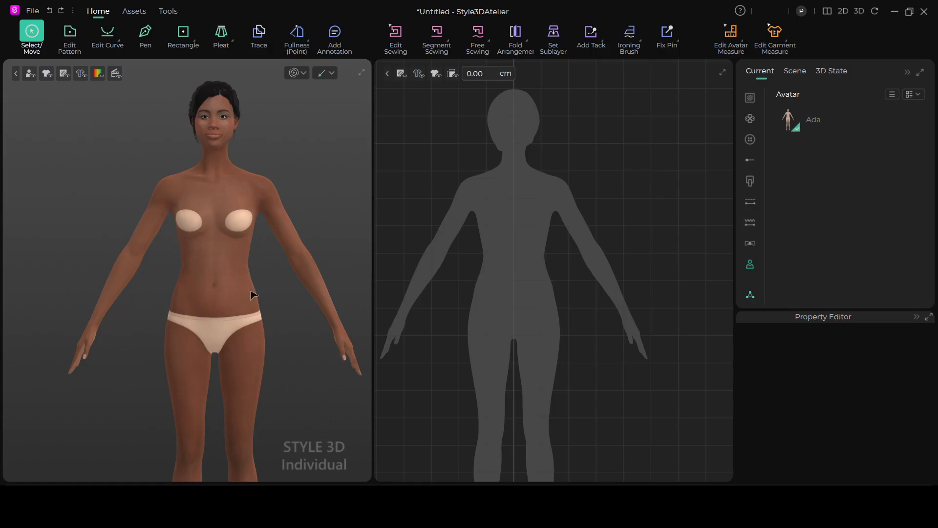
pyautogui.scroll(2, 489, 279)
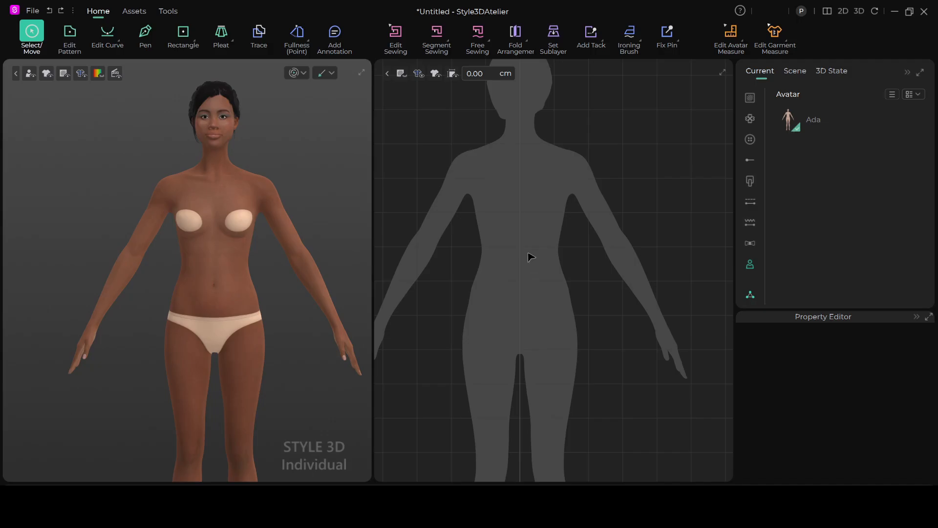
pyautogui.scroll(3, 531, 256)
pyautogui.scroll(-1, 539, 252)
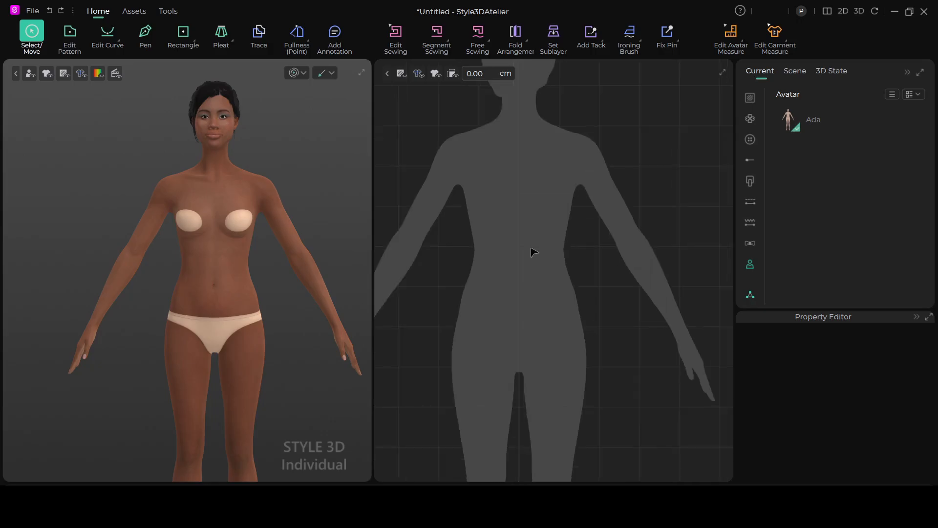
pyautogui.scroll(1, 532, 245)
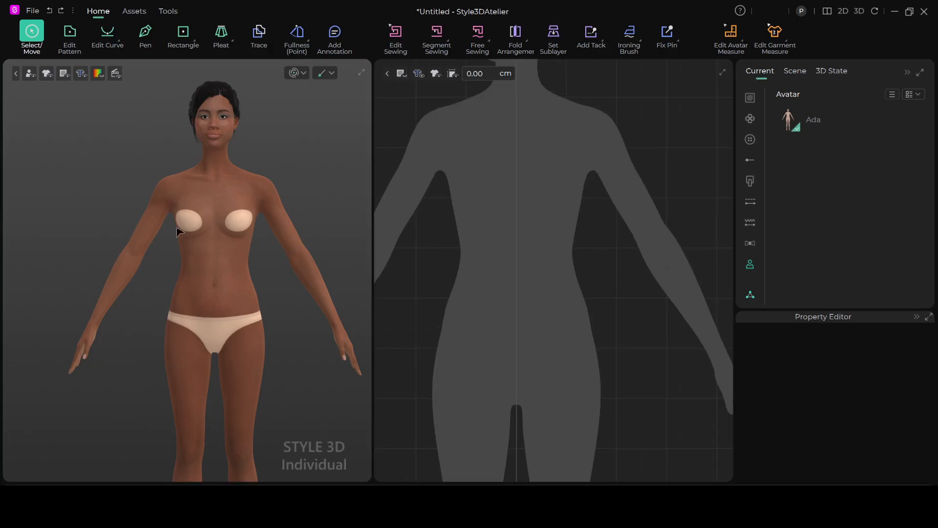
pyautogui.click(263, 242)
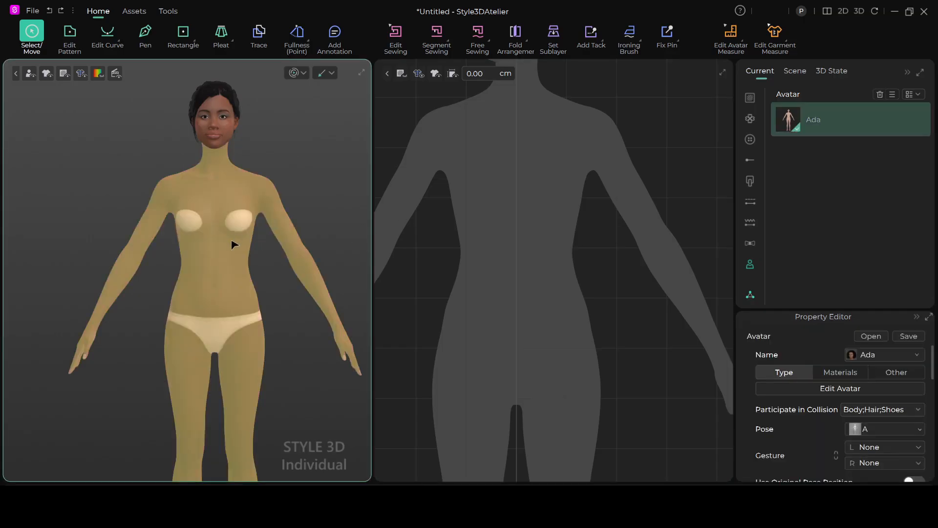
pyautogui.click(304, 182)
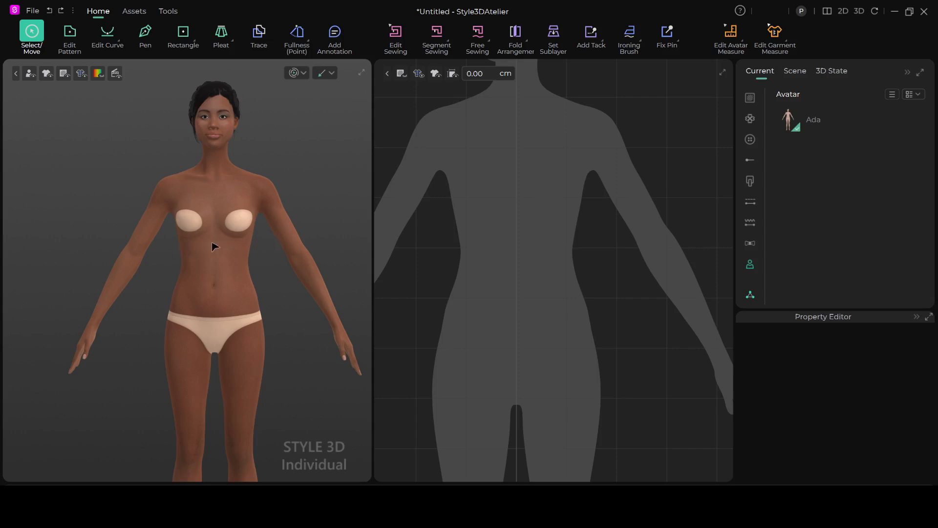
# Draw a closed five-point half-front panel from the centre line, about 15 cm wide at the top and pinched at the waist
pyautogui.click(145, 35)
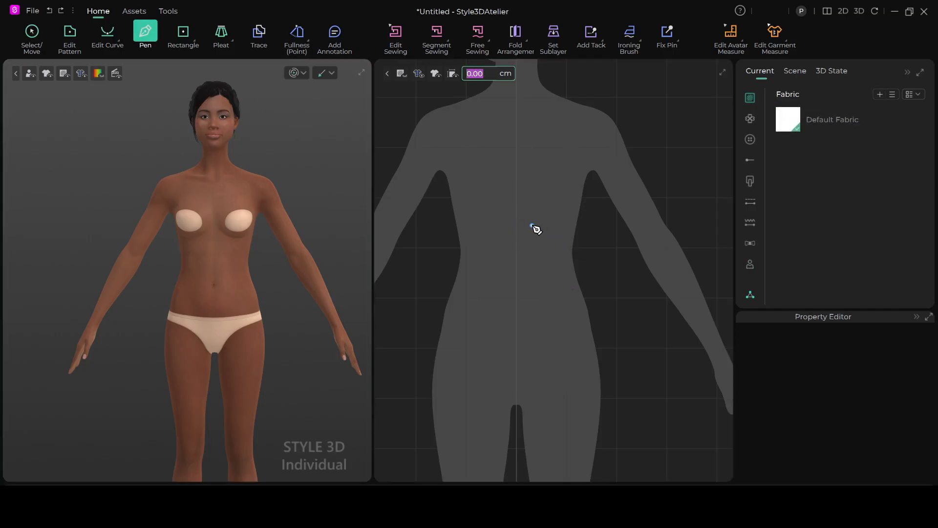
pyautogui.click(517, 200)
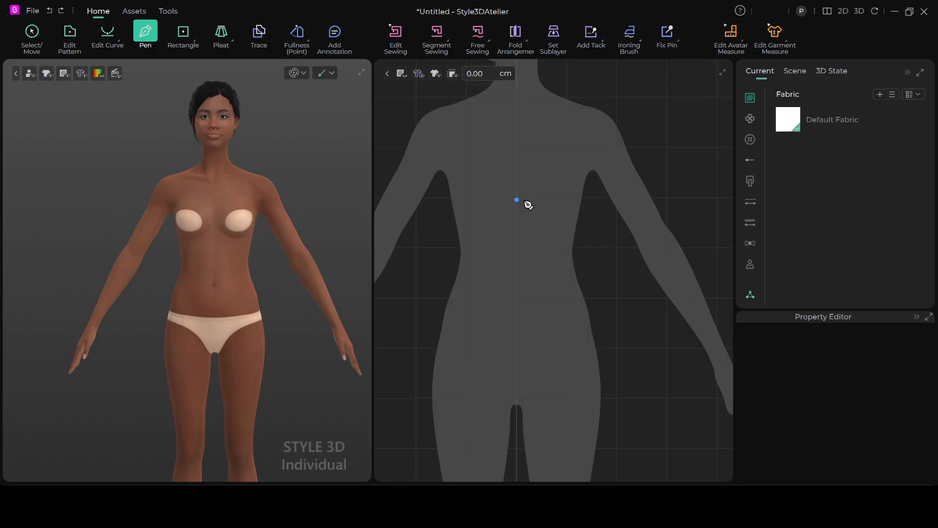
pyautogui.click(585, 204)
pyautogui.click(580, 251)
pyautogui.click(588, 293)
pyautogui.click(517, 297)
pyautogui.click(517, 199)
pyautogui.scroll(1, 447, 195)
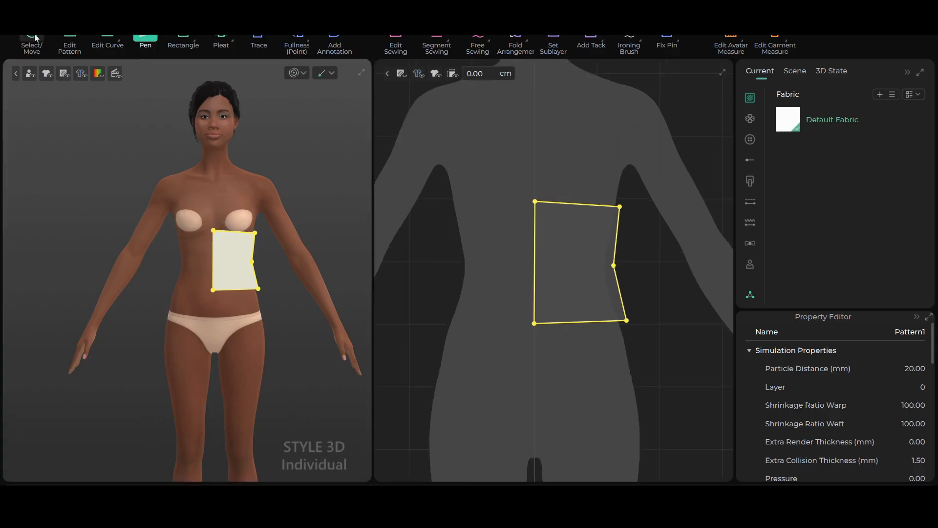
# Place the panel in front of the avatar's torso and stretch it slightly wider and longer
pyautogui.click(35, 38)
pyautogui.scroll(4, 254, 273)
pyautogui.moveTo(293, 281); pyautogui.dragTo(212, 287, button='right')
pyautogui.moveTo(265, 257); pyautogui.dragTo(312, 257, button='right')
pyautogui.scroll(4, 585, 246)
pyautogui.scroll(-1, 584, 240)
pyautogui.scroll(-2, 303, 262)
pyautogui.moveTo(653, 270); pyautogui.dragTo(658, 270)
pyautogui.moveTo(598, 253); pyautogui.dragTo(605, 254)
pyautogui.scroll(-3, 611, 303)
pyautogui.scroll(-1, 169, 359)
pyautogui.moveTo(163, 365); pyautogui.dragTo(198, 364, button='right')
pyautogui.moveTo(593, 350); pyautogui.dragTo(593, 358)
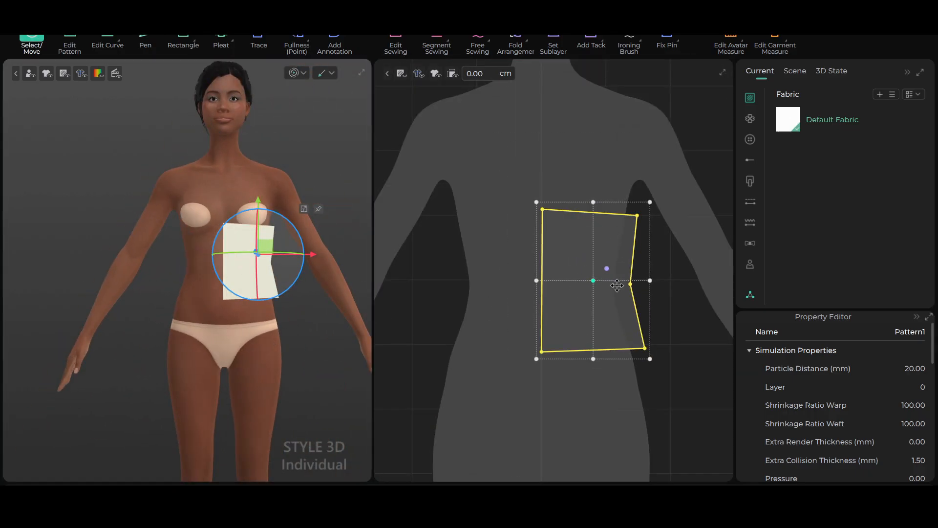
# Convert the waist vertex on the panel's side edge into a curve point
pyautogui.press('Escape')
pyautogui.press('z')
pyautogui.rightClick(631, 284)
pyautogui.click(665, 293)
pyautogui.scroll(1, 640, 343)
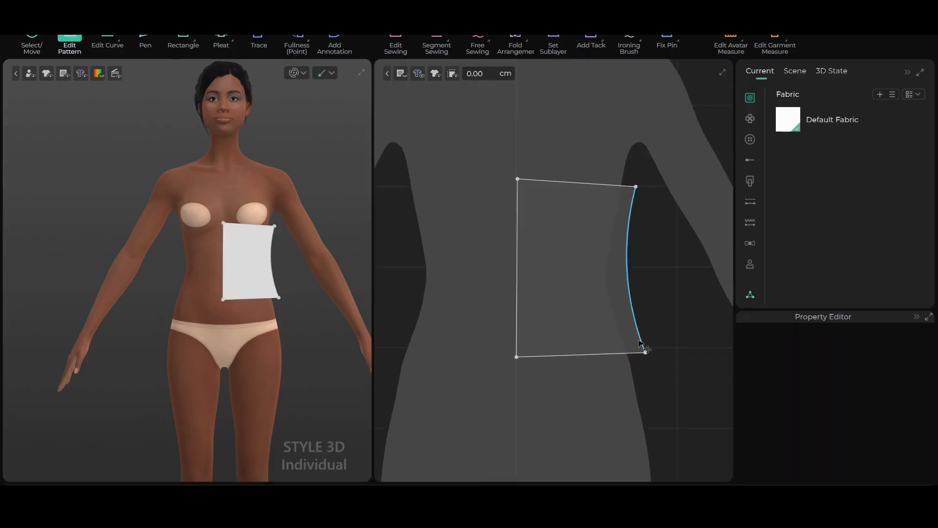
# Add a point on the side edge and one on the bottom edge near the lower outer corner, and delete that corner vertex
pyautogui.click(192, 41)
pyautogui.click(211, 142)
pyautogui.click(636, 323)
pyautogui.click(633, 353)
pyautogui.click(69, 42)
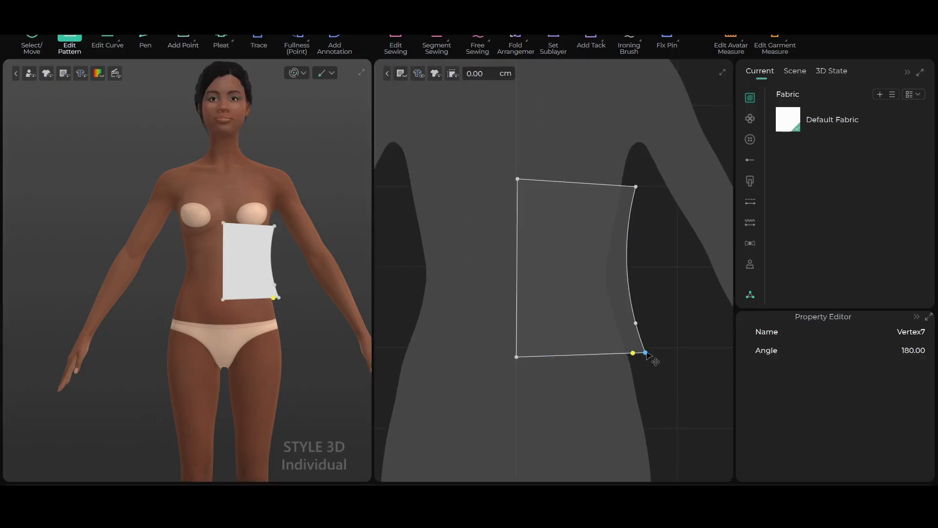
pyautogui.press('Delete')
pyautogui.scroll(2, 689, 434)
# Convert the lower side-edge point into a curve point and shift it slightly inward to smooth the side curve
pyautogui.rightClick(638, 321)
pyautogui.click(674, 330)
pyautogui.click(107, 39)
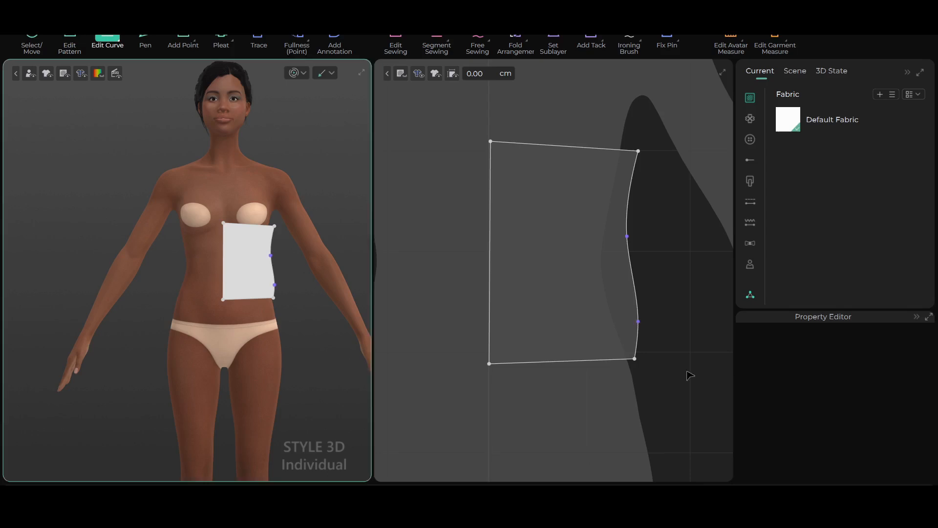
pyautogui.scroll(3, 645, 304)
pyautogui.click(634, 335)
pyautogui.click(635, 334)
pyautogui.moveTo(633, 335); pyautogui.dragTo(625, 336)
pyautogui.scroll(-1, 628, 320)
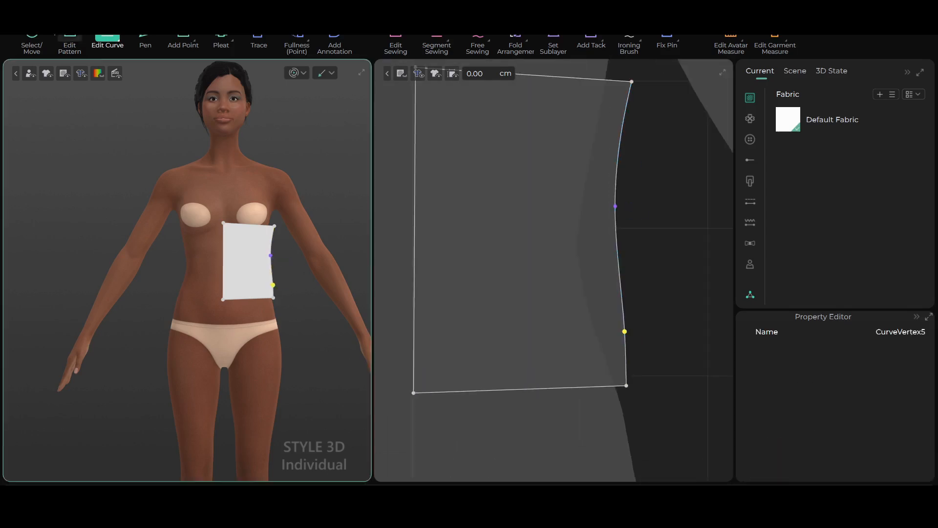
# Create a symmetric copy of the panel on the other side of the centre line and select both front panels
pyautogui.click(32, 42)
pyautogui.scroll(-4, 576, 248)
pyautogui.rightClick(573, 247)
pyautogui.click(617, 40)
pyautogui.click(437, 244)
pyautogui.scroll(-1, 235, 259)
pyautogui.scroll(-2, 470, 250)
pyautogui.moveTo(464, 171); pyautogui.dragTo(553, 265)
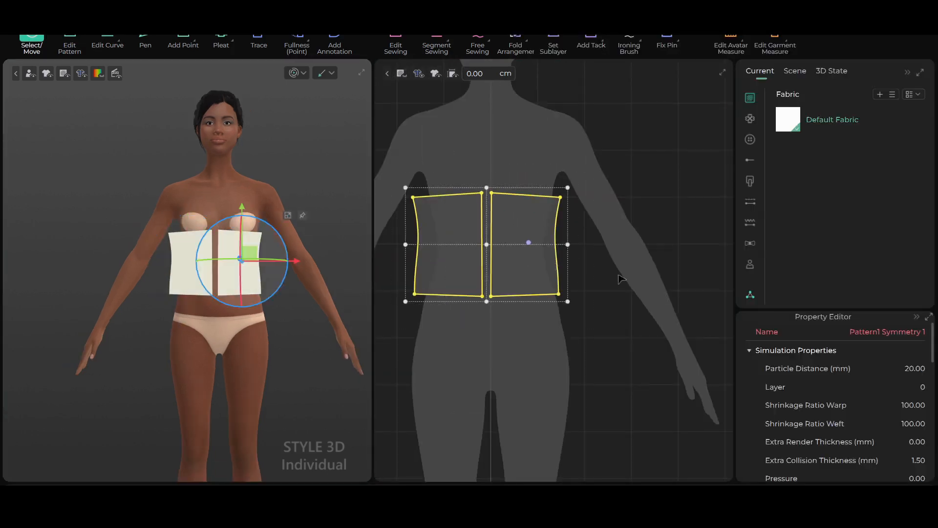
pyautogui.click(590, 172)
pyautogui.hotkey('ctrl', 'a')
pyautogui.click(107, 39)
pyautogui.click(610, 228)
# Flip one of the copied panels in the 3D view from behind the avatar
pyautogui.scroll(-4, 488, 116)
pyautogui.hotkey('ctrl', 'a')
pyautogui.click(583, 178)
pyautogui.hotkey('ctrl', 'a')
pyautogui.scroll(2, 598, 274)
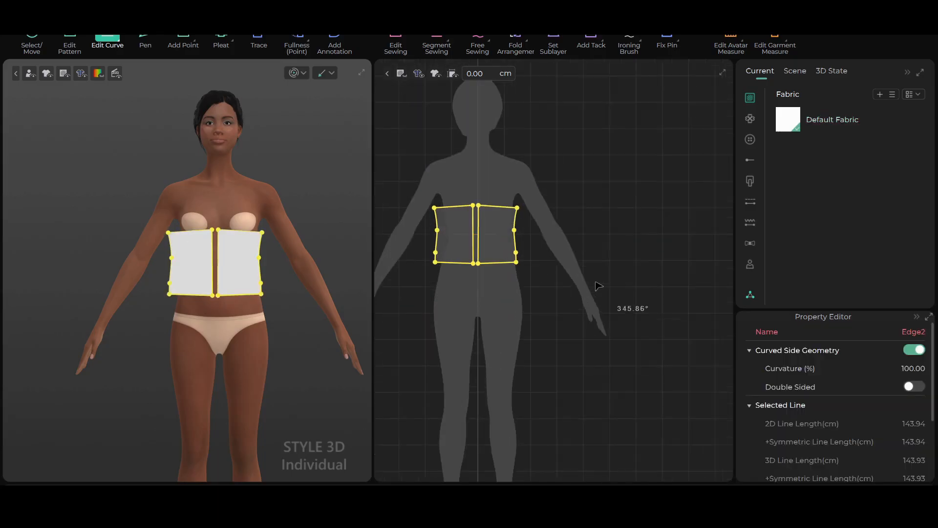
pyautogui.moveTo(406, 182); pyautogui.dragTo(551, 315)
# Copy both front panels and paste them beside the avatar silhouette as the back panels
pyautogui.click(32, 40)
pyautogui.hotkey('ctrl', 'a')
pyautogui.hotkey('ctrl', 'c')
pyautogui.hotkey('ctrl', 'v')
pyautogui.click(607, 234)
pyautogui.scroll(-3, 282, 326)
pyautogui.moveTo(282, 326)
pyautogui.mouseDown(button='right')
pyautogui.moveTo(345, 317)
pyautogui.moveTo(283, 322)
pyautogui.mouseUp(button='right')
pyautogui.moveTo(247, 241); pyautogui.dragTo(195, 241)
pyautogui.moveTo(342, 313); pyautogui.dragTo(239, 256, button='right')
pyautogui.scroll(3, 288, 244)
pyautogui.rightClick(288, 243)
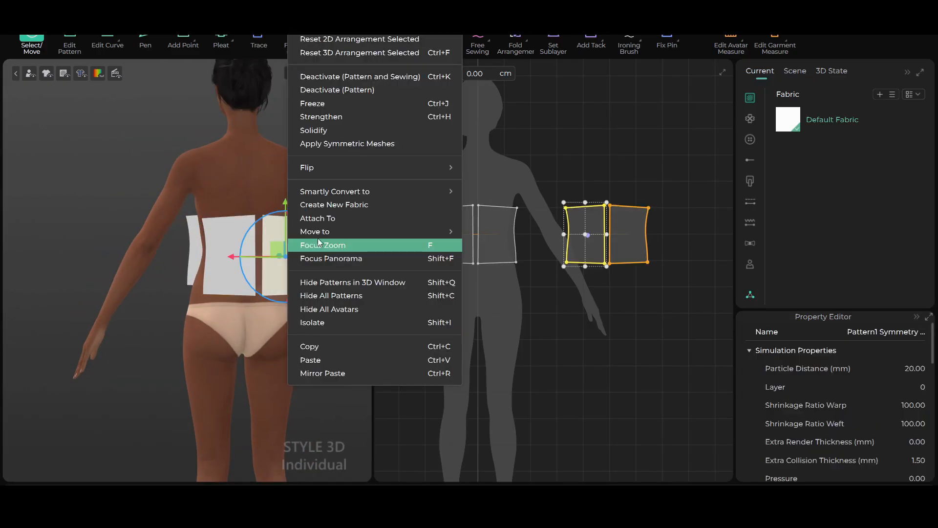
pyautogui.moveTo(326, 168)
pyautogui.click(477, 207)
pyautogui.click(328, 174)
pyautogui.moveTo(288, 274); pyautogui.dragTo(205, 313, button='right')
# Select the two copied panels, flip them together, and position them behind the avatar's back
pyautogui.click(557, 182)
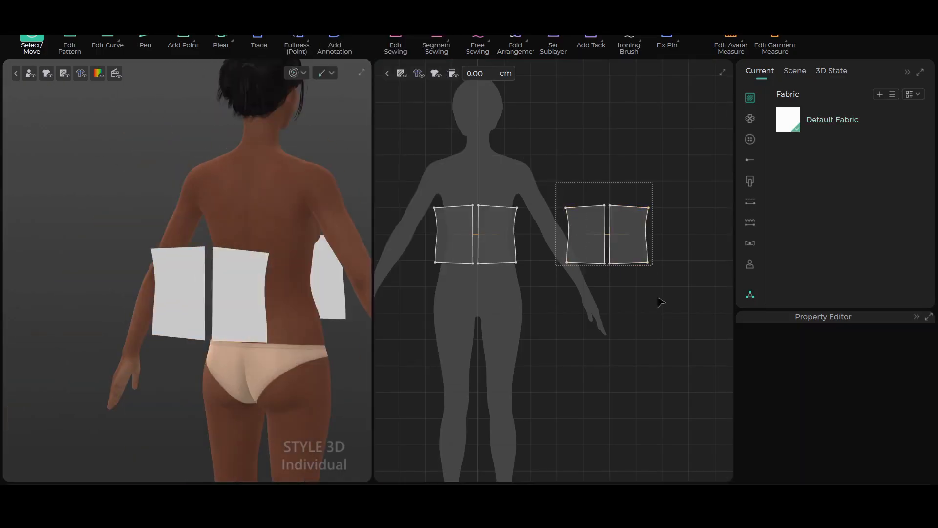
pyautogui.click(245, 303)
pyautogui.rightClick(244, 303)
pyautogui.click(420, 151)
pyautogui.moveTo(293, 283); pyautogui.dragTo(232, 283, button='right')
pyautogui.moveTo(231, 283); pyautogui.dragTo(290, 239, button='middle')
pyautogui.scroll(-2, 290, 239)
pyautogui.moveTo(64, 76)
pyautogui.click(97, 148)
pyautogui.click(264, 177)
pyautogui.moveTo(264, 178); pyautogui.dragTo(313, 178, button='right')
pyautogui.moveTo(263, 224); pyautogui.dragTo(217, 233, button='right')
pyautogui.click(194, 261)
pyautogui.rightClick(245, 259)
pyautogui.moveTo(293, 153)
pyautogui.click(435, 155)
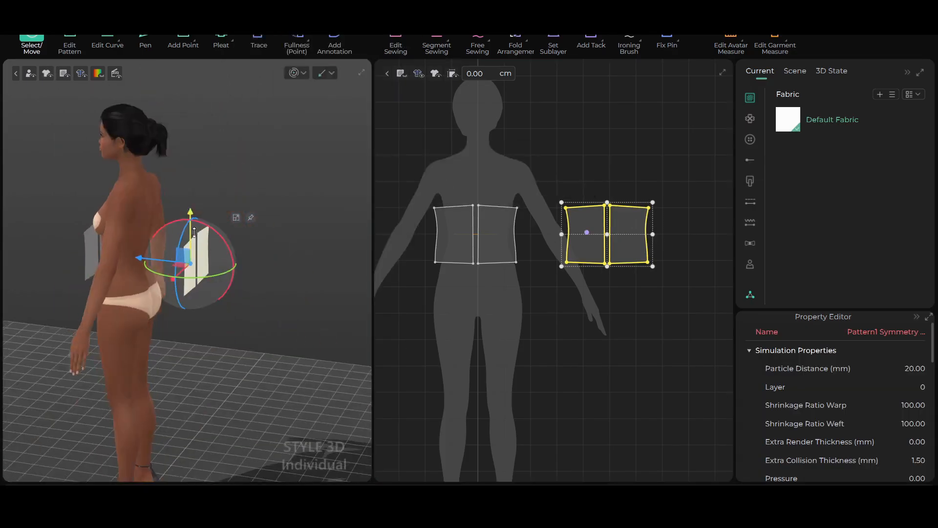
# Sew the front and back panels together along the side seams, and join the two front panels along the centre front
pyautogui.moveTo(217, 233); pyautogui.dragTo(241, 197, button='middle')
pyautogui.scroll(3, 241, 197)
pyautogui.moveTo(241, 197); pyautogui.dragTo(127, 235, button='right')
pyautogui.click(437, 44)
pyautogui.click(101, 182)
pyautogui.click(189, 200)
pyautogui.click(87, 259)
pyautogui.click(180, 256)
pyautogui.press('space')
pyautogui.click(236, 198)
pyautogui.click(244, 197)
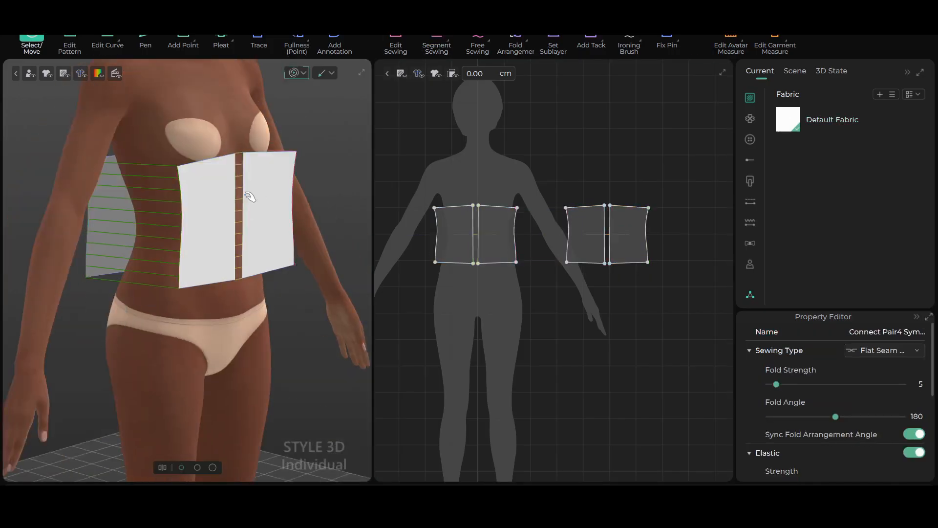
# Simulate the sewn panels so they wrap around the avatar's waist
pyautogui.moveTo(248, 197); pyautogui.dragTo(188, 203, button='right')
pyautogui.scroll(3, 188, 203)
pyautogui.click(31, 45)
pyautogui.click(296, 73)
pyautogui.scroll(-1, 234, 196)
pyautogui.click(436, 45)
pyautogui.click(32, 45)
pyautogui.scroll(1, 174, 231)
pyautogui.scroll(1, 174, 231)
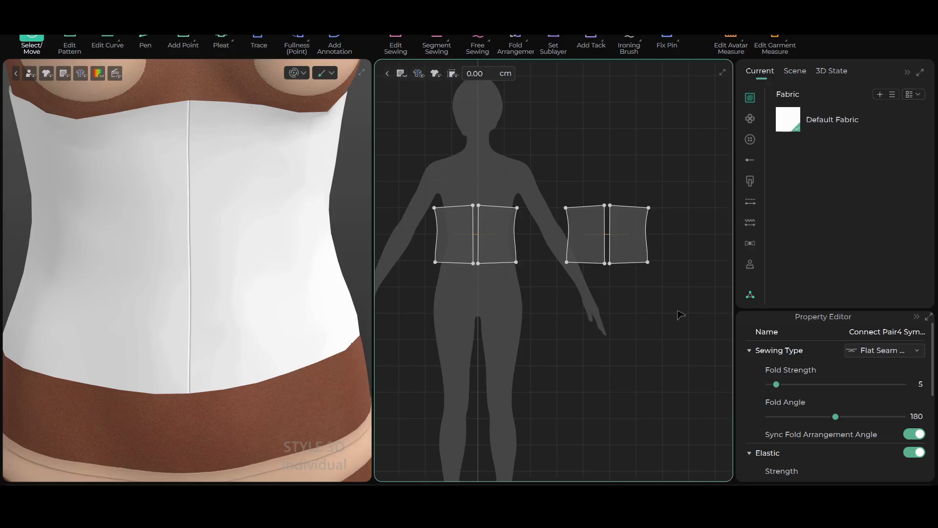
# Search the resource library's fabrics for leather
pyautogui.click(751, 296)
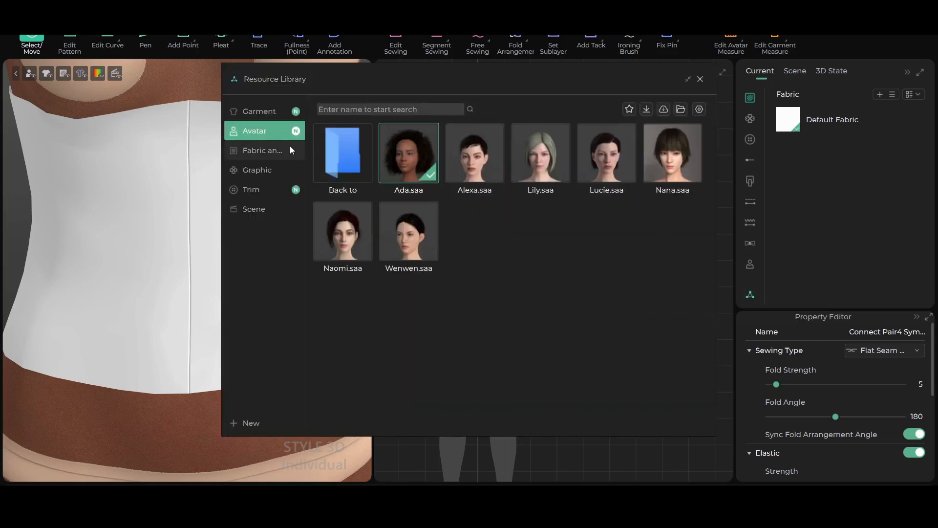
pyautogui.click(270, 151)
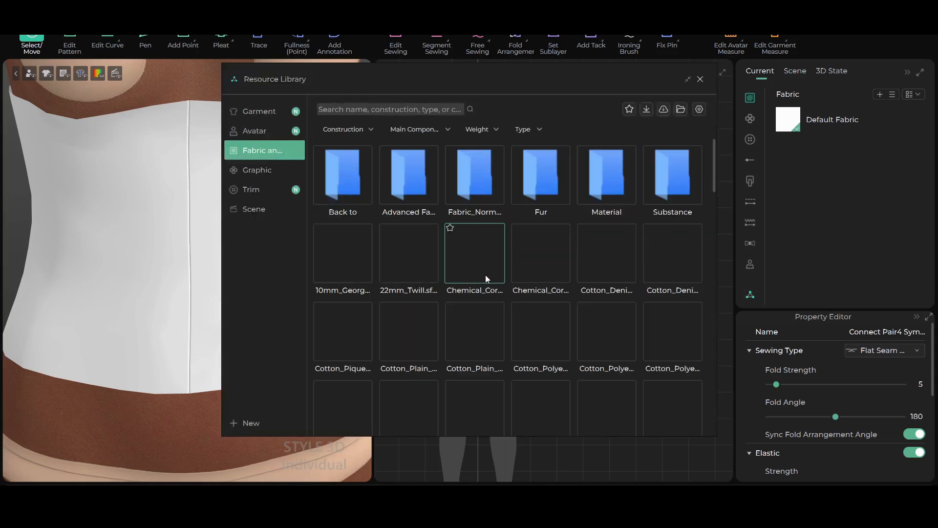
pyautogui.write('leather')
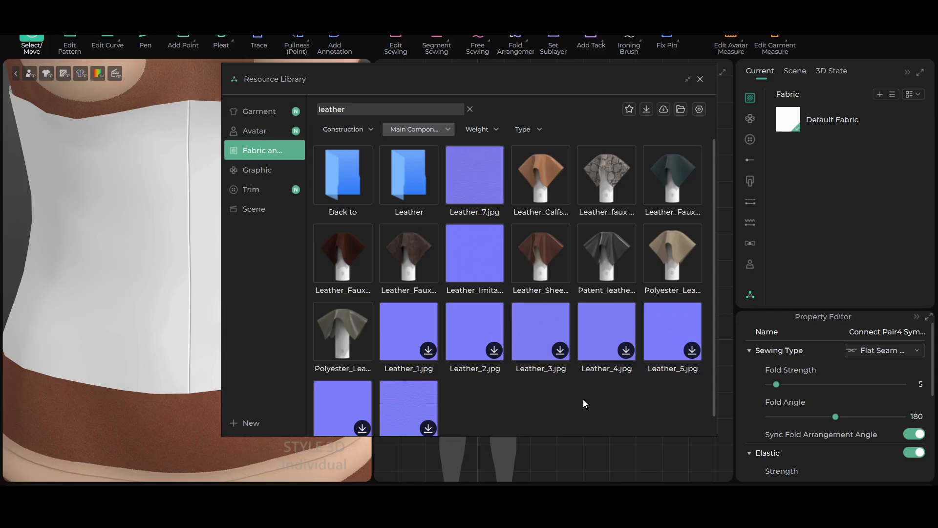
# Preview the leather fabrics, add Leather_Sheepskin to the project's fabrics, and close the library
pyautogui.moveTo(611, 205)
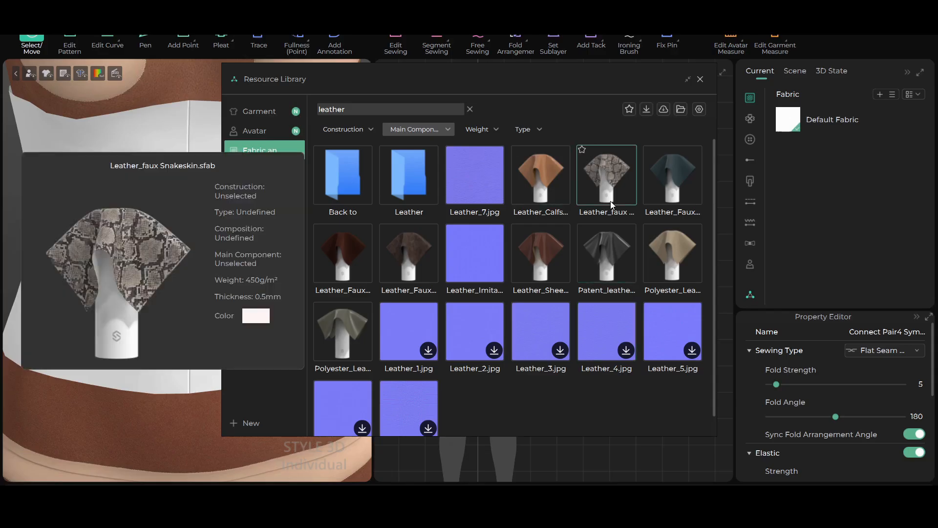
pyautogui.moveTo(660, 216)
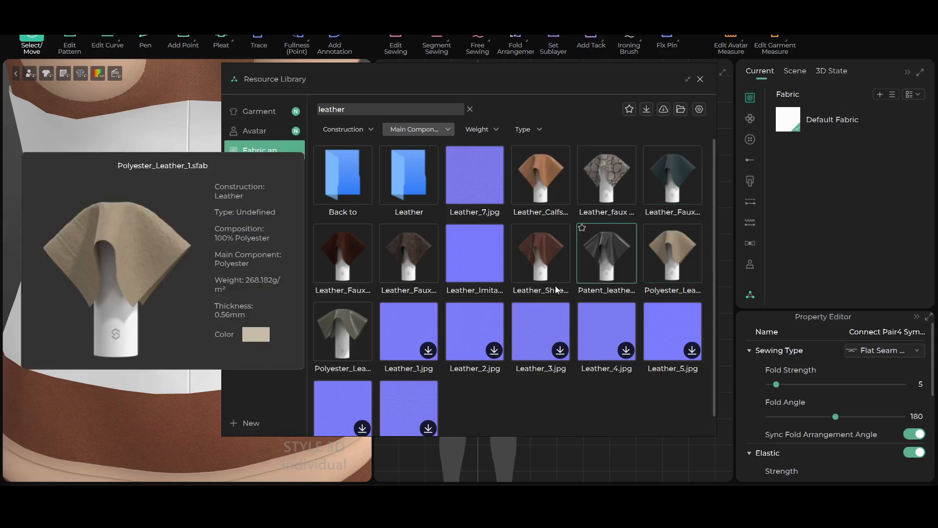
pyautogui.moveTo(546, 291)
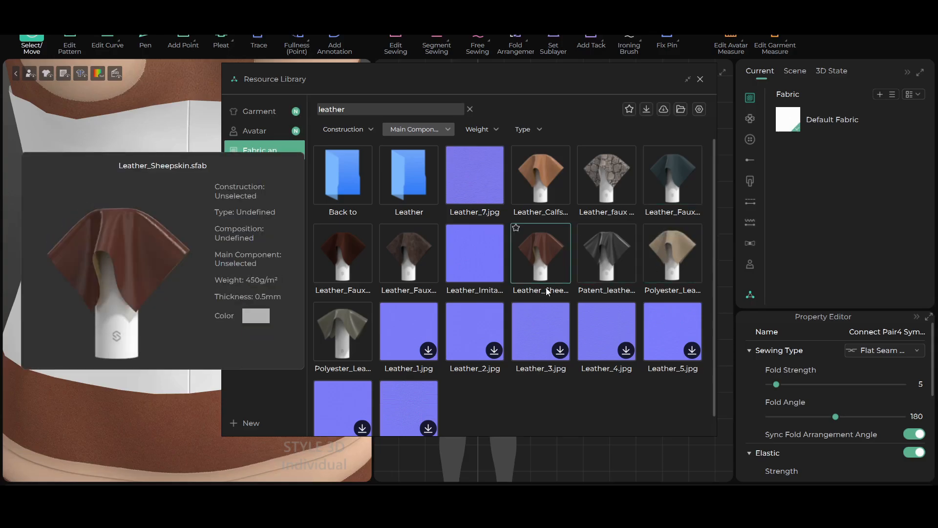
pyautogui.click(541, 259)
pyautogui.doubleClick(541, 261)
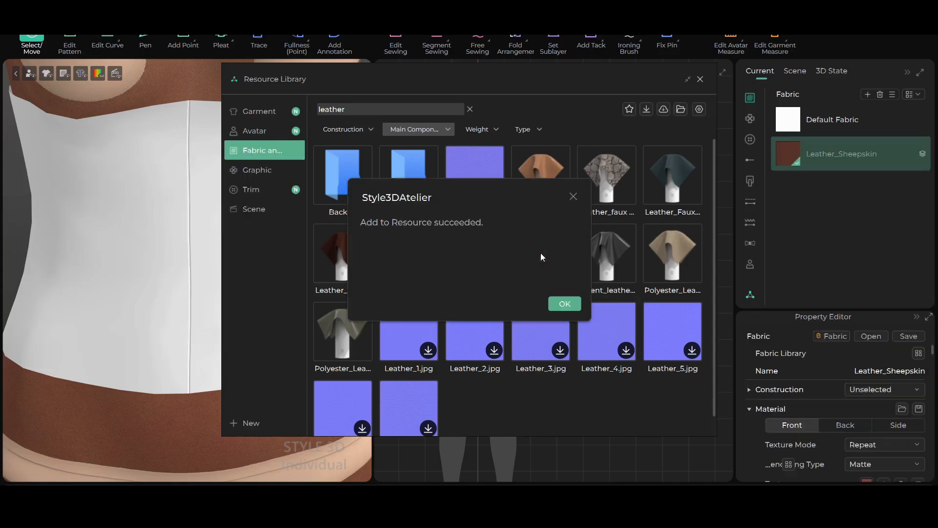
pyautogui.click(561, 305)
pyautogui.click(700, 79)
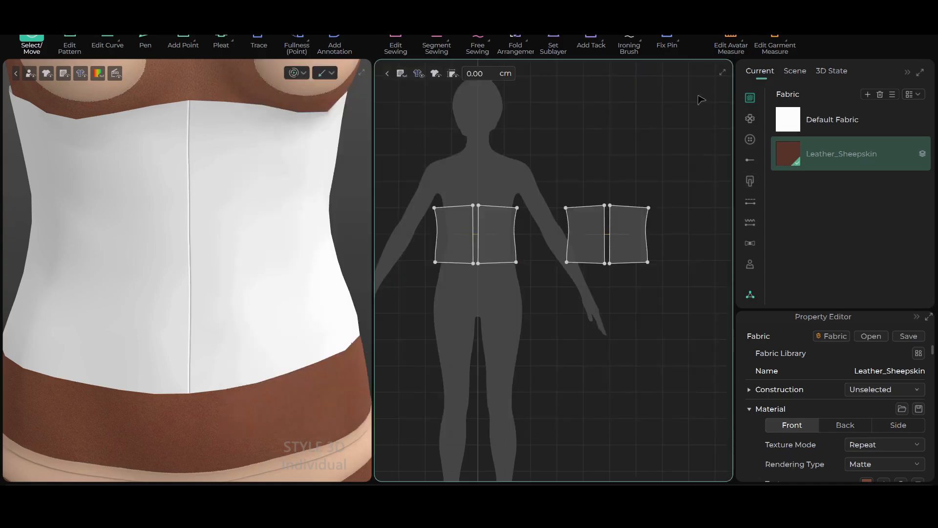
# Select all four panels and apply the Leather_Sheepskin fabric to them
pyautogui.scroll(4, 517, 284)
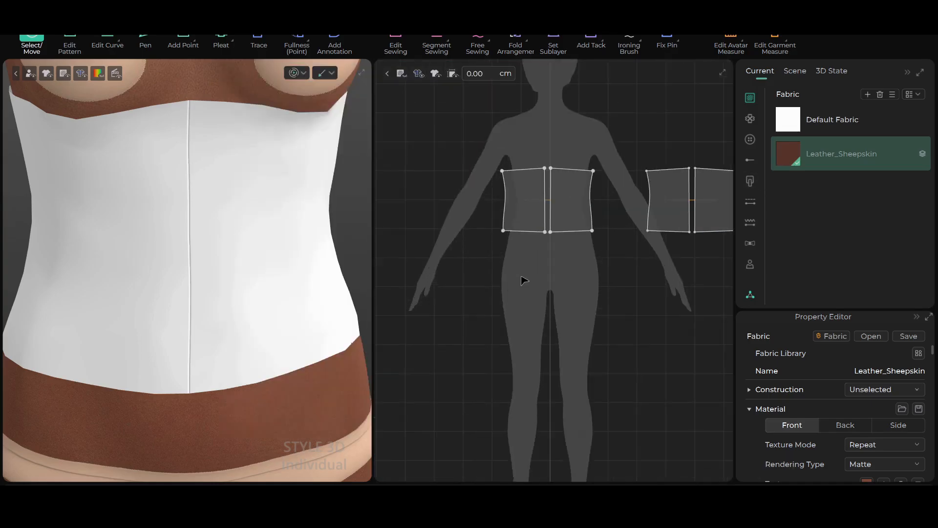
pyautogui.moveTo(518, 264); pyautogui.dragTo(461, 269, button='middle')
pyautogui.moveTo(436, 130); pyautogui.dragTo(728, 309)
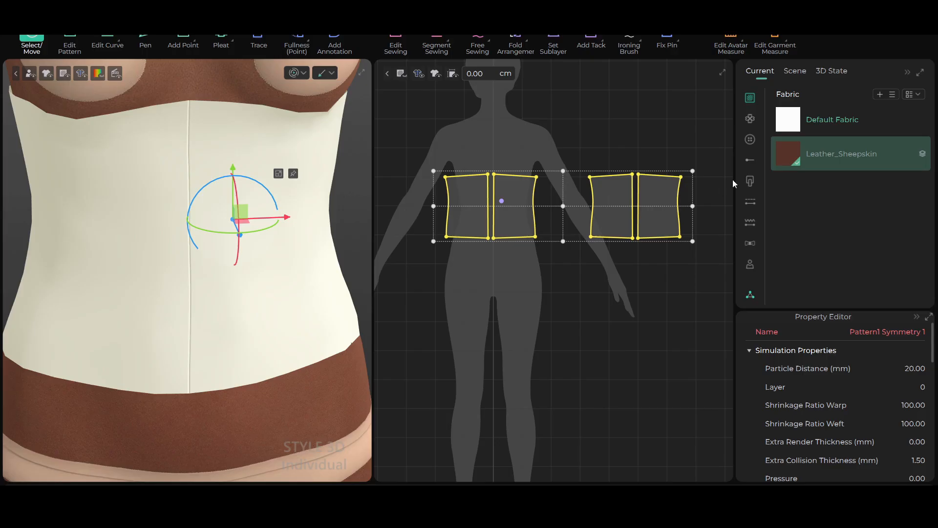
pyautogui.moveTo(782, 154); pyautogui.dragTo(634, 239)
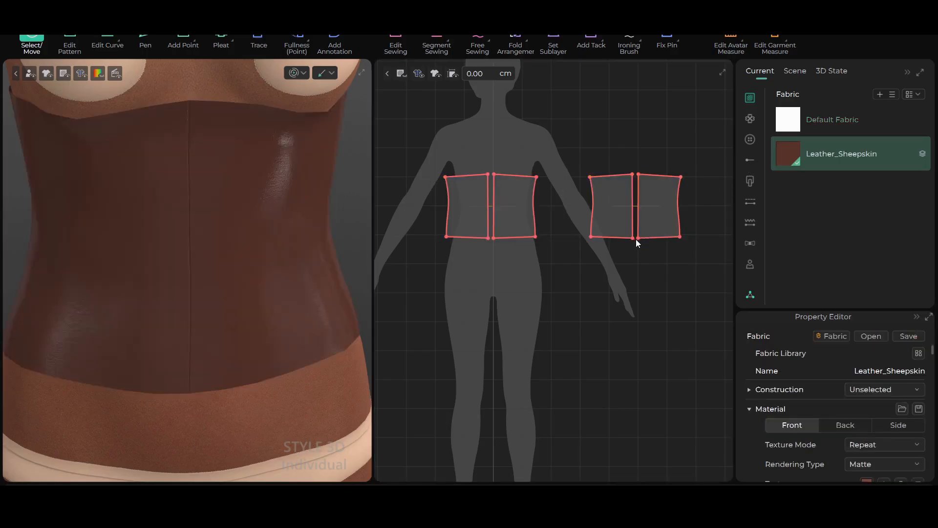
# Examine the leather garment's surface and fit around the avatar's torso from several angles and distances
pyautogui.moveTo(257, 285); pyautogui.dragTo(201, 303, button='right')
pyautogui.moveTo(201, 303); pyautogui.dragTo(363, 297, button='right')
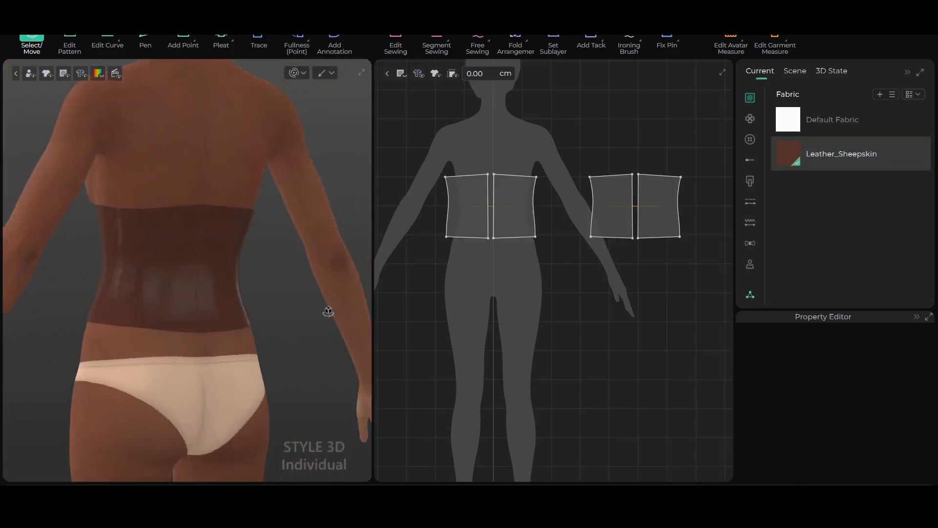
pyautogui.moveTo(89, 293); pyautogui.dragTo(230, 303, button='right')
pyautogui.scroll(1, 230, 303)
pyautogui.scroll(2, 230, 304)
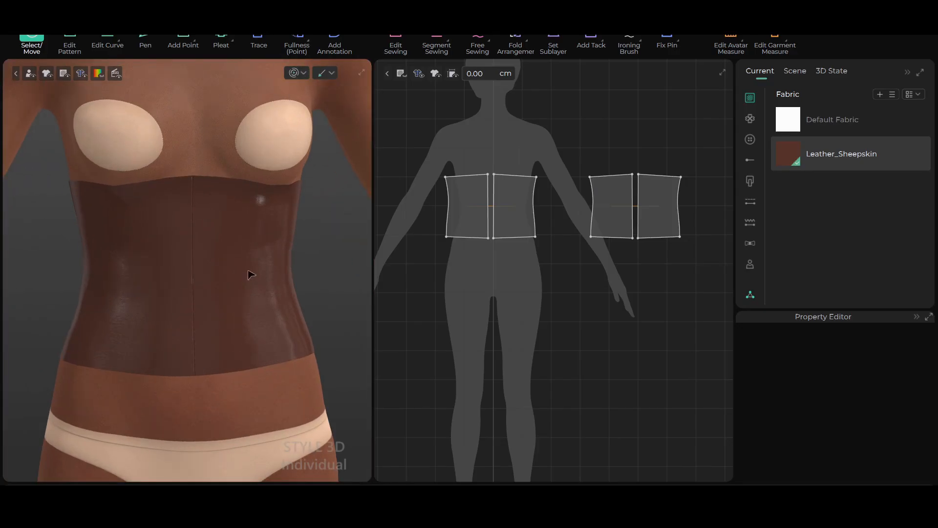
pyautogui.scroll(2, 250, 271)
pyautogui.scroll(-3, 252, 235)
pyautogui.scroll(3, 266, 251)
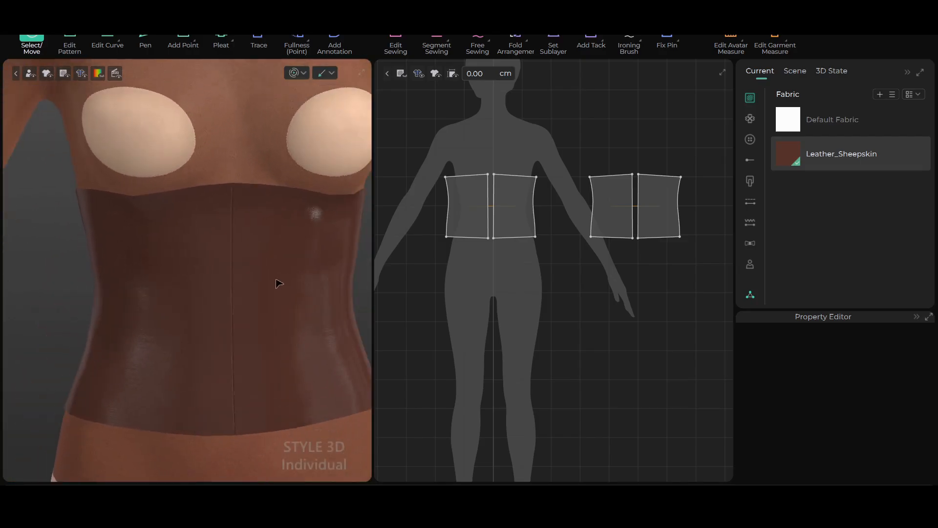
pyautogui.click(465, 207)
pyautogui.scroll(1, 464, 209)
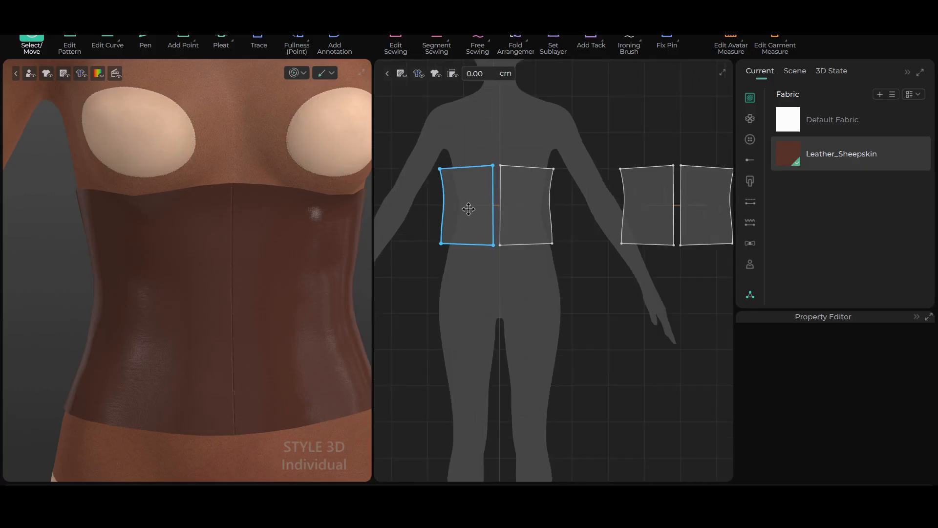
pyautogui.scroll(2, 473, 241)
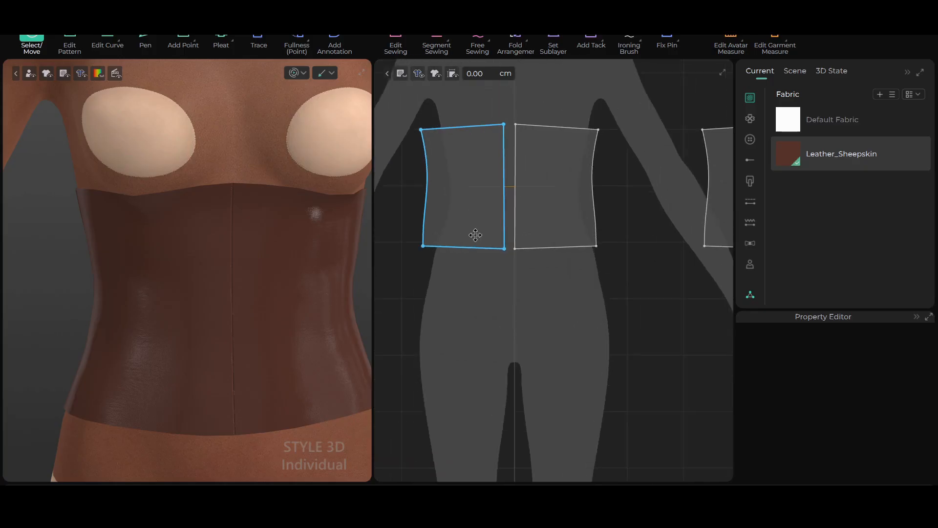
# Add a point about 0.8 cm from the center-front edge on both the top and bottom edges of the front panel
pyautogui.click(512, 211)
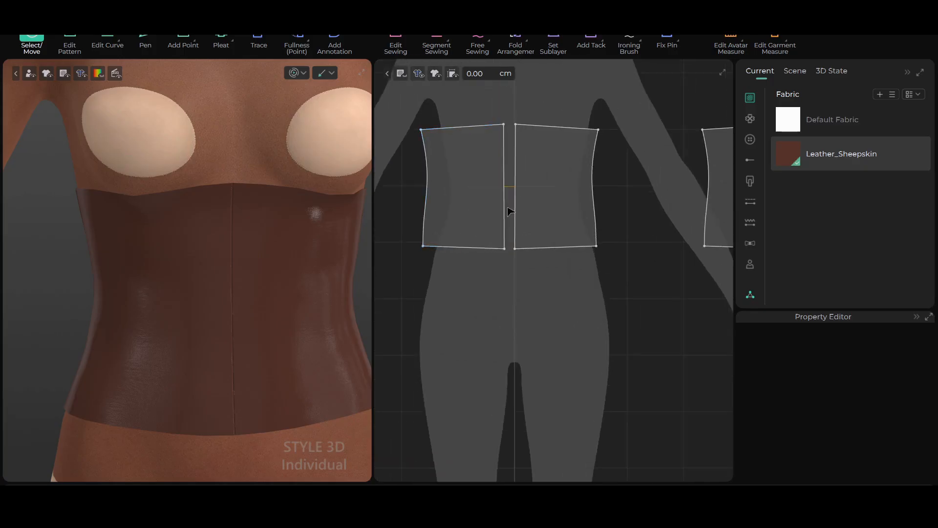
pyautogui.scroll(1, 512, 203)
pyautogui.scroll(-2, 510, 191)
pyautogui.click(505, 171)
pyautogui.moveTo(506, 171); pyautogui.dragTo(531, 281, button='middle')
pyautogui.scroll(2, 539, 266)
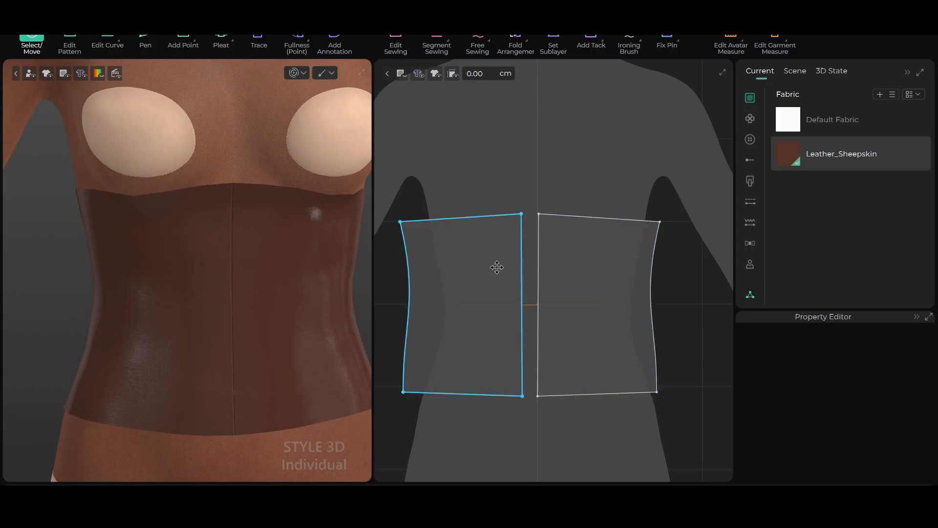
pyautogui.click(184, 43)
pyautogui.scroll(2, 577, 310)
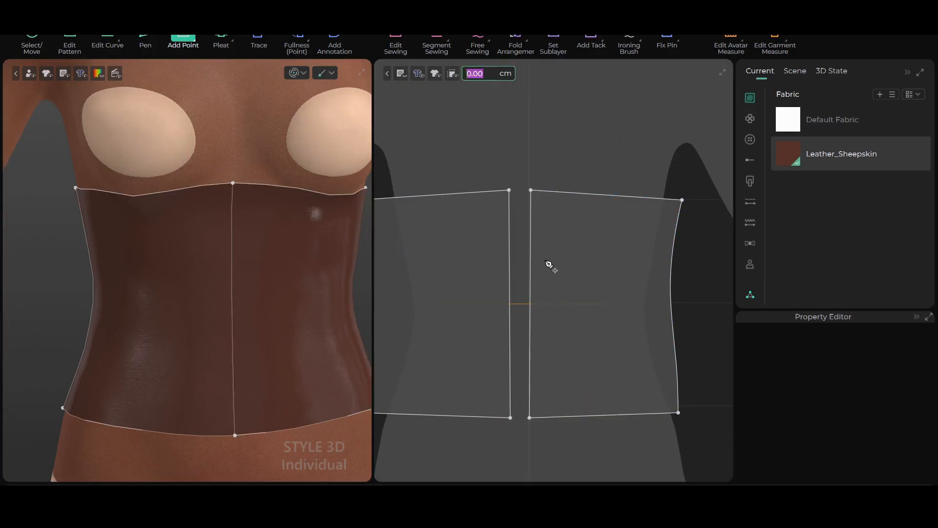
pyautogui.click(544, 195)
pyautogui.moveTo(571, 316); pyautogui.dragTo(556, 208, button='middle')
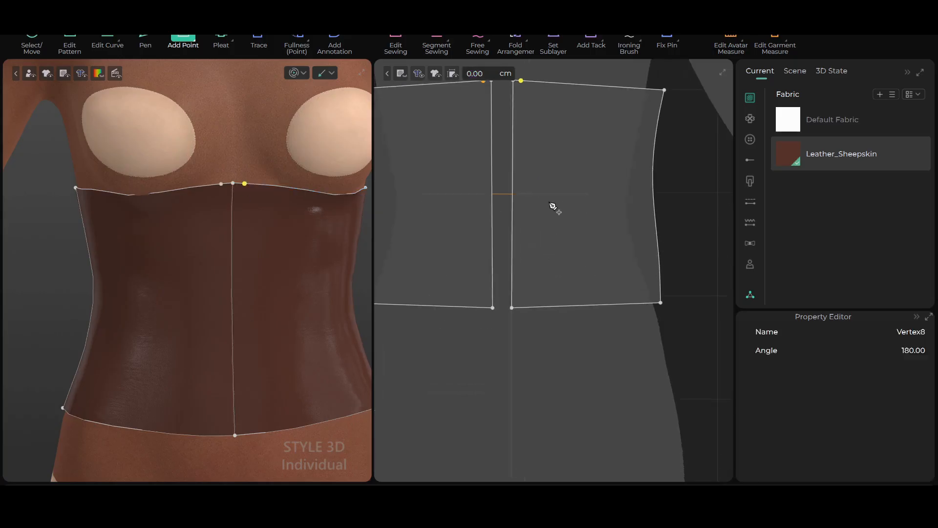
pyautogui.click(524, 313)
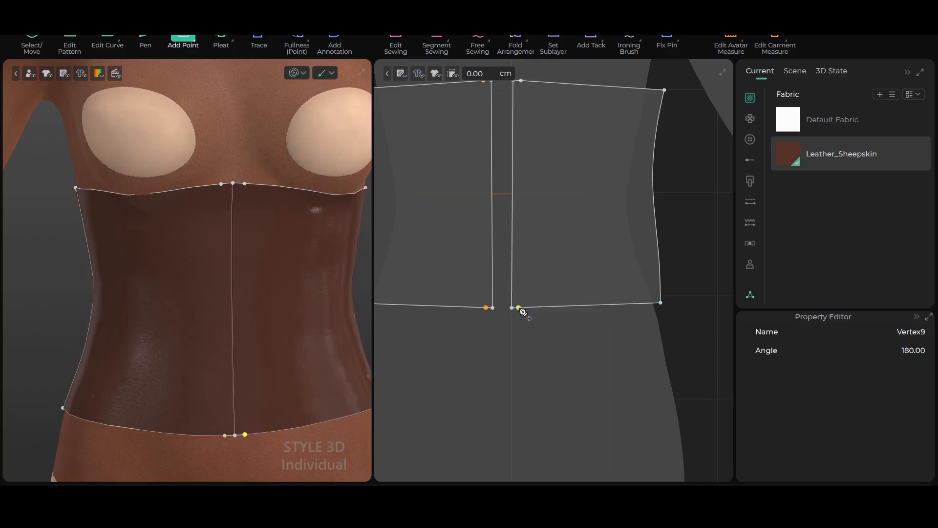
# Draw a straight internal line about 22 cm long between the new top and bottom points, parallel to the center front
pyautogui.scroll(-2, 537, 311)
pyautogui.scroll(3, 534, 295)
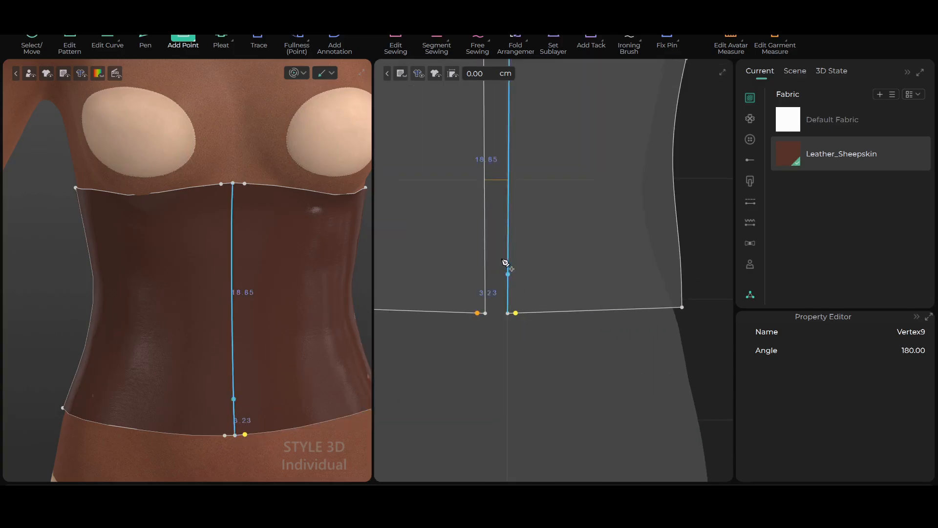
pyautogui.scroll(-4, 507, 206)
pyautogui.moveTo(506, 205); pyautogui.dragTo(528, 202, button='middle')
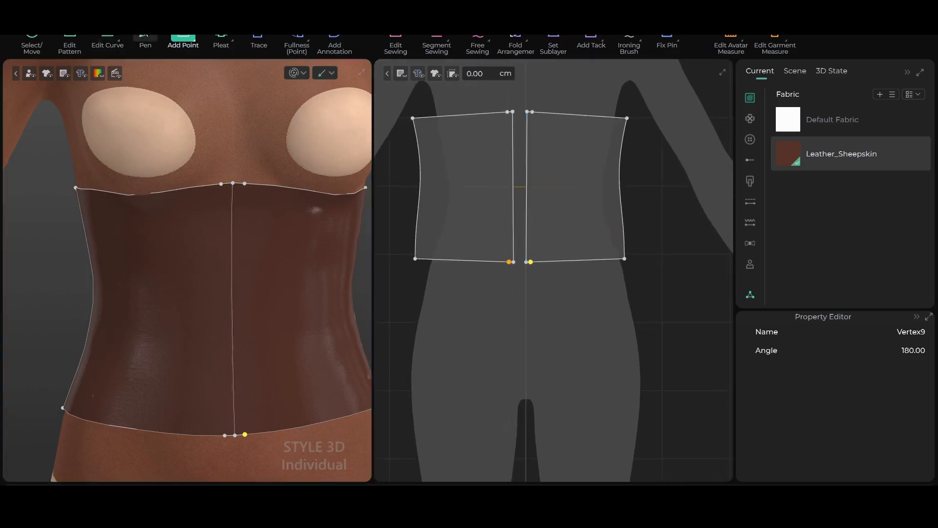
pyautogui.press('h')
pyautogui.scroll(2, 493, 129)
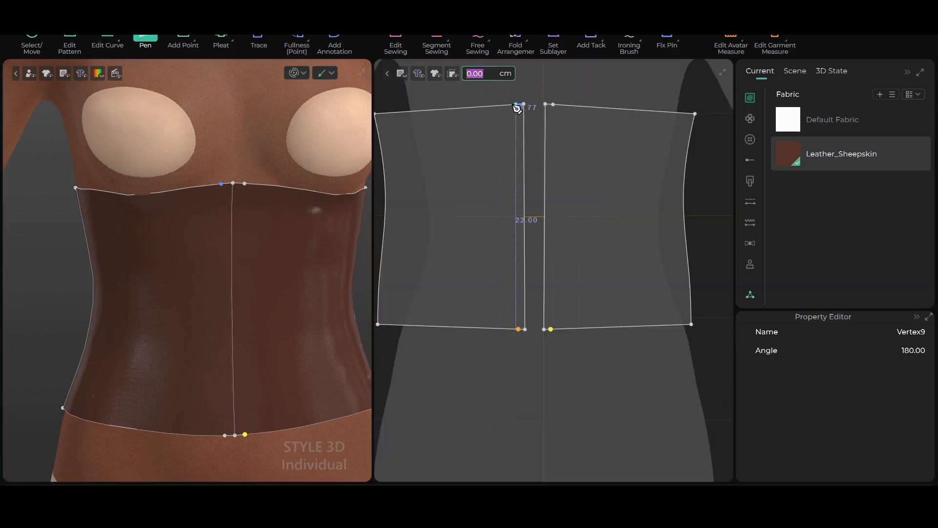
pyautogui.click(517, 105)
pyautogui.click(518, 329)
pyautogui.scroll(3, 520, 333)
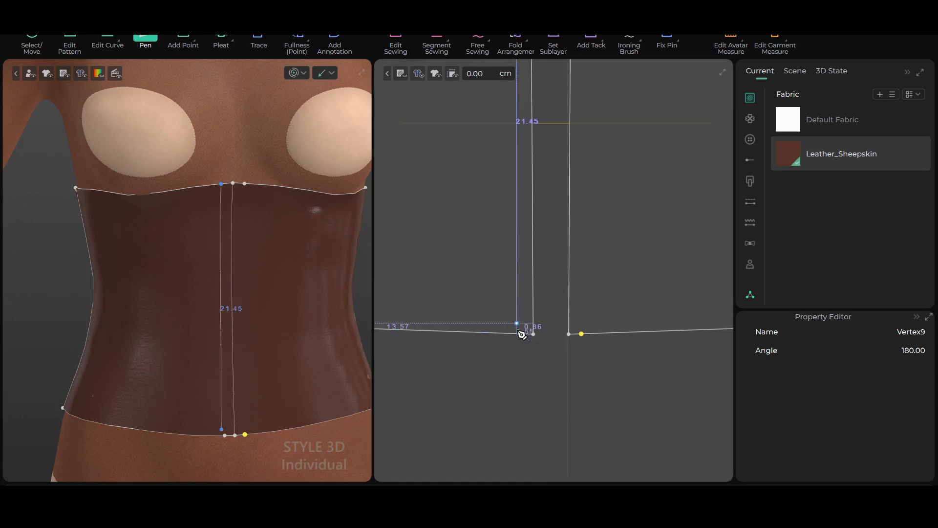
pyautogui.doubleClick(521, 335)
pyautogui.scroll(-3, 526, 332)
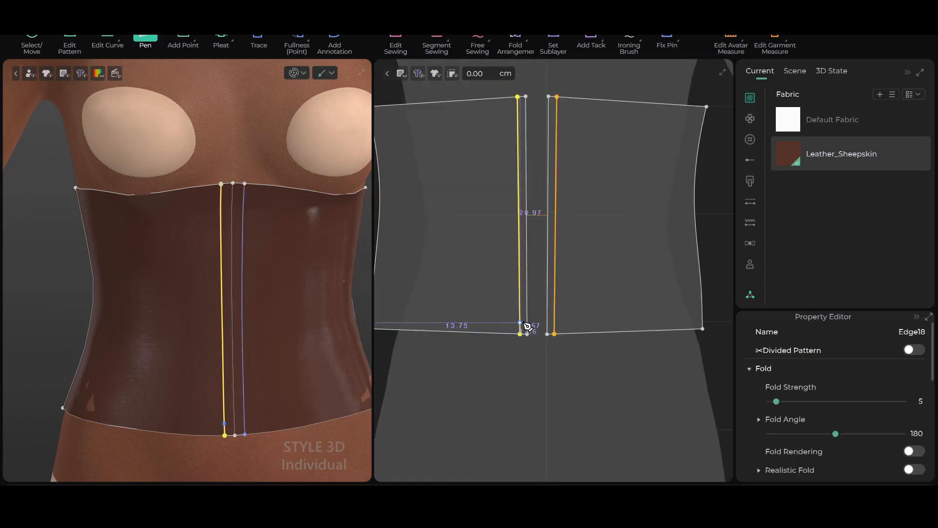
pyautogui.press('z')
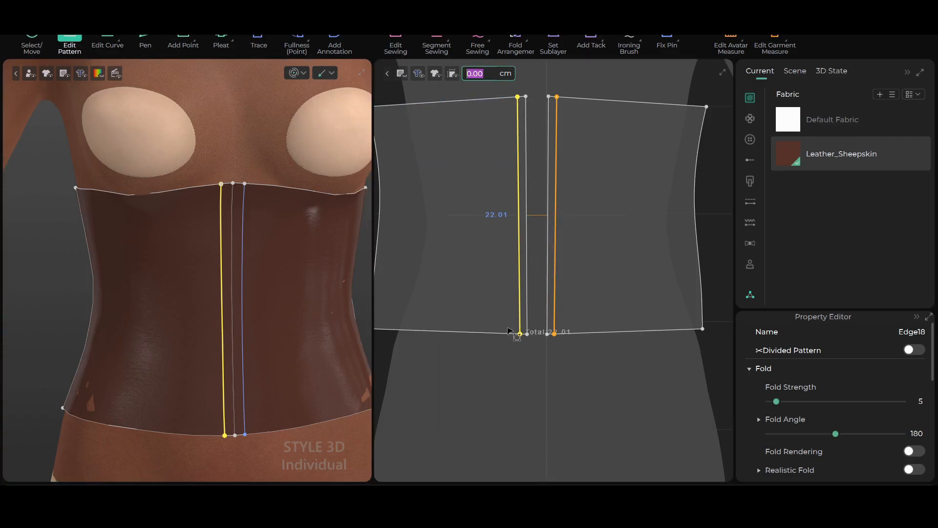
# Add a second pair of points on the front panel's top and bottom edges, about 1.2 to 1.4 cm outward from the internal line
pyautogui.click(189, 41)
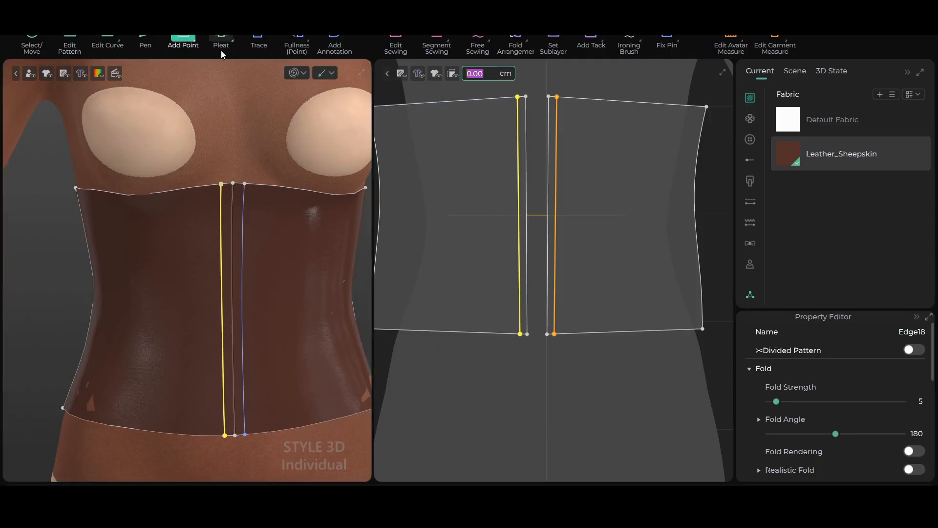
pyautogui.click(567, 100)
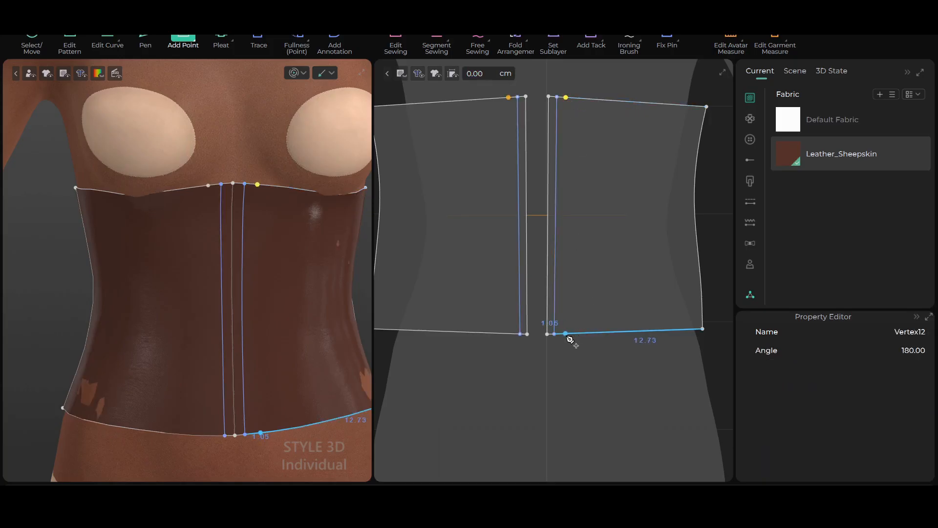
pyautogui.scroll(2, 571, 338)
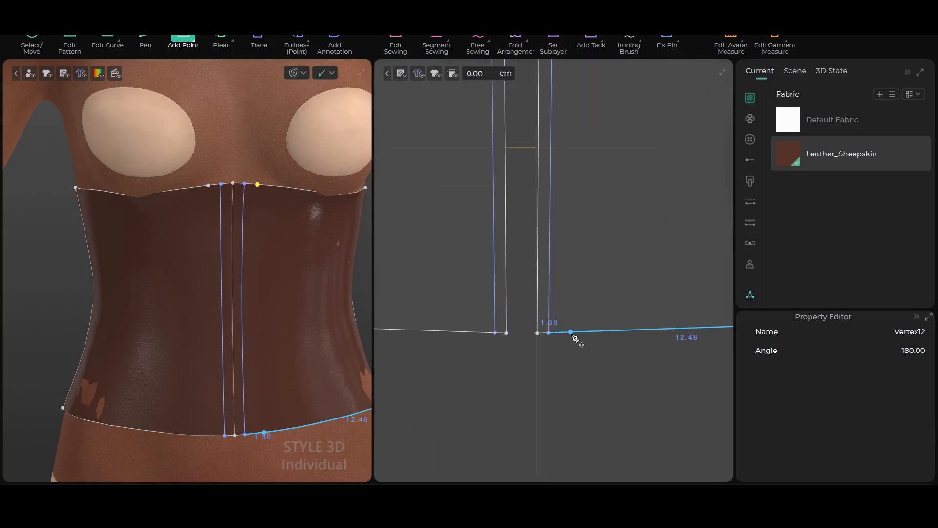
pyautogui.scroll(-2, 572, 334)
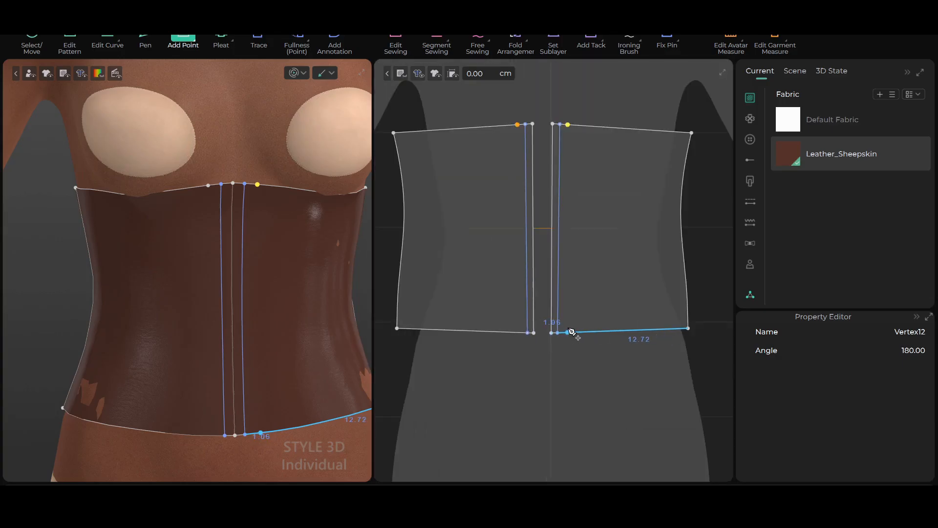
pyautogui.hotkey('ctrl', 'z')
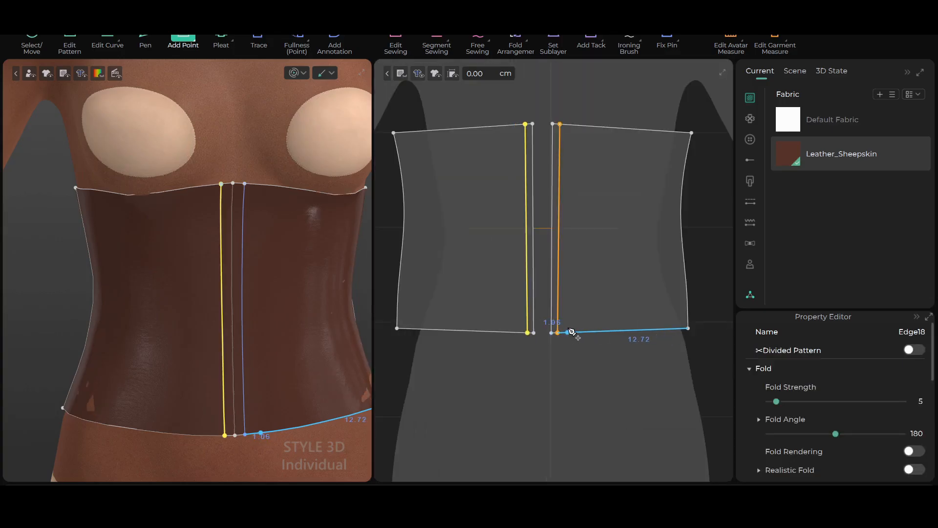
pyautogui.click(572, 125)
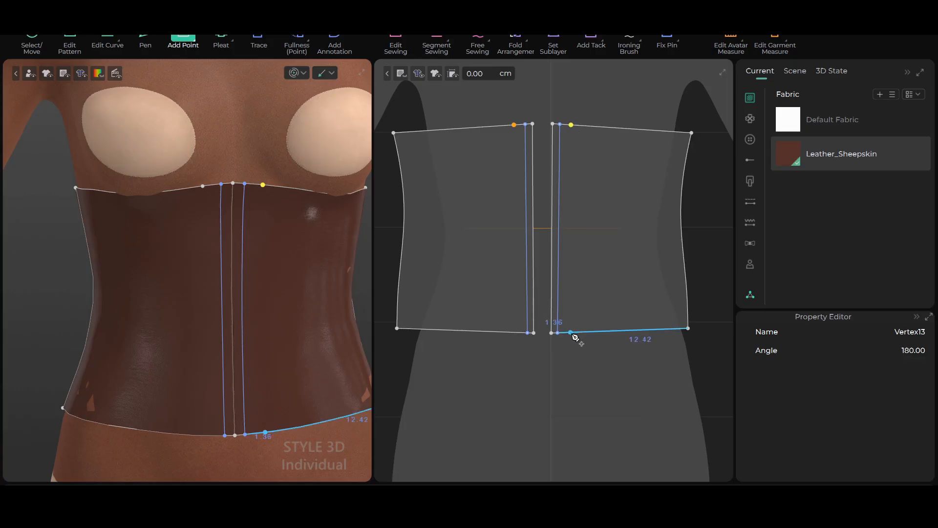
pyautogui.click(572, 333)
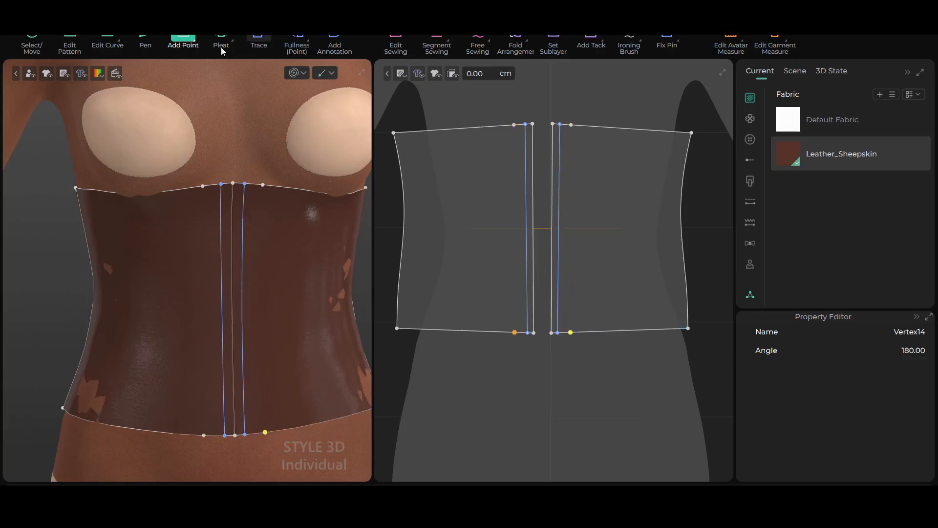
# Draw a second internal line about 21.9 cm long on the front panel, connecting the outer top and bottom points
pyautogui.click(145, 43)
pyautogui.click(513, 125)
pyautogui.click(519, 317)
pyautogui.click(517, 333)
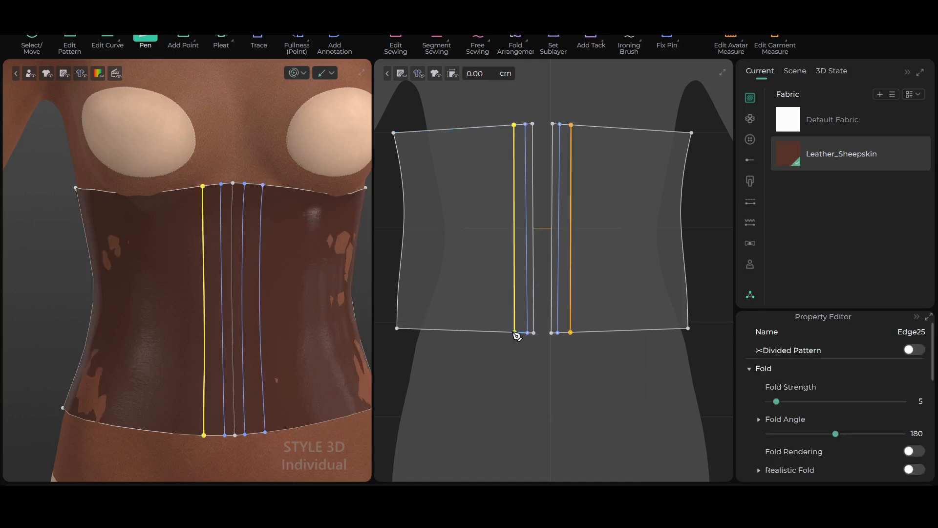
pyautogui.scroll(3, 576, 274)
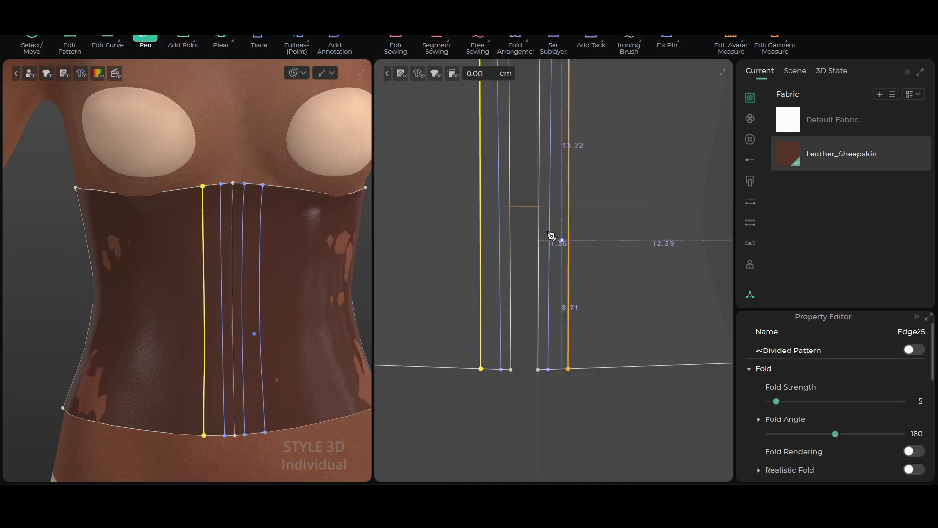
# Cut the symmetric front panels into separate pieces along both internal lines, keeping the cut edges sewn
pyautogui.click(69, 43)
pyautogui.scroll(-2, 452, 230)
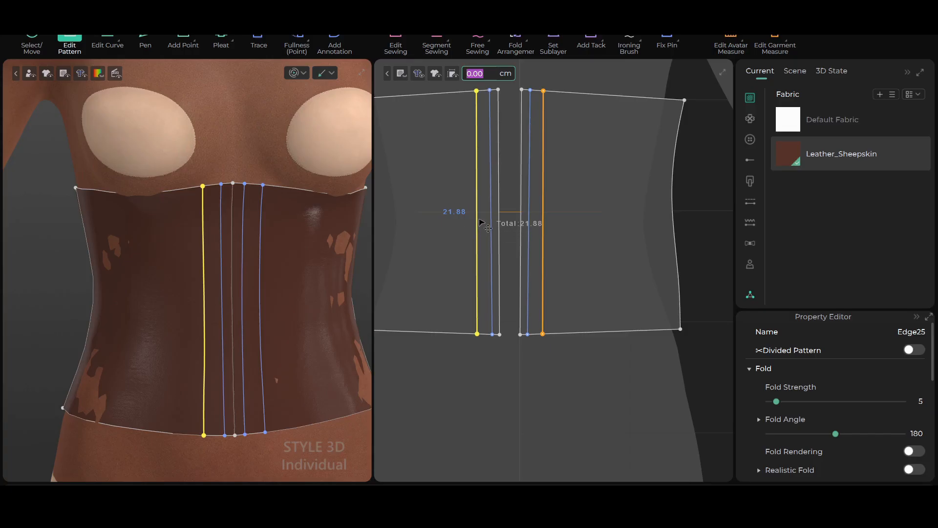
pyautogui.keyDown('shift'); pyautogui.click(492, 227); pyautogui.keyUp('shift')
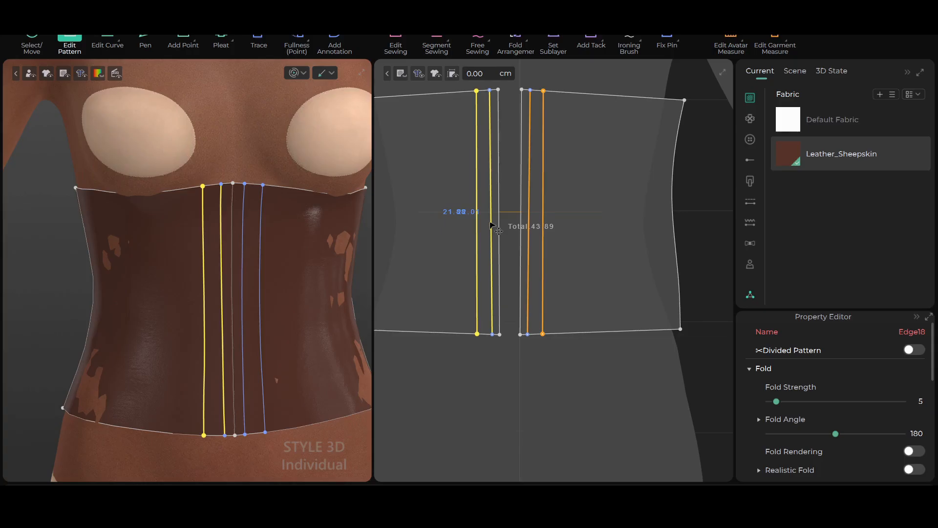
pyautogui.rightClick(491, 226)
pyautogui.click(565, 50)
pyautogui.scroll(2, 487, 248)
pyautogui.scroll(-2, 487, 244)
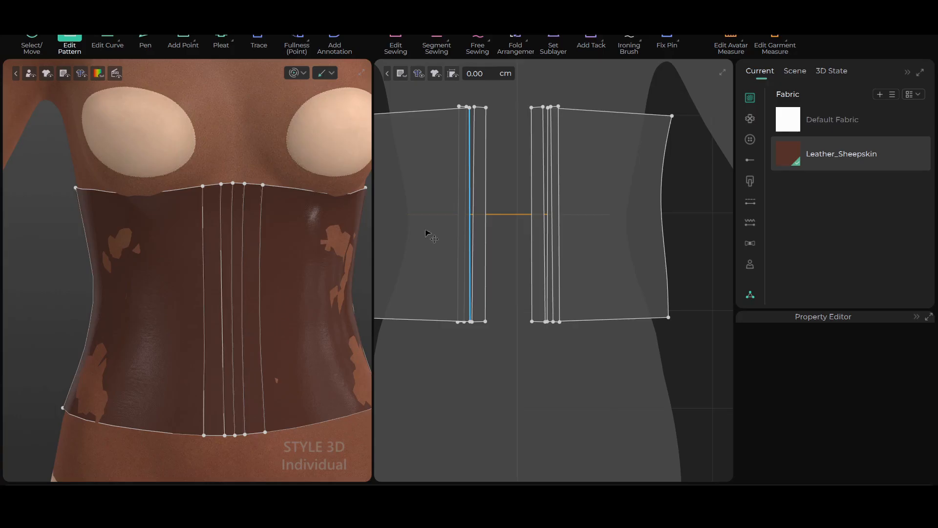
# Simulate the cut garment so the leather pieces settle over the avatar's torso
pyautogui.click(32, 38)
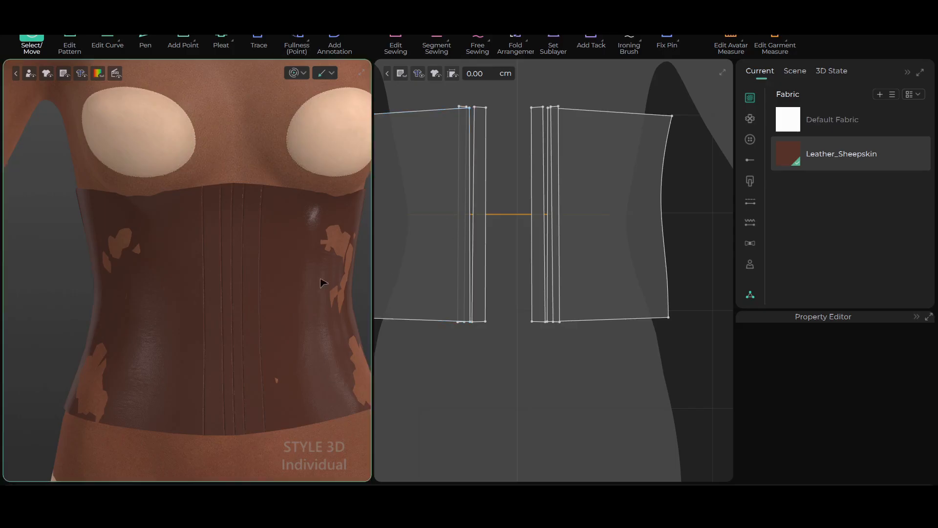
pyautogui.scroll(2, 237, 206)
pyautogui.press('space')
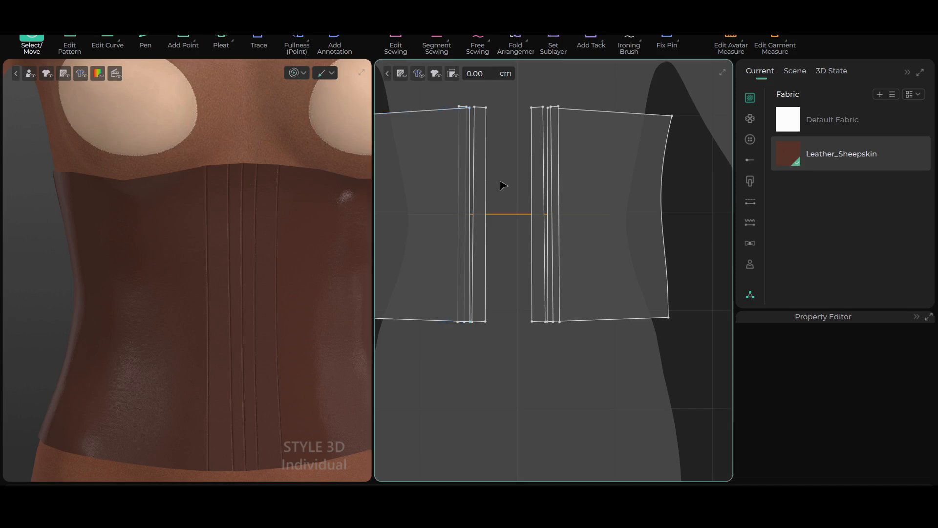
# Select one side panel with the neighboring center-front strips and move the group outward in the pattern layout
pyautogui.scroll(-3, 504, 185)
pyautogui.moveTo(491, 135); pyautogui.dragTo(547, 149, button='middle')
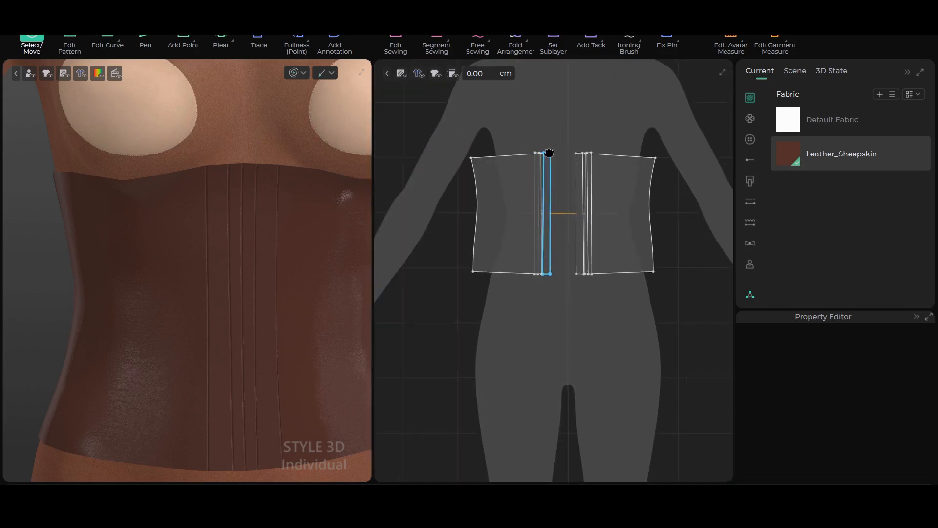
pyautogui.moveTo(452, 124); pyautogui.dragTo(579, 342)
pyautogui.moveTo(503, 251); pyautogui.dragTo(446, 249)
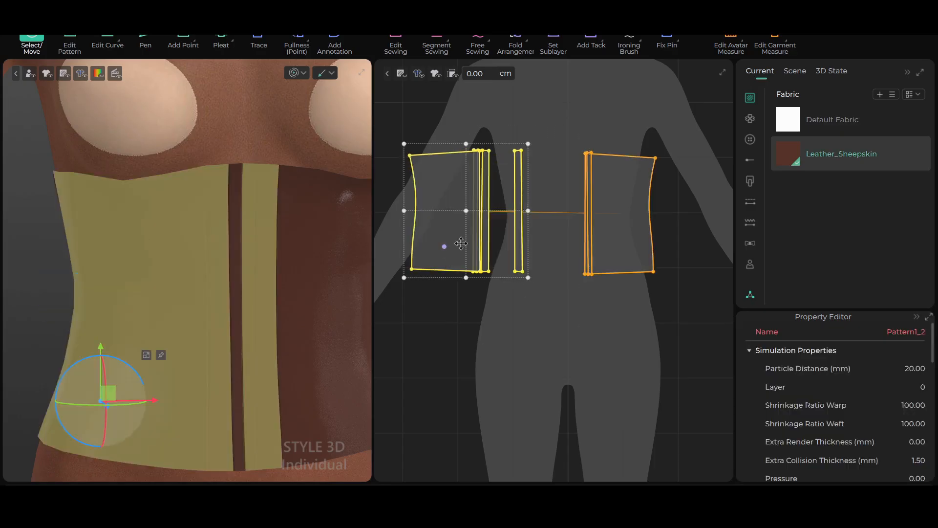
pyautogui.scroll(2, 555, 148)
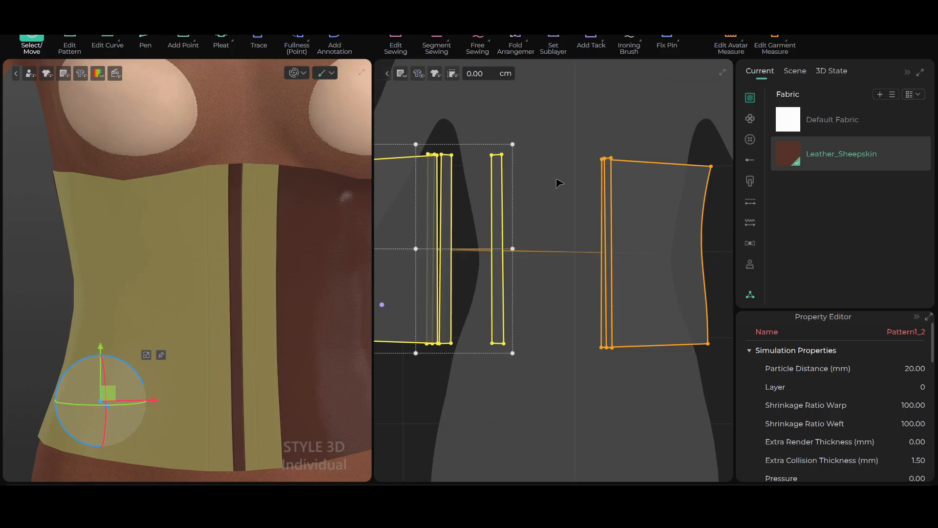
pyautogui.scroll(-2, 556, 177)
# Space the narrow center-front strips and the wide front panels apart from one another in the pattern layout
pyautogui.moveTo(582, 205); pyautogui.dragTo(570, 206)
pyautogui.click(524, 207)
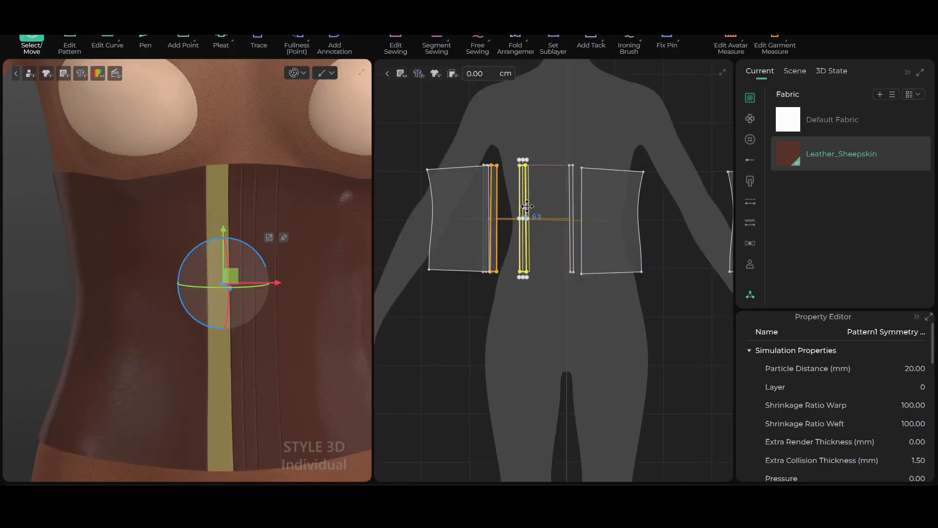
pyautogui.scroll(2, 522, 207)
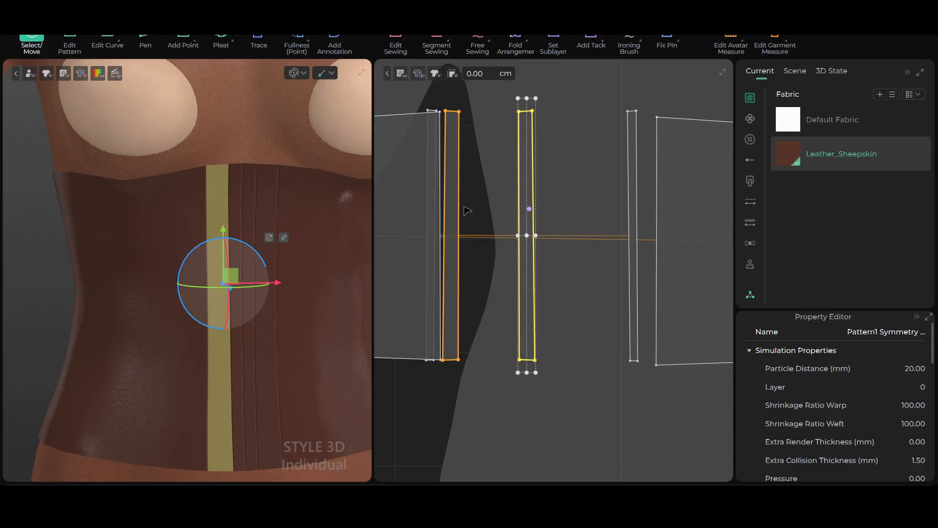
pyautogui.moveTo(452, 207); pyautogui.dragTo(420, 214)
pyautogui.scroll(-3, 459, 210)
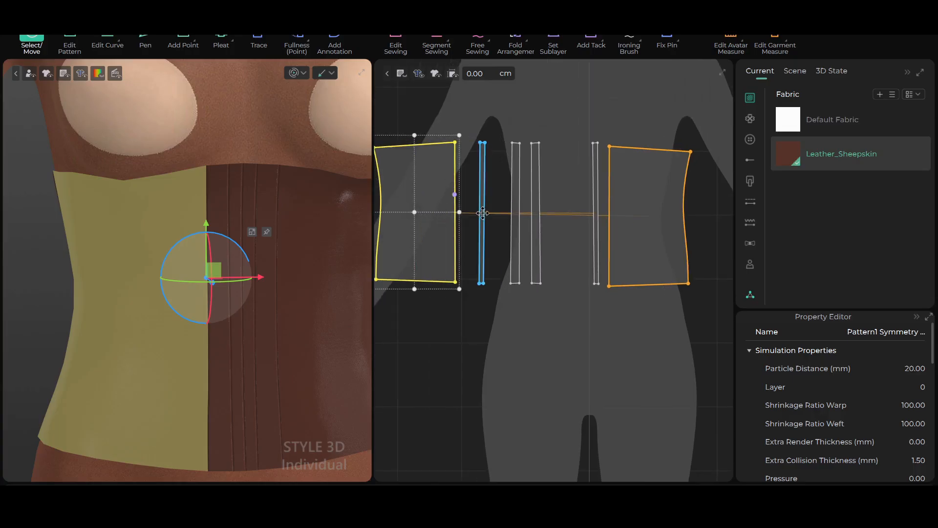
pyautogui.scroll(2, 488, 215)
pyautogui.scroll(2, 544, 205)
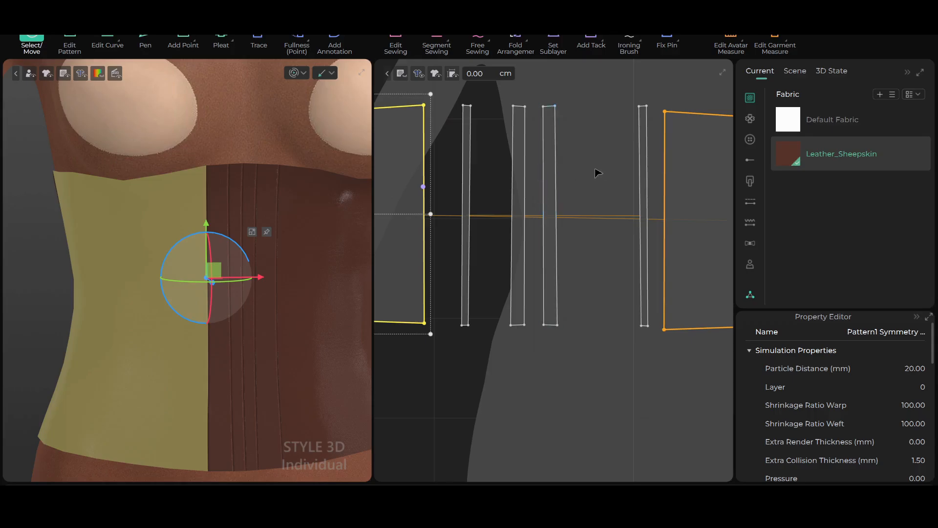
# Add a new blank fabric to the project and open its properties
pyautogui.click(790, 263)
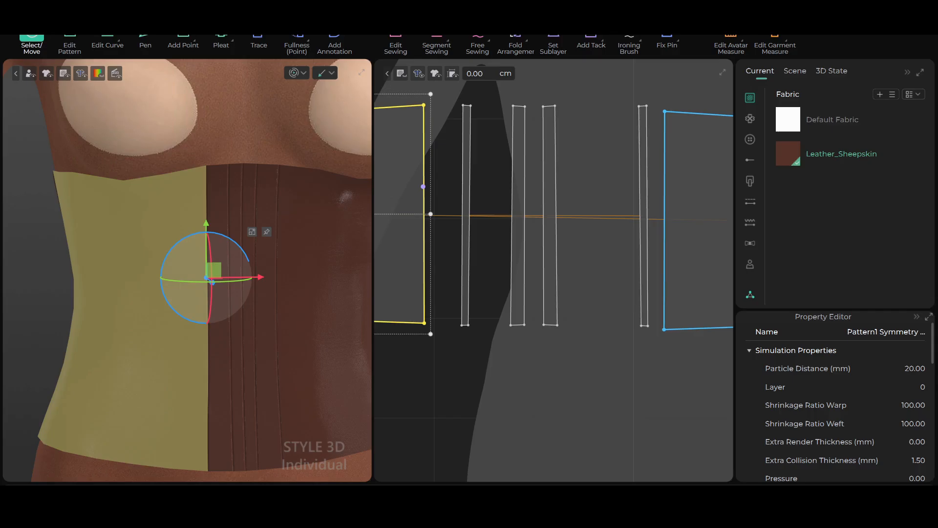
pyautogui.click(881, 94)
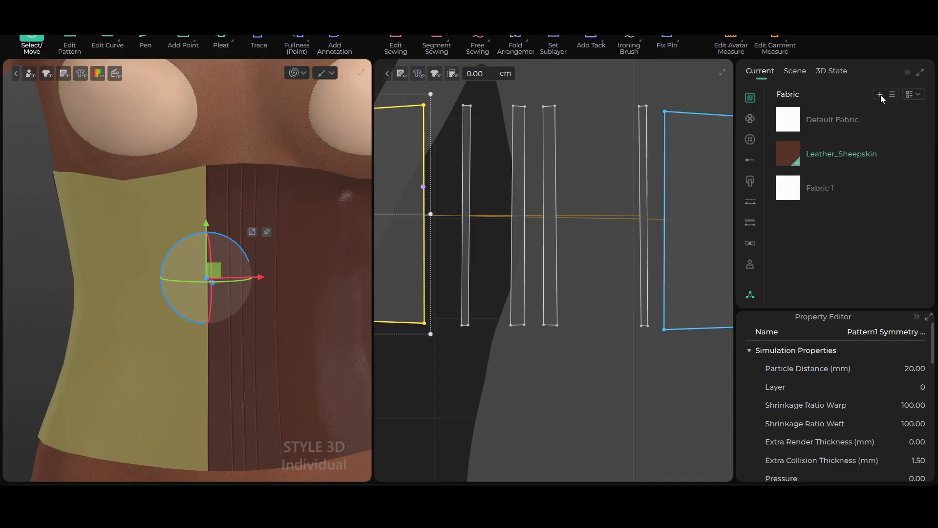
pyautogui.click(792, 196)
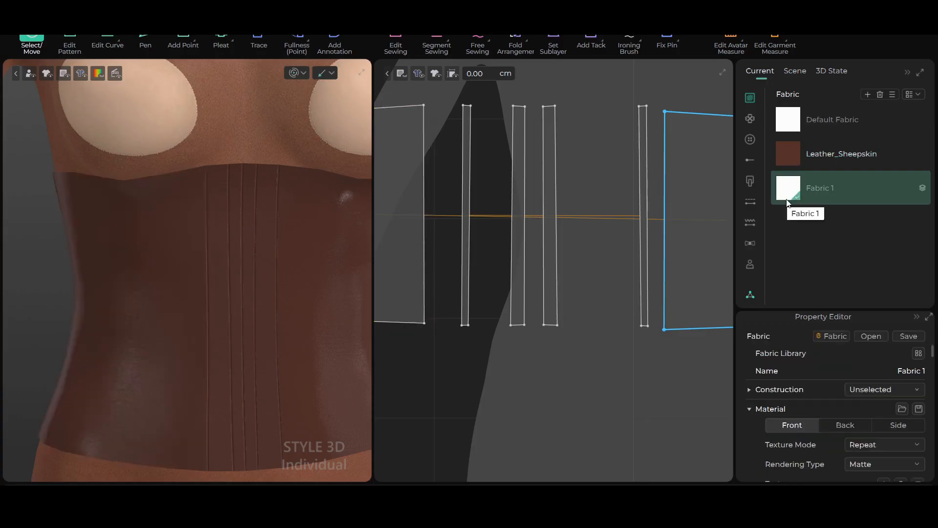
# Set the alpha of the new fabric's transparent map to 0.01 and rename the fabric as transparent
pyautogui.scroll(-3, 849, 353)
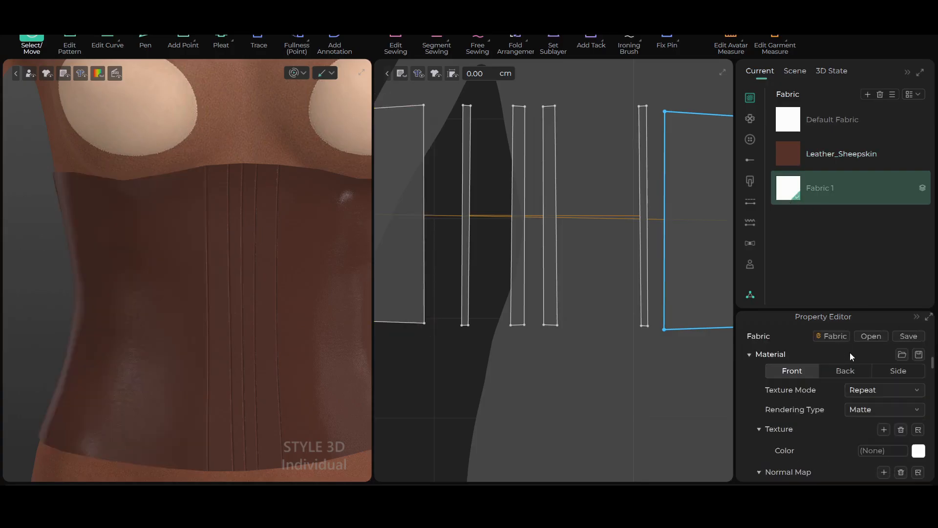
pyautogui.scroll(-2, 832, 437)
pyautogui.scroll(-3, 827, 427)
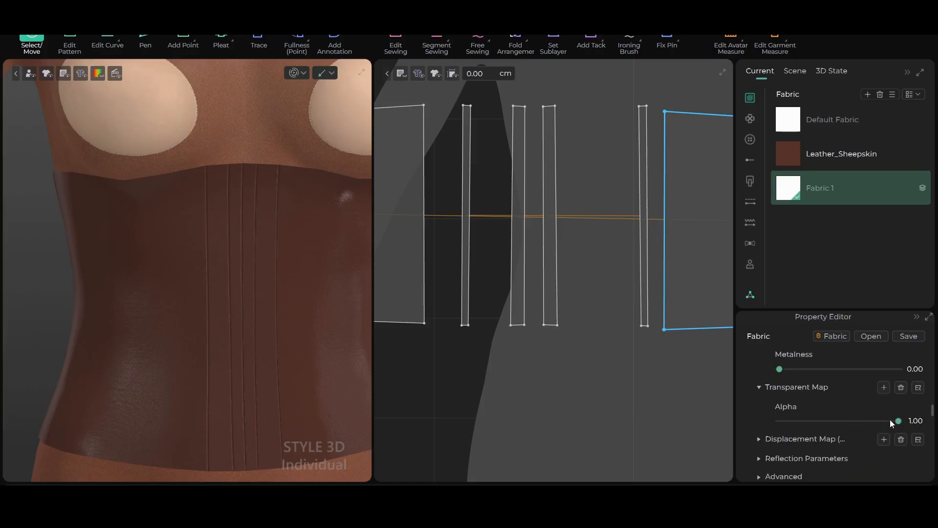
pyautogui.moveTo(899, 420); pyautogui.dragTo(781, 424)
pyautogui.doubleClick(834, 189)
pyautogui.write('transparent')
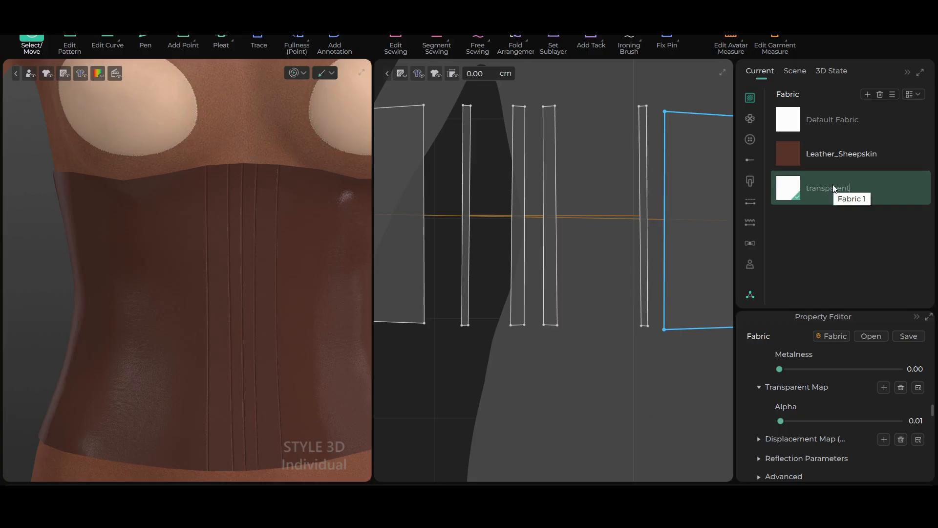
# Try to apply the transparent fabric to the wide front strip beside the side panel
pyautogui.scroll(1, 274, 311)
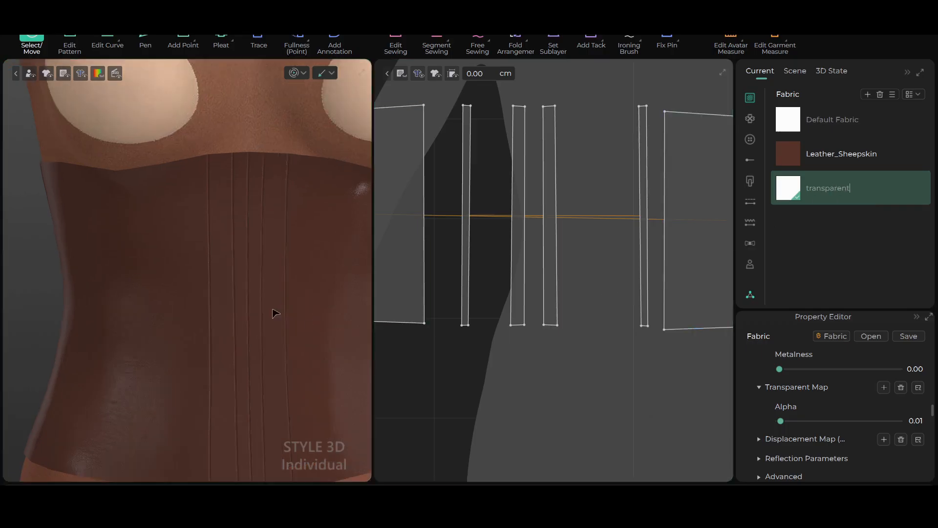
pyautogui.scroll(2, 276, 313)
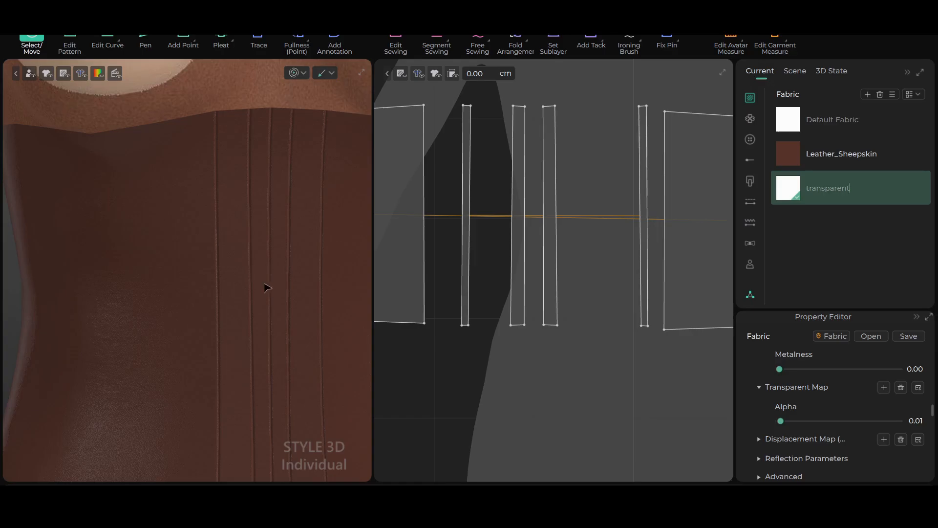
pyautogui.scroll(-2, 610, 268)
pyautogui.scroll(1, 614, 268)
pyautogui.scroll(1, 612, 264)
pyautogui.scroll(-1, 613, 264)
pyautogui.moveTo(613, 264); pyautogui.dragTo(632, 293, button='middle')
pyautogui.scroll(1, 633, 293)
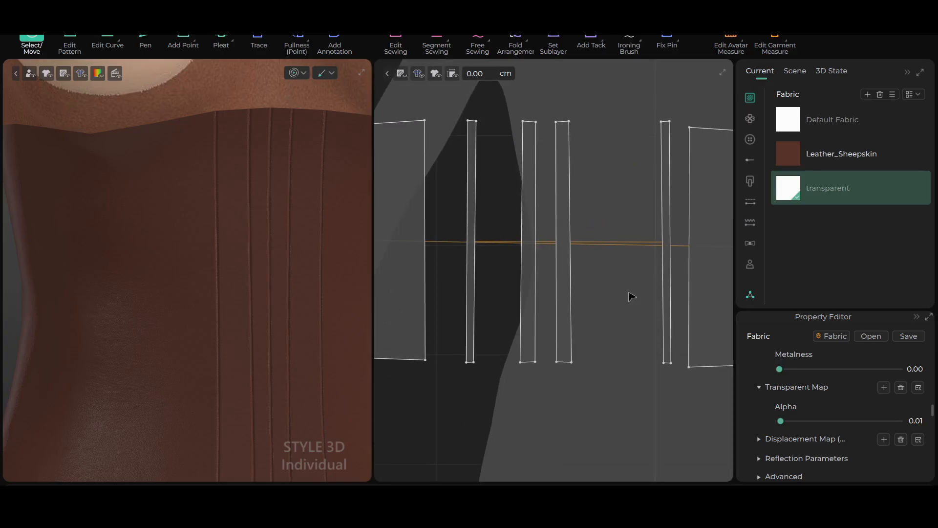
pyautogui.moveTo(795, 188); pyautogui.dragTo(517, 357)
pyautogui.moveTo(544, 314); pyautogui.dragTo(554, 318)
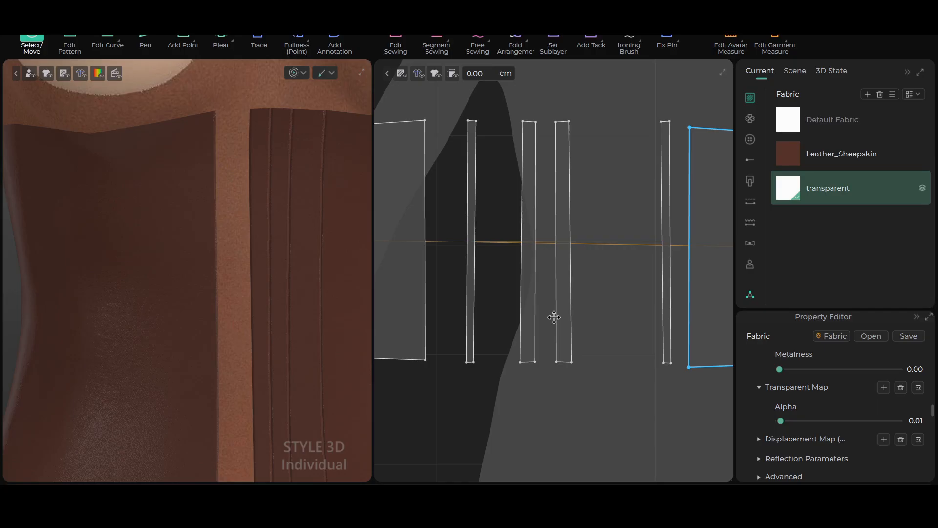
pyautogui.click(554, 318)
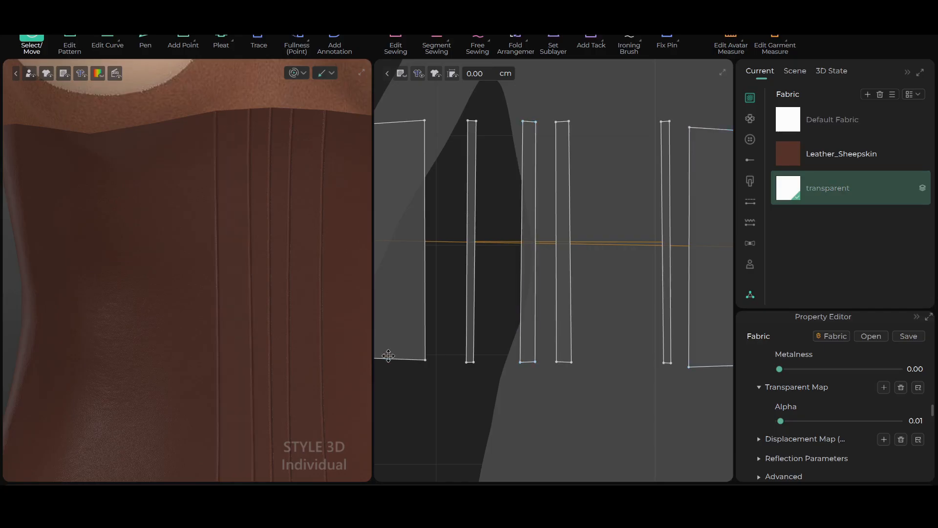
# Apply the transparent fabric to the two narrow strips at the very center of the corset front on the avatar
pyautogui.scroll(2, 389, 356)
pyautogui.click(378, 324)
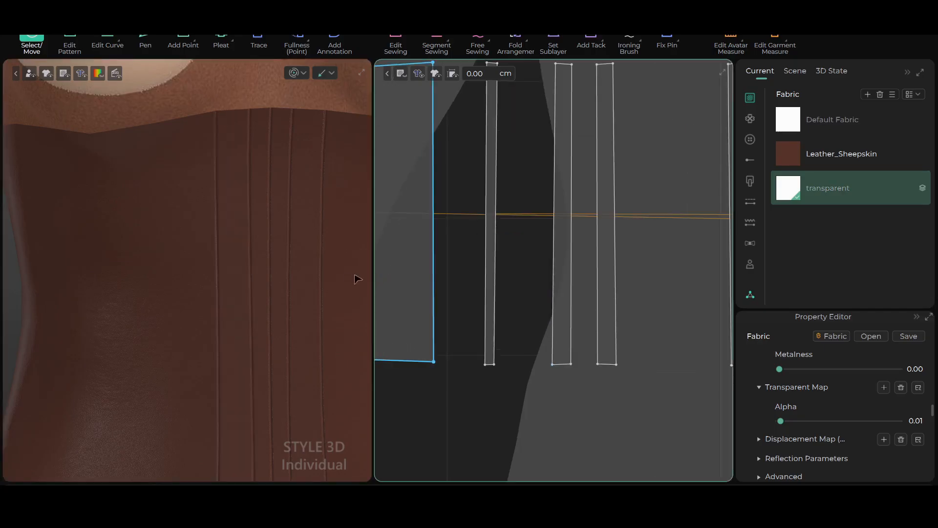
pyautogui.scroll(2, 279, 311)
pyautogui.scroll(2, 282, 314)
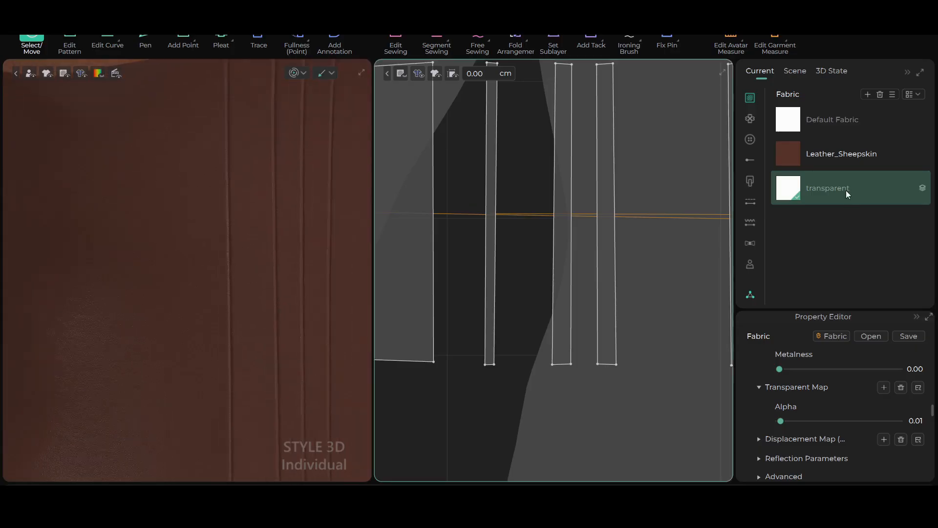
pyautogui.click(292, 332)
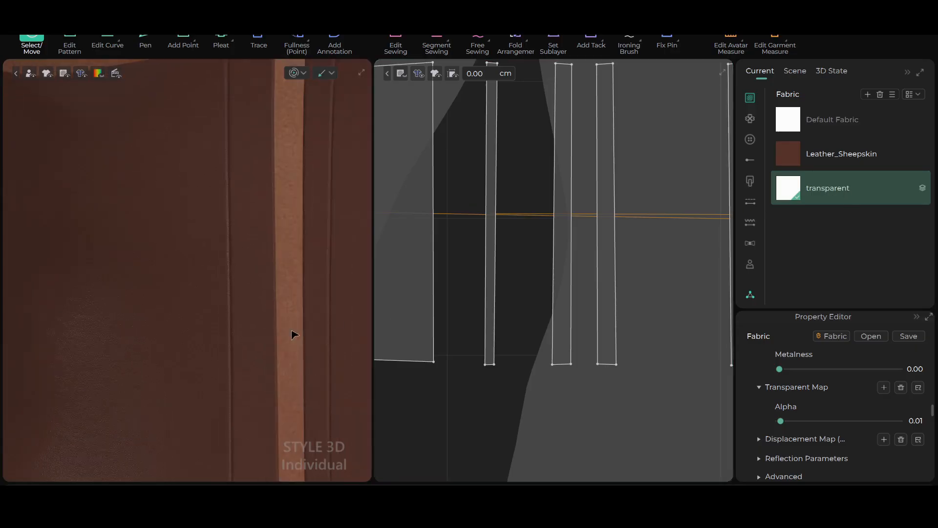
pyautogui.click(730, 218)
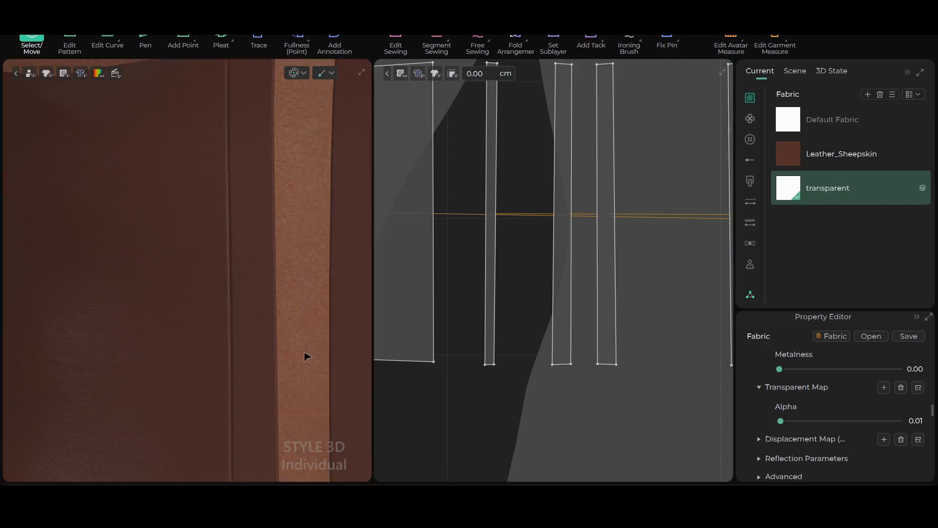
pyautogui.scroll(-5, 306, 356)
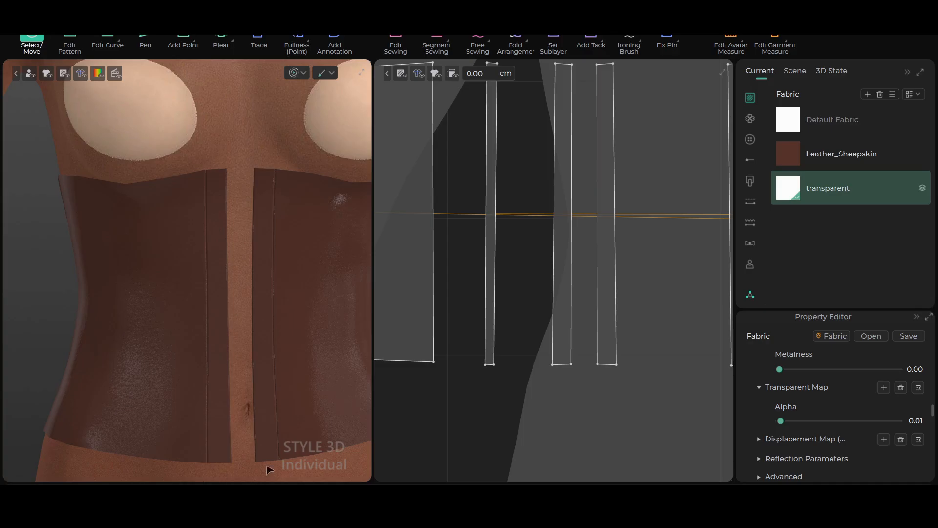
pyautogui.scroll(-4, 543, 375)
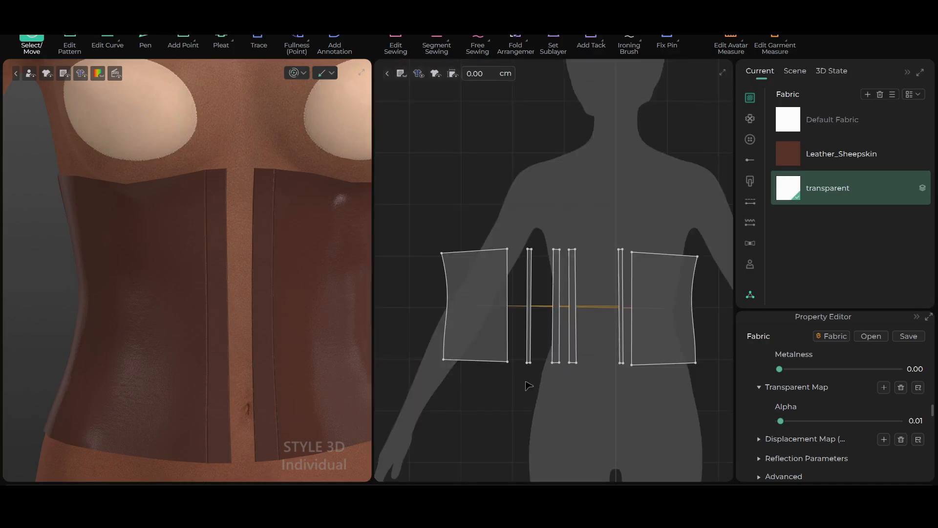
# Move the two wide leather strips outward past the narrow transparent strips, next to the side panels in the pattern layout
pyautogui.click(554, 248)
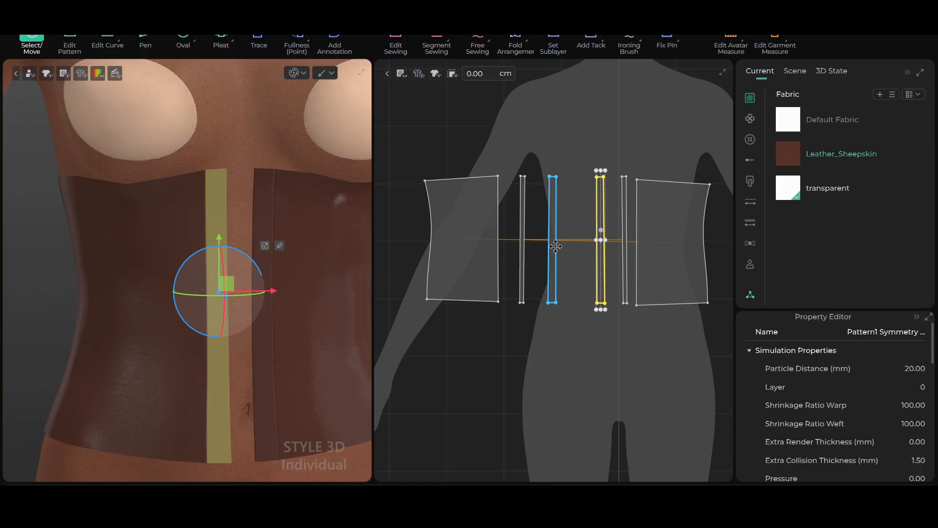
pyautogui.moveTo(552, 246); pyautogui.dragTo(510, 250)
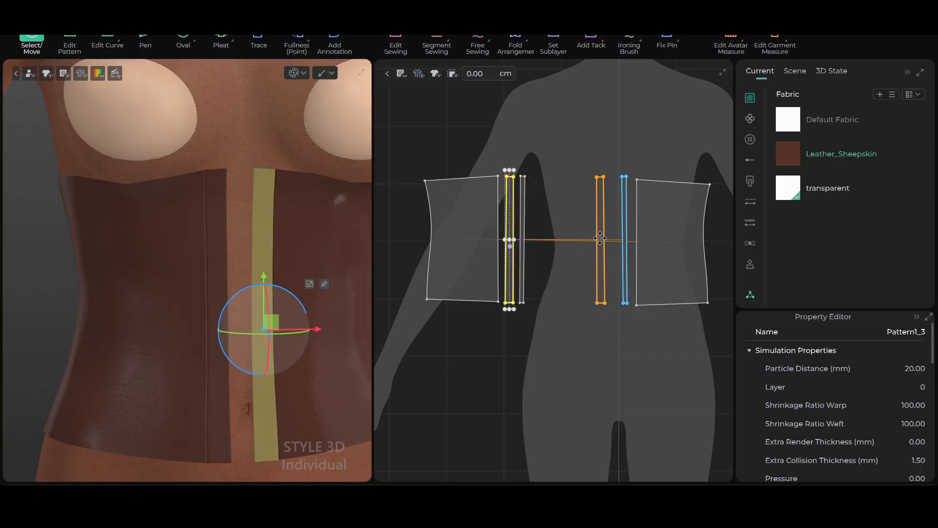
pyautogui.click(600, 238)
pyautogui.moveTo(627, 238); pyautogui.dragTo(631, 239)
pyautogui.scroll(-3, 526, 216)
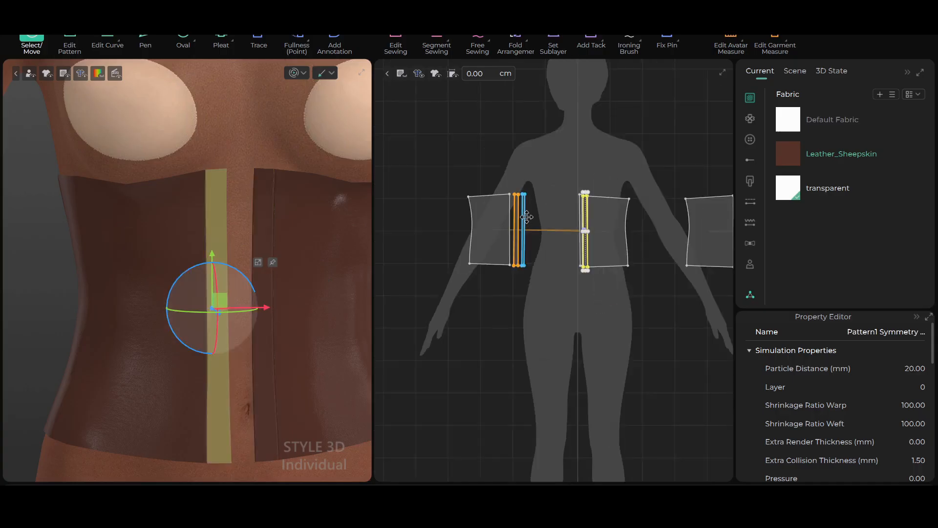
# Move both narrow transparent strips up out of the row of corset pieces, toward the silhouette's shoulder
pyautogui.moveTo(526, 217); pyautogui.dragTo(535, 117)
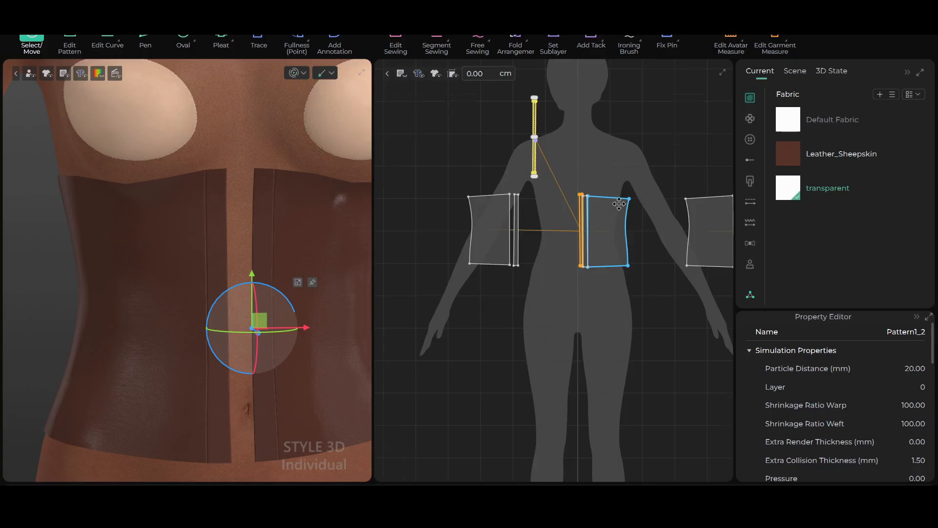
pyautogui.scroll(3, 610, 201)
pyautogui.scroll(-3, 645, 243)
pyautogui.moveTo(618, 264); pyautogui.dragTo(531, 159)
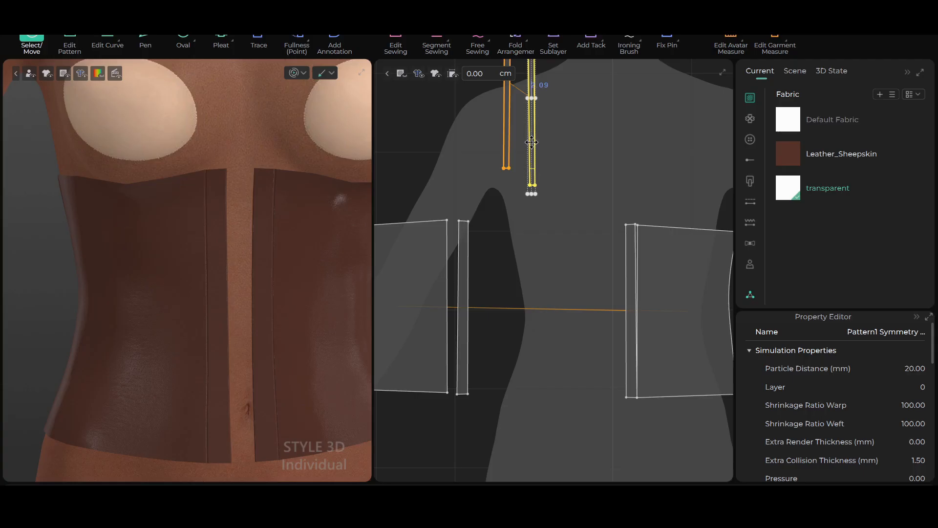
# Move the two leather front strips inward, away from the side panels, leaving free space around each in the pattern layout
pyautogui.scroll(-3, 561, 250)
pyautogui.scroll(3, 586, 283)
pyautogui.click(597, 264)
pyautogui.moveTo(597, 265); pyautogui.dragTo(574, 262)
pyautogui.moveTo(472, 255); pyautogui.dragTo(518, 260)
pyautogui.scroll(3, 536, 278)
pyautogui.scroll(2, 538, 278)
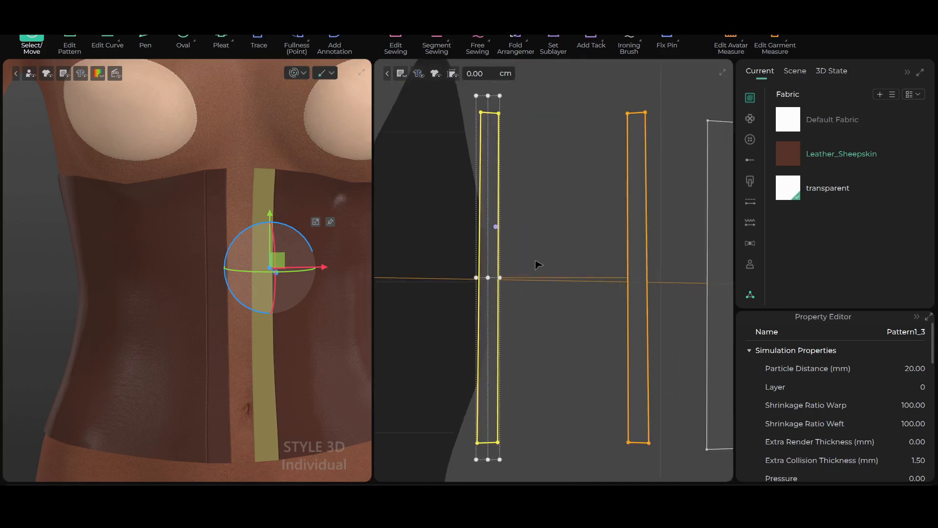
pyautogui.click(568, 223)
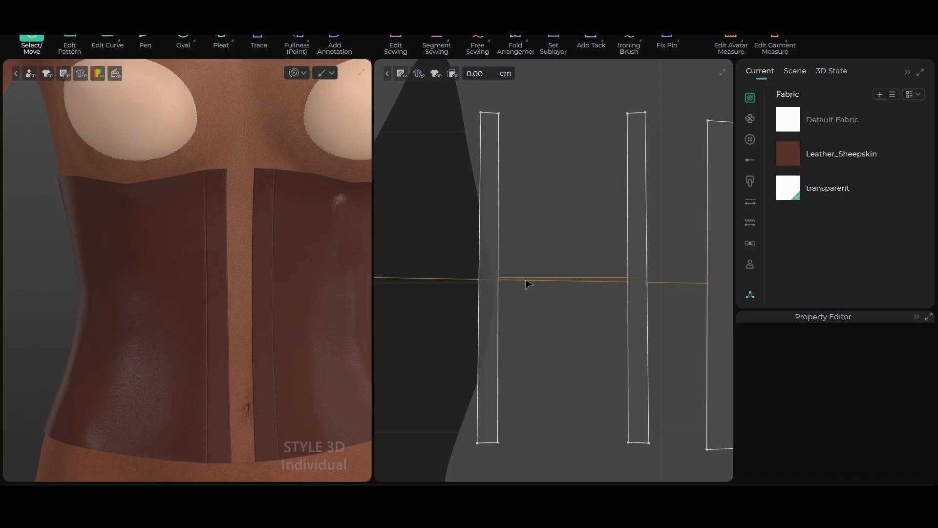
# Draw a small internal circle near the upper end of one leather front strip with the Oval tool
pyautogui.press('e')
pyautogui.scroll(3, 521, 225)
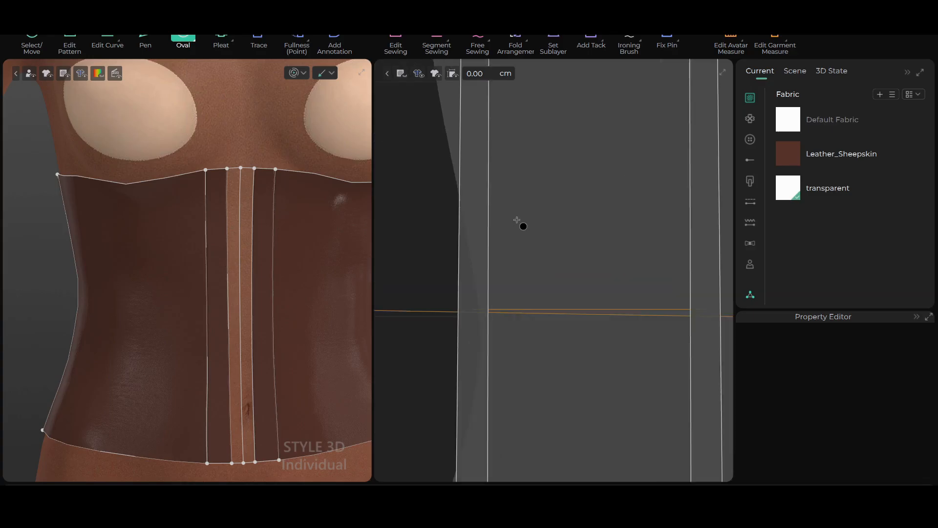
pyautogui.scroll(-4, 522, 224)
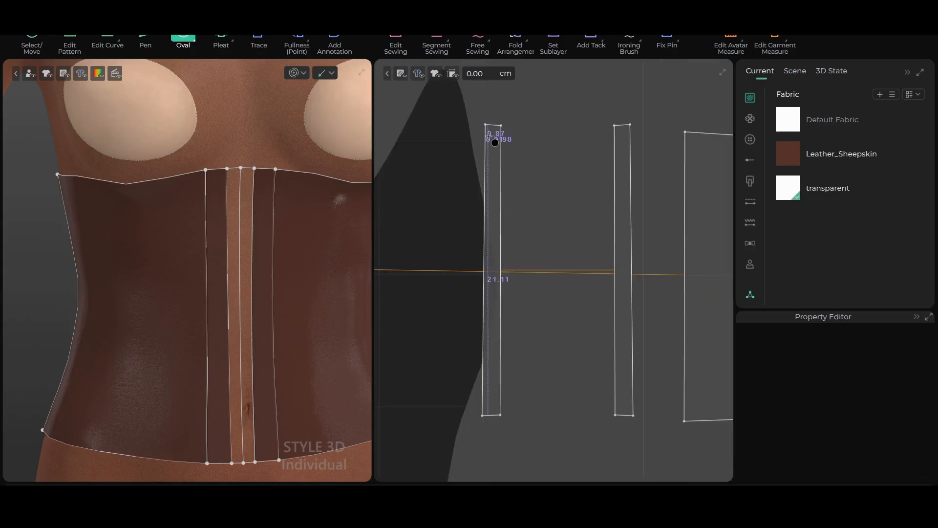
pyautogui.scroll(4, 495, 141)
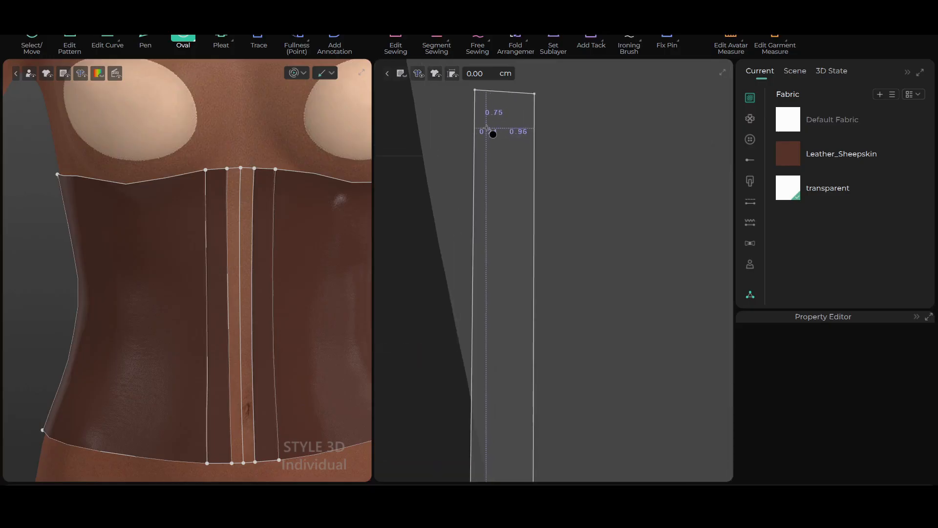
pyautogui.click(493, 136)
pyautogui.moveTo(505, 156); pyautogui.dragTo(525, 162)
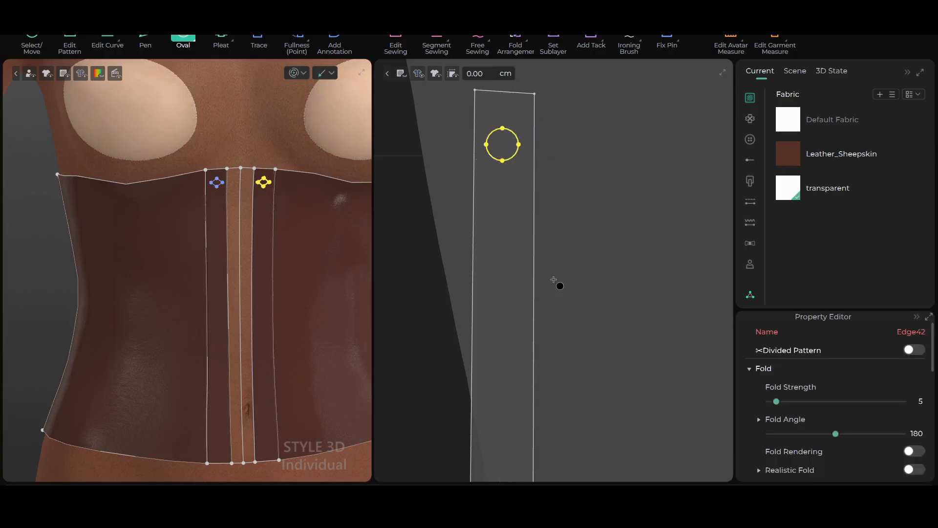
pyautogui.scroll(-4, 552, 247)
pyautogui.moveTo(550, 237); pyautogui.dragTo(561, 147, button='middle')
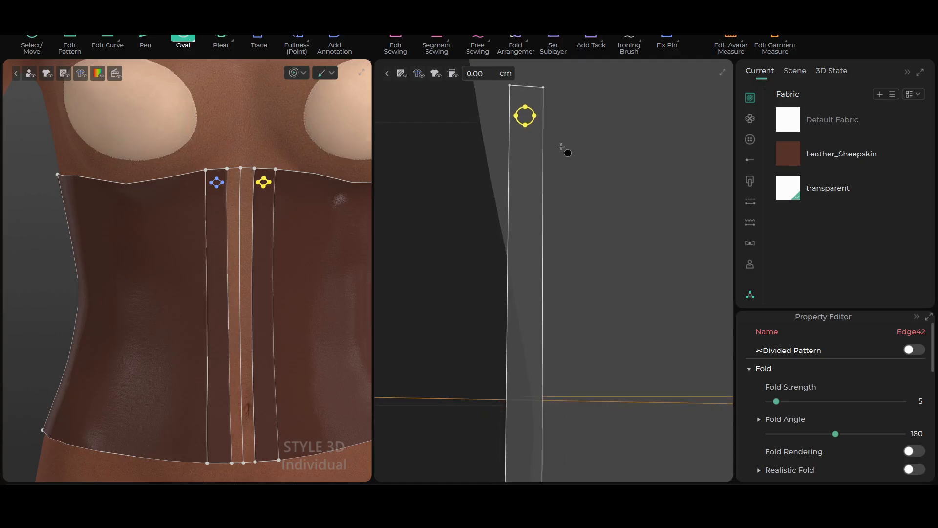
# Select the circle and place a copy about 2.05 cm below it along the strip, opening the internal line copy settings
pyautogui.click(31, 37)
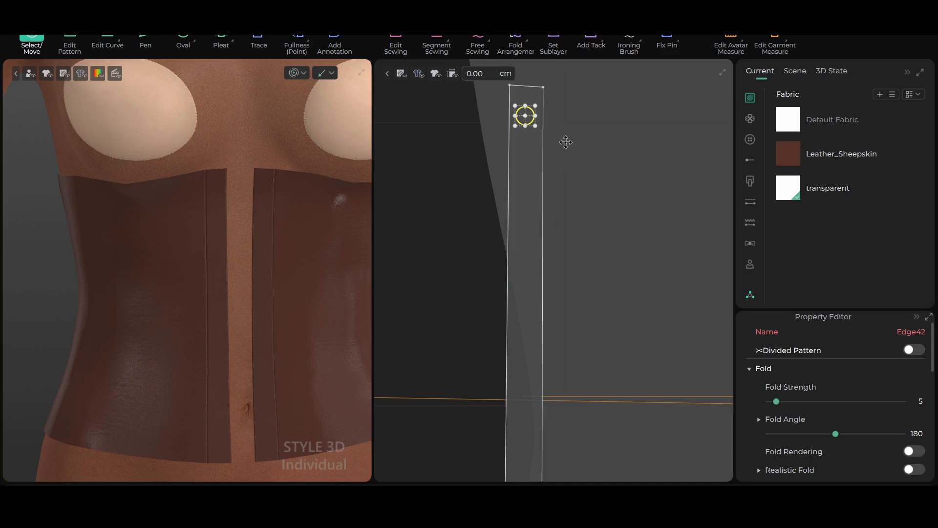
pyautogui.click(551, 123)
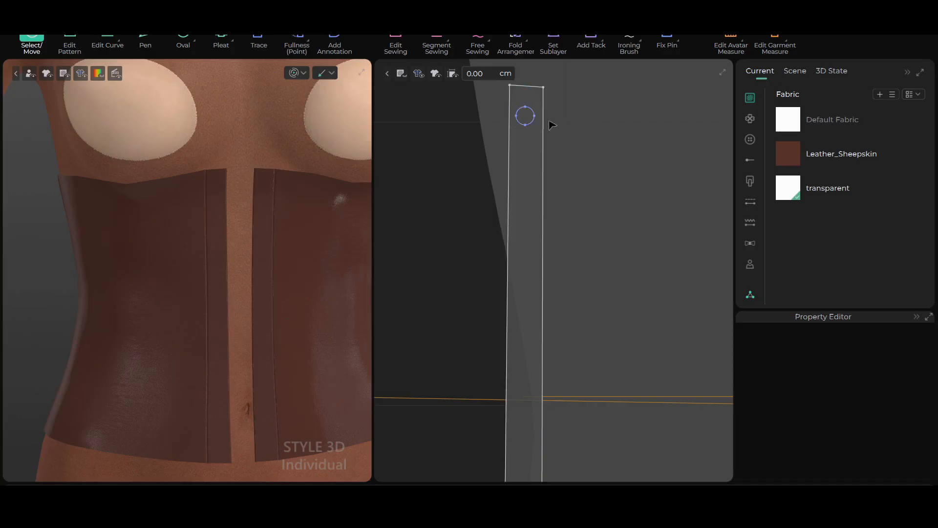
pyautogui.click(526, 117)
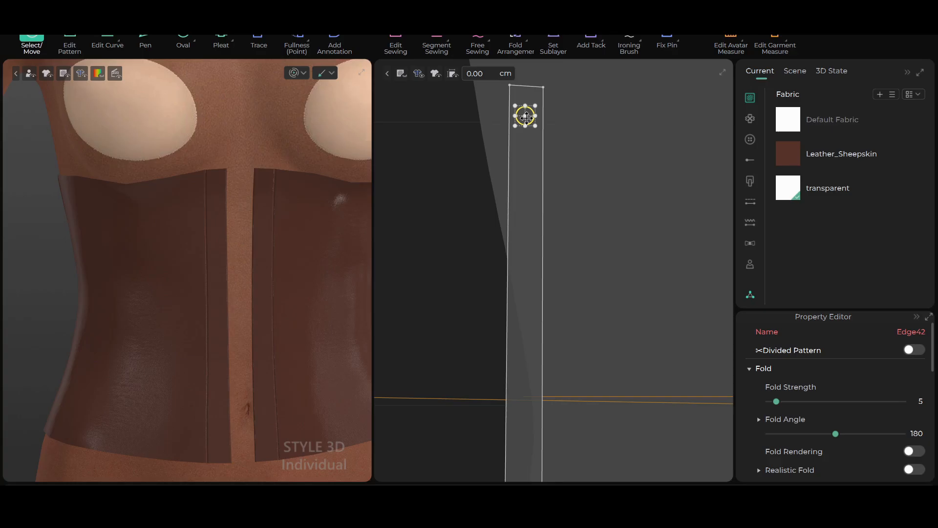
pyautogui.moveTo(526, 117); pyautogui.dragTo(523, 164)
pyautogui.scroll(2, 531, 192)
pyautogui.scroll(-1, 526, 182)
pyautogui.scroll(-1, 522, 174)
pyautogui.scroll(1, 521, 190)
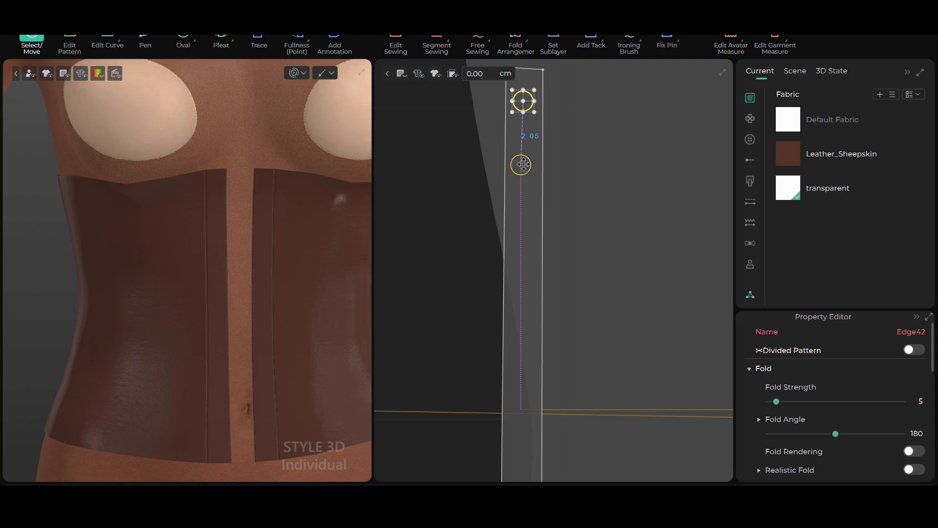
pyautogui.moveTo(523, 165); pyautogui.dragTo(352, 127)
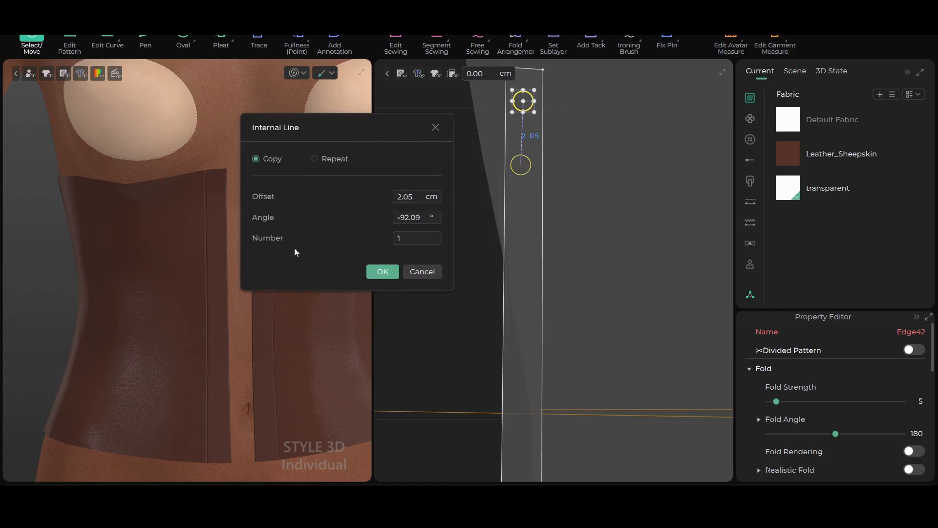
# Set the number of circle copies to 6 and create the row of eyelet circles down the strip
pyautogui.click(439, 235)
pyautogui.click(438, 236)
pyautogui.click(439, 236)
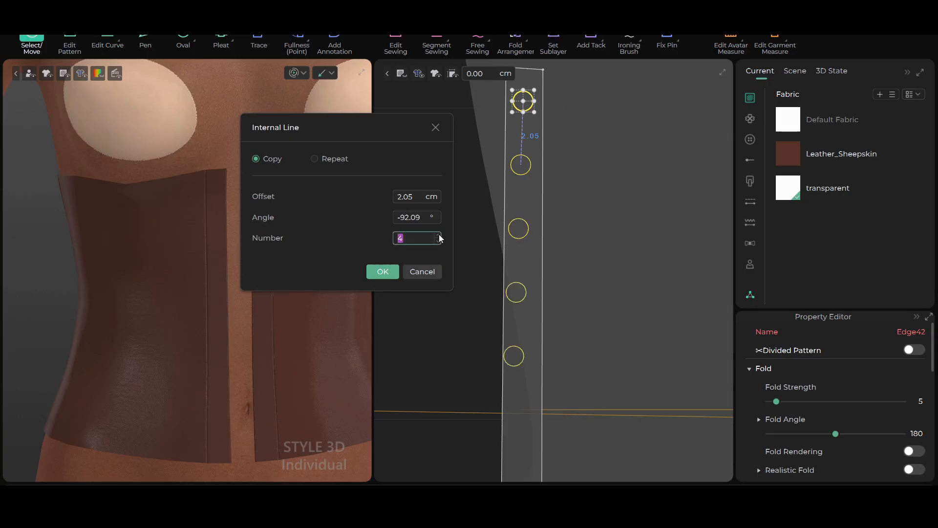
pyautogui.click(439, 236)
pyautogui.click(439, 236)
pyautogui.click(382, 272)
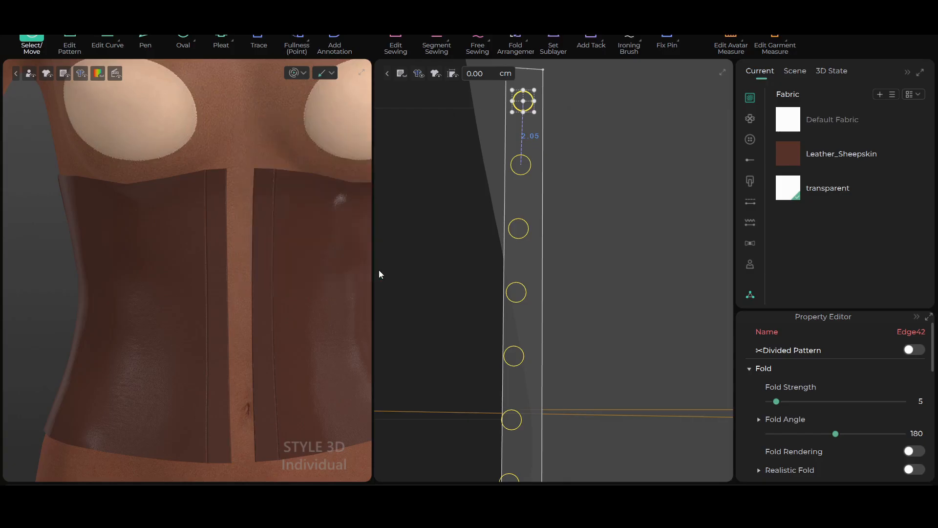
pyautogui.scroll(-2, 496, 250)
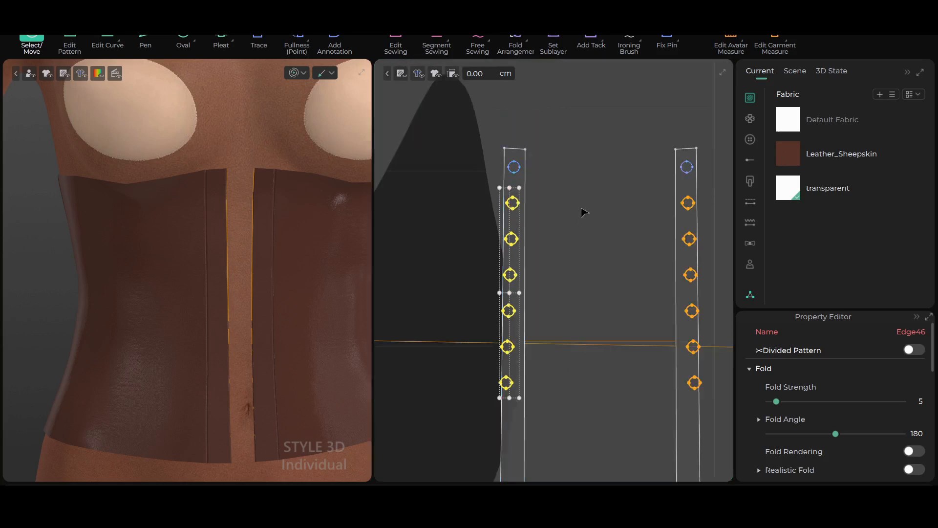
pyautogui.scroll(2, 572, 217)
pyautogui.moveTo(572, 218); pyautogui.dragTo(611, 151, button='middle')
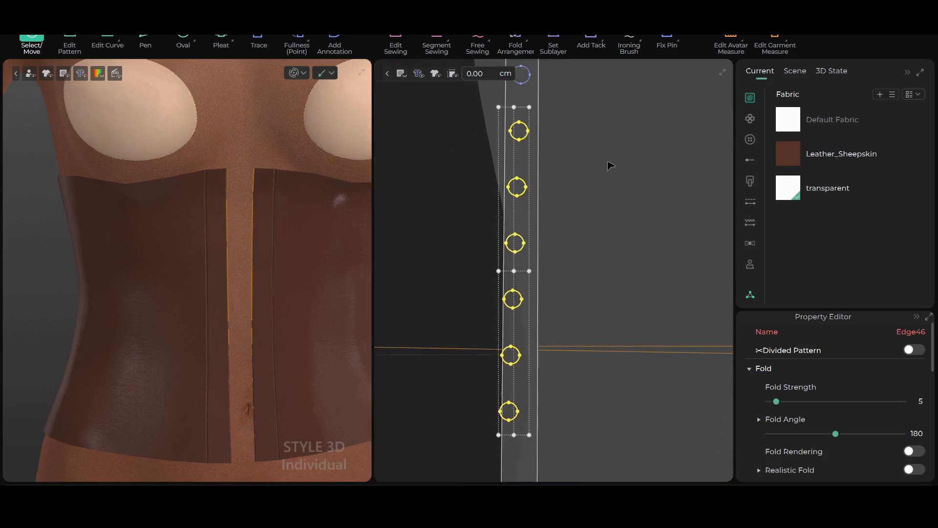
# Narrow the group of six copied circles into a vertical column and shift it to the middle of the leather front strip
pyautogui.scroll(-1, 604, 175)
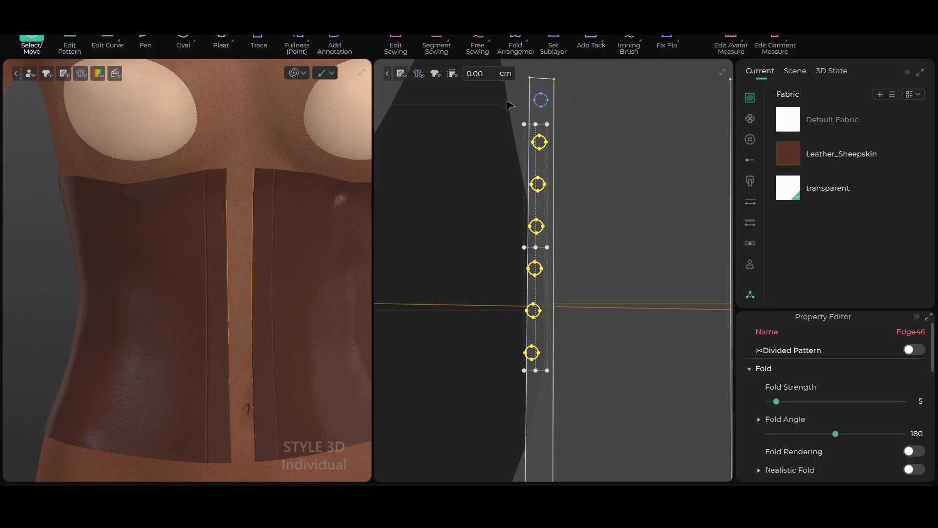
pyautogui.scroll(2, 523, 120)
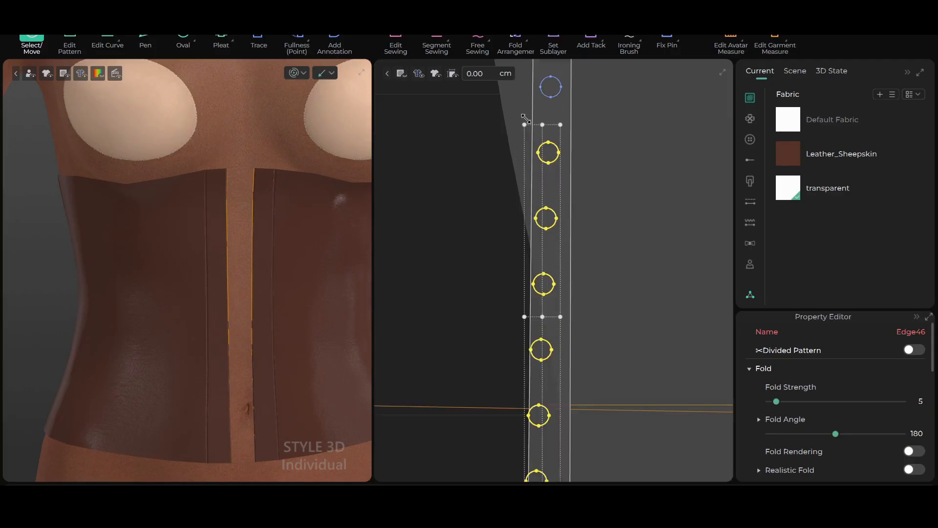
pyautogui.scroll(-4, 612, 191)
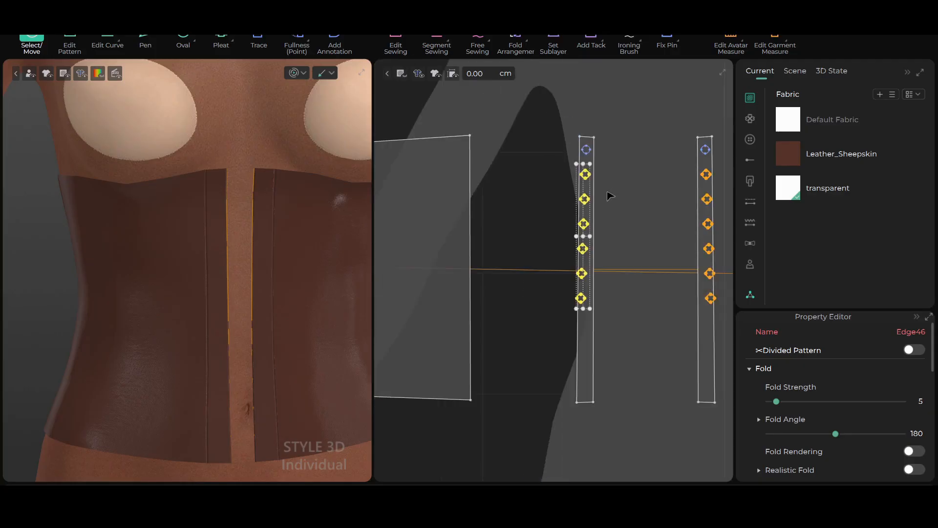
pyautogui.scroll(2, 569, 170)
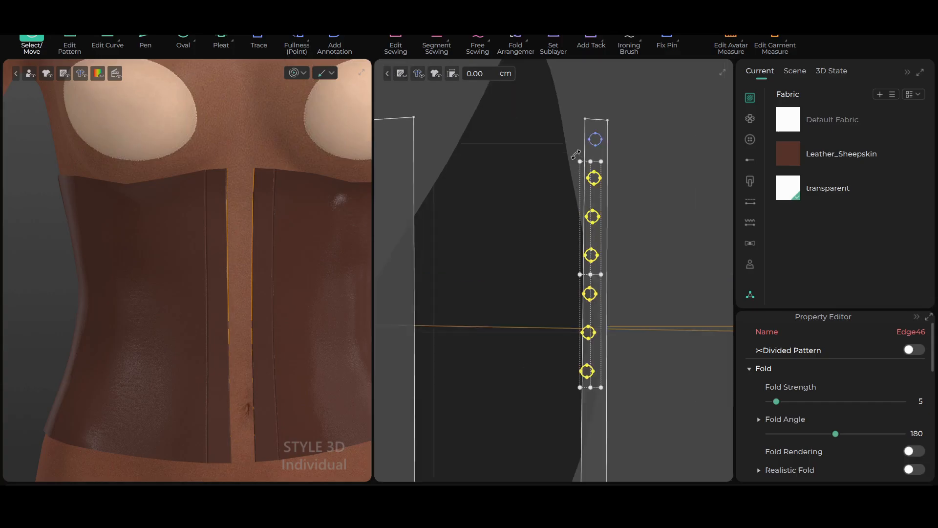
pyautogui.moveTo(575, 158); pyautogui.dragTo(581, 156)
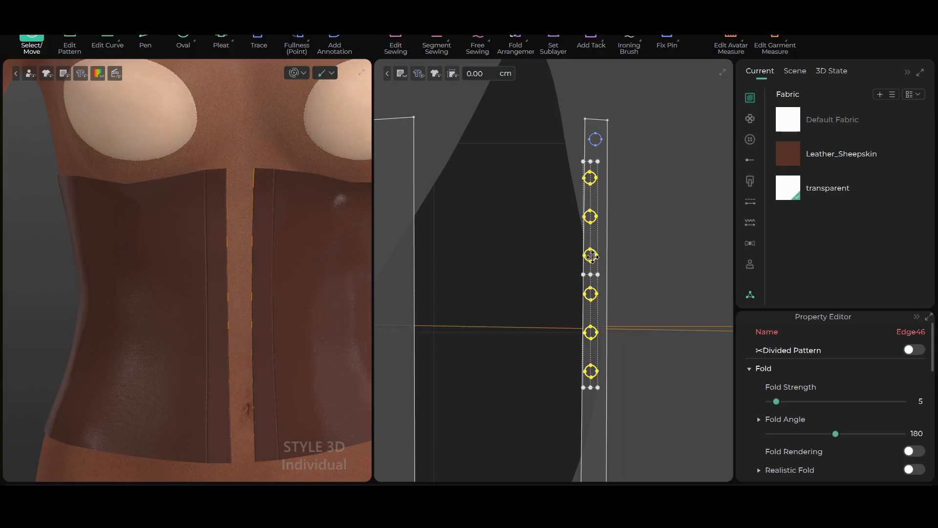
pyautogui.click(591, 255)
pyautogui.moveTo(592, 257); pyautogui.dragTo(595, 257)
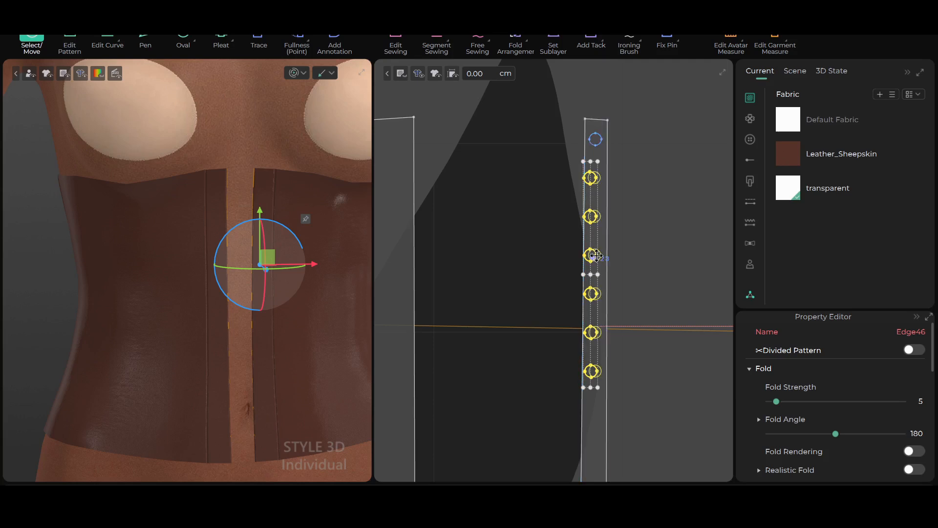
pyautogui.click(659, 206)
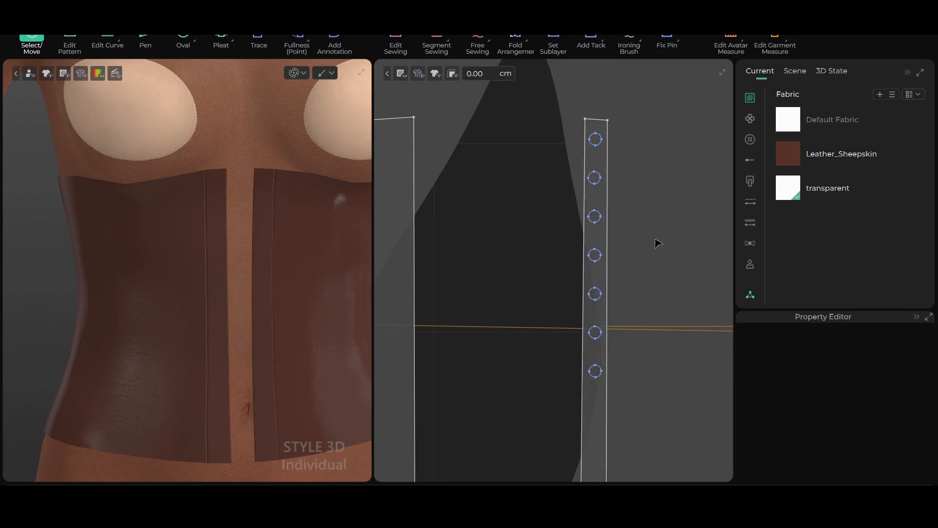
# Examine the rows of eyelet circles on both leather front strips for alignment and spacing
pyautogui.scroll(-3, 660, 249)
pyautogui.scroll(1, 662, 260)
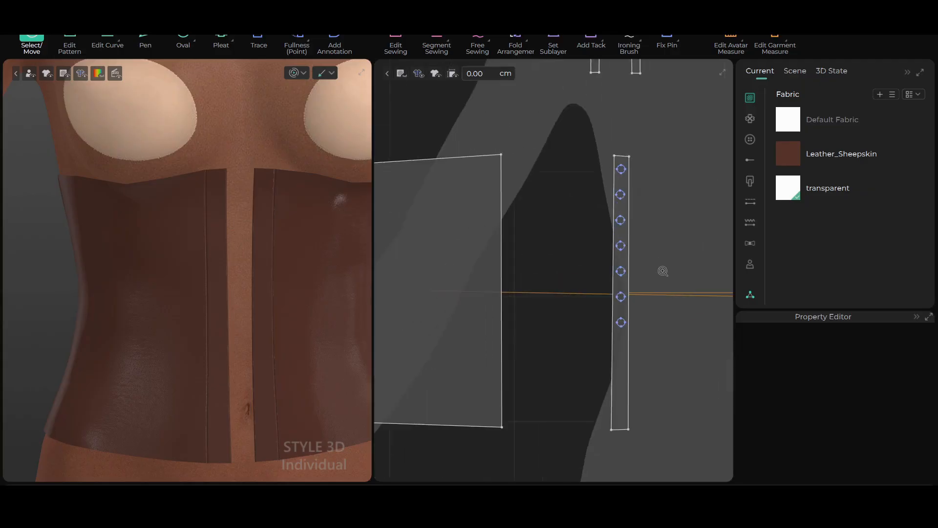
pyautogui.scroll(-1, 662, 270)
pyautogui.moveTo(653, 254); pyautogui.dragTo(544, 291, button='middle')
pyautogui.scroll(2, 551, 295)
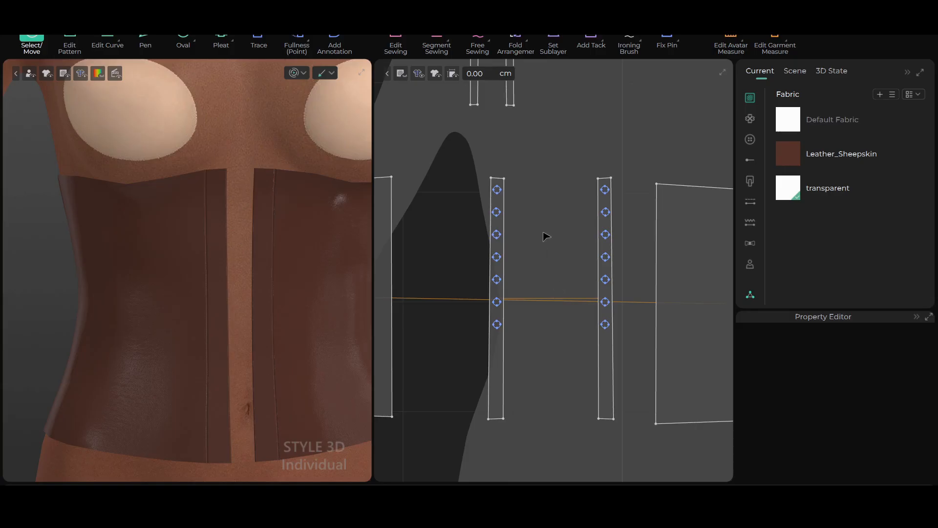
pyautogui.scroll(2, 543, 232)
pyautogui.scroll(-3, 539, 225)
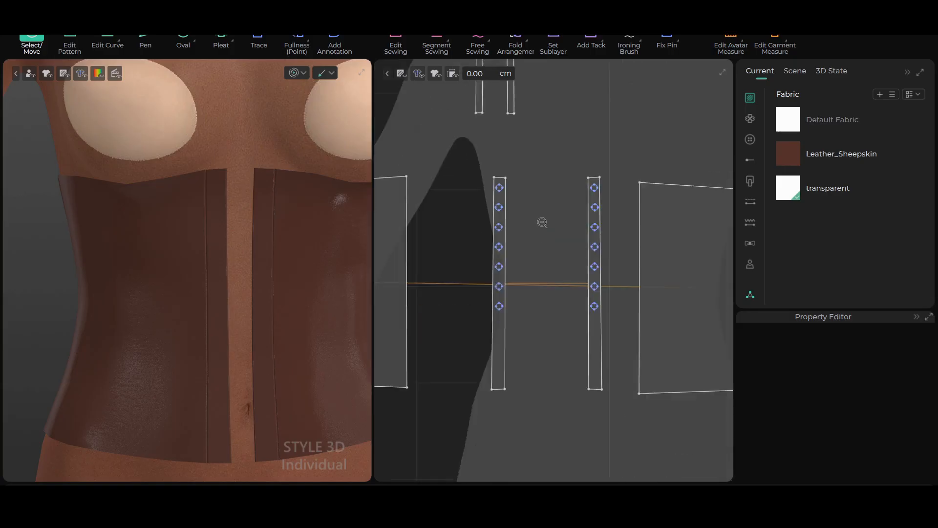
pyautogui.scroll(3, 538, 212)
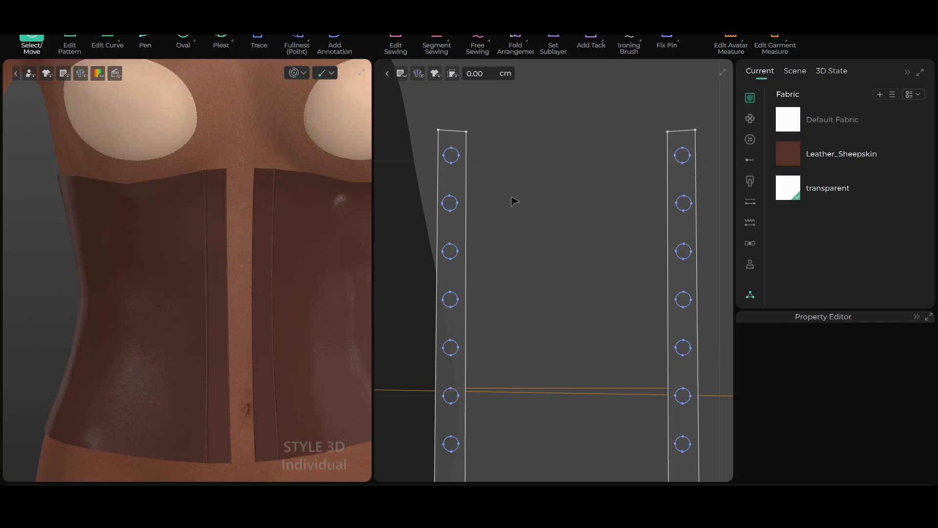
pyautogui.scroll(-3, 515, 195)
pyautogui.scroll(5, 517, 353)
pyautogui.scroll(-2, 533, 339)
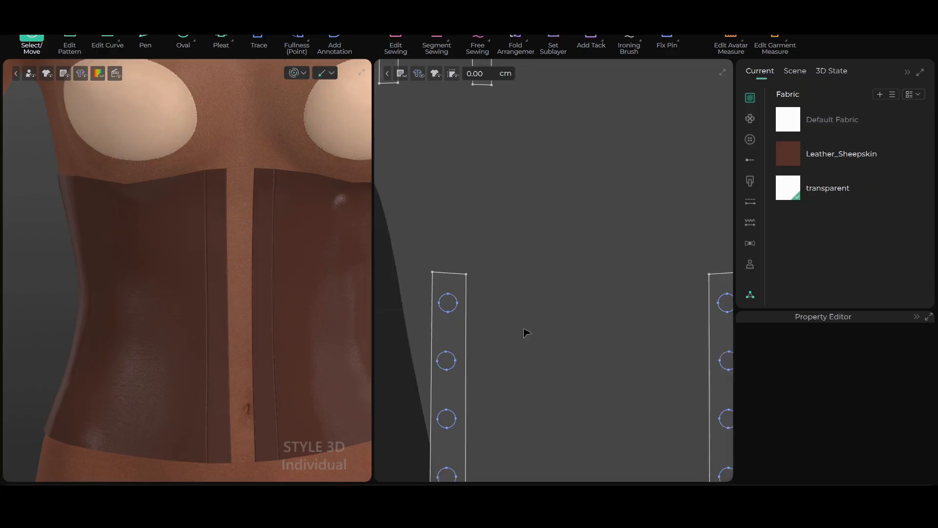
# Cut the uppermost eyelet circle out of the leather front strip as a separate pattern piece
pyautogui.click(449, 303)
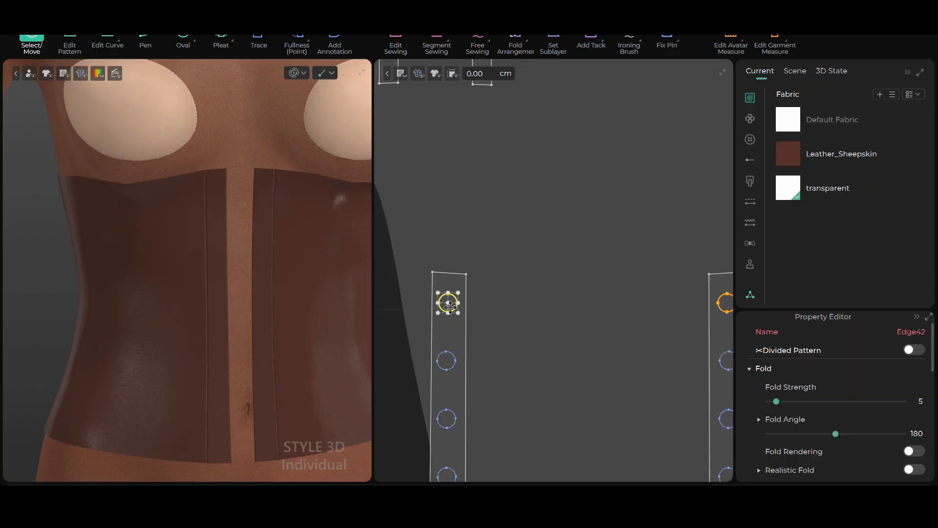
pyautogui.moveTo(617, 358); pyautogui.dragTo(561, 302, button='right')
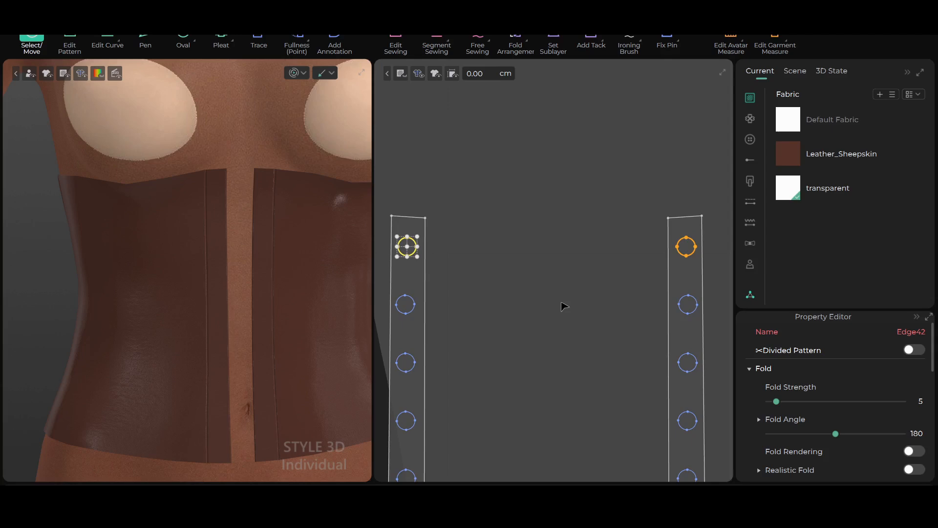
pyautogui.scroll(-1, 509, 310)
pyautogui.moveTo(506, 282); pyautogui.dragTo(567, 263, button='middle')
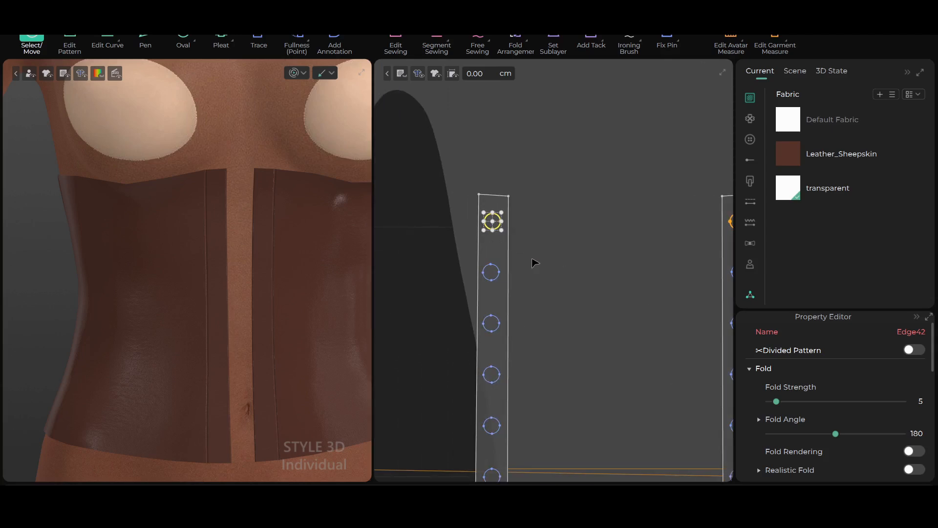
pyautogui.scroll(6, 537, 262)
pyautogui.moveTo(497, 214); pyautogui.dragTo(589, 296, button='middle')
pyautogui.scroll(1, 584, 281)
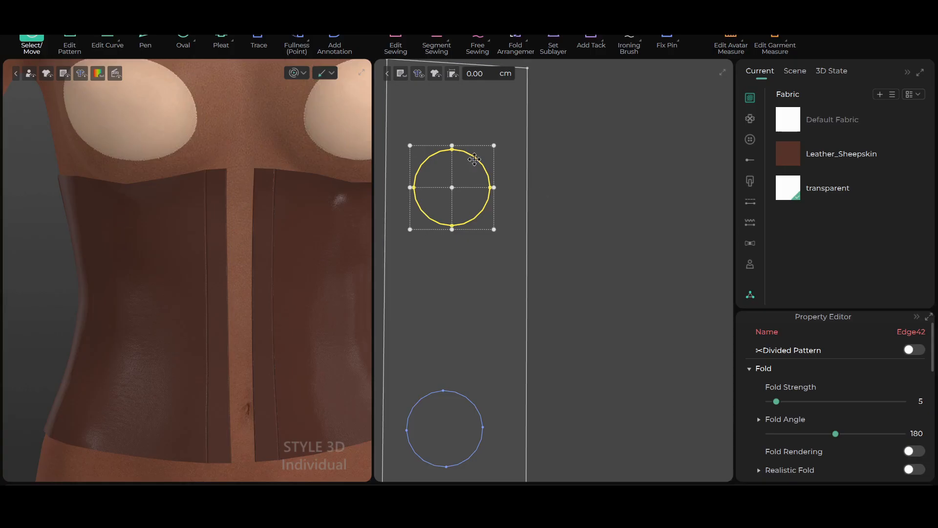
pyautogui.click(61, 46)
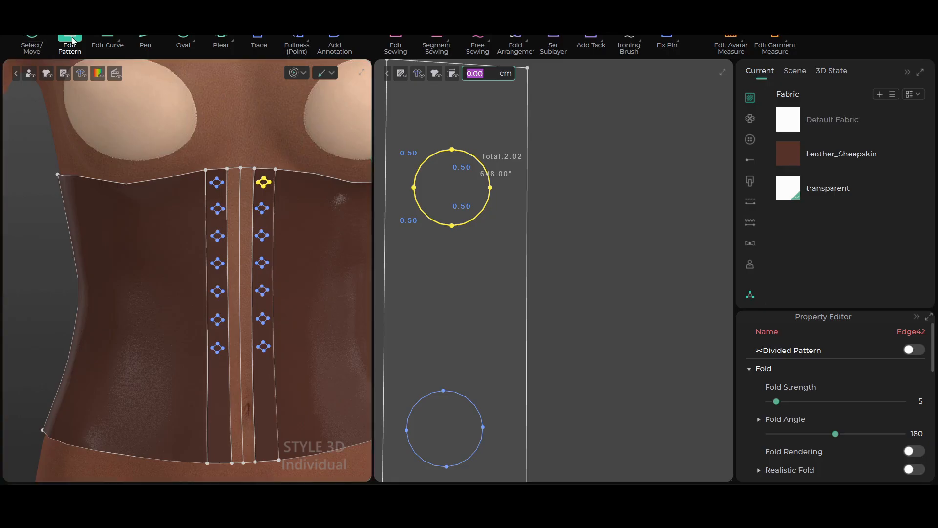
pyautogui.rightClick(462, 153)
pyautogui.click(528, 186)
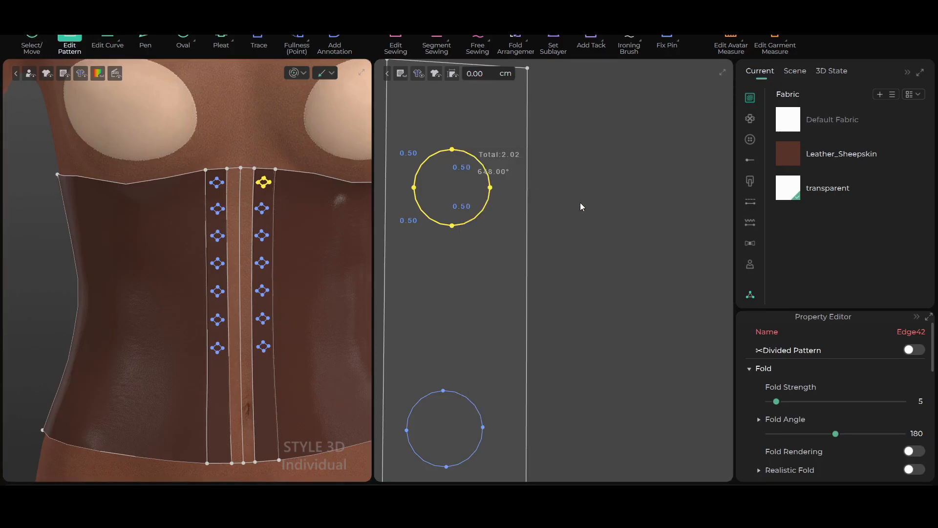
pyautogui.scroll(-4, 537, 207)
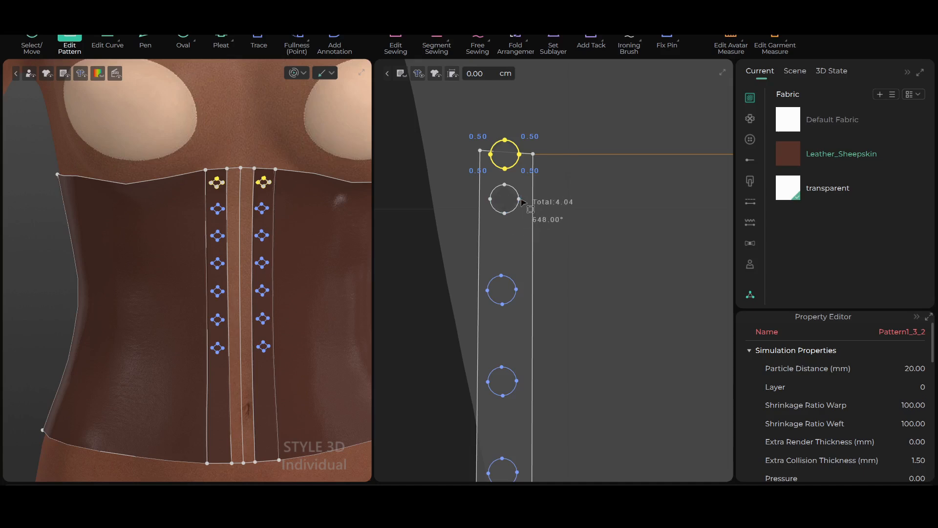
# Move the cut-out circle piece off the strip into the free space between the two front strips
pyautogui.scroll(2, 520, 197)
pyautogui.moveTo(531, 195); pyautogui.dragTo(512, 242, button='middle')
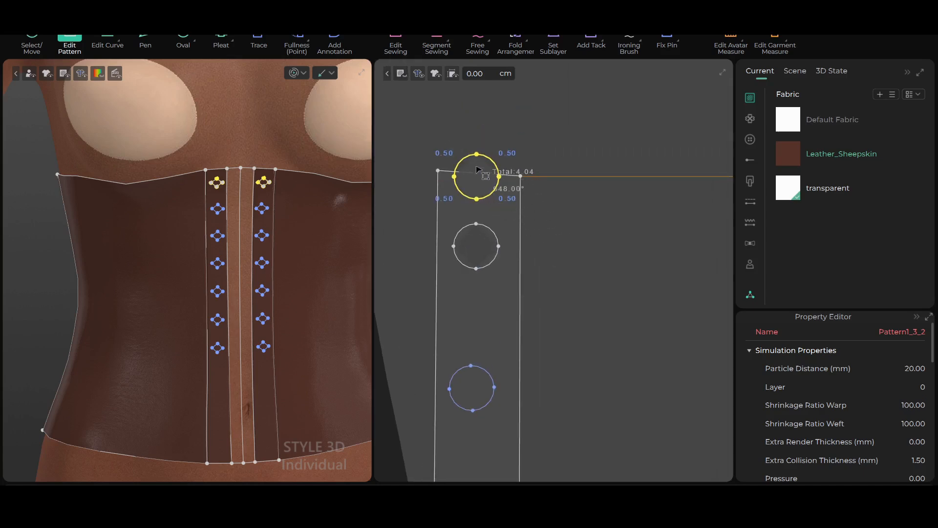
pyautogui.scroll(-1, 489, 171)
pyautogui.press('a')
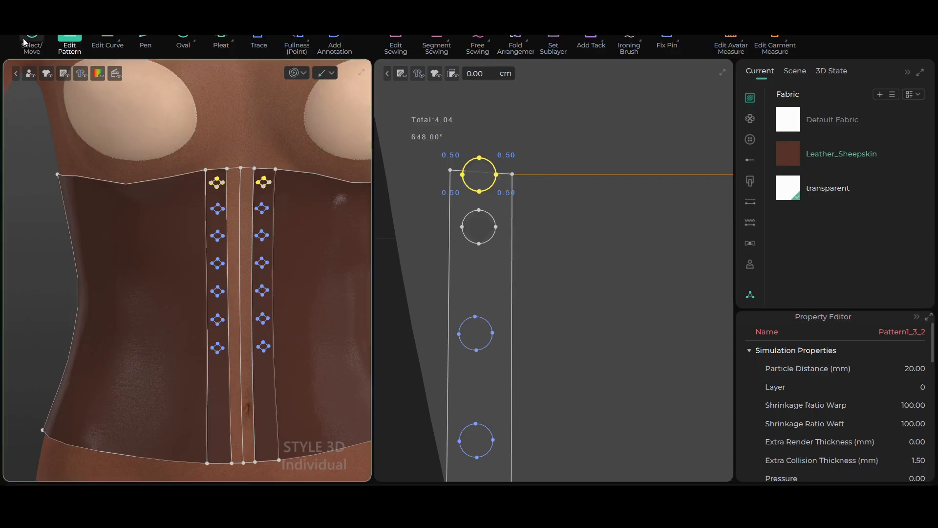
pyautogui.moveTo(532, 234); pyautogui.dragTo(506, 299, button='middle')
pyautogui.moveTo(451, 234); pyautogui.dragTo(550, 189)
pyautogui.scroll(3, 566, 211)
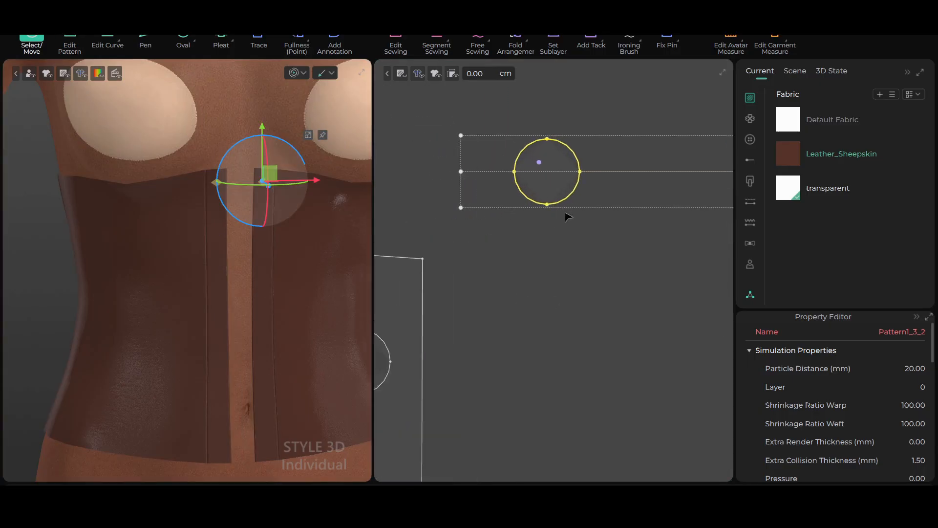
# Examine the cut-out circle pieces close up at the top of the corset's front strips in the 3D view
pyautogui.scroll(2, 565, 201)
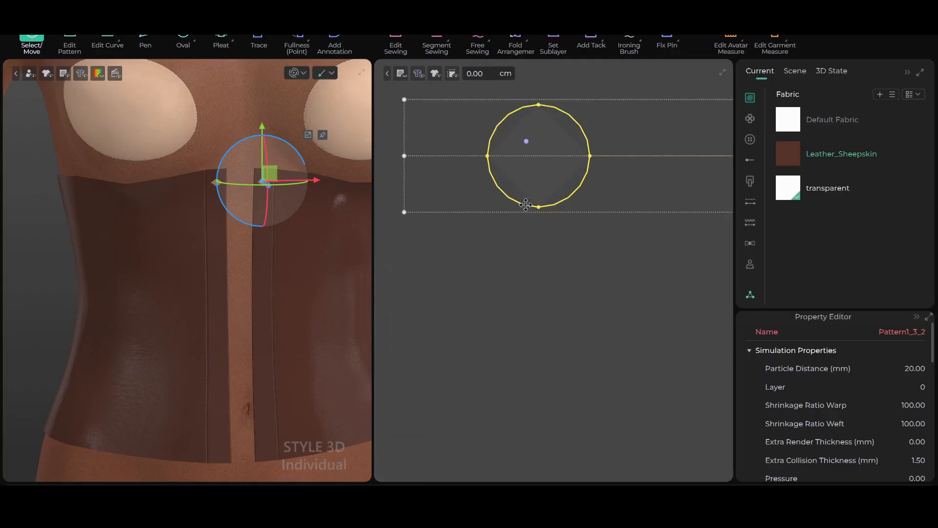
pyautogui.scroll(4, 273, 273)
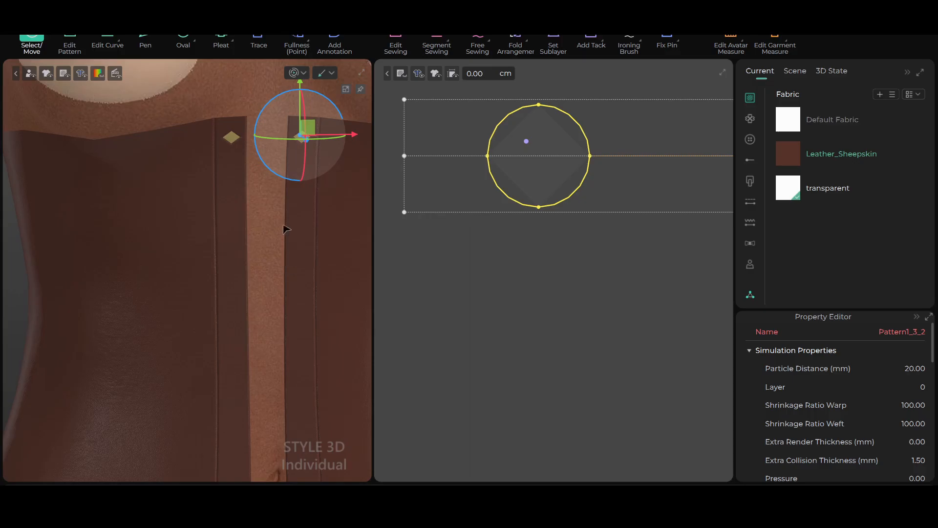
pyautogui.scroll(1, 313, 236)
pyautogui.moveTo(318, 224); pyautogui.dragTo(295, 329, button='middle')
pyautogui.scroll(1, 256, 249)
pyautogui.scroll(1, 236, 181)
pyautogui.moveTo(243, 181); pyautogui.dragTo(228, 286, button='middle')
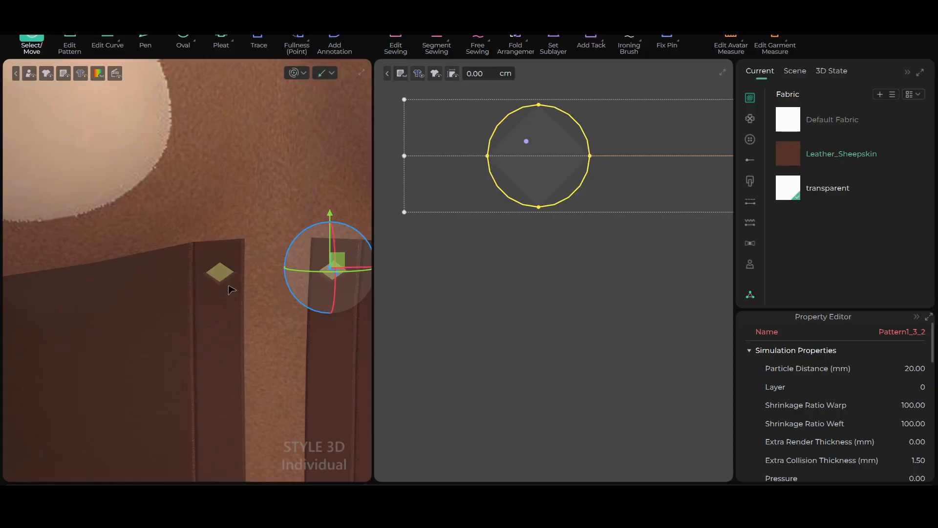
pyautogui.scroll(1, 232, 290)
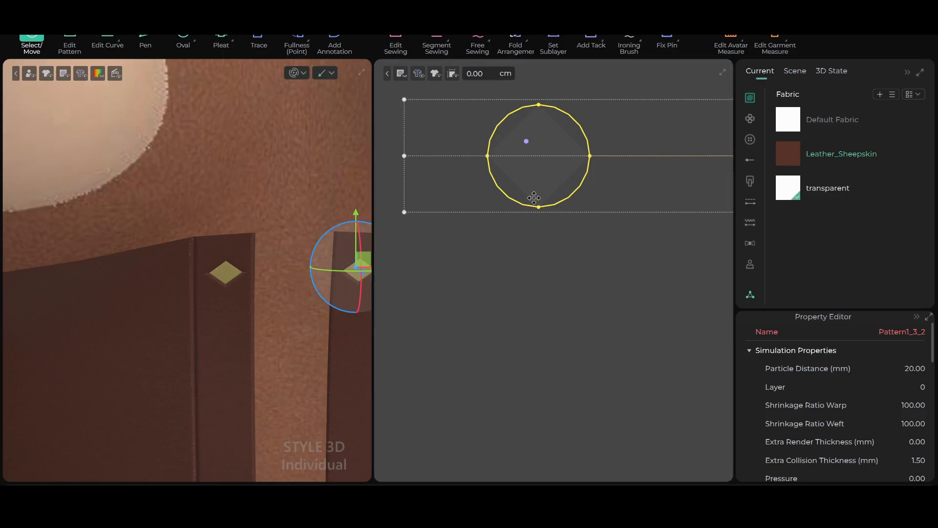
# Draw a smaller circle inside the cut-out circle piece with the Oval tool and center it
pyautogui.scroll(2, 534, 198)
pyautogui.moveTo(548, 184); pyautogui.dragTo(550, 264, button='middle')
pyautogui.scroll(-1, 549, 264)
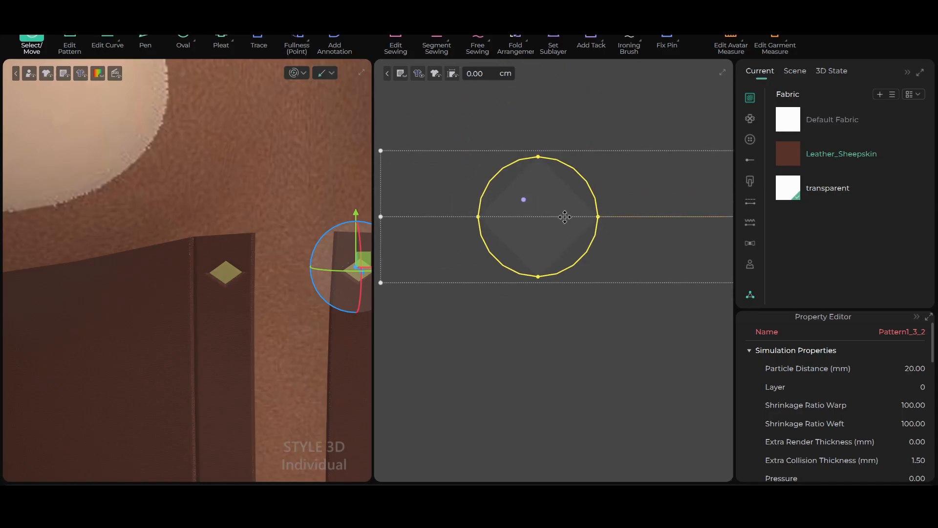
pyautogui.click(187, 40)
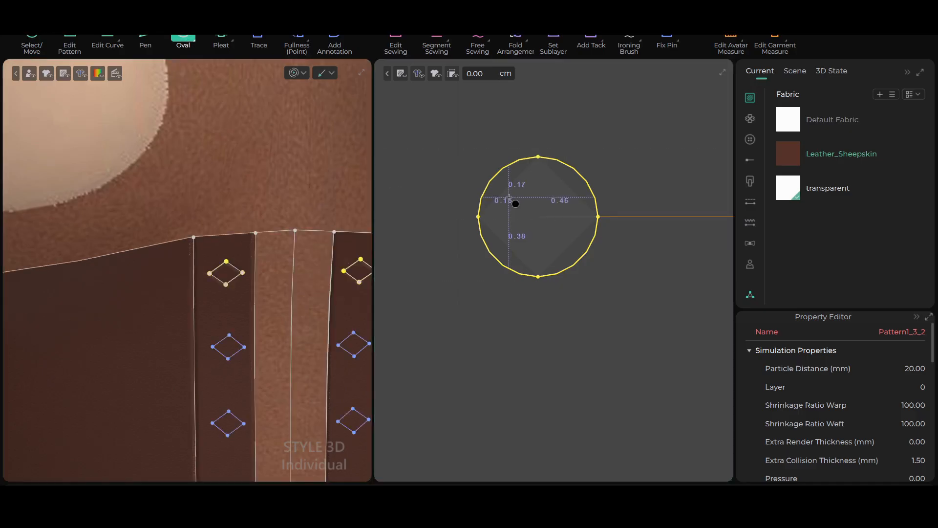
pyautogui.moveTo(512, 190)
pyautogui.mouseDown()
pyautogui.moveTo(555, 238)
pyautogui.moveTo(587, 250)
pyautogui.mouseUp()
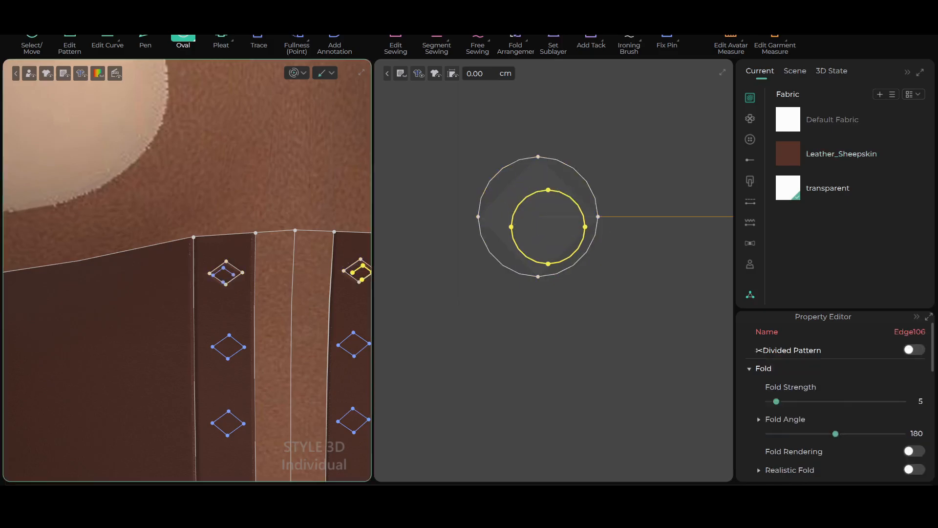
pyautogui.click(33, 45)
pyautogui.moveTo(541, 215); pyautogui.dragTo(531, 206)
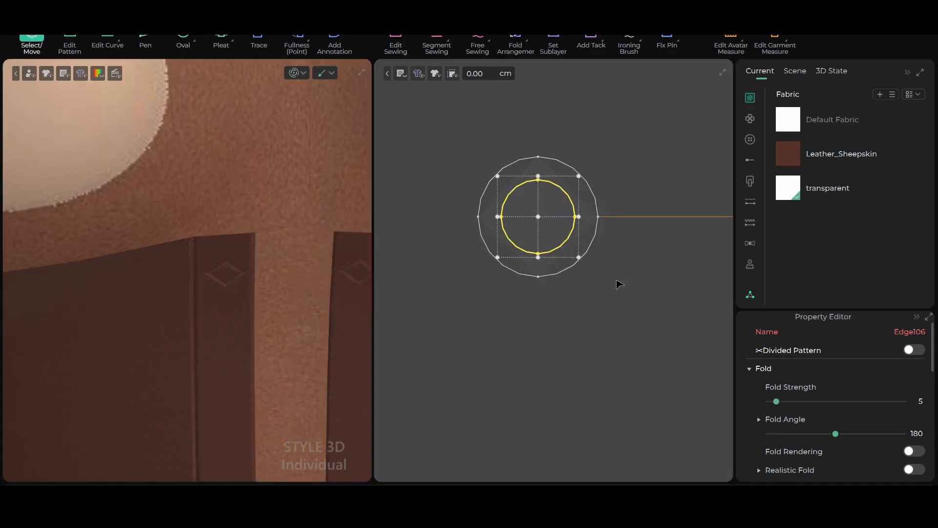
# Apply Cut and Sew to the inner circle of the cut-out piece
pyautogui.rightClick(567, 198)
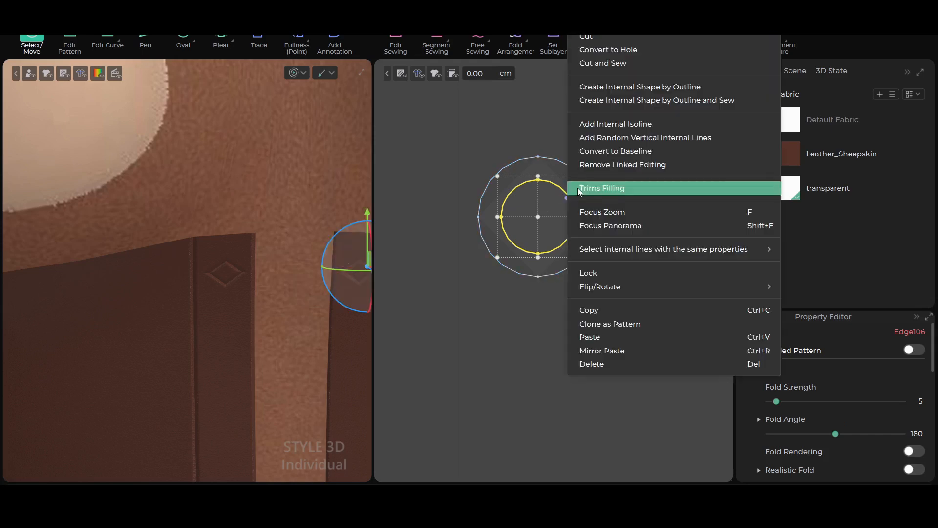
pyautogui.click(636, 62)
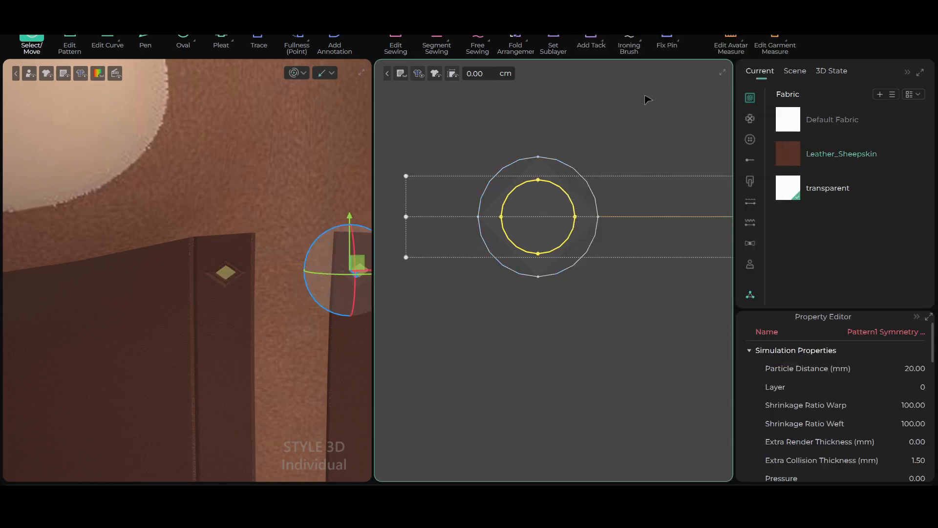
pyautogui.scroll(-1, 535, 338)
pyautogui.scroll(2, 535, 337)
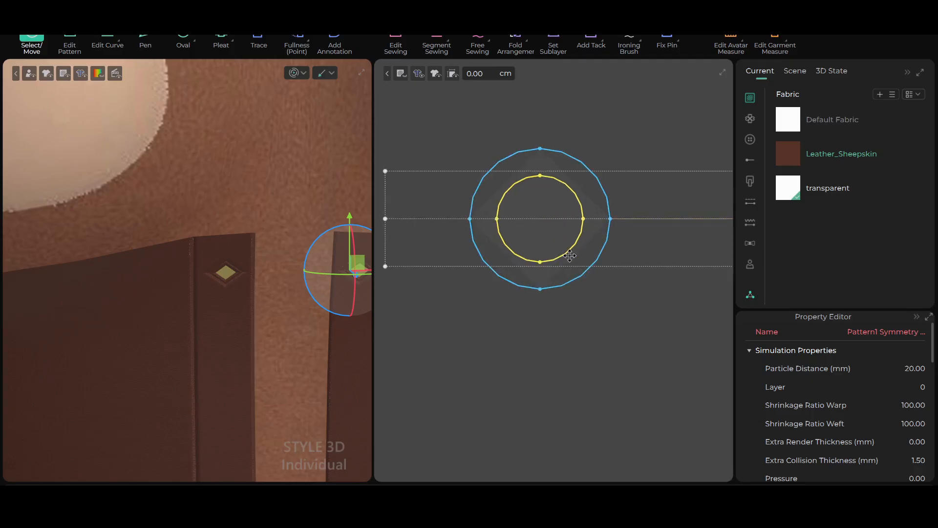
# Move the inner disc out of the eyelet ring and place it right beside the ring
pyautogui.scroll(-2, 570, 255)
pyautogui.scroll(2, 569, 251)
pyautogui.scroll(-2, 496, 328)
pyautogui.scroll(-3, 499, 340)
pyautogui.moveTo(497, 369); pyautogui.dragTo(548, 262, button='middle')
pyautogui.scroll(2, 509, 271)
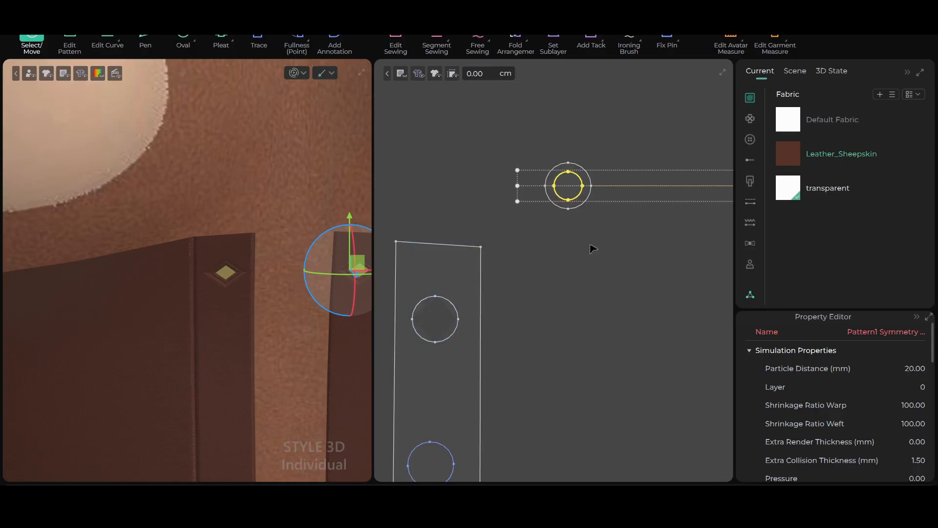
pyautogui.scroll(1, 592, 246)
pyautogui.moveTo(569, 168); pyautogui.dragTo(616, 168)
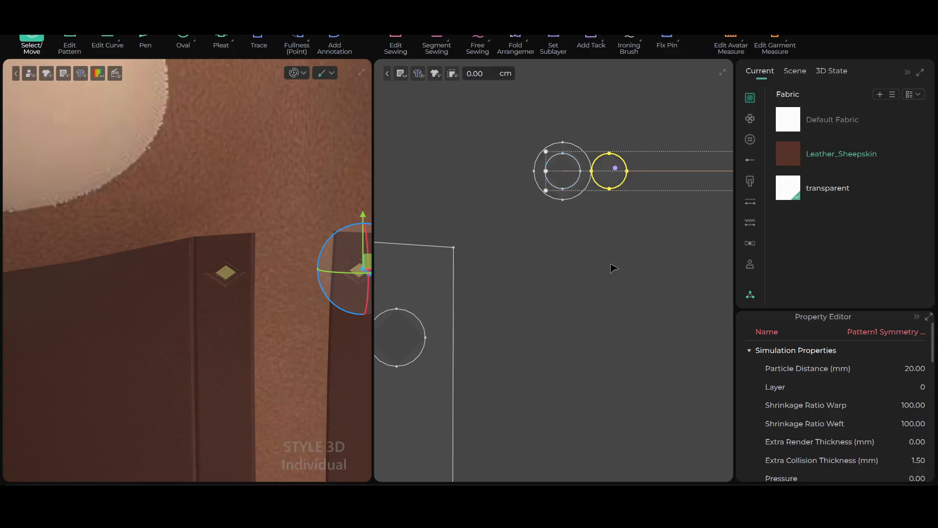
pyautogui.scroll(-2, 613, 257)
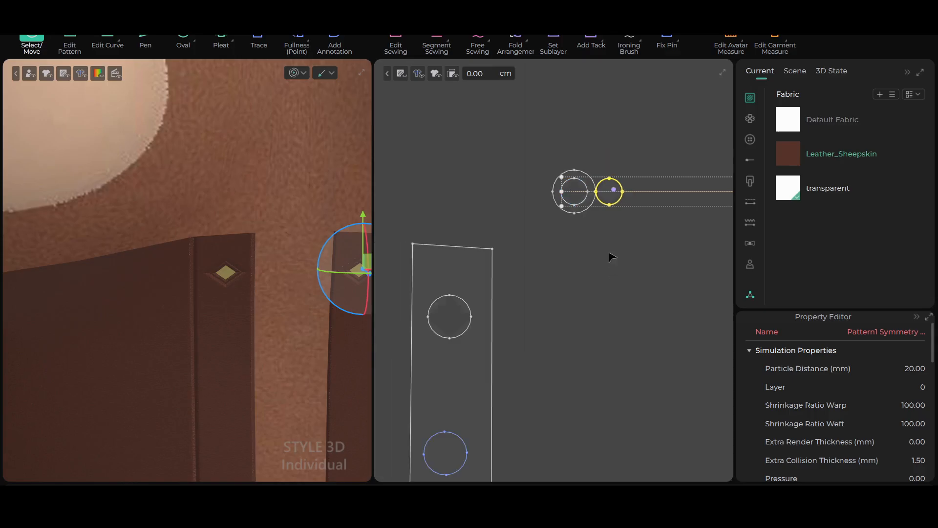
# Examine the eyelet ring and its separated disc close up in the 2D window and the strip's circle in 3D
pyautogui.scroll(2, 612, 258)
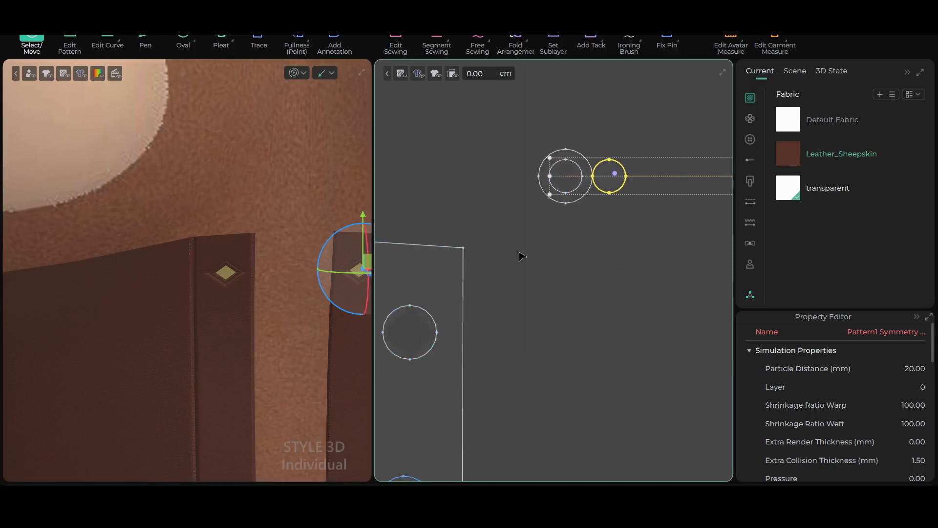
pyautogui.scroll(1, 535, 243)
pyautogui.moveTo(627, 179); pyautogui.dragTo(649, 237, button='middle')
pyautogui.scroll(1, 589, 283)
pyautogui.scroll(3, 226, 329)
pyautogui.scroll(-2, 231, 357)
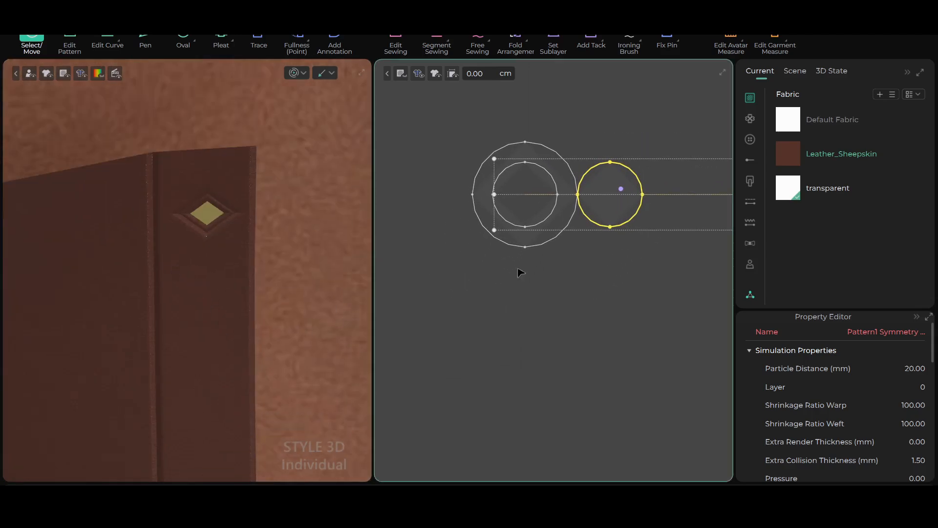
pyautogui.scroll(1, 572, 256)
pyautogui.moveTo(567, 254); pyautogui.dragTo(562, 311, button='middle')
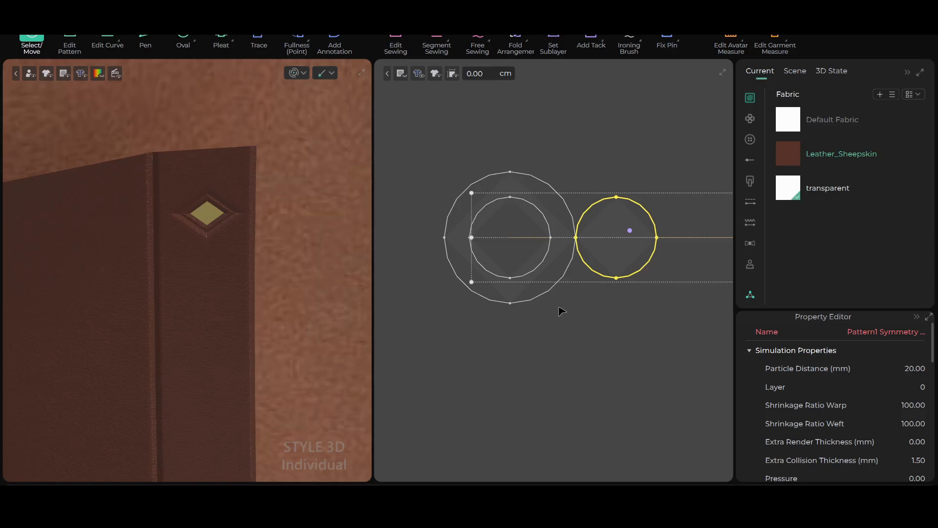
pyautogui.click(558, 347)
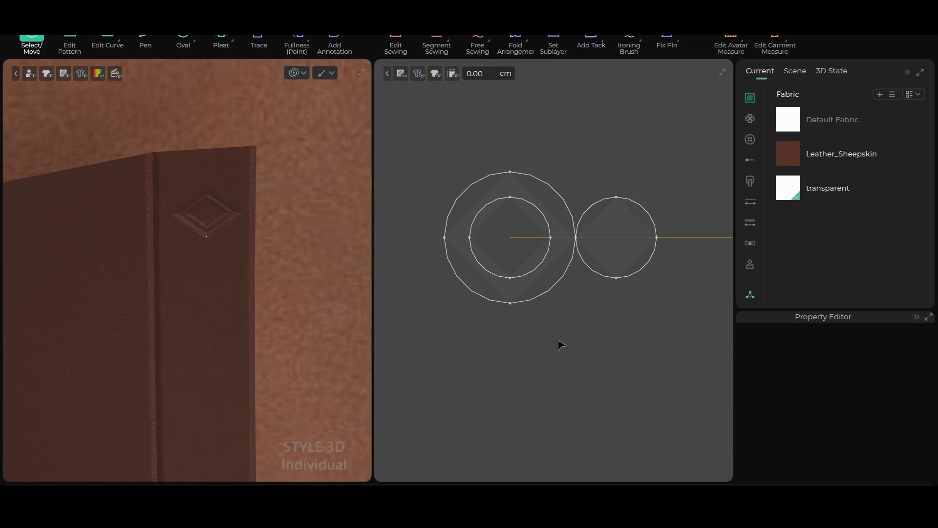
# Set the particle distance of the eyelet ring, the disc and the top circle on the strip to 10 mm and simulate briefly
pyautogui.scroll(-1, 561, 324)
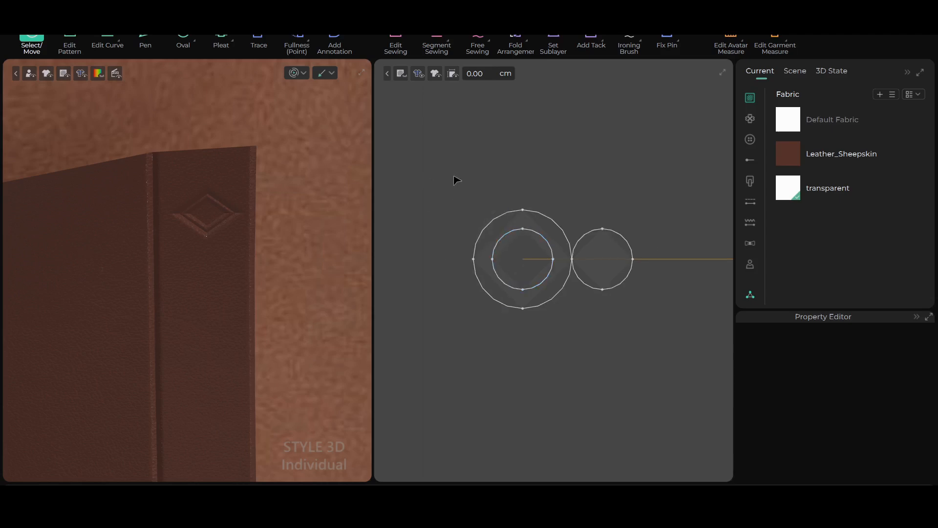
pyautogui.moveTo(459, 182); pyautogui.dragTo(652, 326)
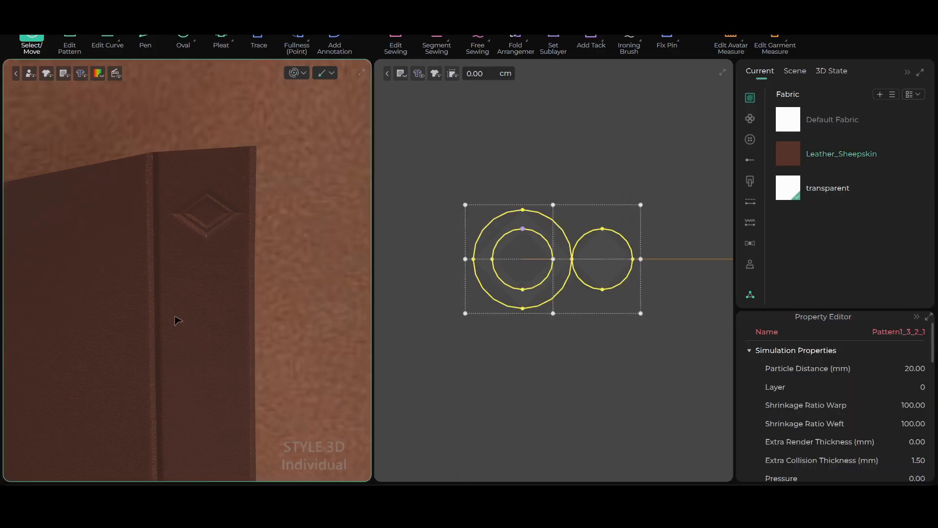
pyautogui.scroll(-2, 190, 309)
pyautogui.scroll(-1, 335, 308)
pyautogui.scroll(-2, 590, 312)
pyautogui.scroll(-4, 593, 315)
pyautogui.moveTo(578, 349); pyautogui.dragTo(563, 245, button='middle')
pyautogui.keyDown('shift'); pyautogui.click(495, 268); pyautogui.keyUp('shift')
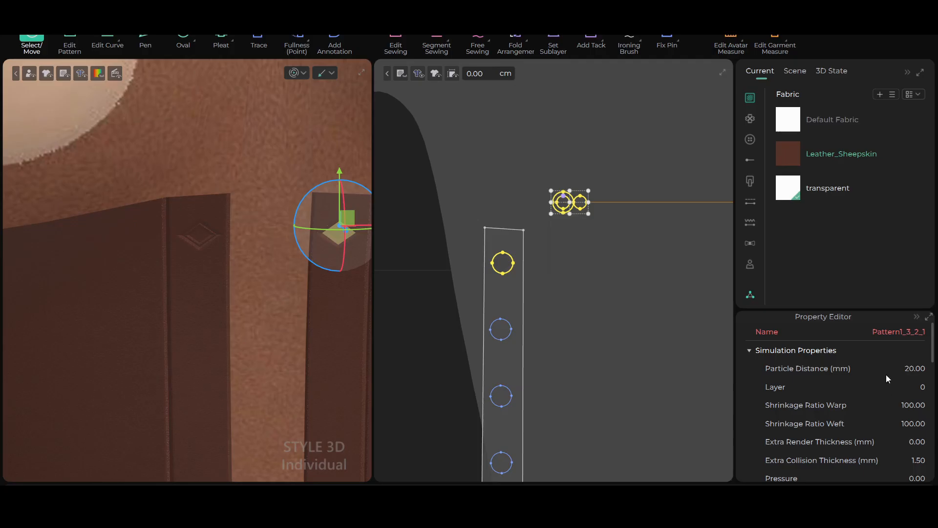
pyautogui.doubleClick(914, 368)
pyautogui.write('10')
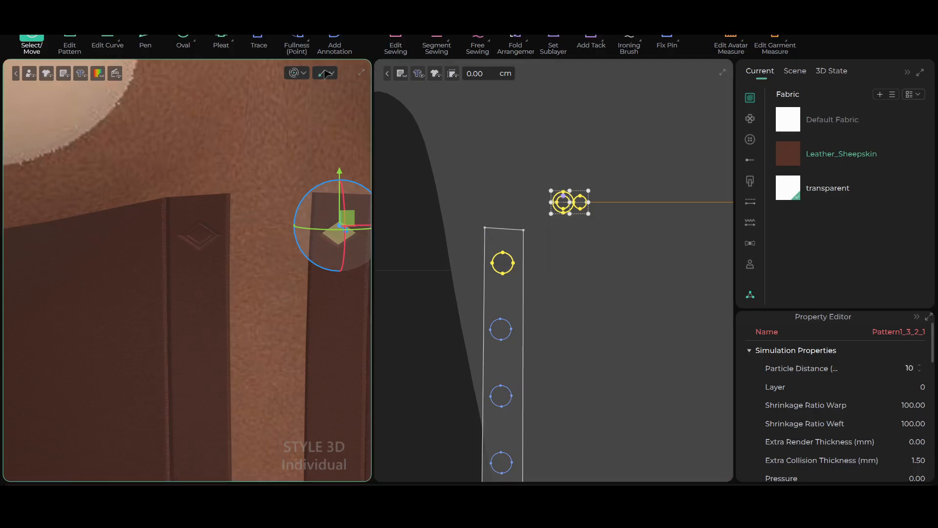
pyautogui.press('Return')
pyautogui.click(293, 75)
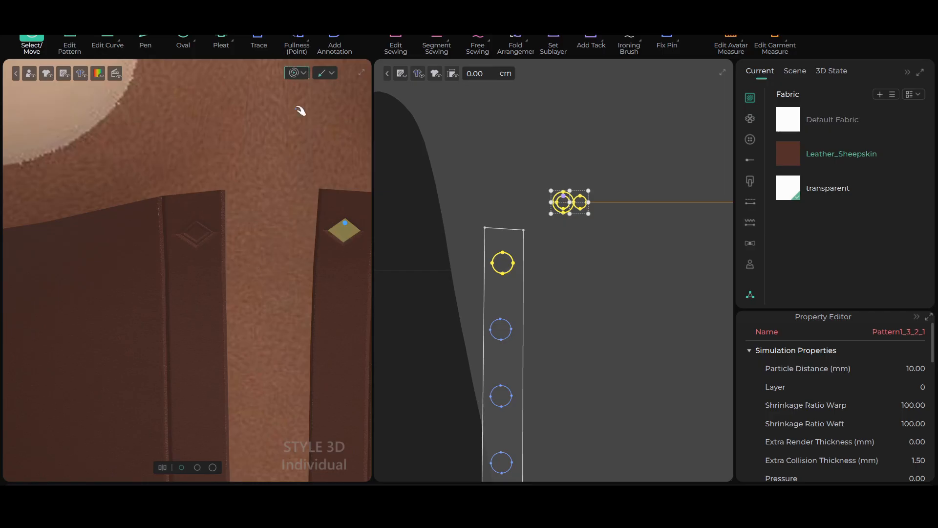
pyautogui.click(292, 75)
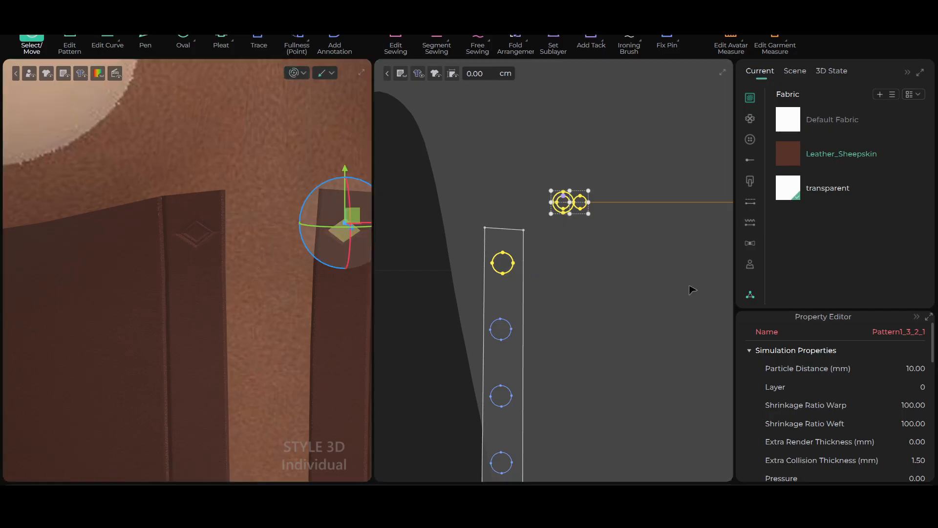
# Set the particle distance of the selected circle pieces to 5 mm and run the simulation briefly
pyautogui.doubleClick(911, 369)
pyautogui.write('5')
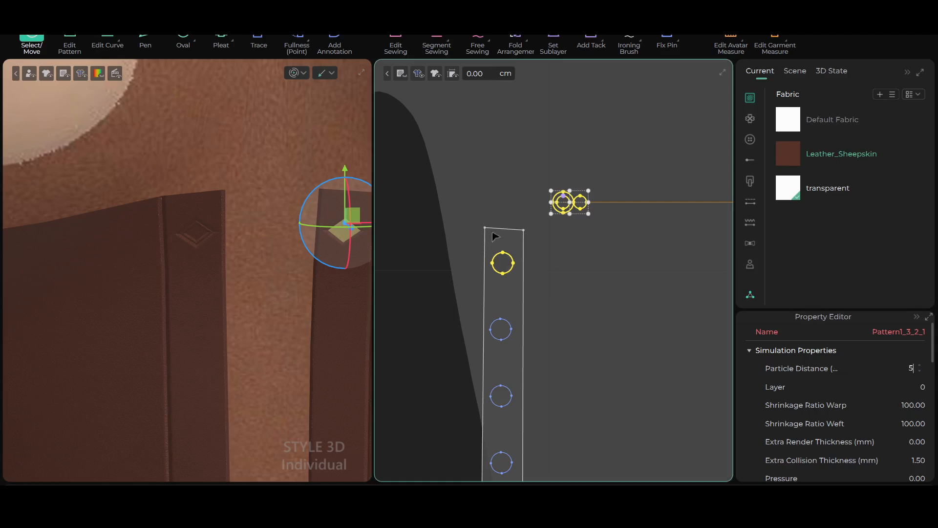
pyautogui.click(293, 74)
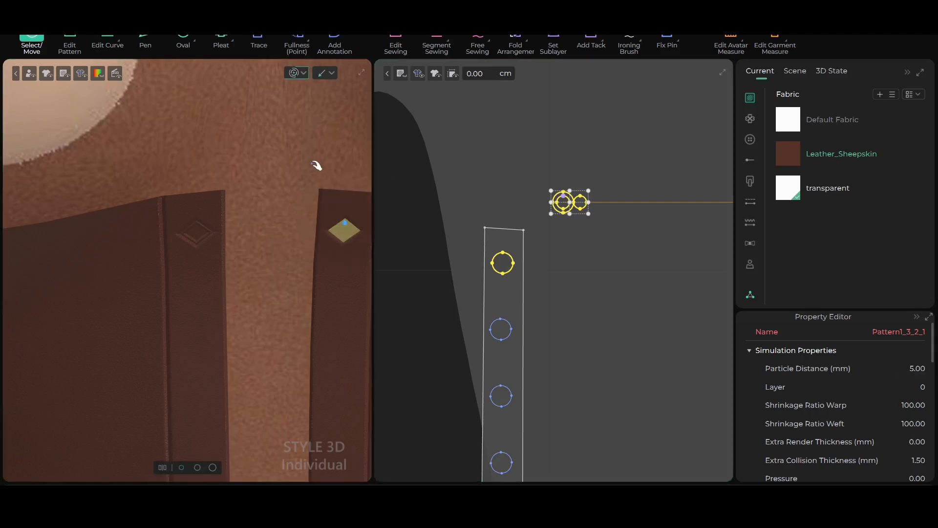
pyautogui.click(295, 74)
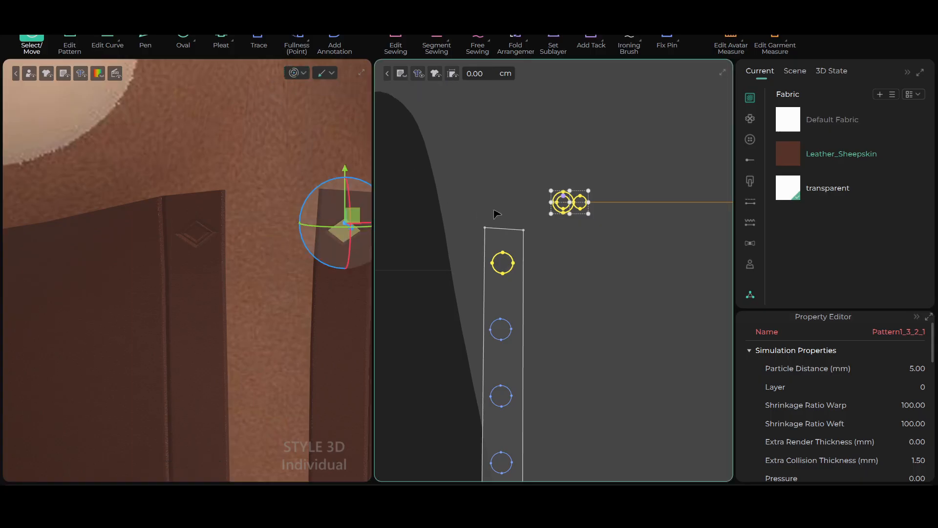
# Move the inner disc slightly away from the eyelet ring in the 2D window
pyautogui.scroll(2, 494, 210)
pyautogui.scroll(-3, 531, 194)
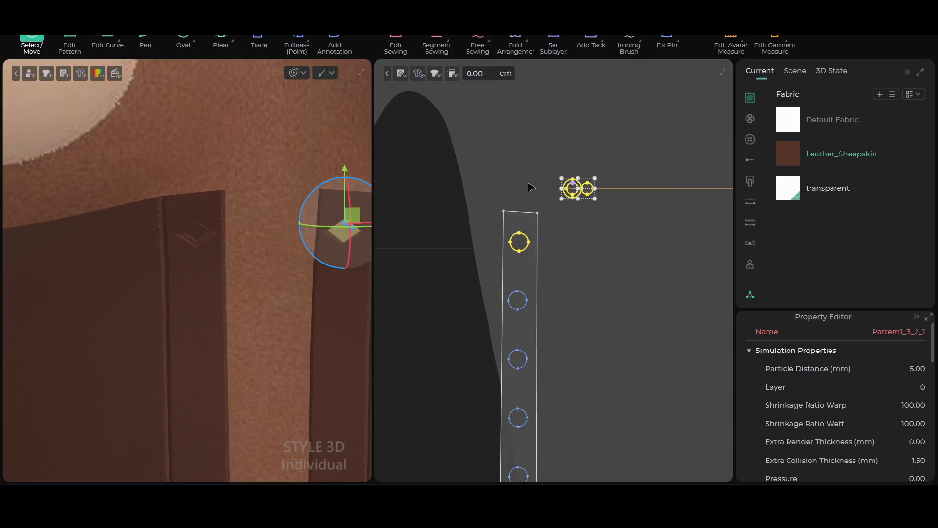
pyautogui.scroll(7, 619, 209)
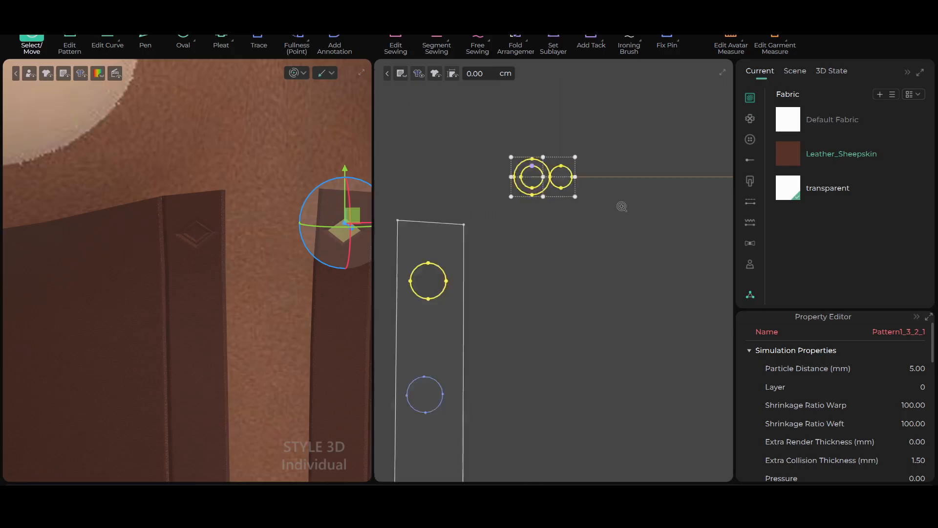
pyautogui.moveTo(512, 261); pyautogui.dragTo(556, 360, button='middle')
pyautogui.scroll(5, 604, 320)
pyautogui.click(510, 113)
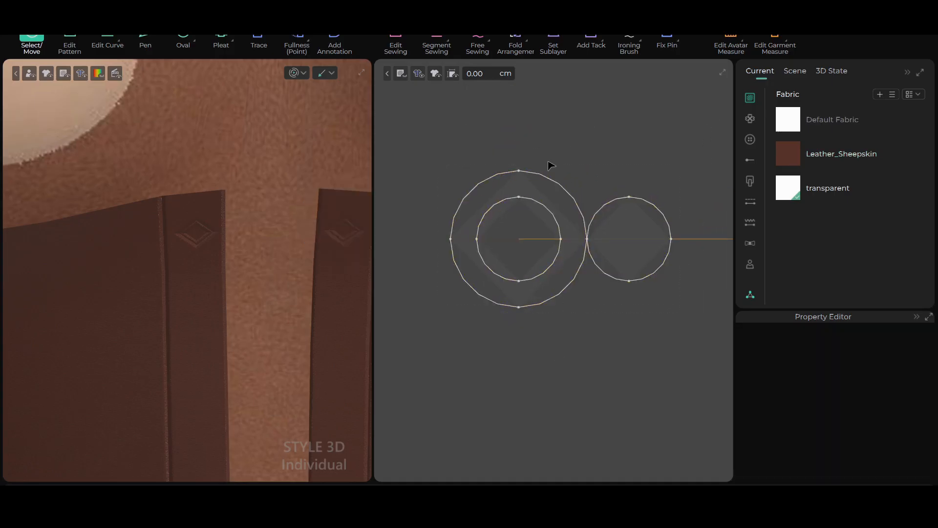
pyautogui.scroll(-4, 548, 381)
pyautogui.scroll(3, 539, 373)
pyautogui.scroll(2, 542, 358)
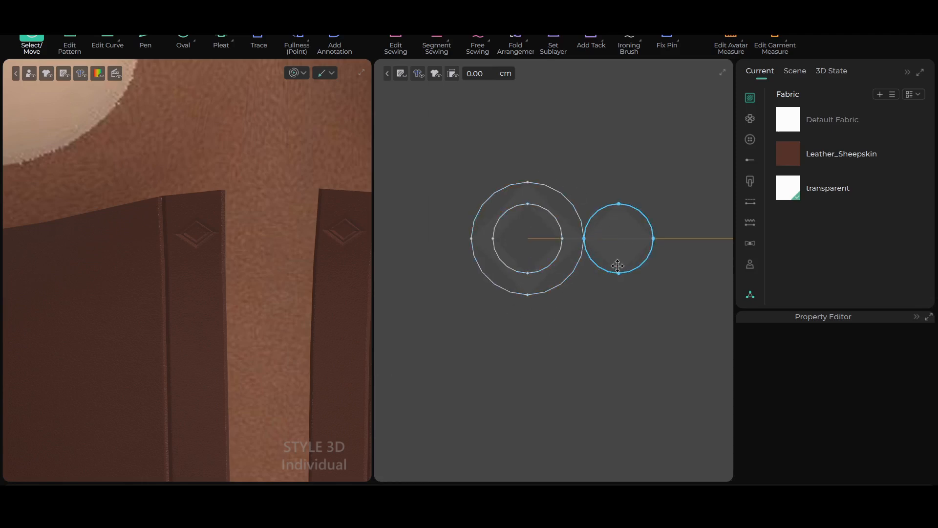
pyautogui.click(625, 237)
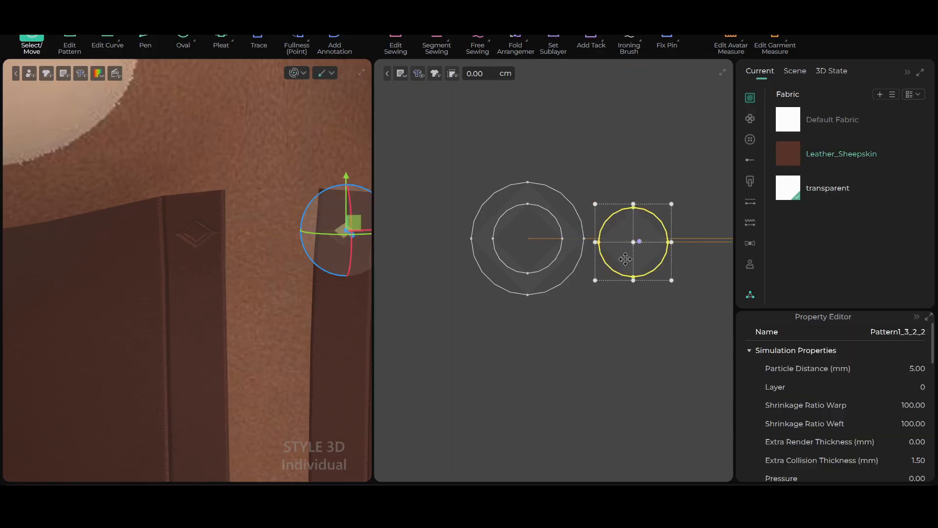
# Add four points to the disc's outline with the Add Point tool, one near the middle of each quarter arc
pyautogui.moveTo(576, 313); pyautogui.dragTo(529, 295, button='right')
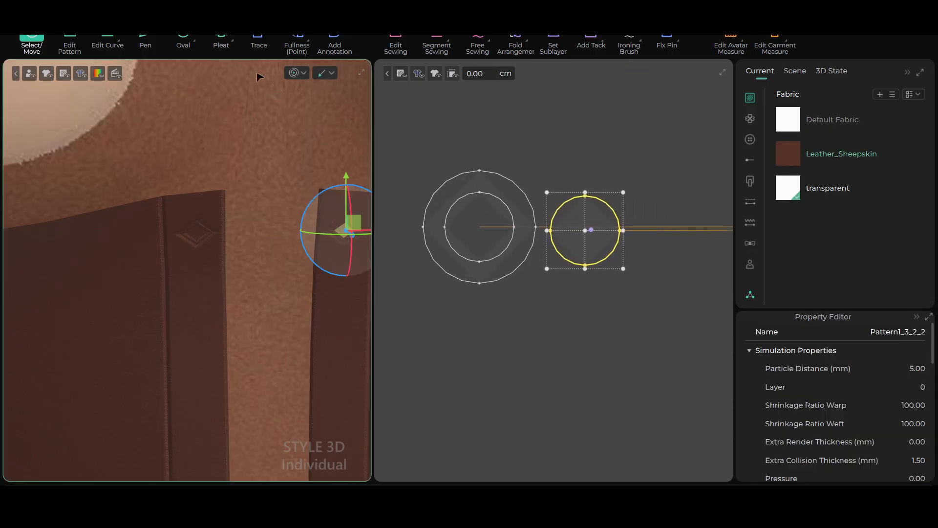
pyautogui.click(195, 39)
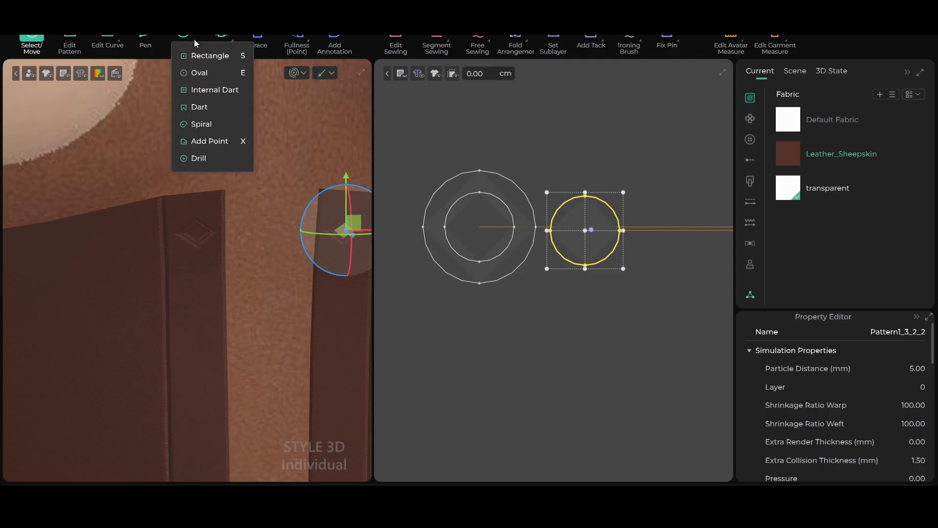
pyautogui.click(224, 141)
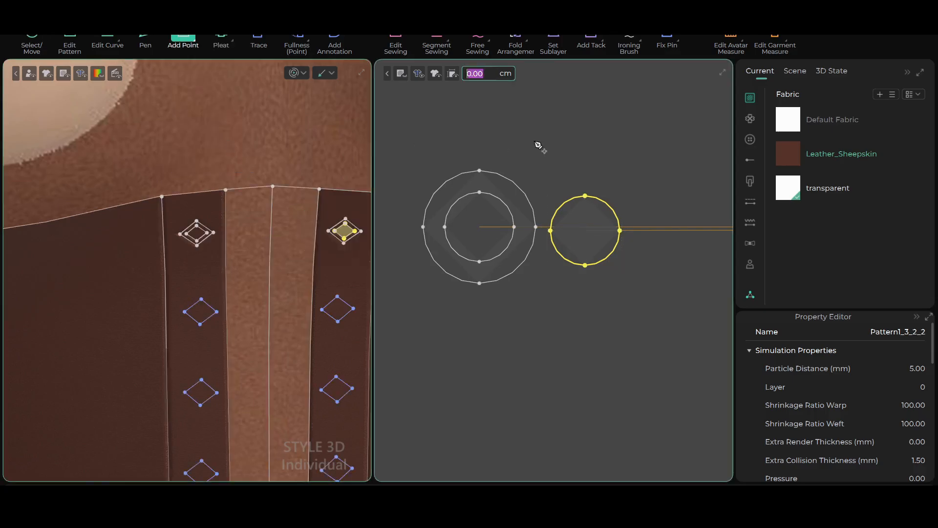
pyautogui.scroll(3, 542, 147)
pyautogui.scroll(-4, 547, 150)
pyautogui.scroll(3, 546, 164)
pyautogui.moveTo(579, 196); pyautogui.dragTo(544, 128, button='right')
pyautogui.scroll(2, 548, 132)
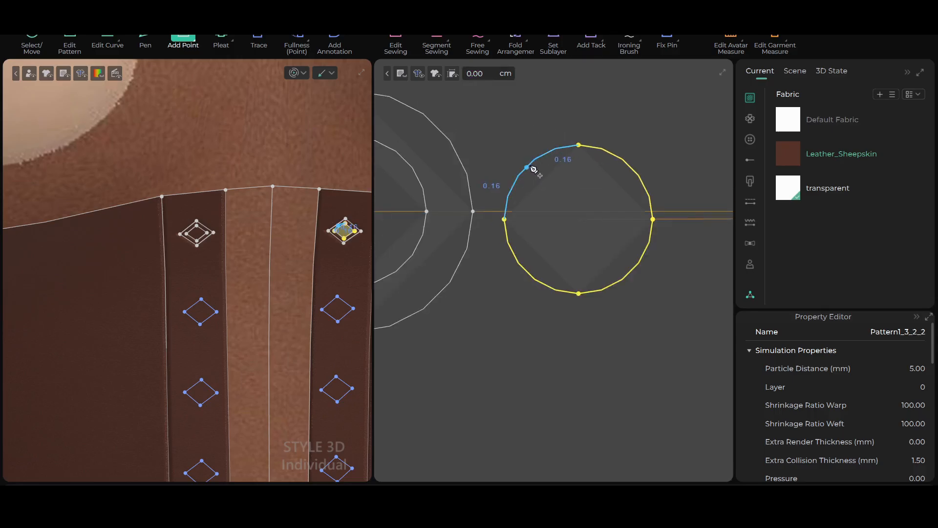
pyautogui.scroll(2, 536, 168)
pyautogui.moveTo(552, 194); pyautogui.dragTo(480, 192, button='right')
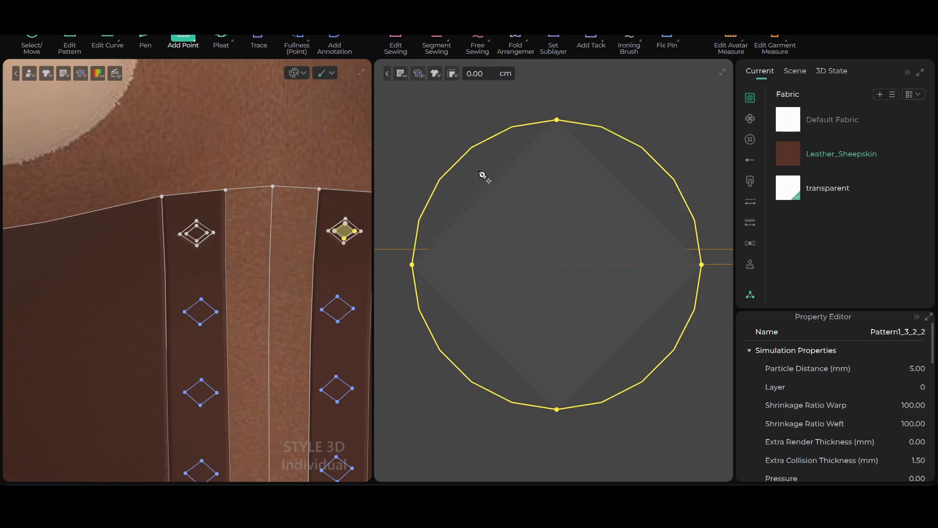
pyautogui.press('XF86MonBrightnessUp')
pyautogui.click(455, 165)
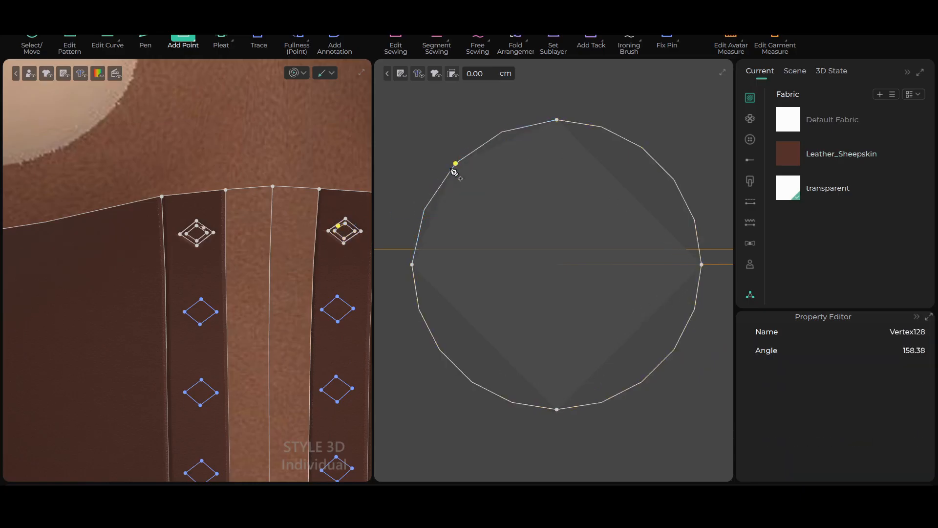
pyautogui.click(659, 164)
pyautogui.click(665, 357)
pyautogui.click(455, 366)
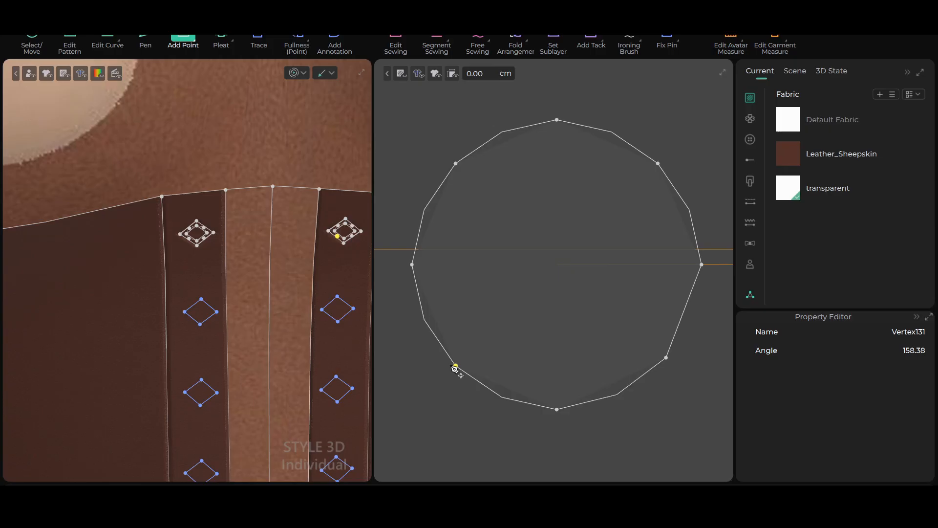
# Add four points to the inner edge of the eyelet ring, one at the middle of each quarter arc
pyautogui.scroll(-3, 548, 348)
pyautogui.scroll(-1, 548, 348)
pyautogui.moveTo(508, 381); pyautogui.dragTo(643, 330, button='middle')
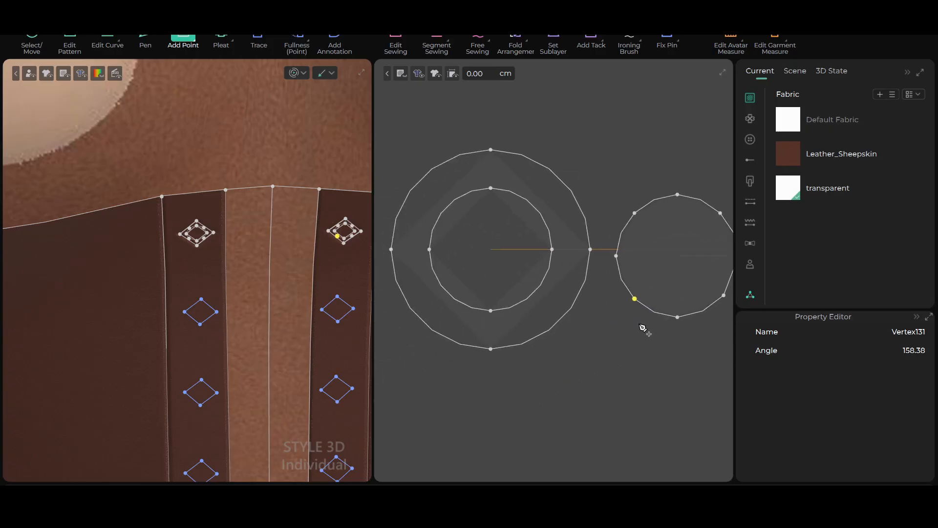
pyautogui.click(534, 208)
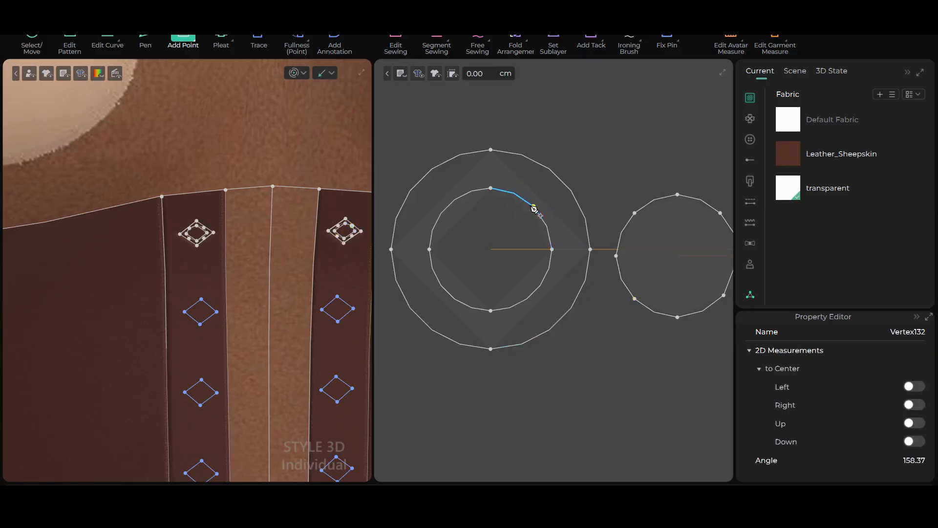
pyautogui.click(449, 206)
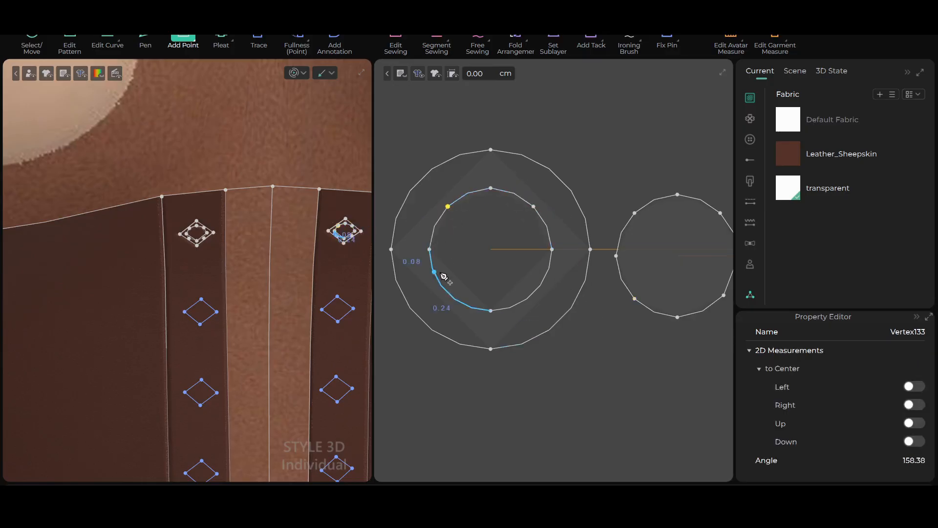
pyautogui.click(447, 291)
pyautogui.click(534, 293)
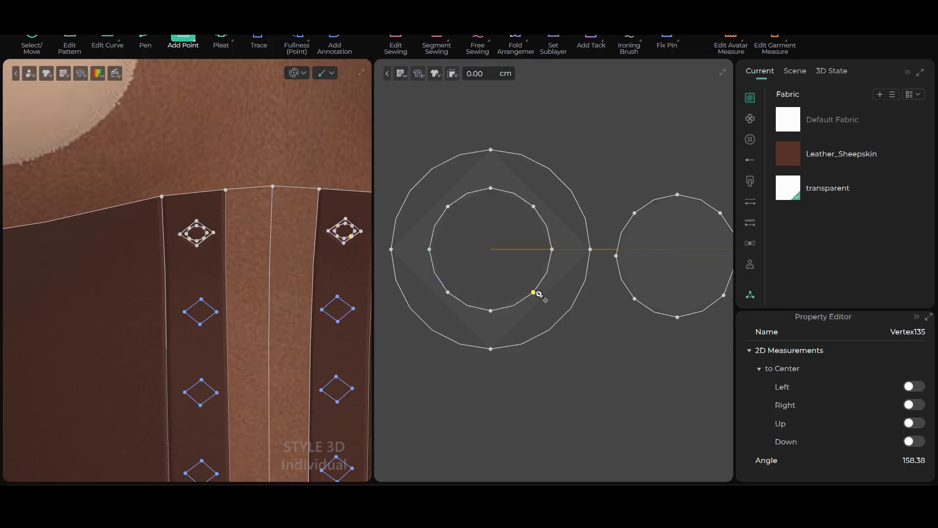
# Add four points to the outer edge of the eyelet ring, one near the middle of each quarter arc
pyautogui.click(421, 180)
pyautogui.click(561, 179)
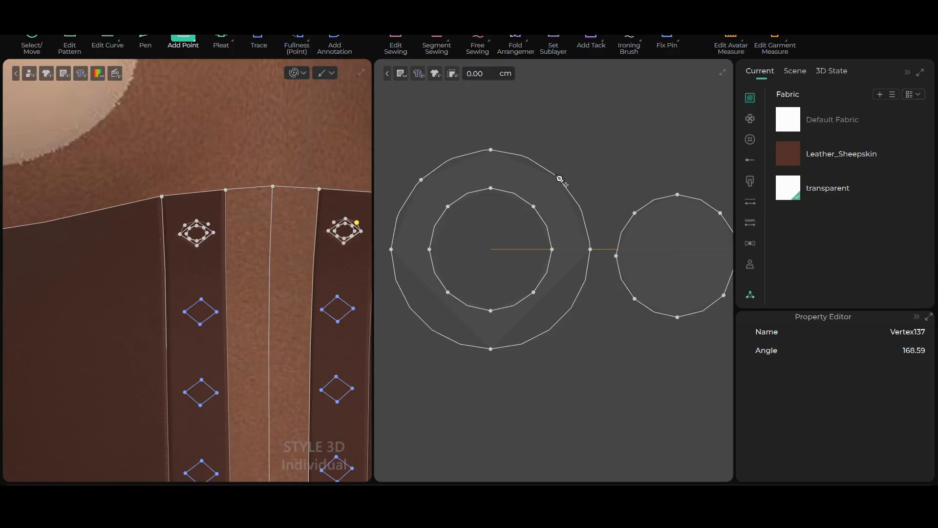
pyautogui.click(570, 310)
pyautogui.click(421, 319)
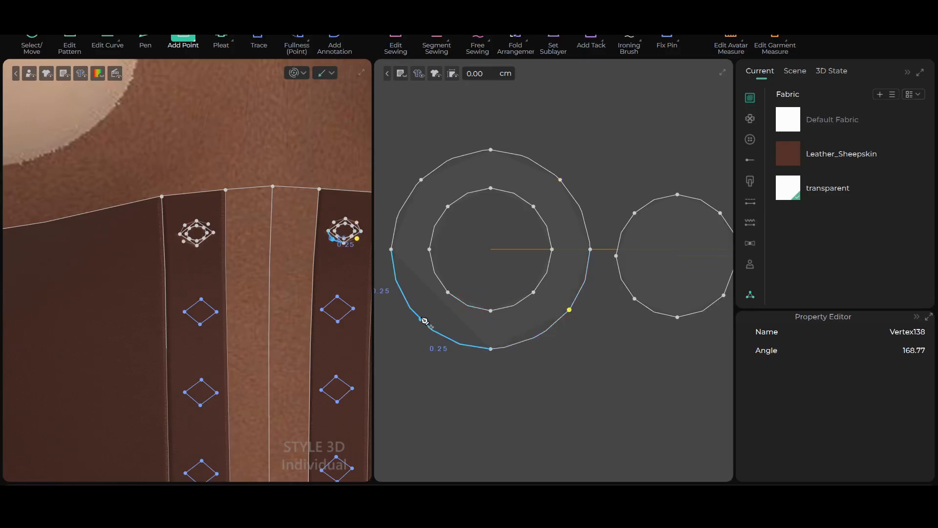
# Return to the Select/Move tool and simulate the garment with the refined eyelet outlines
pyautogui.scroll(3, 274, 189)
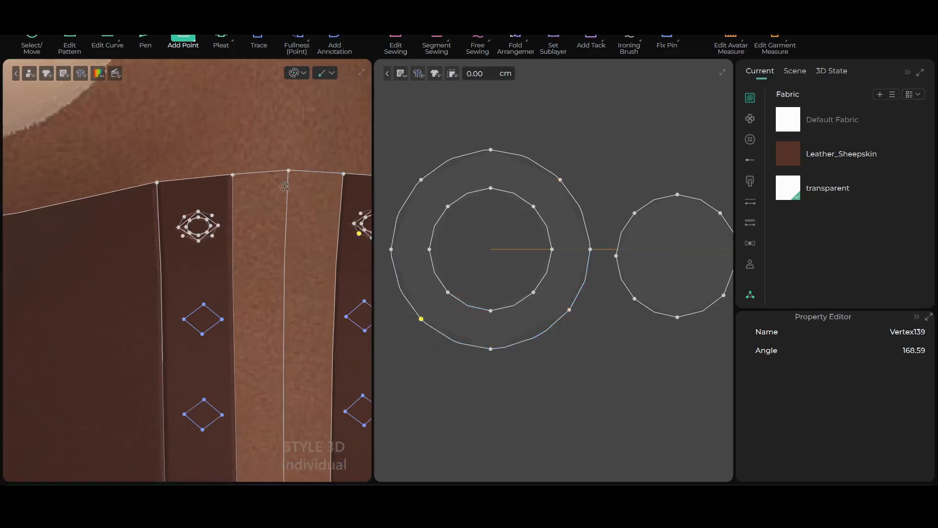
pyautogui.scroll(-3, 585, 234)
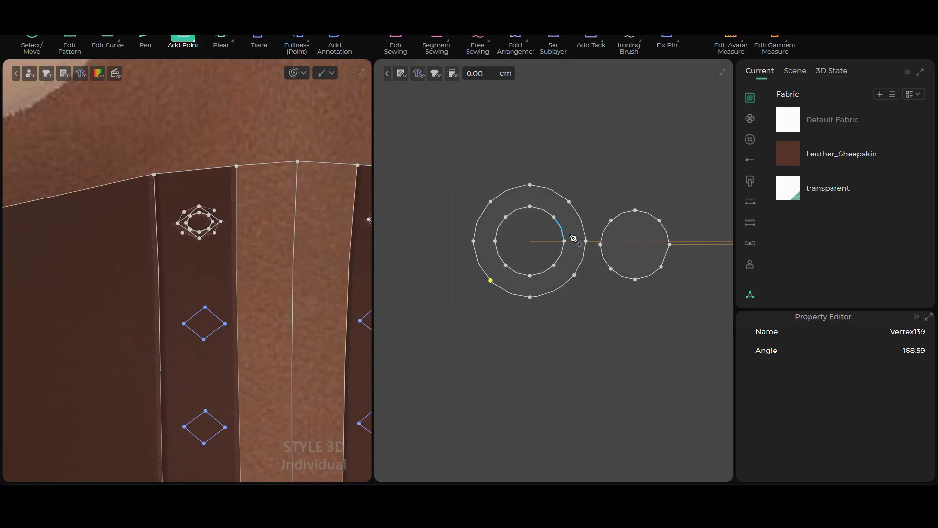
pyautogui.click(32, 37)
pyautogui.click(291, 74)
pyautogui.moveTo(226, 244)
pyautogui.mouseDown(button='right')
pyautogui.moveTo(236, 256)
pyautogui.moveTo(232, 297)
pyautogui.moveTo(224, 292)
pyautogui.moveTo(234, 289)
pyautogui.moveTo(244, 257)
pyautogui.moveTo(226, 233)
pyautogui.mouseUp(button='right')
pyautogui.press('space')
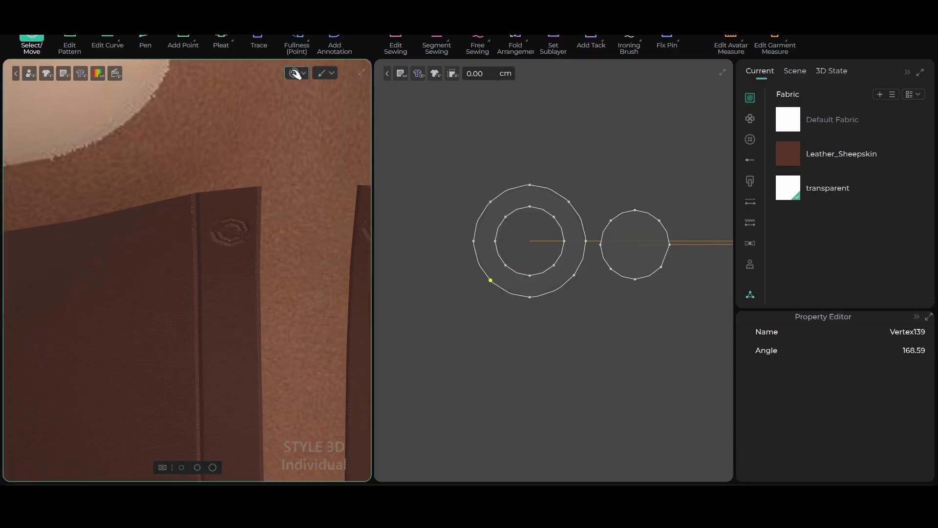
pyautogui.click(506, 245)
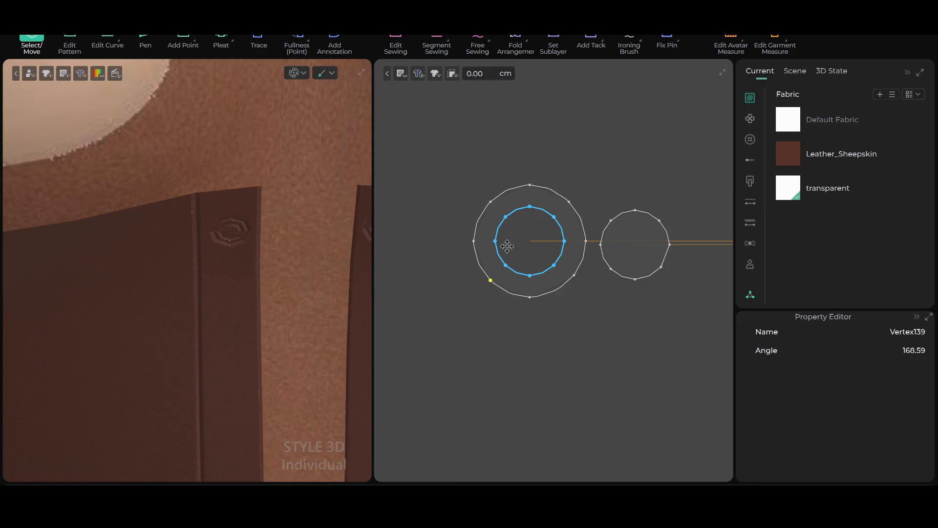
# Examine the simulated eyelets on both front strips and compare them with the ring and disc pattern pieces
pyautogui.click(543, 147)
pyautogui.scroll(-2, 290, 321)
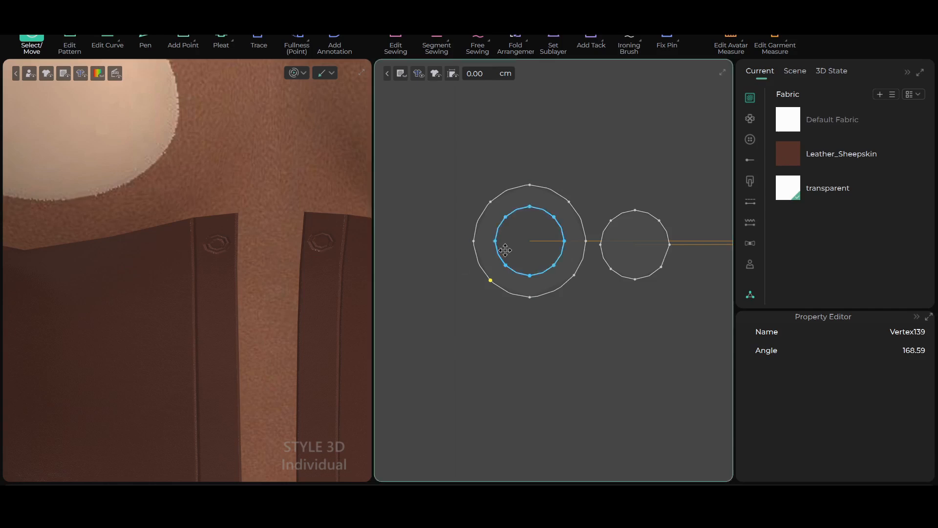
pyautogui.scroll(-2, 234, 284)
pyautogui.scroll(2, 240, 282)
pyautogui.moveTo(256, 282); pyautogui.dragTo(243, 274, button='right')
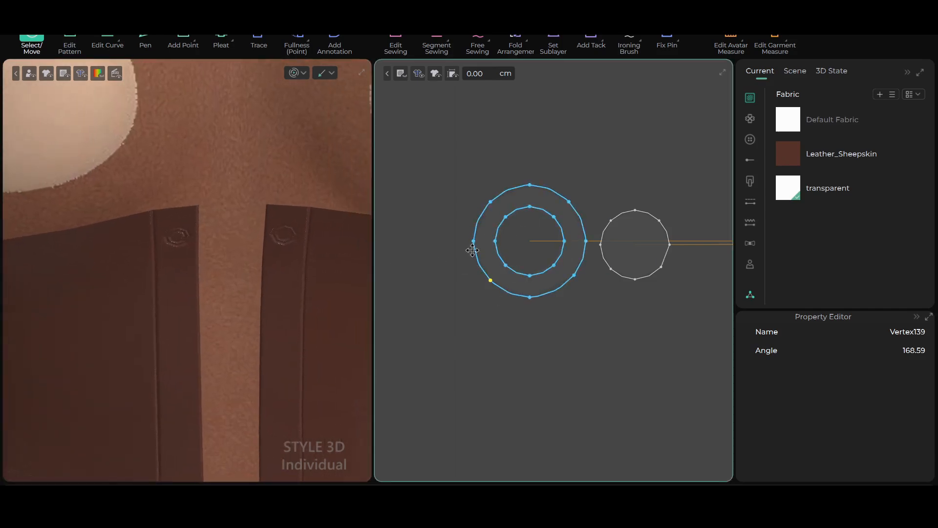
pyautogui.scroll(-5, 525, 310)
pyautogui.moveTo(484, 362); pyautogui.dragTo(528, 268, button='middle')
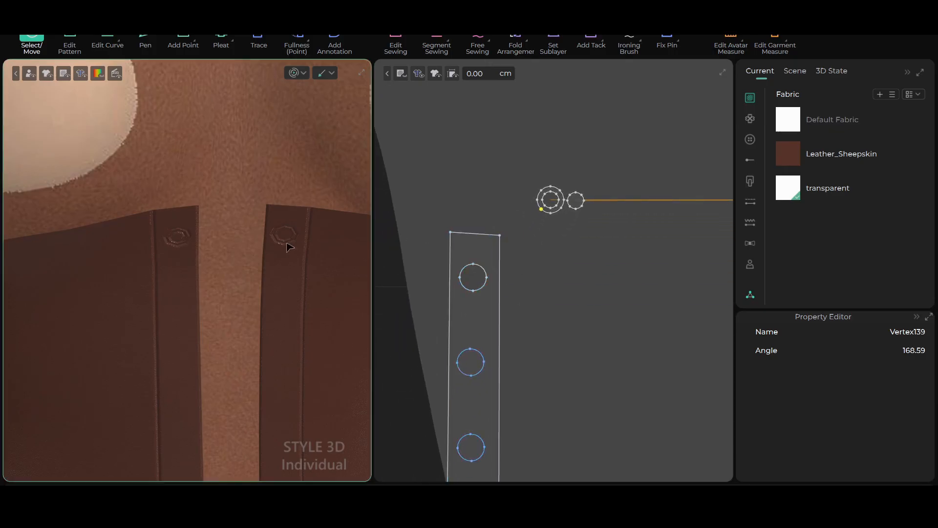
pyautogui.scroll(3, 582, 231)
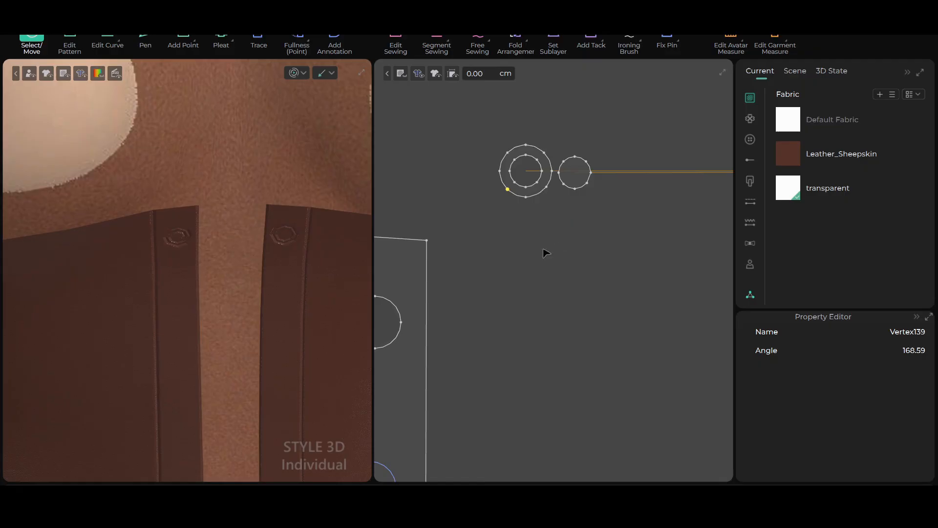
pyautogui.scroll(6, 280, 277)
pyautogui.scroll(-3, 263, 272)
pyautogui.moveTo(249, 273); pyautogui.dragTo(238, 305, button='middle')
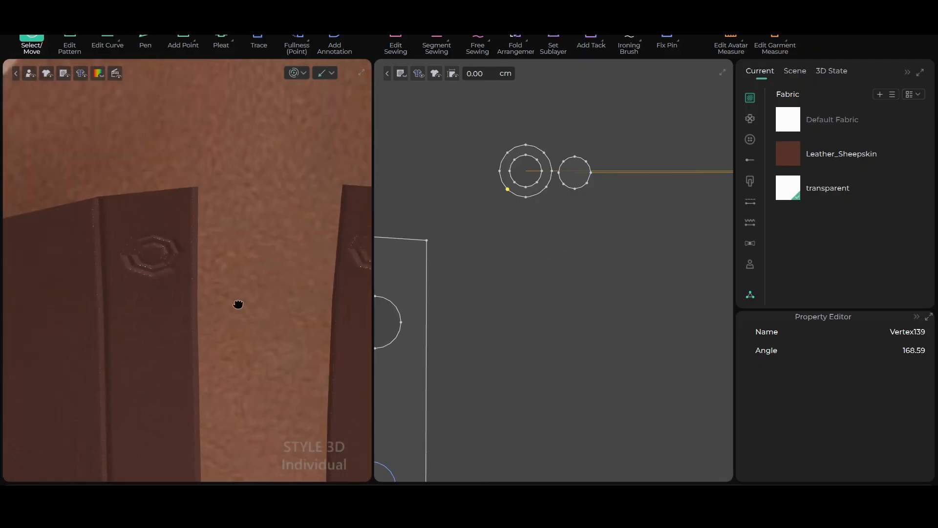
pyautogui.scroll(3, 629, 292)
pyautogui.moveTo(626, 243); pyautogui.dragTo(654, 330, button='middle')
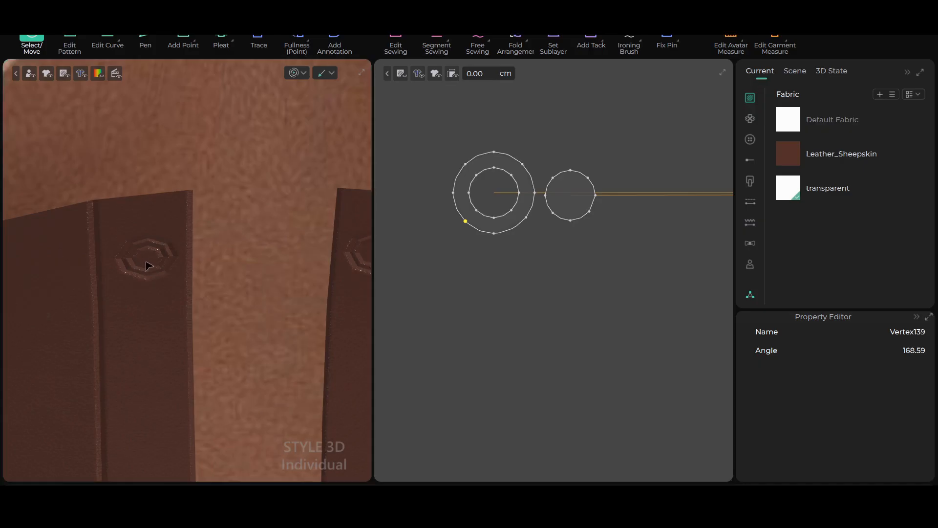
# Round out the disc's flattened arc by moving its curve point slightly outward with Edit Curve, then return to Select/Move
pyautogui.click(572, 193)
pyautogui.scroll(2, 584, 213)
pyautogui.scroll(2, 639, 248)
pyautogui.scroll(-1, 612, 241)
pyautogui.moveTo(611, 240); pyautogui.dragTo(650, 280, button='middle')
pyautogui.scroll(1, 640, 270)
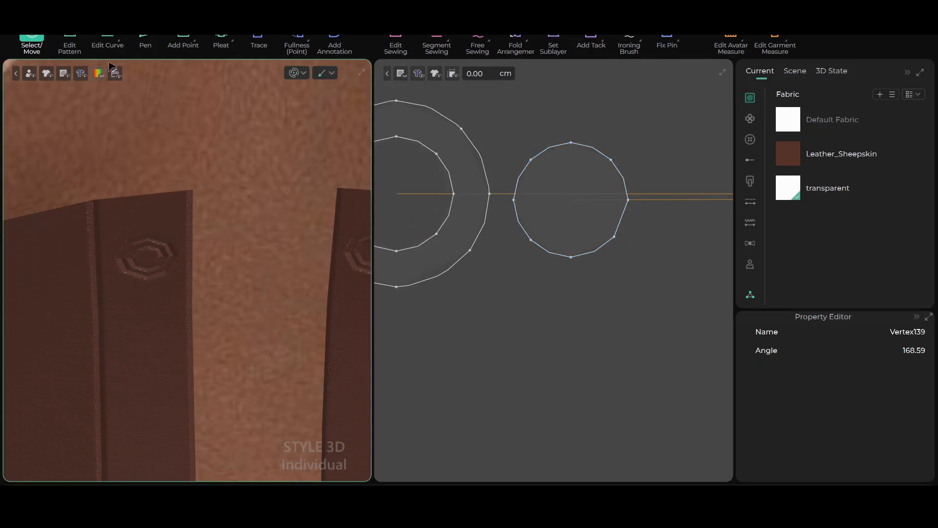
pyautogui.click(107, 39)
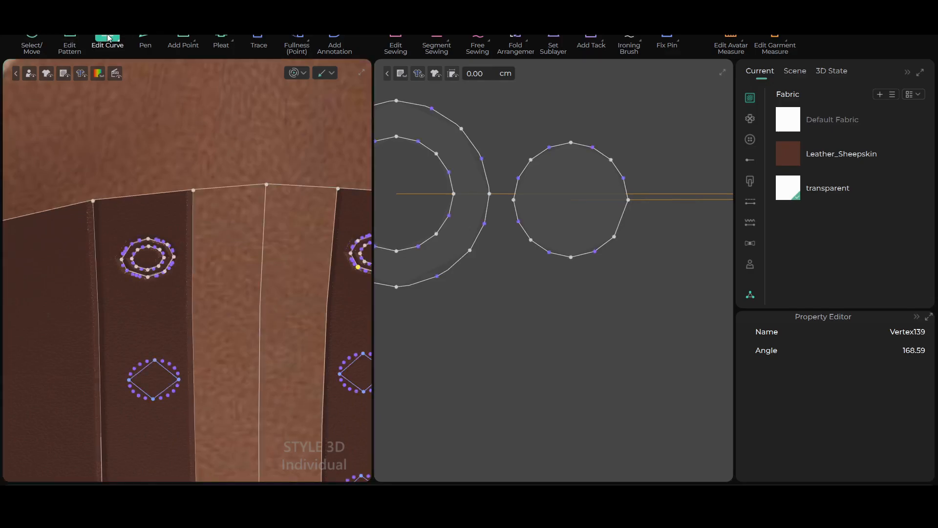
pyautogui.click(626, 220)
pyautogui.click(621, 218)
pyautogui.moveTo(621, 218); pyautogui.dragTo(626, 220)
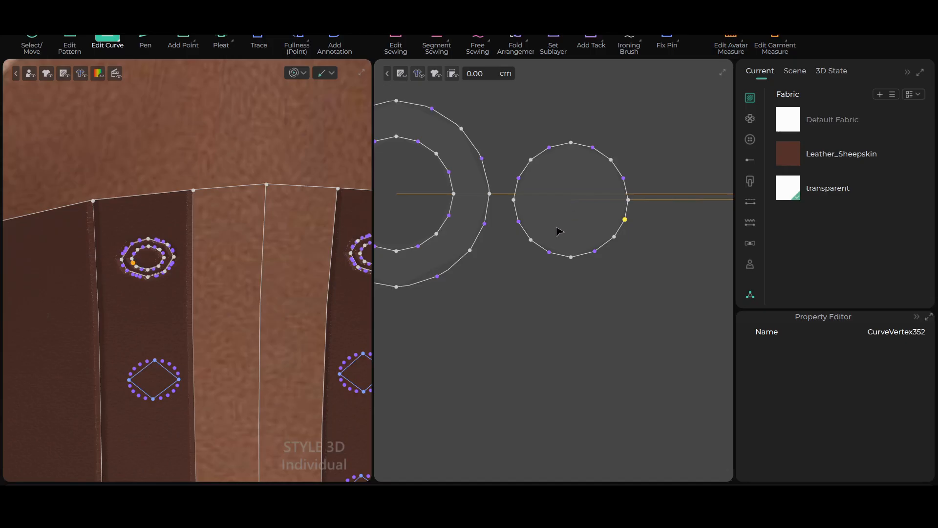
pyautogui.scroll(-2, 147, 220)
pyautogui.scroll(-5, 391, 286)
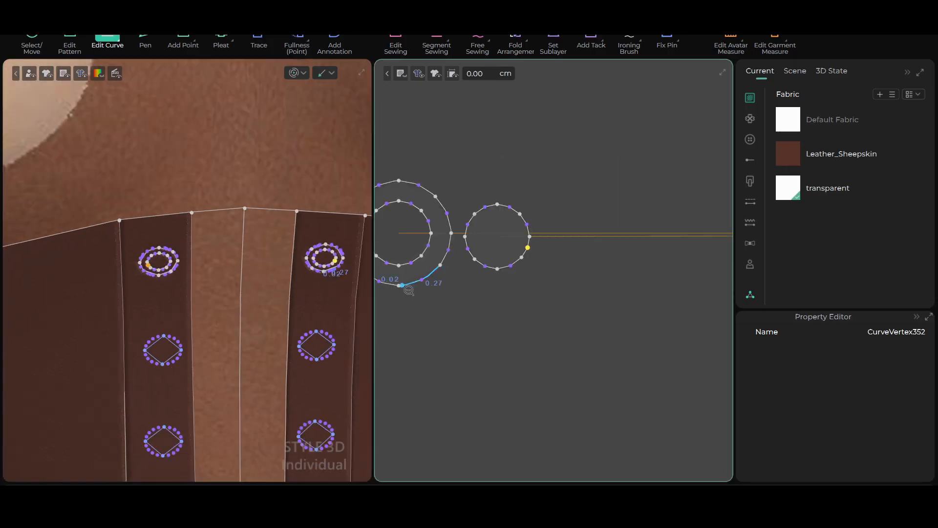
pyautogui.moveTo(431, 364); pyautogui.dragTo(576, 254, button='middle')
pyautogui.scroll(-4, 511, 306)
pyautogui.moveTo(509, 330); pyautogui.dragTo(558, 217, button='middle')
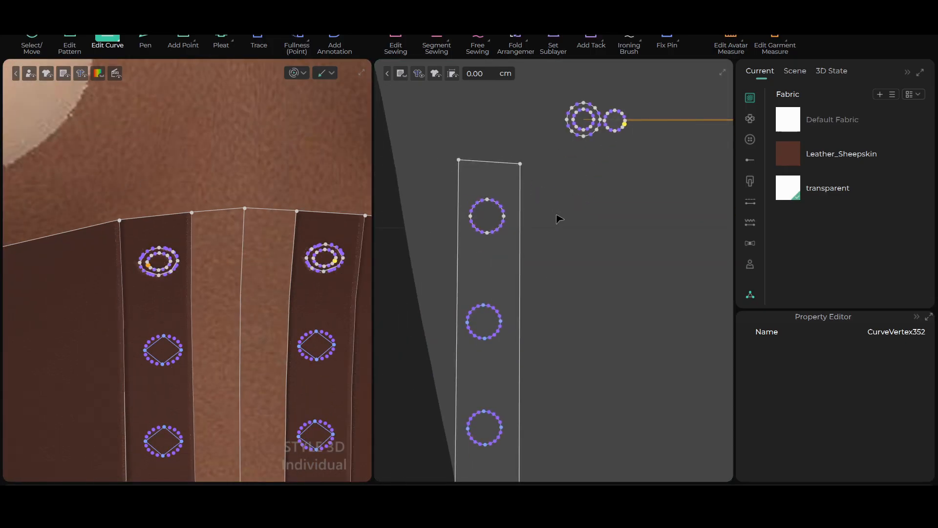
pyautogui.click(31, 38)
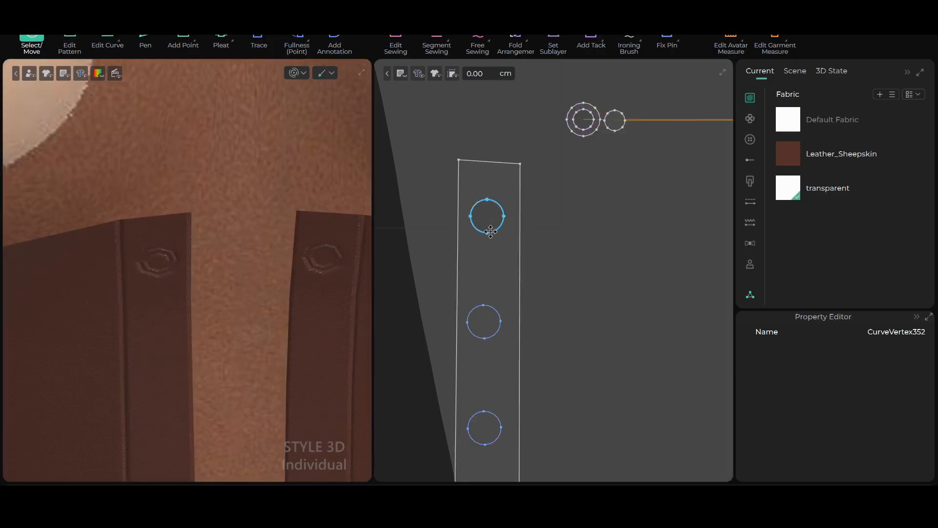
# Apply the transparent fabric to the small disc beside the eyelet ring
pyautogui.scroll(-3, 558, 269)
pyautogui.moveTo(534, 300); pyautogui.dragTo(532, 264, button='middle')
pyautogui.scroll(2, 467, 273)
pyautogui.scroll(1, 532, 264)
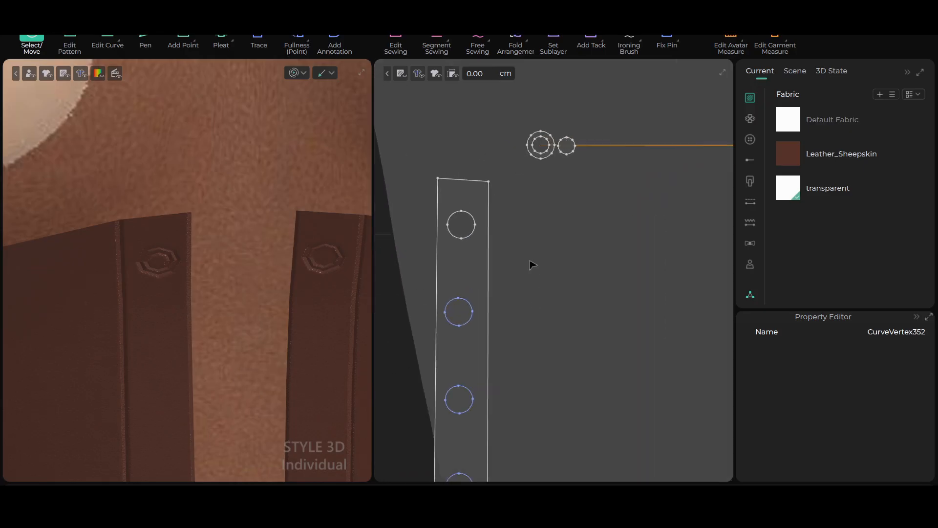
pyautogui.scroll(1, 531, 215)
pyautogui.scroll(1, 494, 180)
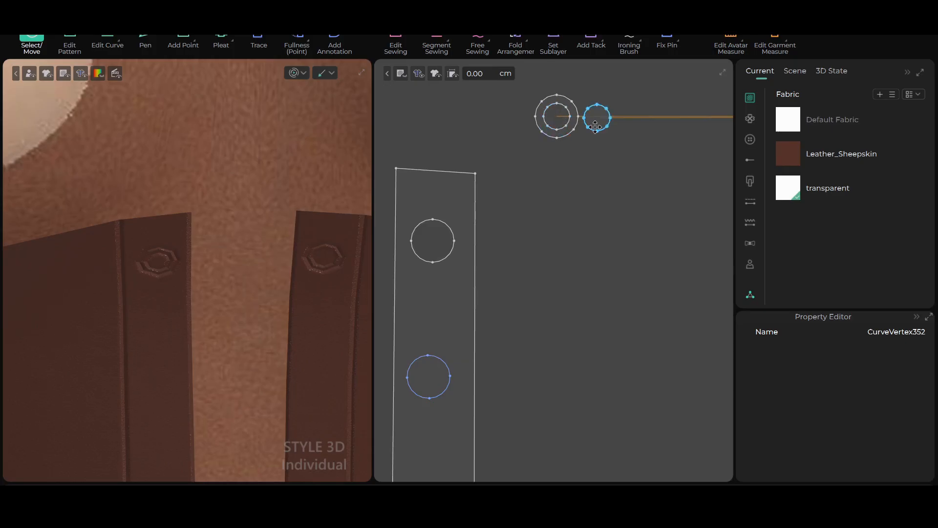
pyautogui.scroll(2, 607, 161)
pyautogui.moveTo(608, 161); pyautogui.dragTo(639, 310, button='right')
pyautogui.scroll(2, 640, 309)
pyautogui.click(629, 219)
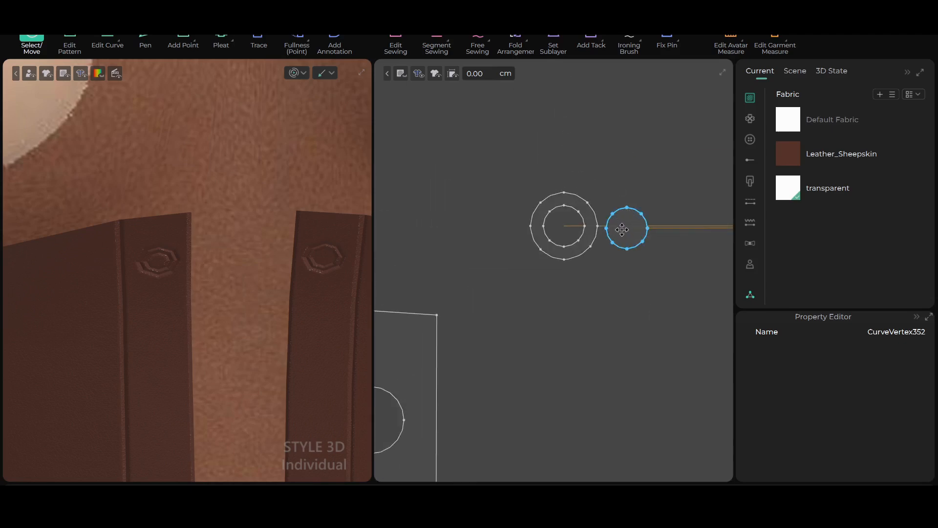
pyautogui.scroll(2, 623, 231)
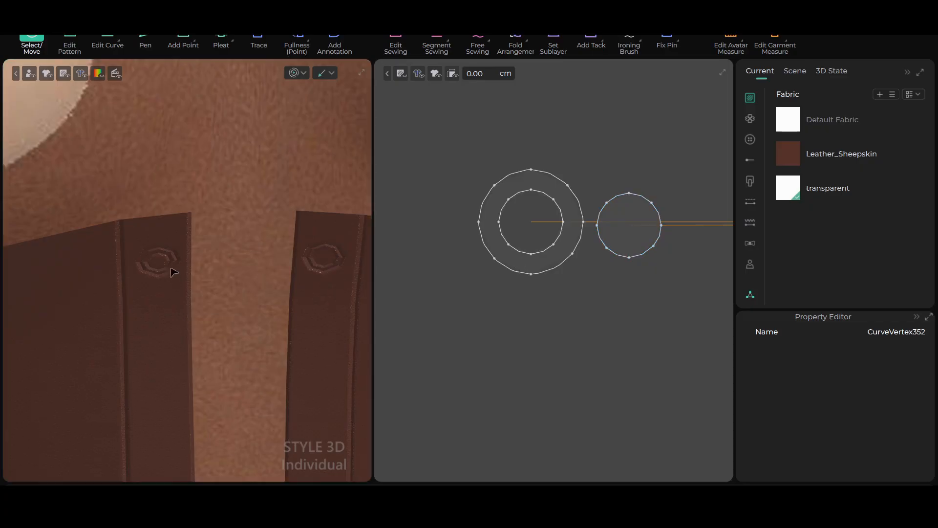
pyautogui.moveTo(788, 188); pyautogui.dragTo(629, 221)
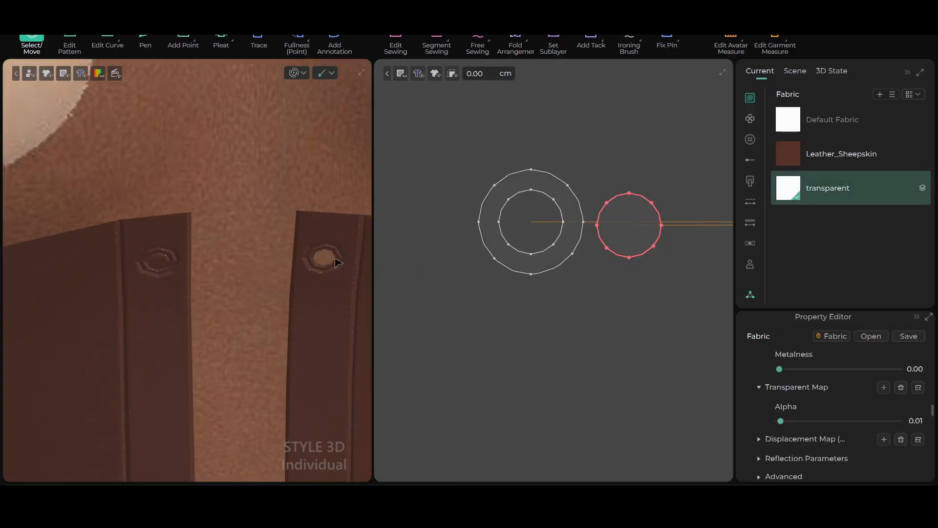
# Apply the transparent fabric to the matching disc beside the mirrored eyelet ring
pyautogui.scroll(-3, 513, 335)
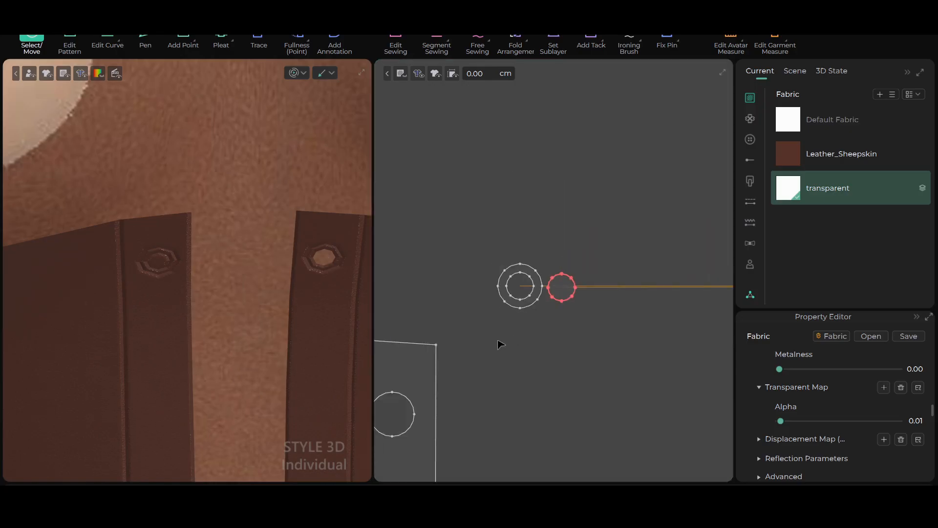
pyautogui.scroll(-8, 516, 353)
pyautogui.moveTo(698, 341); pyautogui.dragTo(607, 286, button='middle')
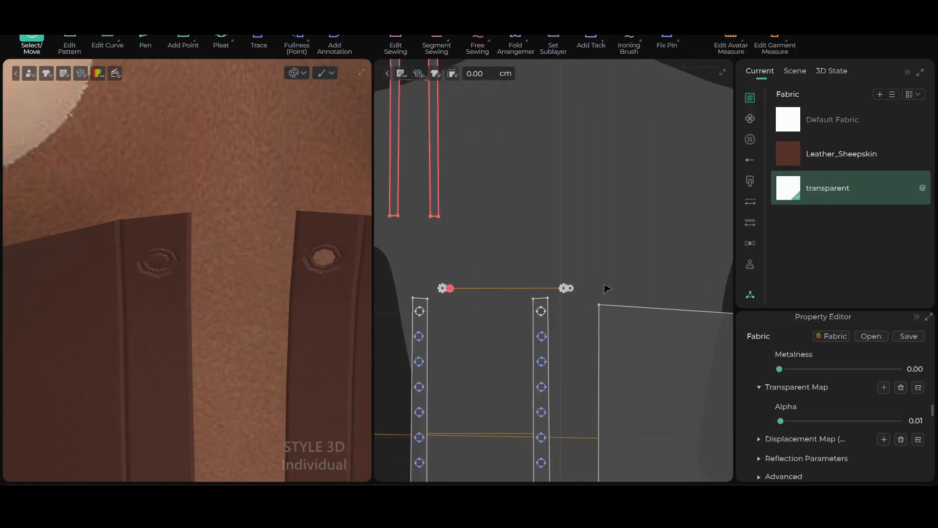
pyautogui.scroll(4, 598, 288)
pyautogui.scroll(3, 596, 288)
pyautogui.moveTo(527, 348); pyautogui.dragTo(662, 278, button='middle')
pyautogui.scroll(3, 662, 278)
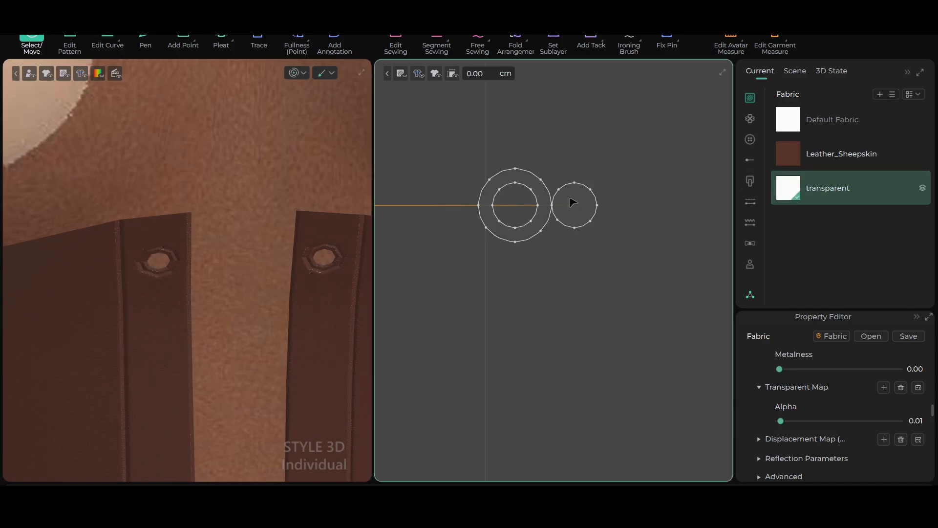
# Examine the spacing and number of the circles below the finished eyelets on both front strips
pyautogui.scroll(-8, 538, 310)
pyautogui.moveTo(530, 377); pyautogui.dragTo(594, 291, button='middle')
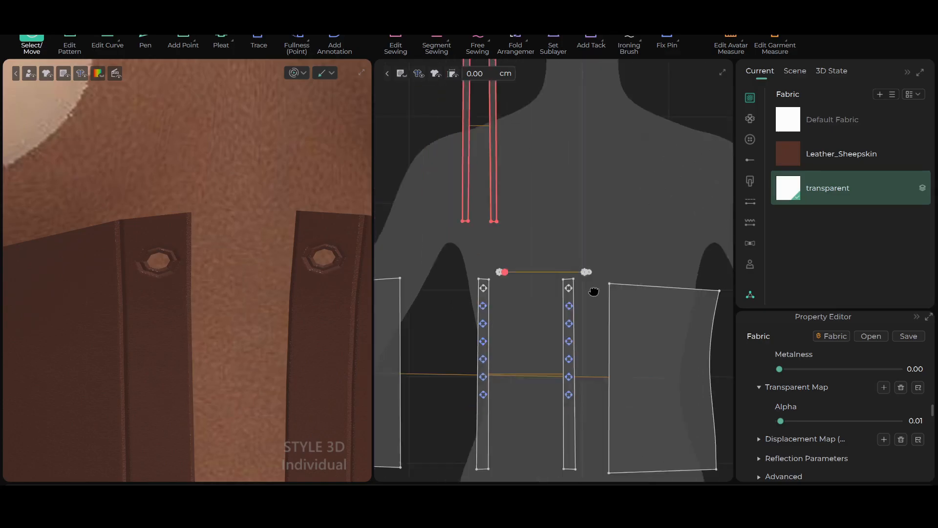
pyautogui.scroll(4, 507, 315)
pyautogui.scroll(2, 511, 314)
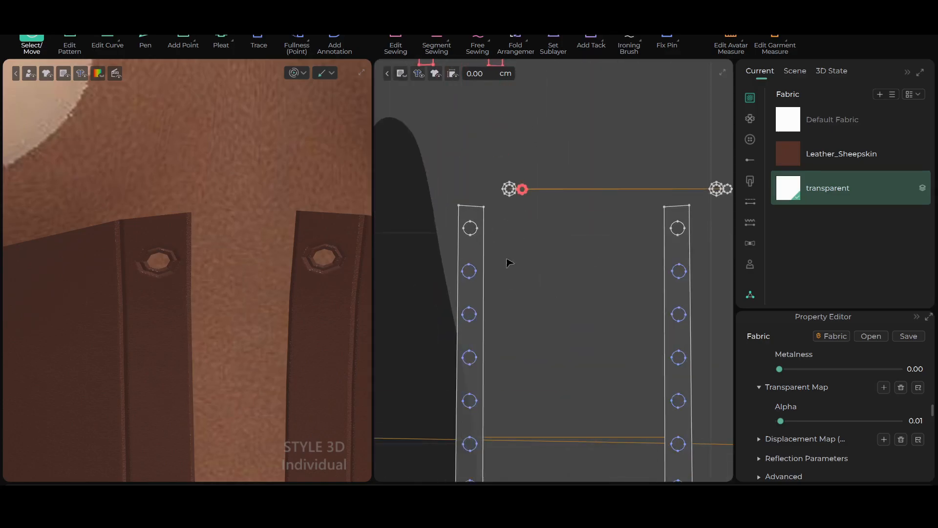
pyautogui.scroll(2, 520, 220)
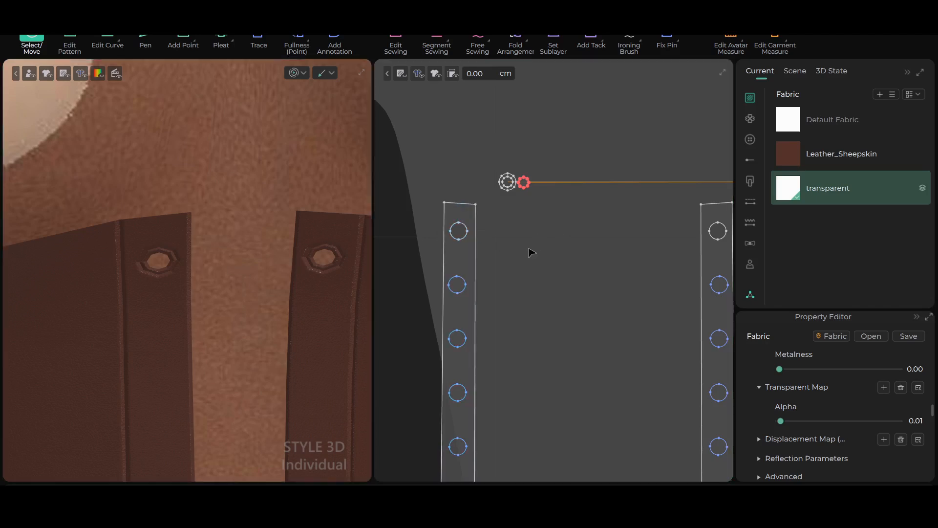
pyautogui.scroll(2, 472, 320)
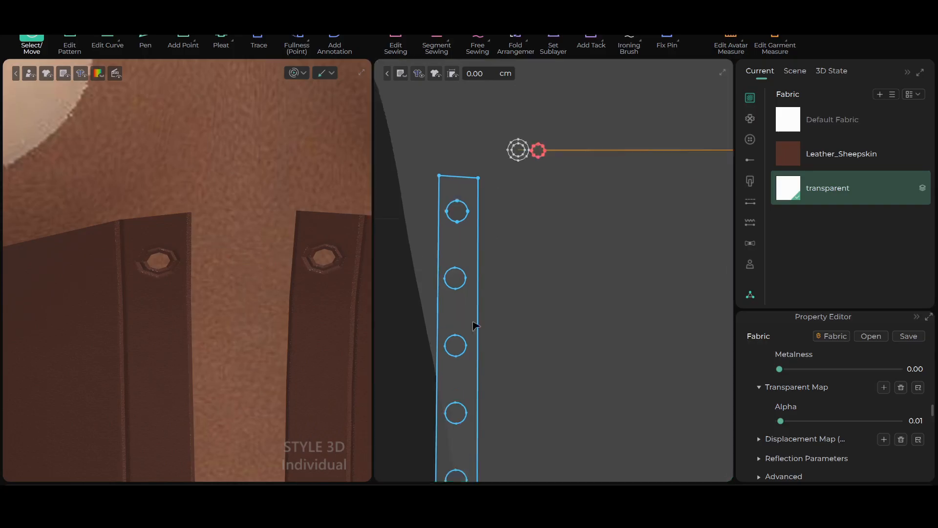
pyautogui.scroll(-3, 477, 332)
pyautogui.scroll(-3, 506, 345)
pyautogui.moveTo(531, 314); pyautogui.dragTo(548, 195, button='middle')
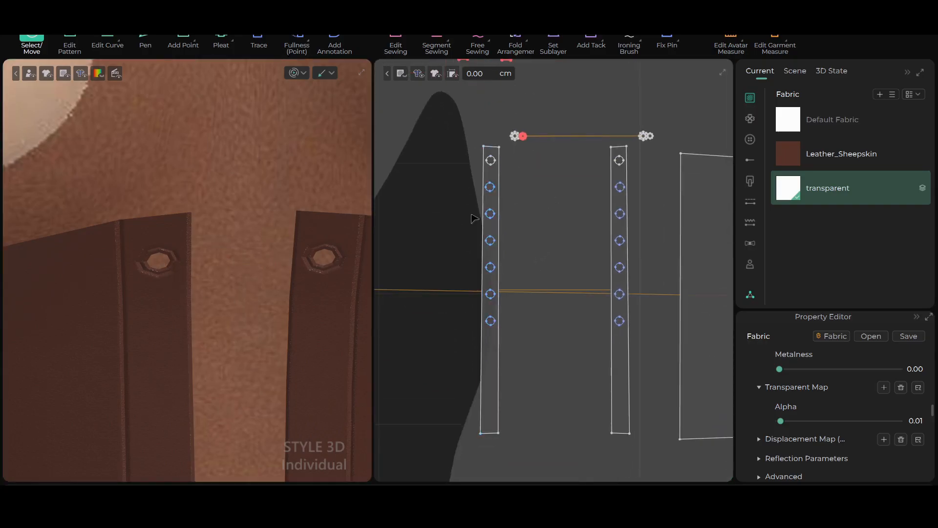
# Select the six circles below the top one on the front strip and convert them to holes
pyautogui.click(488, 190)
pyautogui.scroll(2, 491, 208)
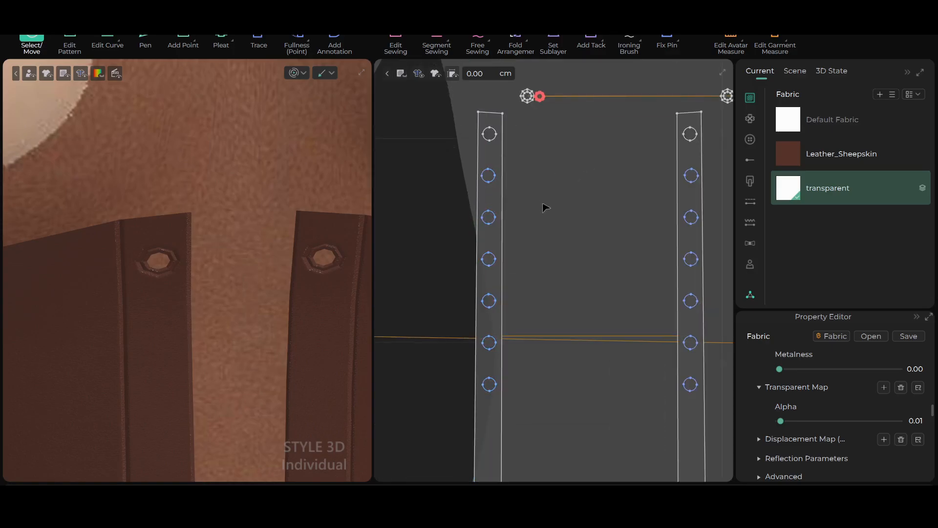
pyautogui.click(488, 176)
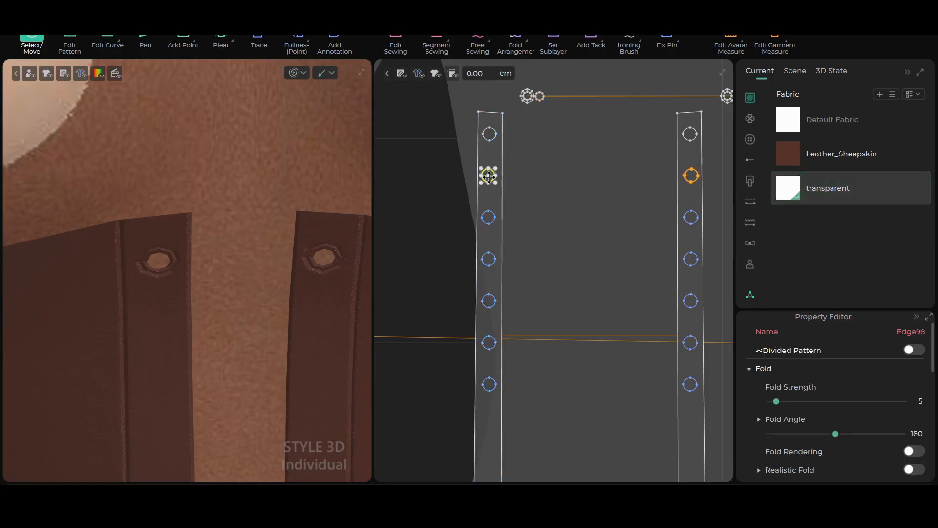
pyautogui.keyDown('shift'); pyautogui.click(489, 216); pyautogui.keyUp('shift')
pyautogui.keyDown('shift'); pyautogui.click(488, 259); pyautogui.keyUp('shift')
pyautogui.keyDown('shift'); pyautogui.click(489, 300); pyautogui.keyUp('shift')
pyautogui.keyDown('shift'); pyautogui.click(488, 342); pyautogui.keyUp('shift')
pyautogui.keyDown('shift'); pyautogui.click(491, 384); pyautogui.keyUp('shift')
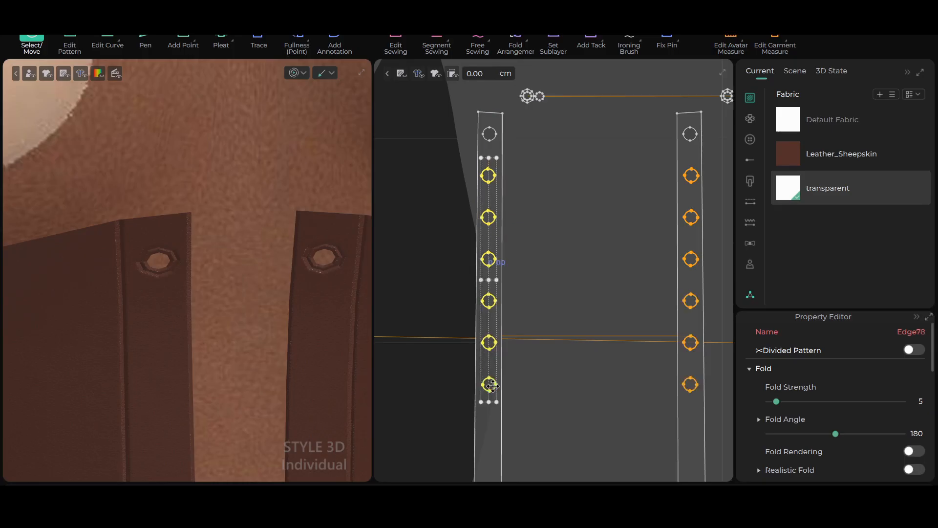
pyautogui.rightClick(490, 386)
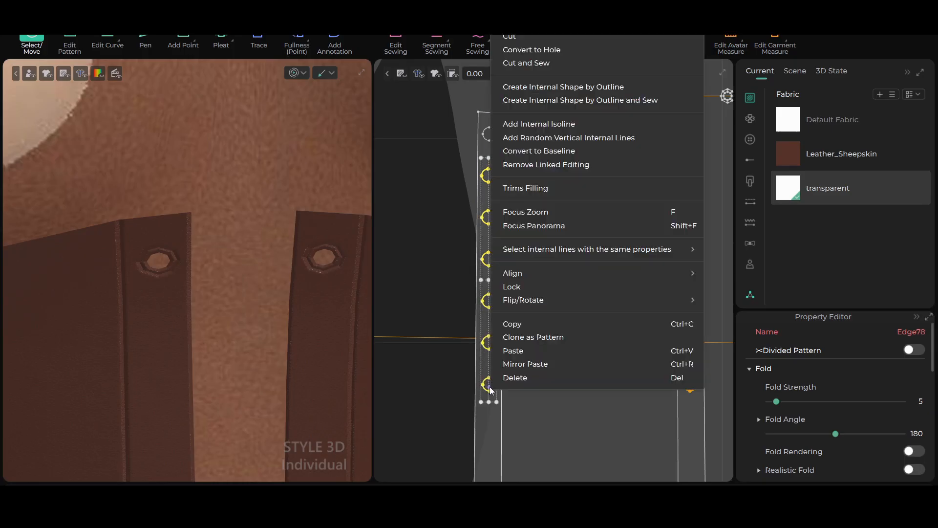
pyautogui.click(548, 51)
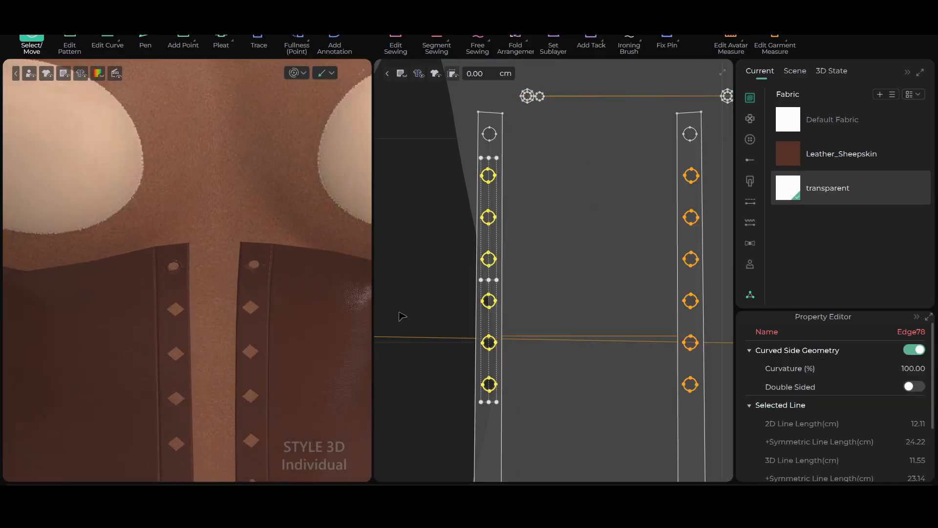
pyautogui.scroll(-2, 500, 320)
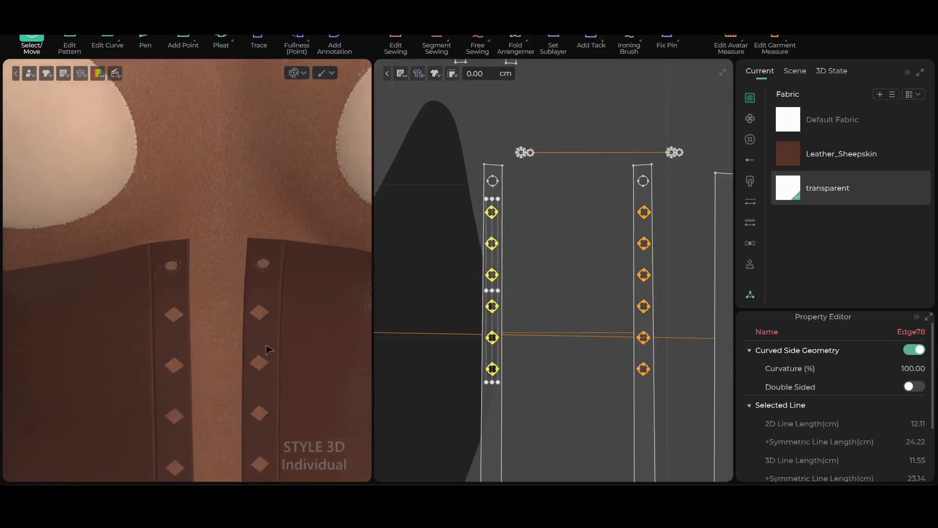
pyautogui.scroll(5, 555, 286)
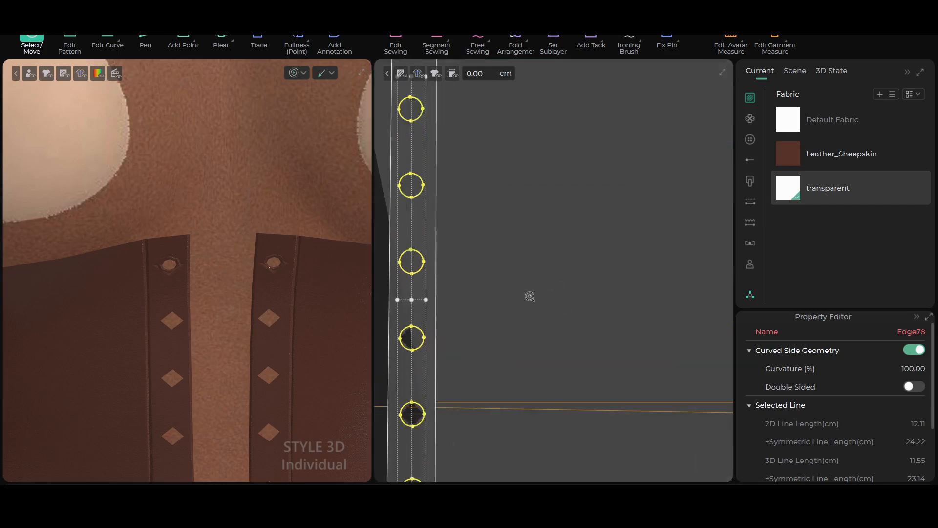
pyautogui.scroll(-3, 565, 295)
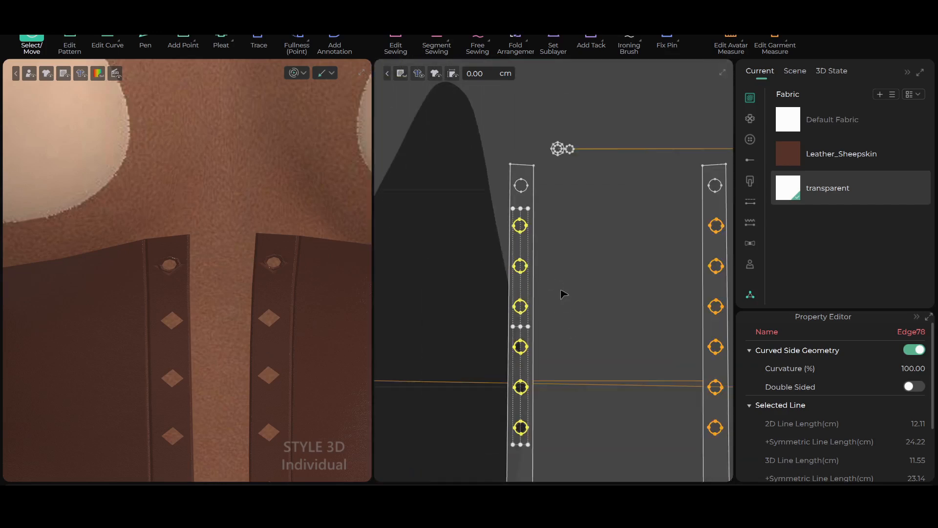
pyautogui.scroll(2, 591, 242)
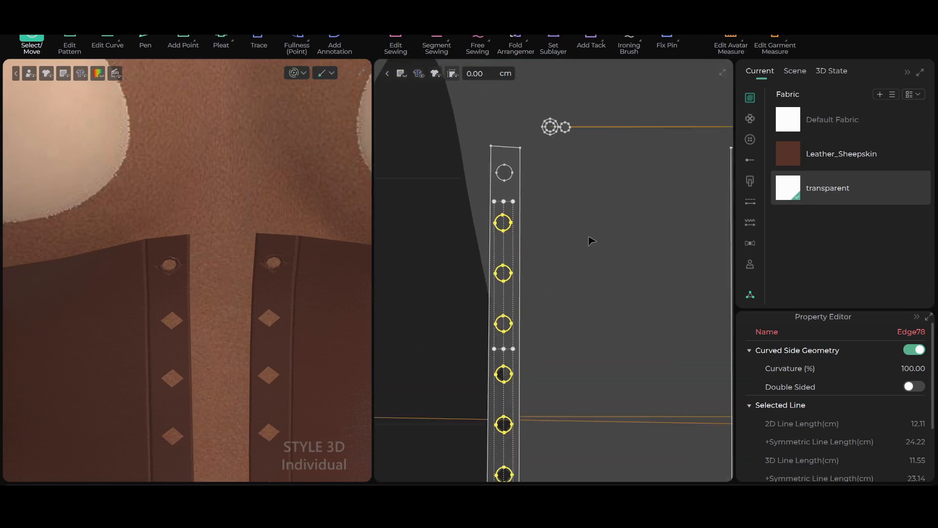
pyautogui.scroll(-2, 582, 205)
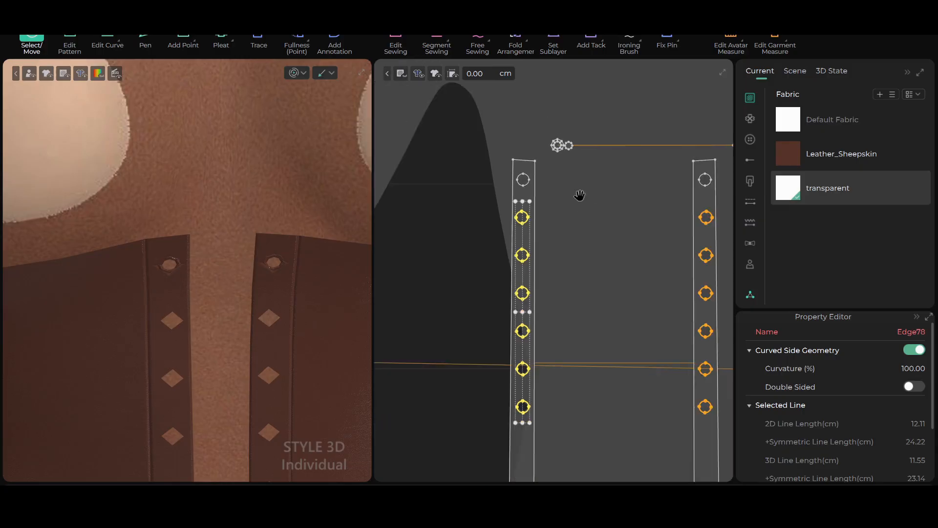
# Move the front strip with its row of holes outward toward the neighboring side panel to widen the gap between the strips
pyautogui.moveTo(579, 195); pyautogui.dragTo(553, 210, button='middle')
pyautogui.scroll(2, 536, 180)
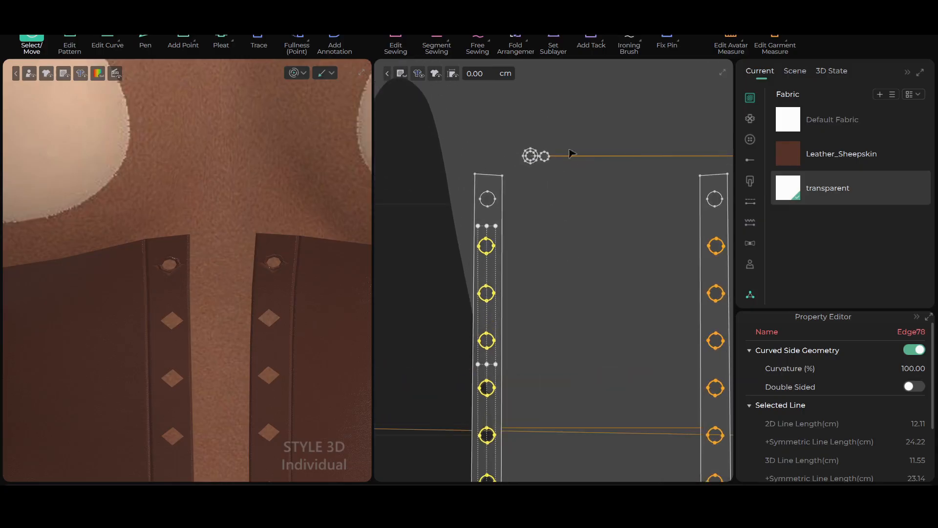
pyautogui.scroll(-2, 549, 171)
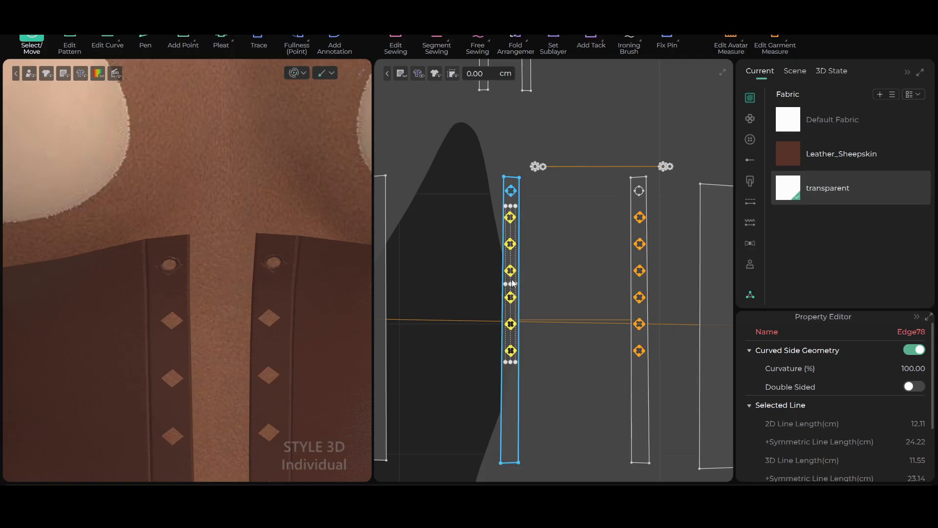
pyautogui.scroll(2, 547, 279)
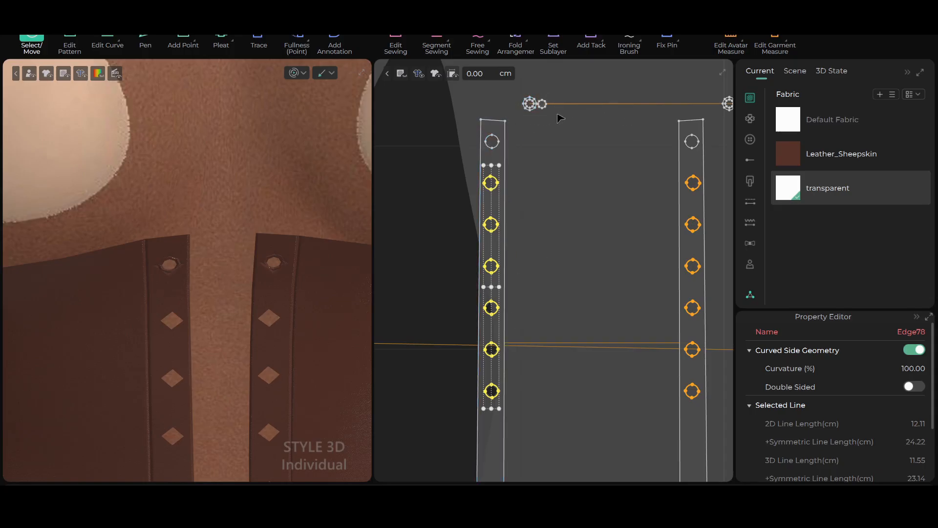
pyautogui.scroll(-2, 548, 159)
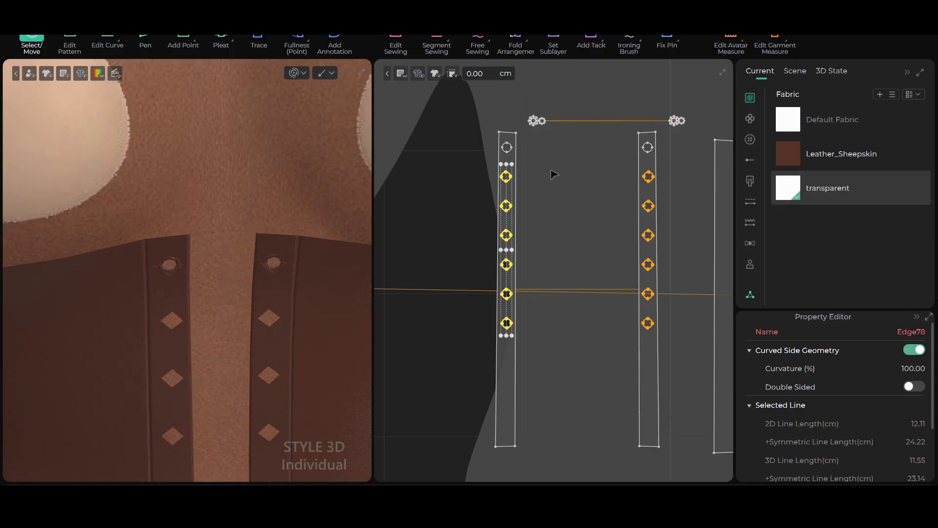
pyautogui.scroll(-2, 551, 170)
pyautogui.moveTo(530, 142); pyautogui.dragTo(554, 98, button='middle')
pyautogui.moveTo(526, 93); pyautogui.dragTo(562, 353)
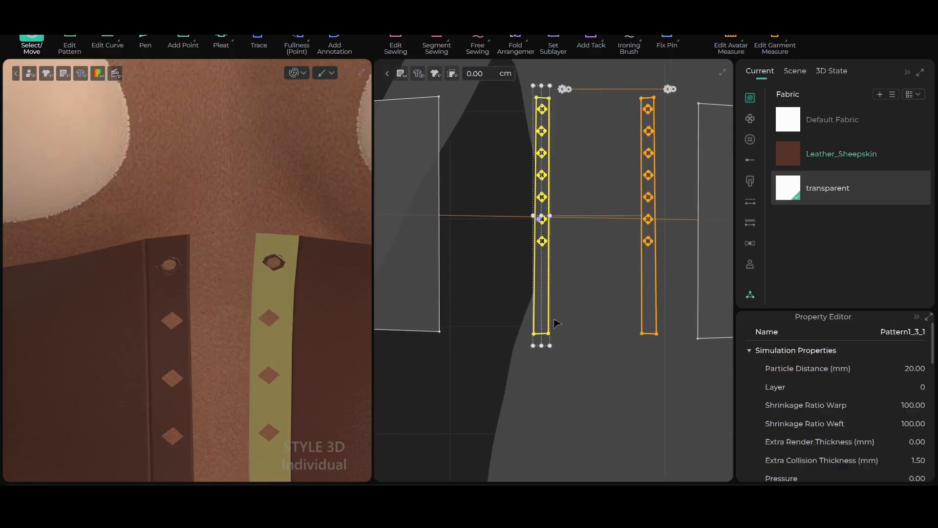
pyautogui.moveTo(537, 288); pyautogui.dragTo(470, 285)
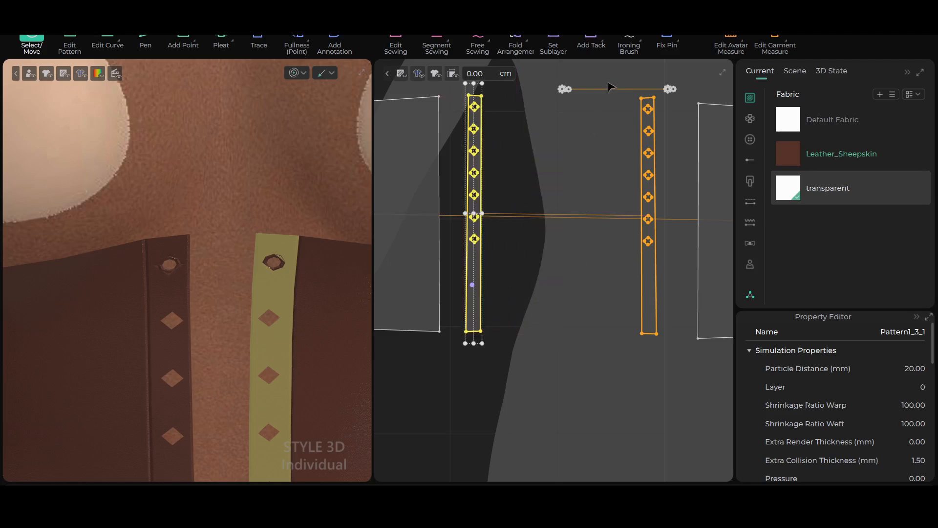
# Move both eyelet rings and their discs together into the middle of the gap between the two front strips
pyautogui.scroll(2, 615, 93)
pyautogui.moveTo(552, 73); pyautogui.dragTo(718, 100)
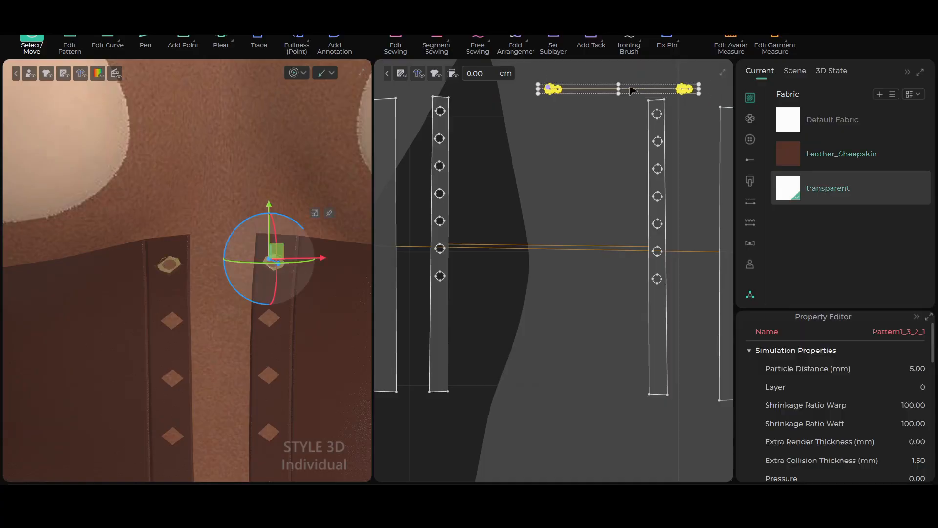
pyautogui.moveTo(549, 89); pyautogui.dragTo(474, 103)
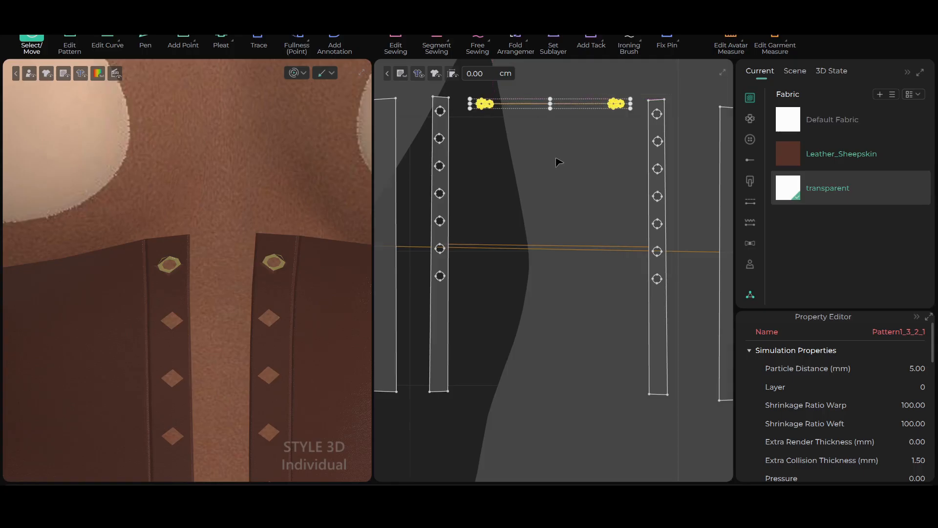
pyautogui.scroll(-2, 558, 162)
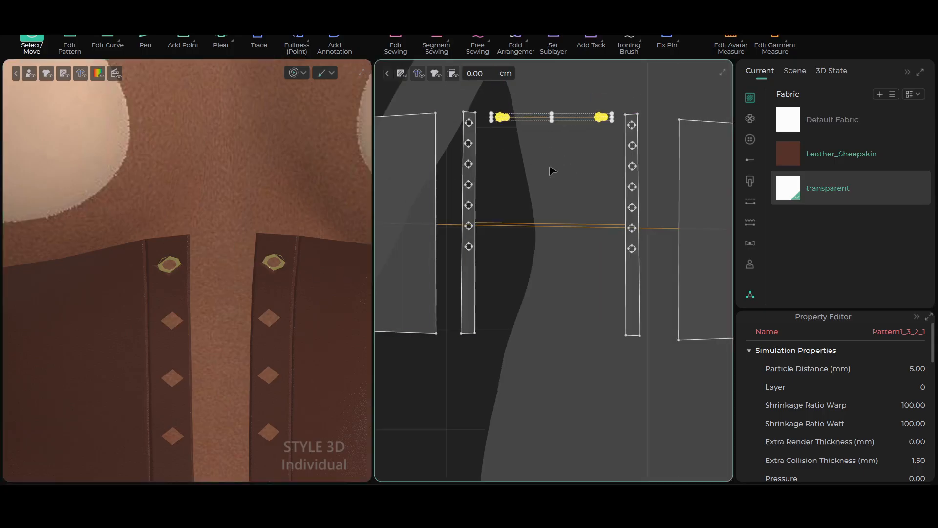
# Examine the shape of the finished eyelet opening against the diamond-shaped holes below it on the front strips
pyautogui.scroll(2, 553, 170)
pyautogui.scroll(2, 288, 184)
pyautogui.click(264, 205)
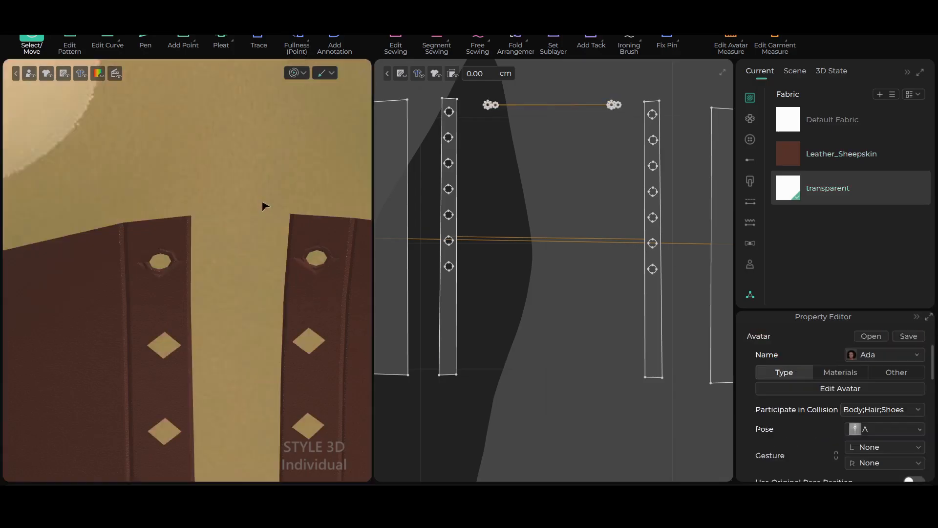
pyautogui.scroll(-1, 263, 257)
pyautogui.scroll(1, 263, 270)
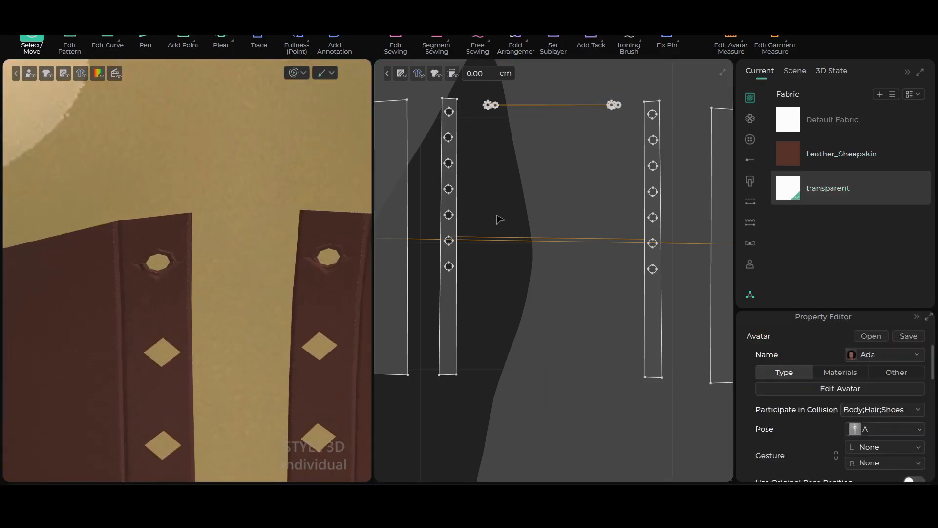
pyautogui.scroll(3, 498, 219)
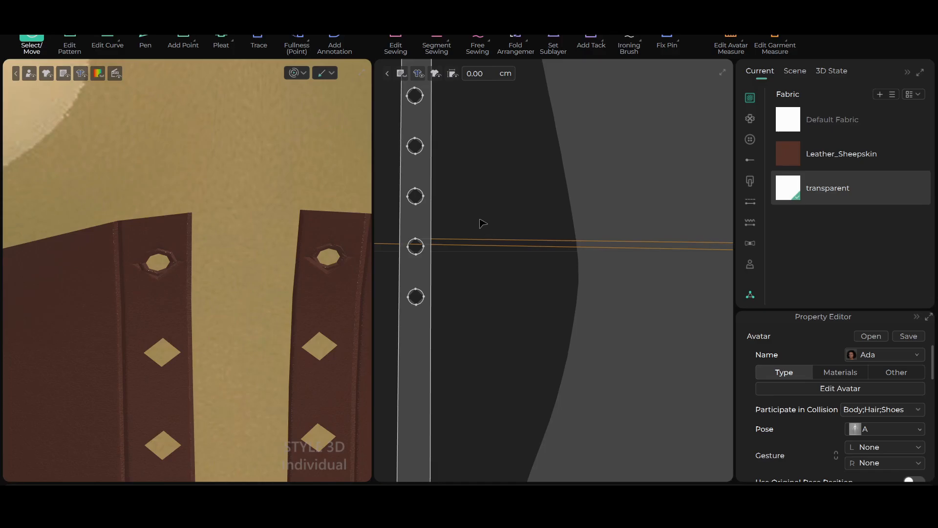
pyautogui.scroll(1, 142, 287)
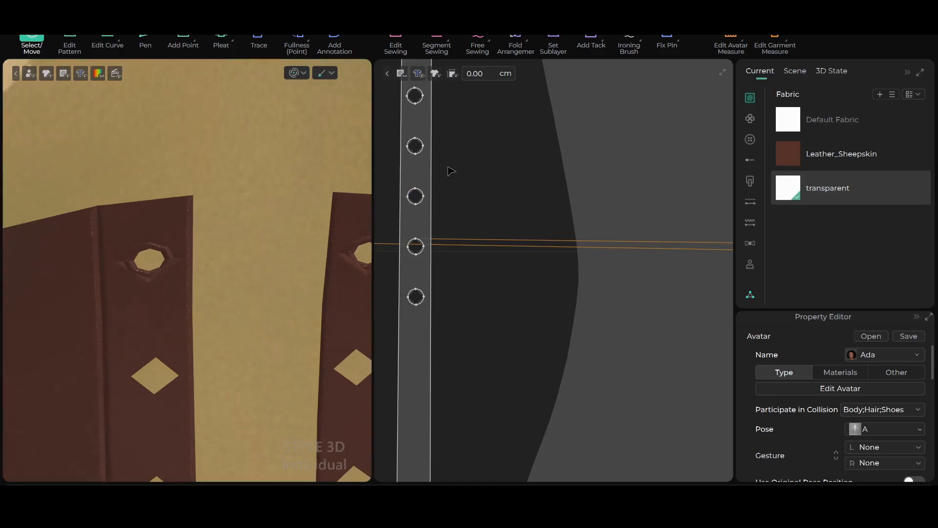
pyautogui.scroll(1, 447, 176)
pyautogui.scroll(3, 122, 293)
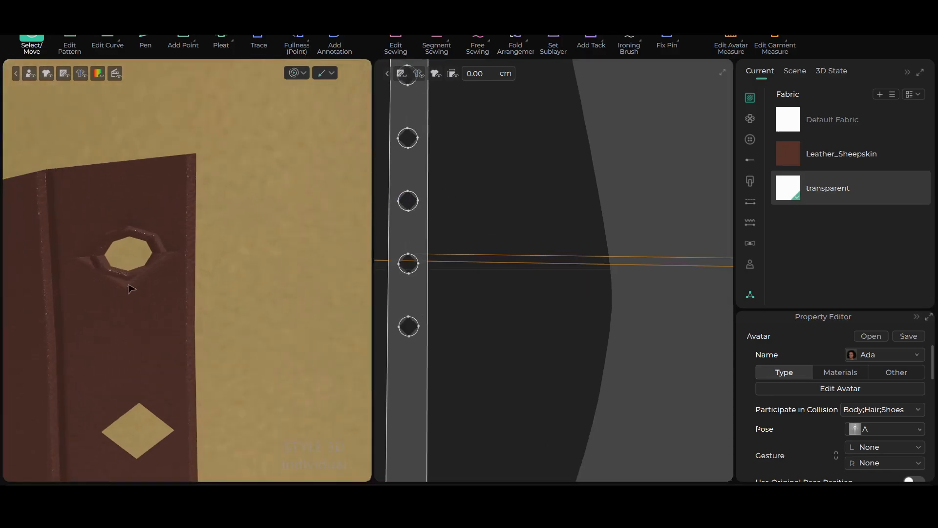
pyautogui.scroll(-1, 133, 264)
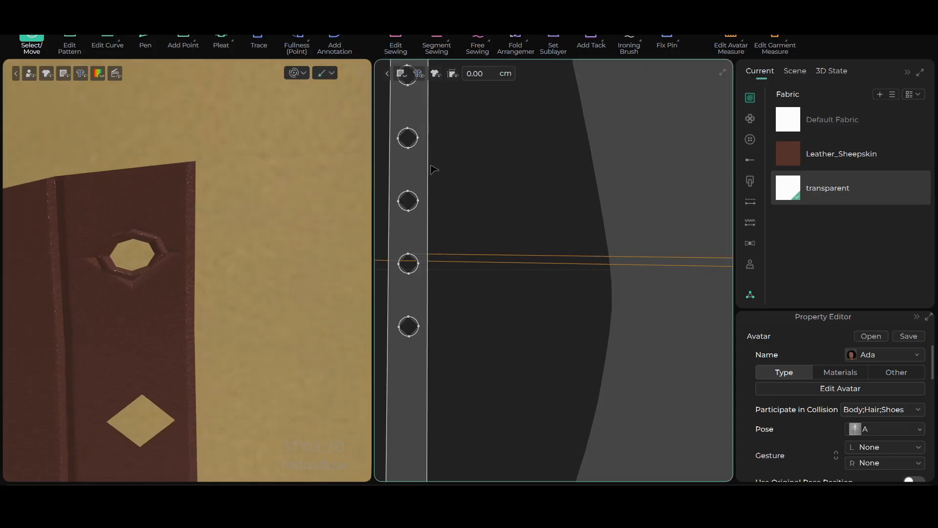
pyautogui.scroll(-2, 452, 163)
pyautogui.scroll(3, 486, 260)
pyautogui.scroll(4, 498, 218)
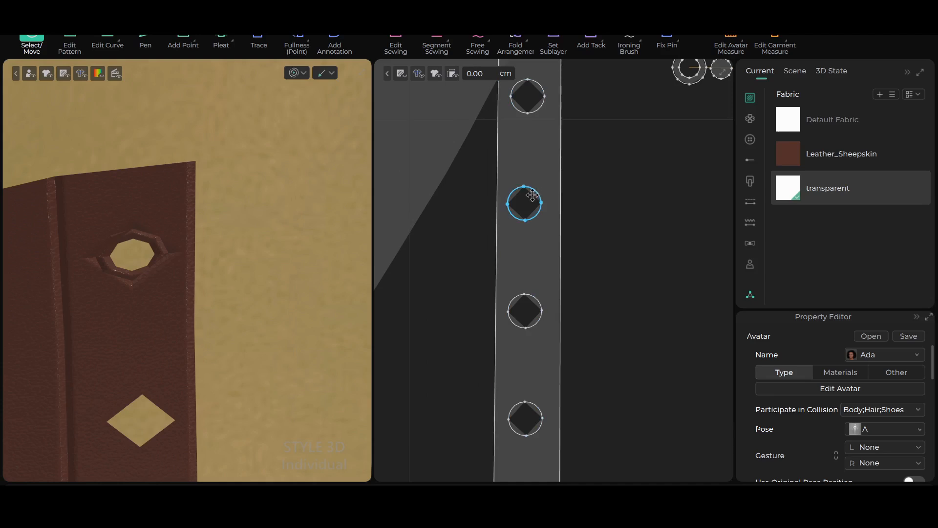
# Add a point at the middle of each of the four arcs of the front strip's topmost hole
pyautogui.scroll(-2, 535, 200)
pyautogui.scroll(4, 535, 188)
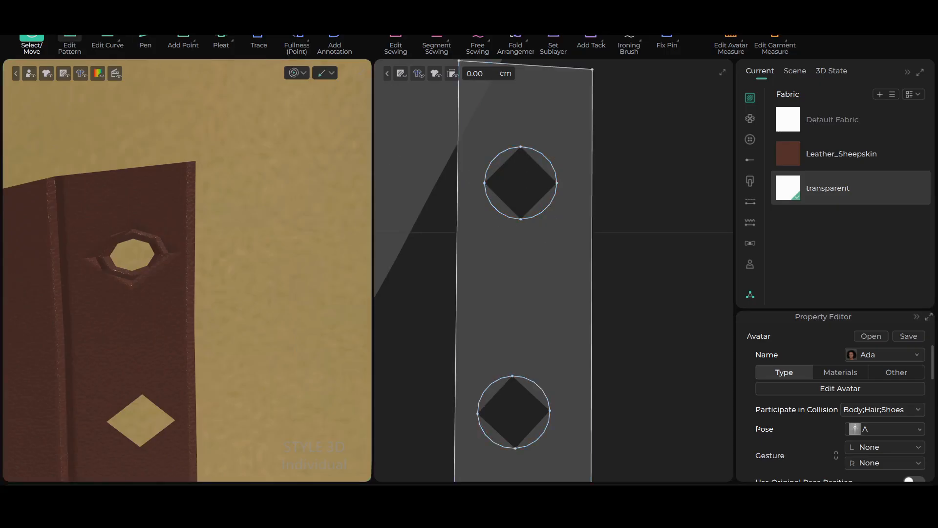
pyautogui.click(183, 41)
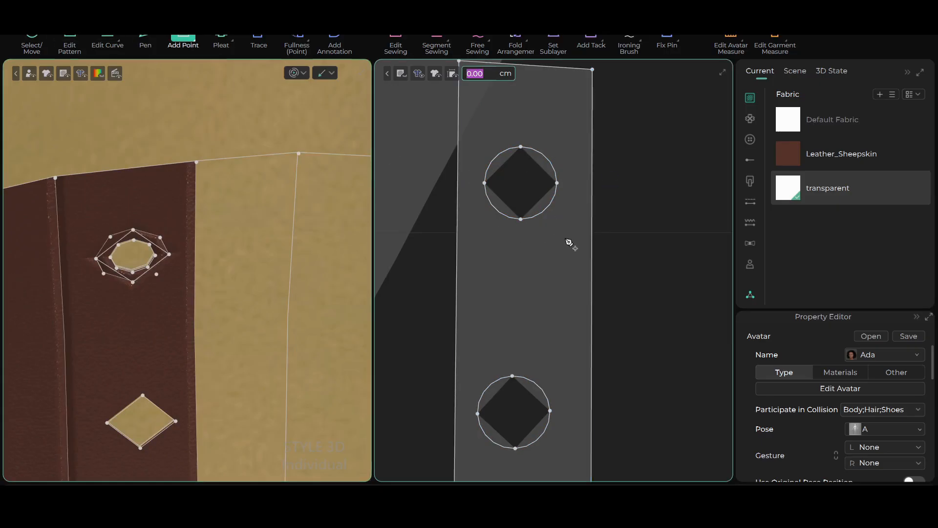
pyautogui.click(496, 159)
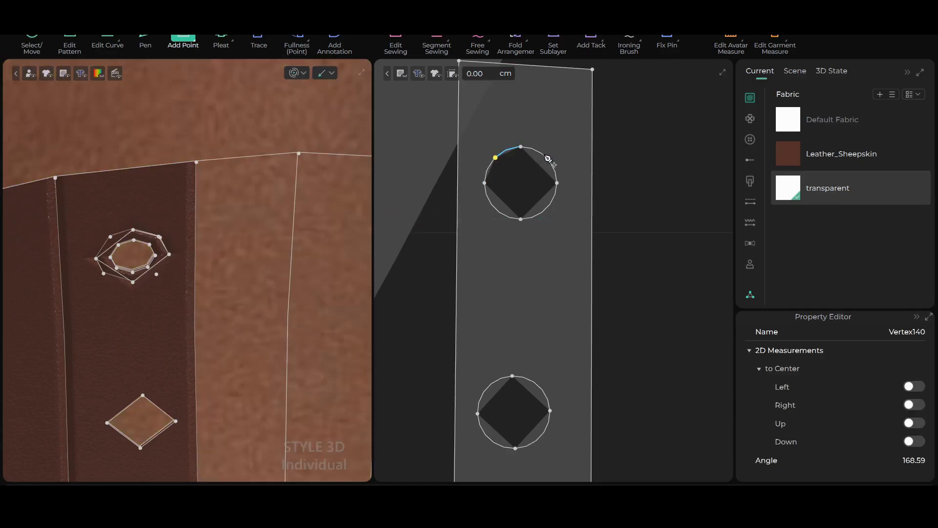
pyautogui.click(546, 158)
pyautogui.click(546, 209)
pyautogui.click(495, 208)
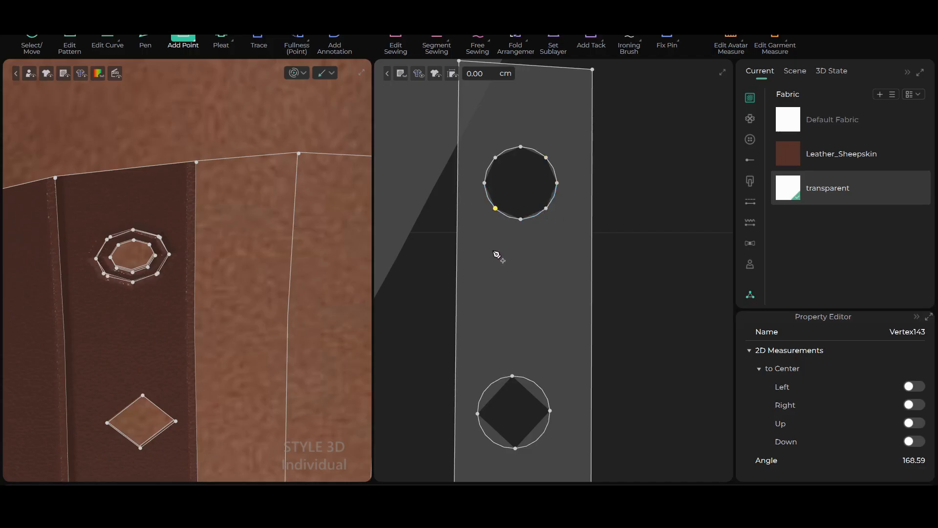
# Add four points midway along the arcs of both the second and the third hole of the front strip
pyautogui.scroll(-4, 494, 251)
pyautogui.moveTo(490, 160); pyautogui.dragTo(485, 125, button='middle')
pyautogui.moveTo(566, 287); pyautogui.dragTo(570, 181, button='middle')
pyautogui.click(490, 196)
pyautogui.click(516, 196)
pyautogui.click(518, 222)
pyautogui.click(491, 221)
pyautogui.click(491, 311)
pyautogui.click(516, 311)
pyautogui.click(517, 337)
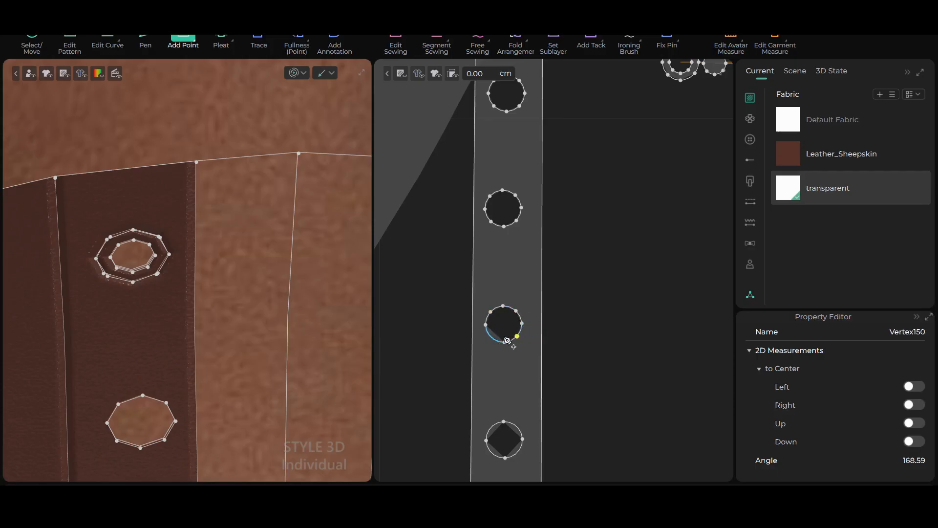
pyautogui.click(490, 337)
# Add four points midway along the arcs of both the fourth and the fifth hole of the front strip
pyautogui.moveTo(582, 369); pyautogui.dragTo(591, 182, button='middle')
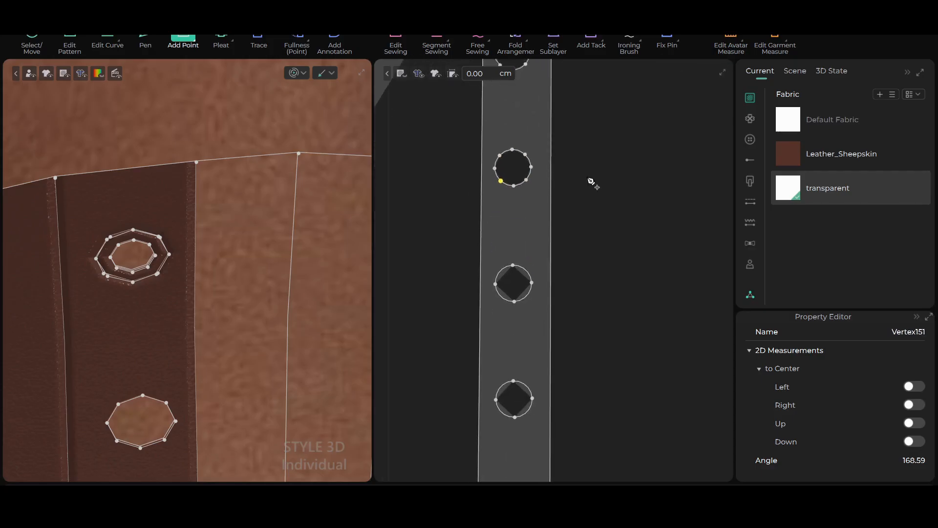
pyautogui.click(501, 253)
pyautogui.click(526, 252)
pyautogui.click(527, 278)
pyautogui.click(501, 279)
pyautogui.click(502, 370)
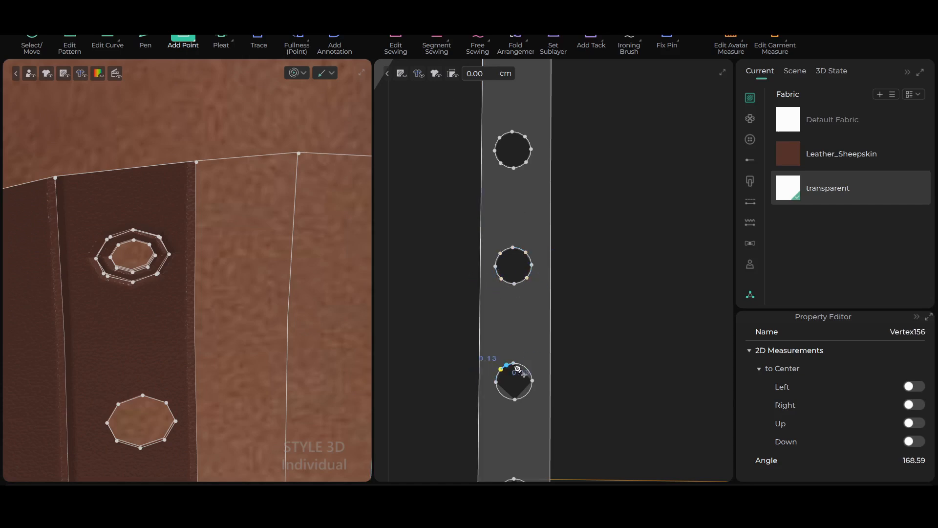
pyautogui.click(527, 367)
pyautogui.click(527, 393)
pyautogui.click(502, 394)
# Add four points along the arcs of both the sixth and the seventh hole of the front strip
pyautogui.moveTo(529, 410); pyautogui.dragTo(547, 209, button='middle')
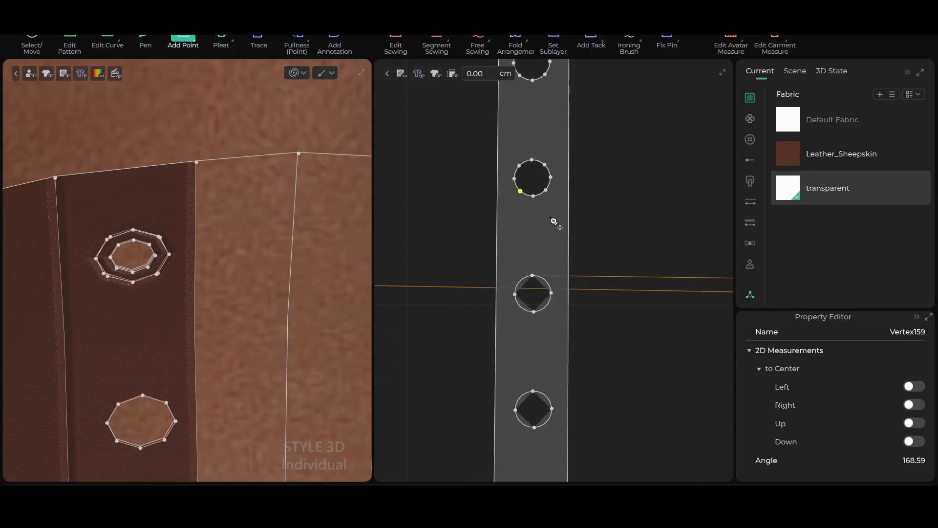
pyautogui.click(527, 286)
pyautogui.click(544, 282)
pyautogui.click(547, 307)
pyautogui.click(520, 308)
pyautogui.moveTo(534, 409); pyautogui.dragTo(528, 315, button='middle')
pyautogui.click(514, 303)
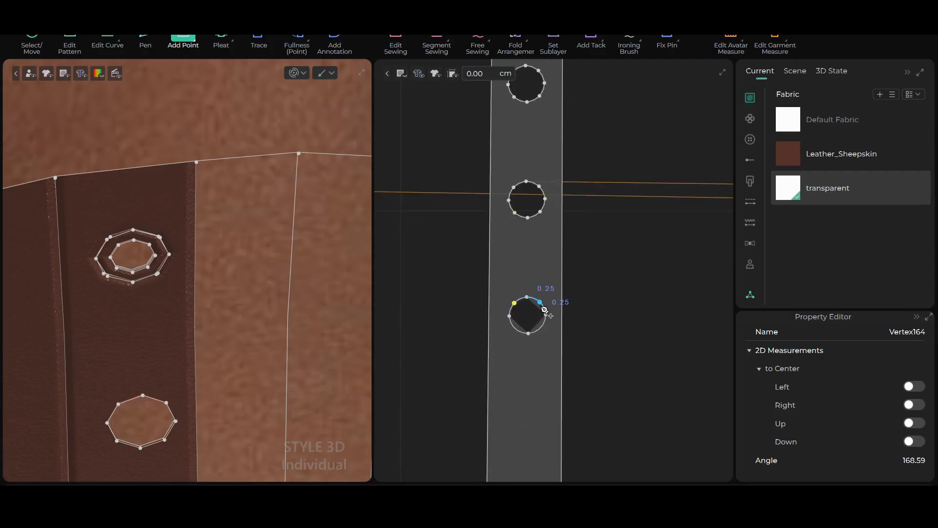
pyautogui.click(540, 303)
pyautogui.click(542, 328)
pyautogui.click(516, 328)
# Copy both eyelet rings with their discs and paste the set directly below the originals, between the front strips
pyautogui.scroll(-4, 573, 333)
pyautogui.scroll(-2, 589, 329)
pyautogui.moveTo(607, 316)
pyautogui.mouseDown(button='middle')
pyautogui.moveTo(494, 333)
pyautogui.moveTo(619, 325)
pyautogui.mouseUp(button='middle')
pyautogui.scroll(3, 608, 352)
pyautogui.scroll(-4, 536, 311)
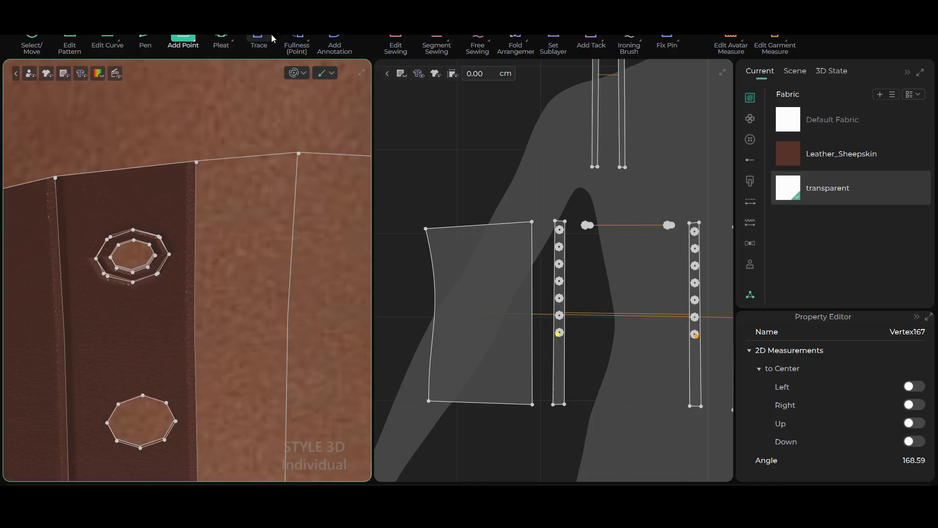
pyautogui.click(295, 73)
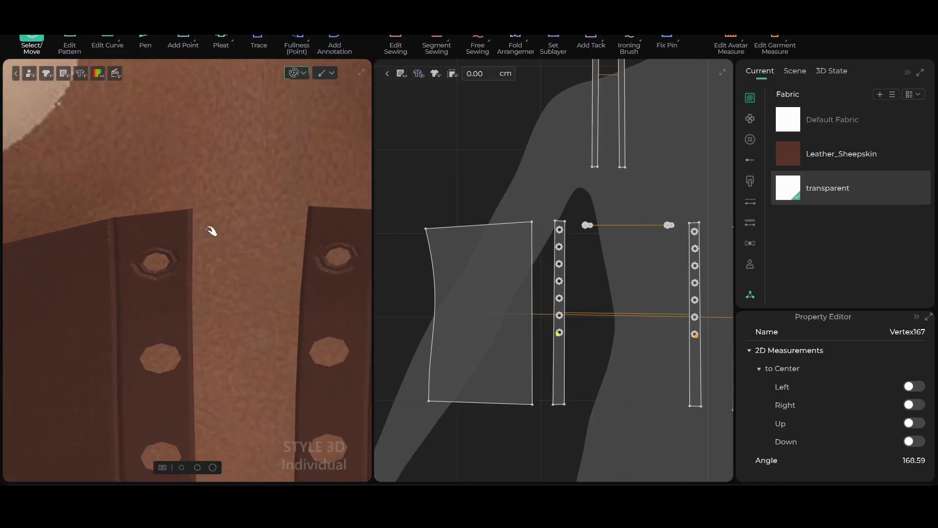
pyautogui.scroll(3, 536, 194)
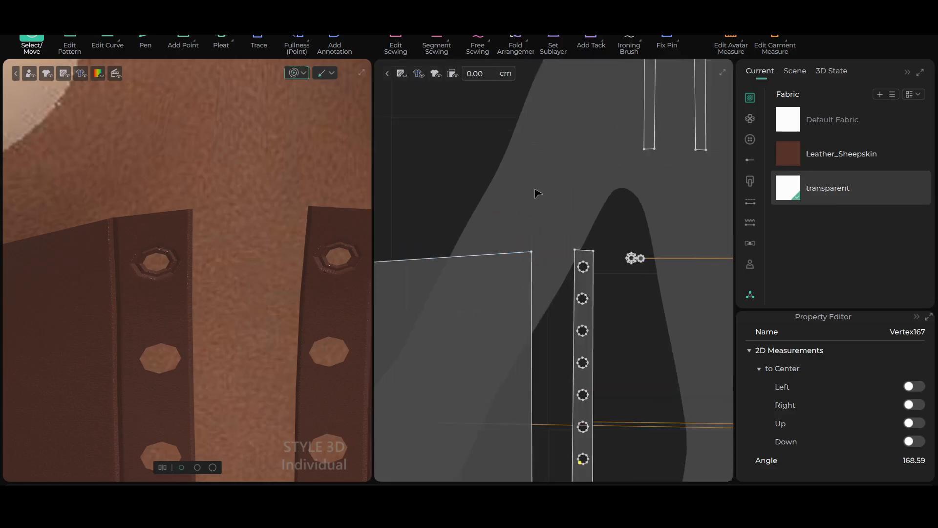
pyautogui.moveTo(536, 190); pyautogui.dragTo(383, 90, button='middle')
pyautogui.scroll(1, 520, 220)
pyautogui.scroll(-2, 521, 220)
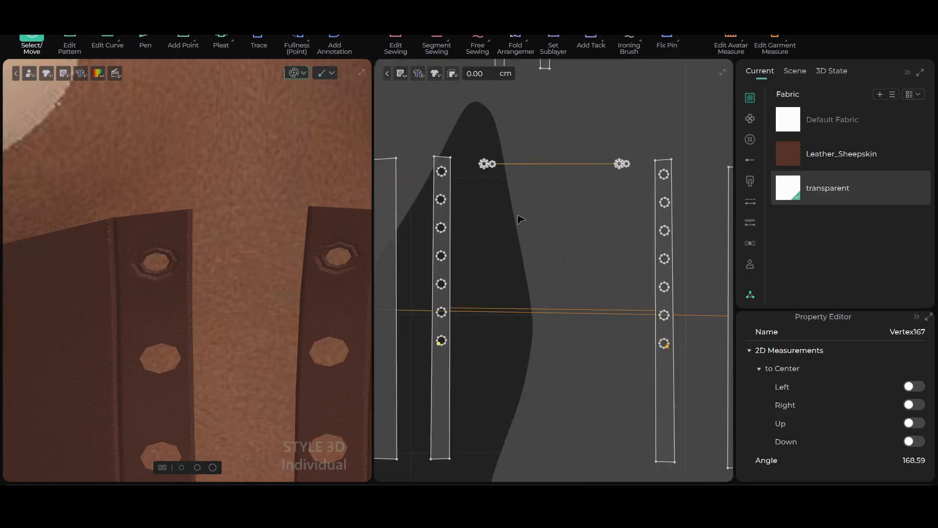
pyautogui.moveTo(464, 136); pyautogui.dragTo(642, 194)
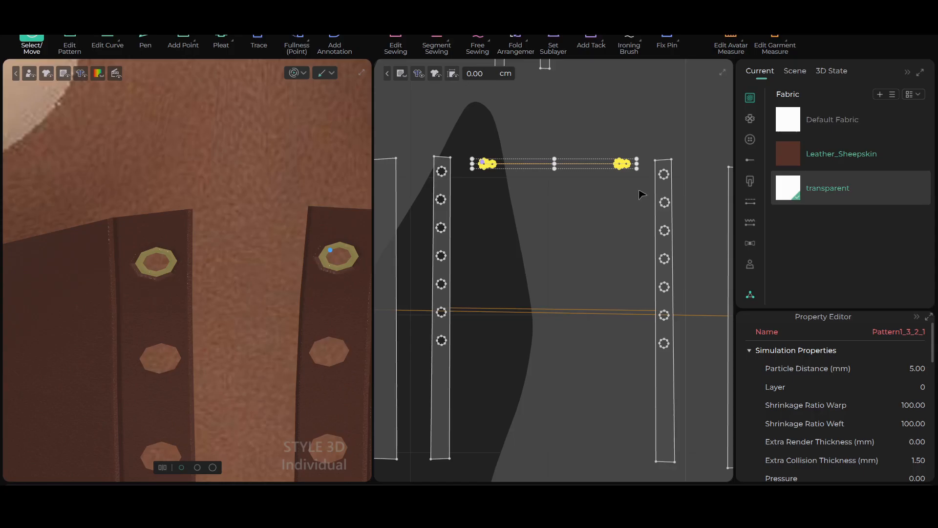
pyautogui.hotkey('ctrl', 'c')
pyautogui.hotkey('ctrl', 'v')
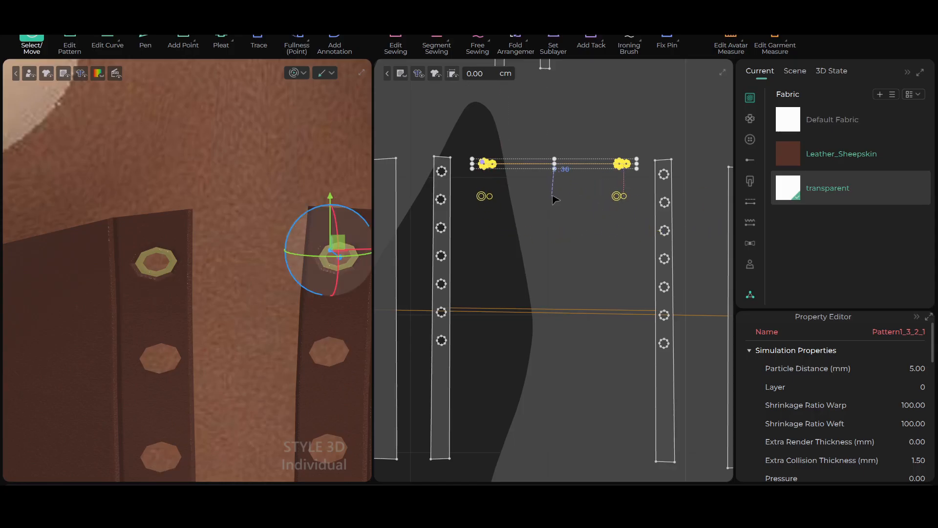
pyautogui.click(556, 200)
pyautogui.click(496, 130)
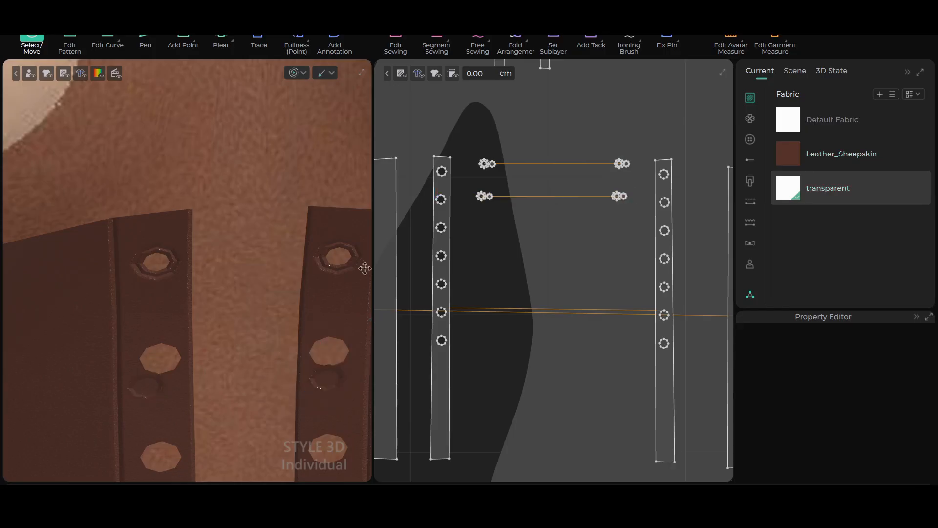
# Check the position of the pasted eyelets against the second holes of both front strips on the avatar
pyautogui.scroll(-4, 272, 336)
pyautogui.moveTo(285, 368); pyautogui.dragTo(272, 371, button='right')
pyautogui.scroll(-2, 279, 338)
pyautogui.moveTo(277, 335); pyautogui.dragTo(318, 313, button='right')
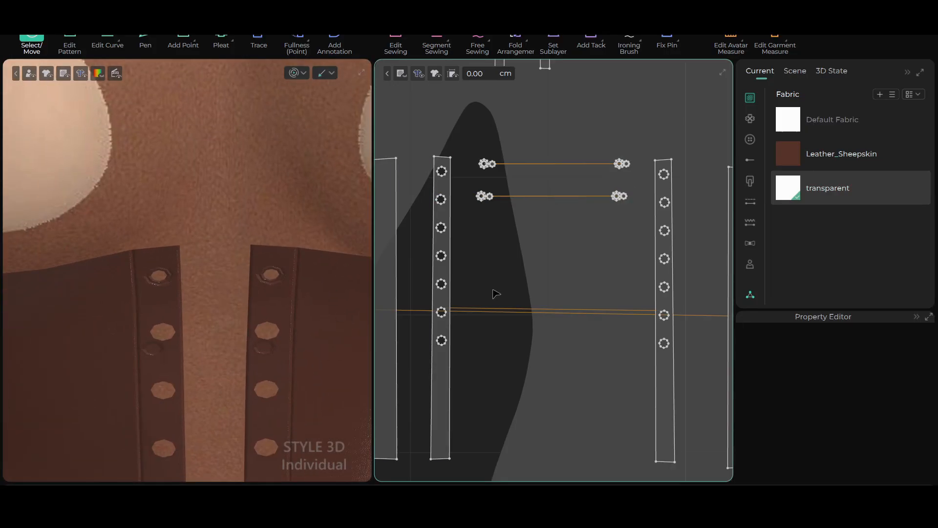
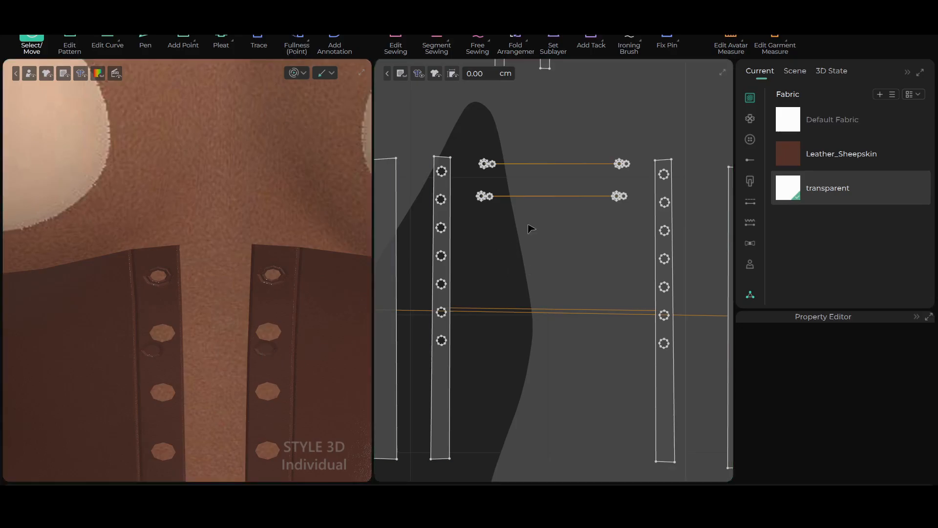
# Select the pasted lower set of eyelet rings and discs and move it sideways in front of the corset on the avatar
pyautogui.scroll(3, 276, 291)
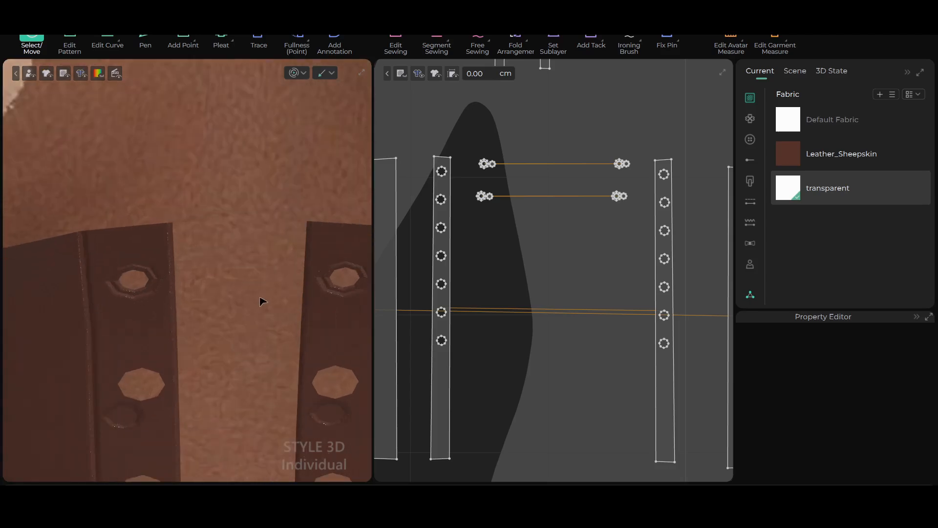
pyautogui.scroll(2, 315, 310)
pyautogui.scroll(-2, 308, 315)
pyautogui.moveTo(241, 377); pyautogui.dragTo(252, 267, button='middle')
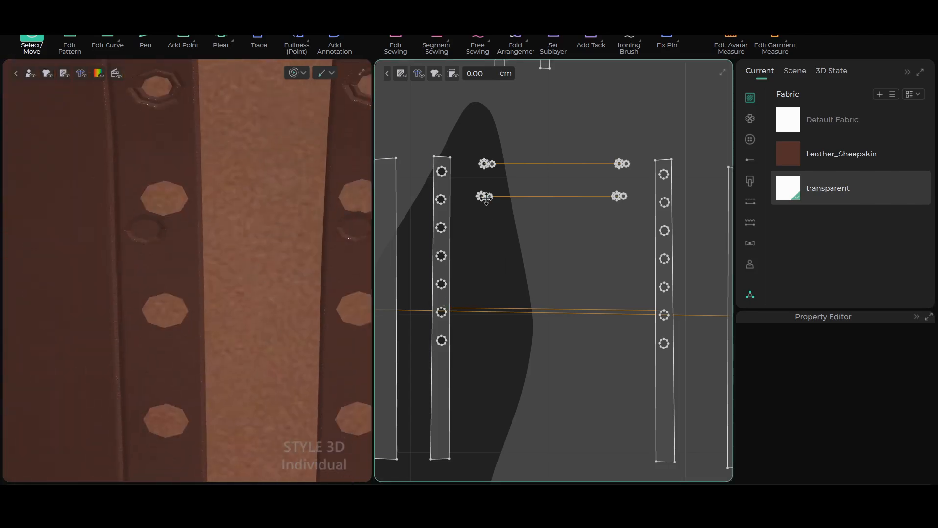
pyautogui.moveTo(479, 186); pyautogui.dragTo(641, 238)
pyautogui.moveTo(279, 298); pyautogui.dragTo(296, 230, button='right')
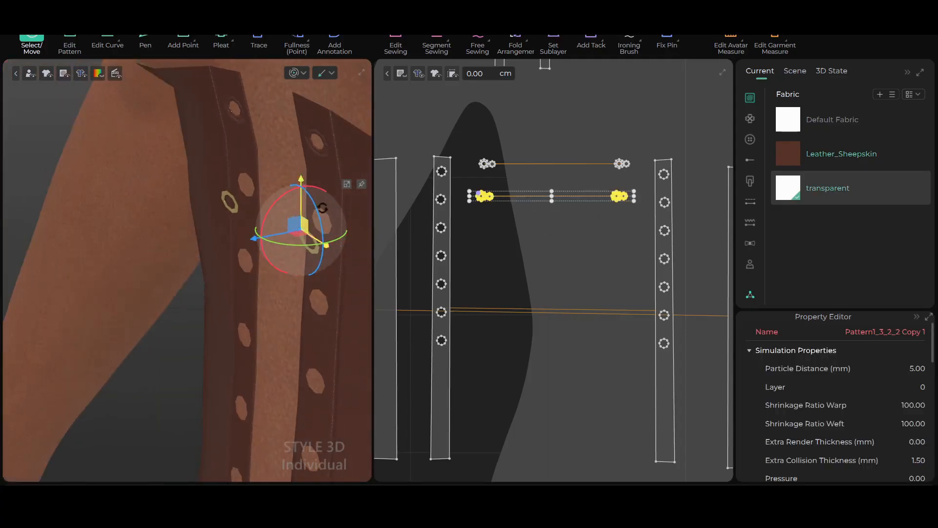
pyautogui.moveTo(303, 220); pyautogui.dragTo(270, 225)
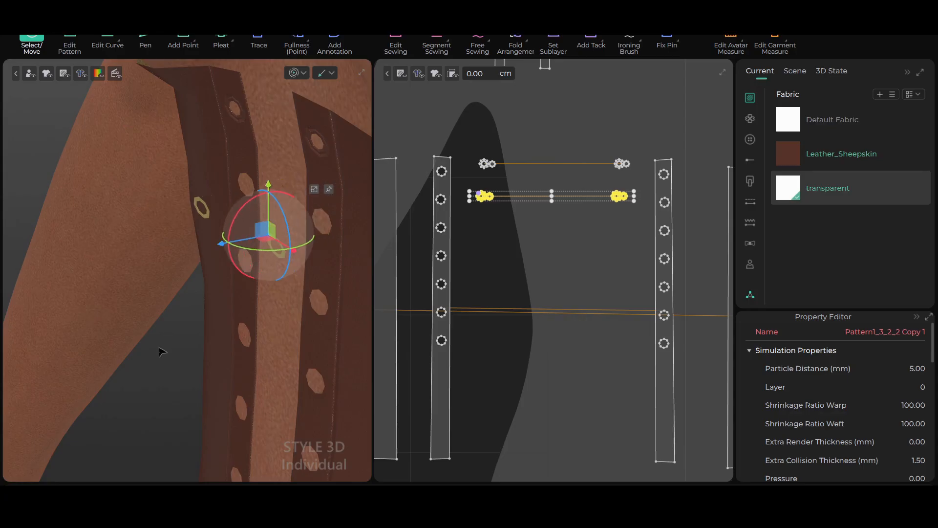
pyautogui.click(183, 352)
pyautogui.moveTo(214, 346); pyautogui.dragTo(266, 330, button='right')
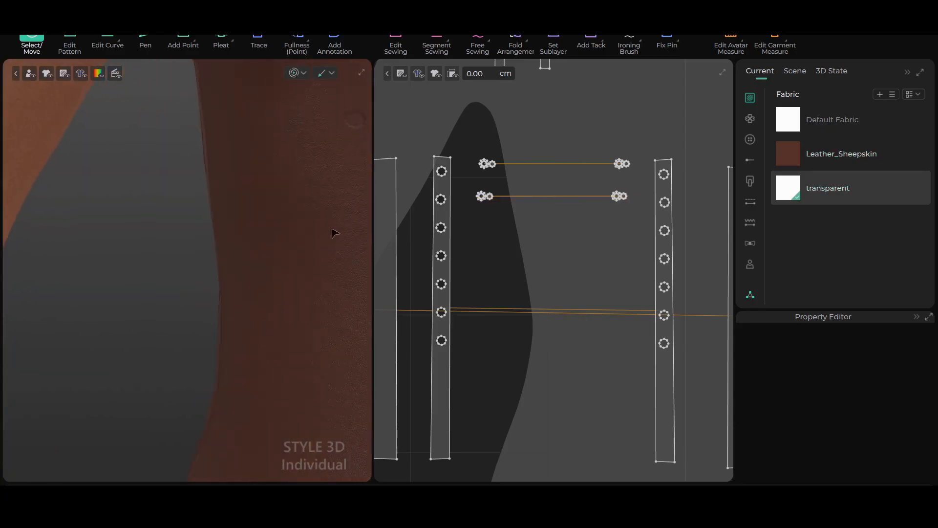
# Duplicate the Leather_Sheepskin fabric and select the copy for editing
pyautogui.scroll(-2, 334, 225)
pyautogui.moveTo(324, 176); pyautogui.dragTo(278, 249, button='middle')
pyautogui.scroll(2, 493, 222)
pyautogui.moveTo(494, 217); pyautogui.dragTo(472, 261, button='middle')
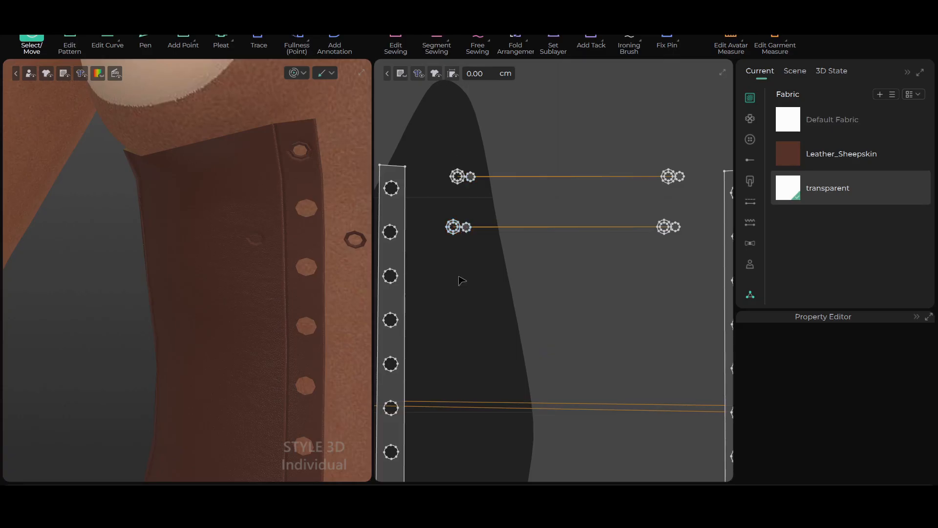
pyautogui.scroll(2, 478, 273)
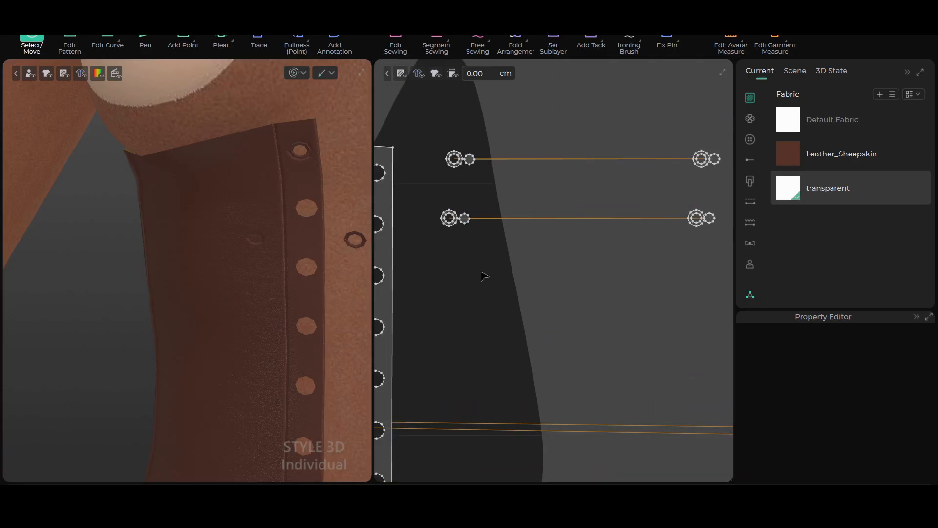
pyautogui.click(801, 159)
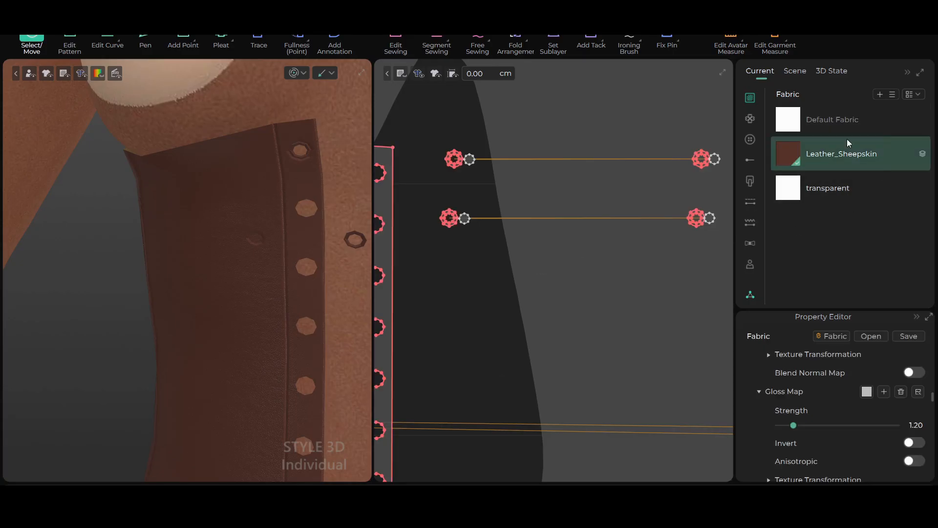
pyautogui.click(893, 95)
pyautogui.click(878, 118)
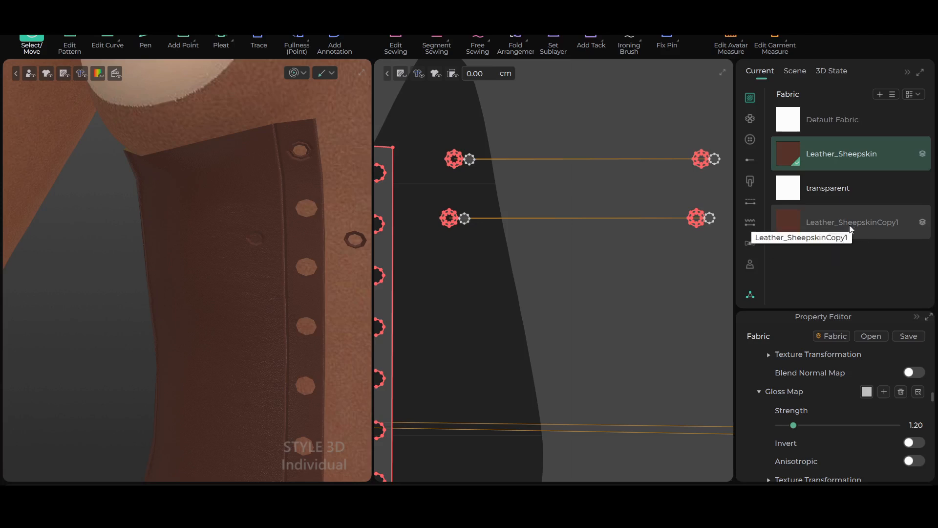
pyautogui.click(825, 229)
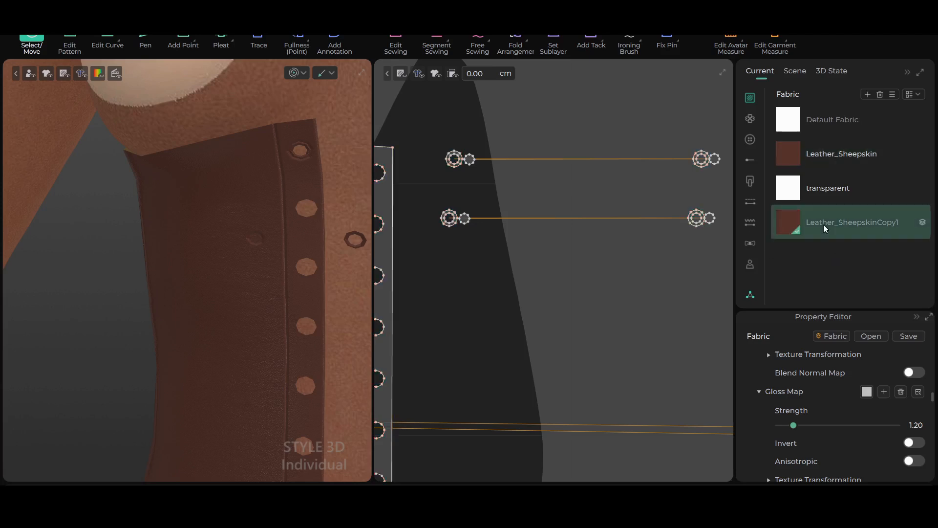
# Set the rendering type of the copied leather fabric to Metal
pyautogui.scroll(-3, 930, 399)
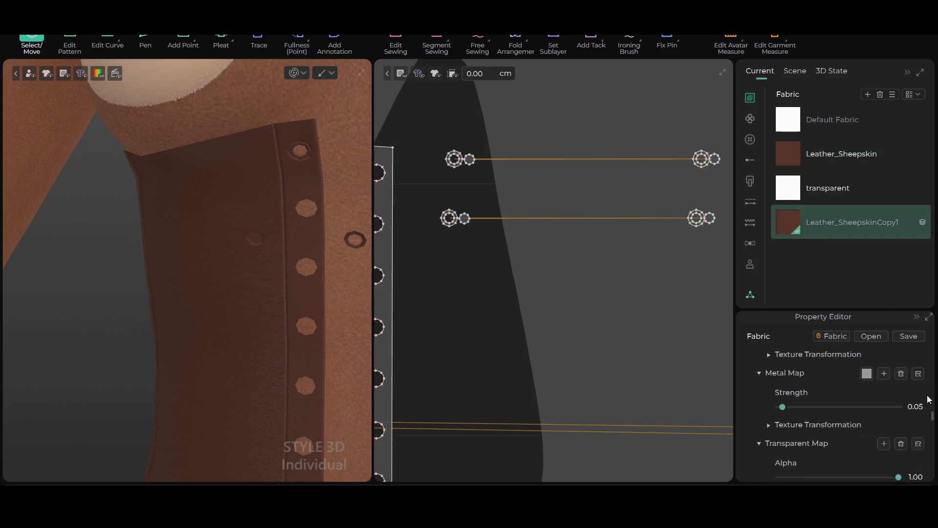
pyautogui.scroll(2, 900, 397)
pyautogui.scroll(1, 903, 402)
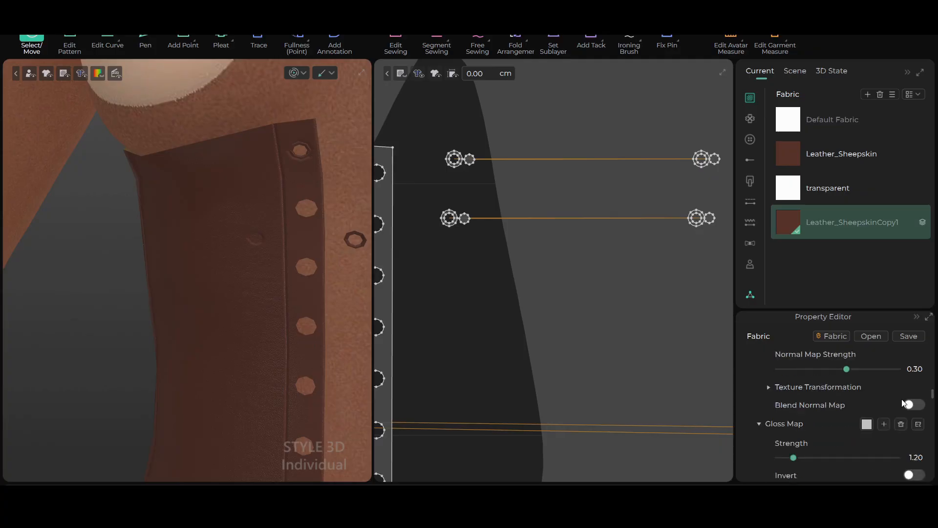
pyautogui.scroll(2, 900, 400)
pyautogui.scroll(2, 890, 426)
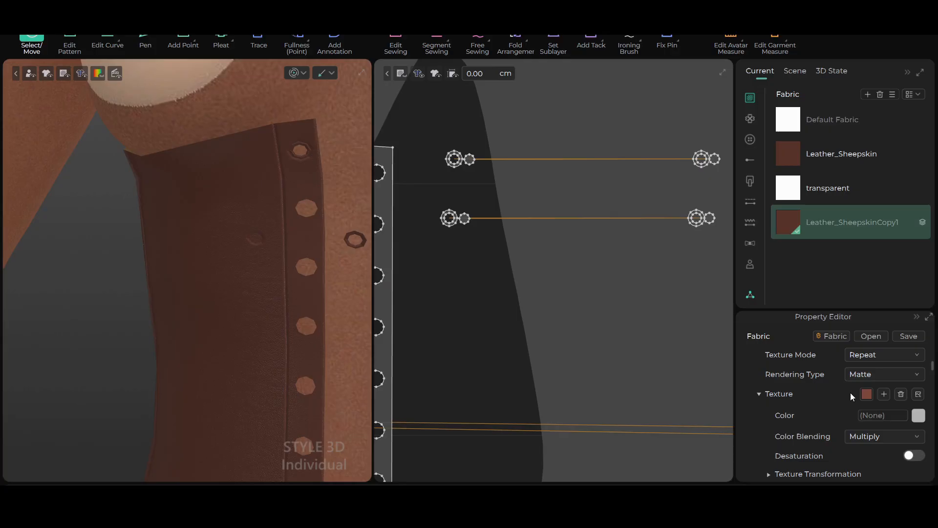
pyautogui.click(917, 377)
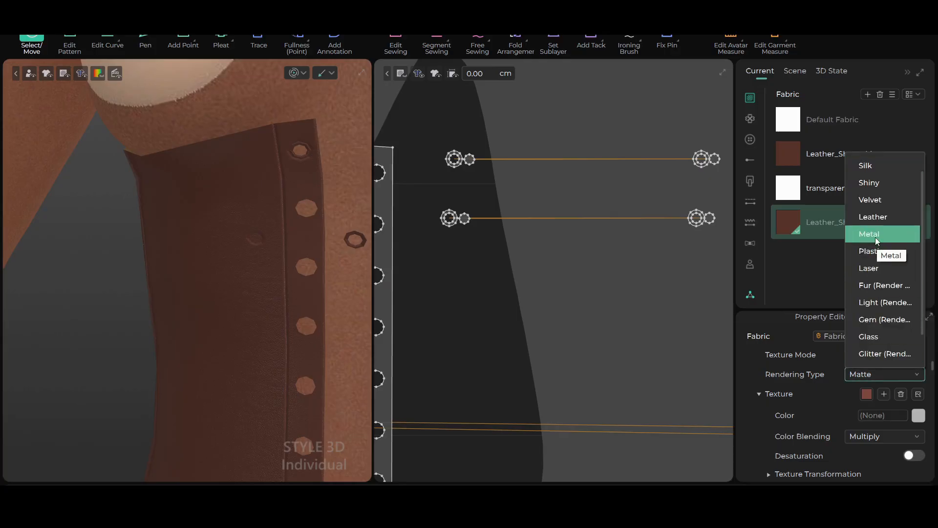
pyautogui.click(876, 234)
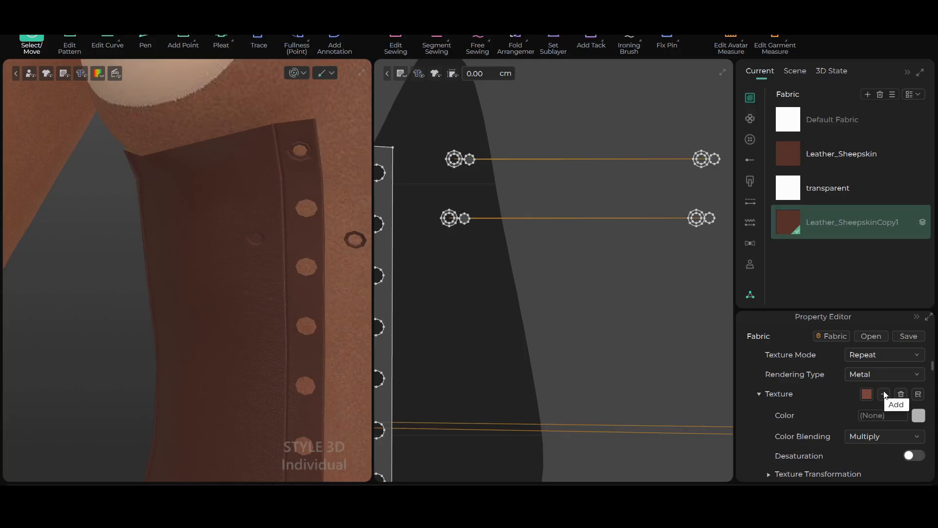
# Apply the copied metal-rendered fabric to the left eyelet ring of the lower pasted set
pyautogui.scroll(3, 576, 232)
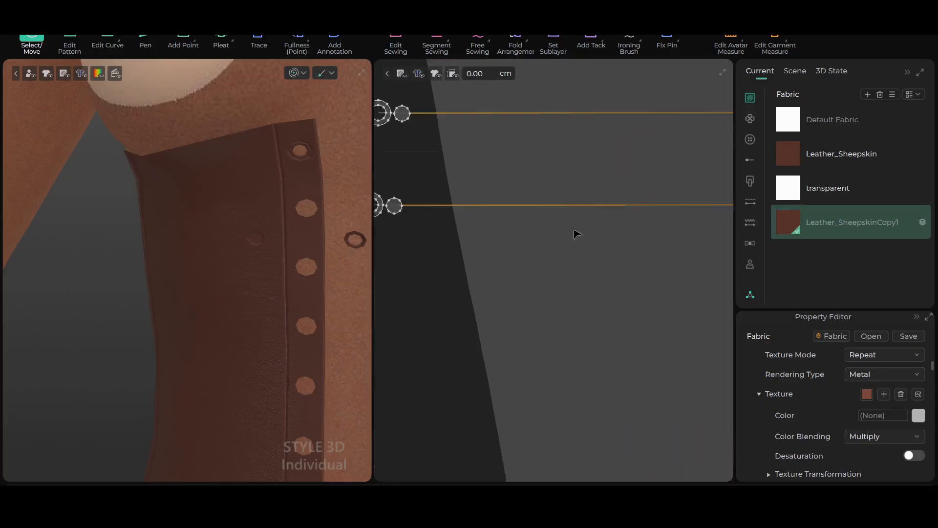
pyautogui.scroll(-5, 527, 270)
pyautogui.scroll(5, 603, 266)
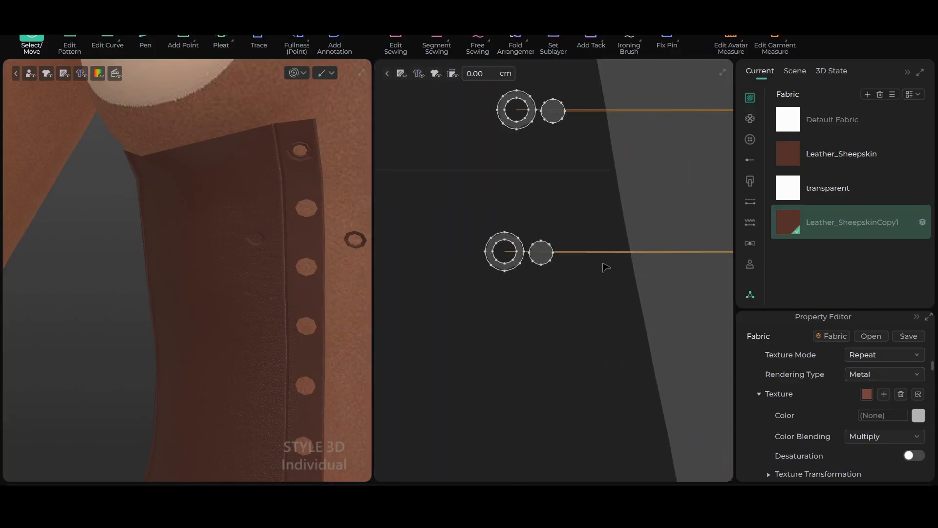
pyautogui.scroll(3, 522, 302)
pyautogui.moveTo(530, 293); pyautogui.dragTo(618, 272, button='middle')
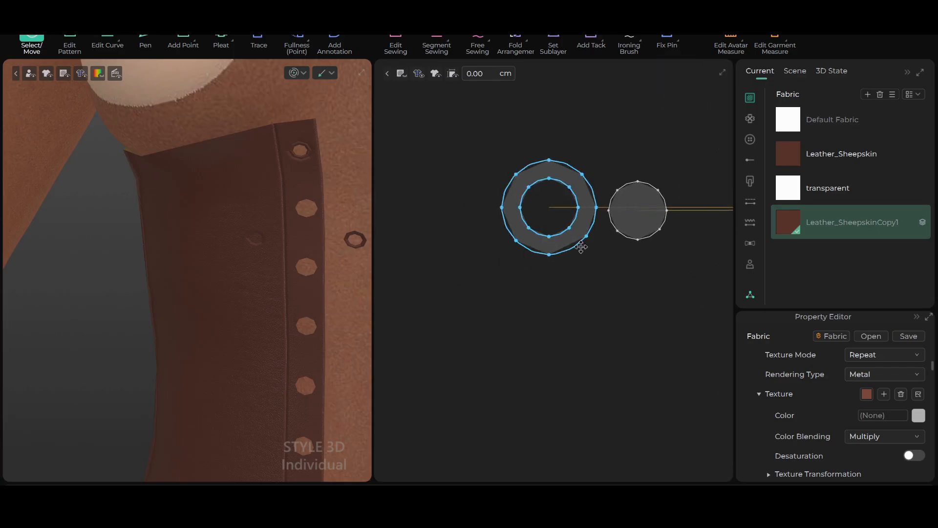
pyautogui.scroll(2, 507, 287)
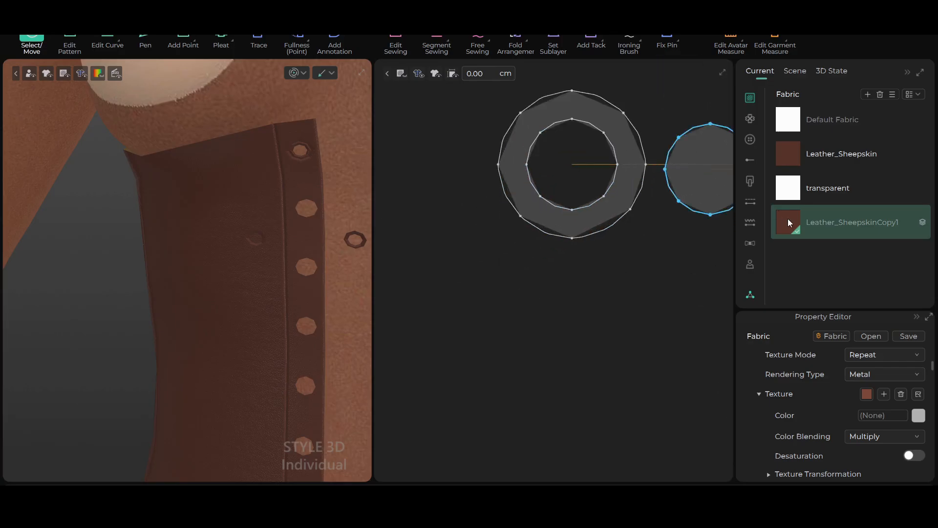
pyautogui.click(520, 188)
pyautogui.scroll(-3, 331, 296)
pyautogui.scroll(6, 343, 275)
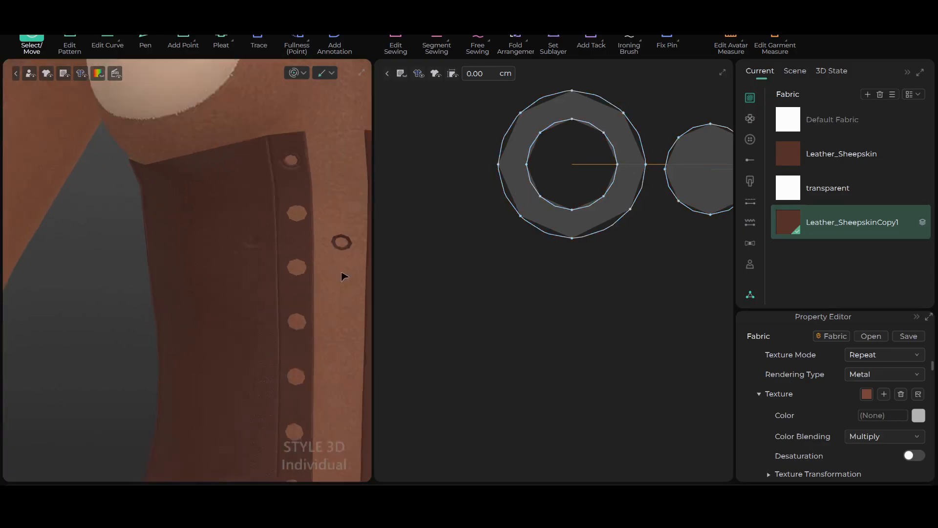
# Set the texture color of the copied fabric to the dark gray 666666, Gray 2
pyautogui.moveTo(337, 277); pyautogui.dragTo(222, 291, button='middle')
pyautogui.scroll(2, 271, 286)
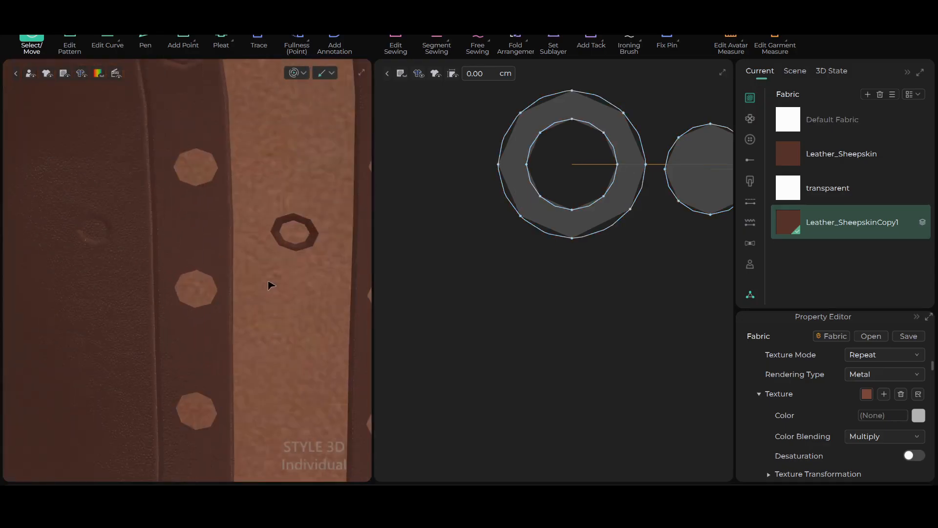
pyautogui.scroll(-8, 271, 285)
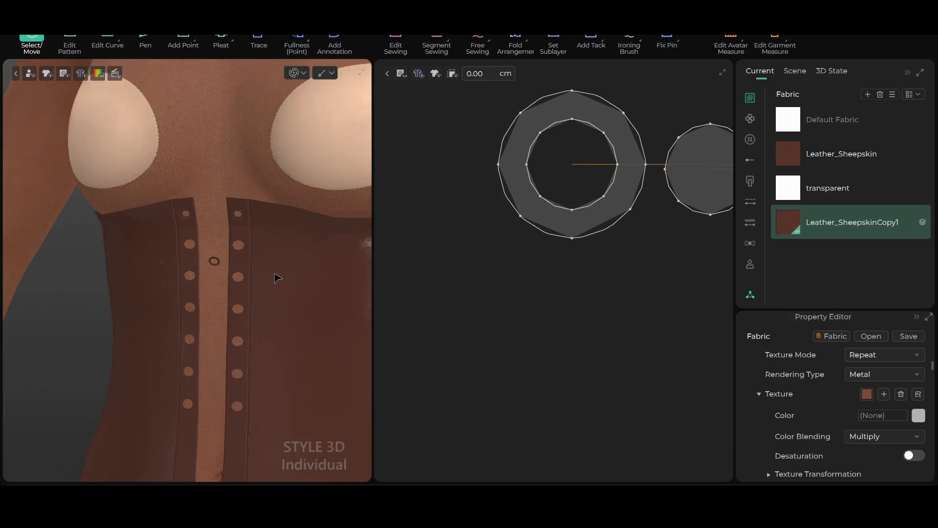
pyautogui.scroll(-4, 553, 291)
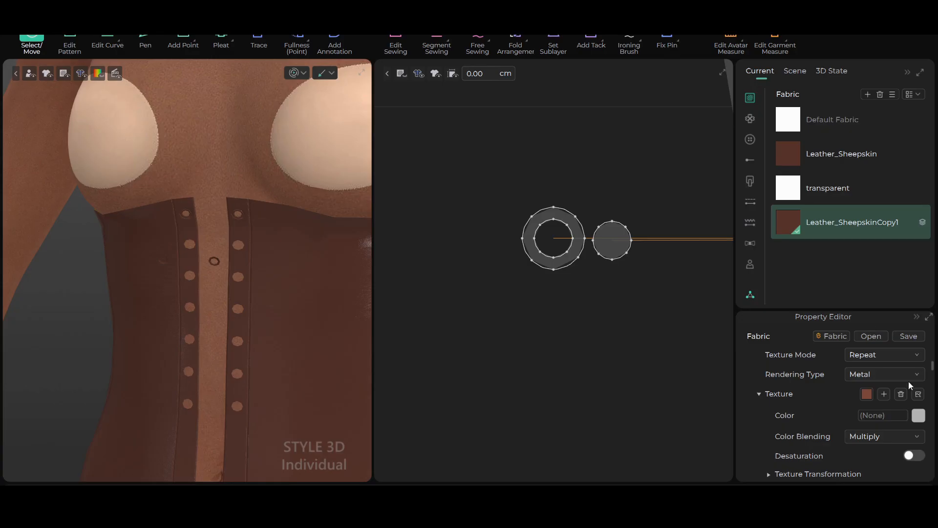
pyautogui.click(919, 416)
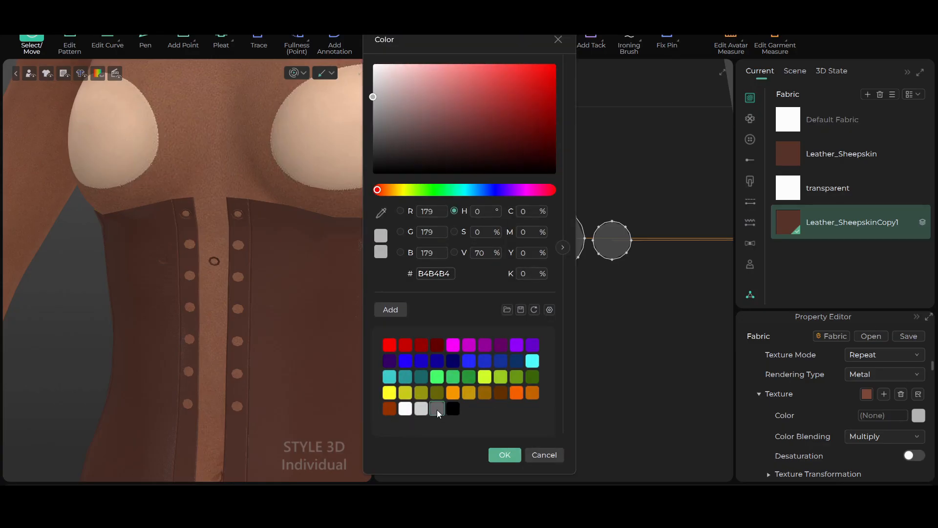
pyautogui.click(437, 410)
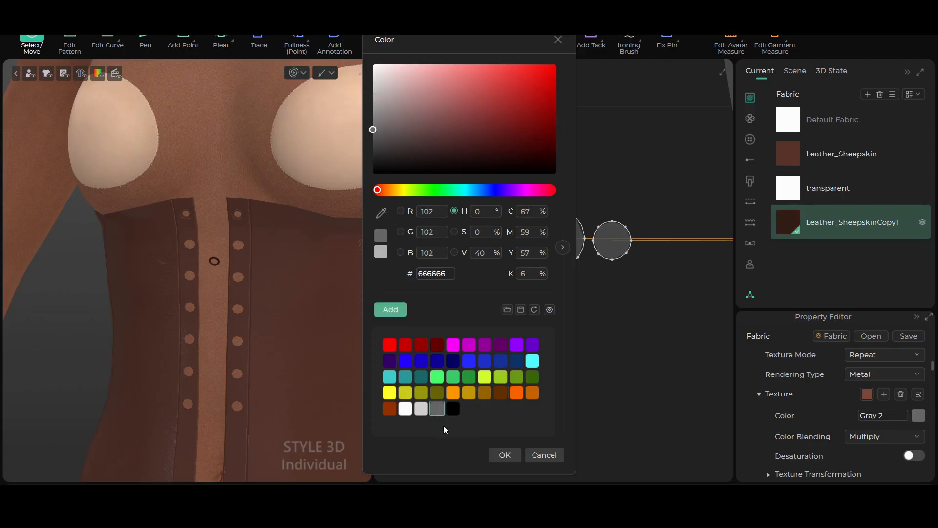
pyautogui.click(508, 452)
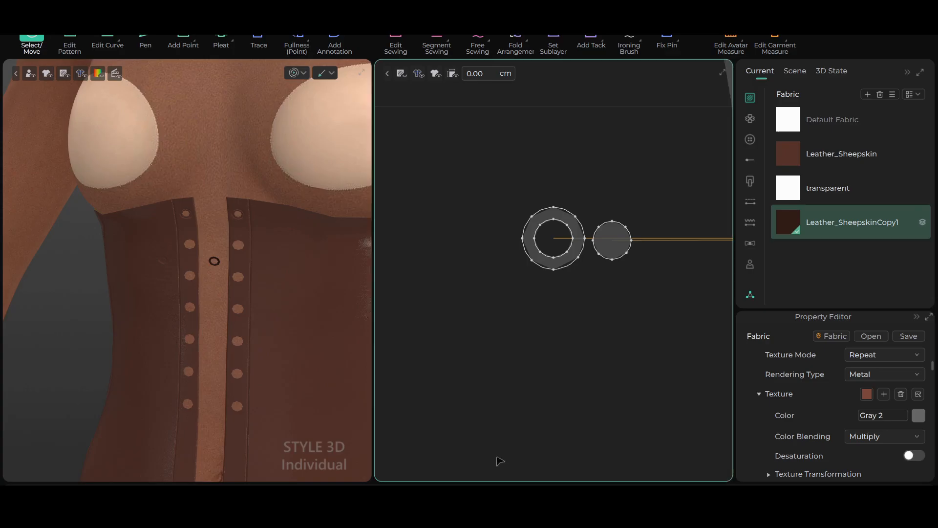
# Raise the gloss map strength of the copied fabric to 6.81
pyautogui.scroll(2, 250, 287)
pyautogui.scroll(3, 255, 285)
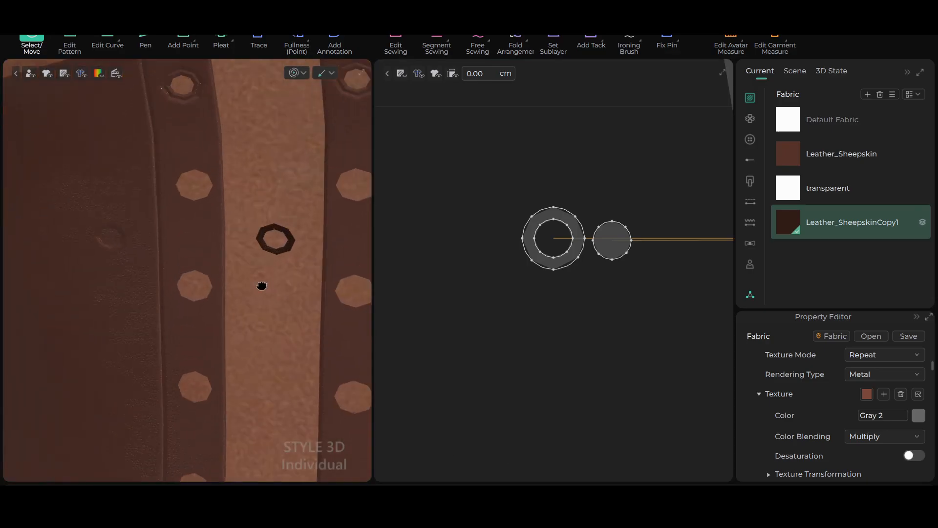
pyautogui.moveTo(262, 285); pyautogui.dragTo(218, 273, button='middle')
pyautogui.scroll(3, 224, 230)
pyautogui.scroll(-4, 205, 229)
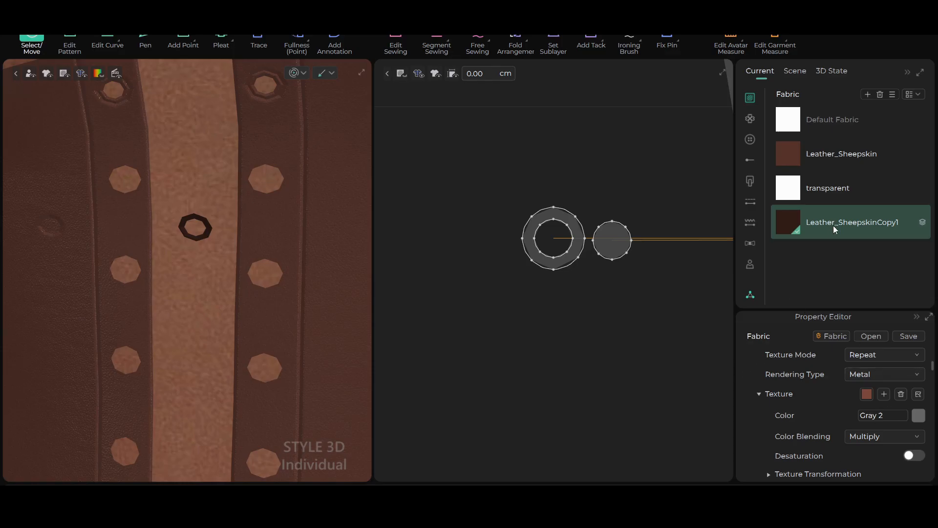
pyautogui.scroll(2, 770, 360)
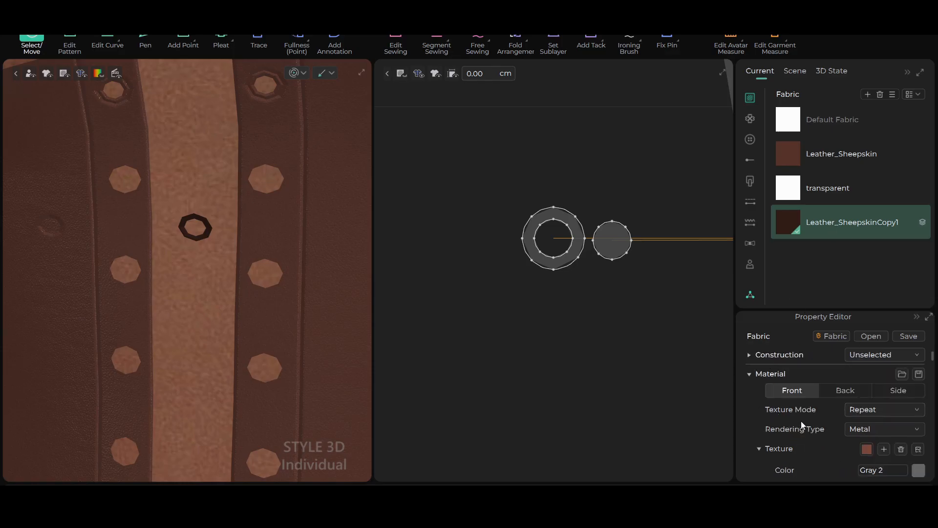
pyautogui.scroll(2, 802, 421)
pyautogui.scroll(-6, 805, 388)
pyautogui.scroll(-8, 805, 389)
pyautogui.scroll(-4, 797, 410)
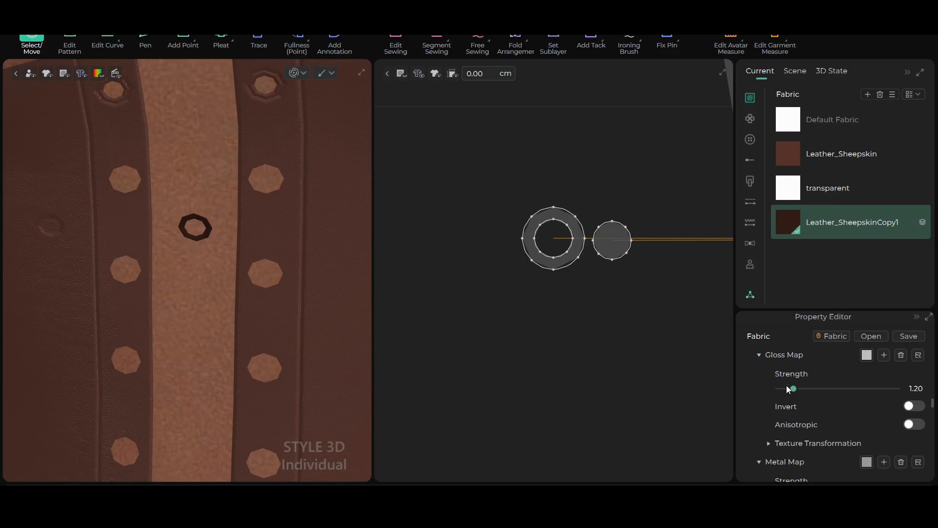
pyautogui.moveTo(793, 388); pyautogui.dragTo(854, 382)
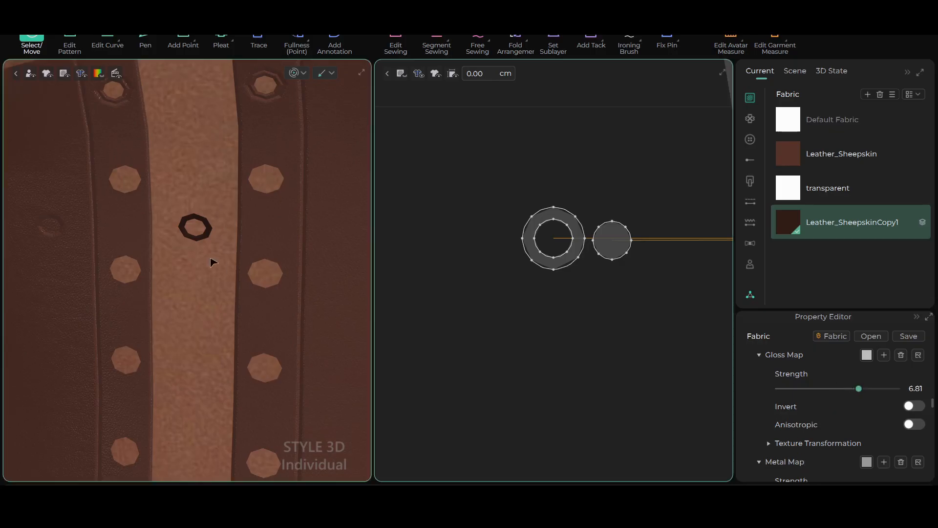
# Examine the eyelet ring's gloss and color on the avatar against the leather corset from near and far
pyautogui.scroll(2, 217, 260)
pyautogui.scroll(-4, 232, 215)
pyautogui.scroll(-4, 239, 237)
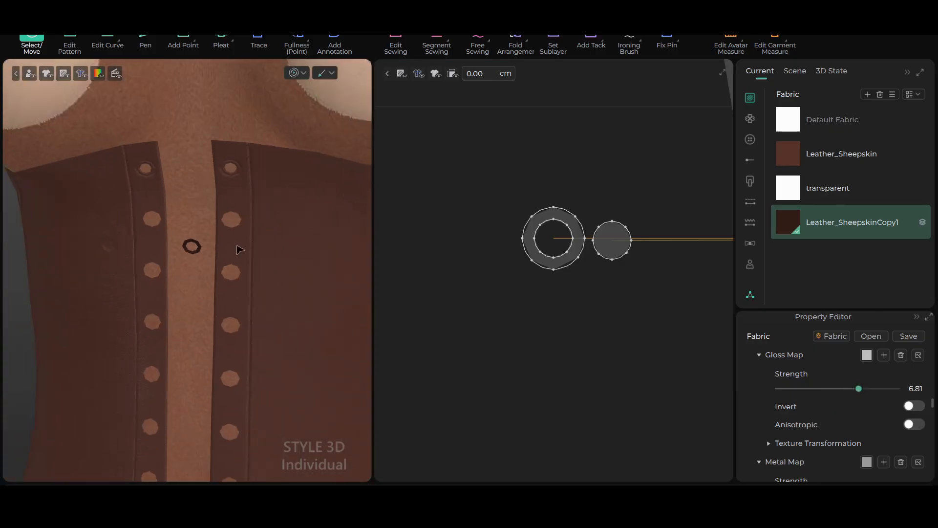
pyautogui.scroll(-5, 567, 280)
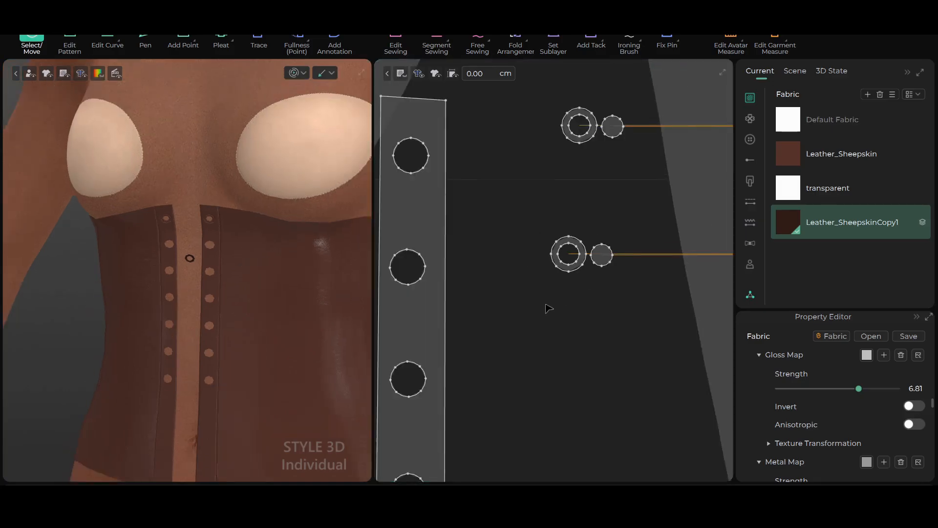
pyautogui.scroll(2, 171, 273)
pyautogui.scroll(3, 186, 266)
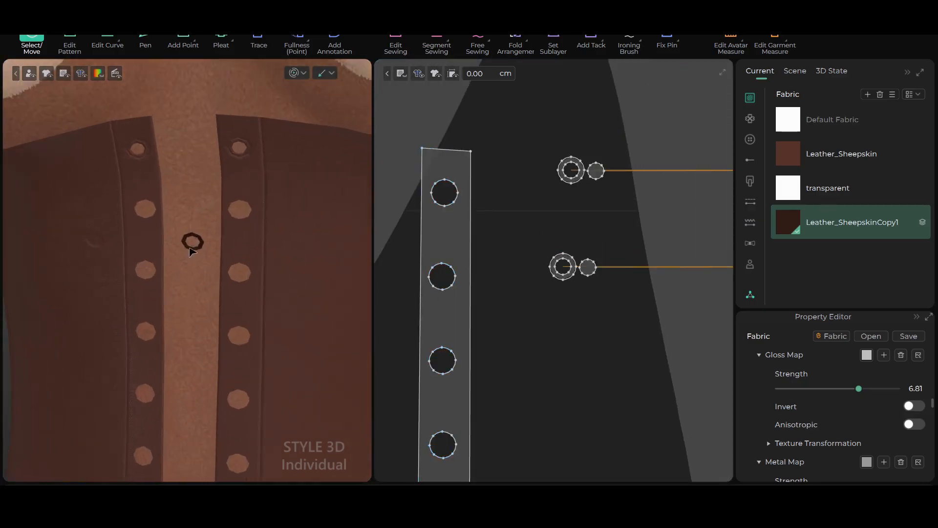
pyautogui.scroll(2, 250, 285)
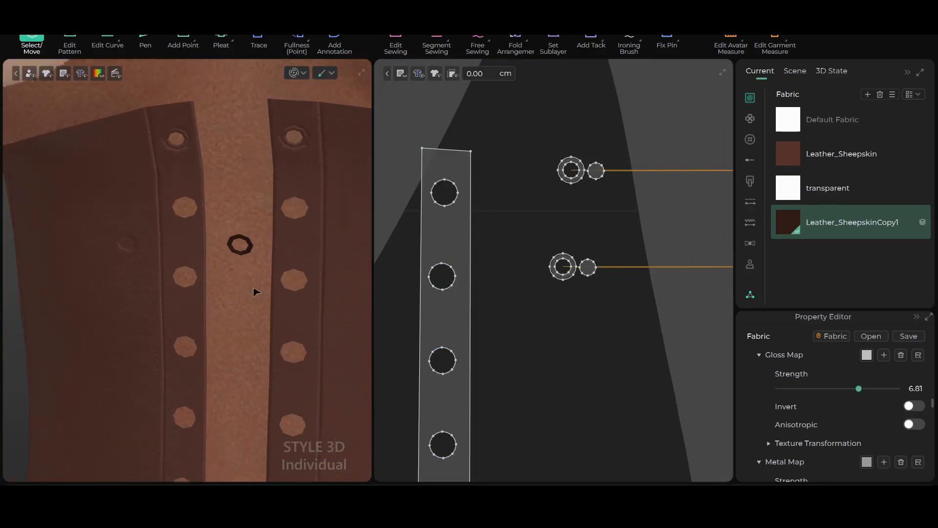
# Move the lower eyelet set sideways on the avatar so its rings lie over the front strips
pyautogui.scroll(2, 188, 273)
pyautogui.moveTo(164, 305); pyautogui.dragTo(125, 316, button='right')
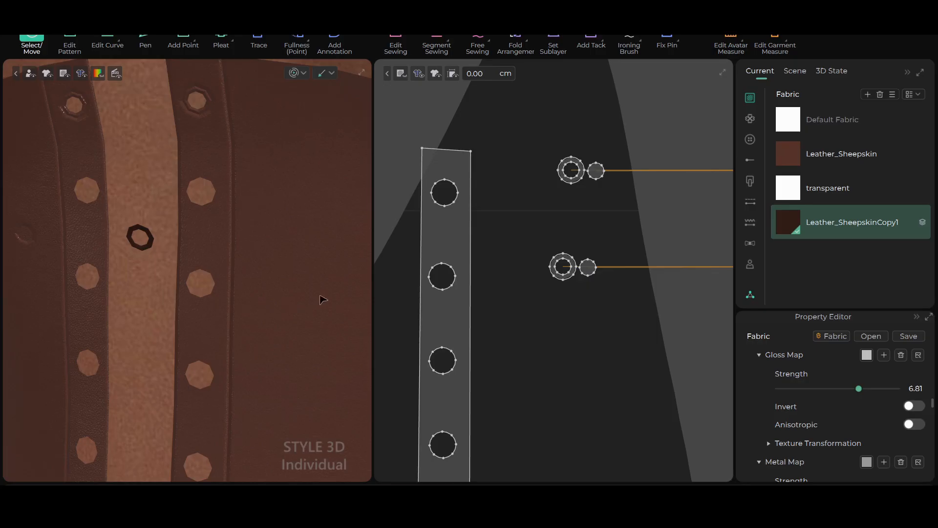
pyautogui.scroll(-6, 562, 244)
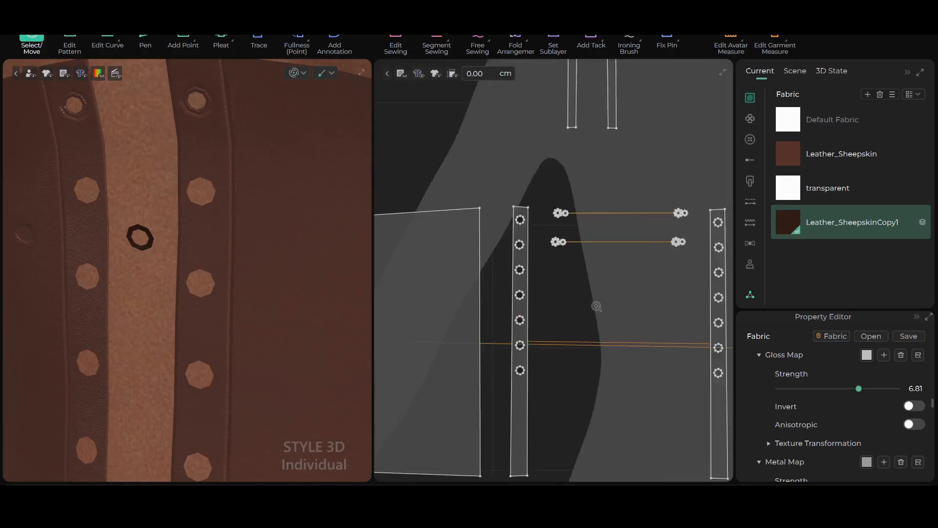
pyautogui.scroll(2, 596, 306)
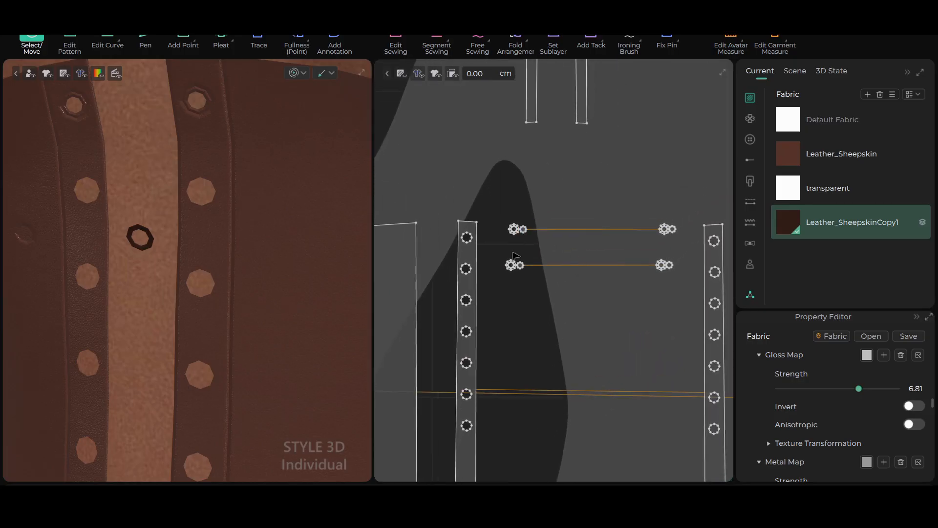
pyautogui.moveTo(508, 252); pyautogui.dragTo(686, 290)
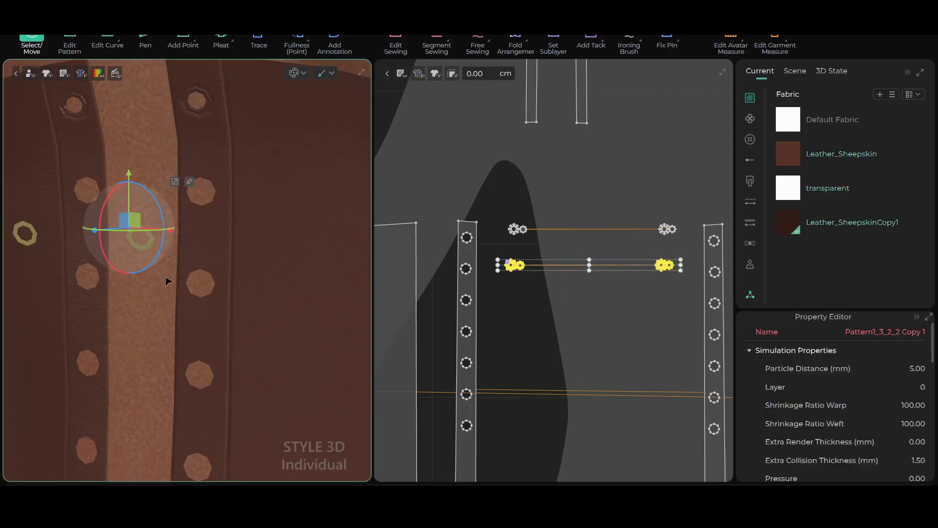
pyautogui.scroll(-2, 171, 270)
pyautogui.moveTo(251, 298); pyautogui.dragTo(342, 293, button='right')
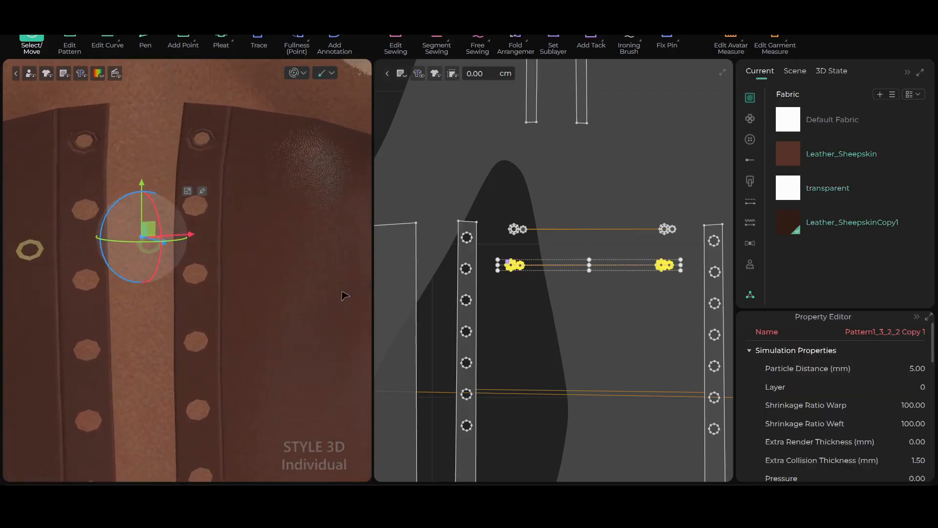
pyautogui.moveTo(156, 232); pyautogui.dragTo(217, 226)
pyautogui.click(486, 142)
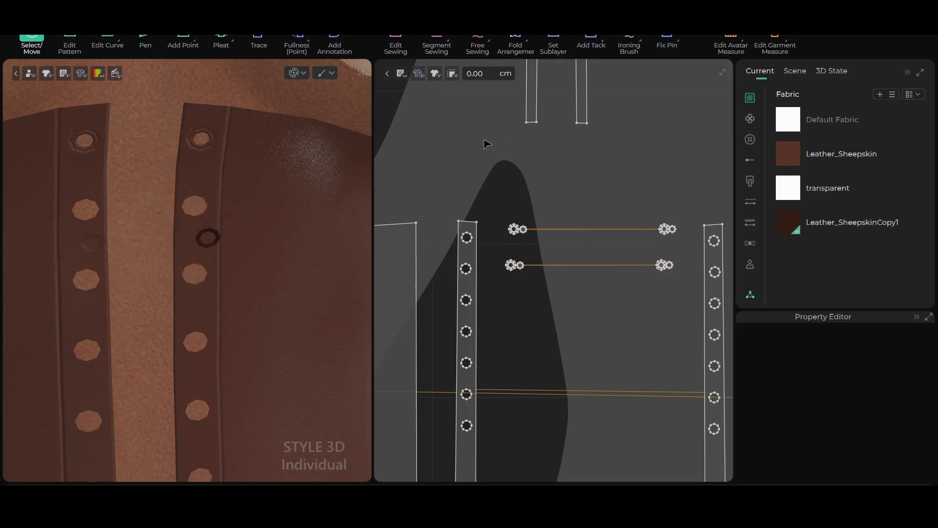
# Examine which flat ring pattern of the lower set corresponds to each eyelet ring on the avatar
pyautogui.scroll(3, 306, 312)
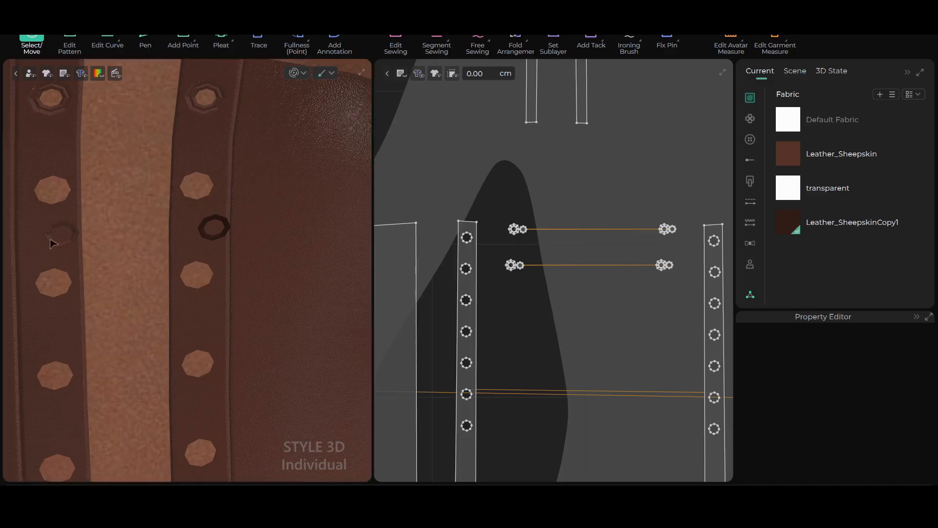
pyautogui.scroll(2, 527, 311)
pyautogui.scroll(2, 521, 294)
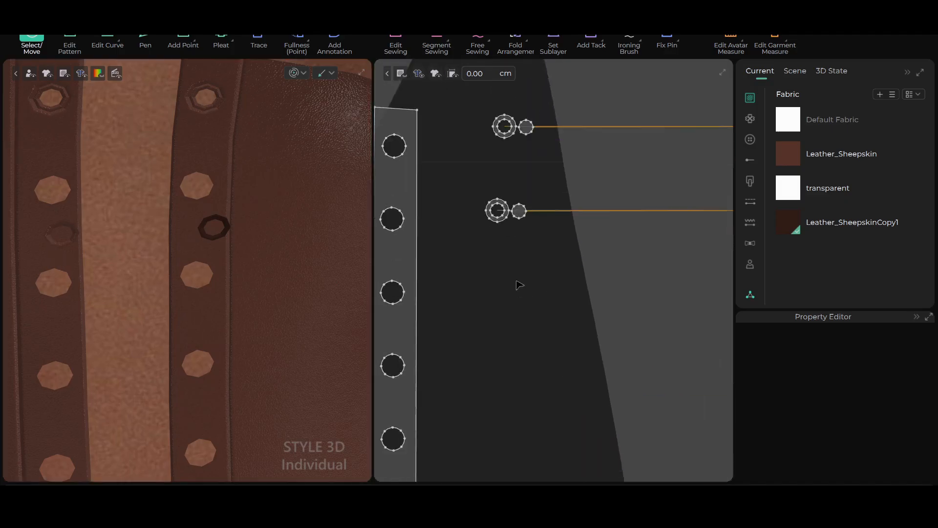
pyautogui.moveTo(517, 283); pyautogui.dragTo(474, 318, button='middle')
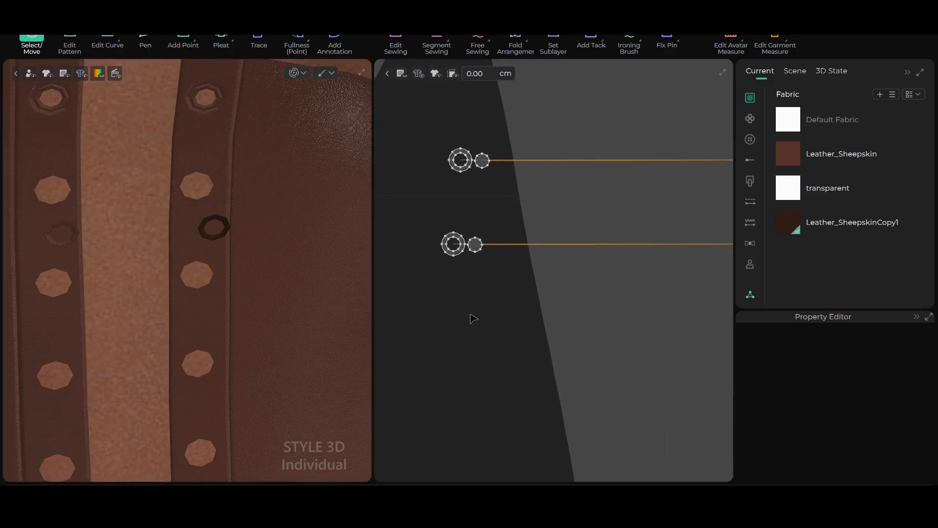
pyautogui.click(70, 238)
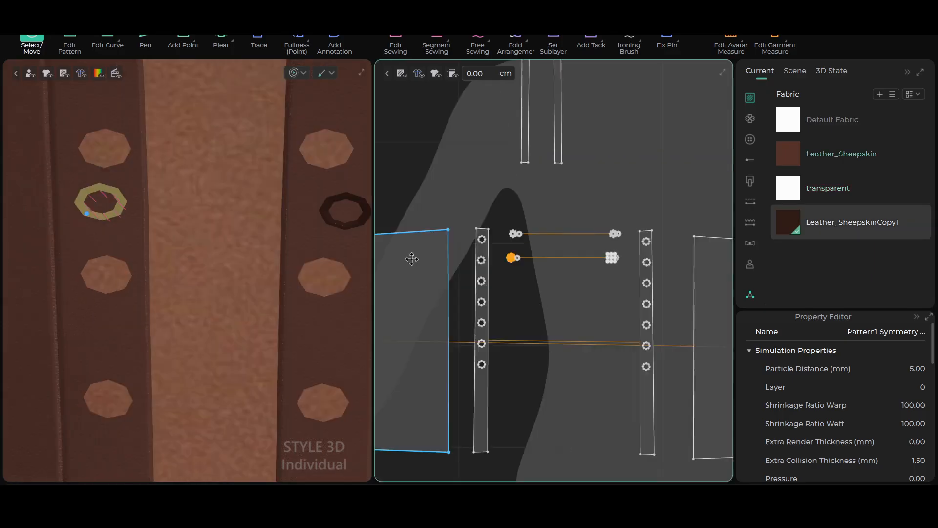
pyautogui.scroll(5, 520, 268)
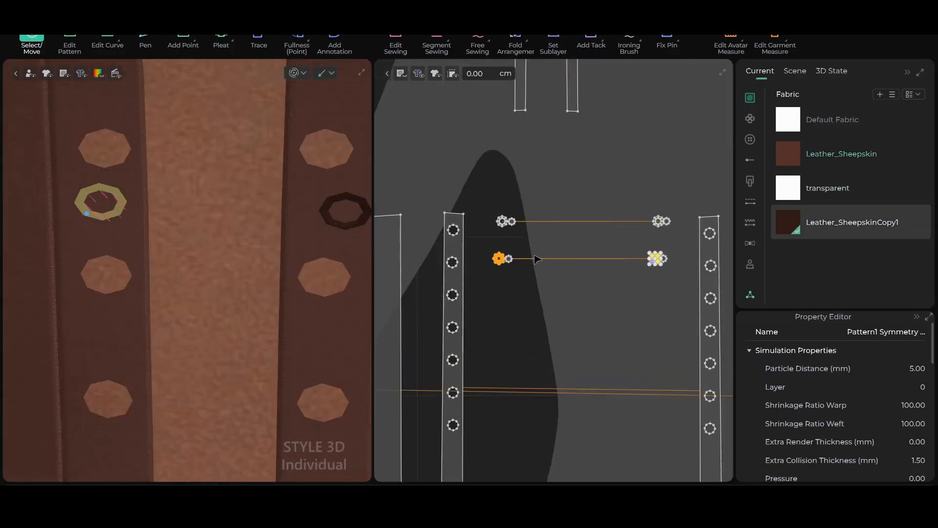
pyautogui.moveTo(498, 285); pyautogui.dragTo(509, 316, button='middle')
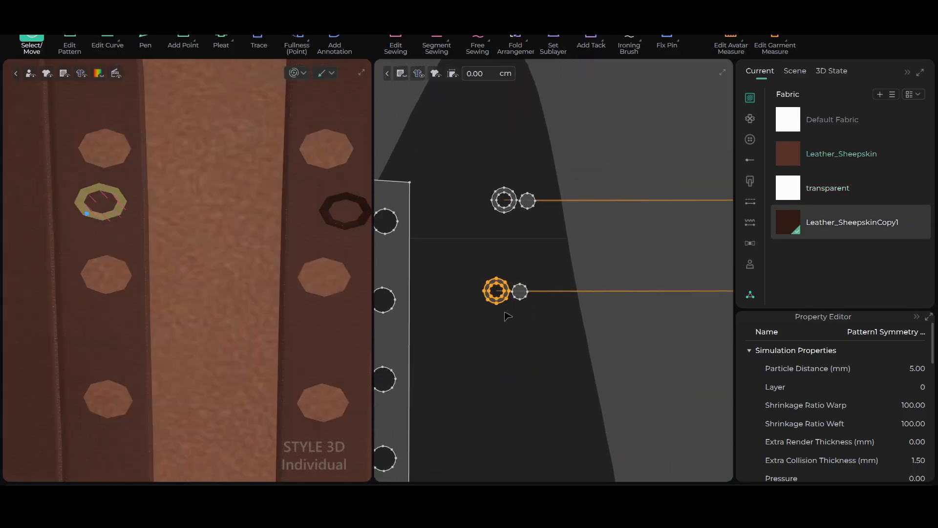
pyautogui.scroll(-6, 596, 315)
pyautogui.moveTo(577, 335); pyautogui.dragTo(434, 308, button='middle')
pyautogui.scroll(7, 566, 335)
pyautogui.moveTo(548, 319); pyautogui.dragTo(499, 396, button='middle')
pyautogui.scroll(-3, 498, 396)
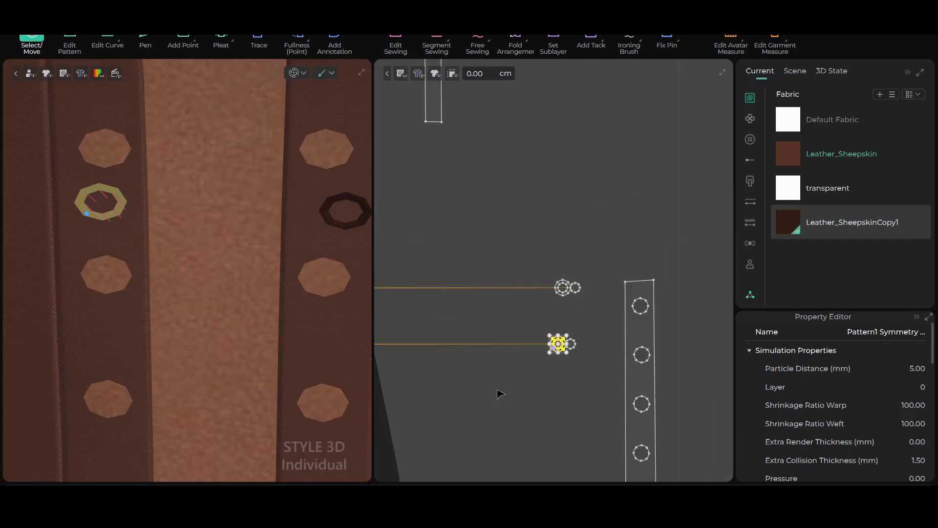
pyautogui.click(353, 228)
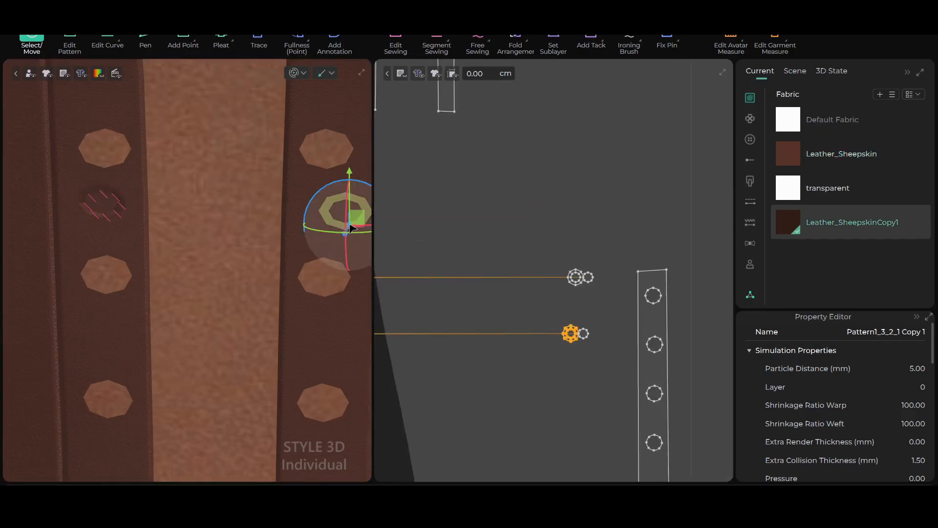
pyautogui.scroll(-3, 511, 314)
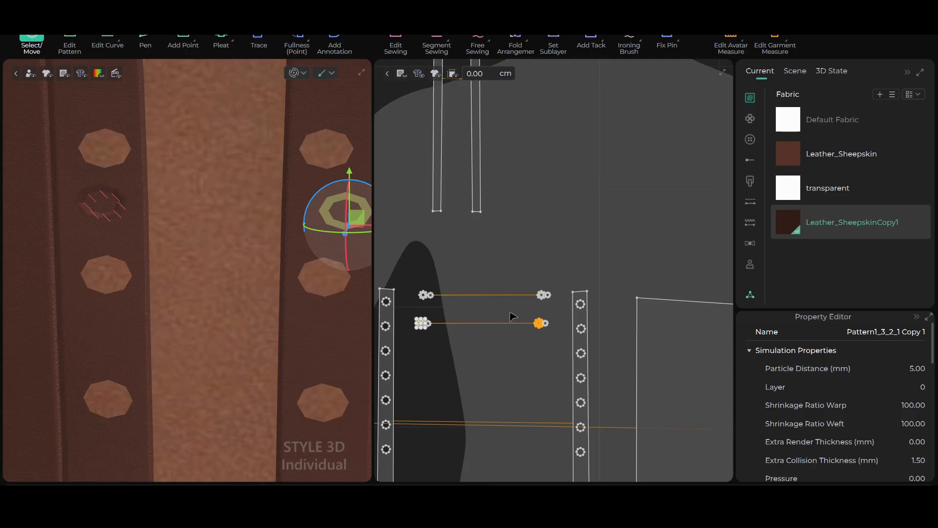
pyautogui.moveTo(511, 317); pyautogui.dragTo(634, 289, button='middle')
pyautogui.scroll(7, 550, 324)
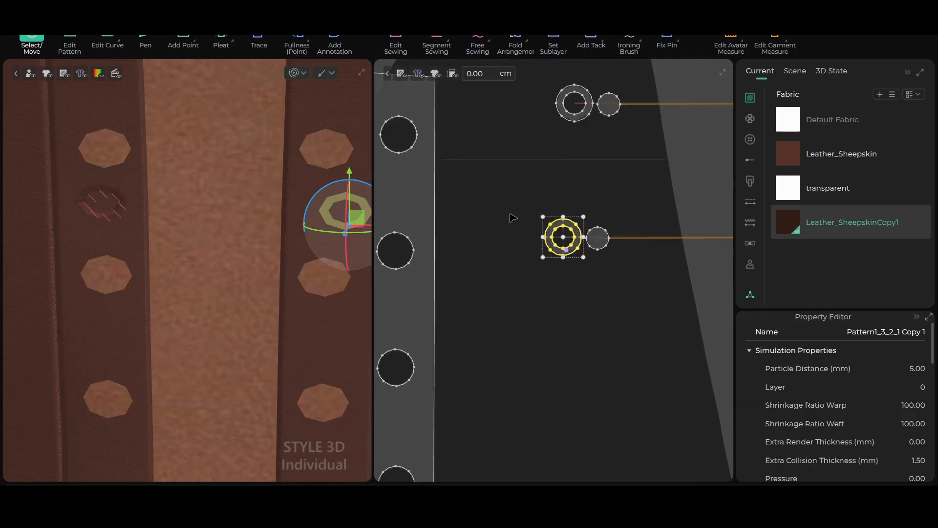
# Apply the Leather_SheepskinCopy1 fabric to the lower set's remaining leather-colored eyelet ring
pyautogui.click(97, 223)
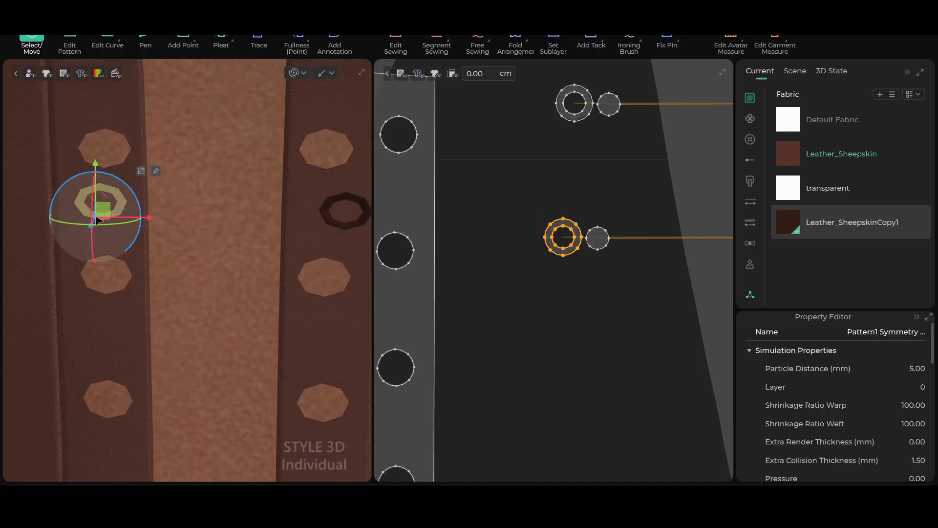
pyautogui.scroll(6, 593, 289)
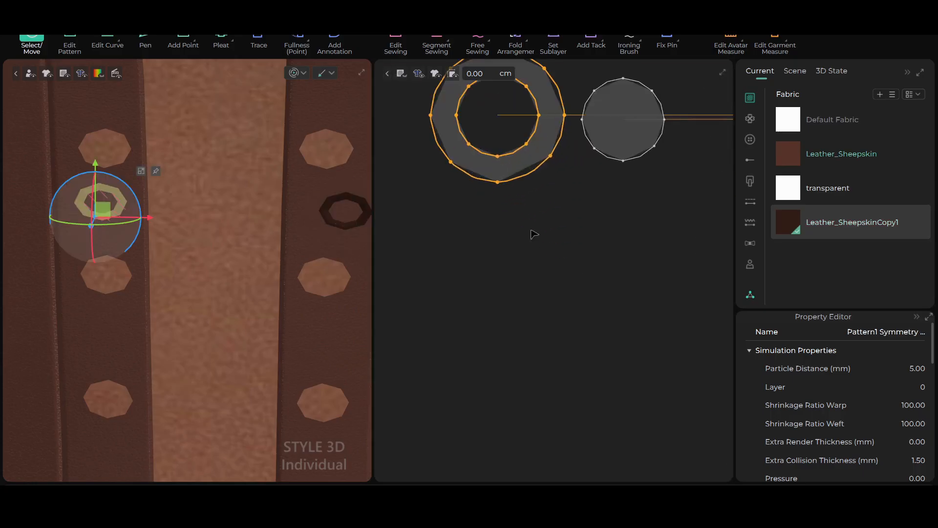
pyautogui.moveTo(532, 231); pyautogui.dragTo(592, 380, button='middle')
pyautogui.click(576, 326)
pyautogui.scroll(4, 582, 335)
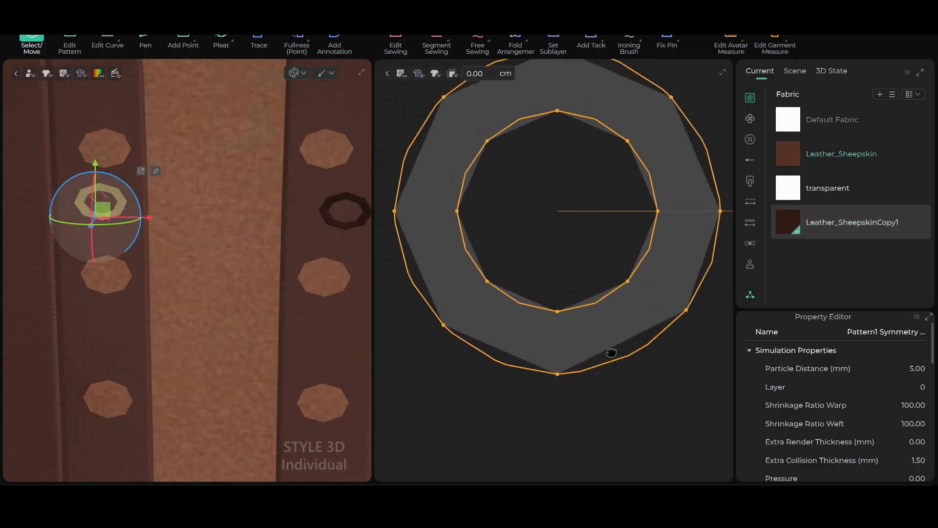
pyautogui.click(778, 227)
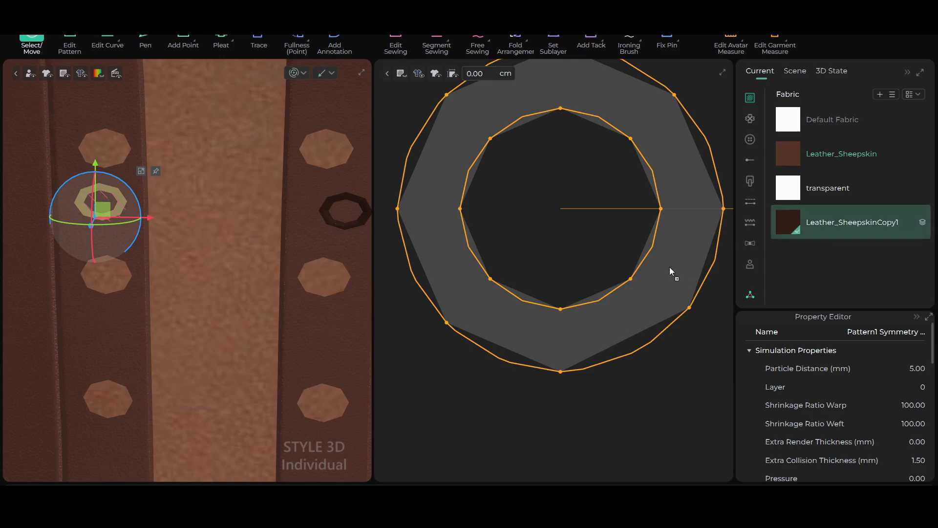
pyautogui.moveTo(669, 267); pyautogui.dragTo(670, 266)
pyautogui.scroll(-3, 152, 346)
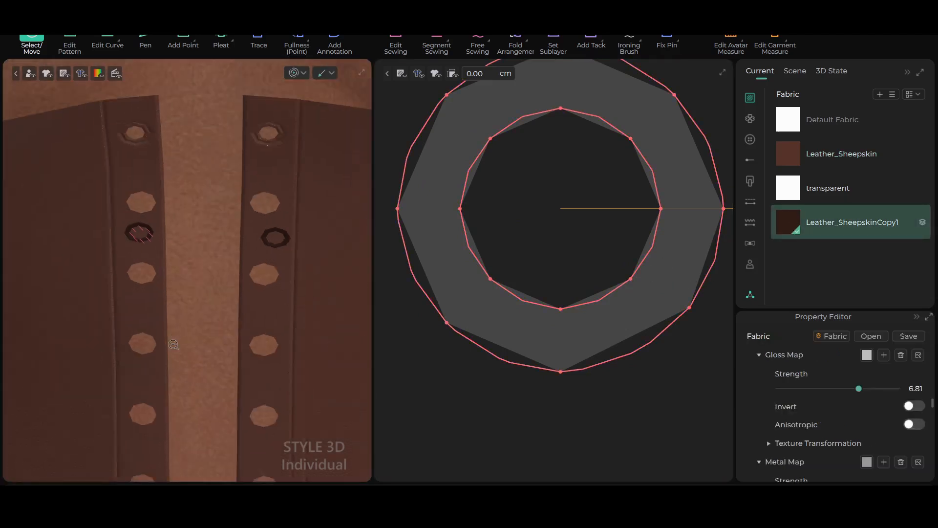
pyautogui.scroll(-5, 546, 339)
# Compare the lower eyelet ring with the second hole of the left front strip in the flat pattern
pyautogui.scroll(-3, 548, 342)
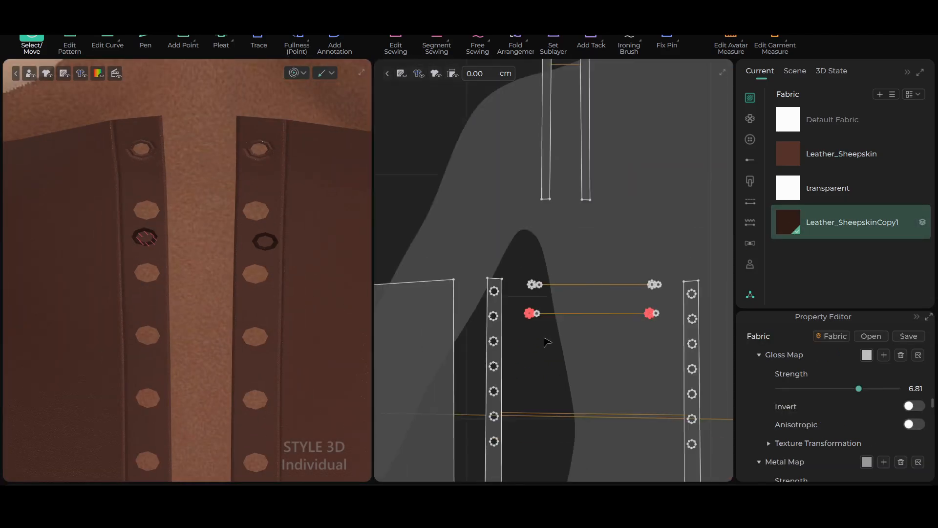
pyautogui.scroll(2, 548, 342)
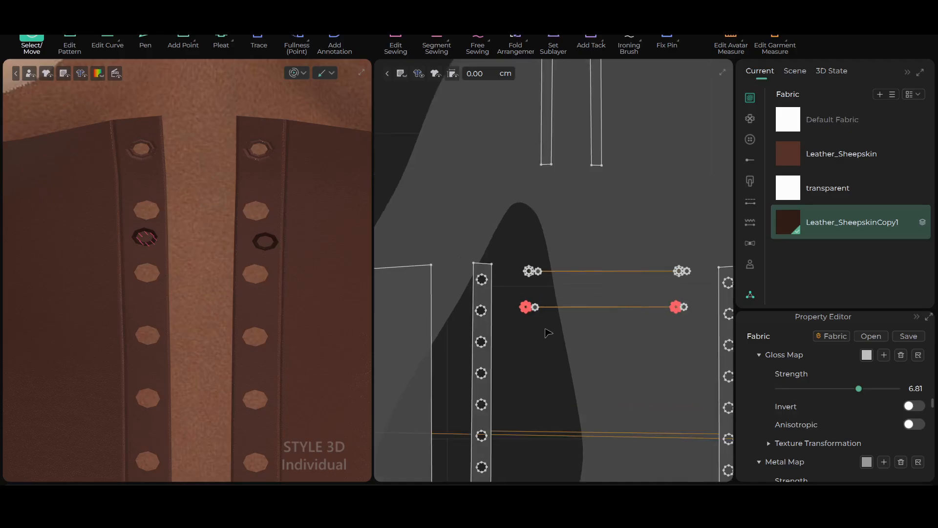
pyautogui.scroll(1, 560, 298)
pyautogui.scroll(-1, 545, 332)
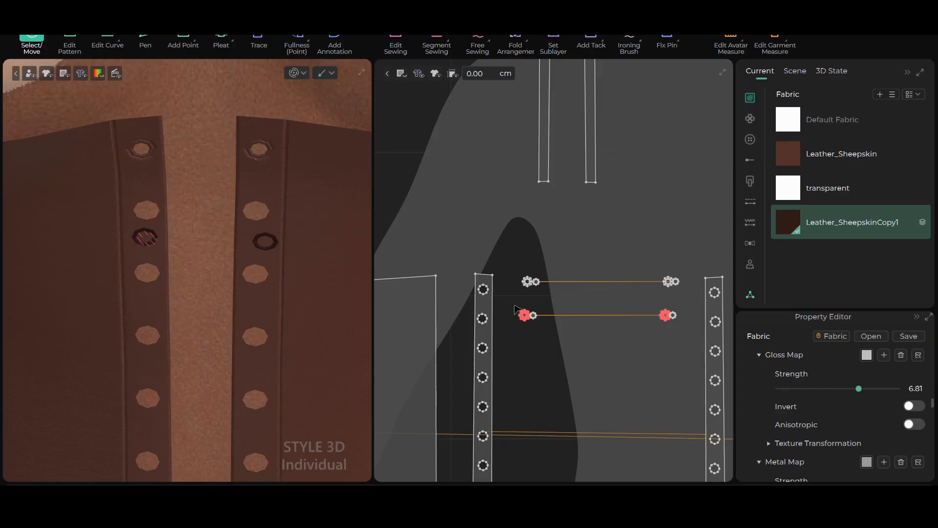
pyautogui.scroll(1, 514, 310)
pyautogui.scroll(1, 548, 336)
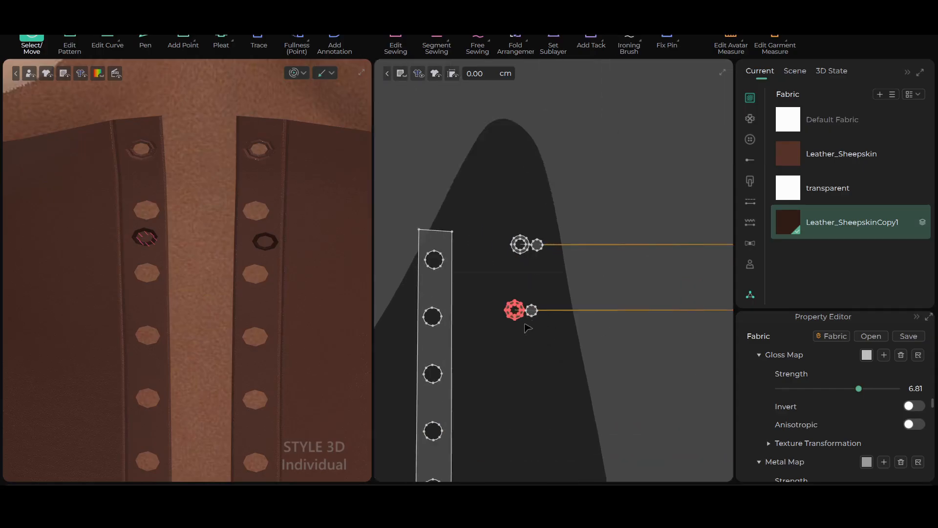
pyautogui.moveTo(528, 324); pyautogui.dragTo(605, 324, button='middle')
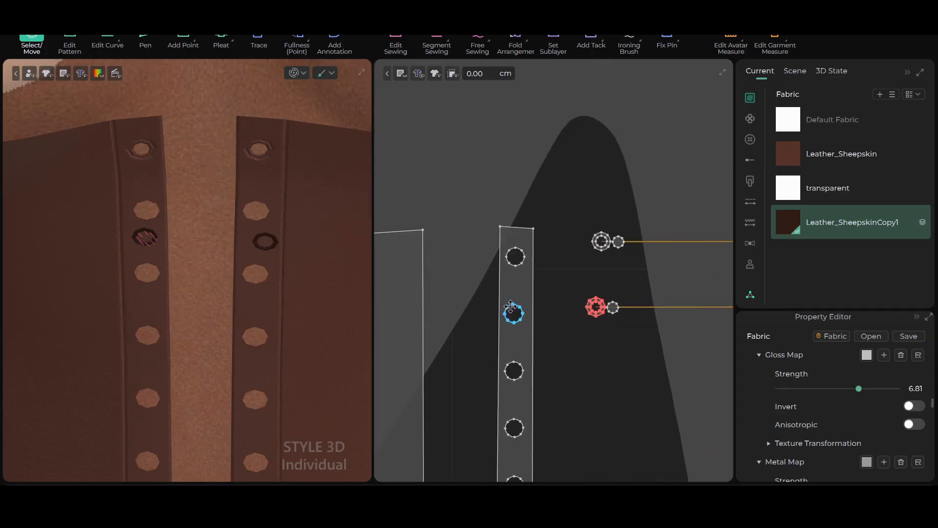
pyautogui.scroll(3, 559, 318)
pyautogui.moveTo(590, 326); pyautogui.dragTo(536, 320, button='middle')
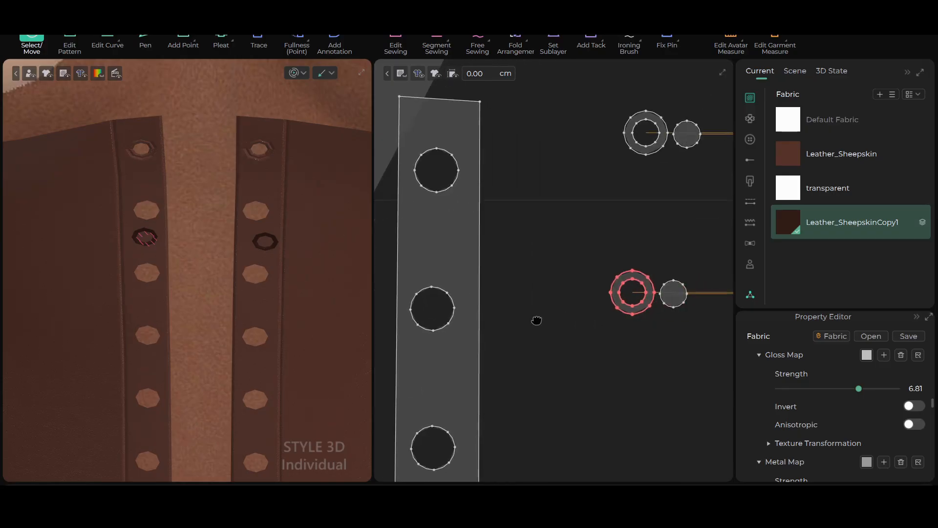
pyautogui.scroll(2, 629, 273)
pyautogui.scroll(-2, 629, 274)
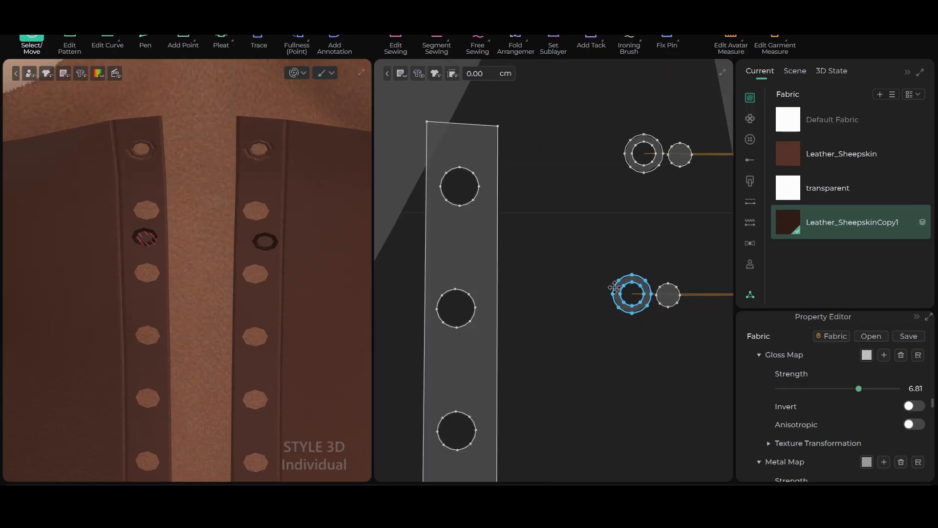
pyautogui.click(484, 298)
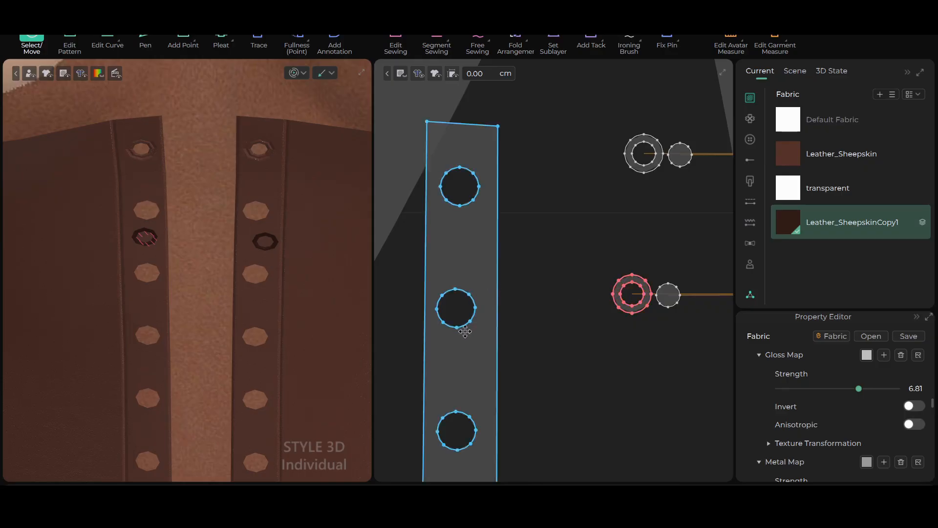
pyautogui.click(455, 306)
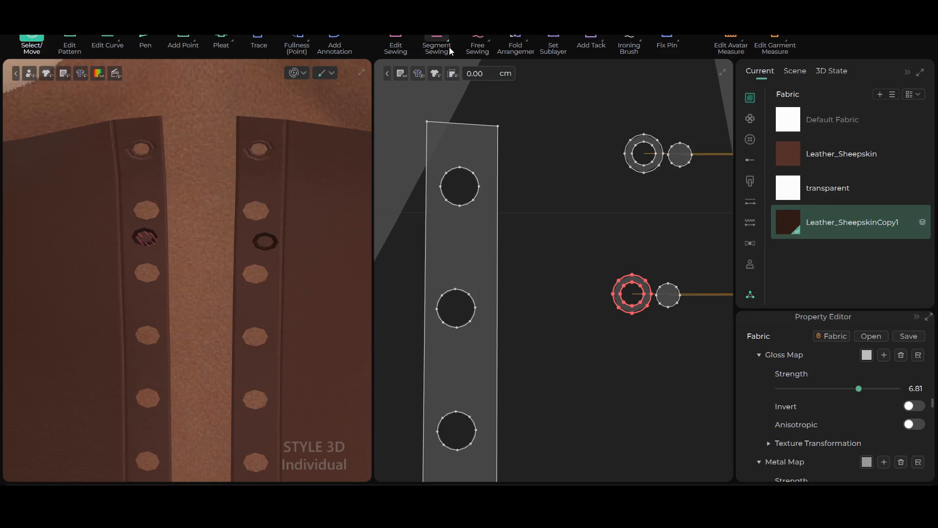
# Sew the outer edge of the lower set's left eyelet ring to the second hole of the left front strip using M:N Free Sewing
pyautogui.click(490, 43)
pyautogui.click(511, 72)
pyautogui.scroll(4, 594, 243)
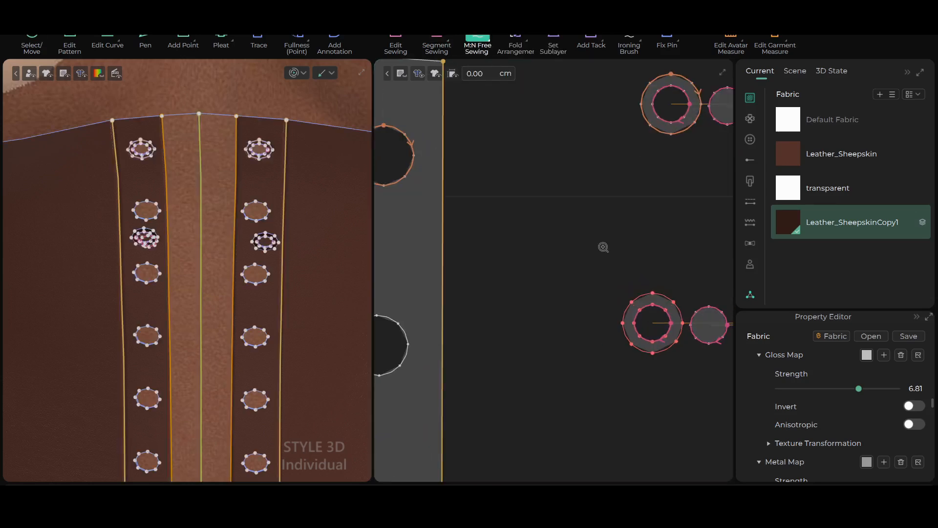
pyautogui.scroll(-5, 597, 243)
pyautogui.moveTo(600, 245); pyautogui.dragTo(619, 166, button='middle')
pyautogui.scroll(2, 572, 215)
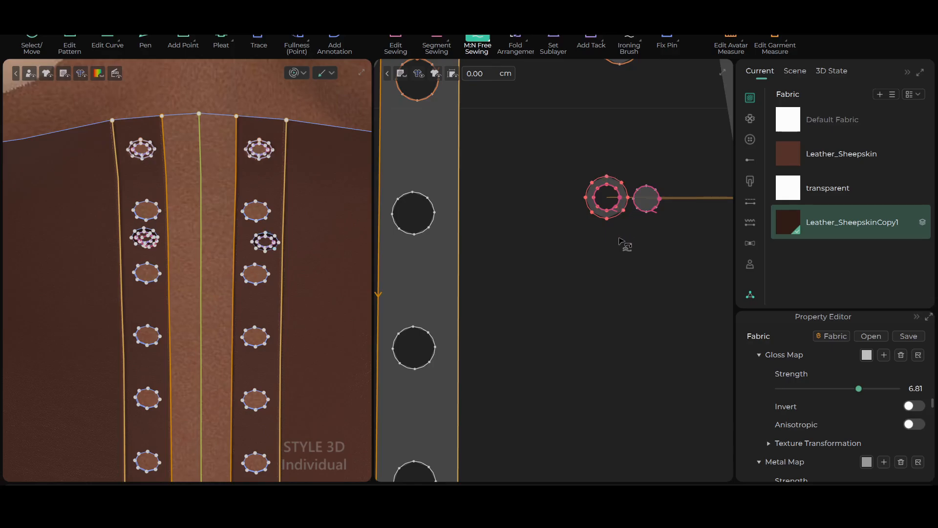
pyautogui.scroll(2, 625, 245)
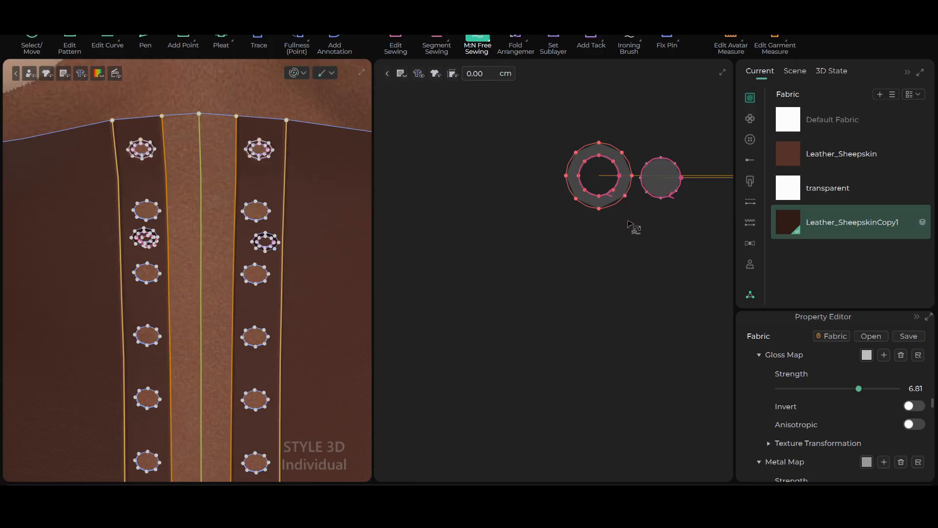
pyautogui.scroll(-1, 631, 226)
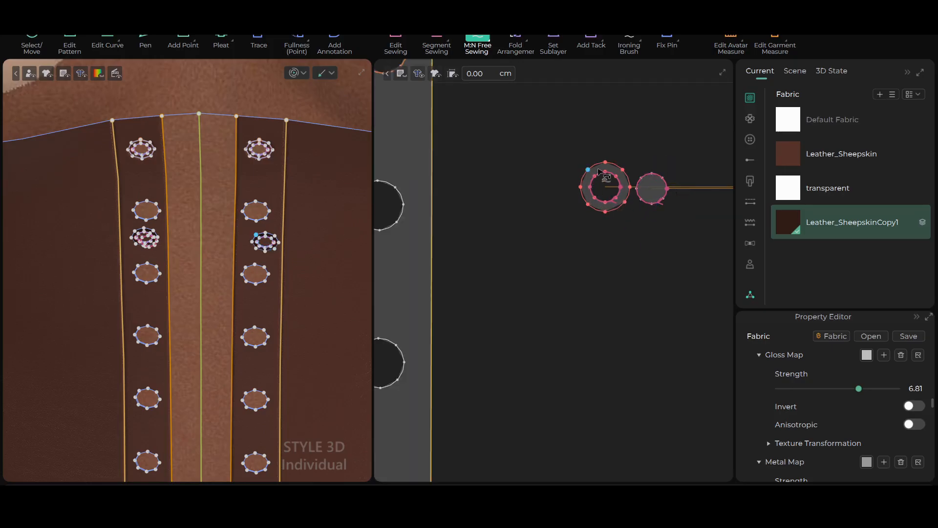
pyautogui.scroll(2, 595, 250)
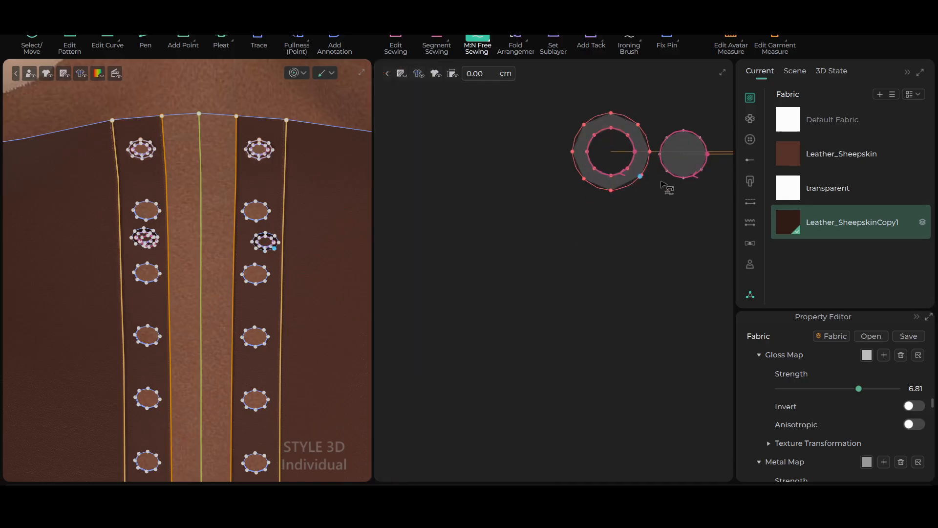
pyautogui.scroll(-1, 685, 207)
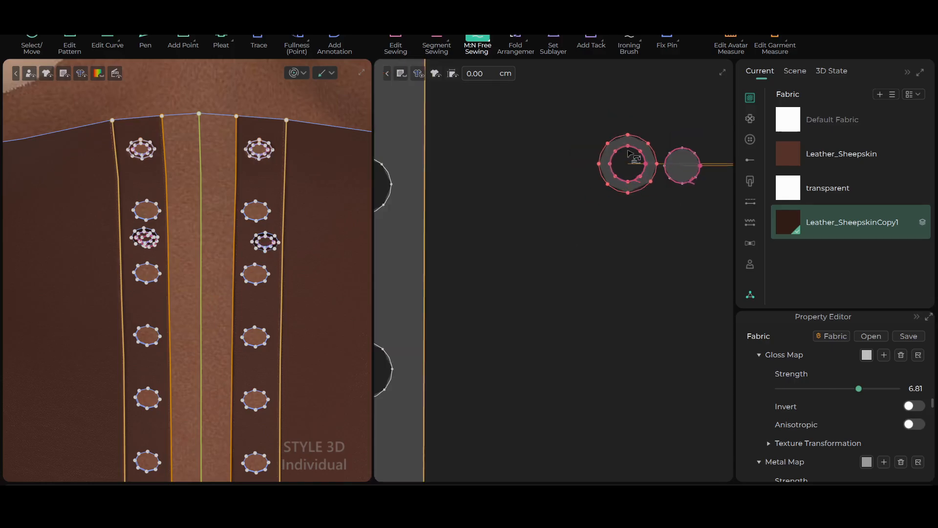
pyautogui.scroll(-1, 596, 202)
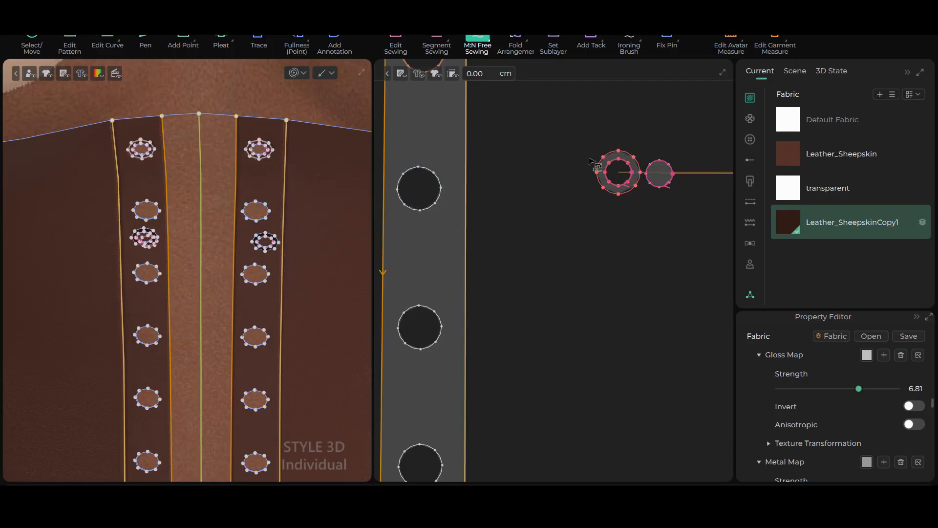
pyautogui.click(618, 151)
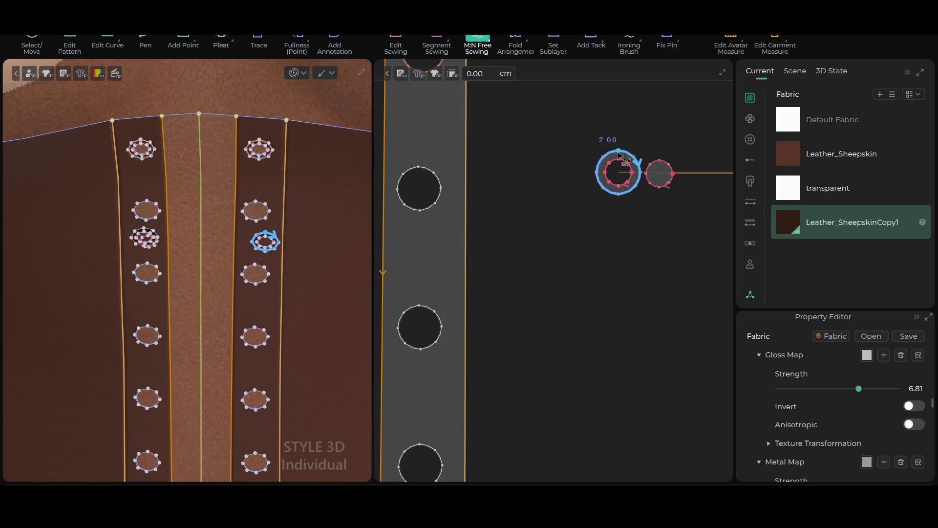
pyautogui.click(419, 167)
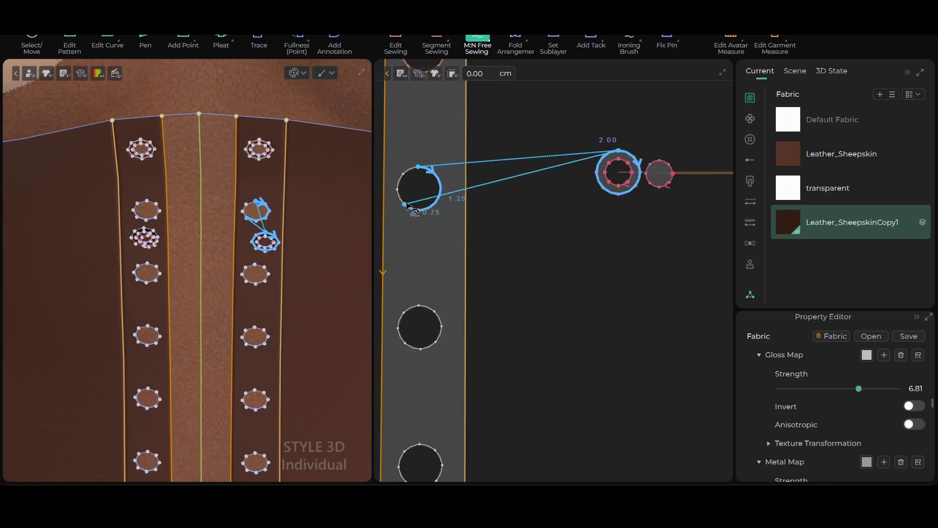
pyautogui.click(419, 167)
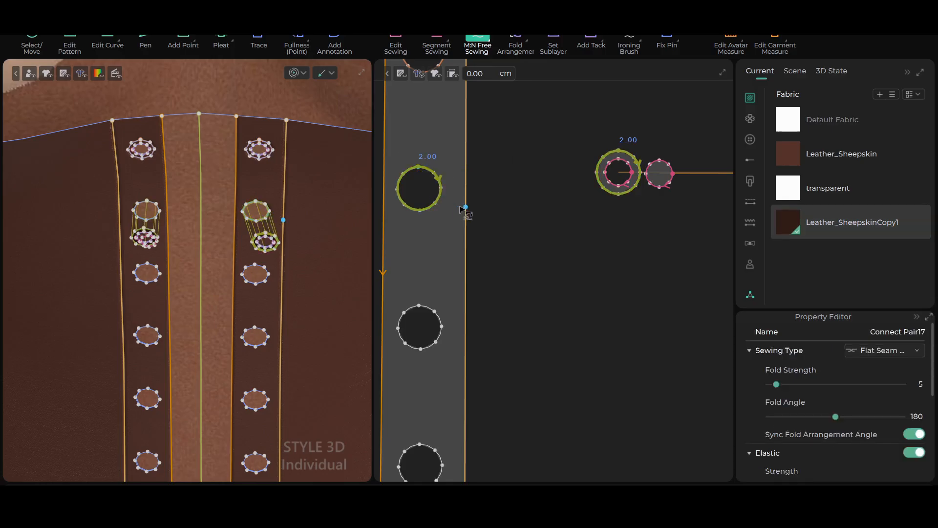
# Run and stop the garment simulation to pull the second pair of eyelet rings onto their holes in the front strips
pyautogui.scroll(-6, 544, 274)
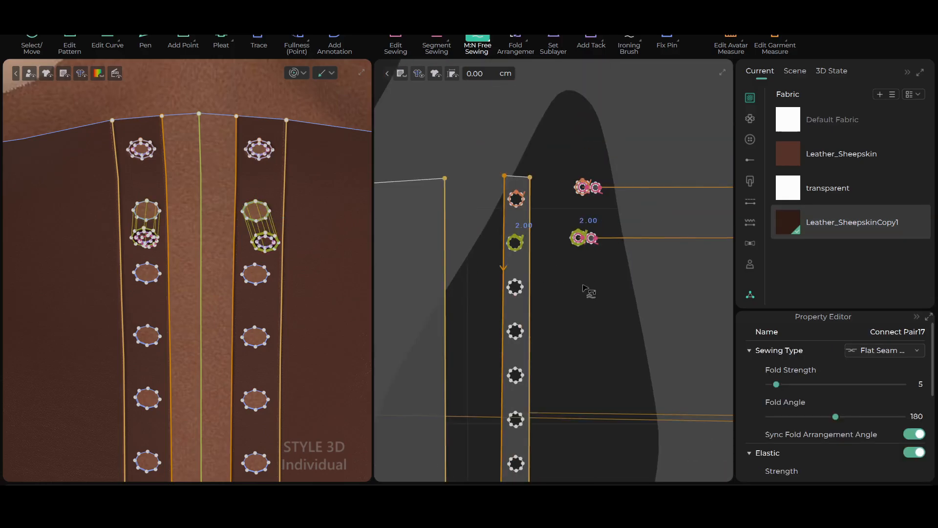
pyautogui.moveTo(606, 297); pyautogui.dragTo(567, 279, button='middle')
pyautogui.scroll(-2, 334, 241)
pyautogui.scroll(2, 316, 224)
pyautogui.click(35, 38)
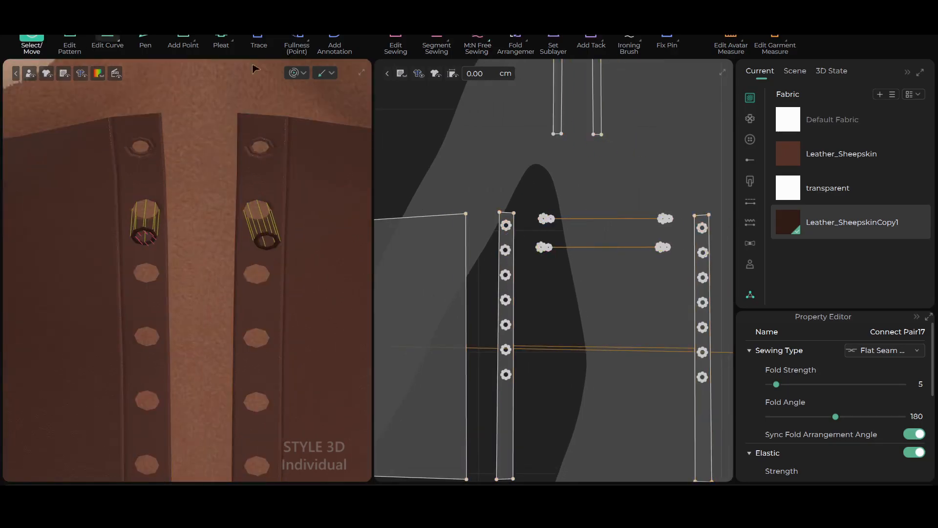
pyautogui.press('space')
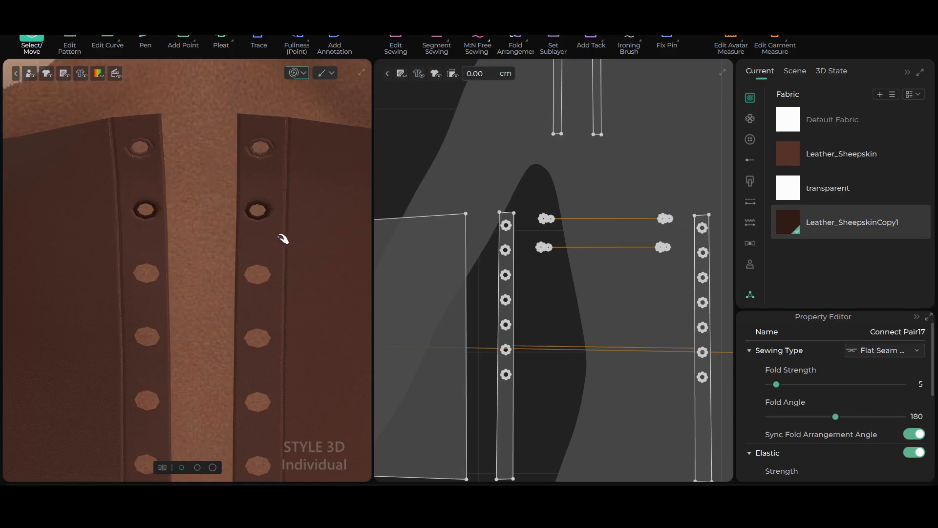
pyautogui.scroll(2, 271, 217)
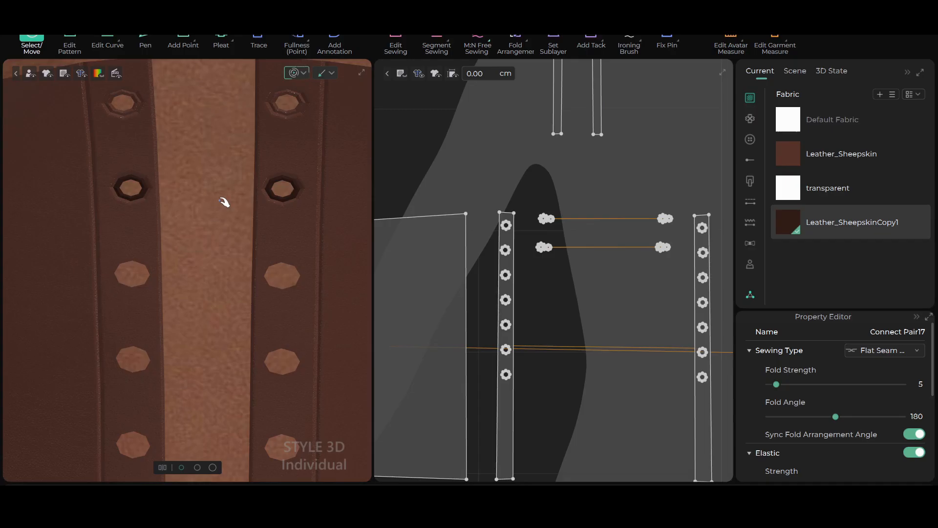
pyautogui.click(297, 73)
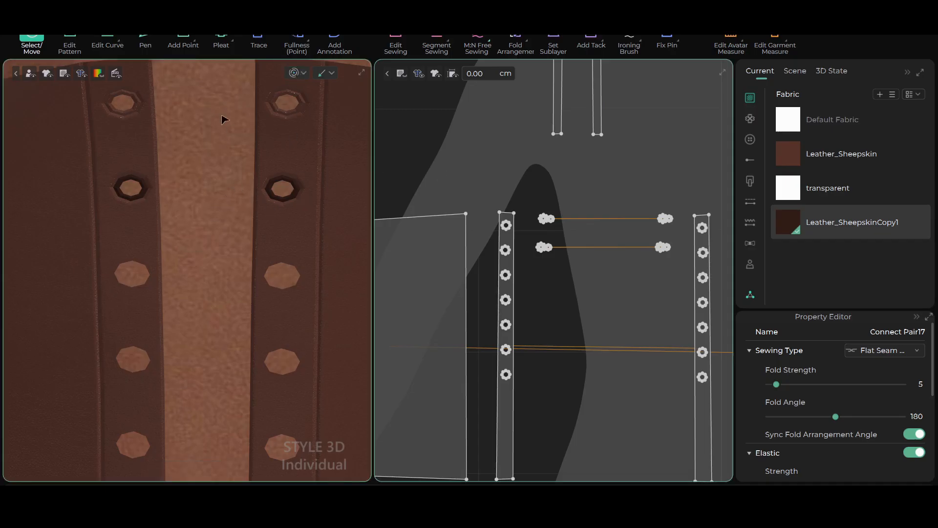
# Apply the Leather_SheepskinCopy1 fabric to the upper set's left eyelet ring in the flat pattern
pyautogui.scroll(-9, 592, 238)
pyautogui.scroll(7, 583, 227)
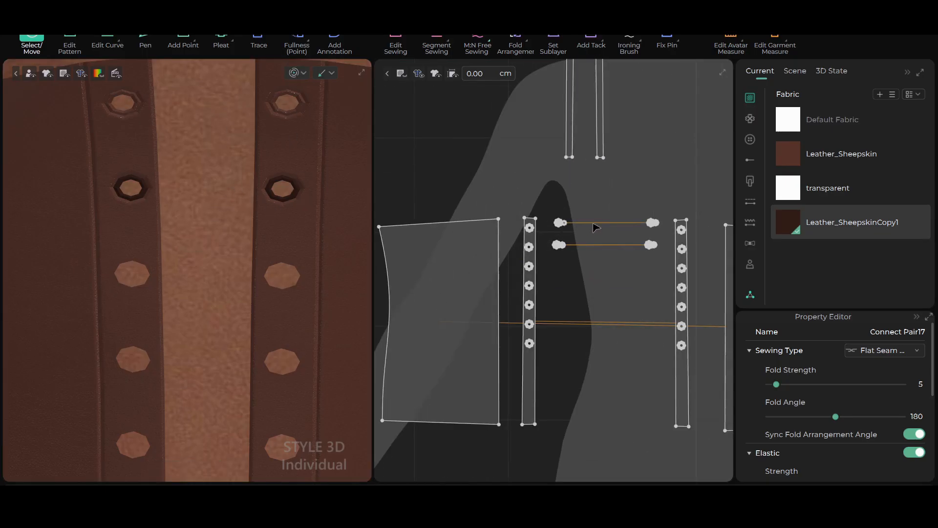
pyautogui.scroll(8, 596, 227)
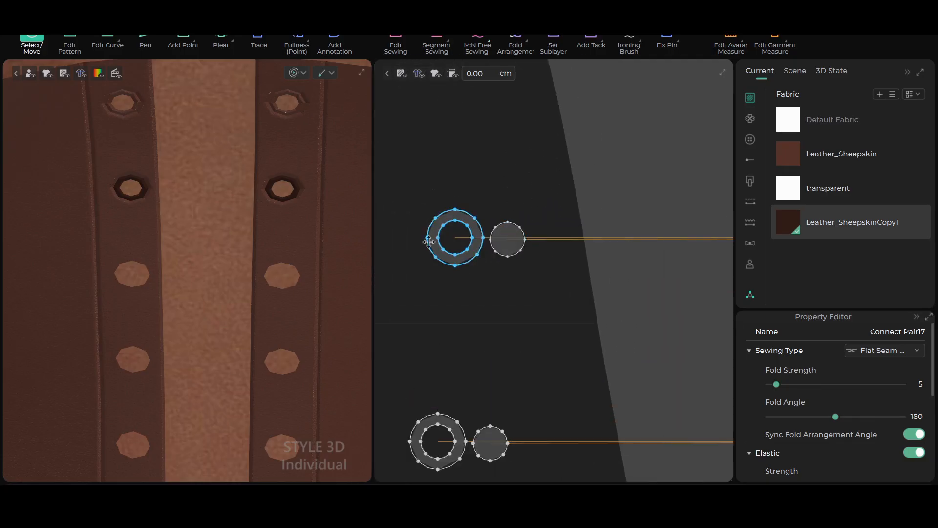
pyautogui.scroll(4, 487, 244)
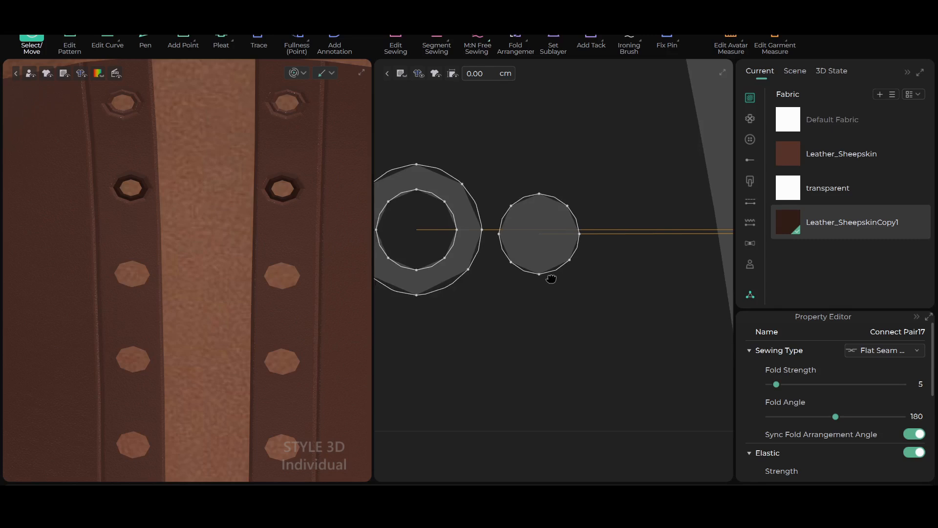
pyautogui.moveTo(551, 279); pyautogui.dragTo(671, 242, button='middle')
pyautogui.moveTo(780, 219); pyautogui.dragTo(506, 257)
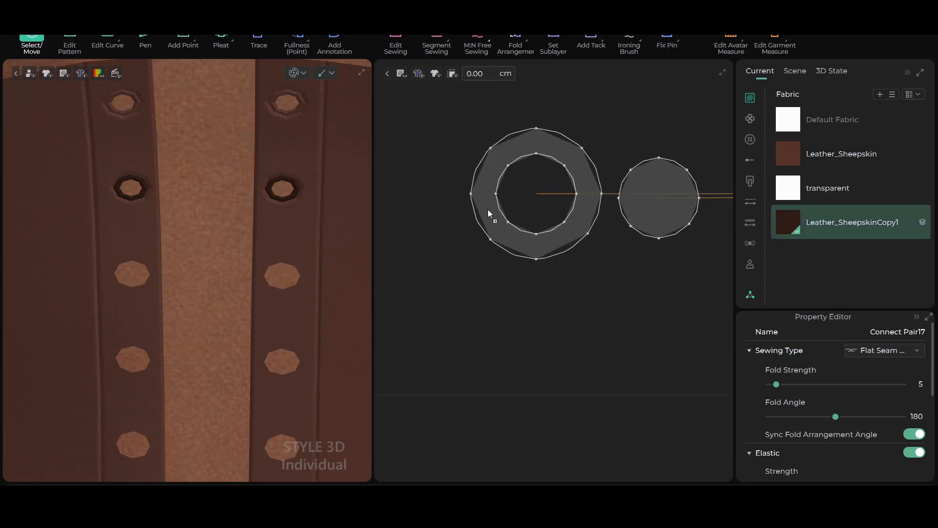
pyautogui.moveTo(488, 210); pyautogui.dragTo(488, 211)
pyautogui.scroll(-4, 595, 298)
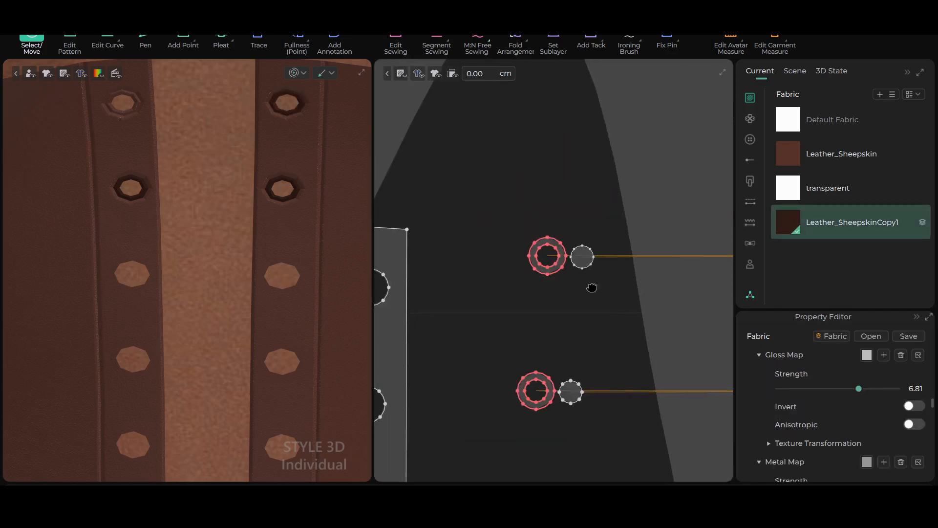
# Apply the Leather_SheepskinCopy1 fabric to the upper set's right eyelet ring in the flat pattern, and clear the selection
pyautogui.moveTo(592, 287); pyautogui.dragTo(417, 281, button='middle')
pyautogui.moveTo(677, 282); pyautogui.dragTo(425, 291, button='middle')
pyautogui.moveTo(641, 285); pyautogui.dragTo(489, 288, button='middle')
pyautogui.scroll(5, 590, 262)
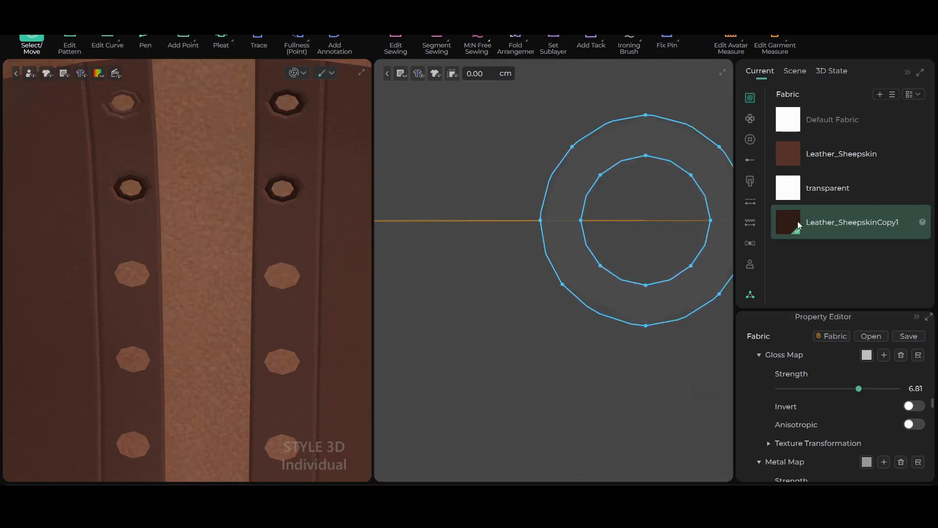
pyautogui.scroll(-10, 574, 264)
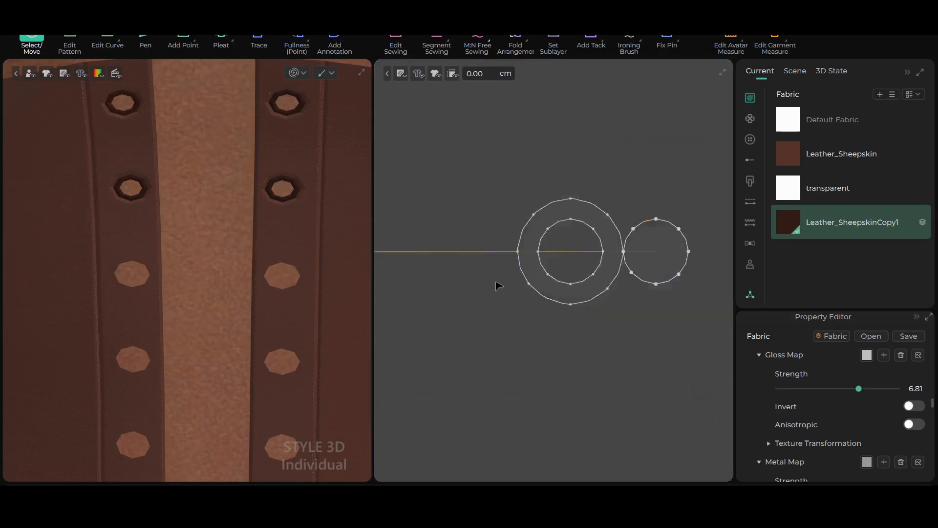
pyautogui.scroll(-6, 576, 224)
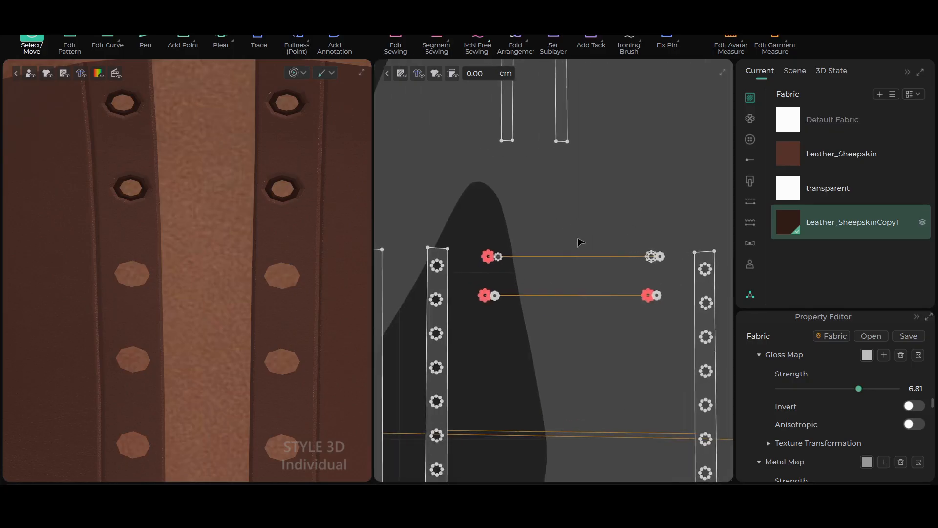
pyautogui.scroll(2, 580, 243)
pyautogui.scroll(1, 579, 243)
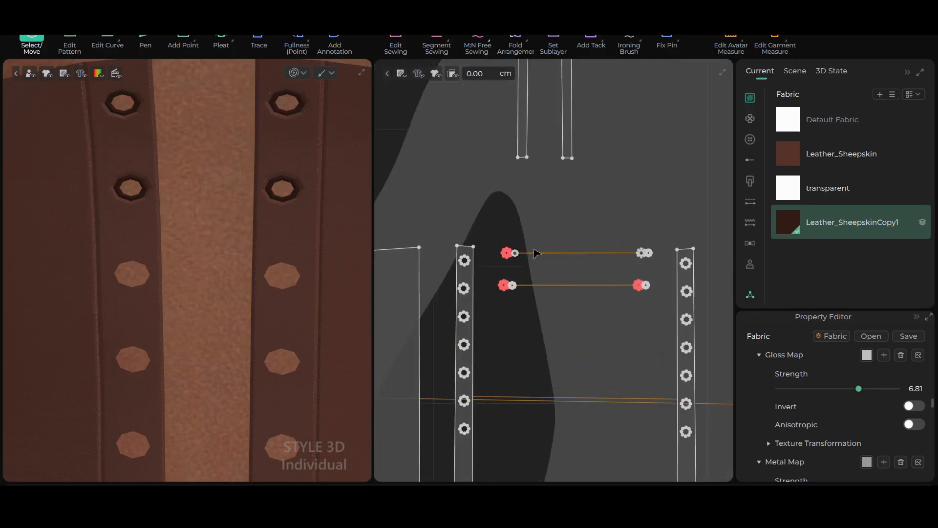
pyautogui.scroll(1, 536, 253)
pyautogui.click(485, 197)
# Examine the two eyelet sets and their small filled circles against the remaining holes of the left front strip
pyautogui.moveTo(488, 204); pyautogui.dragTo(570, 178, button='middle')
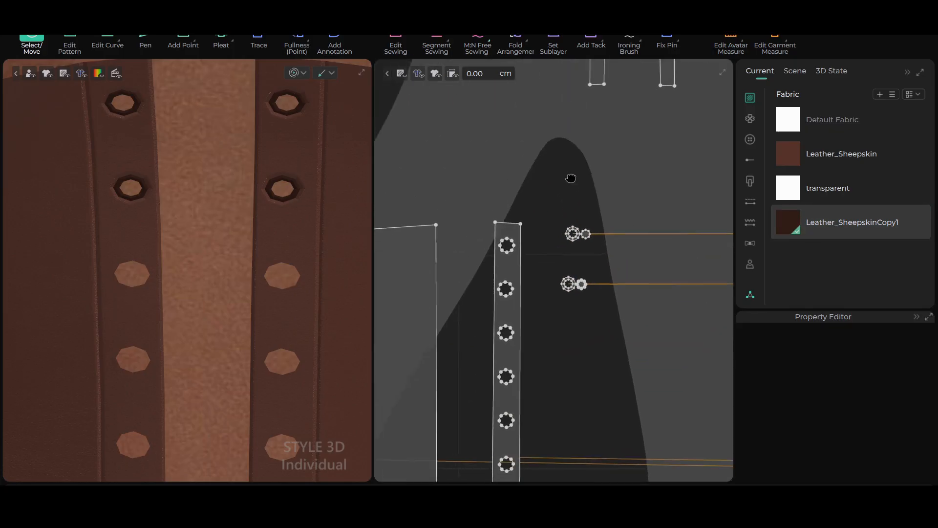
pyautogui.moveTo(522, 210); pyautogui.dragTo(536, 164, button='middle')
pyautogui.click(533, 189)
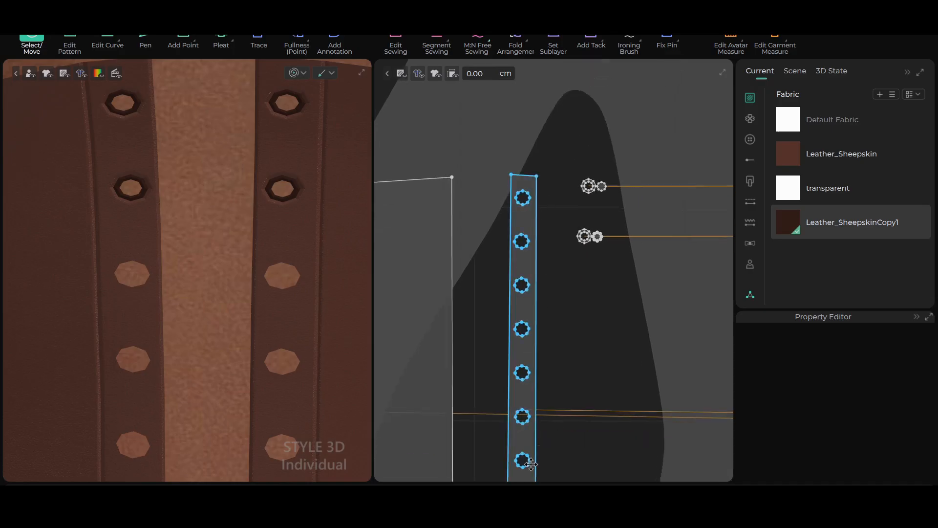
pyautogui.scroll(-3, 558, 235)
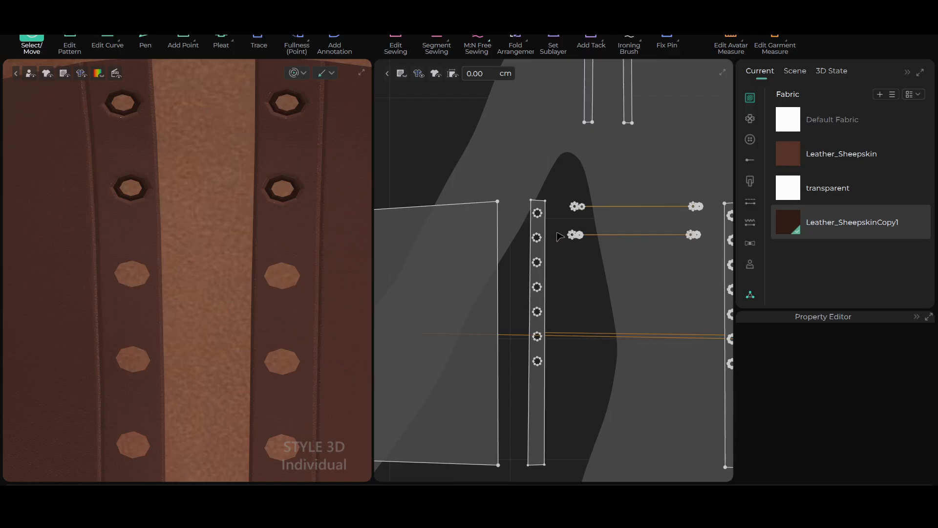
pyautogui.scroll(2, 556, 233)
pyautogui.scroll(2, 557, 229)
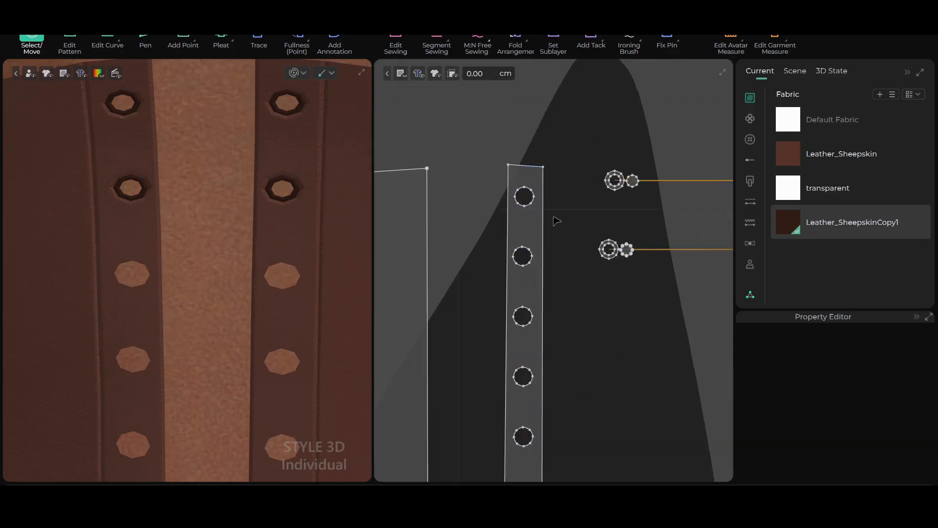
pyautogui.scroll(2, 563, 226)
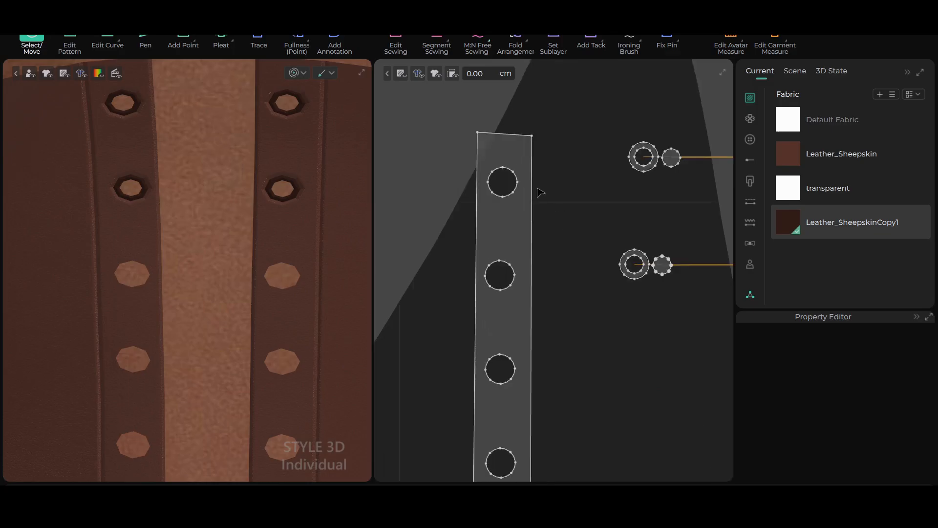
pyautogui.scroll(2, 543, 189)
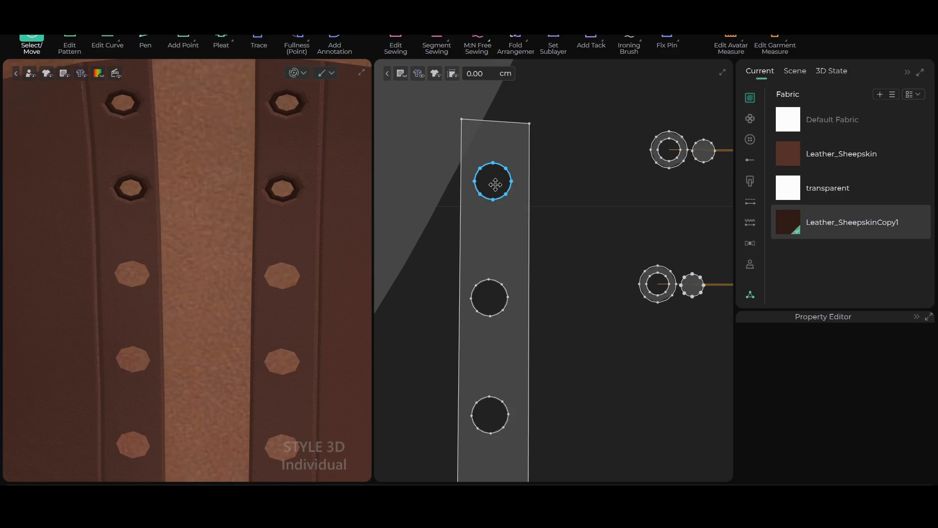
pyautogui.moveTo(626, 197); pyautogui.dragTo(556, 207, button='middle')
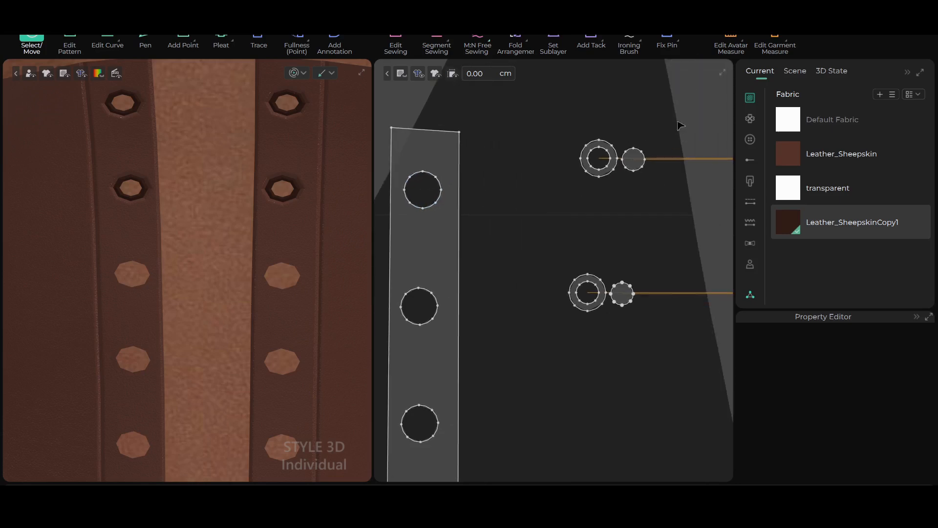
pyautogui.scroll(2, 585, 145)
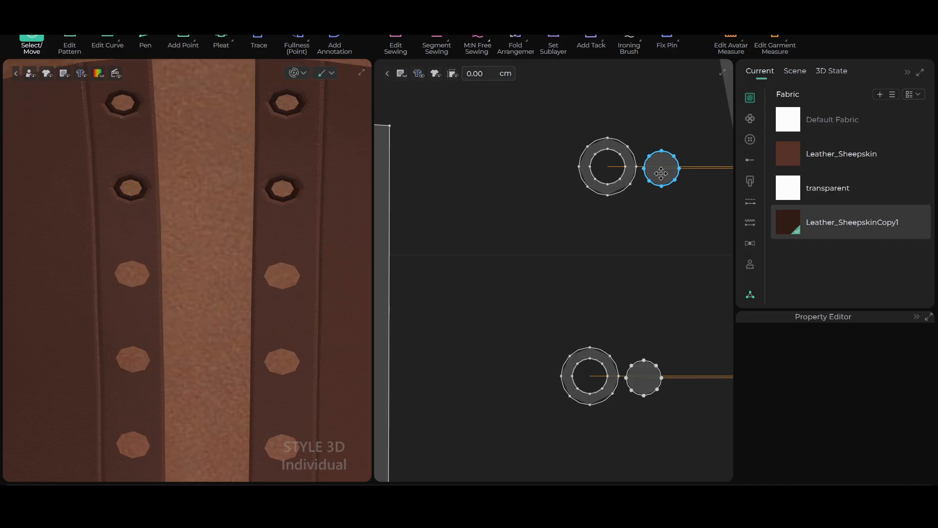
pyautogui.click(615, 215)
pyautogui.scroll(-5, 555, 243)
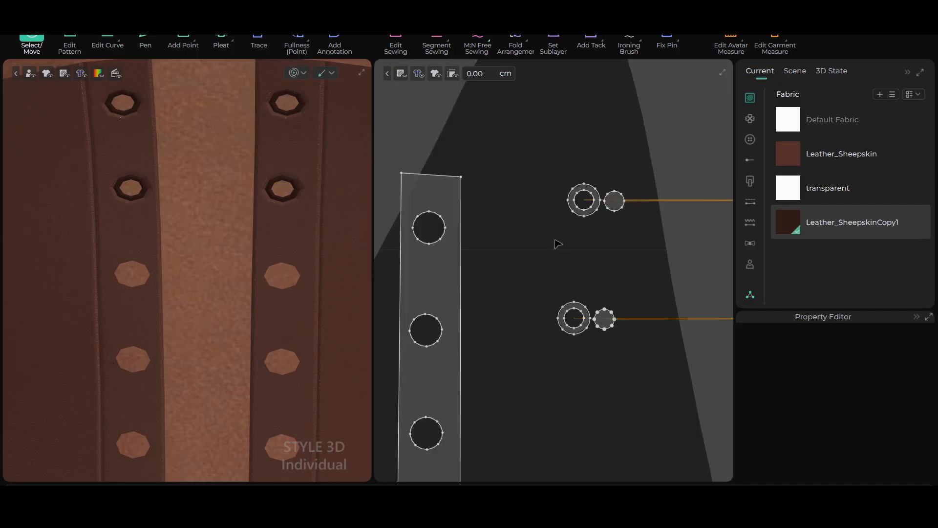
pyautogui.scroll(-2, 628, 278)
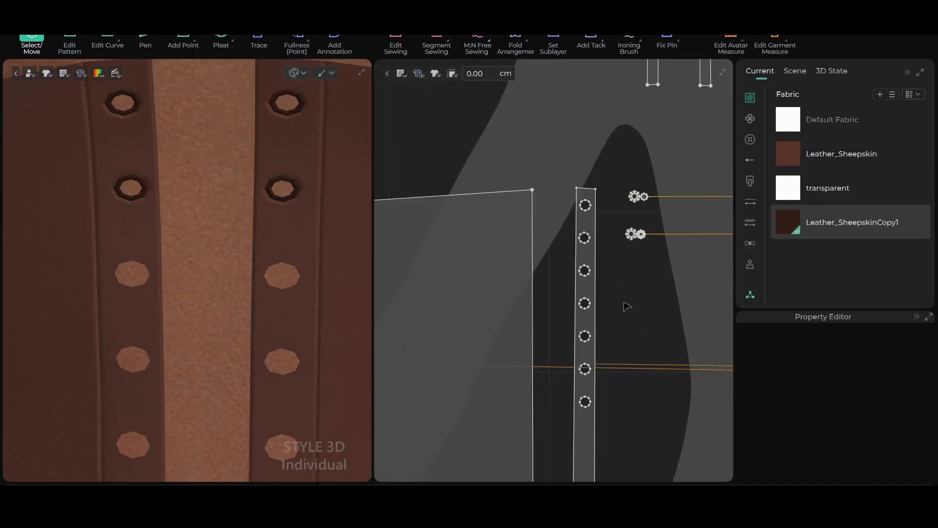
pyautogui.scroll(2, 629, 300)
pyautogui.scroll(-5, 639, 298)
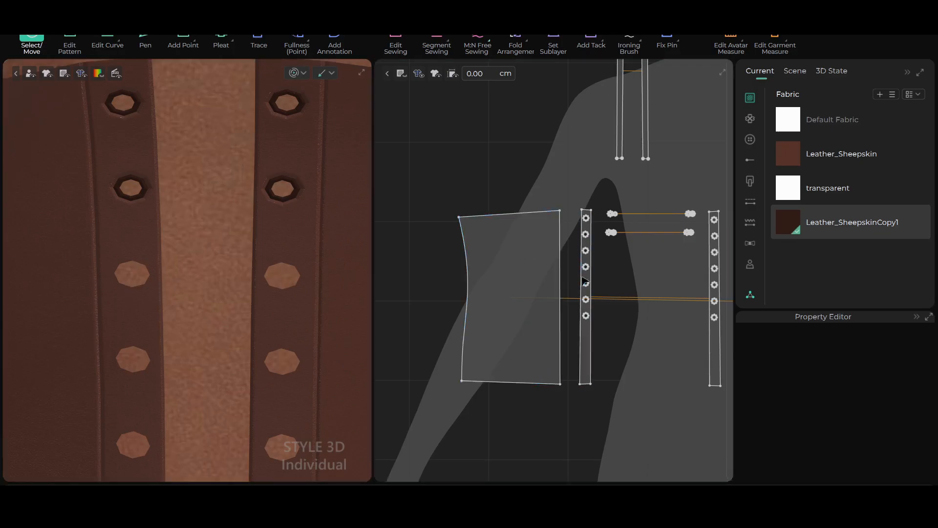
# Examine the holes of both front strips against the two finished pairs of eyelet sets in the flat pattern
pyautogui.scroll(2, 641, 315)
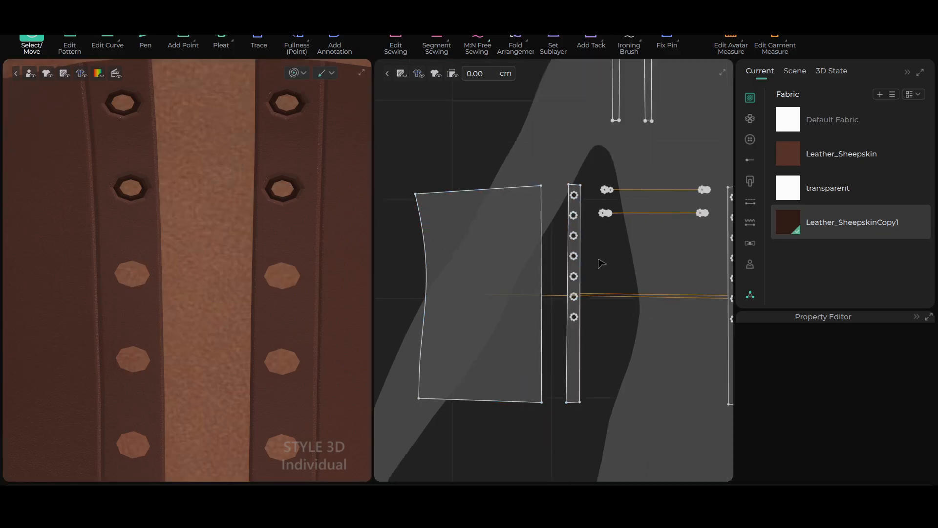
pyautogui.scroll(3, 589, 245)
pyautogui.scroll(2, 589, 254)
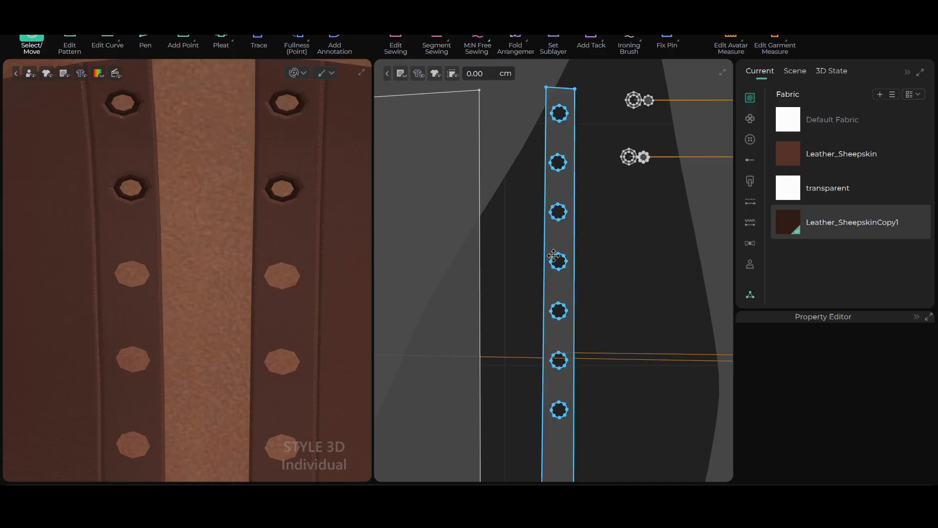
pyautogui.scroll(-2, 644, 331)
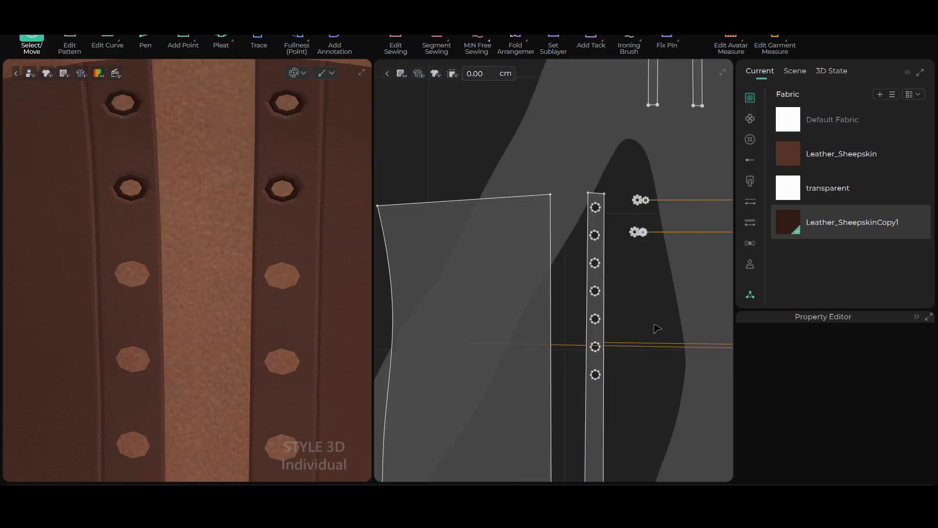
pyautogui.scroll(-2, 662, 320)
pyautogui.hscroll(3, 661, 308)
pyautogui.scroll(3, 654, 294)
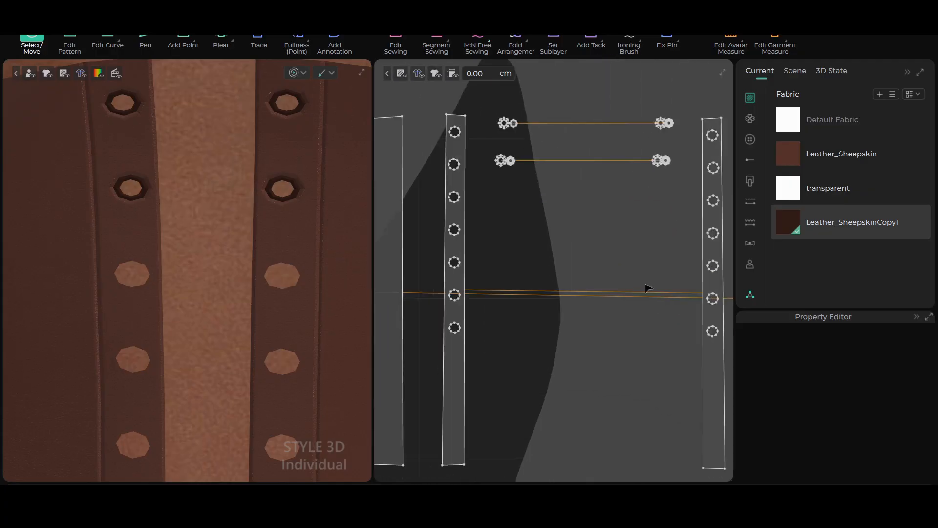
pyautogui.scroll(2, 648, 288)
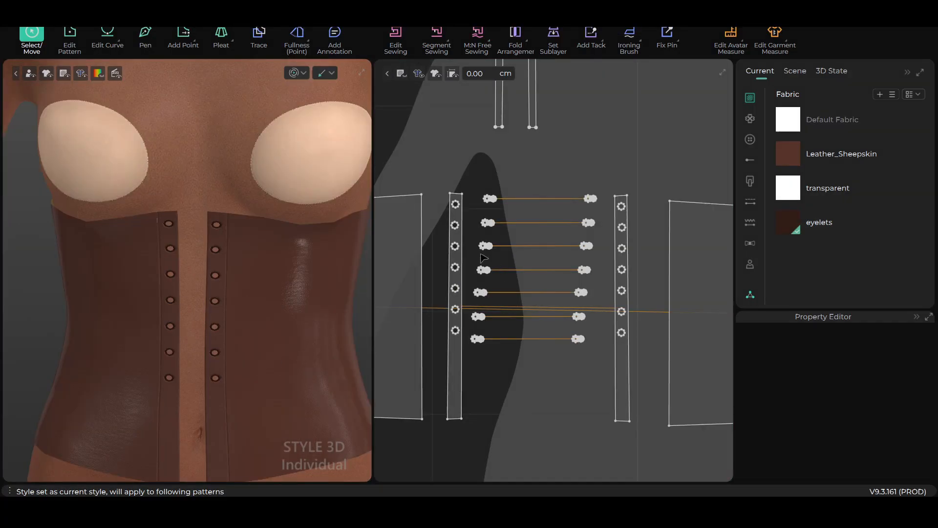
# Inspect the full rows of eyelets along both front strips in the flat pattern and on the avatar
pyautogui.scroll(3, 518, 328)
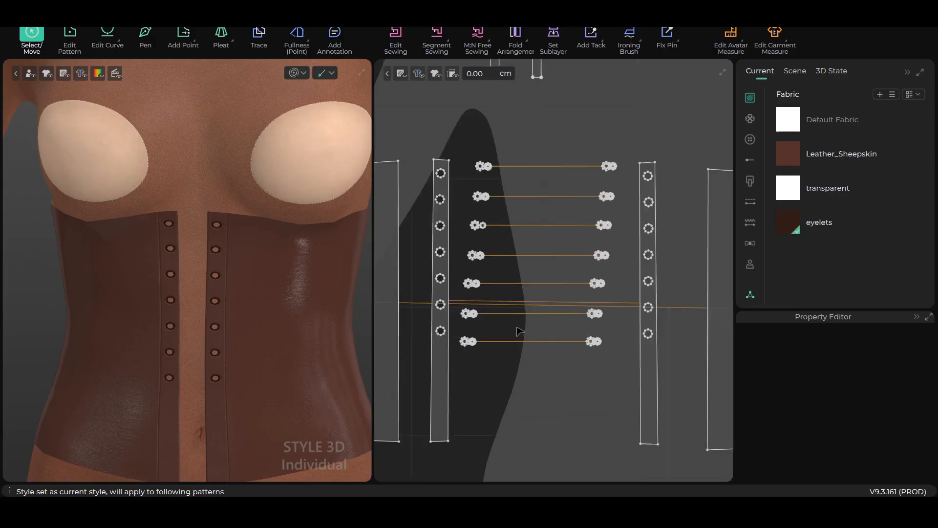
pyautogui.scroll(-2, 520, 332)
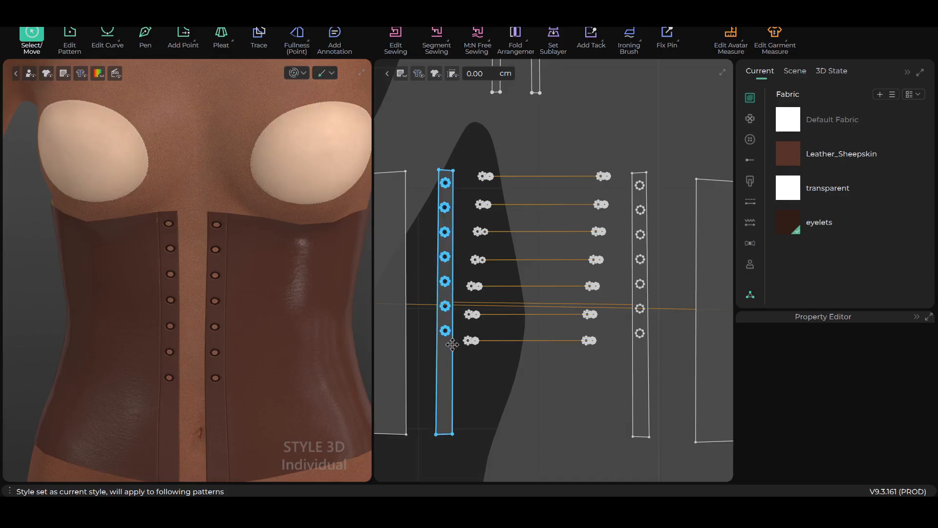
pyautogui.scroll(-8, 292, 343)
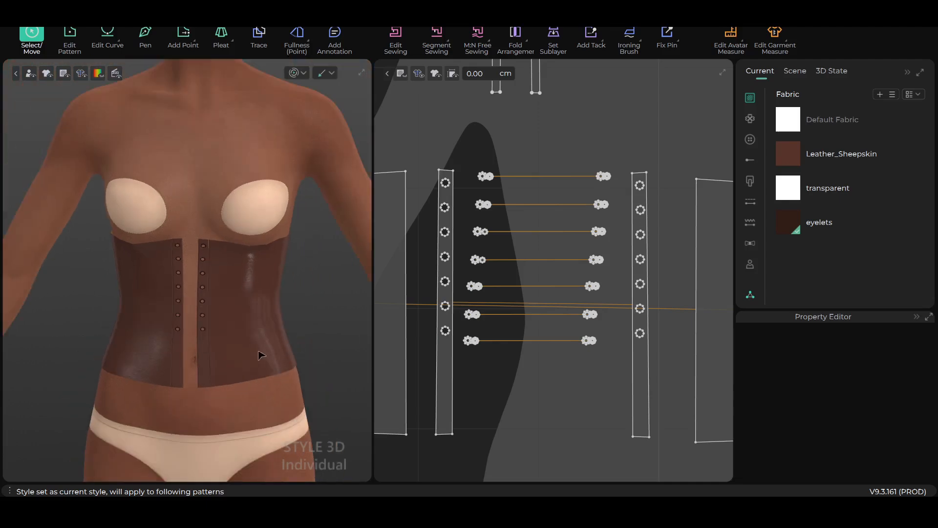
pyautogui.scroll(8, 242, 334)
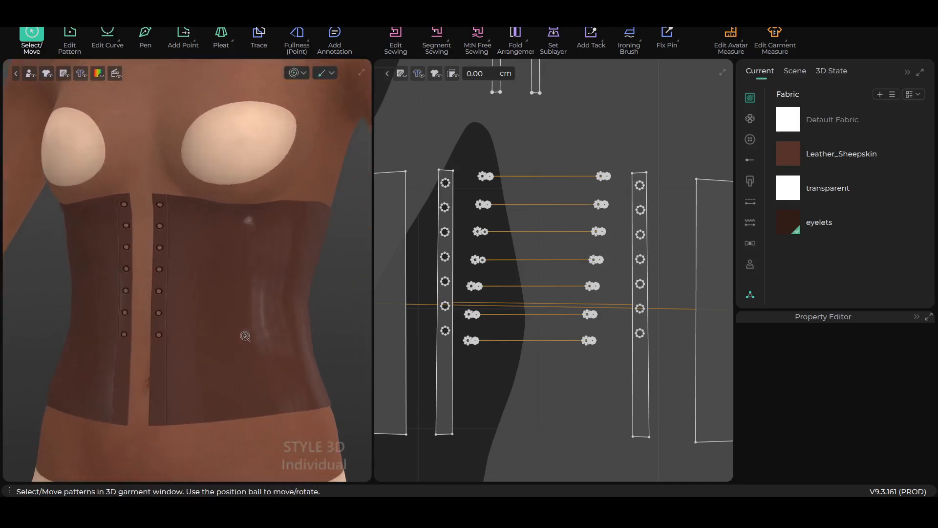
pyautogui.scroll(5, 242, 334)
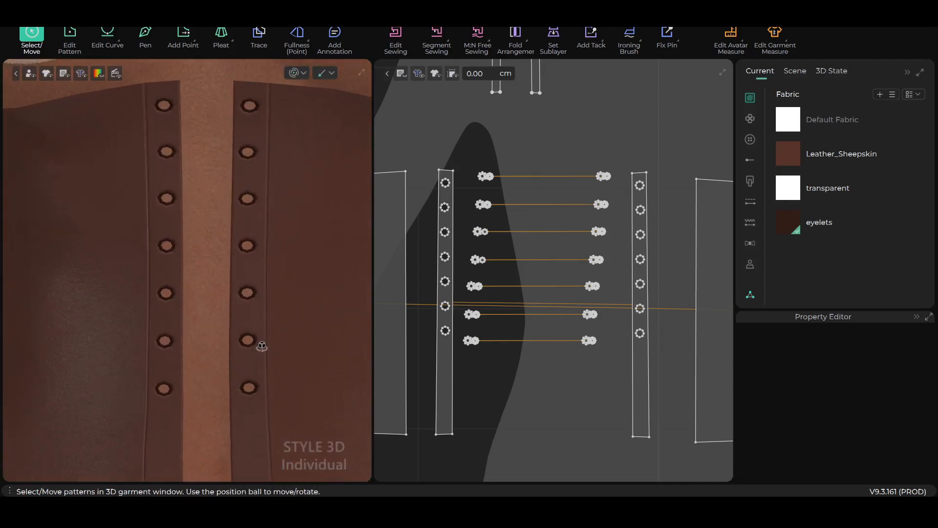
pyautogui.scroll(-2, 288, 341)
pyautogui.scroll(-3, 584, 325)
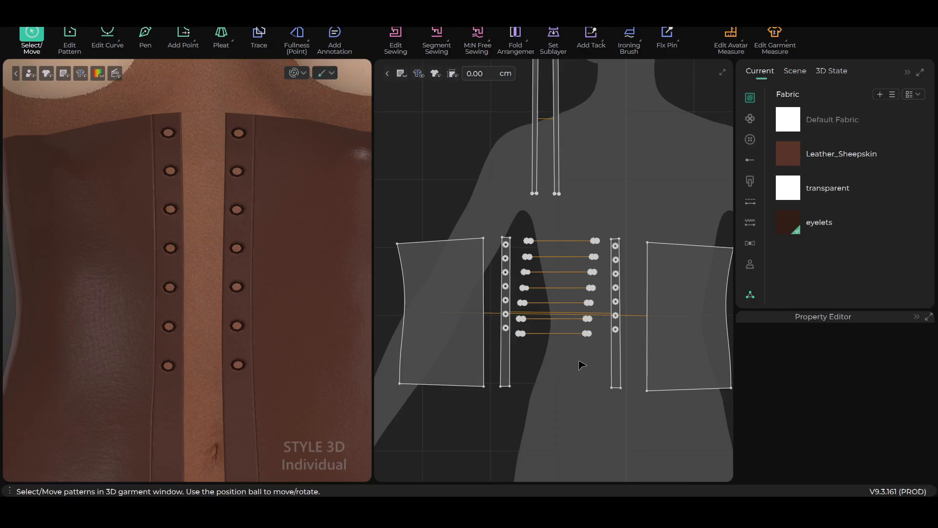
# Examine the rows of eyelet rings and small filled circles beside the left front strip in the flat pattern
pyautogui.scroll(3, 567, 347)
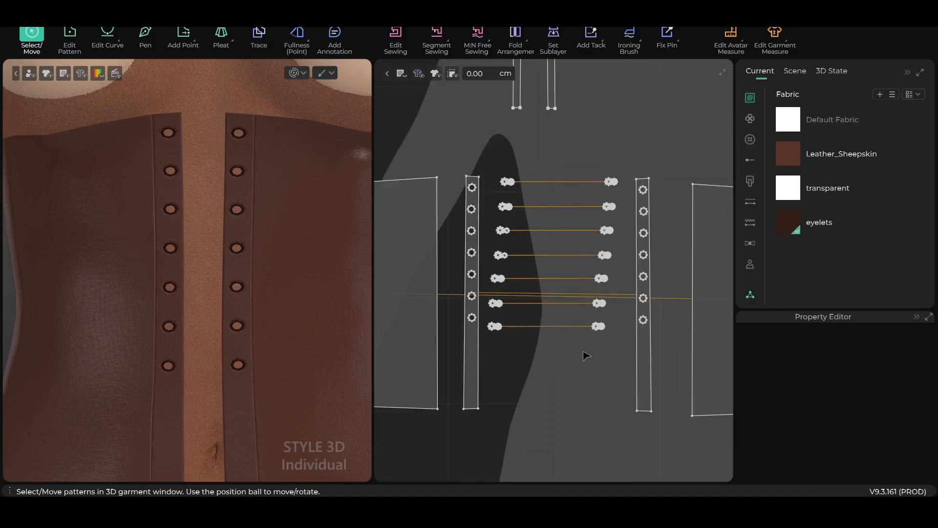
pyautogui.scroll(-2, 587, 355)
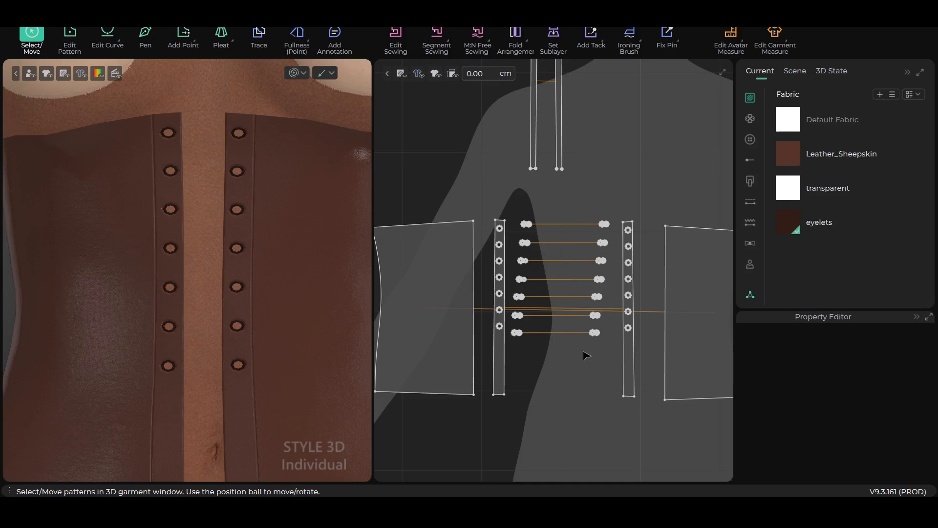
pyautogui.scroll(2, 586, 356)
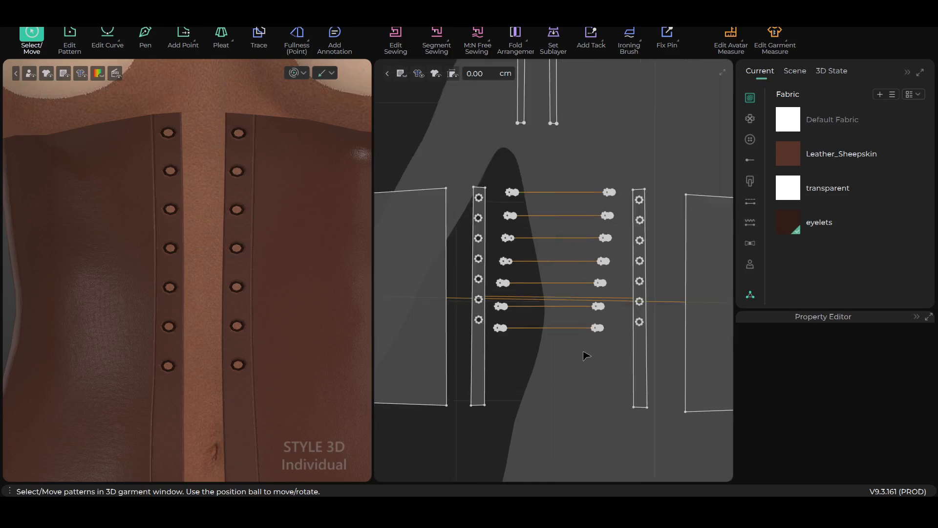
pyautogui.scroll(1, 591, 280)
pyautogui.scroll(1, 559, 269)
pyautogui.scroll(4, 563, 335)
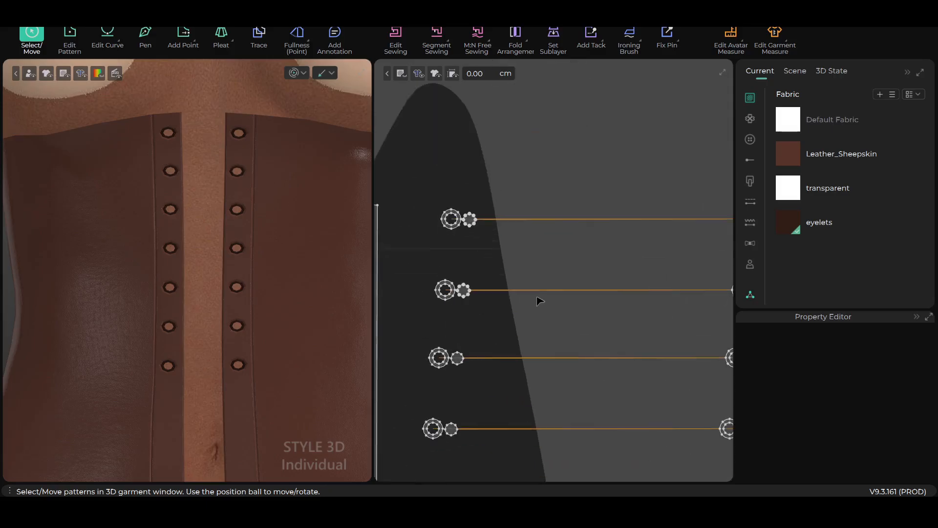
pyautogui.scroll(4, 536, 320)
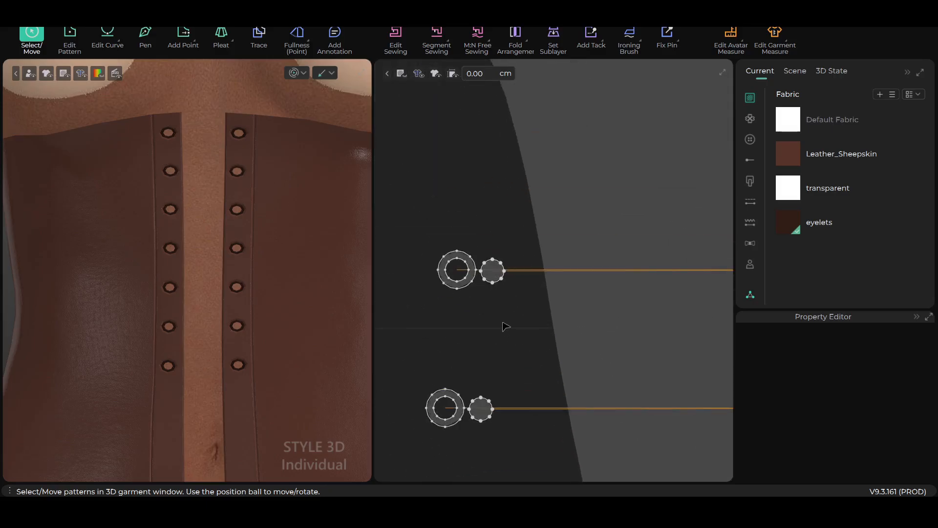
pyautogui.scroll(1, 530, 328)
pyautogui.scroll(-4, 541, 328)
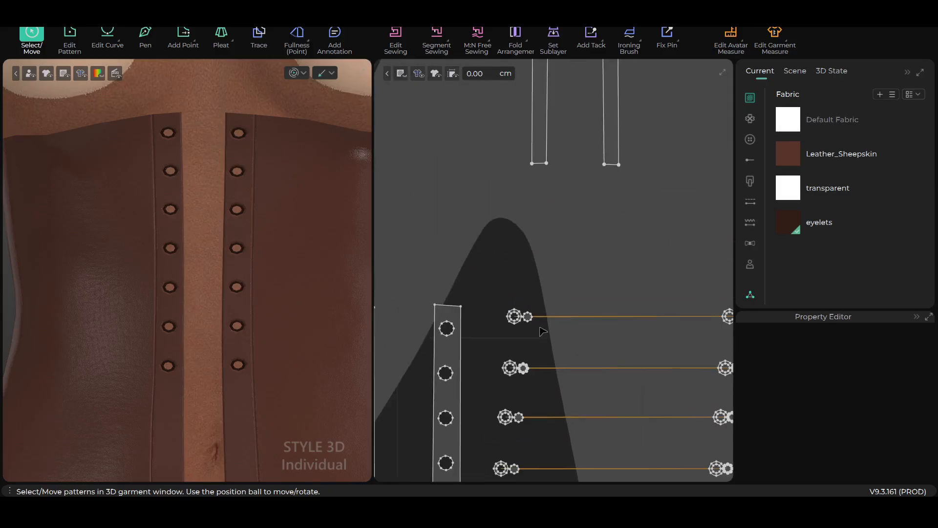
pyautogui.scroll(1, 547, 345)
pyautogui.scroll(3, 544, 342)
pyautogui.moveTo(541, 339); pyautogui.dragTo(620, 310, button='middle')
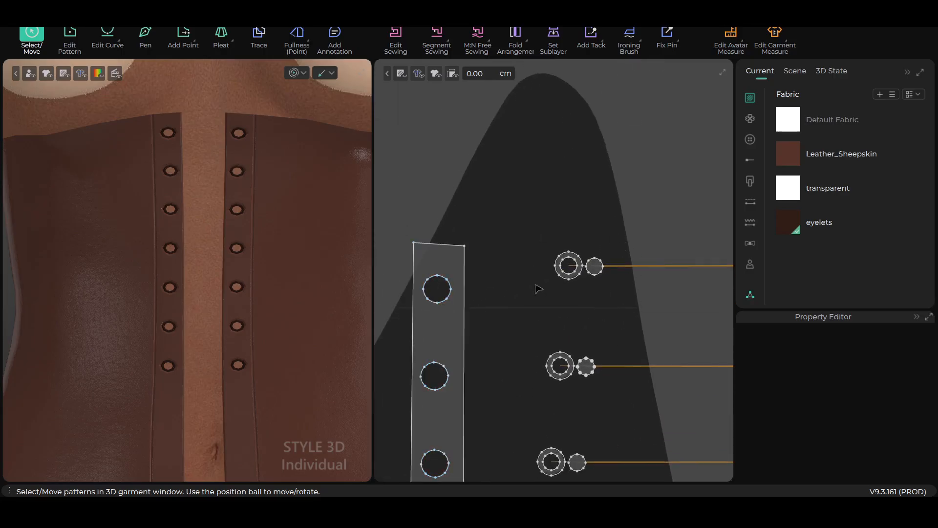
# Select the small filled circle beside the uppermost left eyelet ring and examine it closely against the ring
pyautogui.scroll(2, 557, 300)
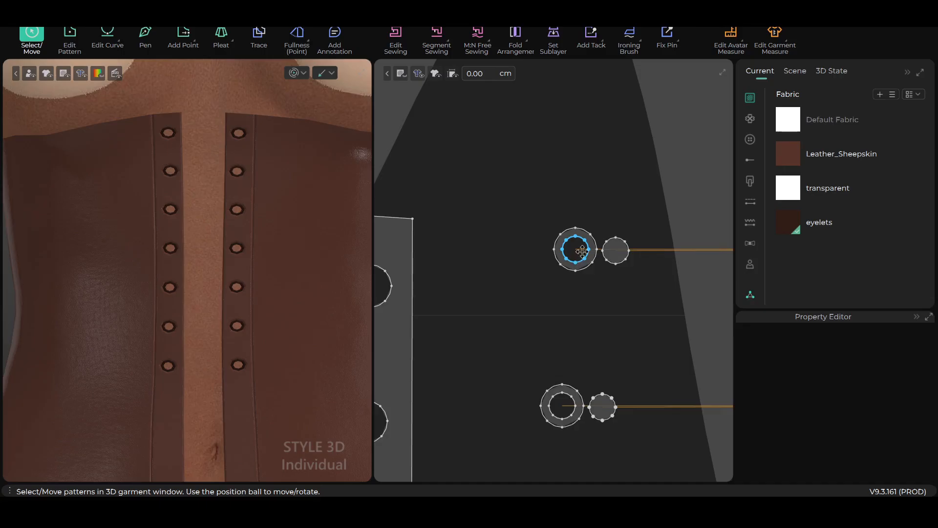
pyautogui.click(616, 252)
pyautogui.click(567, 242)
pyautogui.scroll(1, 605, 329)
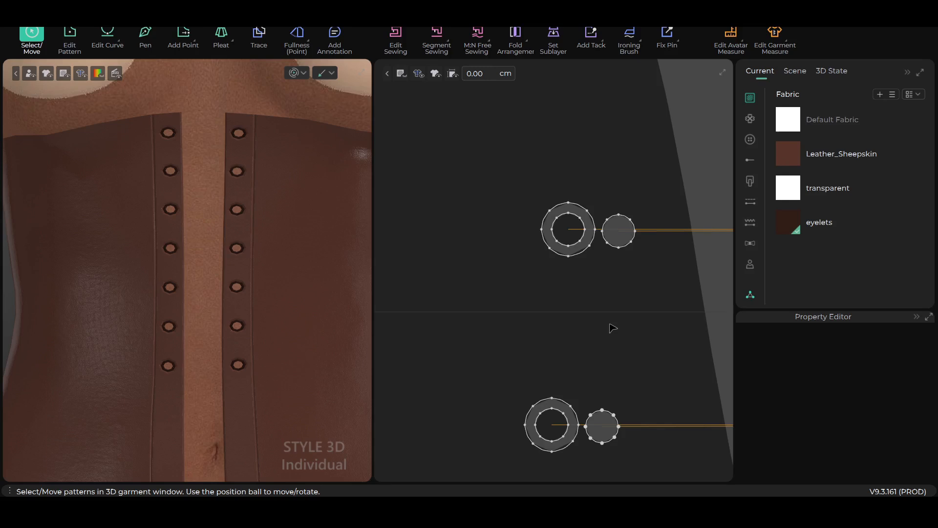
pyautogui.scroll(1, 613, 329)
pyautogui.moveTo(623, 283); pyautogui.dragTo(601, 327, button='middle')
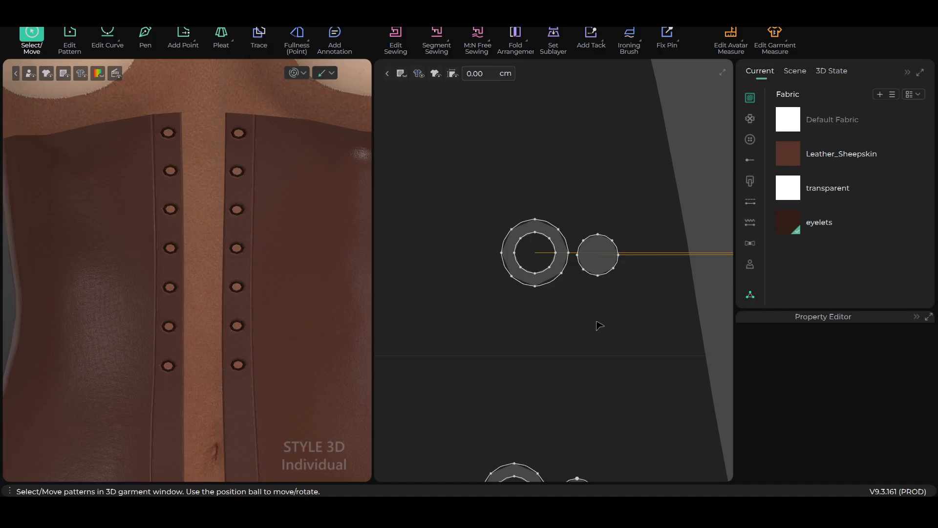
pyautogui.click(597, 252)
pyautogui.click(601, 298)
pyautogui.scroll(-3, 605, 324)
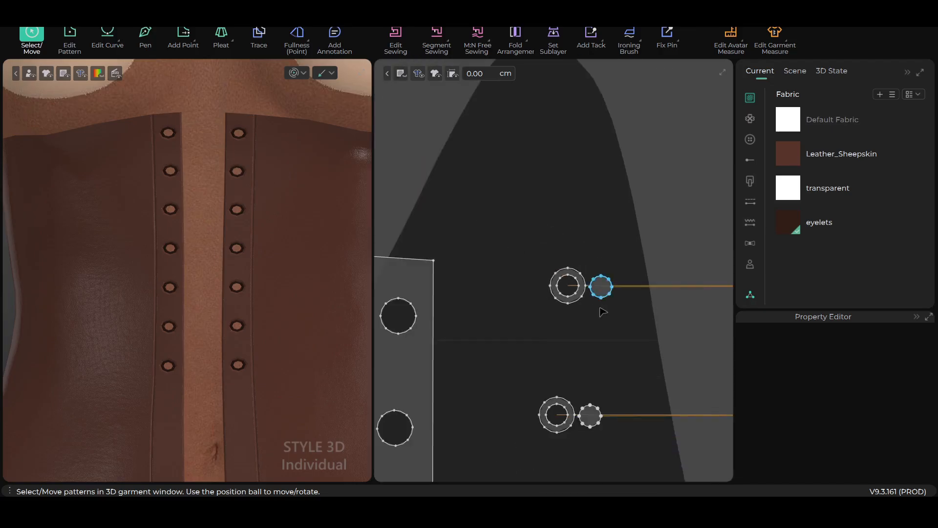
pyautogui.scroll(3, 606, 328)
pyautogui.scroll(1, 606, 332)
pyautogui.moveTo(606, 332); pyautogui.dragTo(518, 307, button='middle')
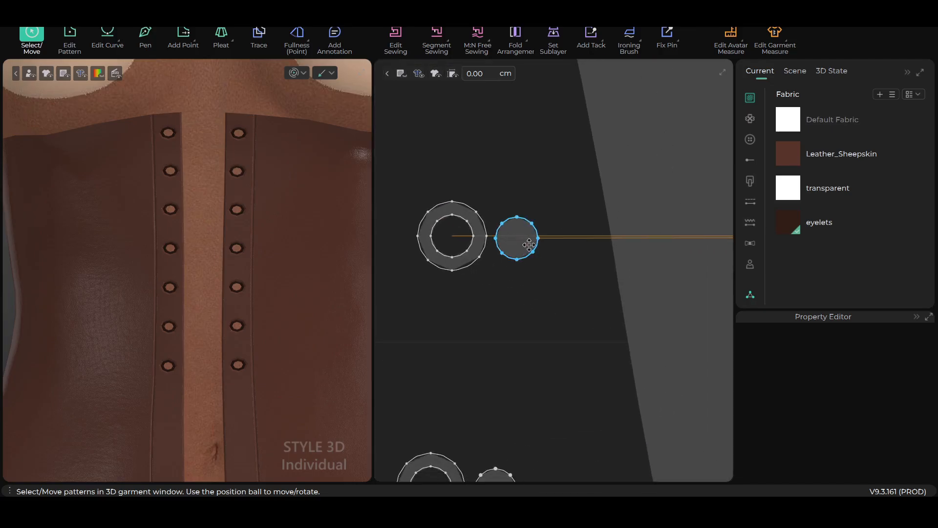
pyautogui.scroll(2, 533, 248)
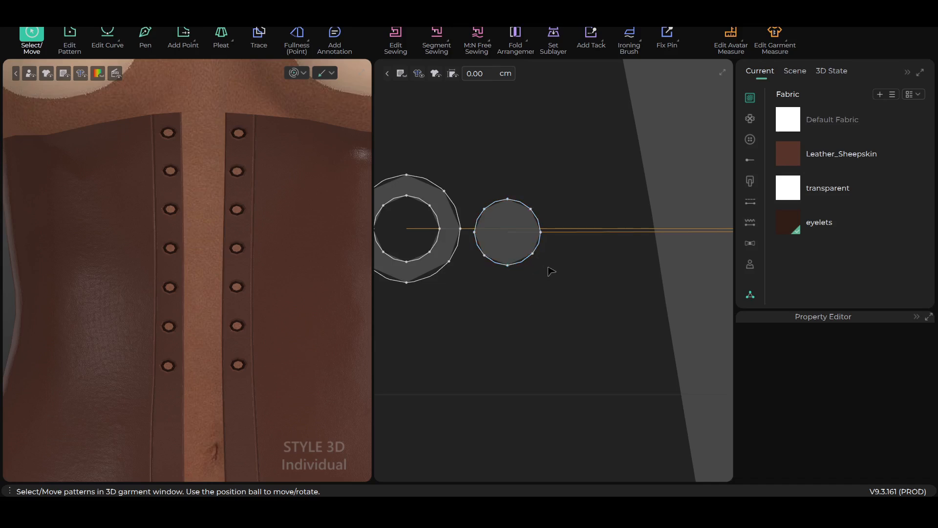
pyautogui.scroll(-2, 507, 269)
pyautogui.scroll(3, 507, 270)
pyautogui.moveTo(510, 283); pyautogui.dragTo(540, 306, button='middle')
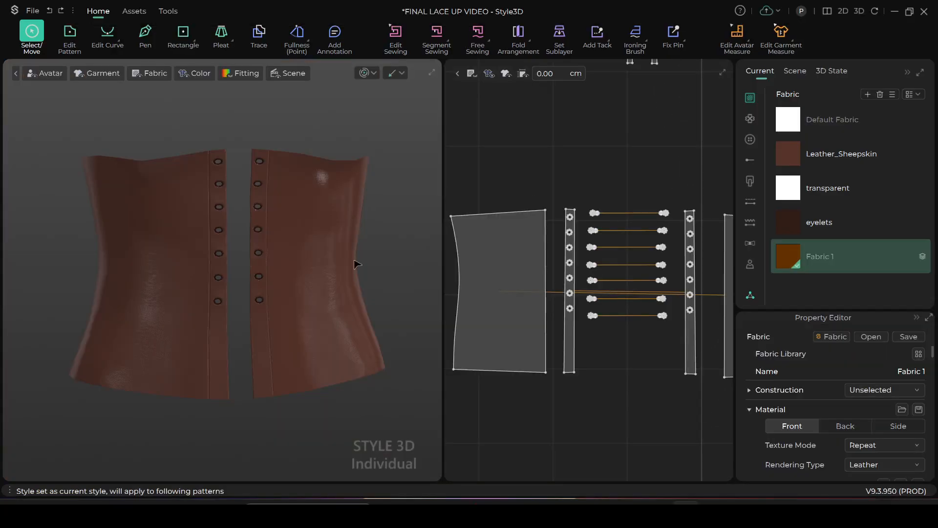
# Inspect the vertical internal lines inside the small filled circles beside the left eyelet rings in the flat pattern
pyautogui.scroll(2, 364, 247)
pyautogui.scroll(5, 665, 301)
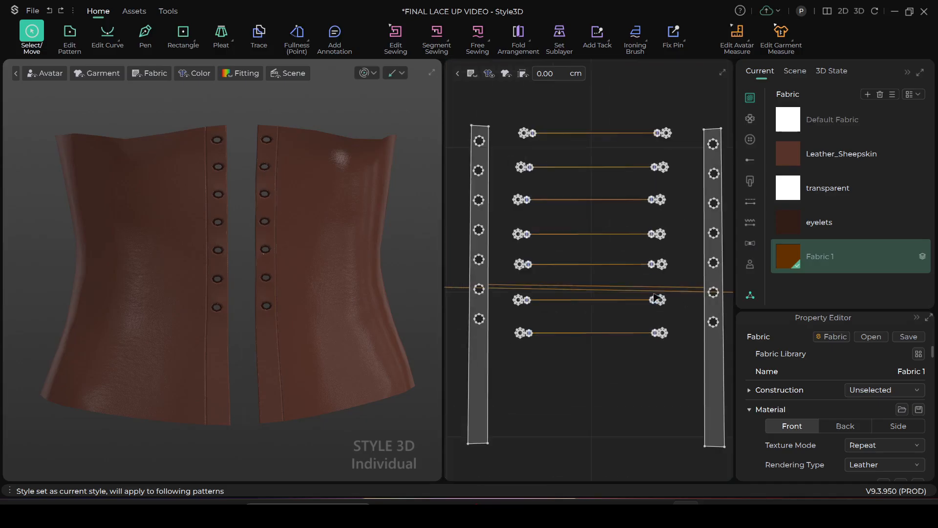
pyautogui.scroll(4, 568, 289)
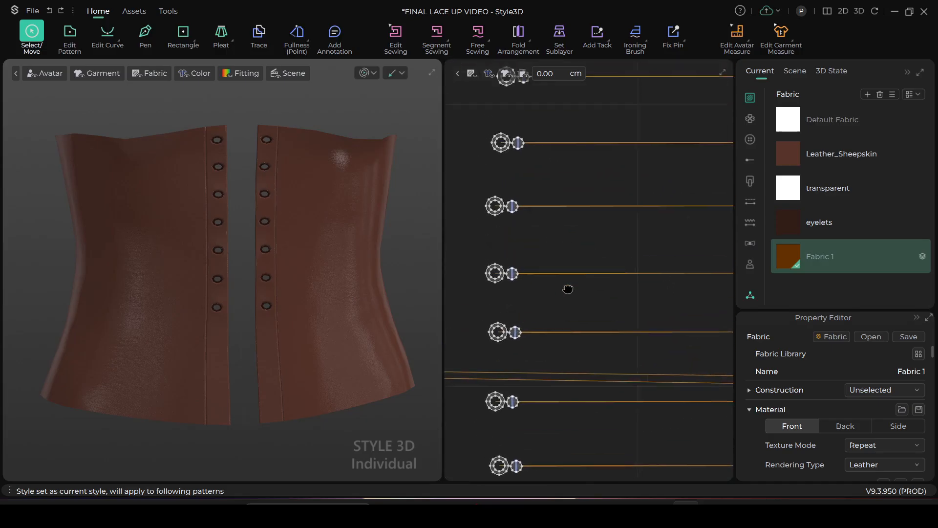
pyautogui.scroll(4, 557, 204)
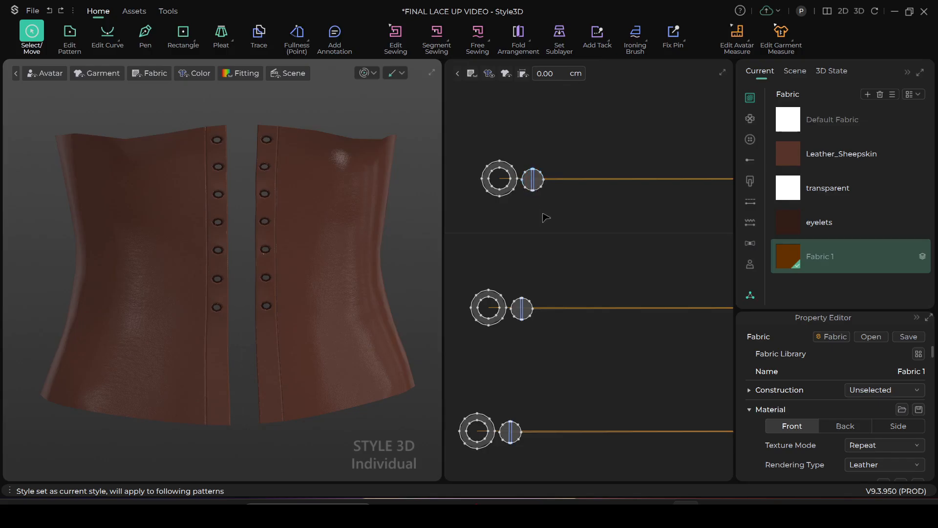
pyautogui.scroll(3, 537, 226)
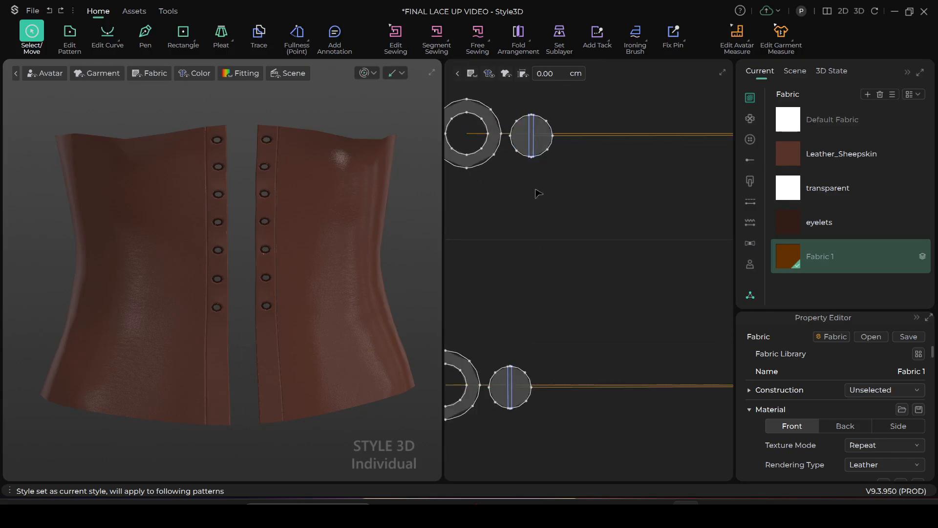
pyautogui.scroll(-3, 579, 247)
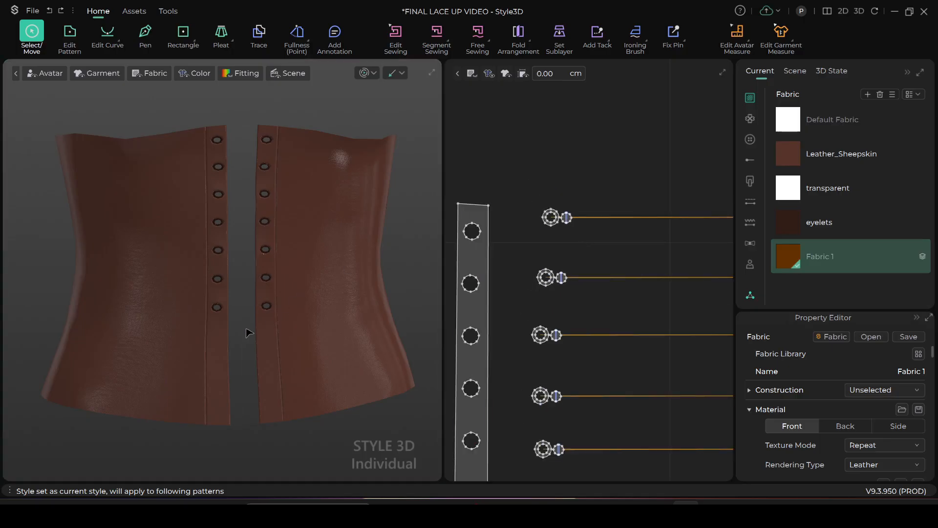
# Inspect the corset and its front eyelets in 3D from the front and from an angle
pyautogui.scroll(-4, 254, 315)
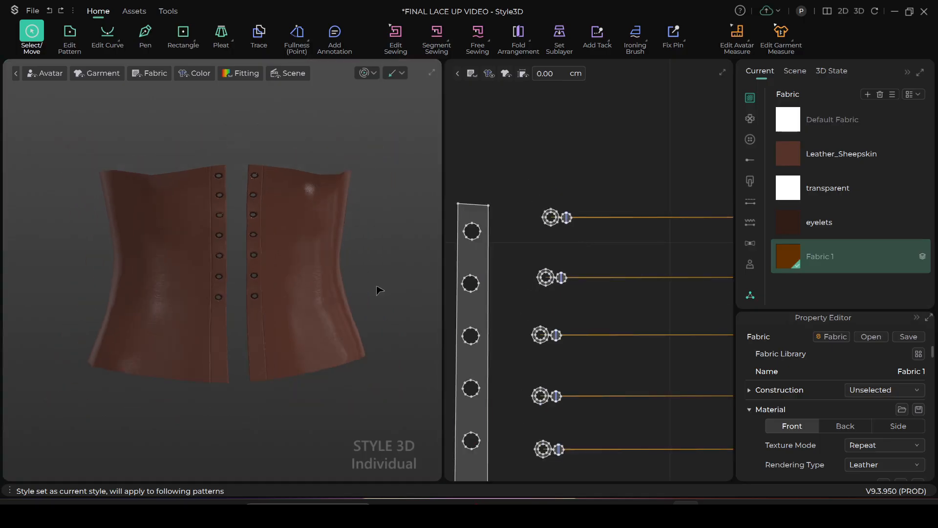
pyautogui.moveTo(383, 297); pyautogui.dragTo(244, 316, button='right')
pyautogui.moveTo(222, 317); pyautogui.dragTo(357, 308, button='right')
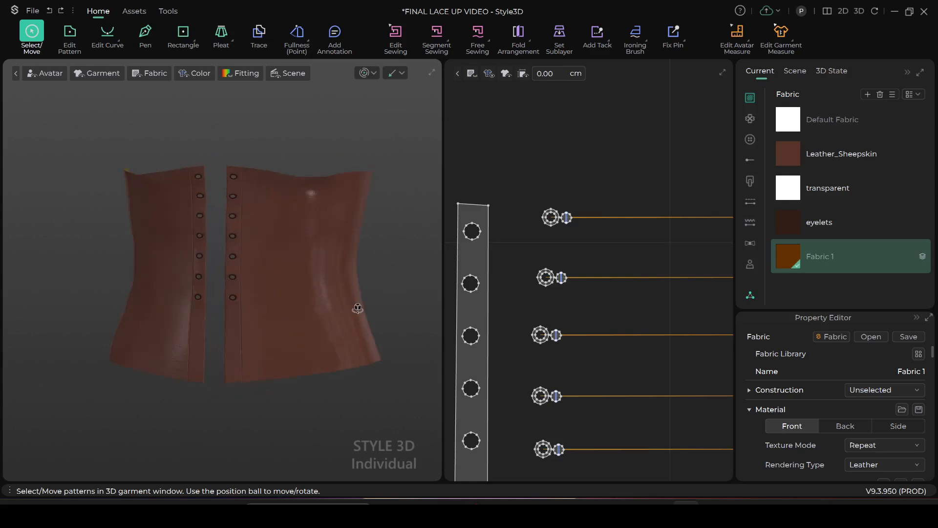
pyautogui.scroll(3, 295, 264)
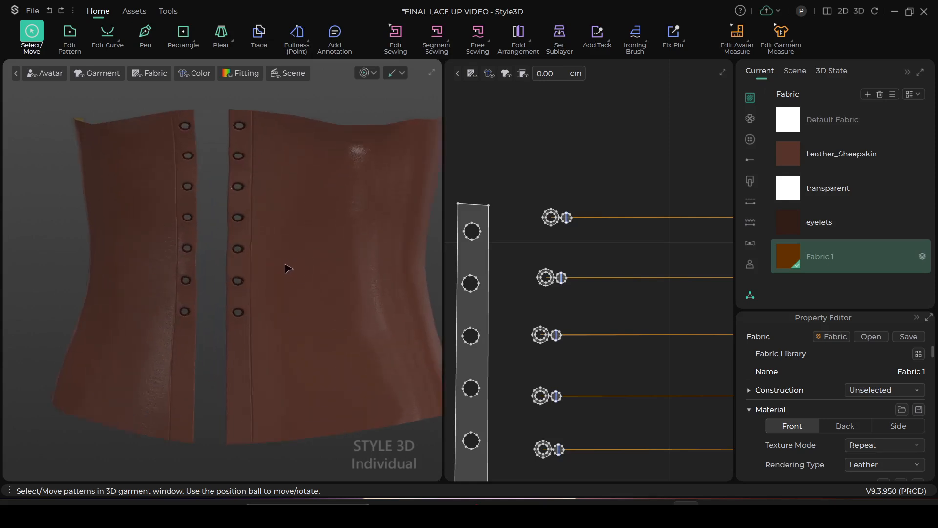
pyautogui.scroll(2, 288, 268)
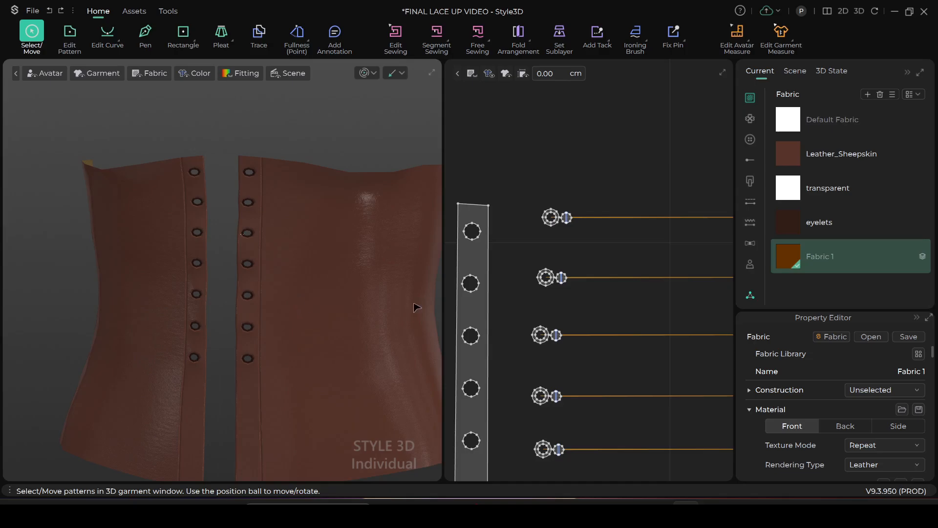
pyautogui.scroll(-3, 557, 302)
pyautogui.scroll(2, 397, 307)
pyautogui.moveTo(311, 326); pyautogui.dragTo(322, 324, button='right')
pyautogui.scroll(-4, 628, 281)
pyautogui.scroll(2, 605, 276)
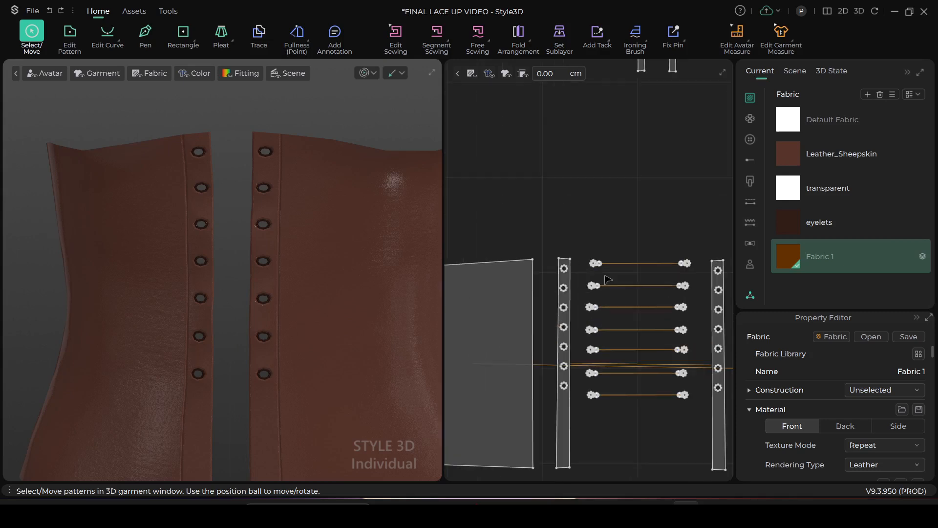
# Draw a thin horizontal rectangle about 0.32 cm high just above the seam line joining the uppermost pair of small circles
pyautogui.scroll(3, 616, 282)
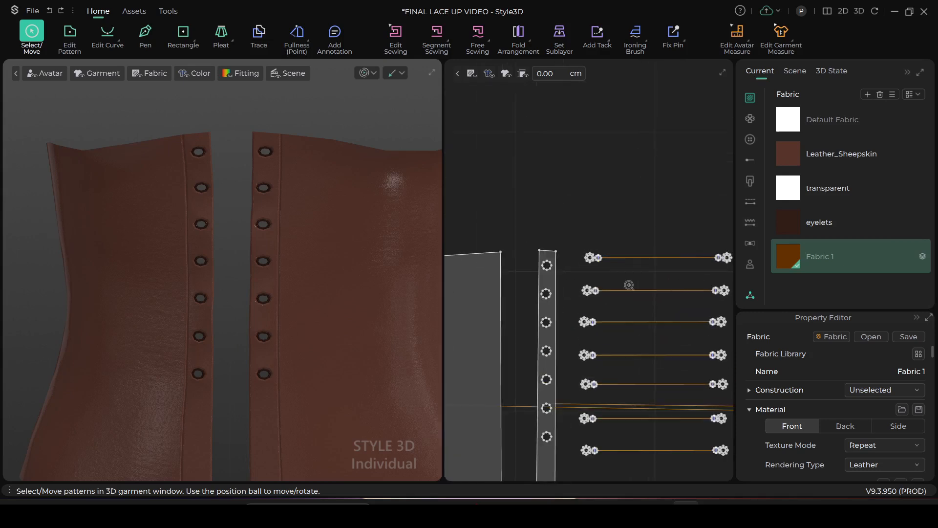
pyautogui.moveTo(627, 280); pyautogui.dragTo(593, 303, button='right')
pyautogui.moveTo(599, 309); pyautogui.dragTo(580, 294, button='middle')
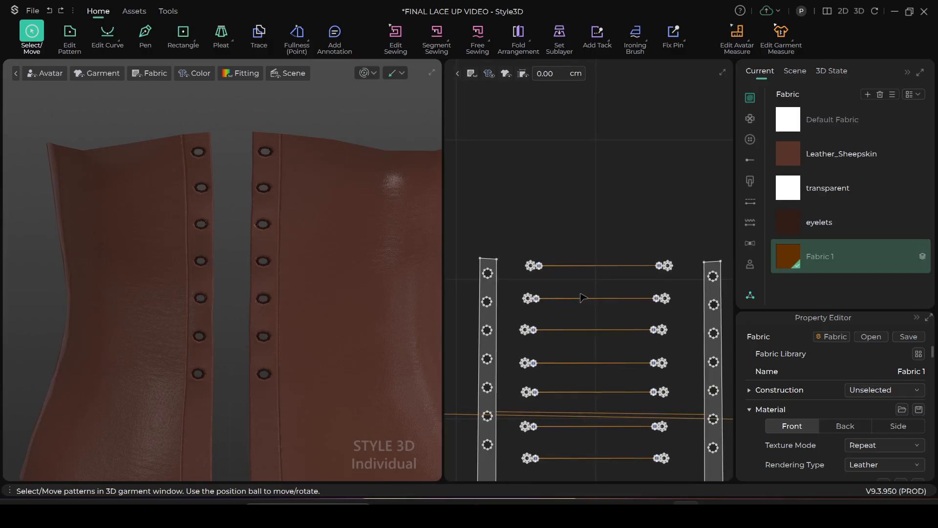
pyautogui.click(186, 37)
pyautogui.scroll(1, 569, 251)
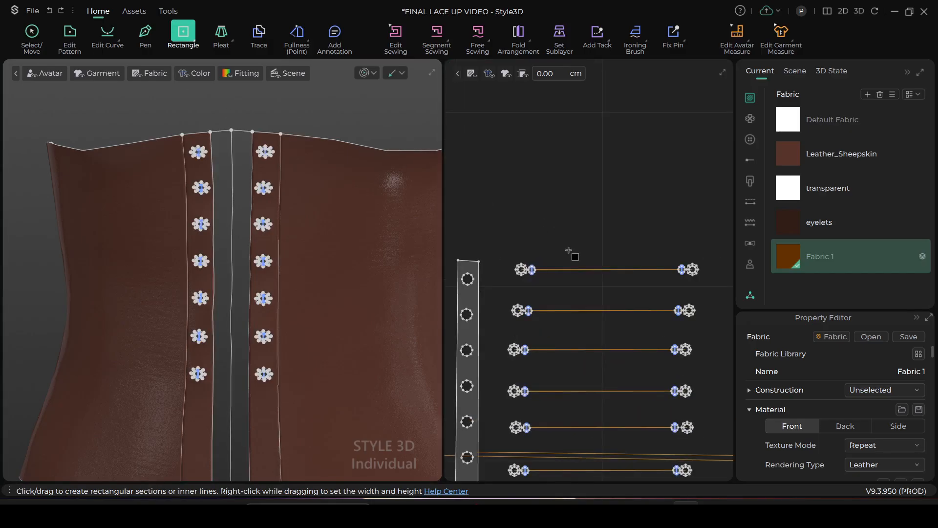
pyautogui.scroll(-2, 569, 251)
pyautogui.scroll(2, 611, 274)
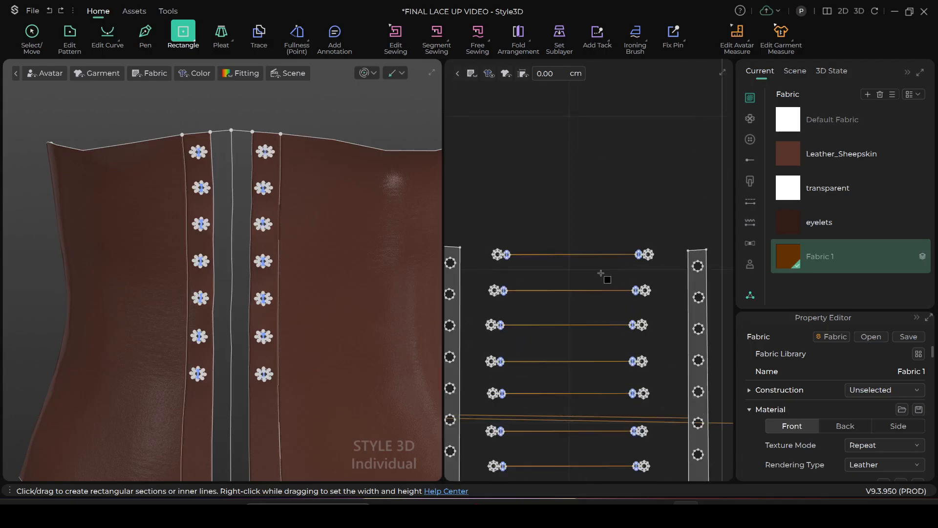
pyautogui.moveTo(531, 244); pyautogui.dragTo(591, 249)
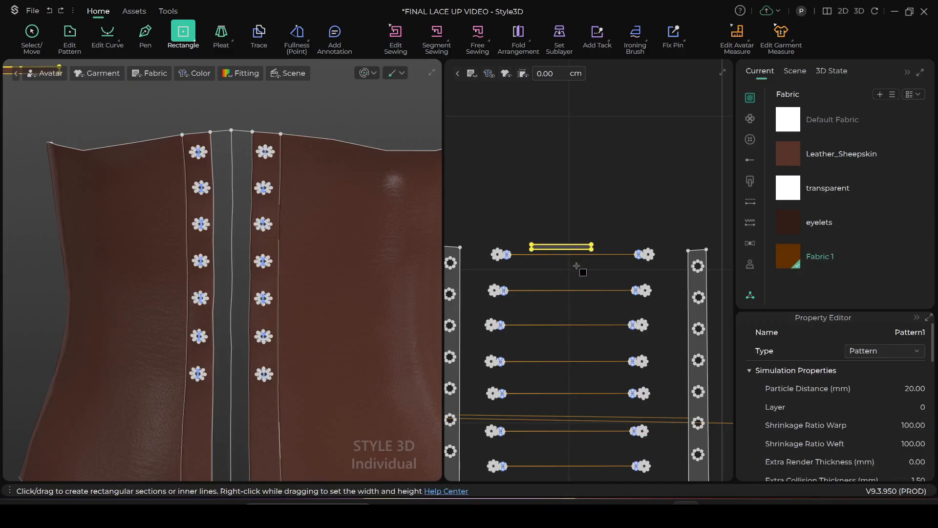
# Apply Fabric 1 to the new rectangular strip in the flat pattern
pyautogui.scroll(-1, 578, 273)
pyautogui.scroll(4, 578, 273)
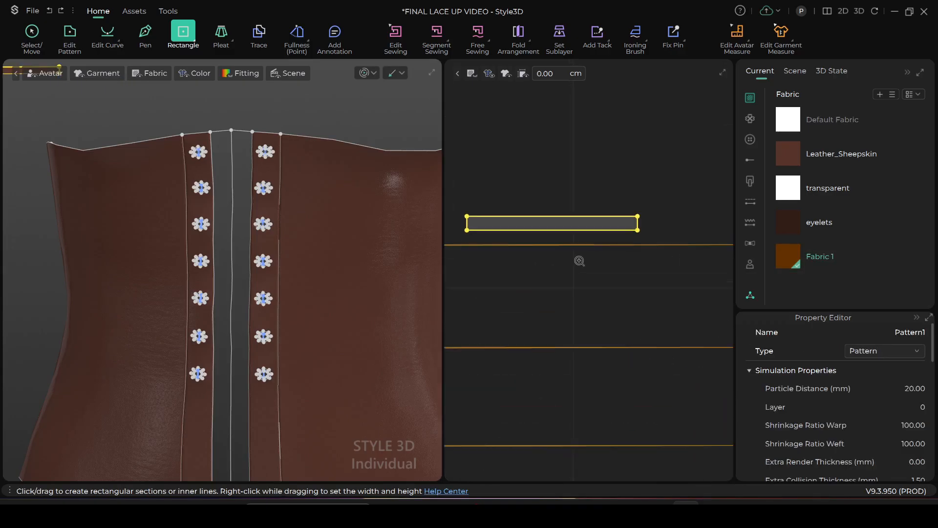
pyautogui.moveTo(592, 263); pyautogui.dragTo(639, 324, button='middle')
pyautogui.scroll(-3, 630, 291)
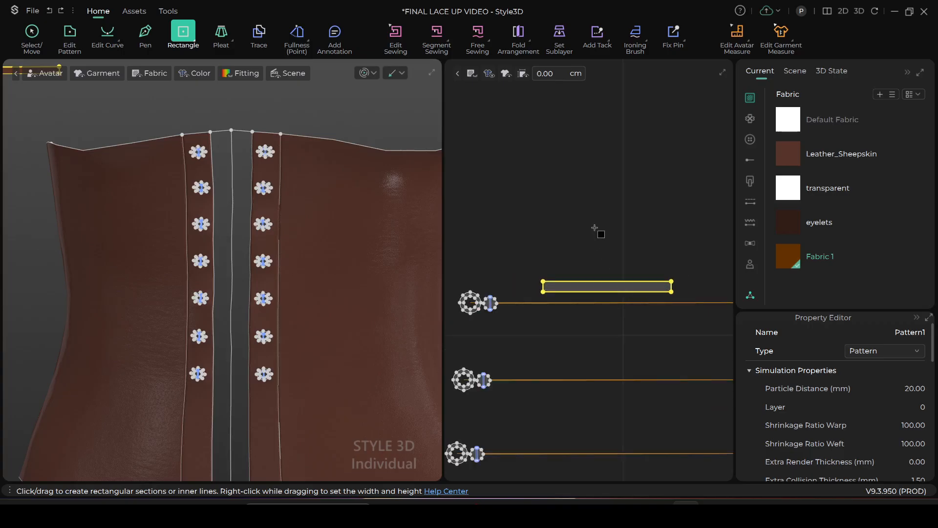
pyautogui.press('a')
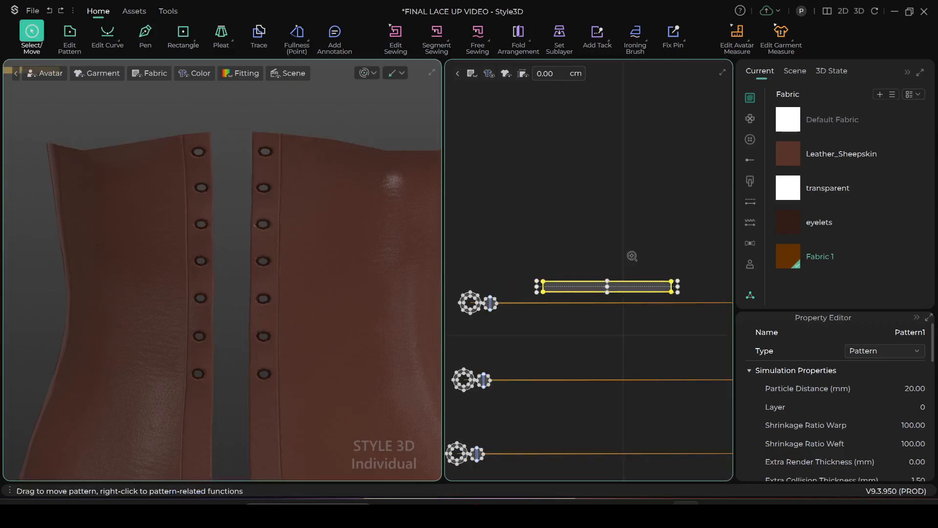
pyautogui.scroll(3, 627, 250)
pyautogui.moveTo(672, 281); pyautogui.dragTo(683, 215, button='middle')
pyautogui.click(790, 260)
pyautogui.click(631, 251)
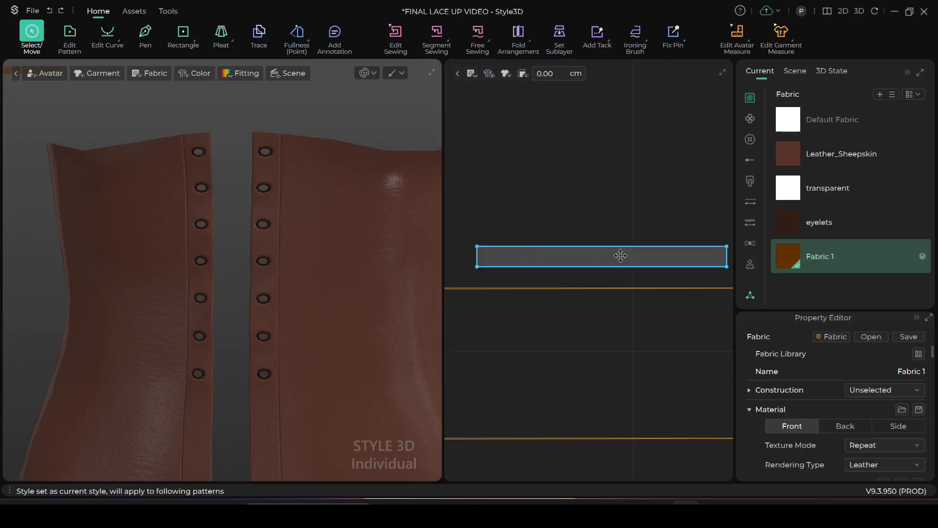
# Place the strip in 3D across the open center front, level with the uppermost pair of eyelets
pyautogui.scroll(-3, 618, 256)
pyautogui.scroll(-3, 346, 293)
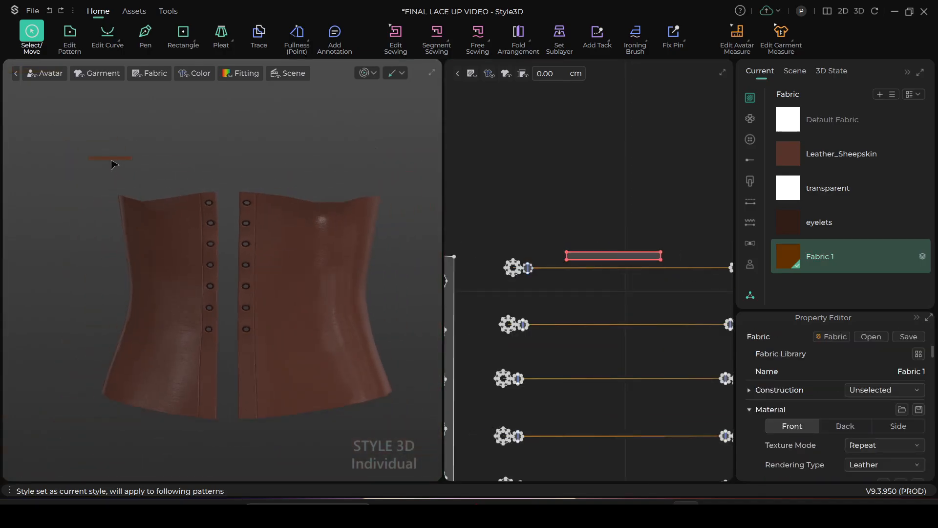
pyautogui.scroll(2, 132, 211)
pyautogui.moveTo(91, 126); pyautogui.dragTo(241, 183)
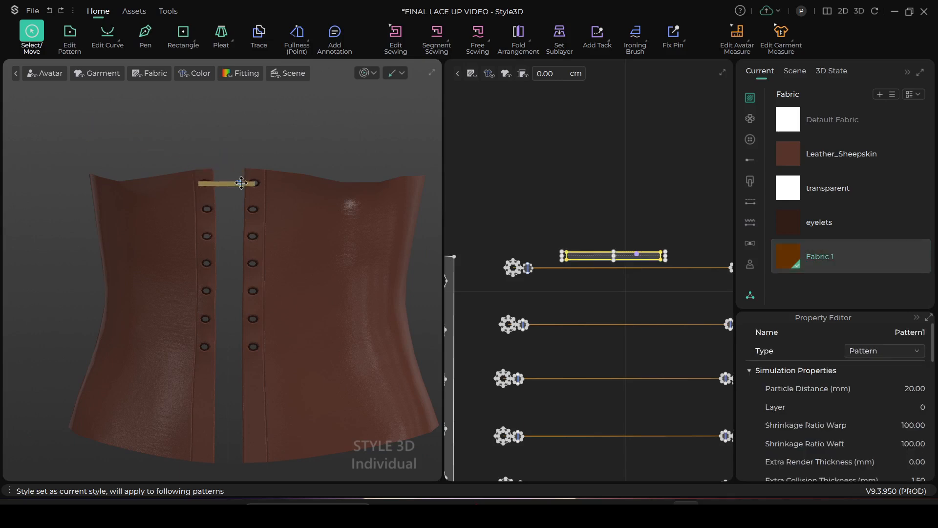
pyautogui.scroll(5, 242, 184)
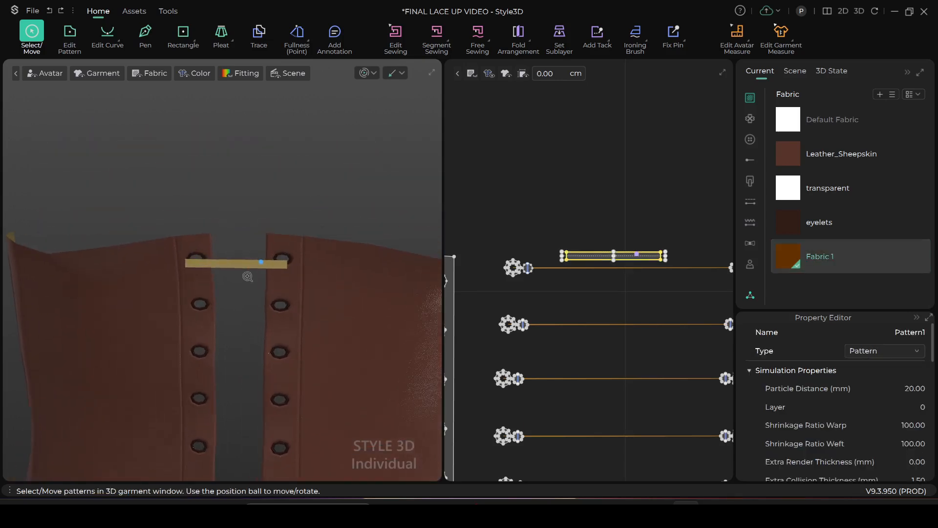
pyautogui.moveTo(244, 264); pyautogui.dragTo(242, 258)
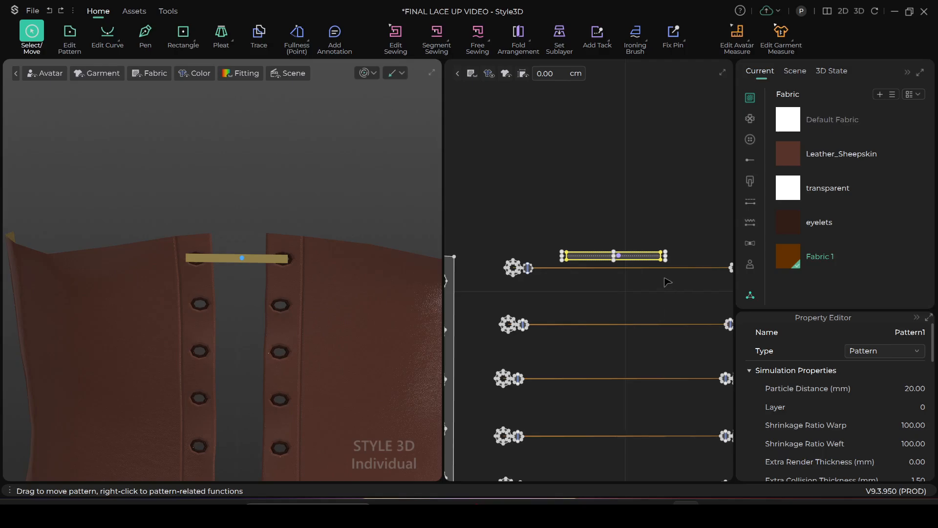
# Scale the strip slightly shorter along its length and check its fit between the uppermost eyelets
pyautogui.scroll(2, 669, 281)
pyautogui.moveTo(663, 243); pyautogui.dragTo(657, 242)
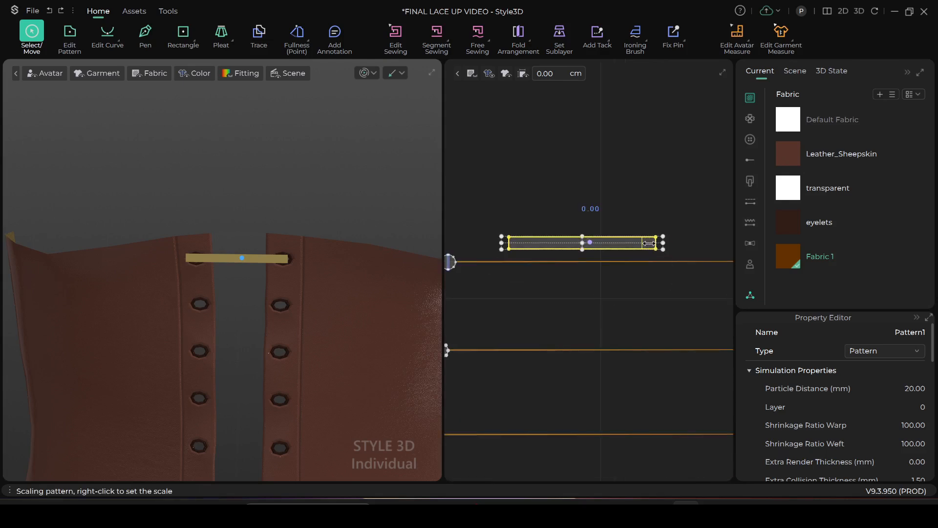
pyautogui.scroll(-2, 649, 243)
pyautogui.moveTo(256, 264); pyautogui.dragTo(293, 294, button='right')
pyautogui.scroll(2, 546, 288)
pyautogui.scroll(-3, 580, 289)
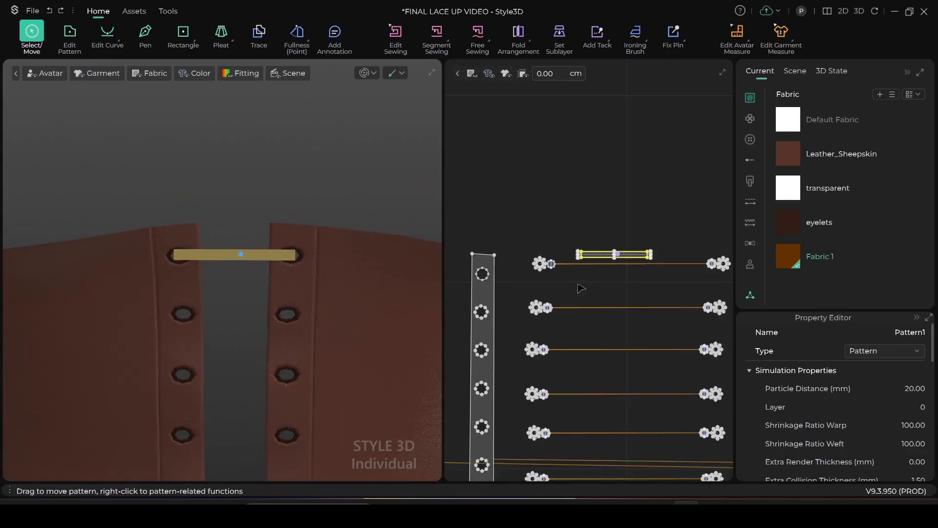
# Widen the flat pattern window to make more room for the strip and the uppermost circles
pyautogui.scroll(2, 604, 296)
pyautogui.scroll(5, 537, 297)
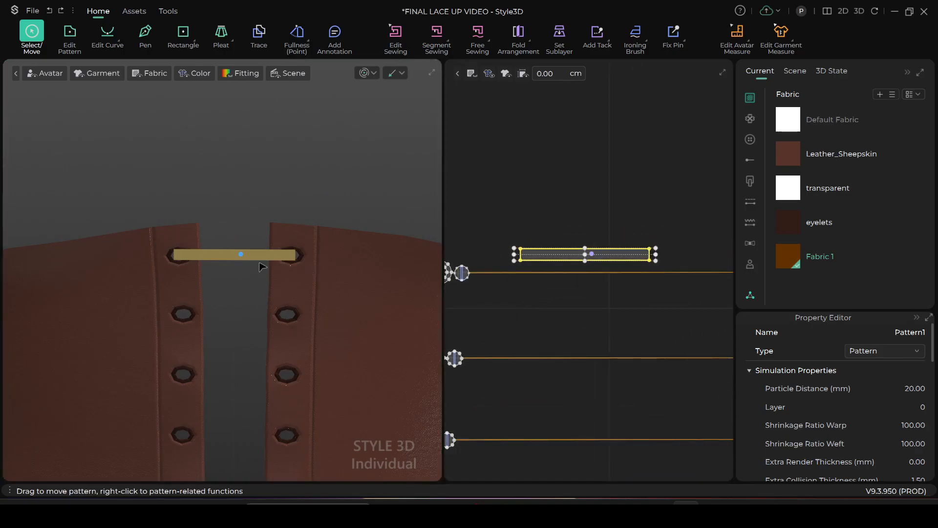
pyautogui.scroll(-3, 518, 292)
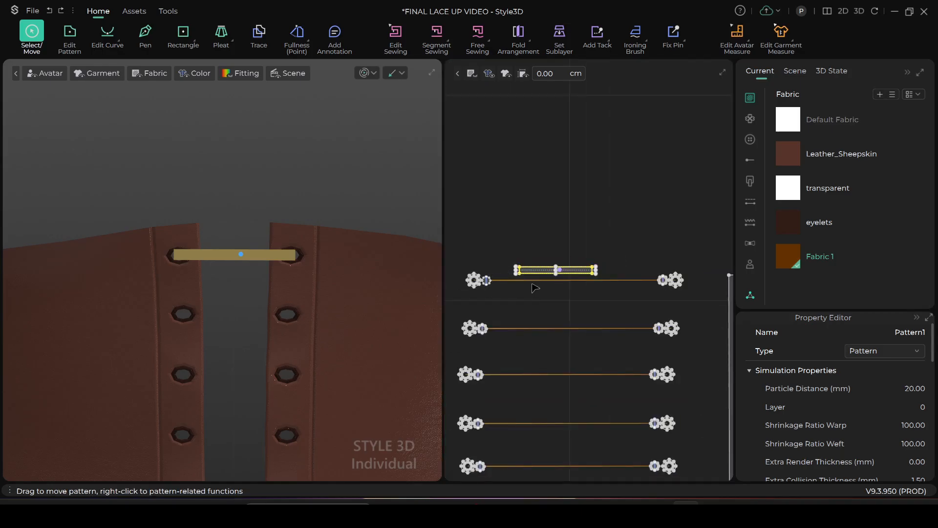
pyautogui.scroll(2, 518, 286)
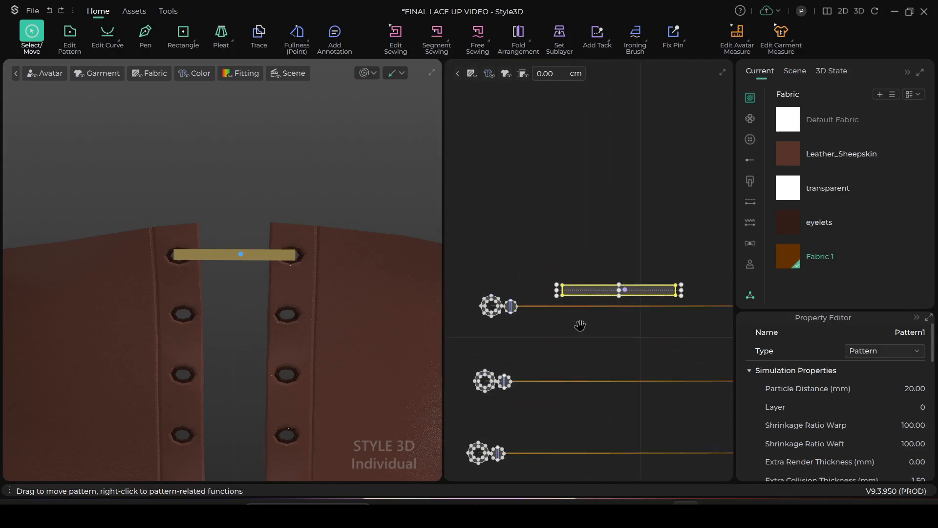
pyautogui.moveTo(580, 325); pyautogui.dragTo(558, 304, button='middle')
pyautogui.scroll(1, 554, 280)
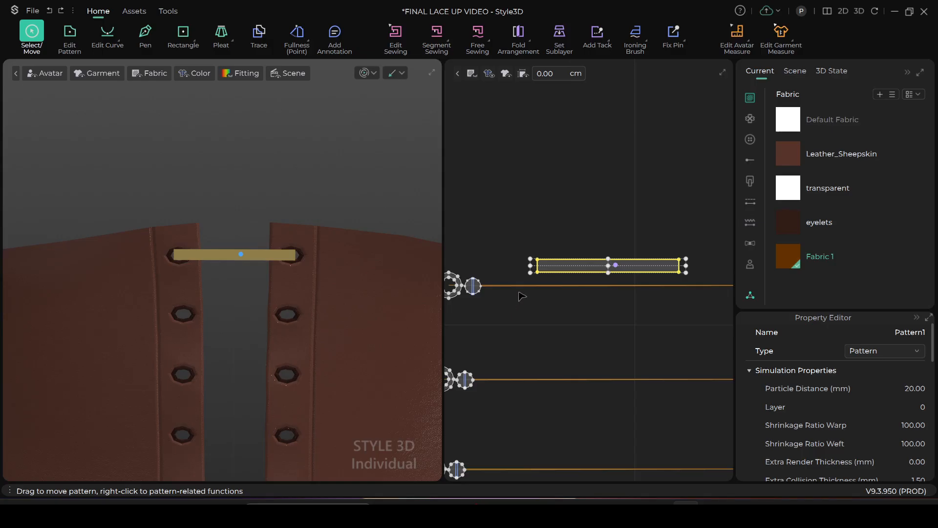
pyautogui.scroll(1, 522, 295)
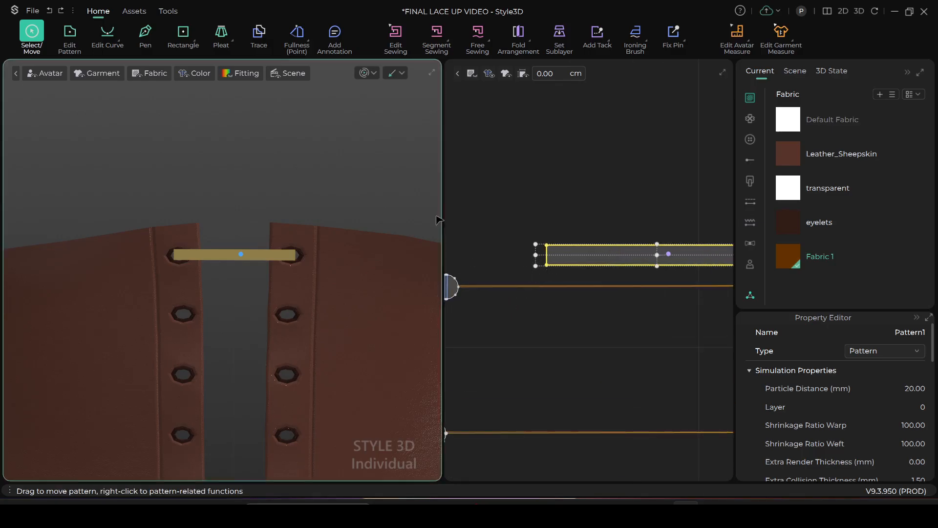
pyautogui.moveTo(437, 216); pyautogui.dragTo(268, 226)
# Sew the strip's left end with Segment Sewing to the vertical internal line in the uppermost left small circle
pyautogui.moveTo(488, 339); pyautogui.dragTo(569, 342, button='middle')
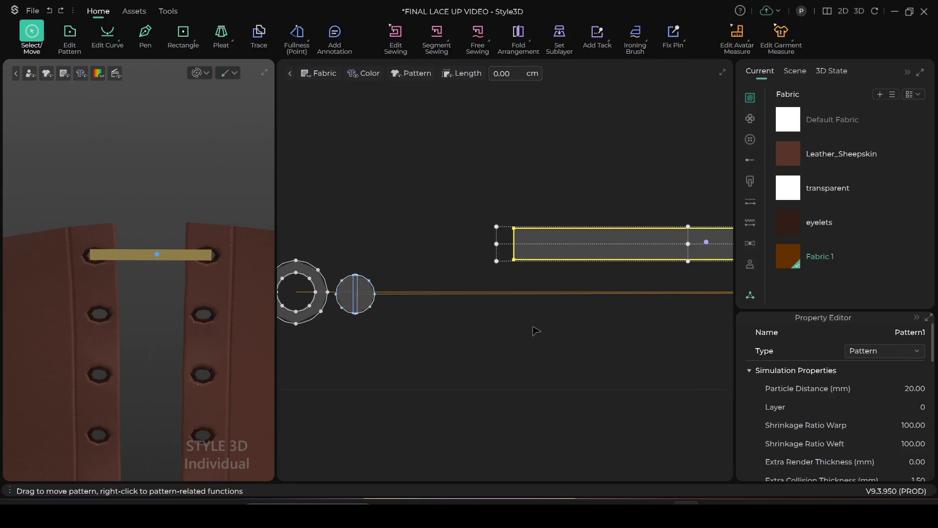
pyautogui.scroll(-1, 537, 332)
pyautogui.scroll(1, 406, 318)
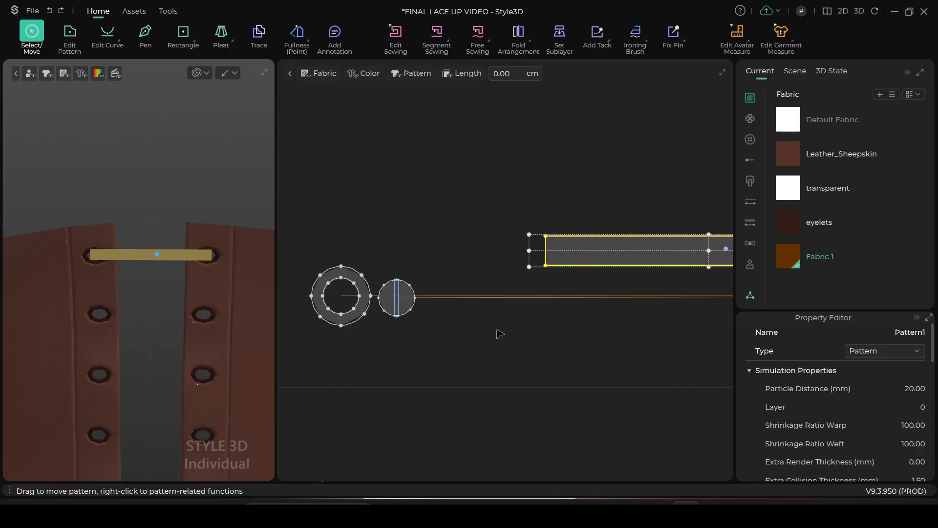
pyautogui.click(438, 39)
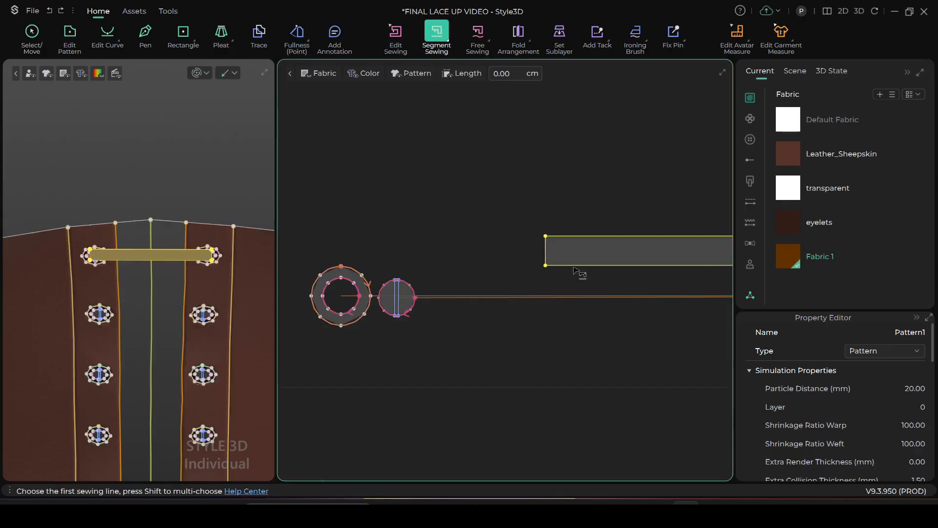
pyautogui.click(545, 249)
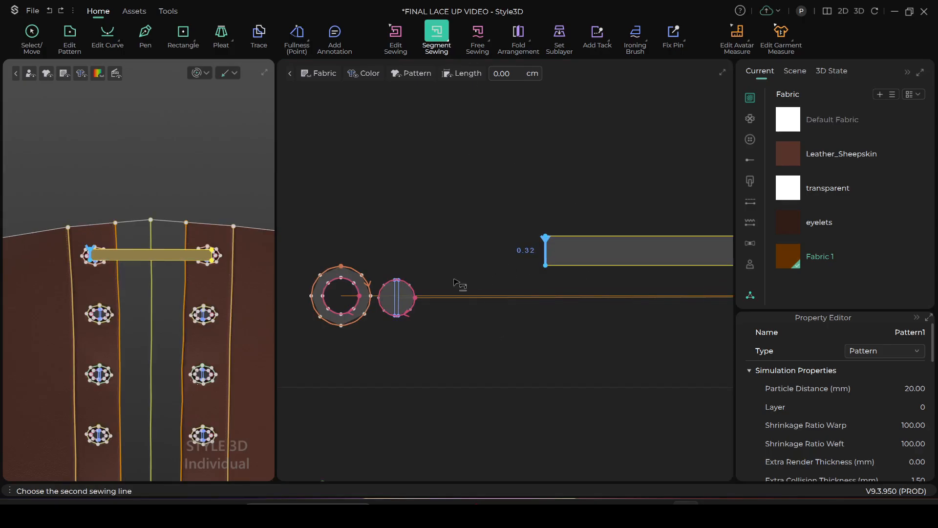
pyautogui.click(395, 295)
# Sew the vertical internal line in the uppermost right small circle to the strip's right end
pyautogui.scroll(-3, 486, 337)
pyautogui.moveTo(534, 341); pyautogui.dragTo(380, 353, button='middle')
pyautogui.scroll(-3, 587, 346)
pyautogui.scroll(7, 597, 315)
pyautogui.moveTo(591, 348); pyautogui.dragTo(510, 349, button='middle')
pyautogui.click(627, 306)
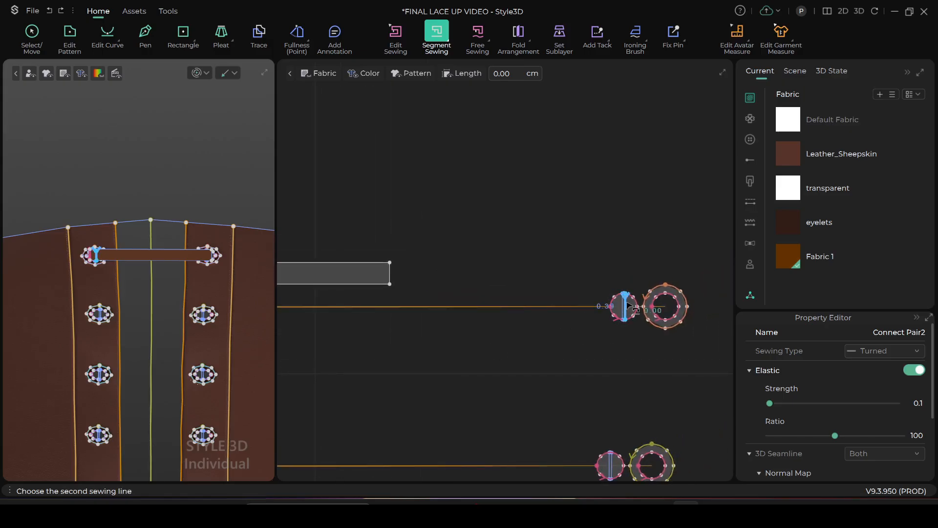
pyautogui.click(391, 271)
# Simulate the garment to pull the strip's sewn ends into the uppermost eyelets
pyautogui.scroll(-3, 391, 273)
pyautogui.click(197, 73)
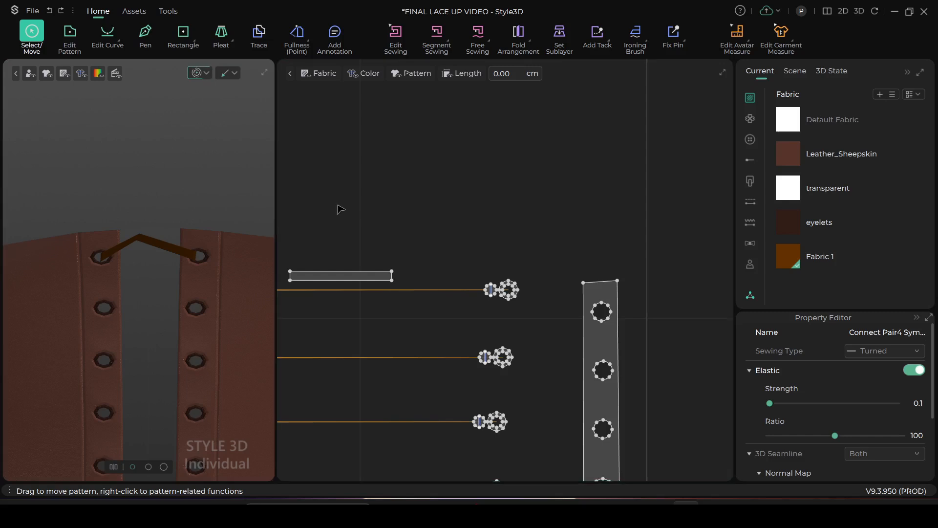
pyautogui.moveTo(373, 210); pyautogui.dragTo(466, 211, button='middle')
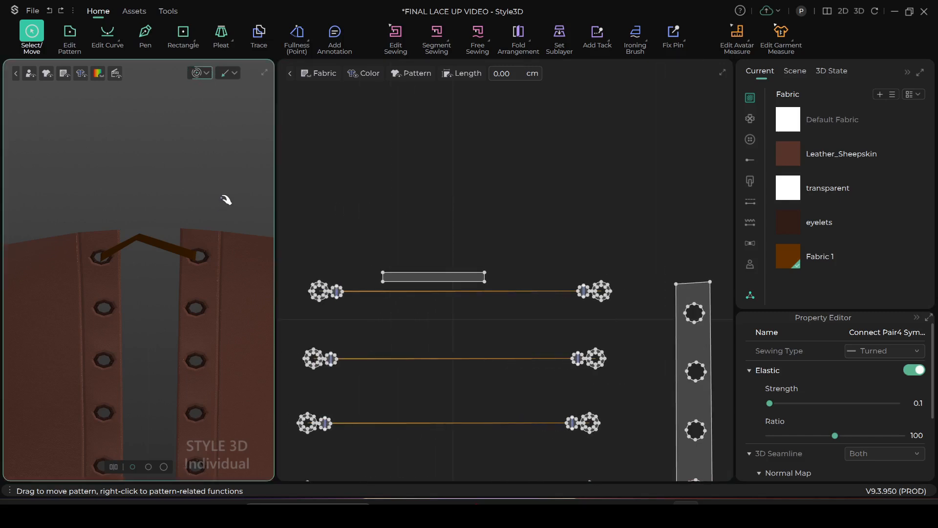
pyautogui.scroll(1, 227, 200)
# Check the sewing at the strip's ends in the flat pattern and apply Fabric 1 to the strip again
pyautogui.press('n')
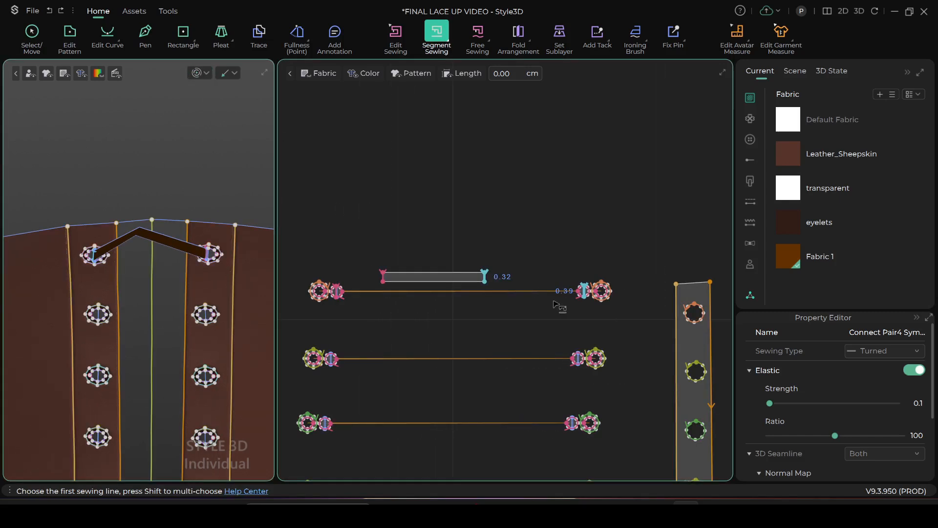
pyautogui.scroll(3, 463, 301)
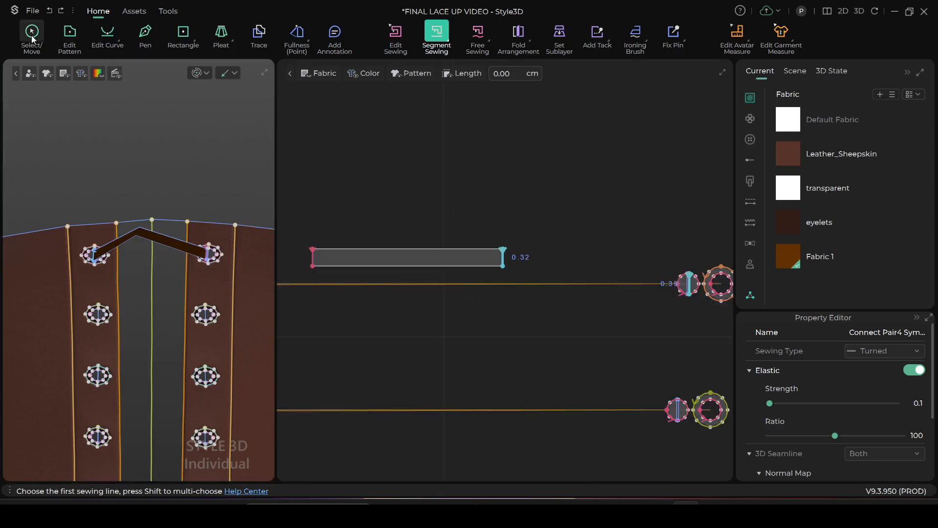
pyautogui.press('q')
pyautogui.scroll(3, 479, 235)
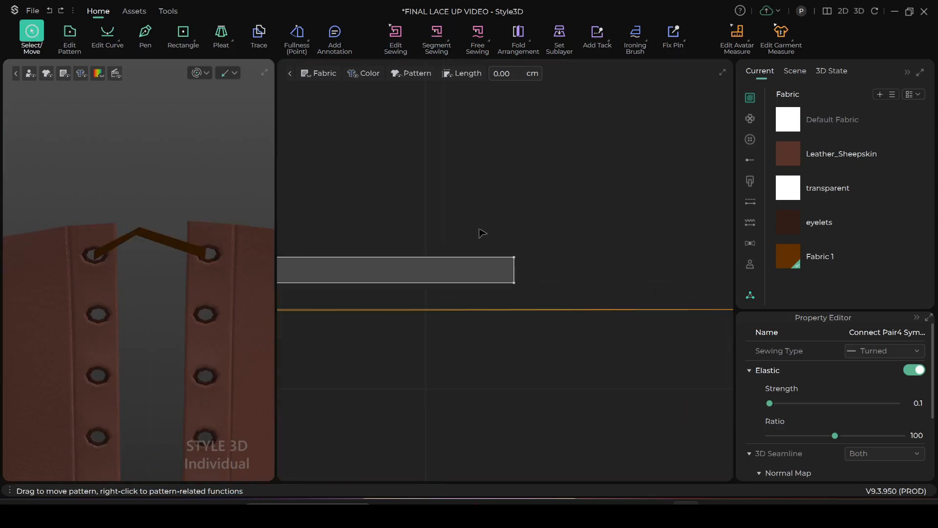
pyautogui.moveTo(479, 233); pyautogui.dragTo(659, 211, button='middle')
pyautogui.moveTo(800, 257); pyautogui.dragTo(634, 239)
pyautogui.scroll(-2, 191, 240)
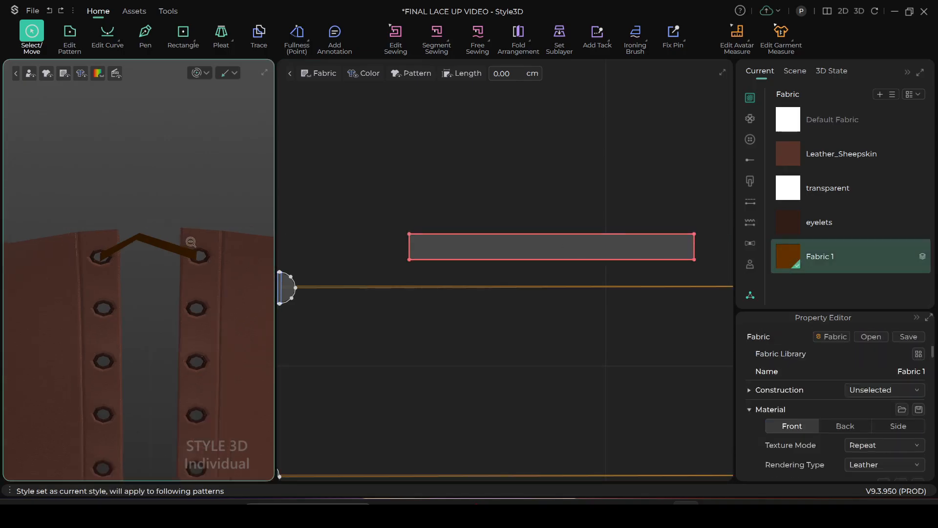
# Simulate while pulling the middle of the strip down between the uppermost eyelets, and stop the simulation
pyautogui.moveTo(170, 290); pyautogui.dragTo(167, 296, button='right')
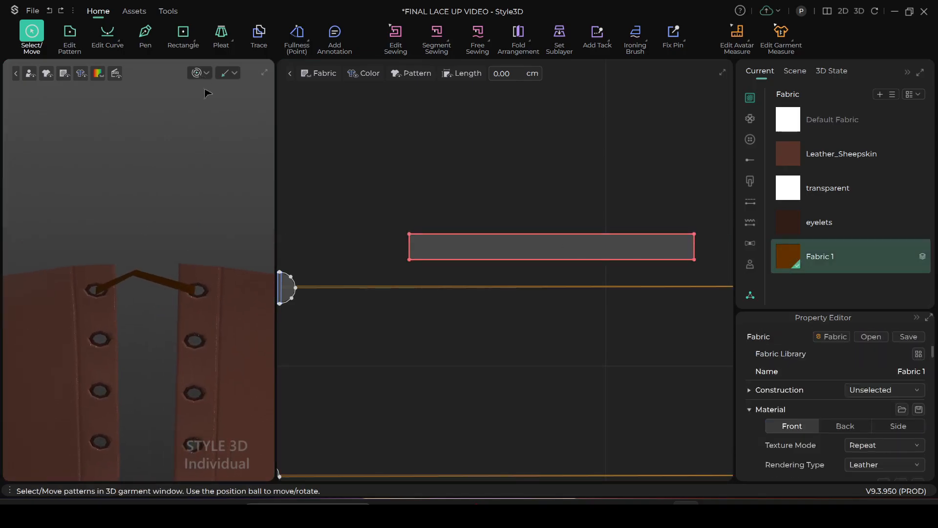
pyautogui.press('space')
pyautogui.moveTo(147, 279); pyautogui.dragTo(156, 311)
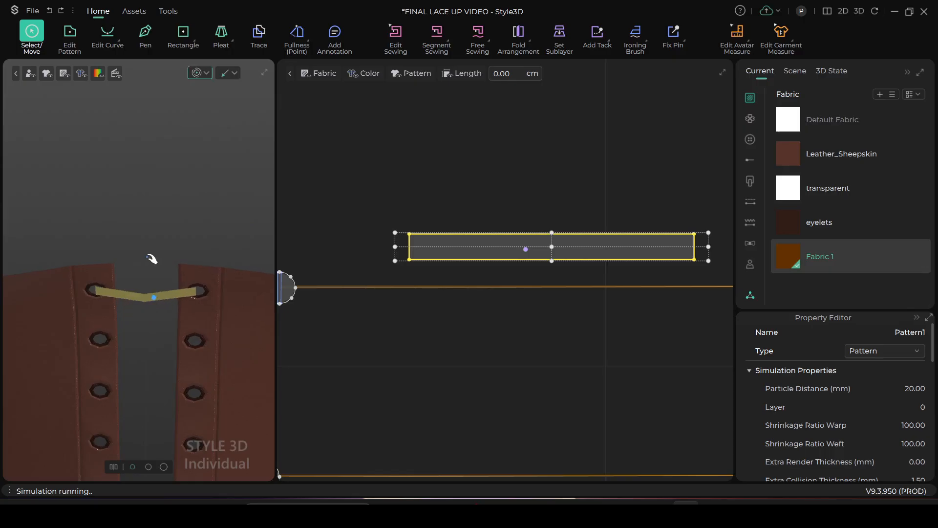
pyautogui.click(150, 258)
pyautogui.press('space')
pyautogui.moveTo(173, 321); pyautogui.dragTo(160, 302, button='right')
pyautogui.moveTo(159, 302); pyautogui.dragTo(189, 282, button='middle')
pyautogui.press('space')
pyautogui.scroll(3, 189, 282)
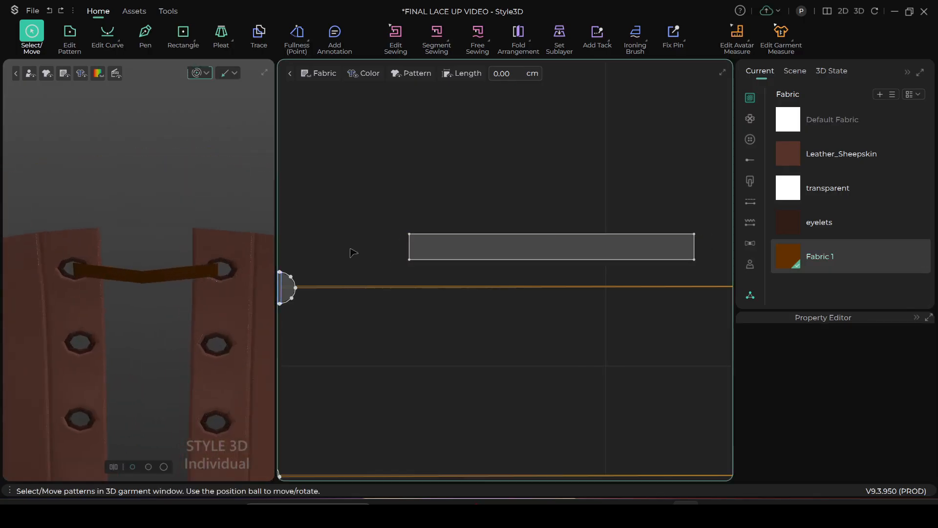
pyautogui.click(198, 73)
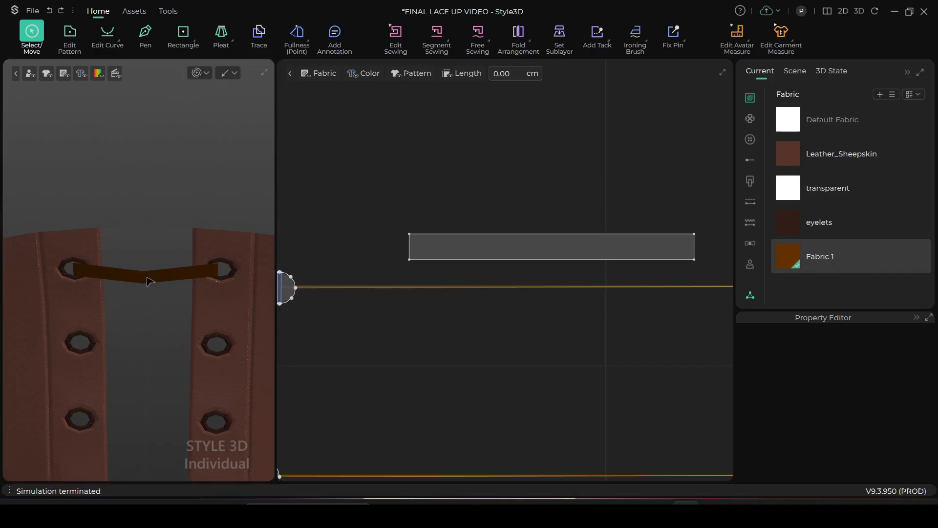
# Flip the lace strip between the uppermost eyelets orientationally in 3D
pyautogui.scroll(-2, 154, 188)
pyautogui.moveTo(142, 189); pyautogui.dragTo(147, 161, button='middle')
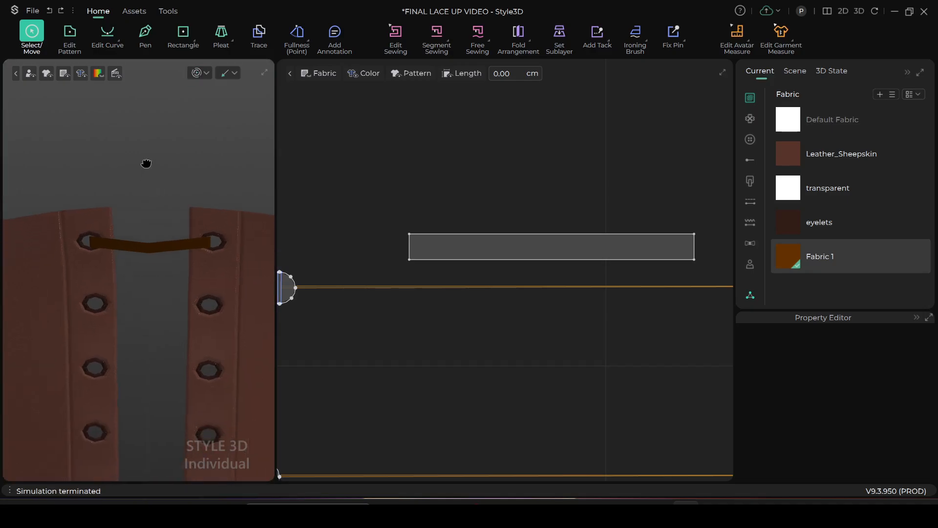
pyautogui.rightClick(139, 243)
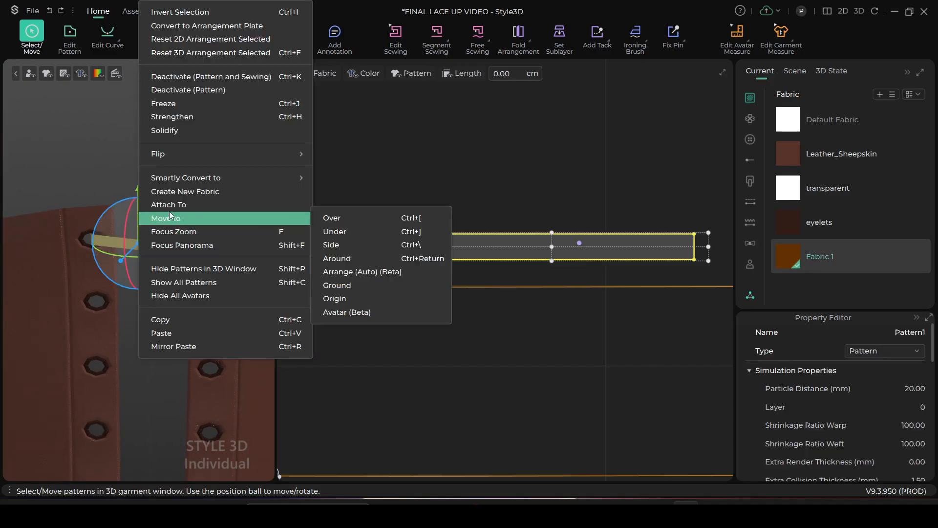
pyautogui.moveTo(304, 156)
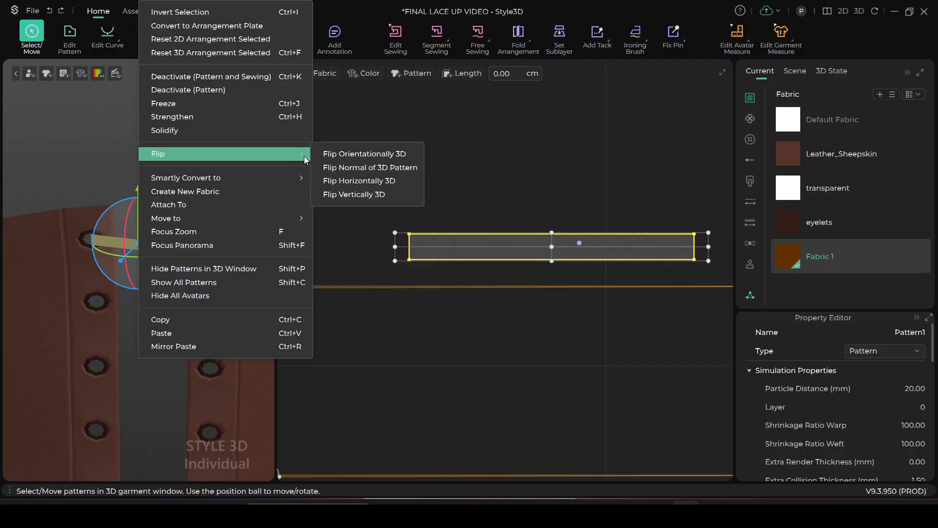
pyautogui.click(354, 153)
pyautogui.click(161, 155)
pyautogui.scroll(-2, 149, 234)
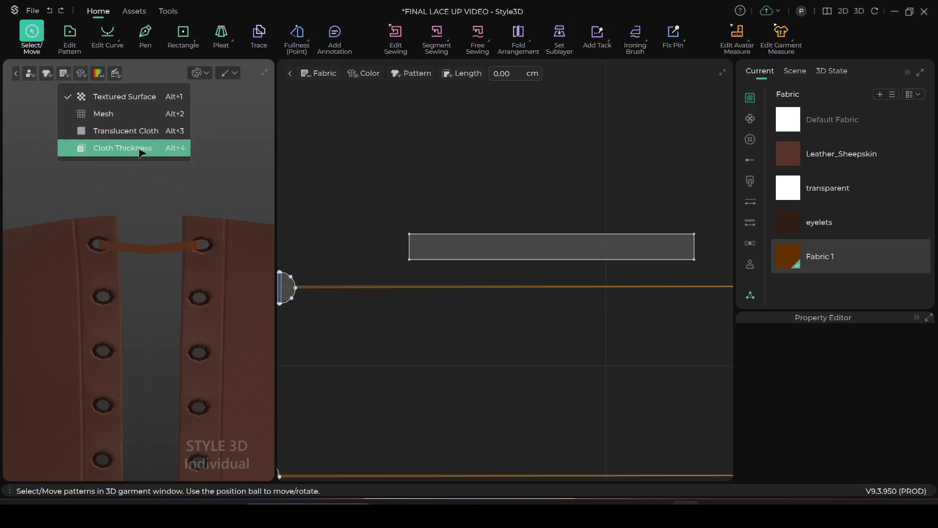
pyautogui.scroll(-2, 168, 245)
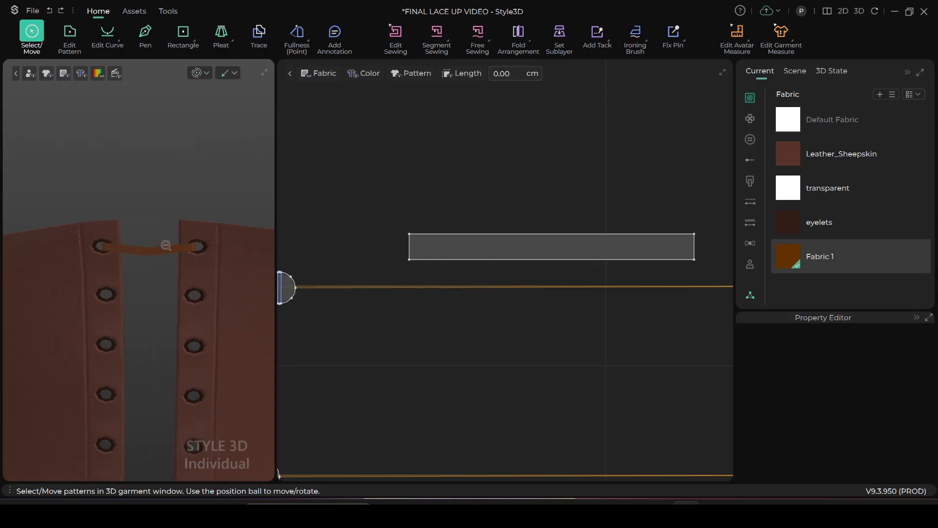
# Shorten the lace strip slightly from its right end in the flat pattern and start simulating it
pyautogui.scroll(4, 255, 266)
pyautogui.scroll(-3, 509, 280)
pyautogui.scroll(4, 522, 249)
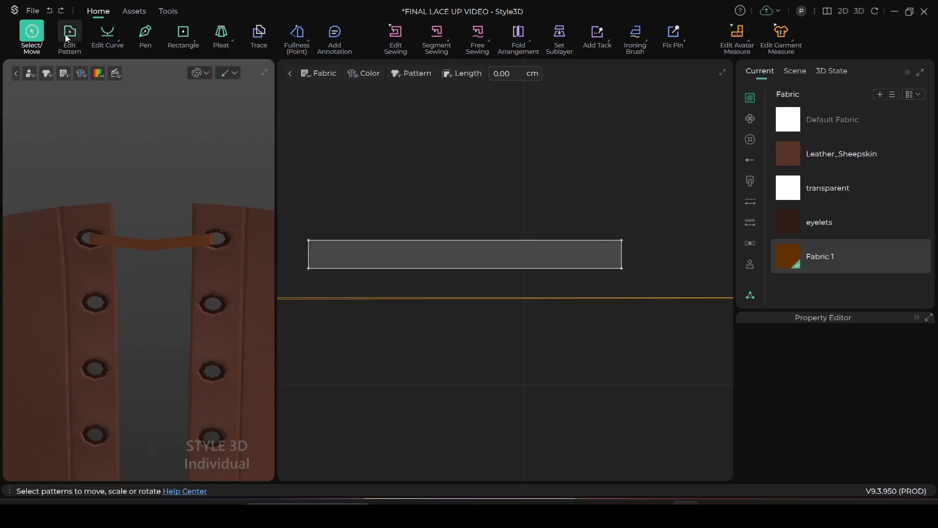
pyautogui.click(597, 257)
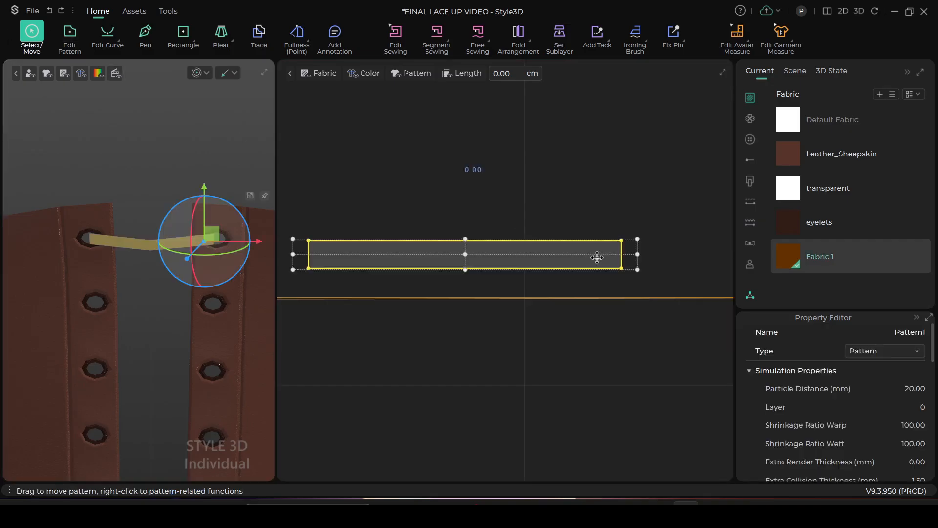
pyautogui.moveTo(638, 255); pyautogui.dragTo(614, 255)
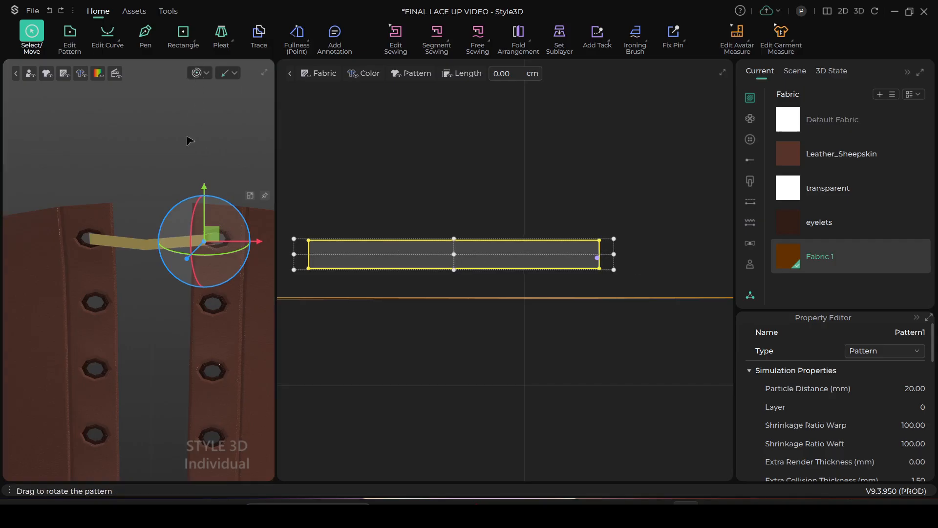
pyautogui.press('space')
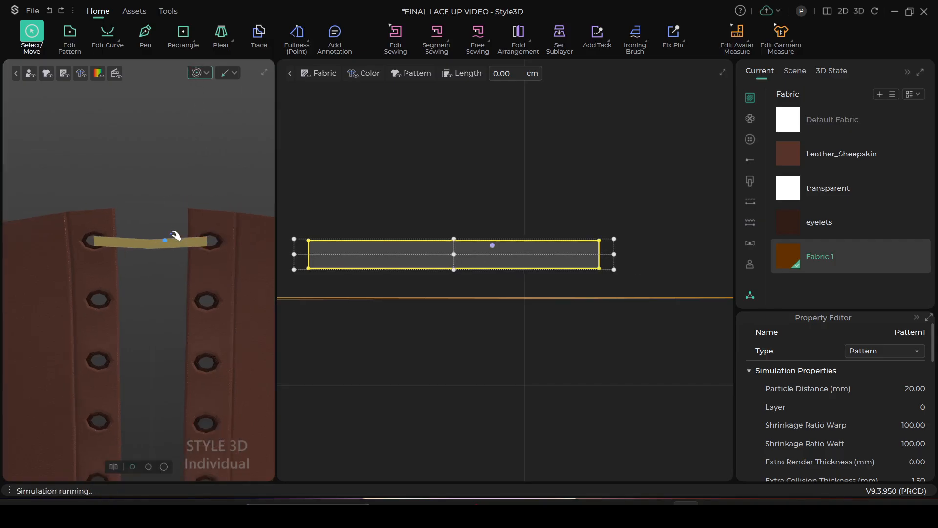
# Set the lace strip's particle distance to 10 mm and stop the running simulation
pyautogui.scroll(-2, 484, 296)
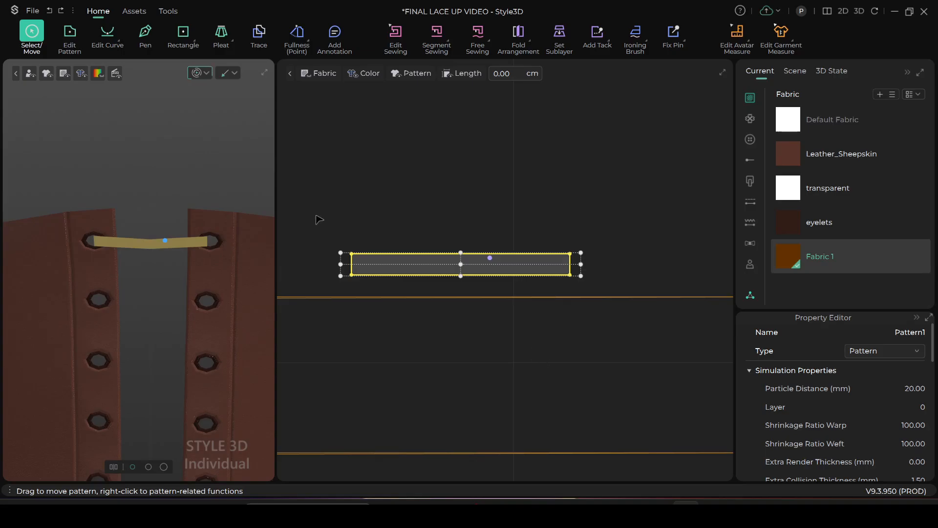
pyautogui.moveTo(320, 219); pyautogui.dragTo(596, 316)
pyautogui.click(915, 389)
pyautogui.write('10')
pyautogui.click(197, 75)
pyautogui.click(197, 74)
pyautogui.click(198, 74)
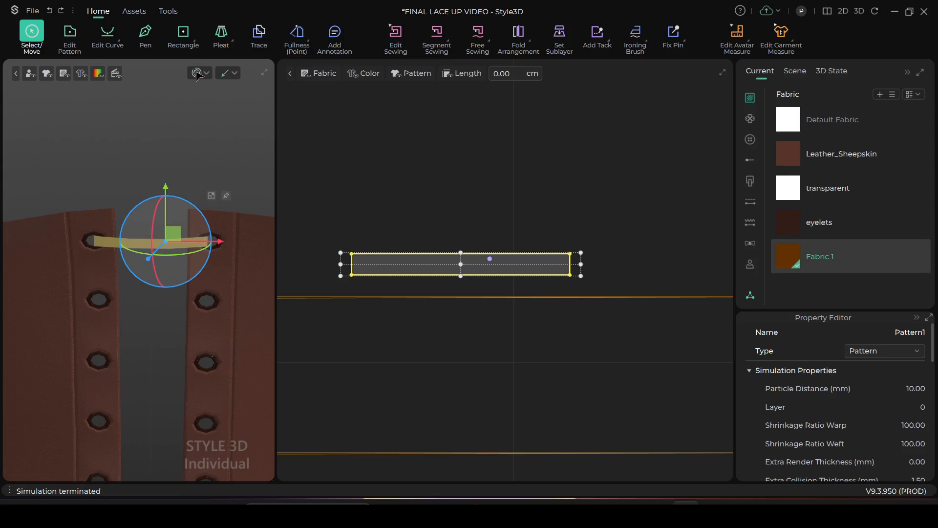
# Simulate while pulling the middle of the strip slightly upward between the uppermost eyelets, and stop the simulation
pyautogui.press('space')
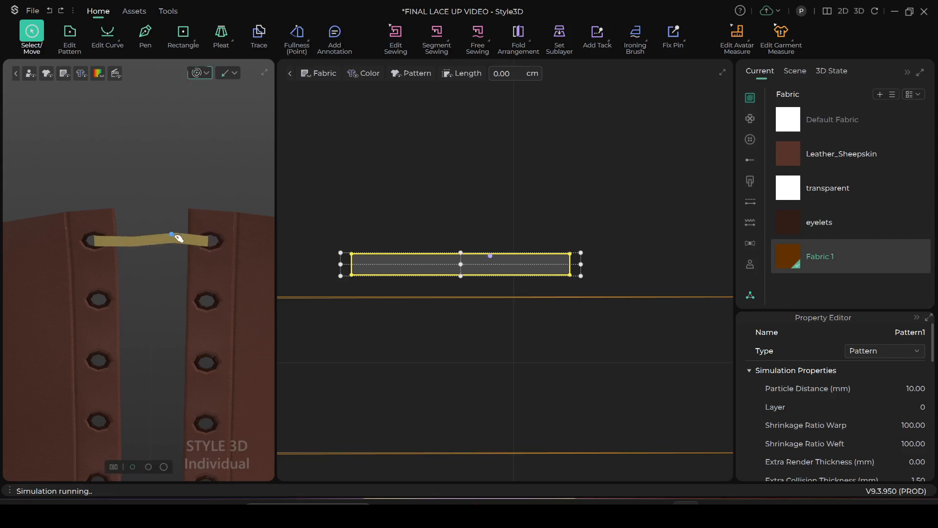
pyautogui.moveTo(145, 241); pyautogui.dragTo(145, 232)
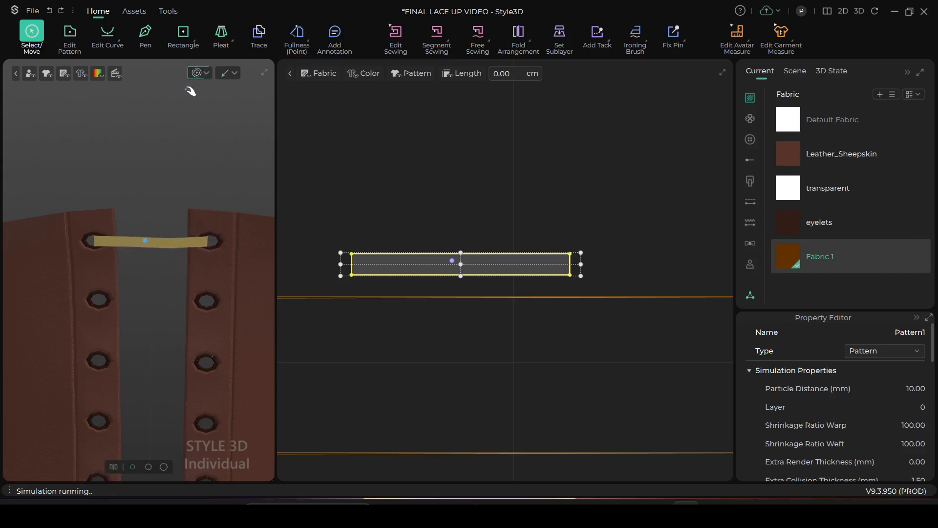
pyautogui.click(197, 72)
# Paste two copies of the lace strip in the flat pattern, evenly spaced directly below the original
pyautogui.scroll(-5, 482, 349)
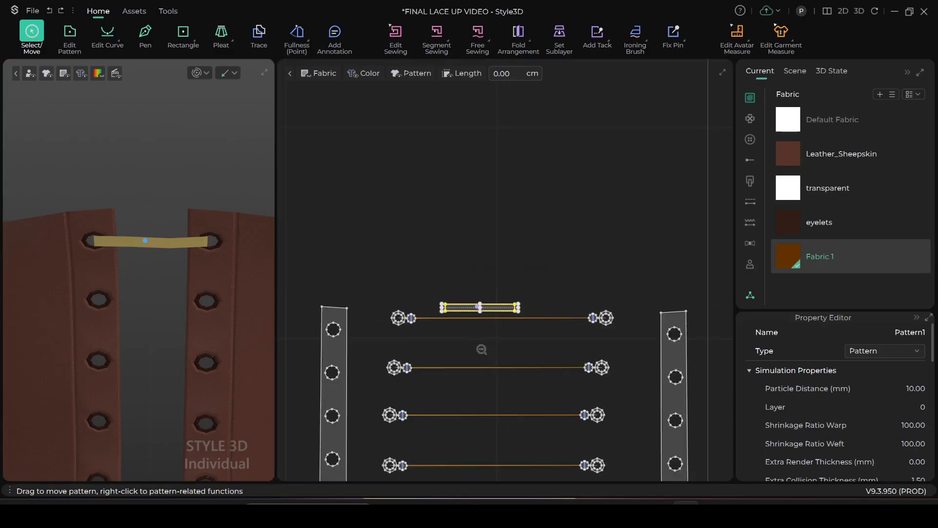
pyautogui.scroll(4, 443, 348)
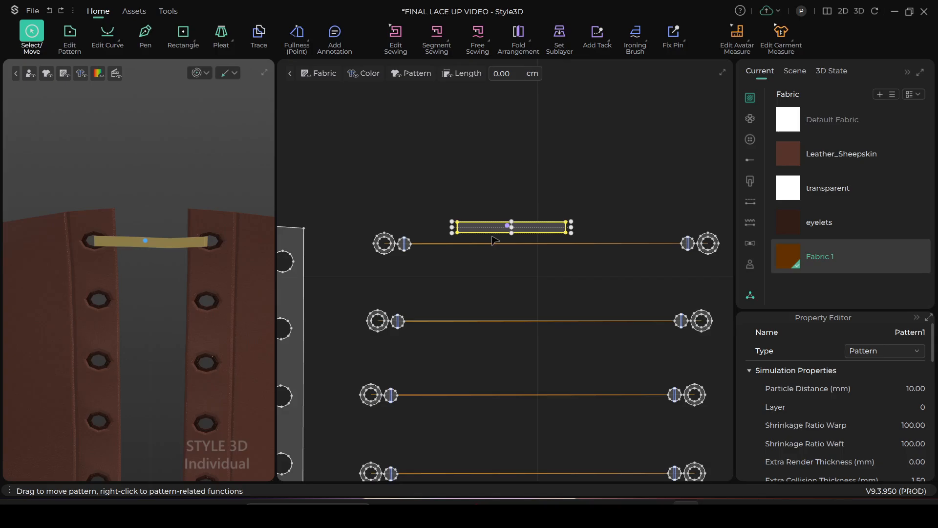
pyautogui.hotkey('ctrl', 'v')
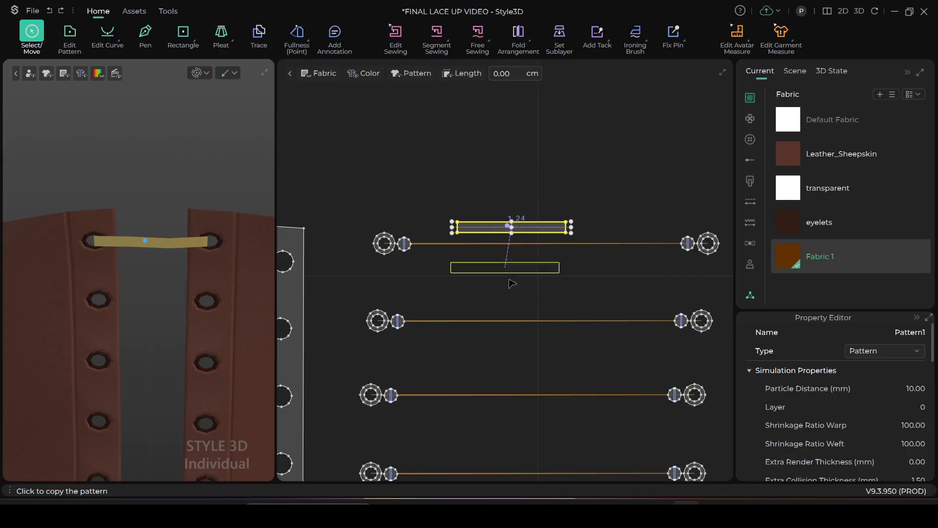
pyautogui.click(513, 282)
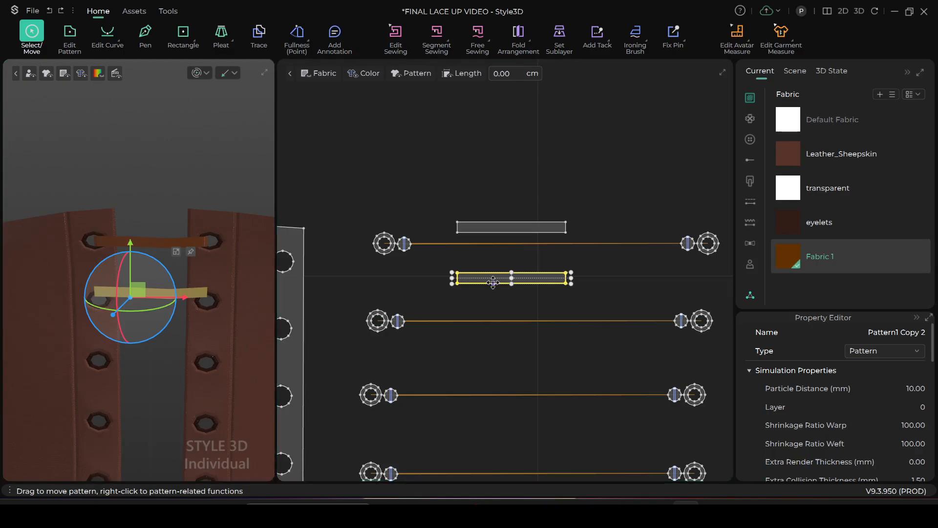
pyautogui.hotkey('ctrl', 'v')
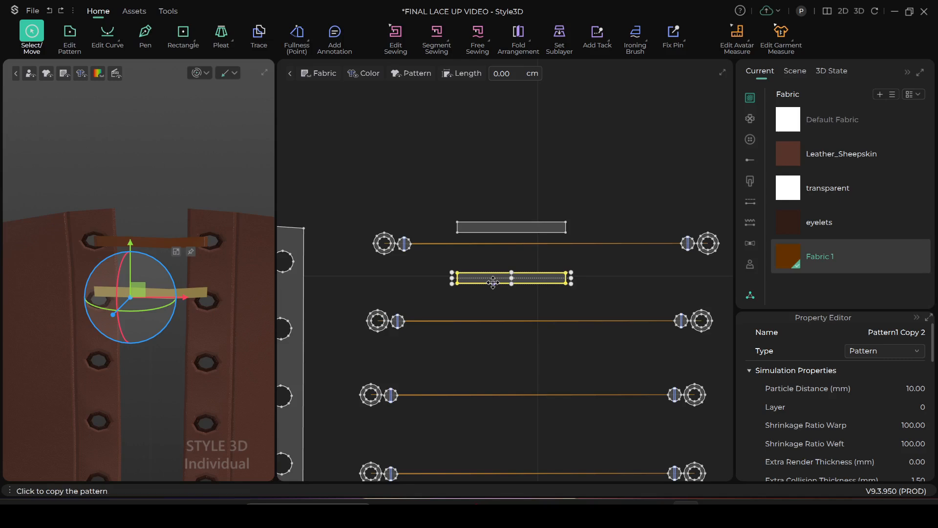
pyautogui.click(511, 328)
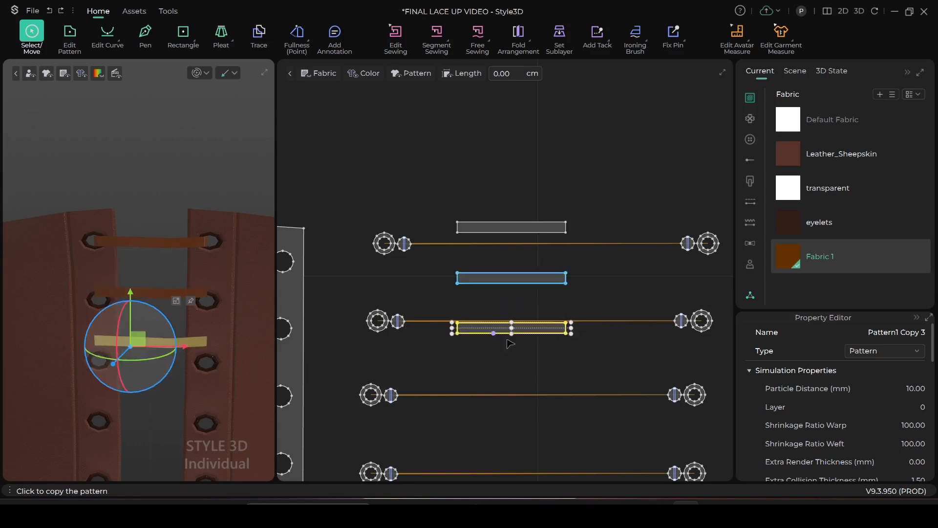
# Rotate and move the first strip copy in 3D so it runs diagonally from the uppermost left eyelet to the second right eyelet
pyautogui.scroll(2, 224, 330)
pyautogui.scroll(1, 224, 329)
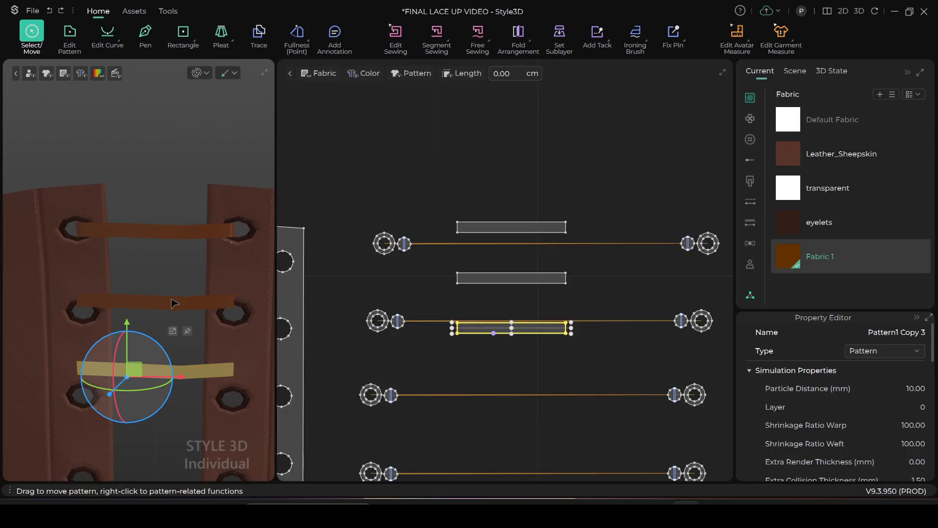
pyautogui.click(157, 301)
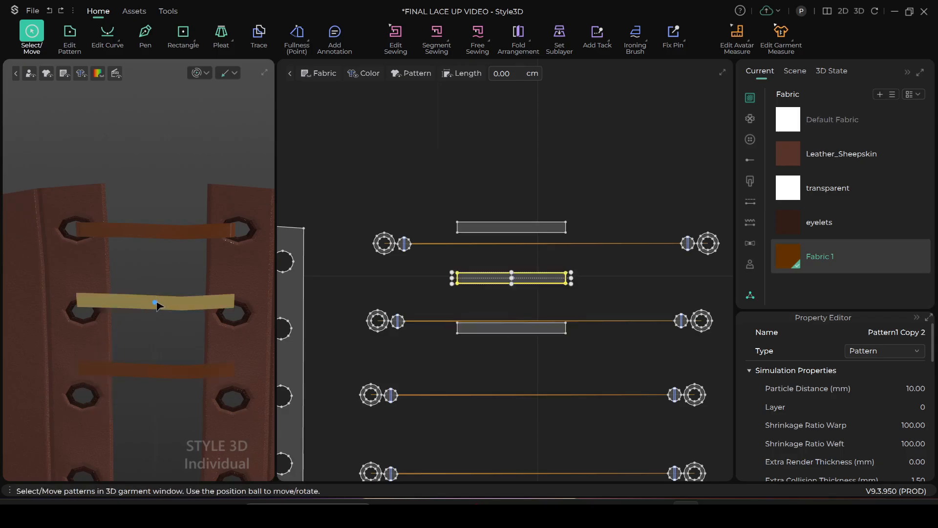
pyautogui.moveTo(276, 173); pyautogui.dragTo(457, 176)
pyautogui.click(247, 303)
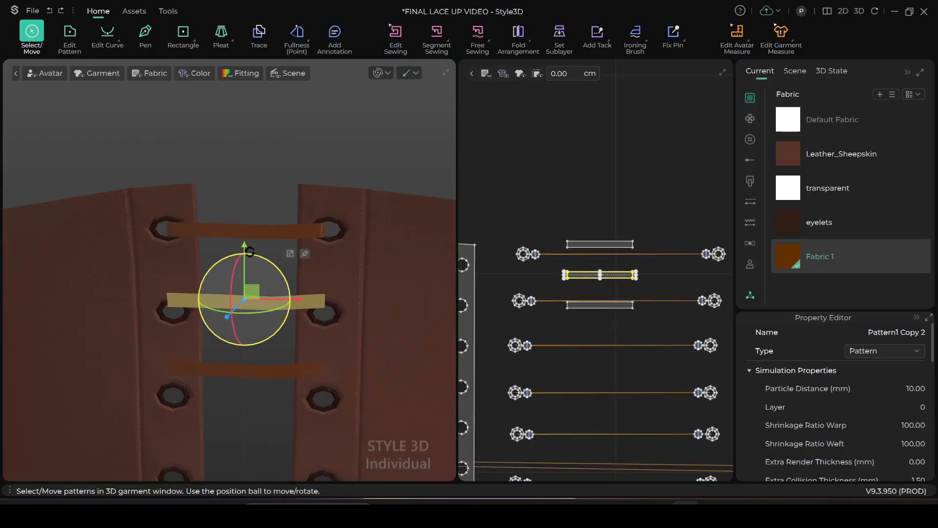
pyautogui.moveTo(255, 254)
pyautogui.mouseDown()
pyautogui.moveTo(279, 275)
pyautogui.moveTo(245, 266)
pyautogui.mouseUp()
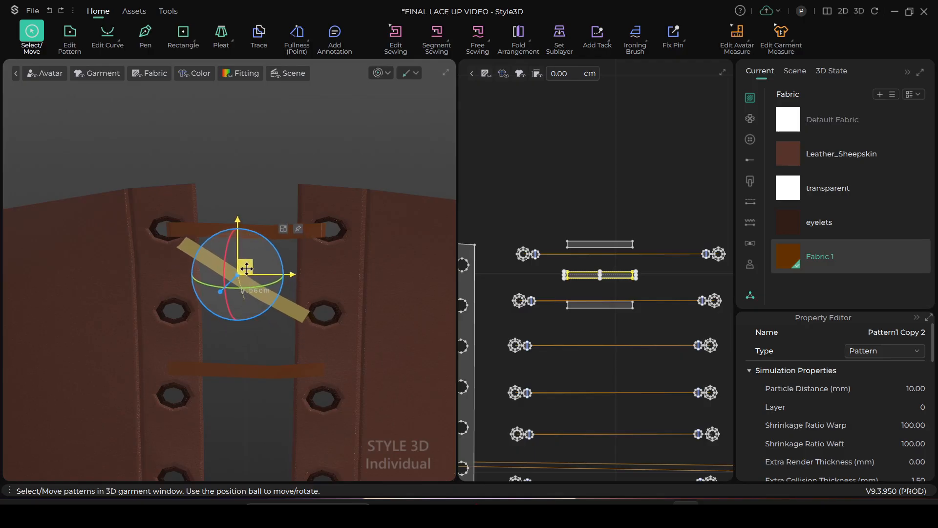
# Rotate and move the second strip copy in 3D to the opposite diagonal, crossing the first copy between the top two eyelet rows
pyautogui.click(249, 376)
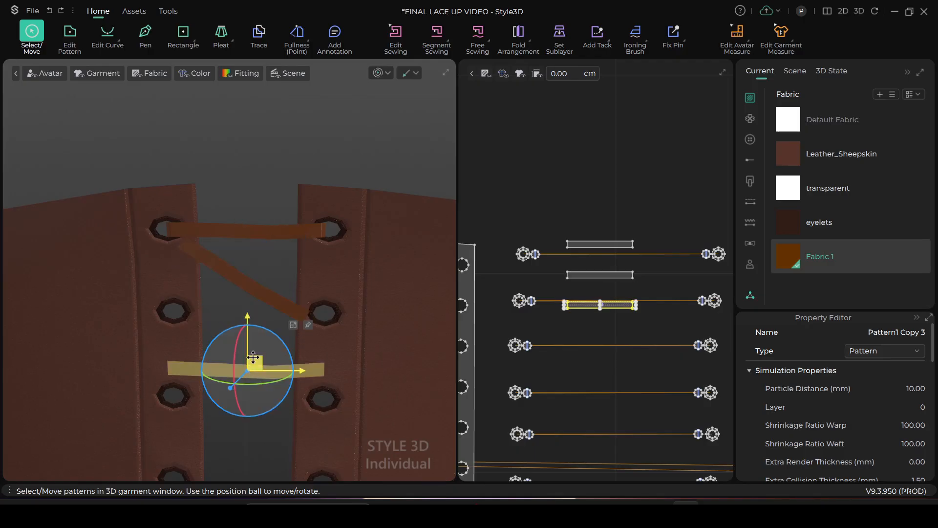
pyautogui.moveTo(270, 326); pyautogui.dragTo(239, 324)
pyautogui.moveTo(263, 368); pyautogui.dragTo(271, 284)
pyautogui.moveTo(271, 318); pyautogui.dragTo(236, 391, button='right')
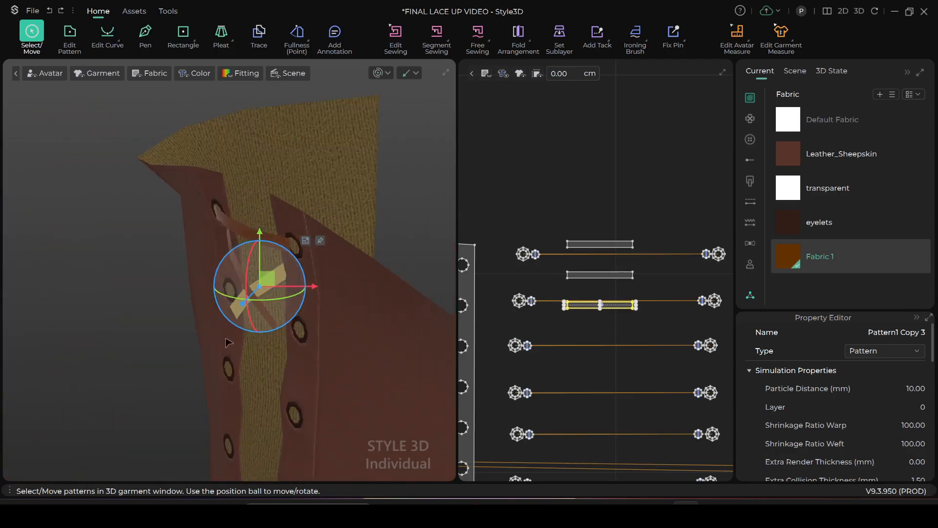
pyautogui.moveTo(246, 284); pyautogui.dragTo(340, 317, button='right')
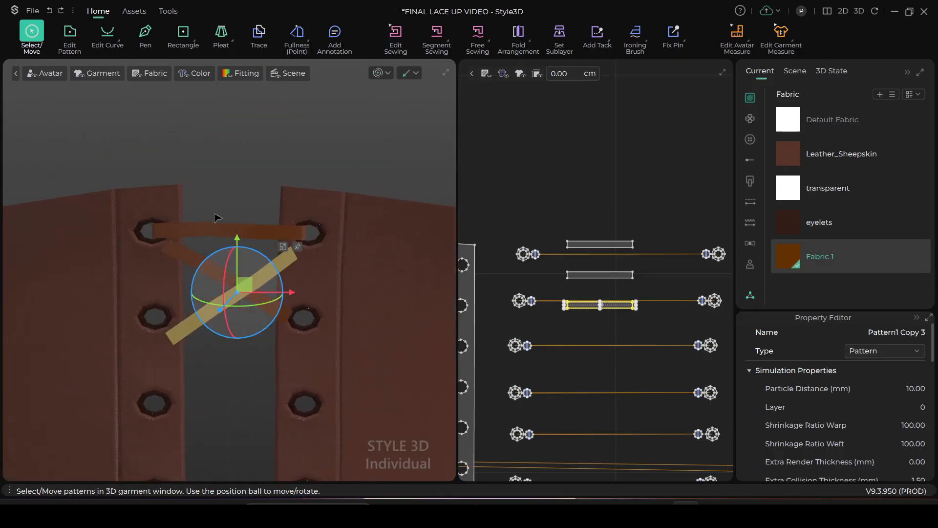
# Rotate the first strip copy in the flat pattern to match its downward-right diagonal in 3D
pyautogui.click(250, 164)
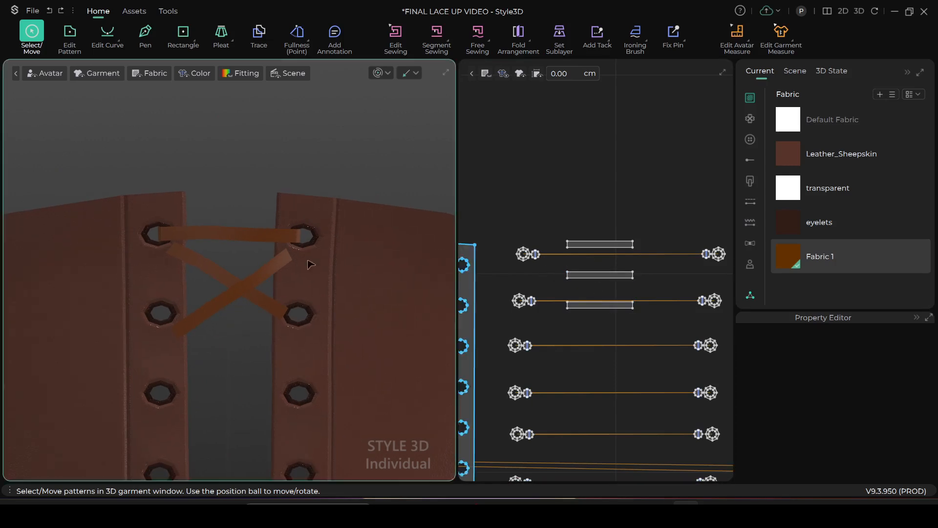
pyautogui.click(214, 269)
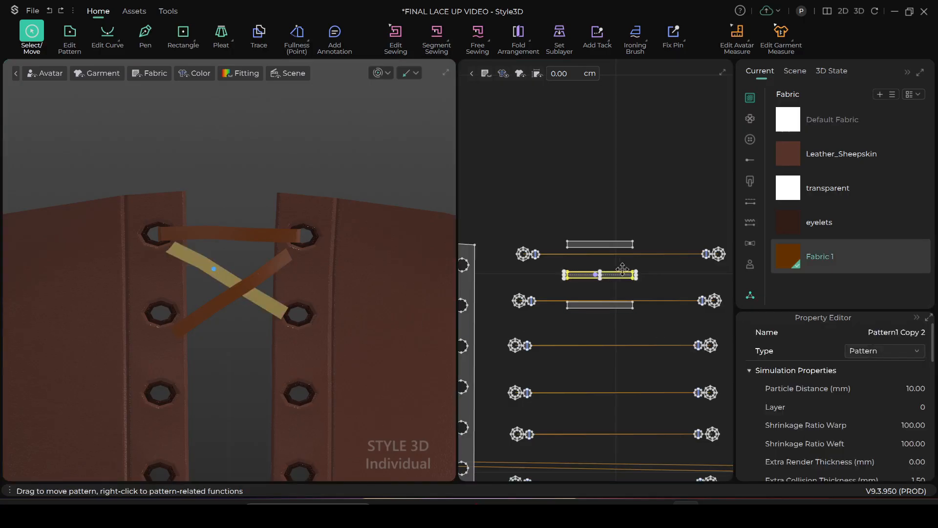
pyautogui.moveTo(640, 268); pyautogui.dragTo(615, 304)
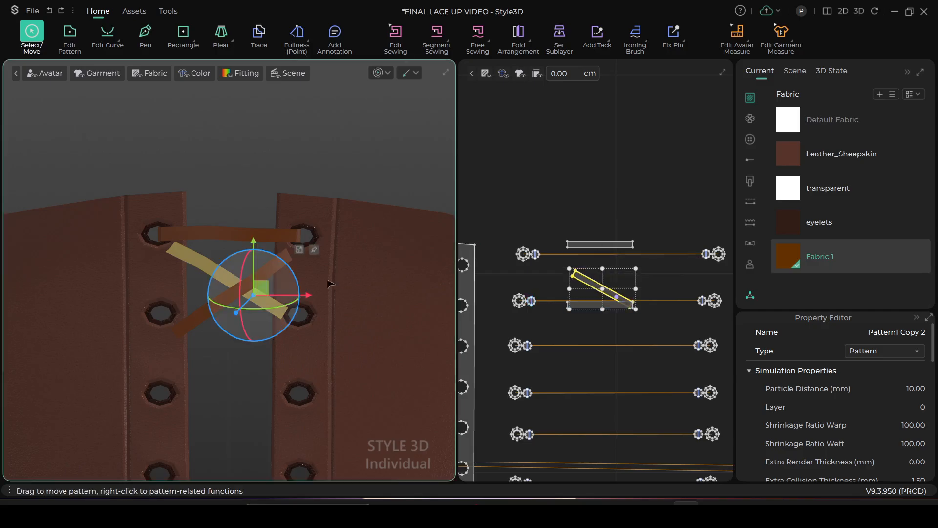
# Rotate the second strip copy in the flat pattern to the opposite diagonal so that it crosses the first copy
pyautogui.click(199, 323)
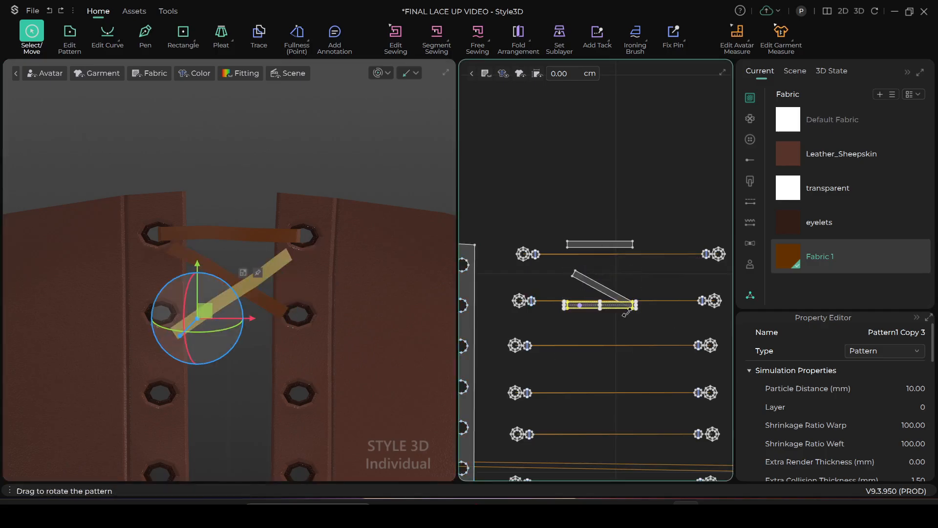
pyautogui.click(213, 387)
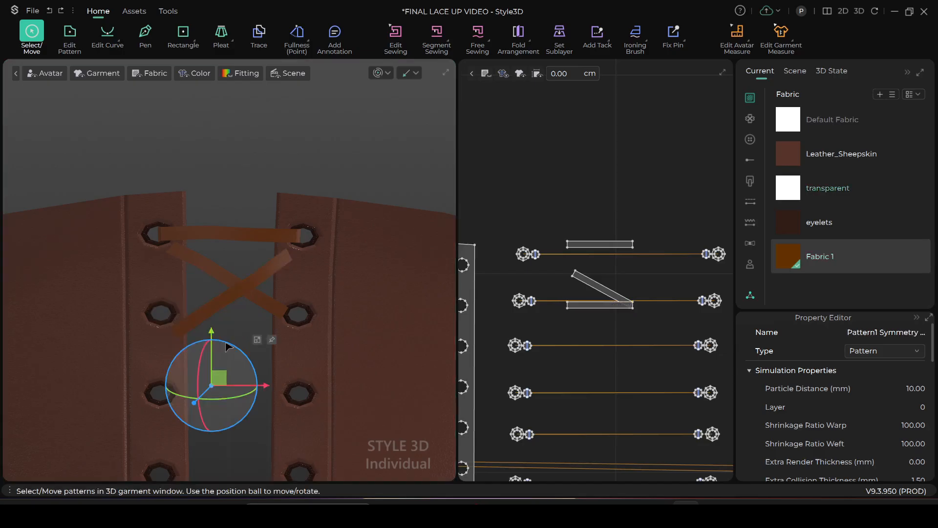
pyautogui.click(286, 261)
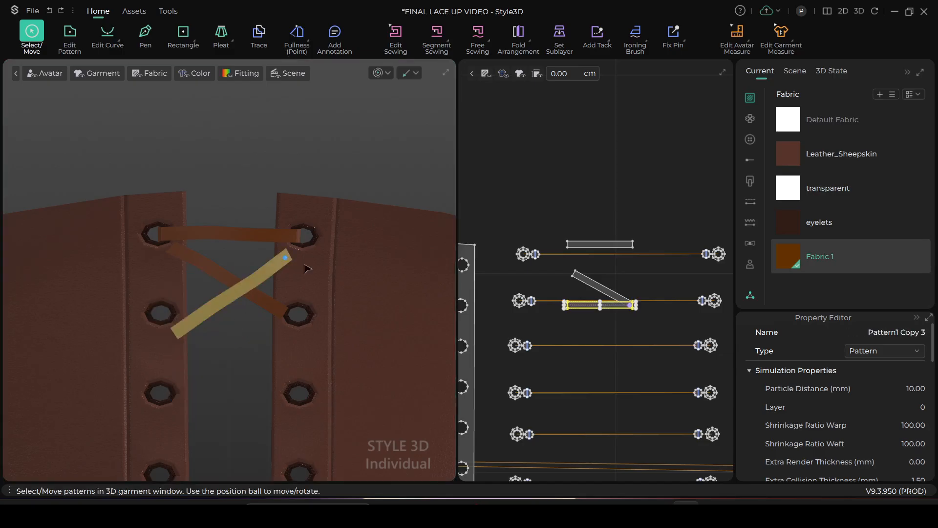
pyautogui.moveTo(563, 299); pyautogui.dragTo(592, 299)
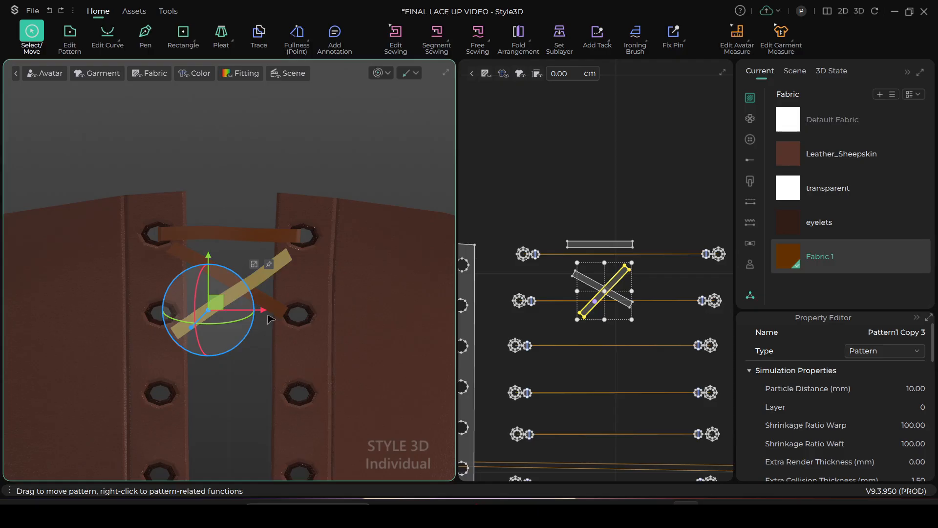
# Select both crossed lace strips and move them in 3D to the inside of the corset, behind the front panels
pyautogui.click(564, 270)
pyautogui.moveTo(563, 271); pyautogui.dragTo(646, 338)
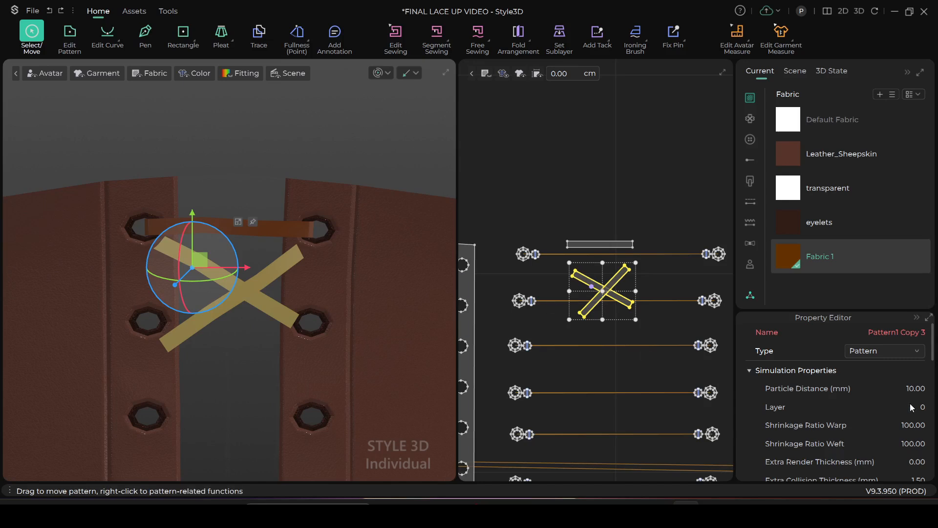
pyautogui.moveTo(320, 352); pyautogui.dragTo(241, 345, button='right')
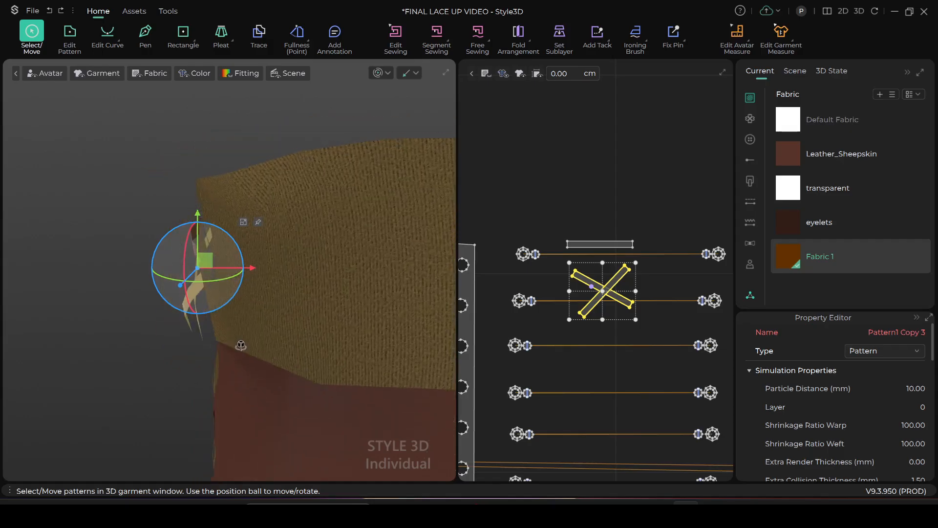
pyautogui.moveTo(205, 259); pyautogui.dragTo(257, 263)
pyautogui.moveTo(304, 318); pyautogui.dragTo(187, 319, button='right')
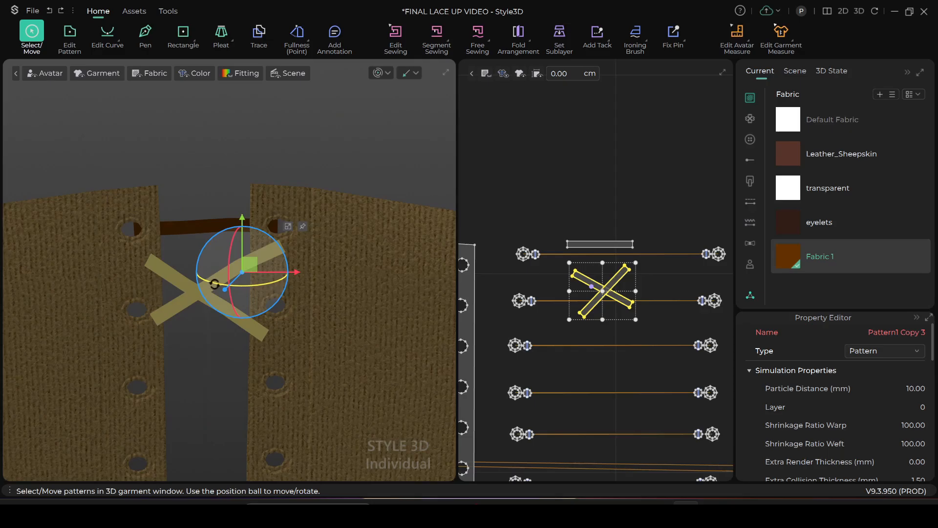
pyautogui.press('space')
pyautogui.moveTo(165, 314); pyautogui.dragTo(164, 315)
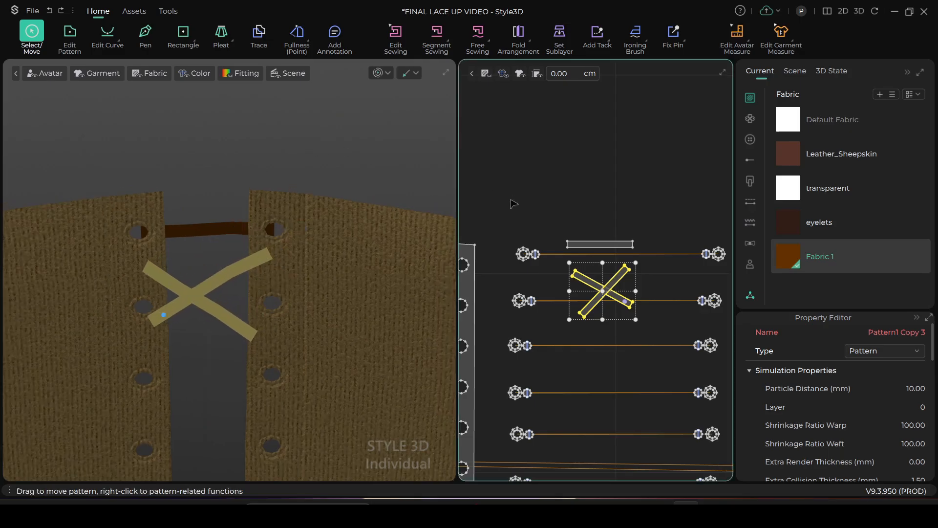
pyautogui.click(254, 264)
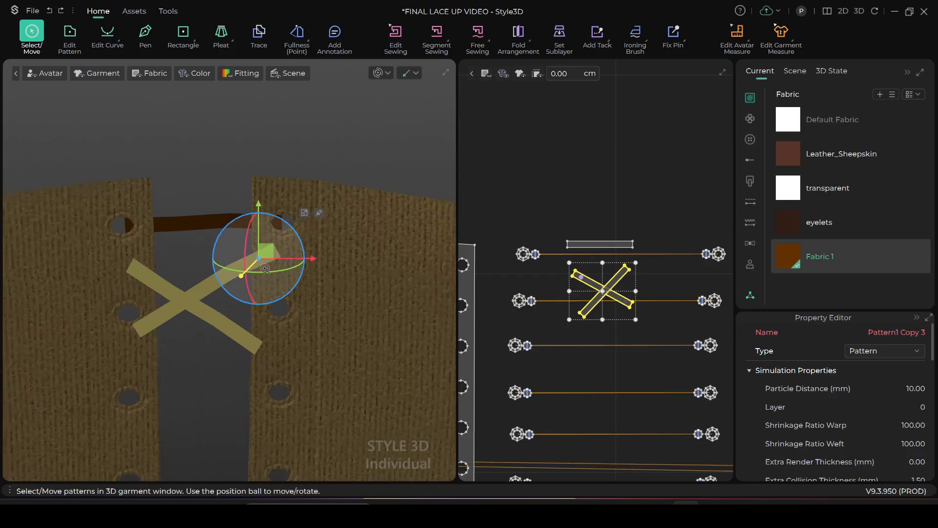
pyautogui.scroll(5, 259, 262)
pyautogui.scroll(-3, 313, 239)
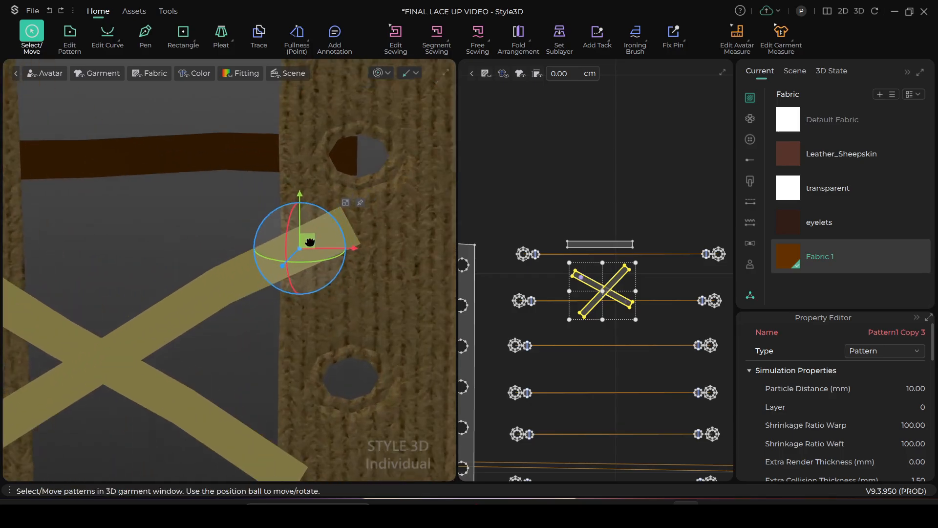
pyautogui.moveTo(276, 297); pyautogui.dragTo(276, 240)
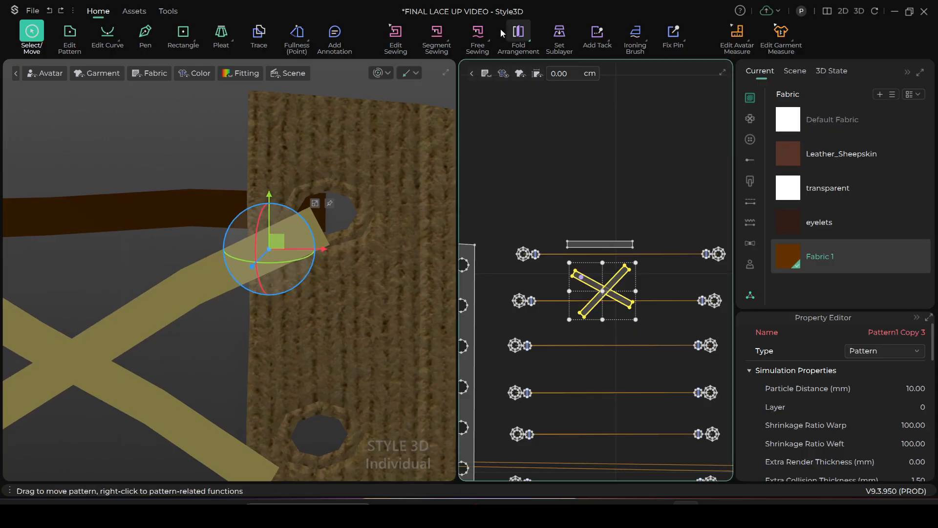
# Segment-sew the upper end of the first diagonal strip to the center line of the top right eyelet, seen from inside the corset
pyautogui.click(437, 34)
pyautogui.scroll(5, 371, 190)
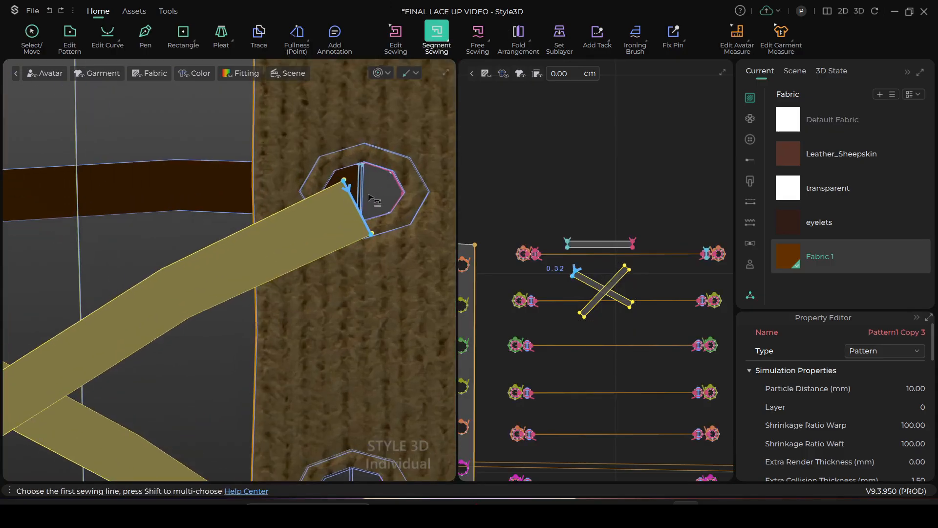
pyautogui.moveTo(371, 190); pyautogui.dragTo(348, 232, button='middle')
pyautogui.click(341, 222)
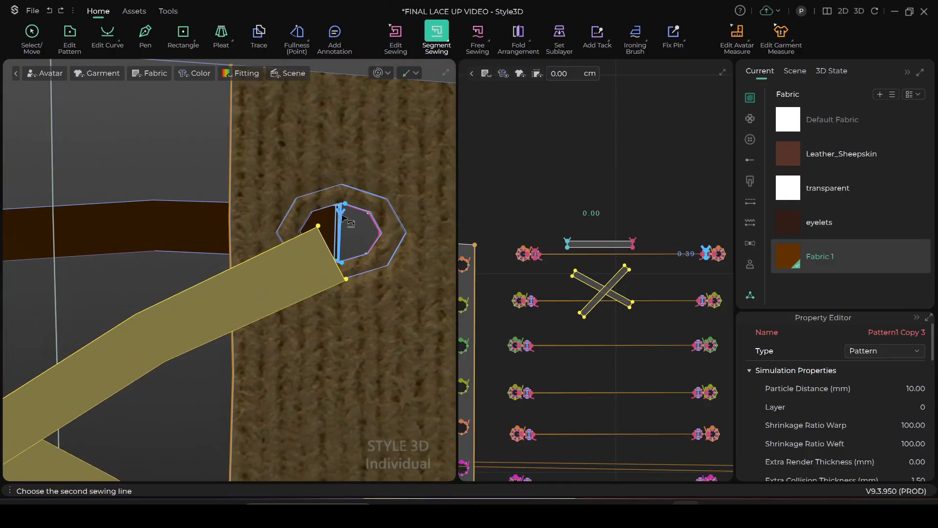
pyautogui.click(327, 236)
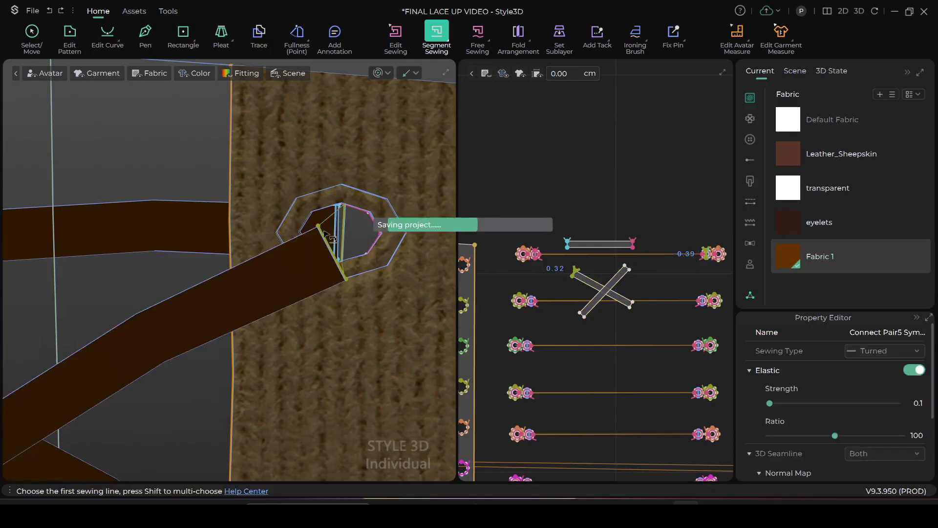
# Segment-sew the upper end of the second diagonal strip to the center line of the top left eyelet, seen from inside
pyautogui.scroll(-4, 331, 247)
pyautogui.moveTo(285, 266); pyautogui.dragTo(438, 259, button='middle')
pyautogui.scroll(3, 190, 288)
pyautogui.moveTo(190, 289); pyautogui.dragTo(314, 304, button='middle')
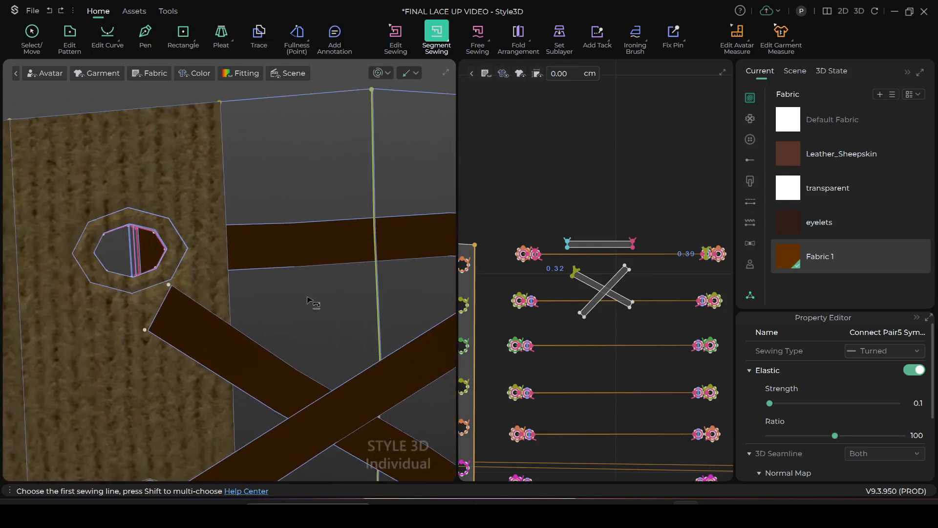
pyautogui.click(127, 237)
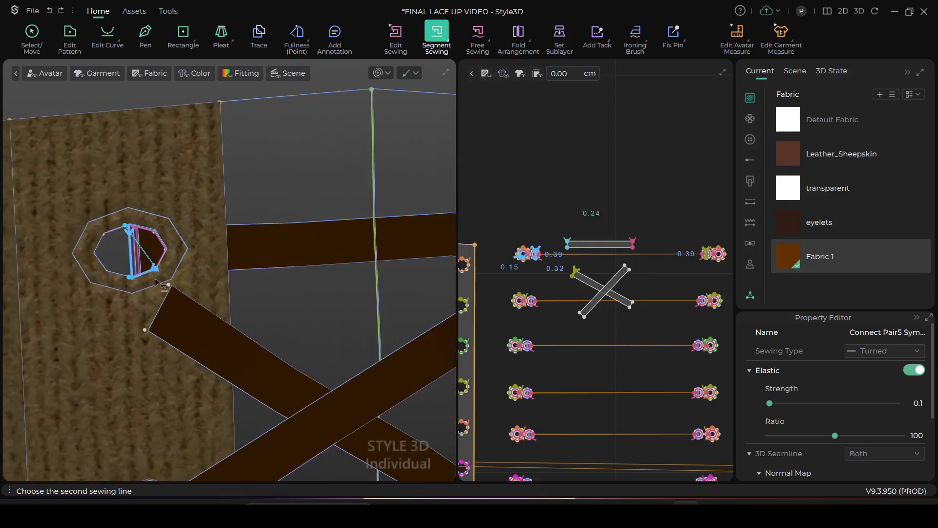
pyautogui.click(168, 299)
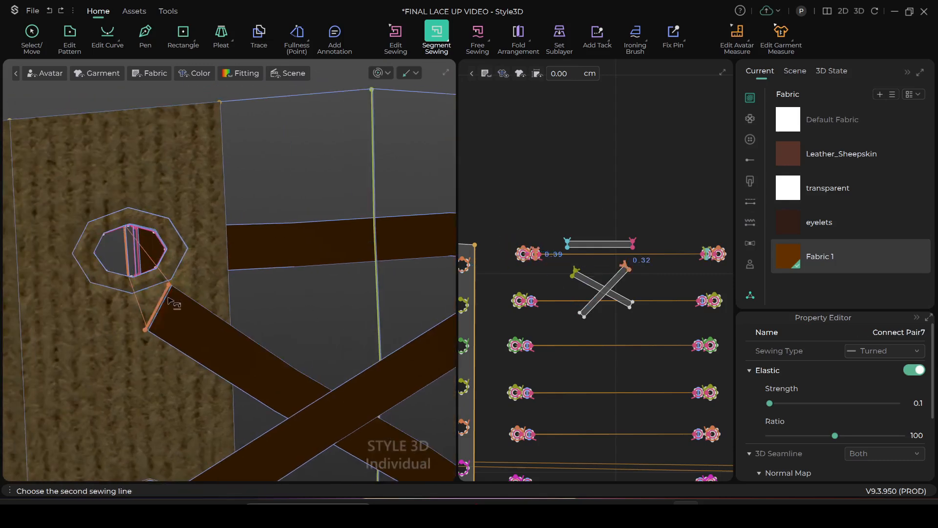
pyautogui.scroll(-3, 177, 304)
pyautogui.moveTo(213, 314); pyautogui.dragTo(204, 213, button='middle')
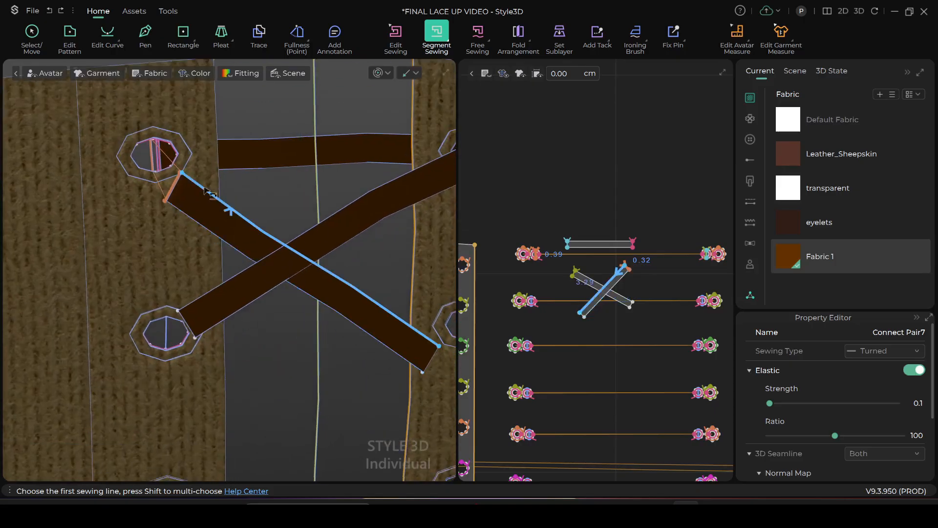
pyautogui.click(33, 35)
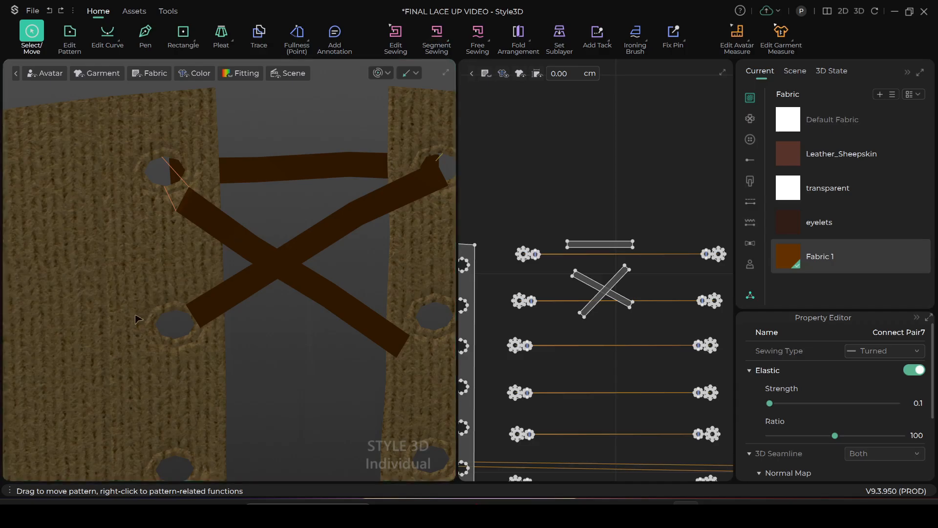
# Segment-sew the lower end of the first diagonal strip to the center line of the second left eyelet, seen from inside
pyautogui.moveTo(144, 328); pyautogui.dragTo(352, 311, button='right')
pyautogui.scroll(-5, 352, 311)
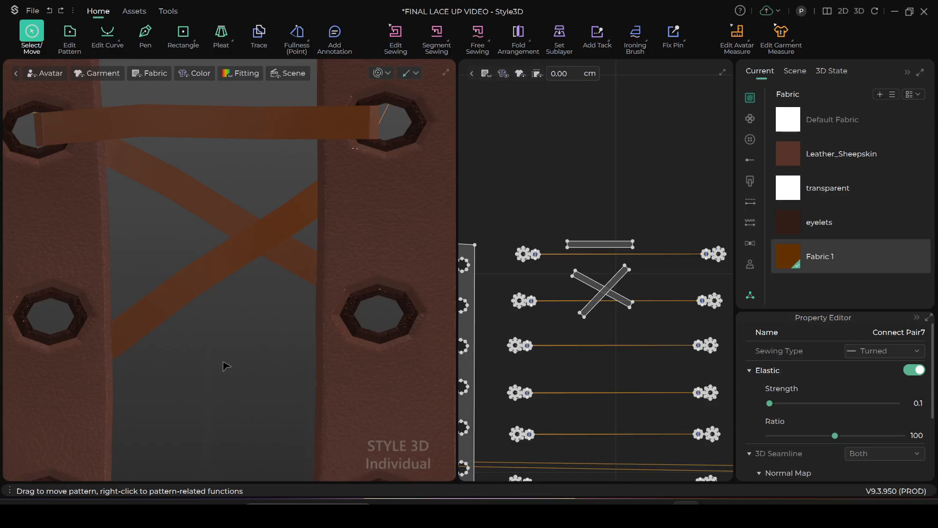
pyautogui.moveTo(248, 379); pyautogui.dragTo(144, 385, button='right')
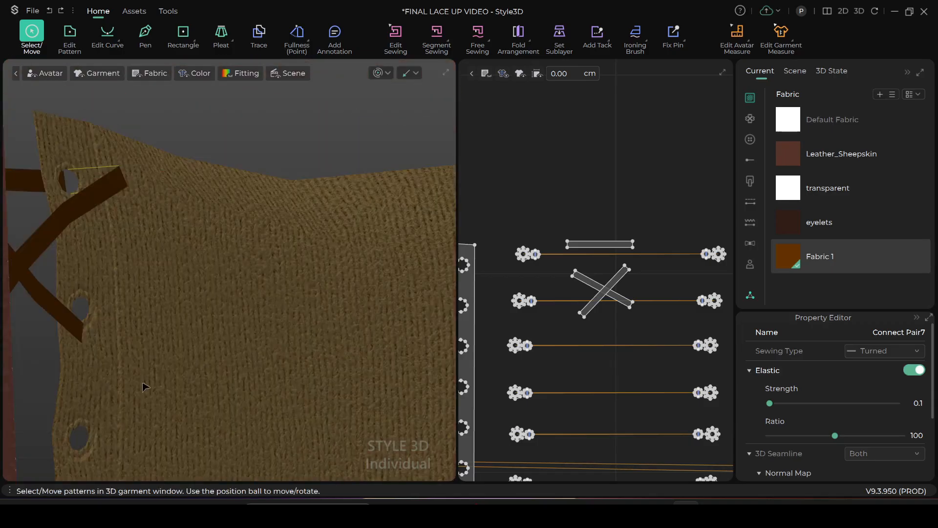
pyautogui.moveTo(137, 315); pyautogui.dragTo(265, 256, button='right')
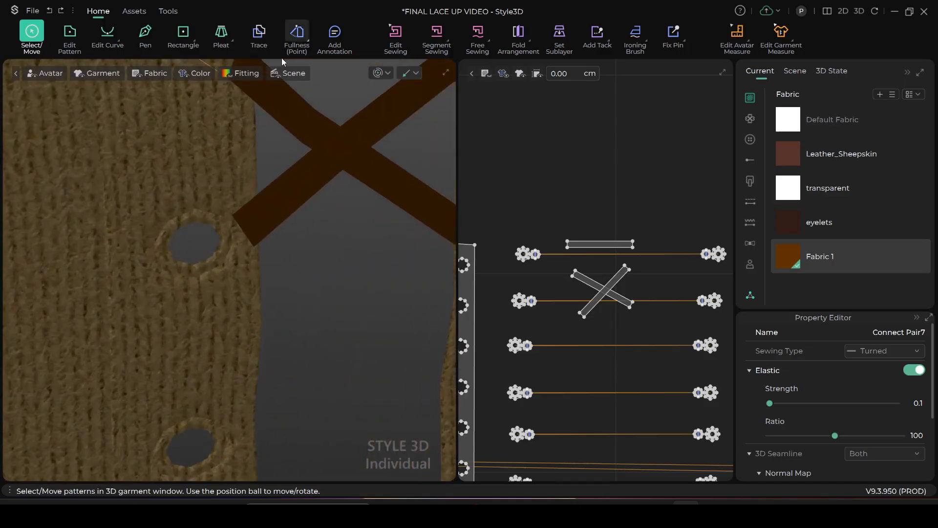
pyautogui.click(444, 34)
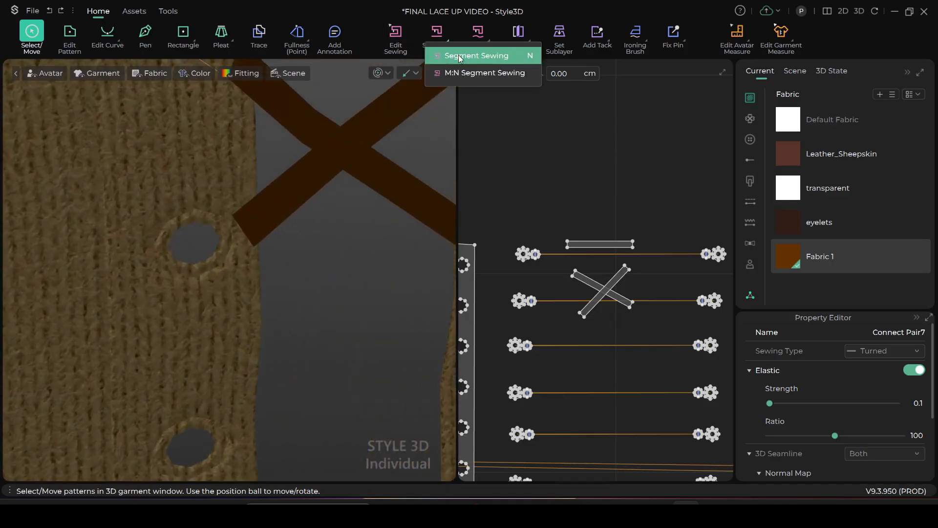
pyautogui.click(476, 56)
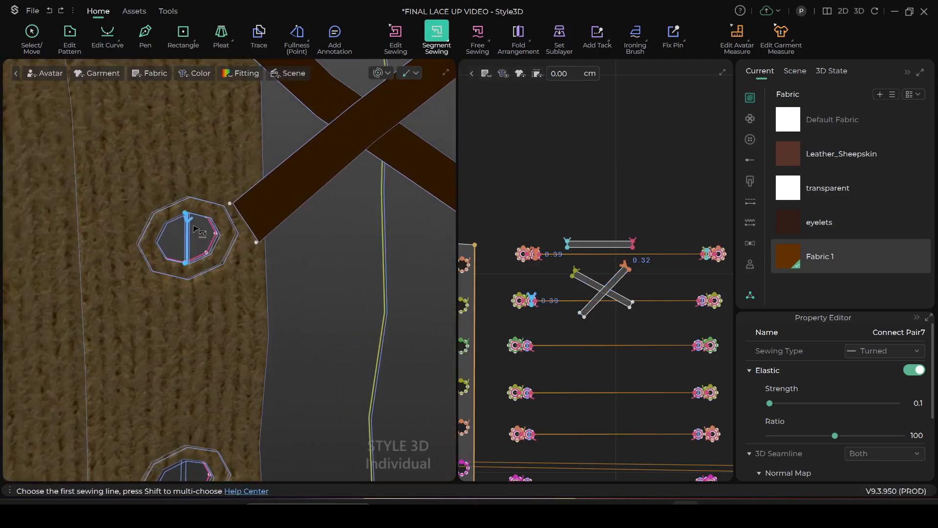
pyautogui.click(239, 215)
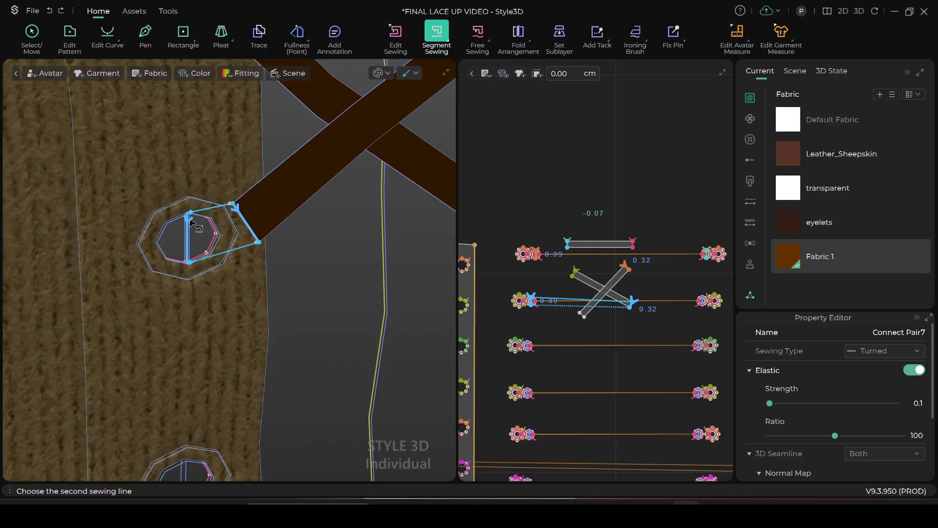
pyautogui.scroll(4, 191, 222)
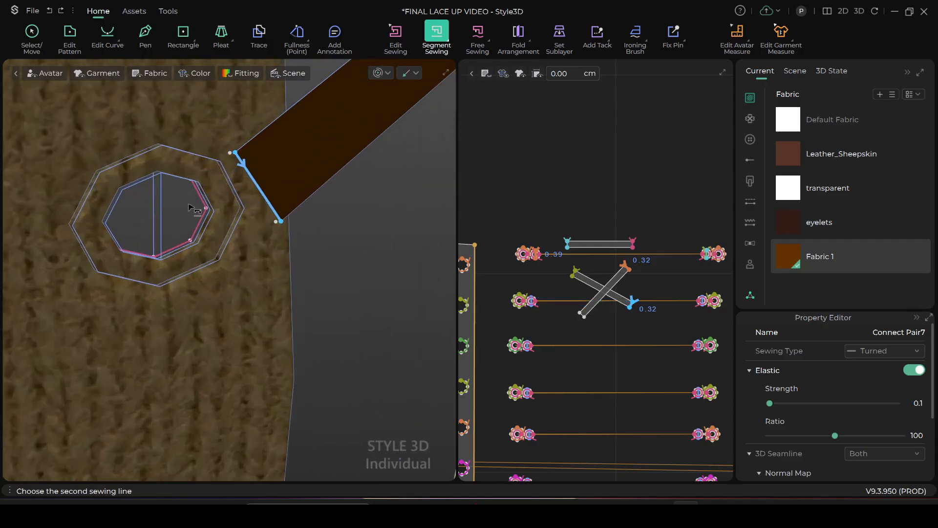
pyautogui.click(162, 186)
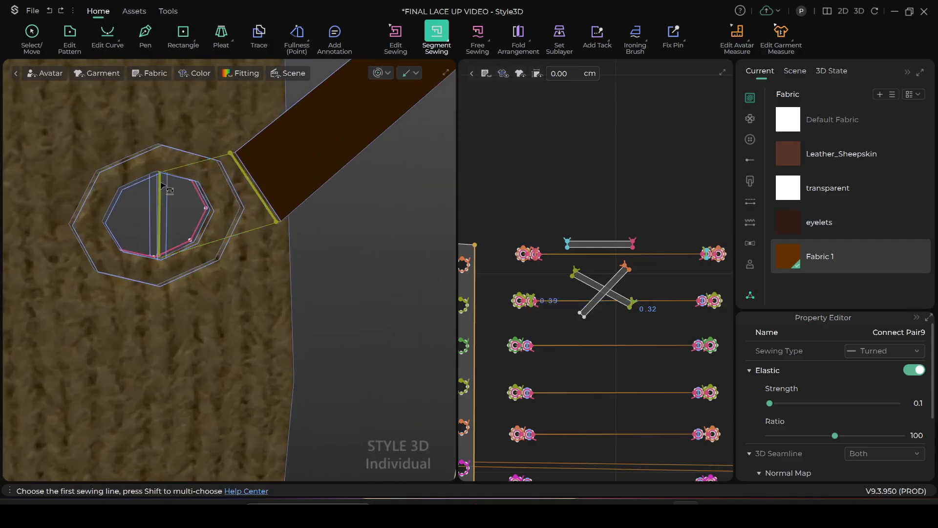
# Segment-sew the second diagonal strip's lower end to the center line of the second right eyelet, seen from inside
pyautogui.scroll(-5, 289, 272)
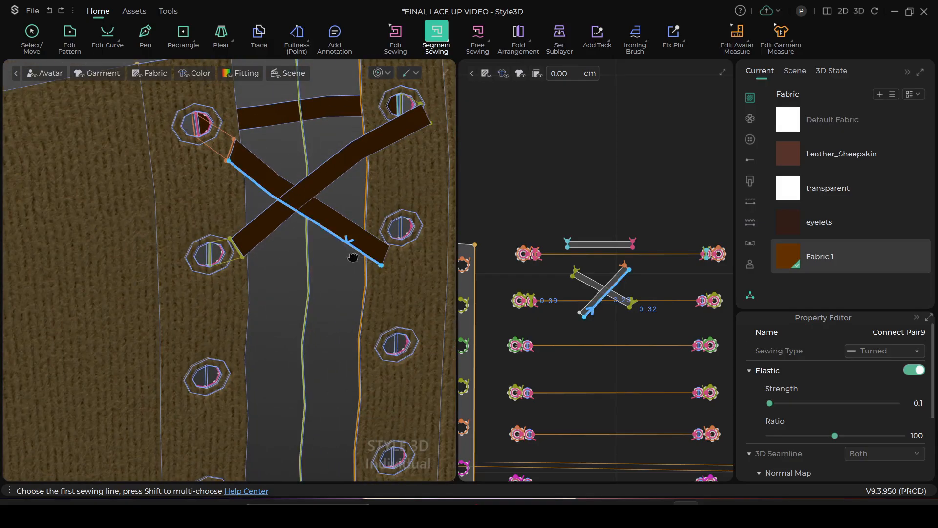
pyautogui.moveTo(368, 265); pyautogui.dragTo(298, 308, button='middle')
pyautogui.scroll(5, 309, 300)
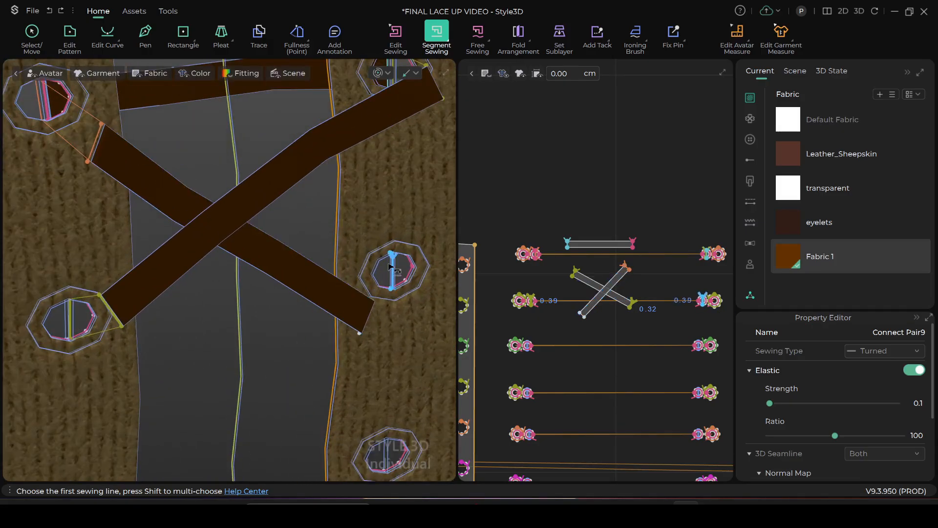
pyautogui.scroll(1, 400, 275)
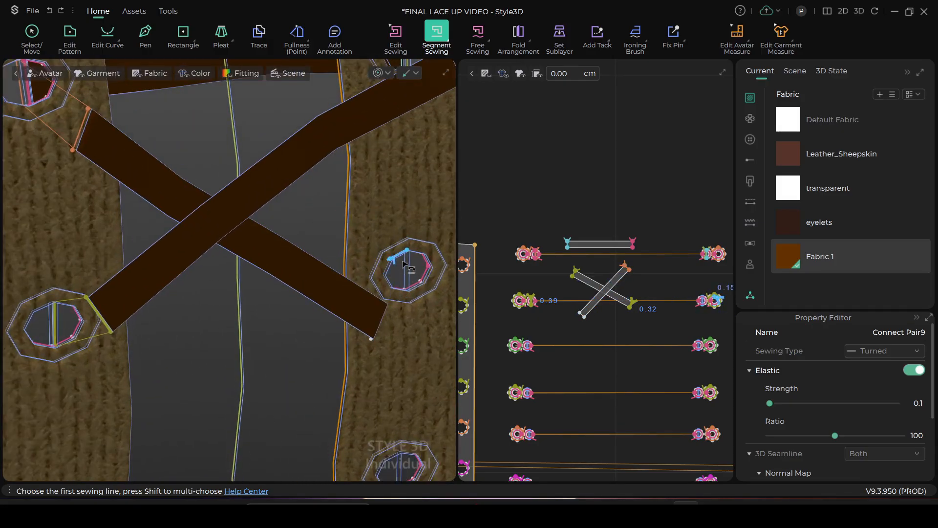
pyautogui.click(405, 272)
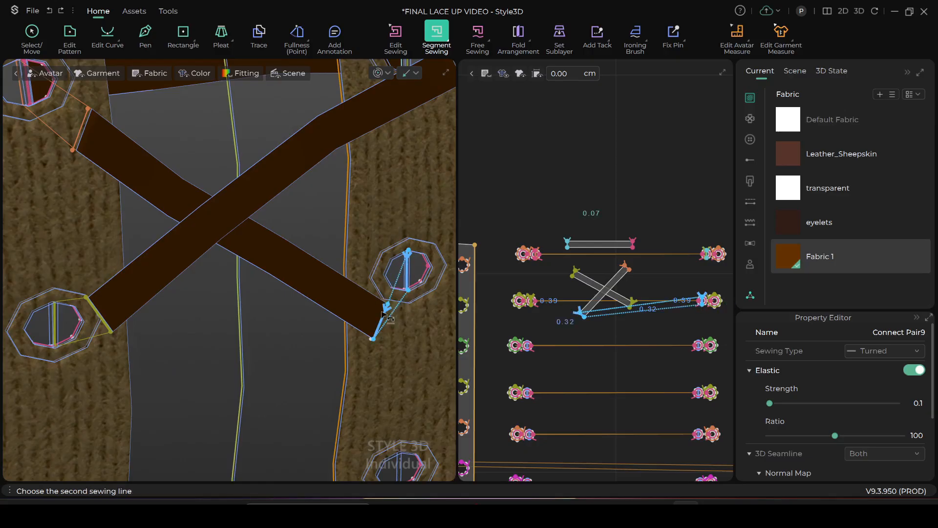
pyautogui.click(385, 315)
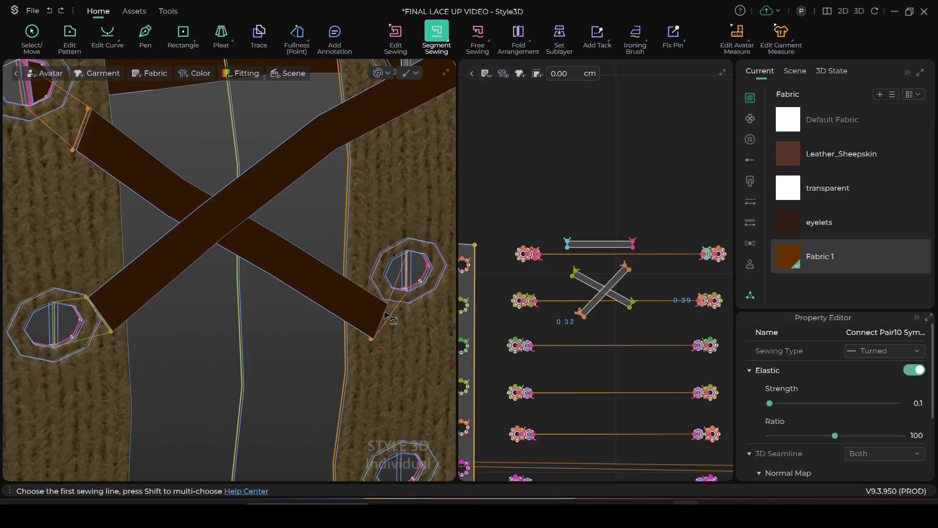
# Simulate the garment and pull the crossed strips straight between their eyelets, checking the crossing from the front
pyautogui.scroll(-3, 381, 313)
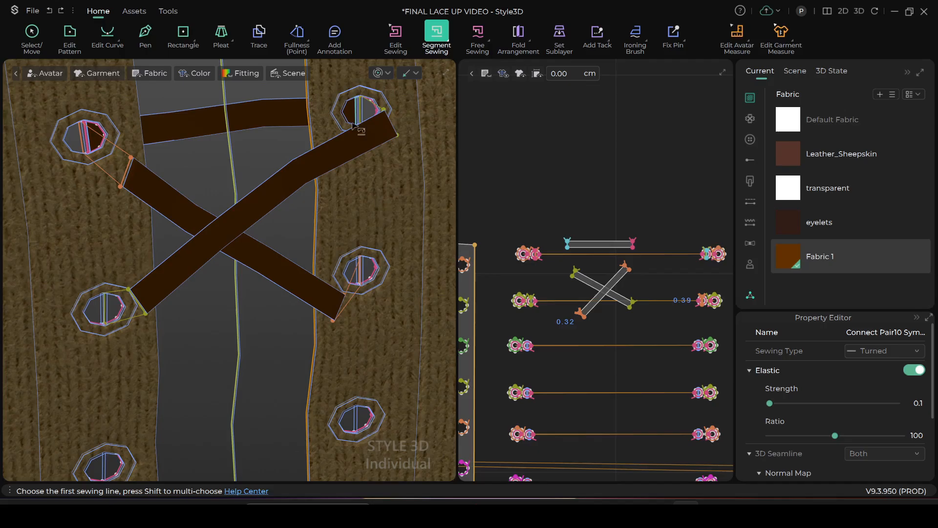
pyautogui.press('space')
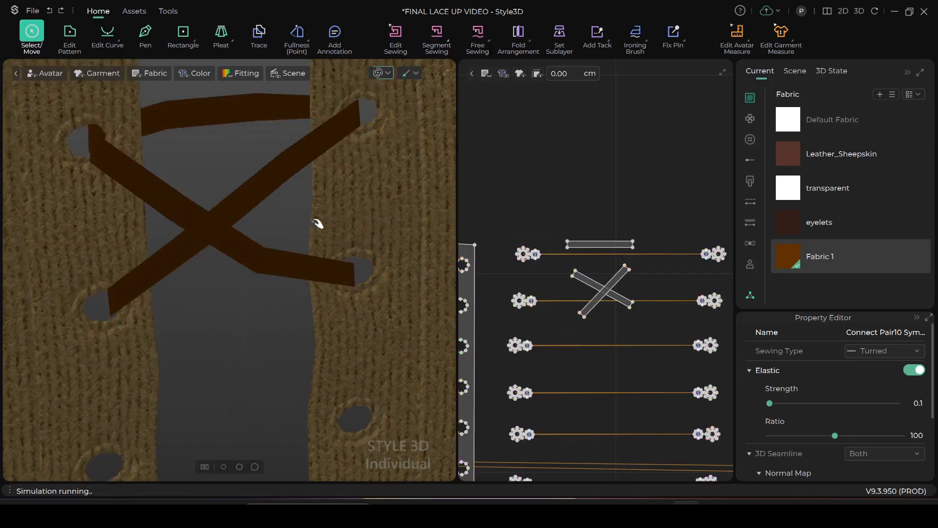
pyautogui.click(269, 246)
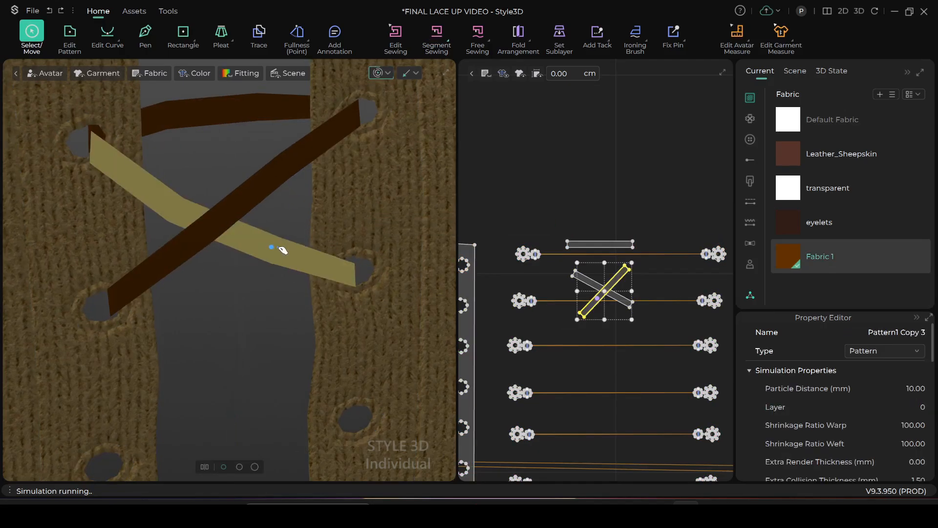
pyautogui.moveTo(142, 181); pyautogui.dragTo(175, 155)
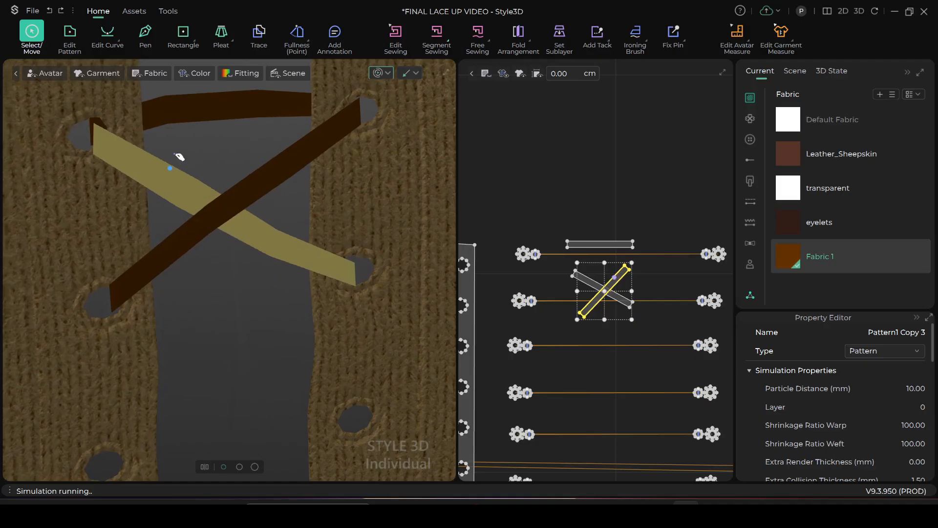
pyautogui.moveTo(266, 218); pyautogui.dragTo(257, 215)
pyautogui.click(312, 254)
pyautogui.moveTo(145, 175)
pyautogui.mouseDown()
pyautogui.moveTo(122, 169)
pyautogui.moveTo(142, 177)
pyautogui.mouseUp()
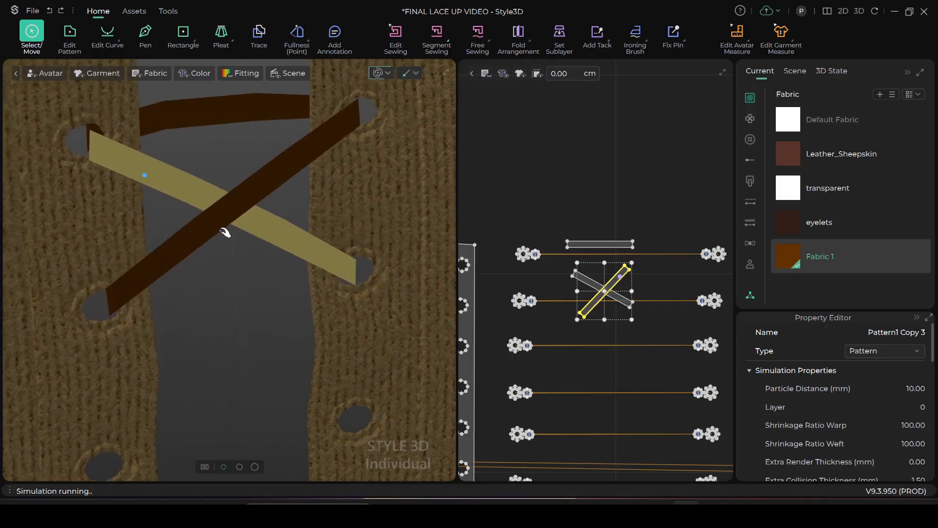
pyautogui.click(198, 214)
pyautogui.scroll(-2, 226, 260)
pyautogui.moveTo(99, 340); pyautogui.dragTo(249, 182, button='right')
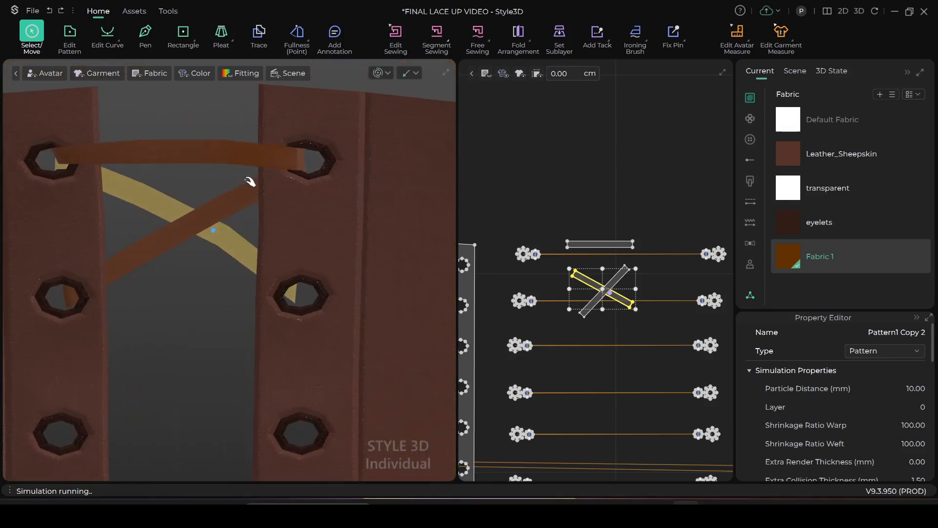
pyautogui.click(187, 104)
pyautogui.scroll(-4, 236, 281)
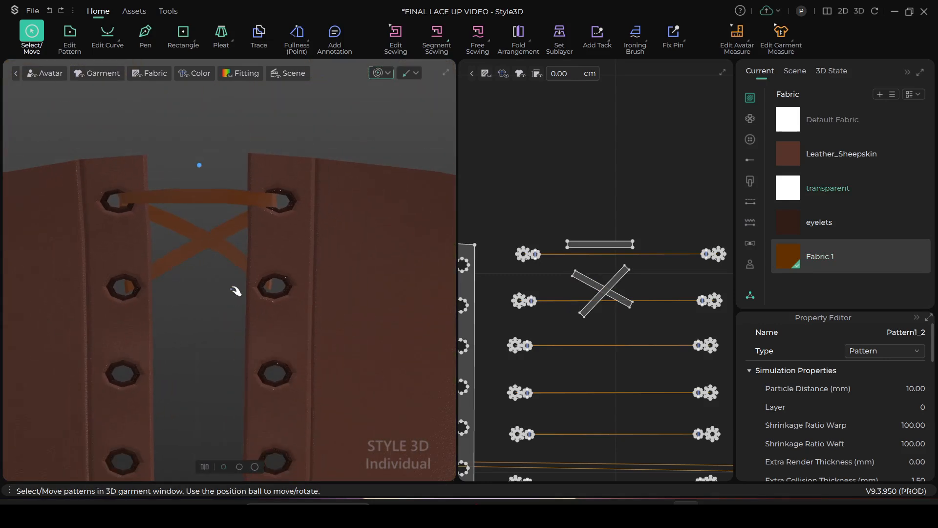
pyautogui.scroll(2, 235, 291)
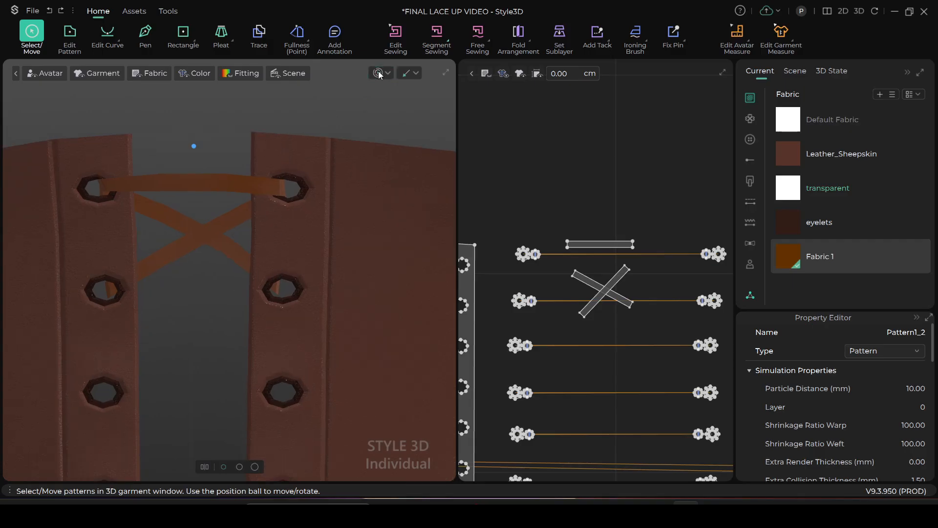
pyautogui.press('n')
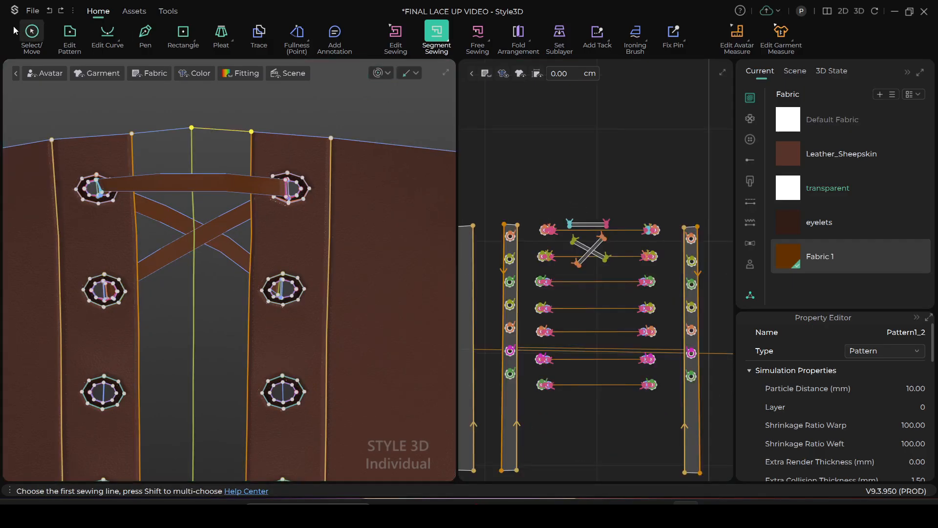
pyautogui.click(29, 32)
pyautogui.scroll(3, 562, 205)
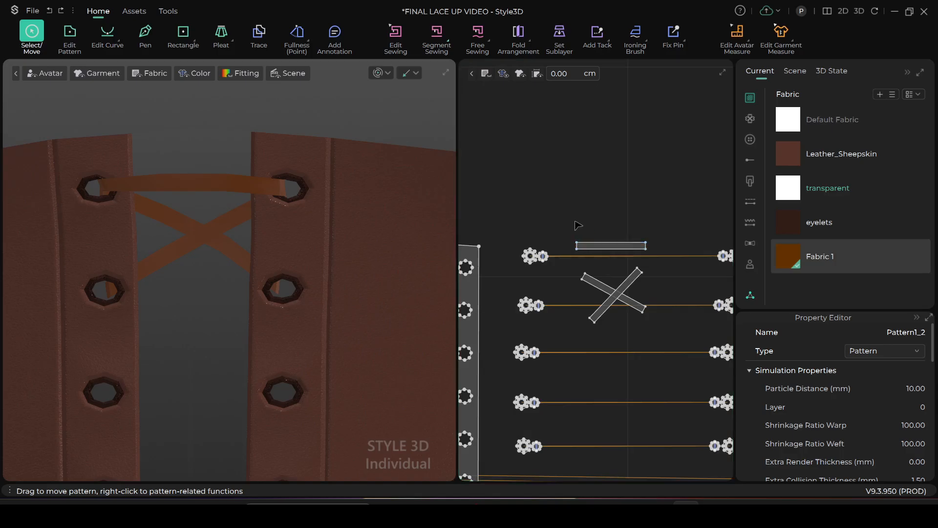
pyautogui.moveTo(578, 224); pyautogui.dragTo(562, 166, button='middle')
pyautogui.click(547, 169)
pyautogui.moveTo(548, 163); pyautogui.dragTo(620, 227)
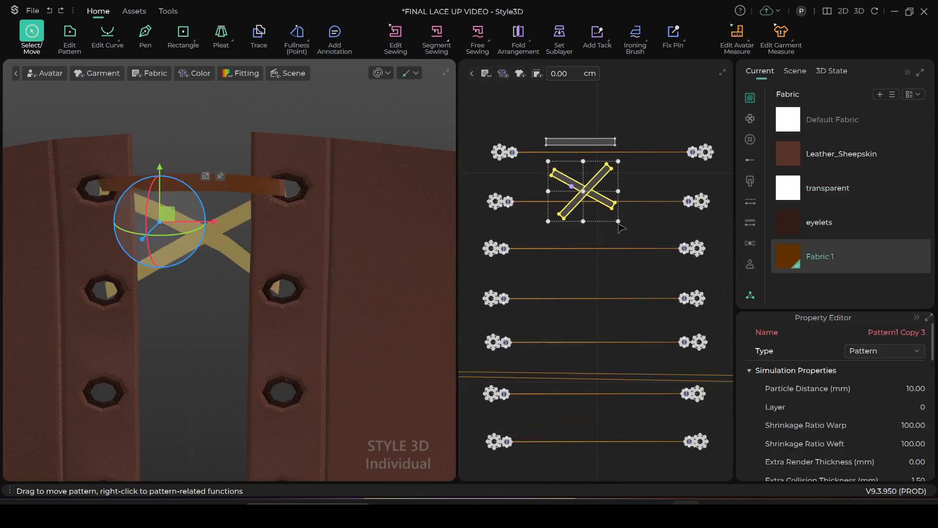
# Select all the outline edges of both crossed diagonal strips in the 2D pattern layout using Edit Curve
pyautogui.press('c')
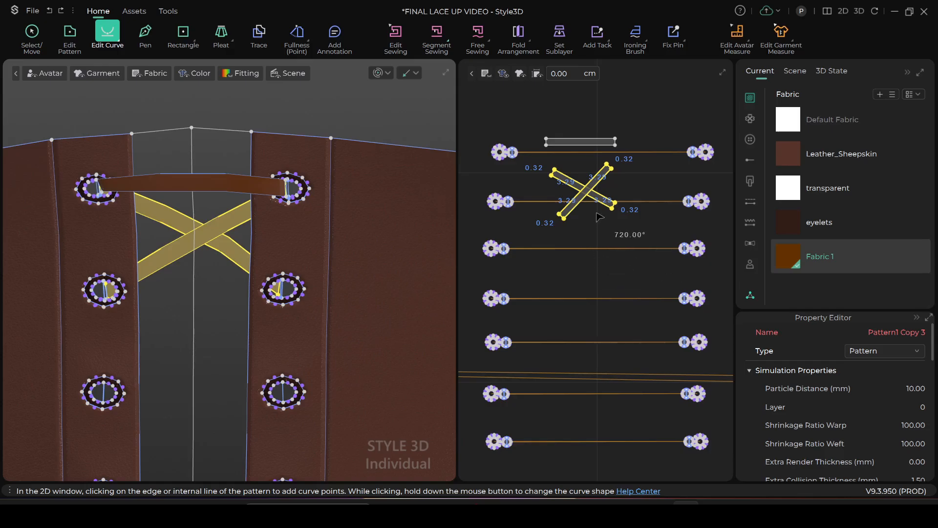
pyautogui.click(594, 239)
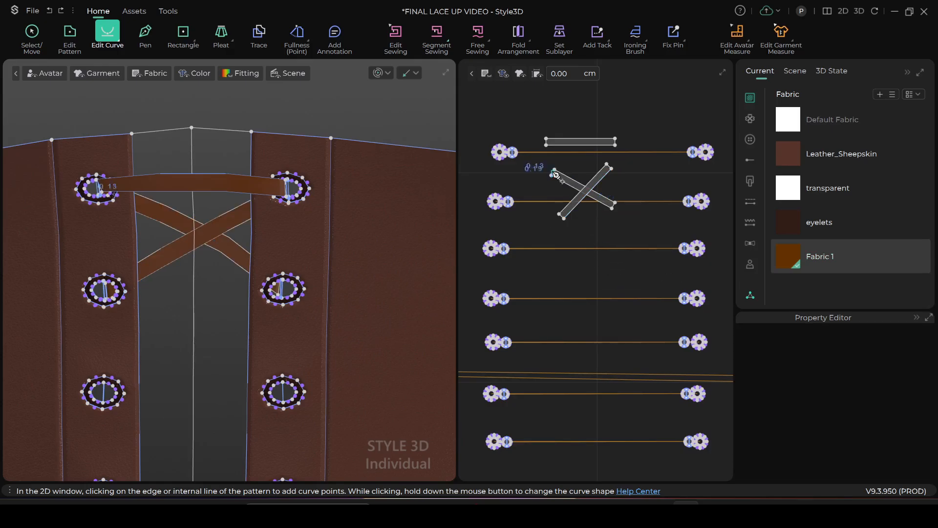
pyautogui.moveTo(548, 163); pyautogui.dragTo(640, 221)
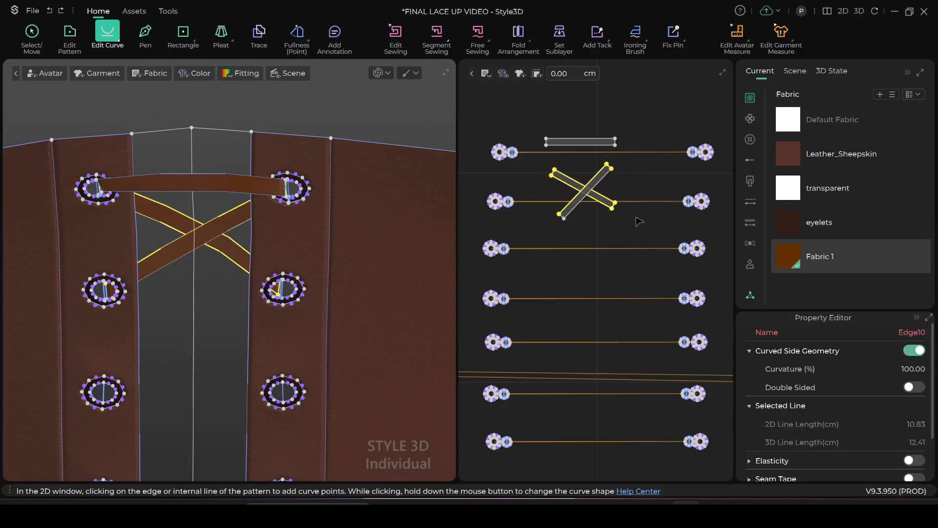
pyautogui.click(650, 191)
pyautogui.moveTo(542, 163); pyautogui.dragTo(635, 233)
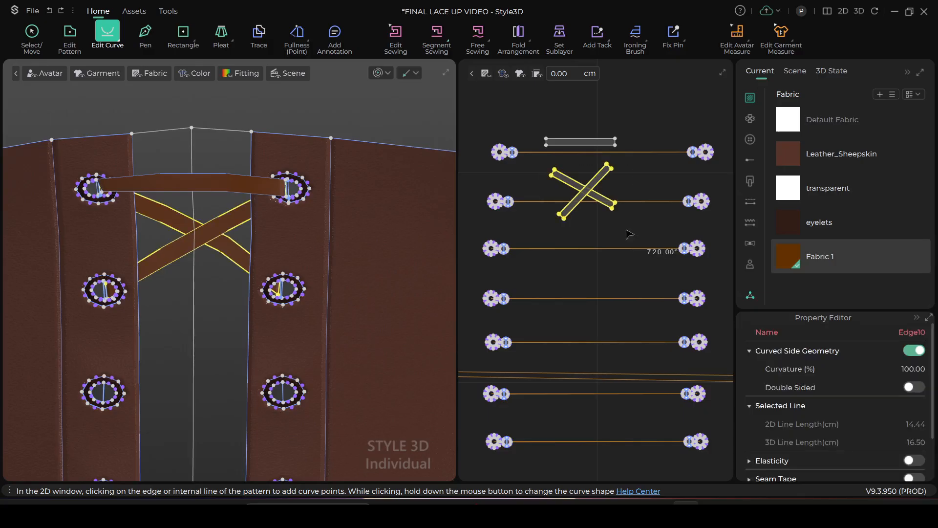
pyautogui.click(584, 232)
pyautogui.scroll(-2, 587, 230)
pyautogui.scroll(2, 588, 226)
pyautogui.moveTo(550, 173); pyautogui.dragTo(635, 233)
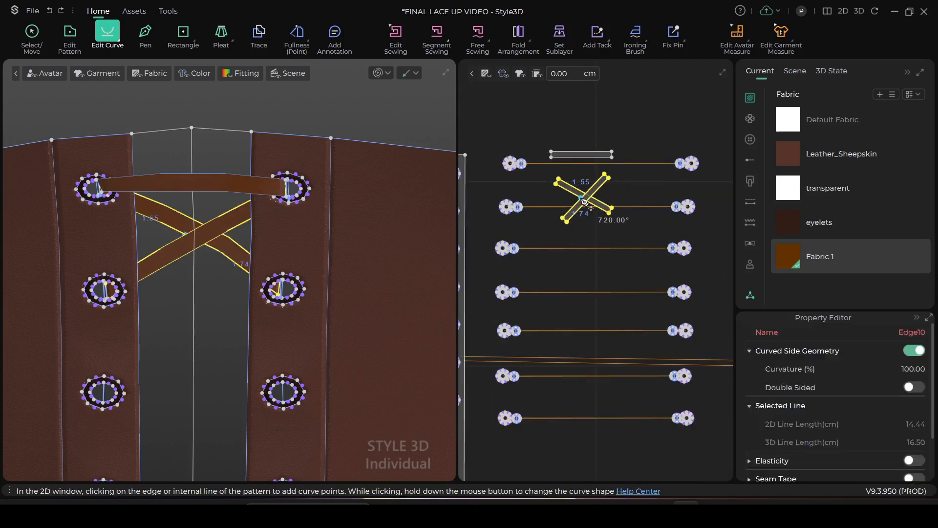
# Copy both crossed diagonal strips as patterns and place the copy directly below the originals in the 2D layout
pyautogui.click(36, 37)
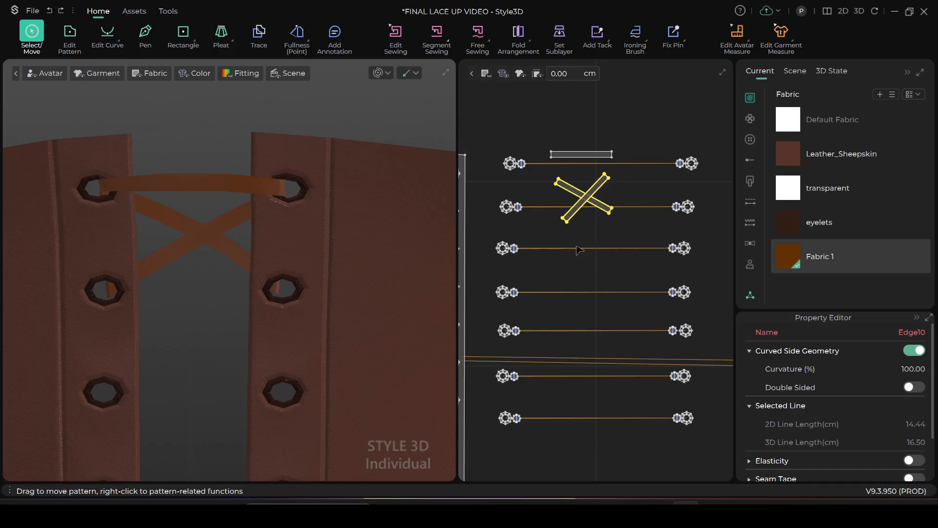
pyautogui.click(584, 243)
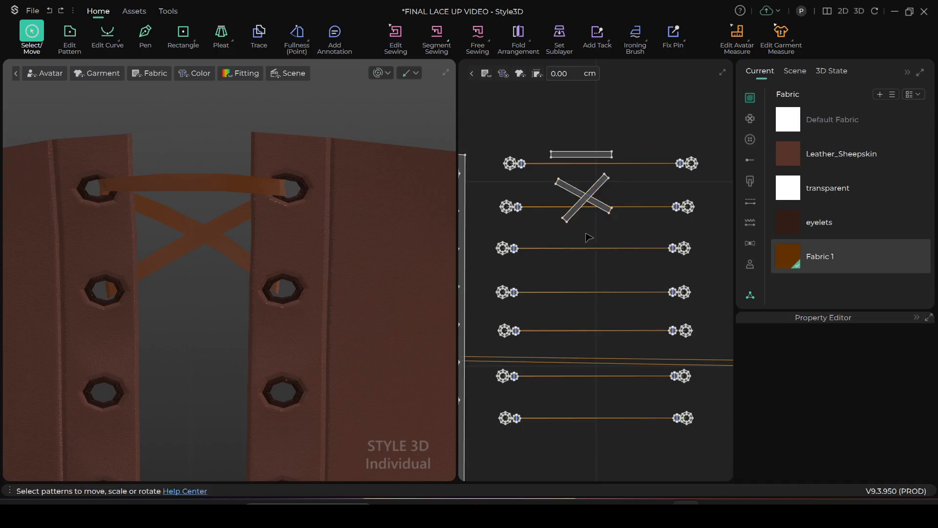
pyautogui.moveTo(547, 174); pyautogui.dragTo(636, 247)
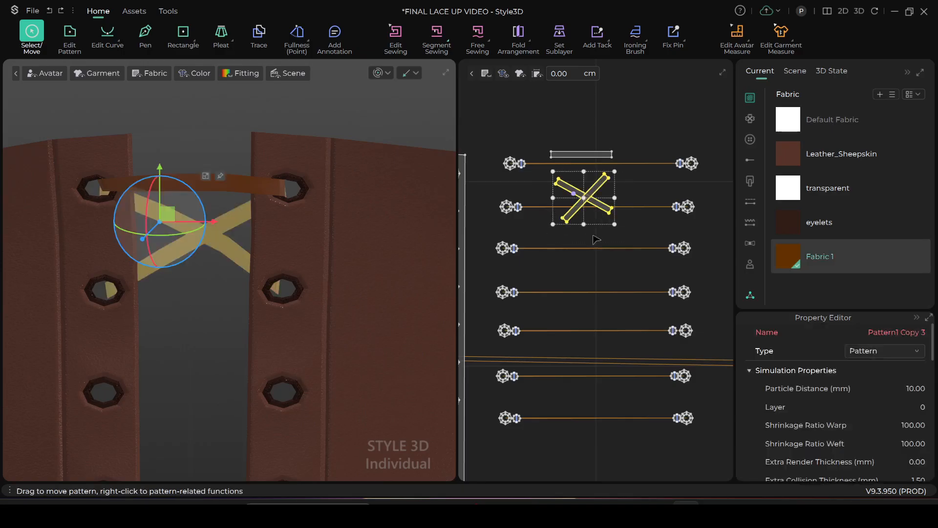
pyautogui.hotkey('ctrl', 'v')
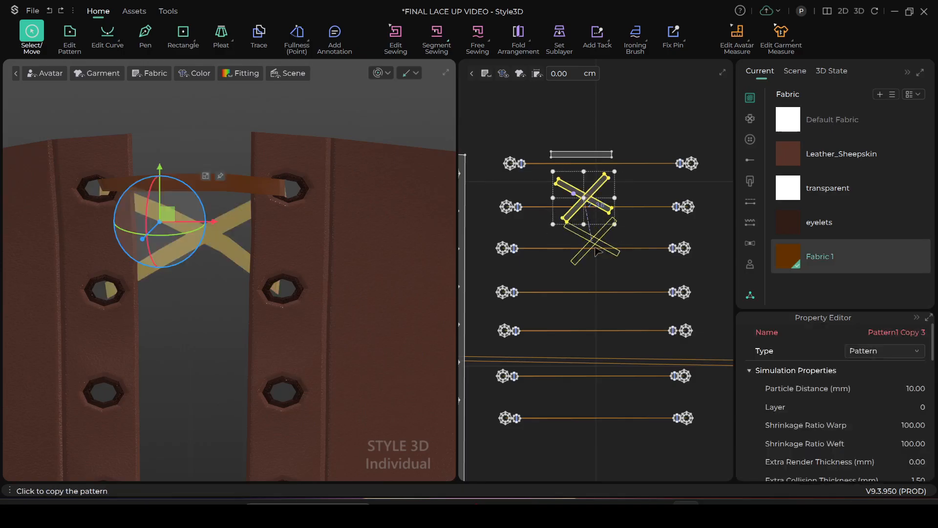
pyautogui.click(597, 253)
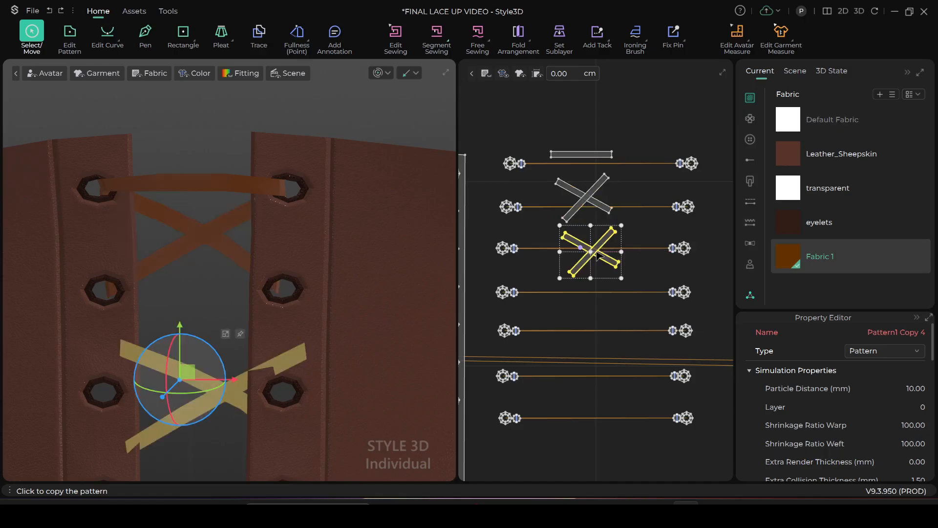
# Move the copied crossed strips in 3D so they span the opening between the second and third eyelet pairs
pyautogui.scroll(2, 192, 364)
pyautogui.scroll(-3, 192, 364)
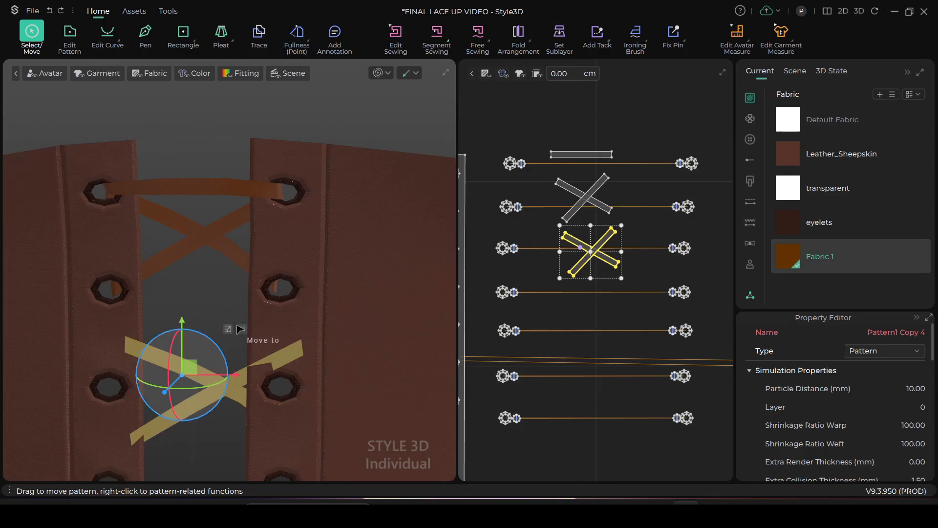
pyautogui.moveTo(240, 329); pyautogui.dragTo(276, 291, button='middle')
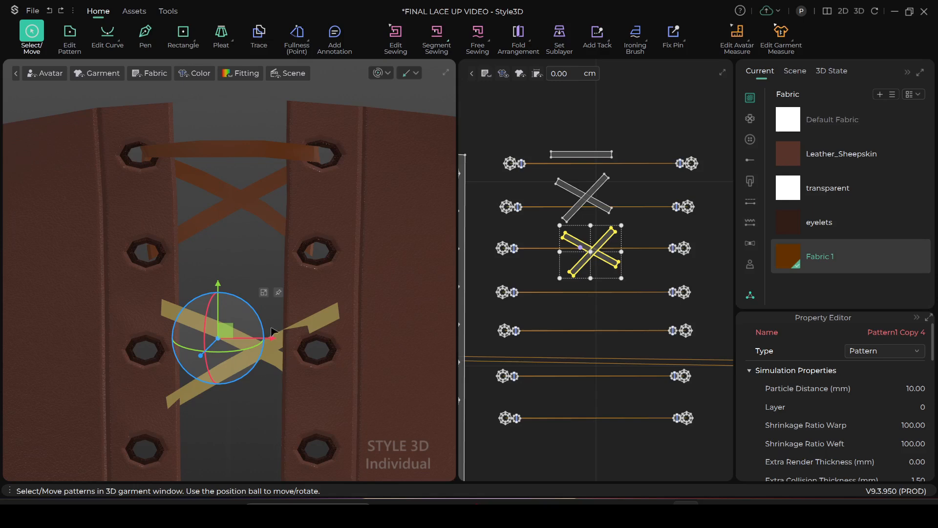
pyautogui.moveTo(277, 316); pyautogui.dragTo(198, 376, button='right')
pyautogui.moveTo(228, 308); pyautogui.dragTo(191, 297)
pyautogui.moveTo(215, 360); pyautogui.dragTo(292, 336, button='right')
pyautogui.scroll(2, 286, 313)
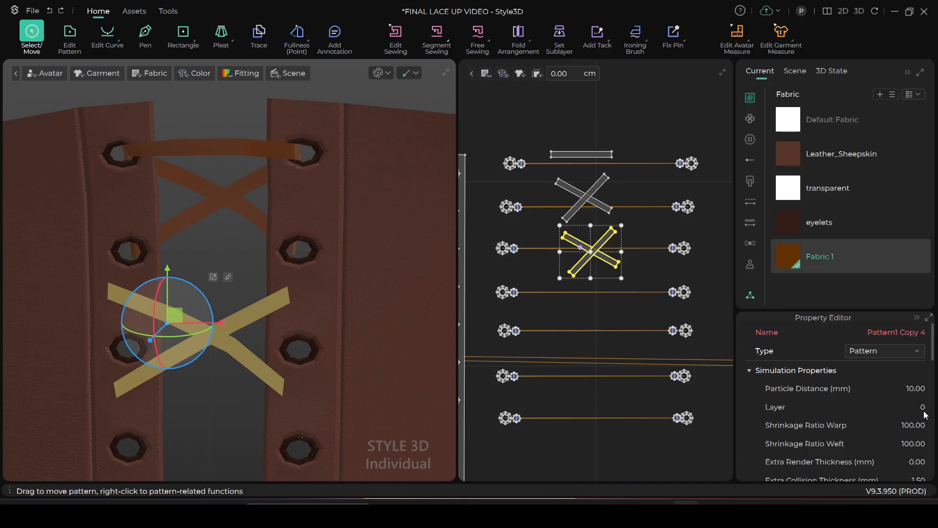
pyautogui.scroll(2, 275, 324)
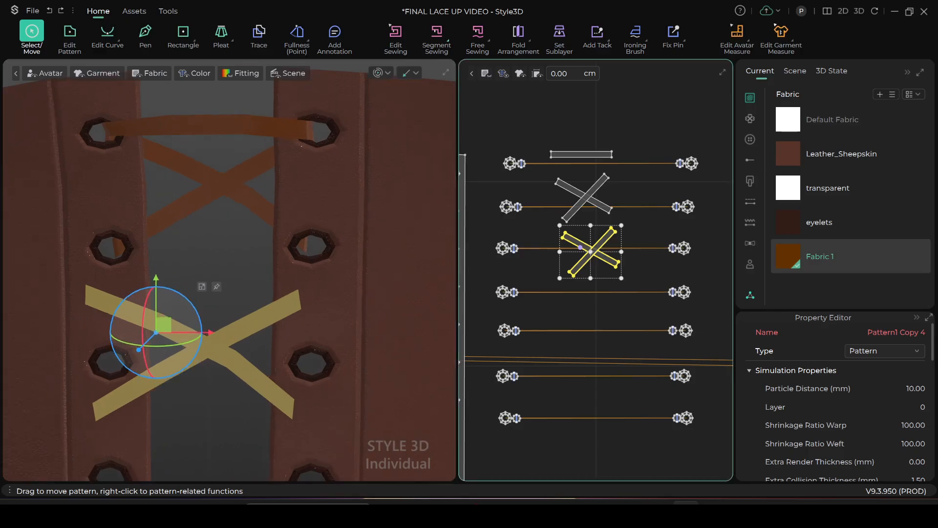
pyautogui.scroll(1, 208, 349)
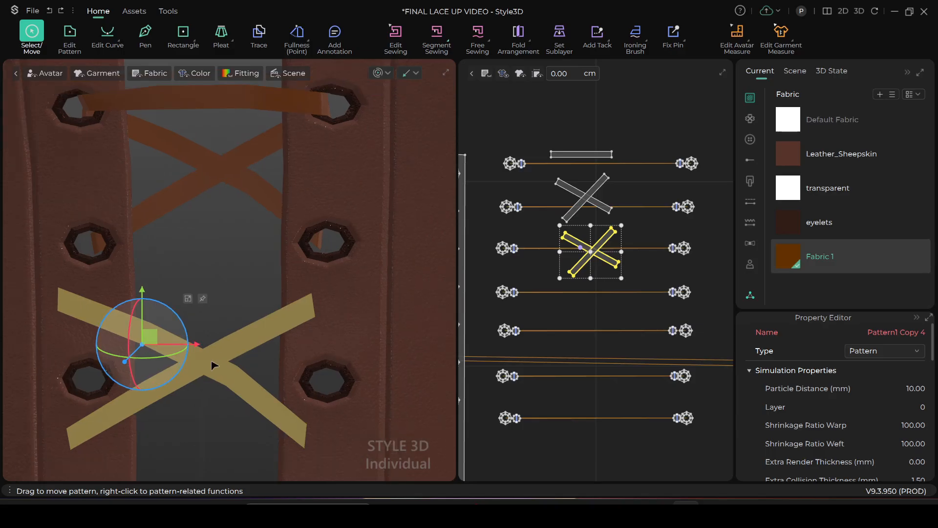
pyautogui.moveTo(214, 366); pyautogui.dragTo(225, 331)
pyautogui.scroll(2, 270, 287)
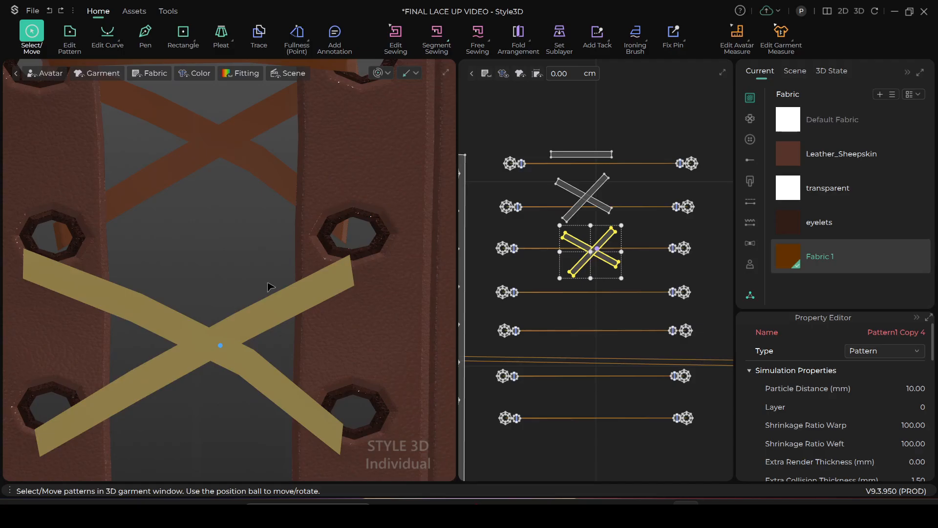
pyautogui.keyDown('shift'); pyautogui.click(558, 180); pyautogui.keyUp('shift')
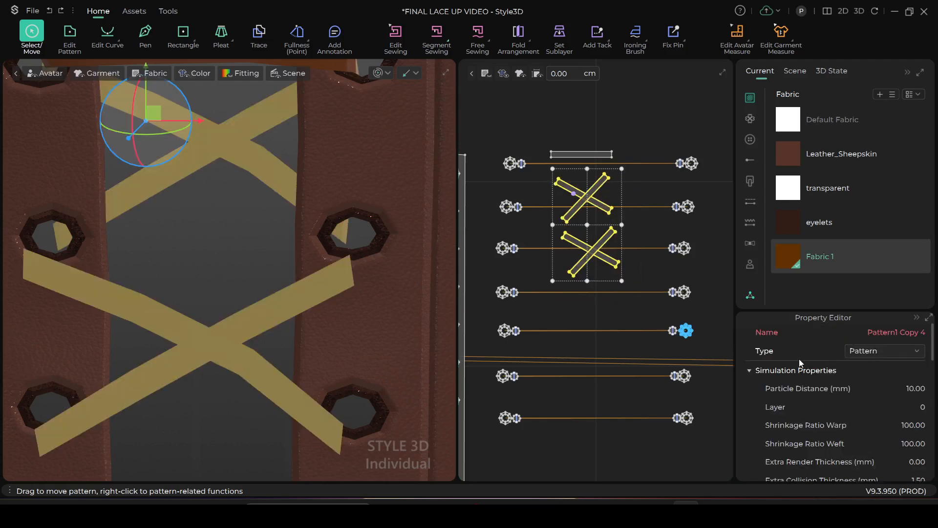
pyautogui.click(602, 93)
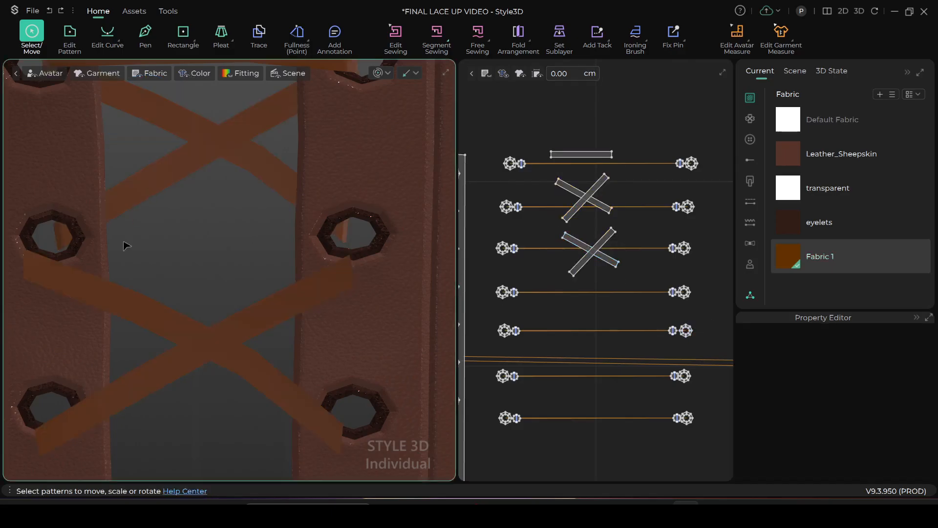
pyautogui.scroll(1, 148, 244)
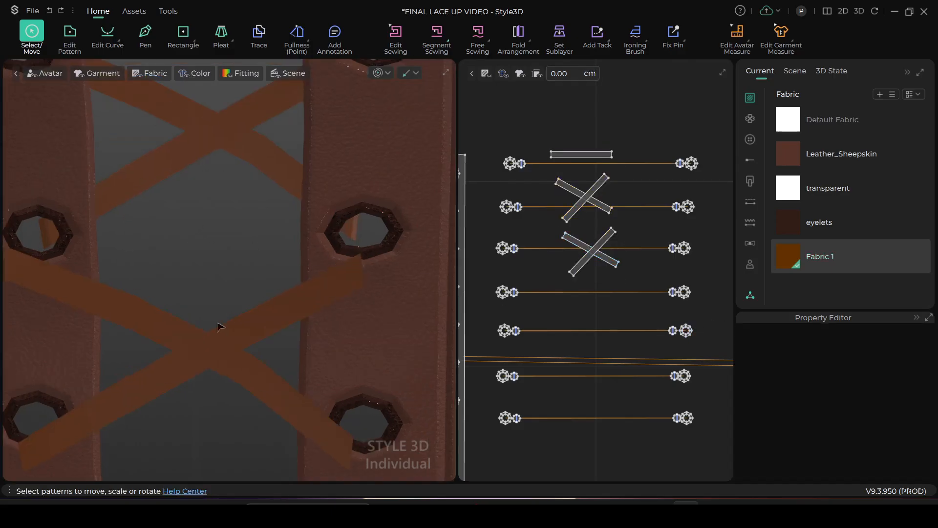
# Segment-sew the copied strip's upper right end to the center line of the second right eyelet in 3D
pyautogui.click(594, 238)
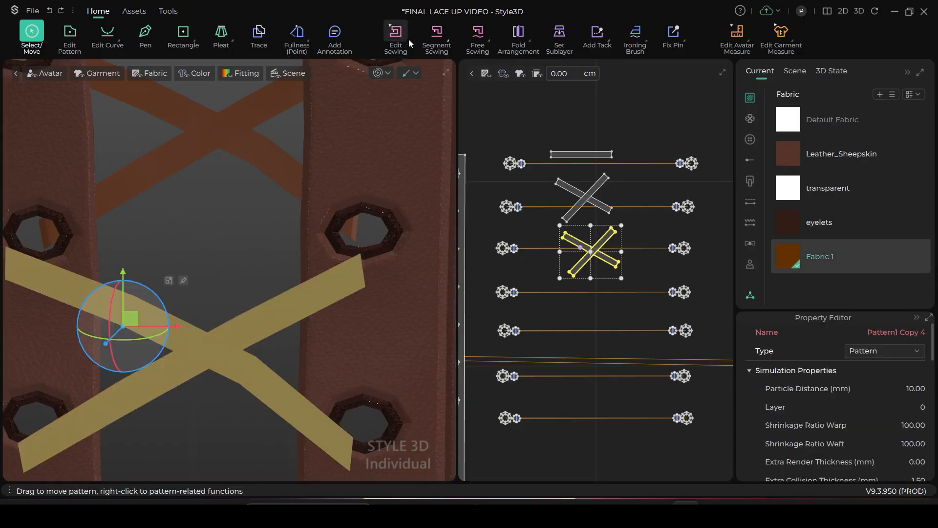
pyautogui.click(436, 35)
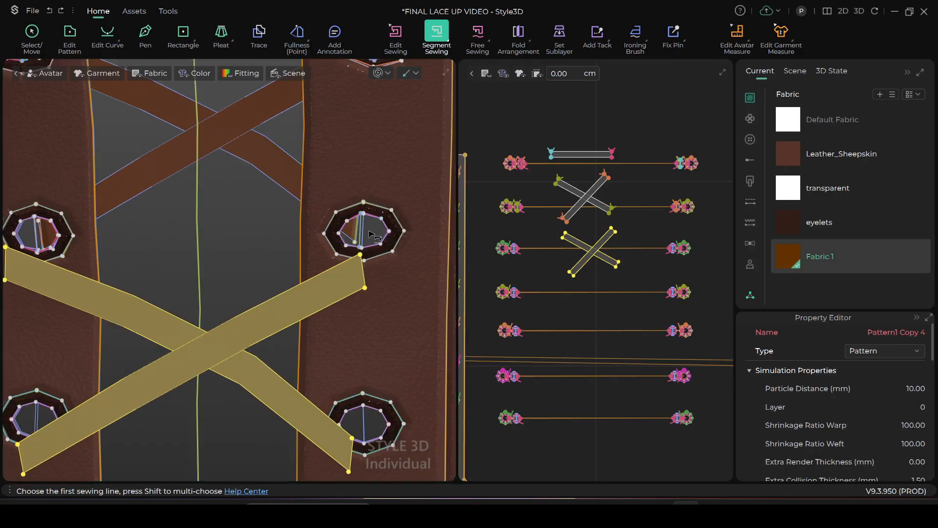
pyautogui.scroll(2, 374, 236)
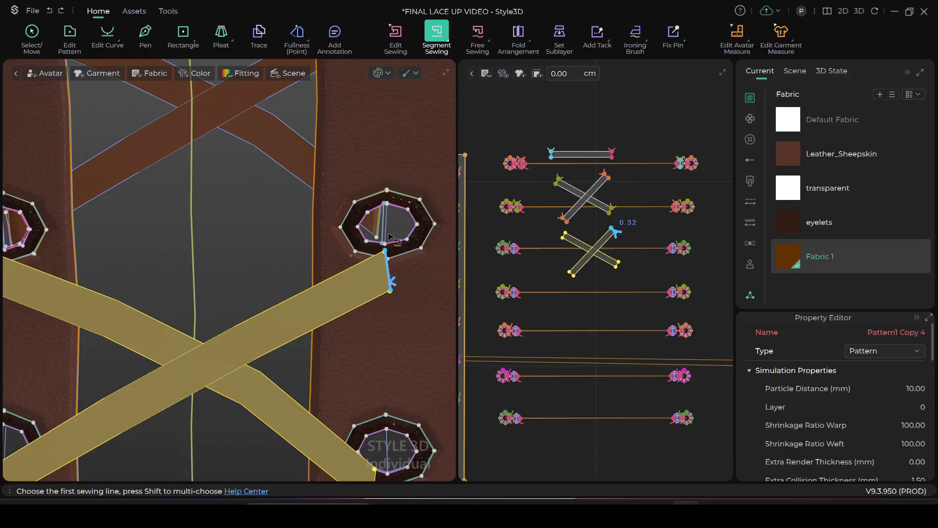
pyautogui.click(392, 283)
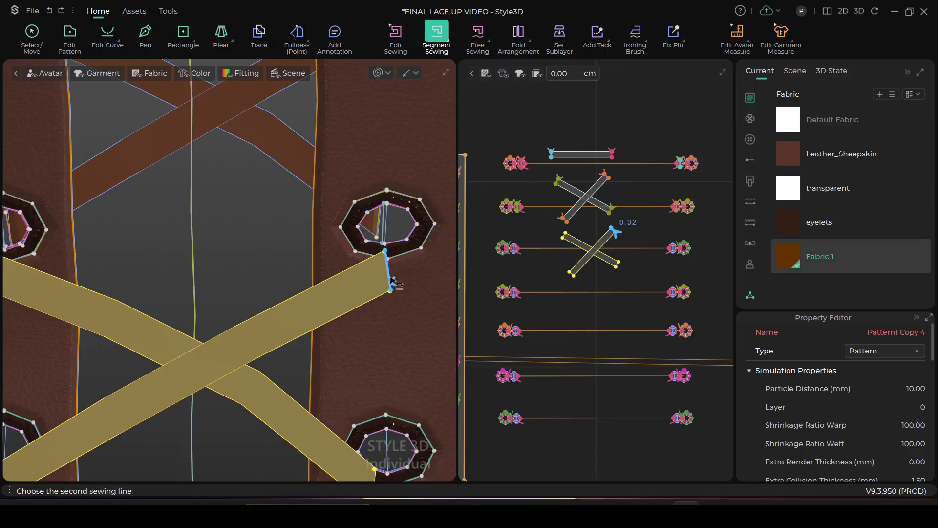
pyautogui.click(386, 236)
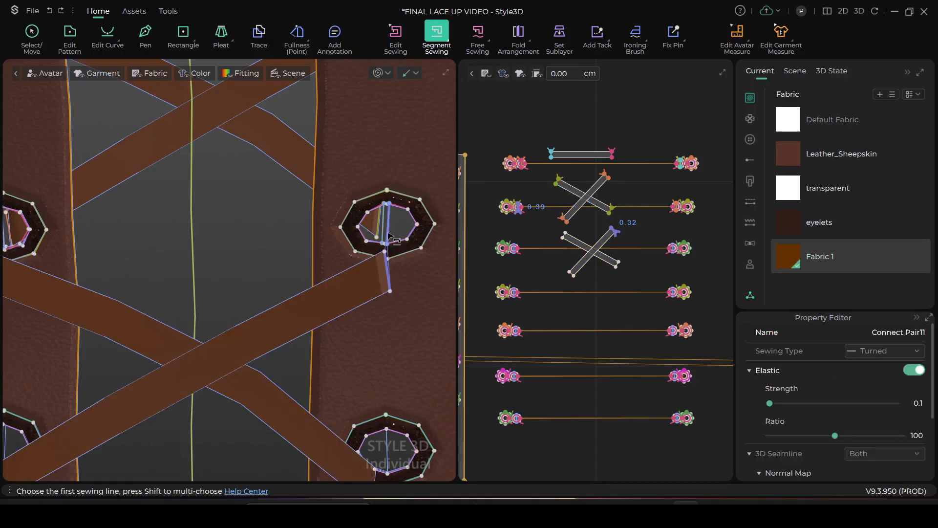
# Segment-sew the other copied strip's upper left end to the center line of the second left eyelet in 3D
pyautogui.scroll(-2, 252, 240)
pyautogui.moveTo(251, 238); pyautogui.dragTo(391, 239, button='middle')
pyautogui.scroll(2, 278, 241)
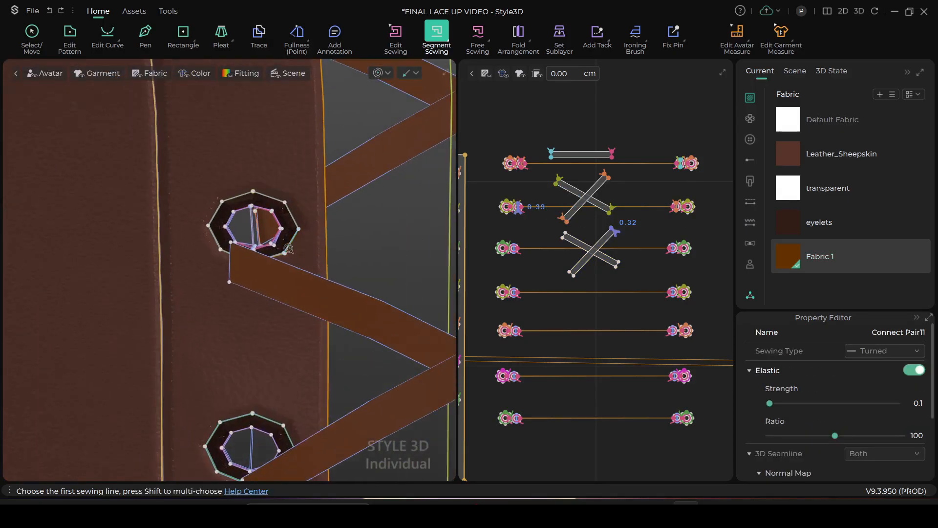
pyautogui.scroll(2, 251, 226)
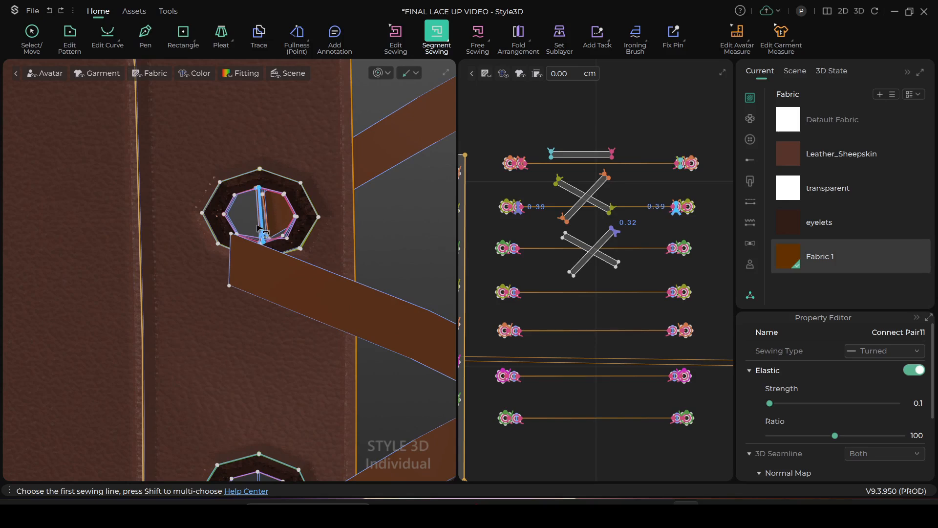
pyautogui.click(261, 230)
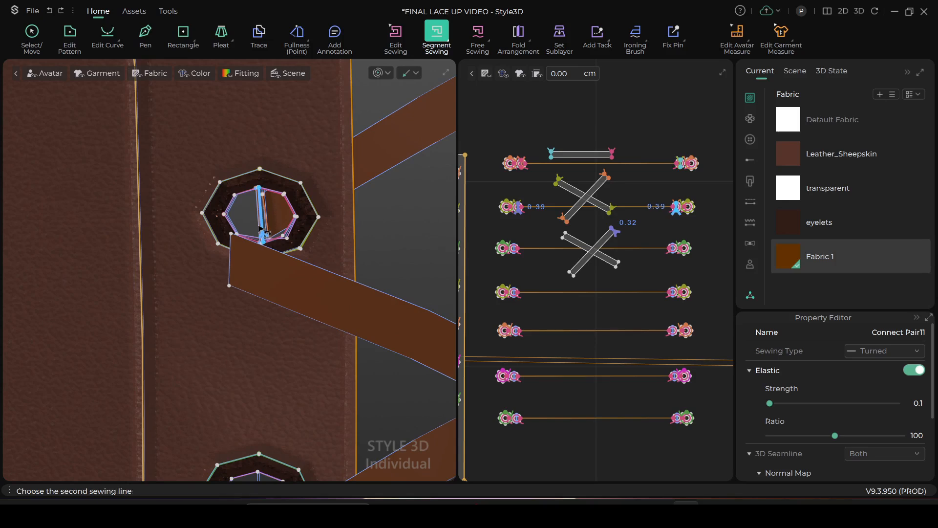
pyautogui.click(228, 274)
# Shift the copied strips in 3D so their lower ends sit at the inner edges of the third eyelet pair
pyautogui.scroll(-2, 227, 273)
pyautogui.moveTo(228, 273); pyautogui.dragTo(116, 60, button='middle')
pyautogui.scroll(-2, 175, 237)
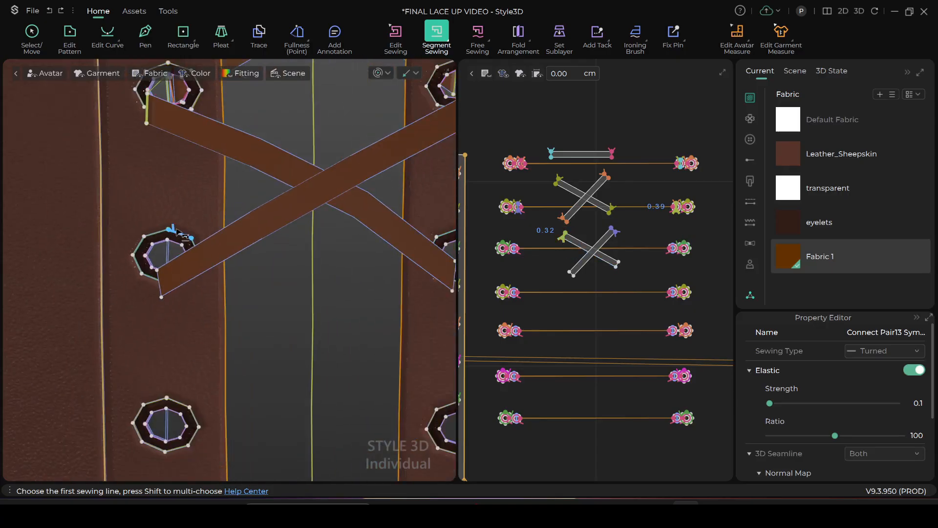
pyautogui.scroll(-1, 182, 228)
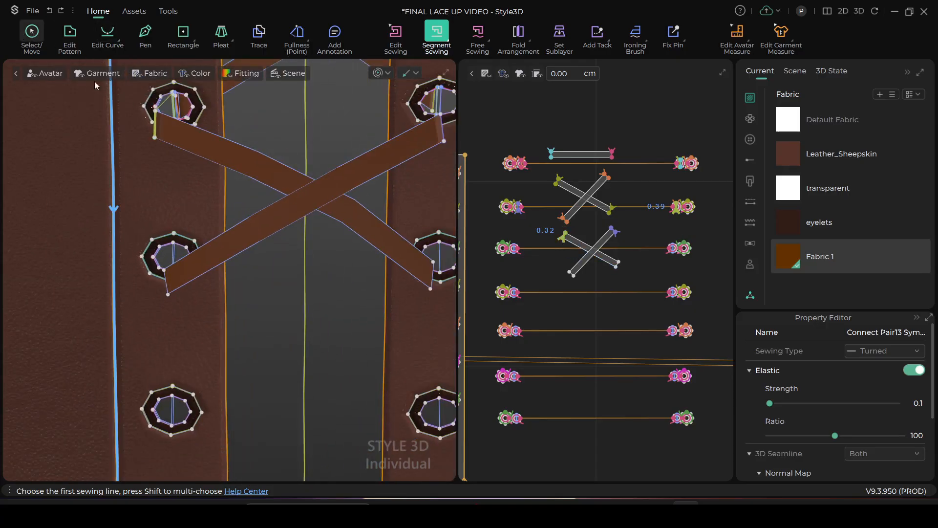
pyautogui.press('q')
pyautogui.click(230, 243)
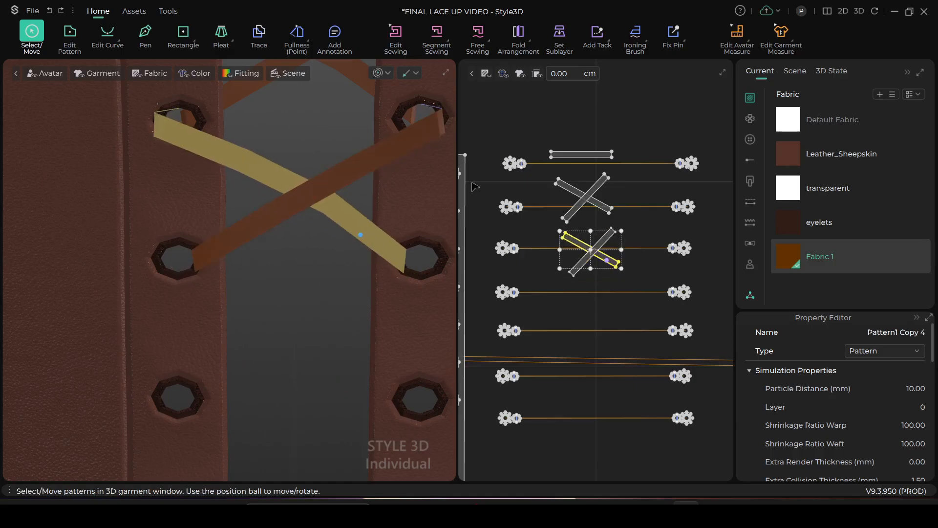
# Segment-sew the lower left end of the copied crossed strips to the center line of the third left eyelet
pyautogui.click(436, 34)
pyautogui.scroll(1, 229, 293)
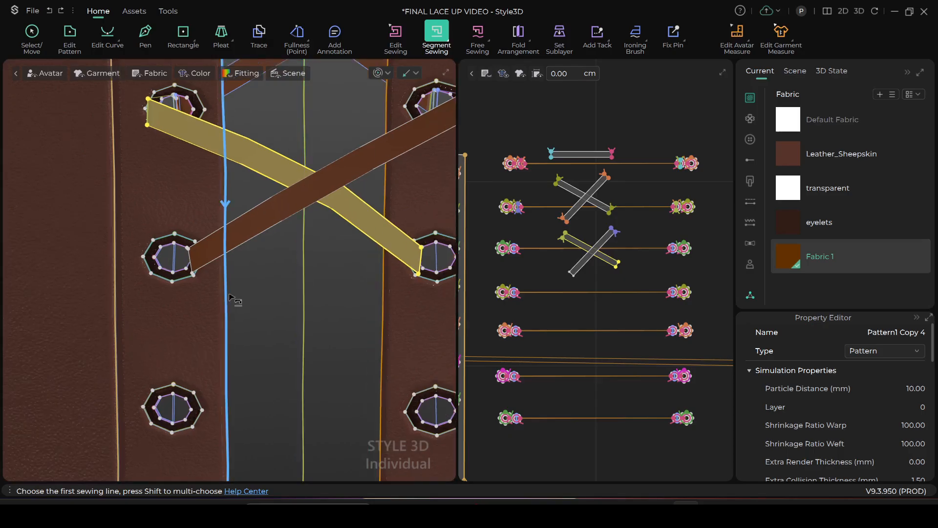
pyautogui.scroll(1, 215, 289)
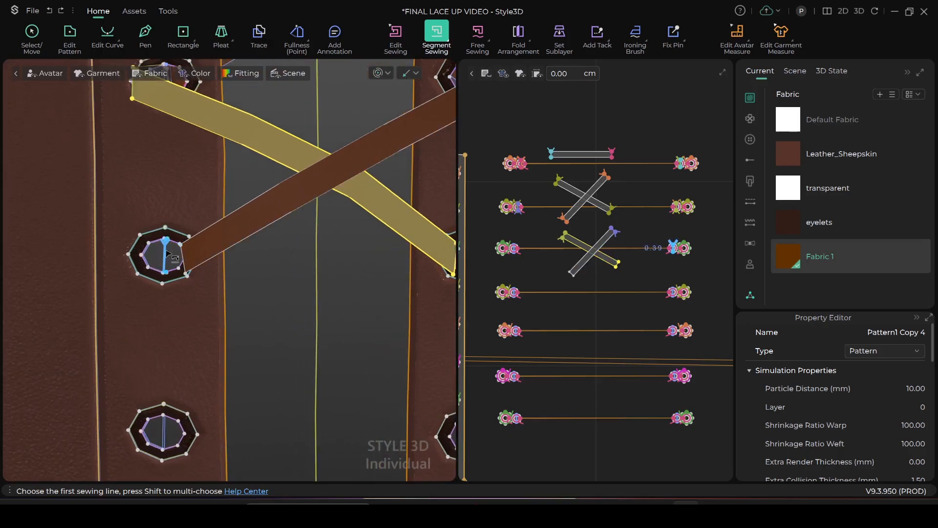
pyautogui.scroll(1, 176, 253)
pyautogui.scroll(1, 174, 252)
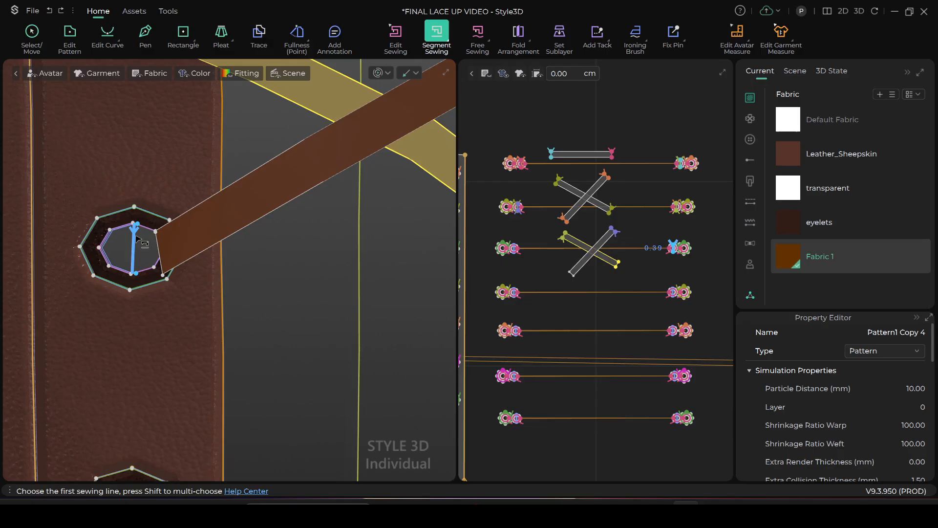
pyautogui.click(136, 240)
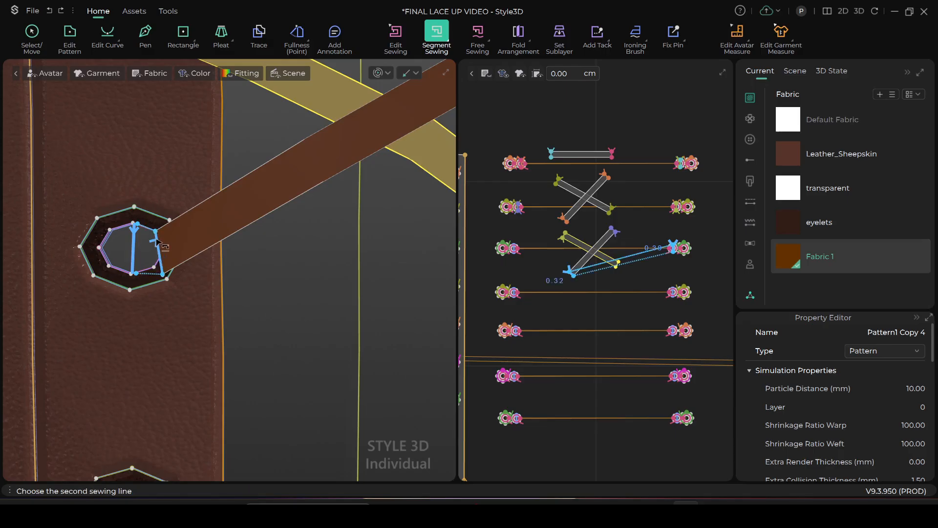
pyautogui.click(157, 240)
# Segment-sew the lower right end of the copied crossed strips to the center line of the third right eyelet
pyautogui.scroll(-2, 318, 296)
pyautogui.moveTo(410, 298)
pyautogui.mouseDown(button='middle')
pyautogui.moveTo(244, 328)
pyautogui.moveTo(224, 318)
pyautogui.moveTo(292, 251)
pyautogui.mouseUp(button='middle')
pyautogui.scroll(6, 250, 323)
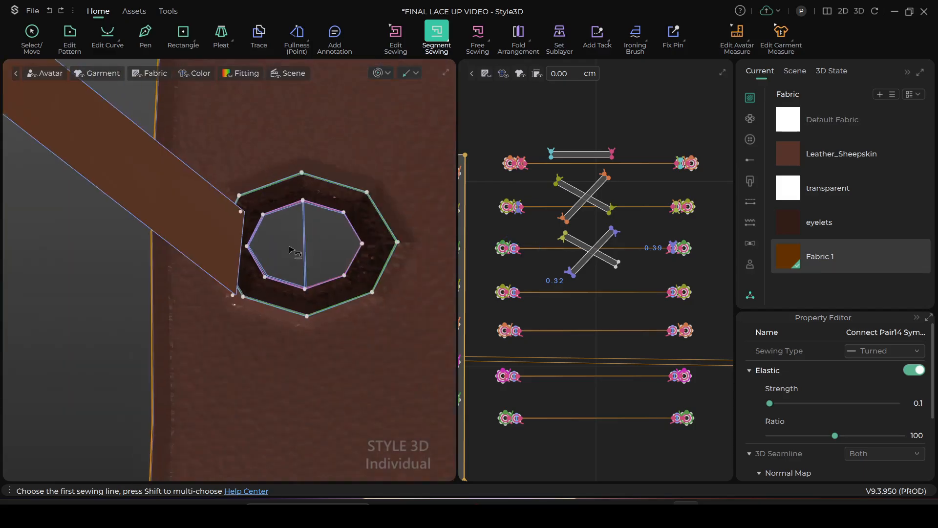
pyautogui.scroll(-2, 288, 242)
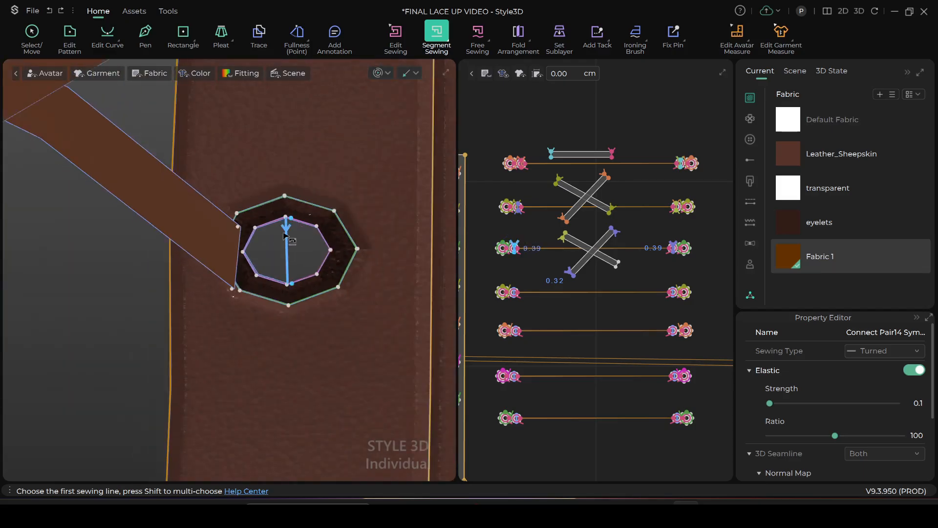
pyautogui.click(286, 237)
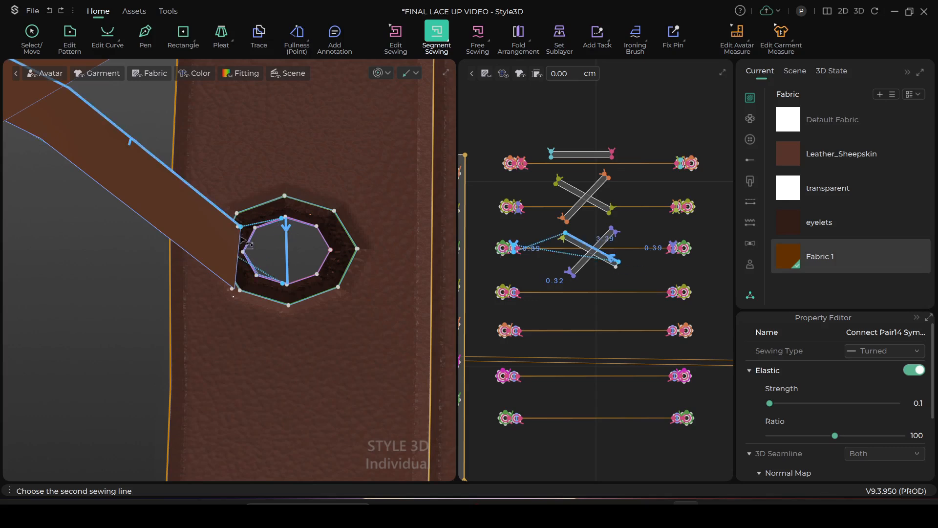
pyautogui.click(240, 240)
pyautogui.scroll(-3, 259, 226)
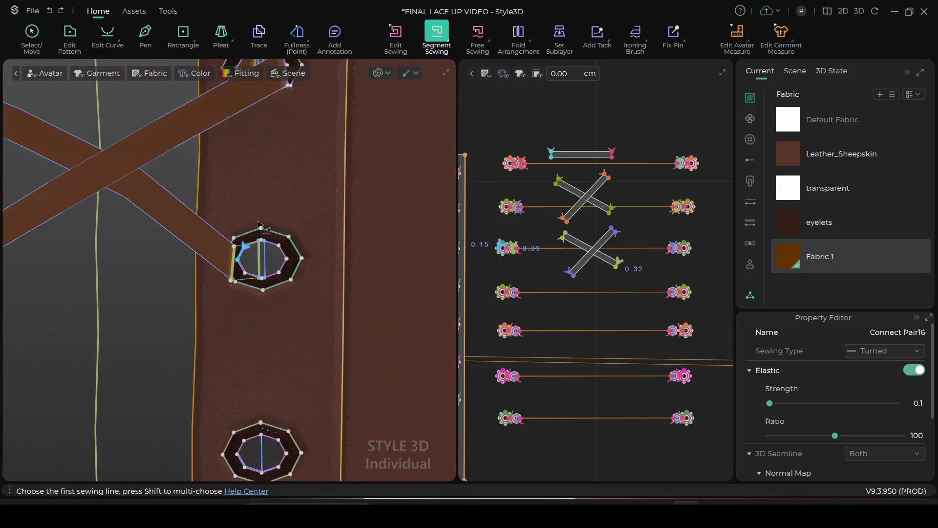
pyautogui.scroll(-2, 259, 224)
pyautogui.scroll(-3, 248, 215)
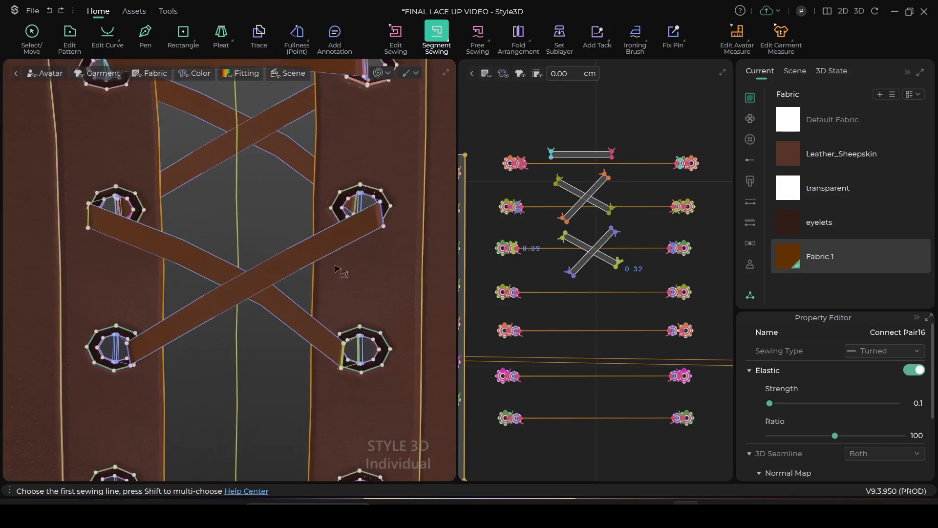
# Simulate the garment while pulling the ends of the lower crossed lace strips into place at the second and third eyelet pairs
pyautogui.press('a')
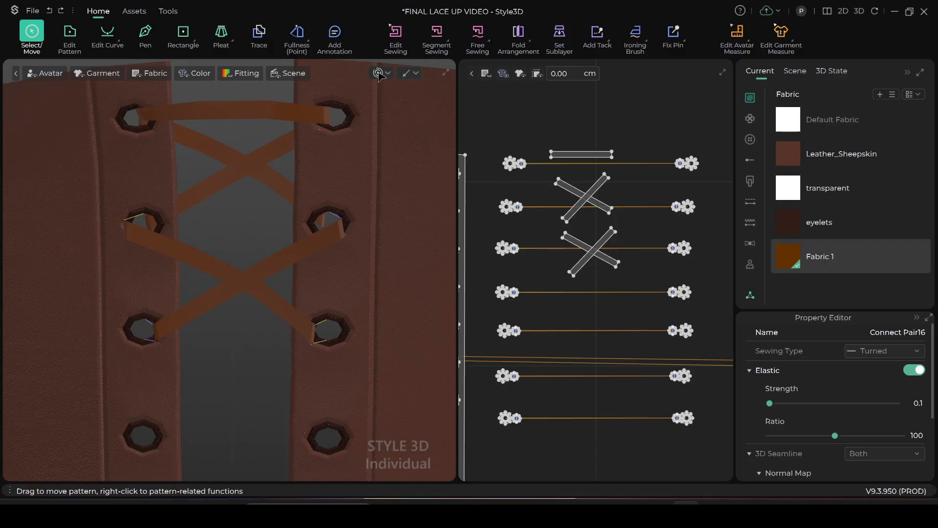
pyautogui.click(378, 73)
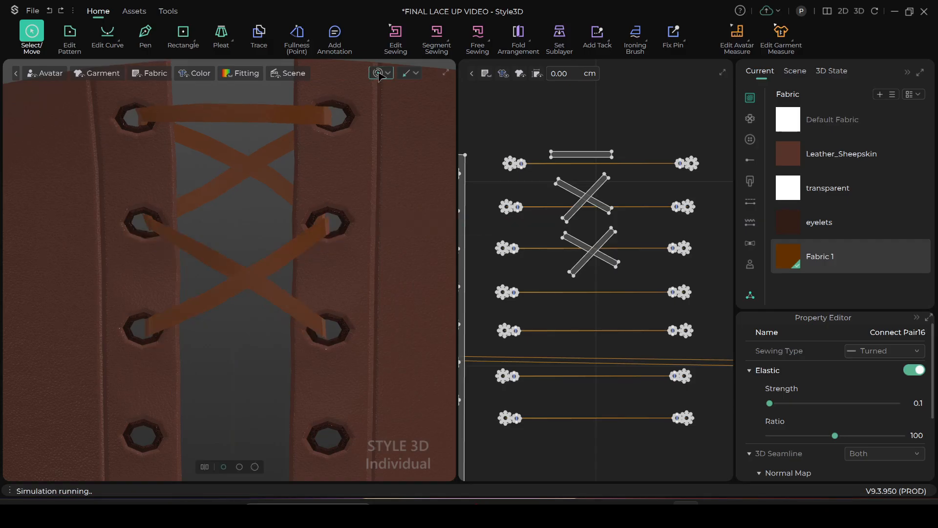
pyautogui.scroll(2, 324, 323)
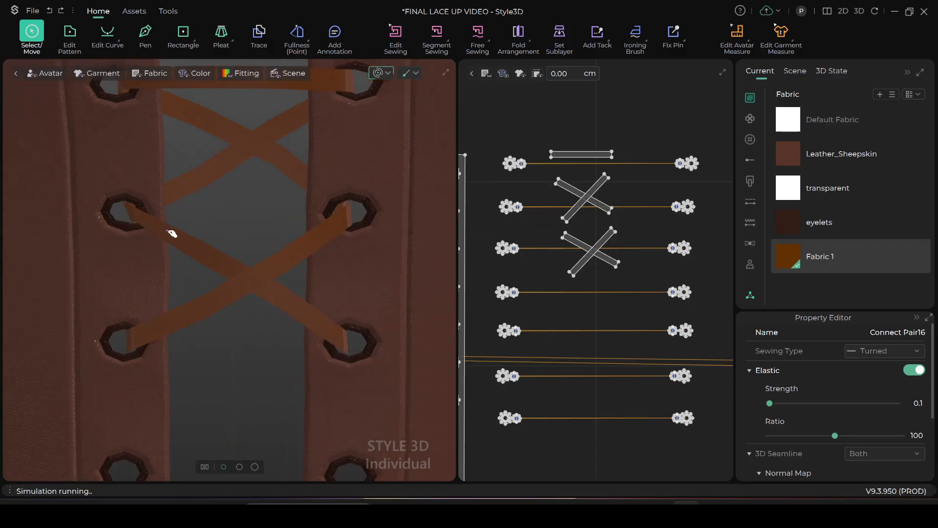
pyautogui.click(166, 234)
pyautogui.click(346, 219)
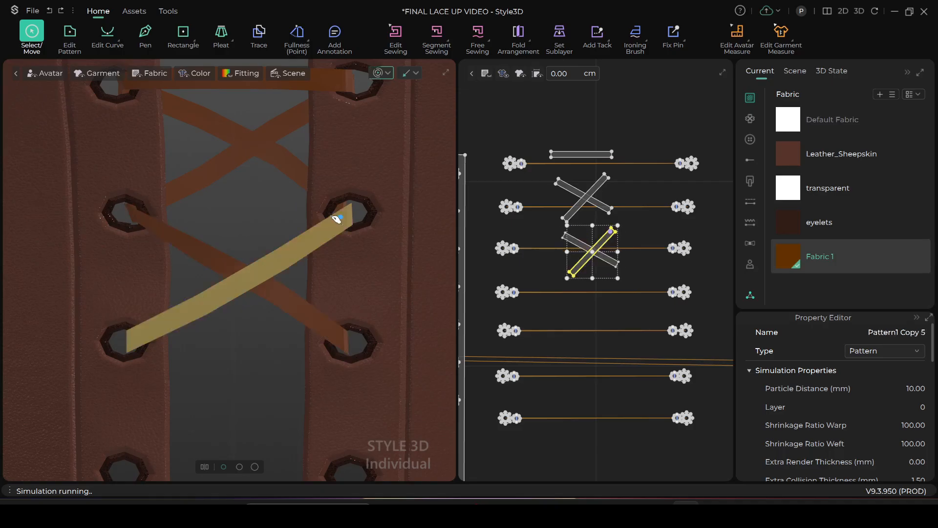
pyautogui.click(352, 338)
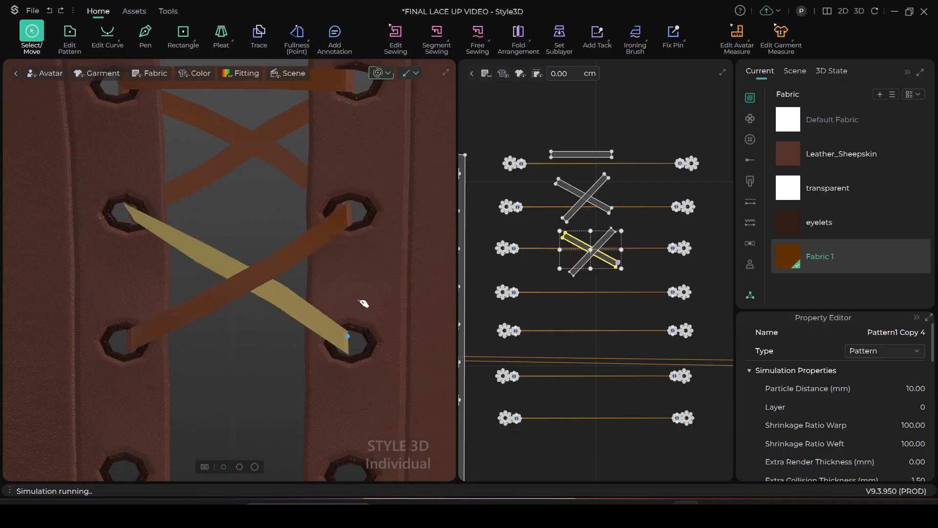
pyautogui.click(139, 335)
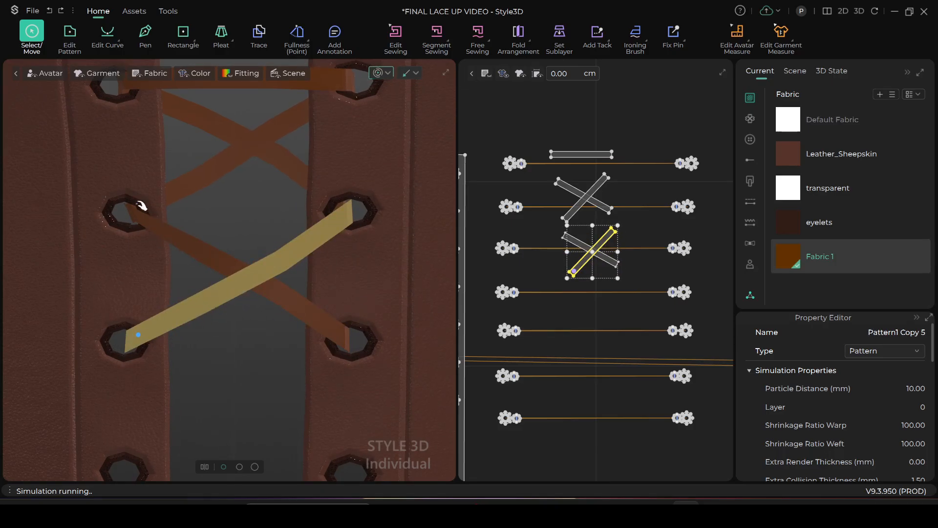
pyautogui.moveTo(154, 225); pyautogui.dragTo(218, 242)
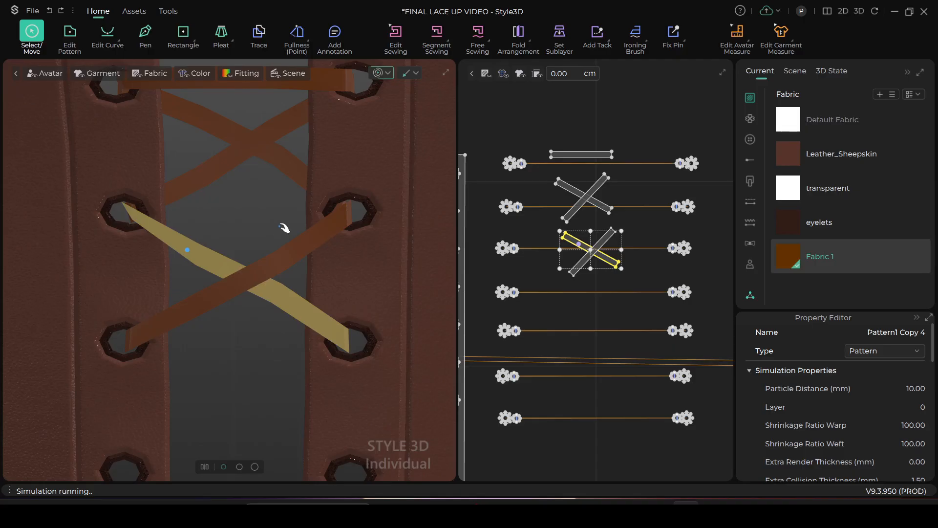
pyautogui.scroll(-1, 308, 212)
pyautogui.scroll(5, 316, 209)
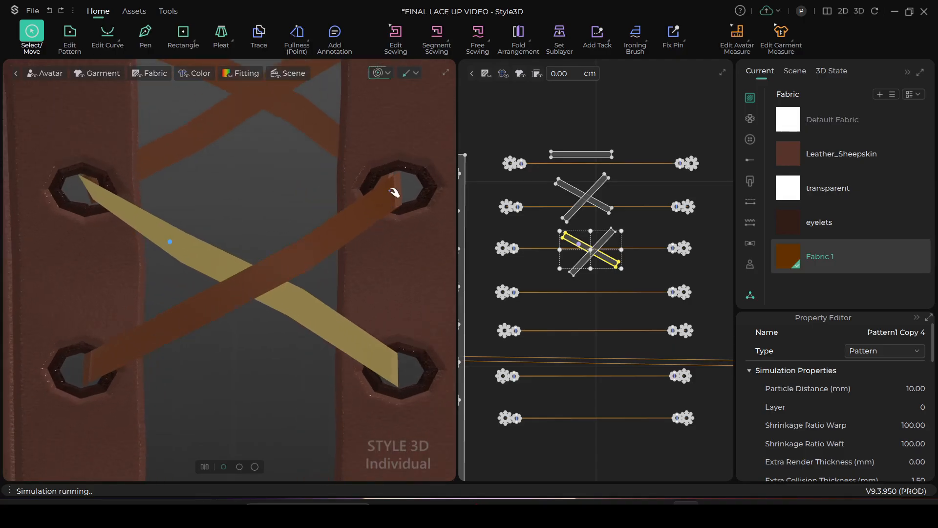
pyautogui.click(393, 192)
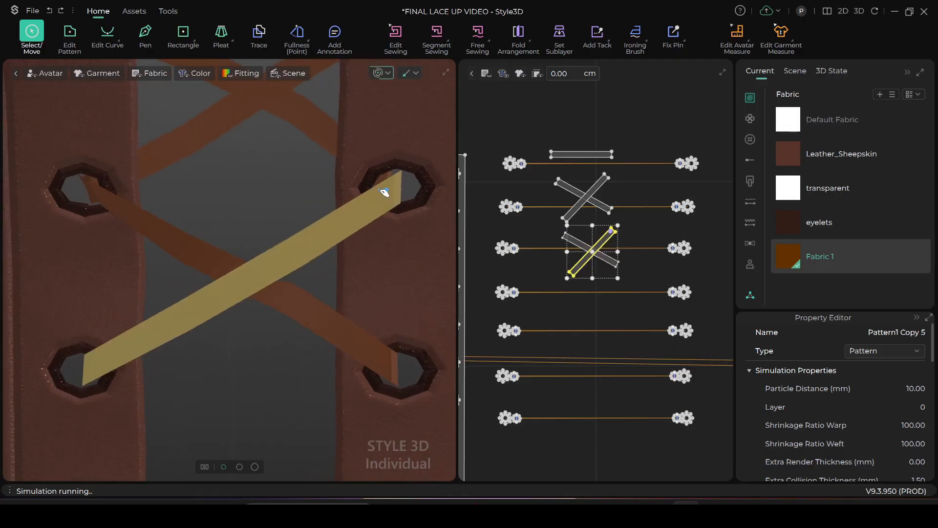
pyautogui.click(377, 73)
# Set the particle distance of the four crossed lace strips to 5 mm and run a brief simulation
pyautogui.scroll(3, 377, 157)
pyautogui.scroll(-2, 379, 166)
pyautogui.scroll(-2, 374, 162)
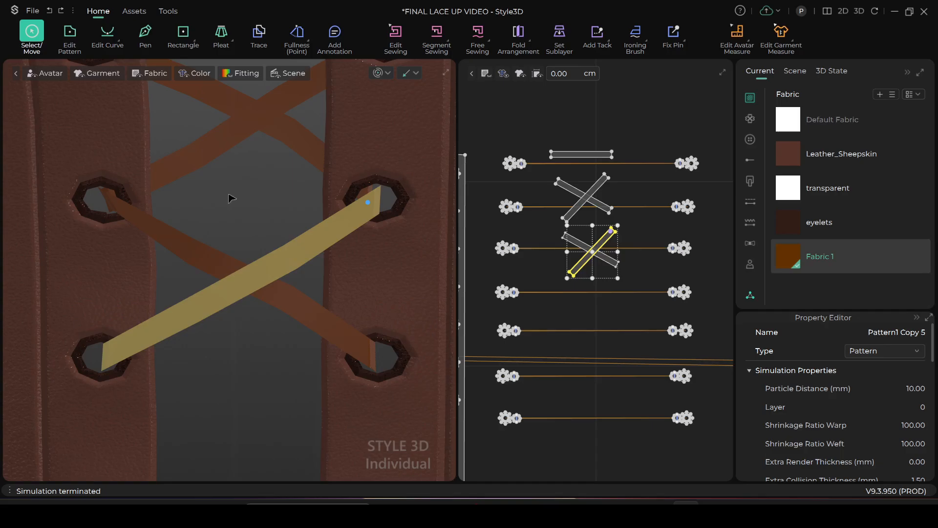
pyautogui.click(536, 209)
pyautogui.moveTo(548, 172); pyautogui.dragTo(635, 292)
pyautogui.click(920, 389)
pyautogui.write('5')
pyautogui.press('Return')
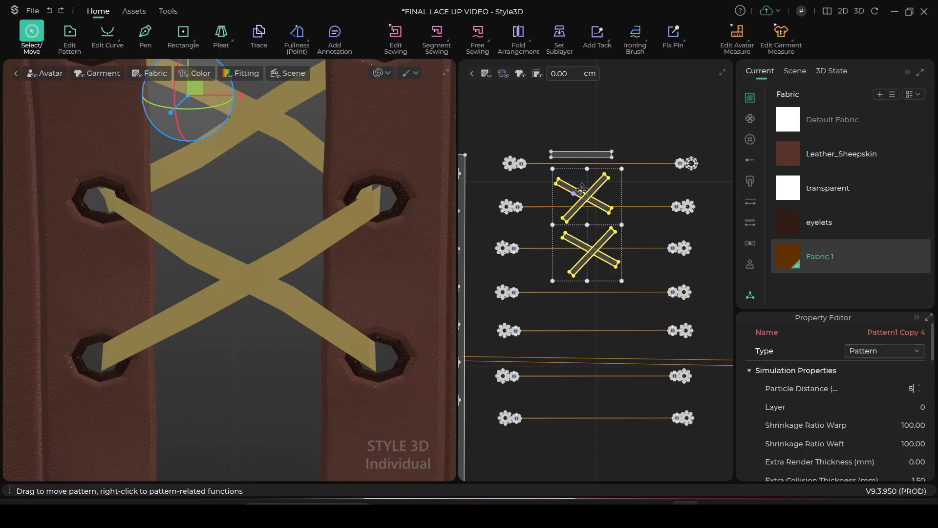
pyautogui.press('space')
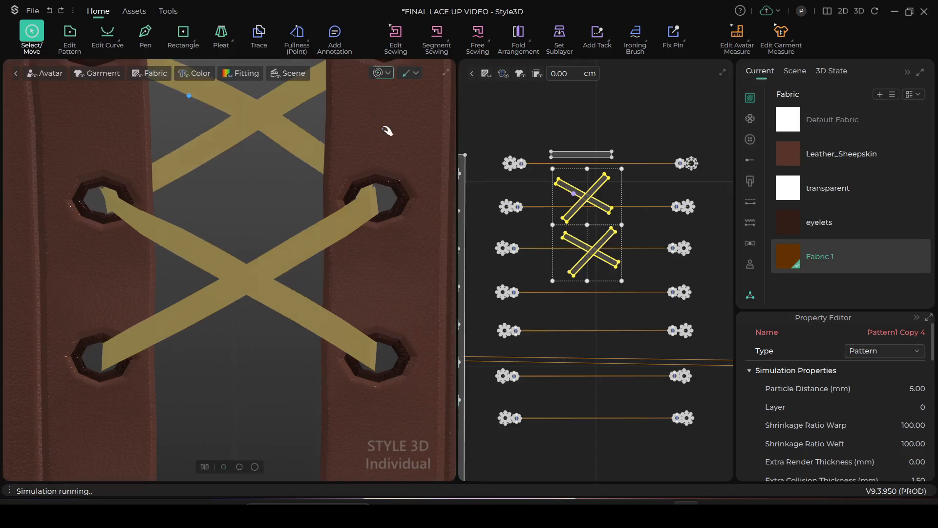
pyautogui.click(384, 75)
# Simulate again and adjust the lace end and eyelet center at the second right eyelet, working from the front and from behind
pyautogui.click(250, 210)
pyautogui.scroll(3, 250, 209)
pyautogui.scroll(-1, 304, 259)
pyautogui.scroll(2, 150, 240)
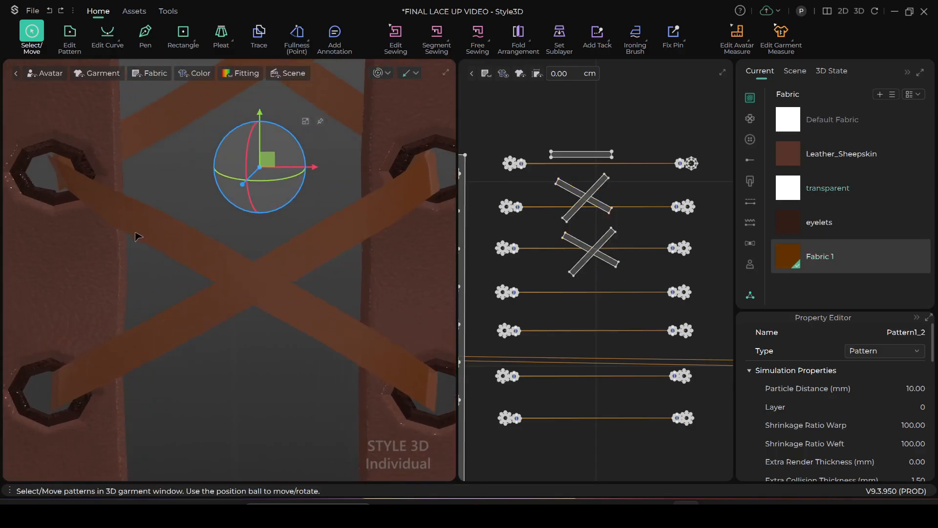
pyautogui.moveTo(139, 237); pyautogui.dragTo(177, 296, button='middle')
pyautogui.moveTo(147, 266); pyautogui.dragTo(341, 144, button='right')
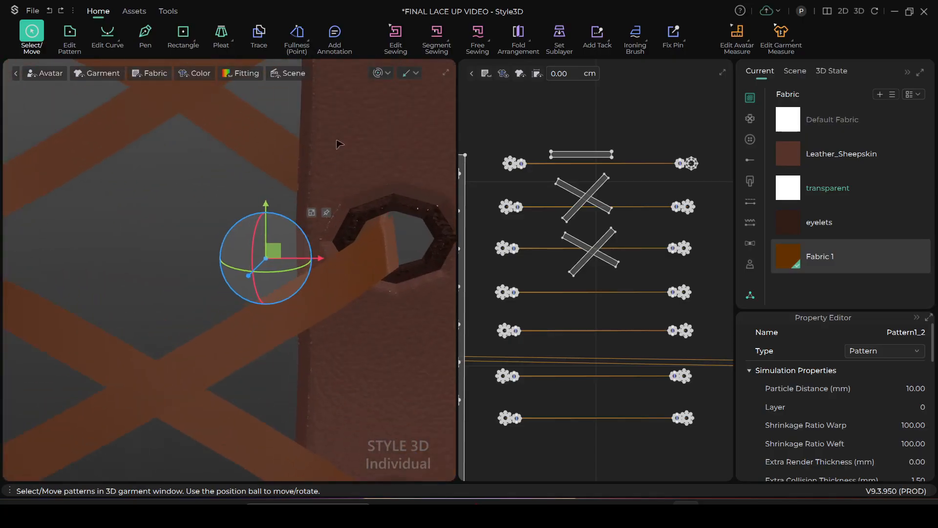
pyautogui.click(378, 74)
pyautogui.moveTo(359, 267); pyautogui.dragTo(383, 250)
pyautogui.moveTo(363, 272); pyautogui.dragTo(443, 298, button='right')
pyautogui.moveTo(304, 323); pyautogui.dragTo(414, 297, button='right')
pyautogui.moveTo(398, 229); pyautogui.dragTo(376, 250)
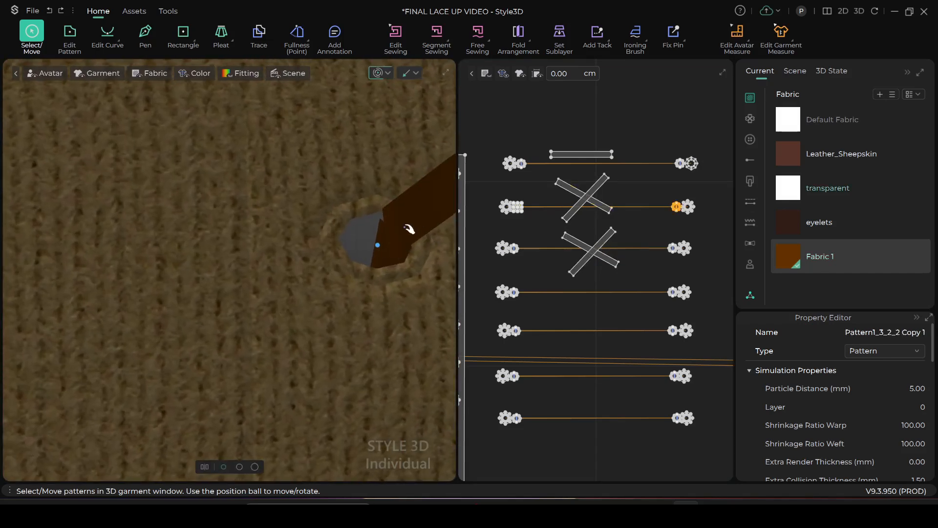
pyautogui.click(416, 232)
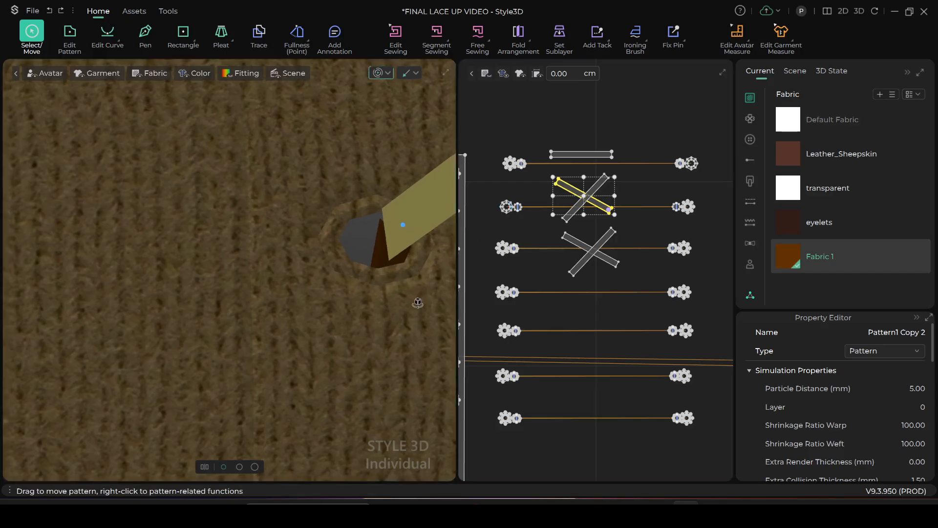
# Adjust the lace end at the second left eyelet from the front and stop the simulation
pyautogui.moveTo(356, 307); pyautogui.dragTo(152, 275, button='right')
pyautogui.scroll(-4, 360, 257)
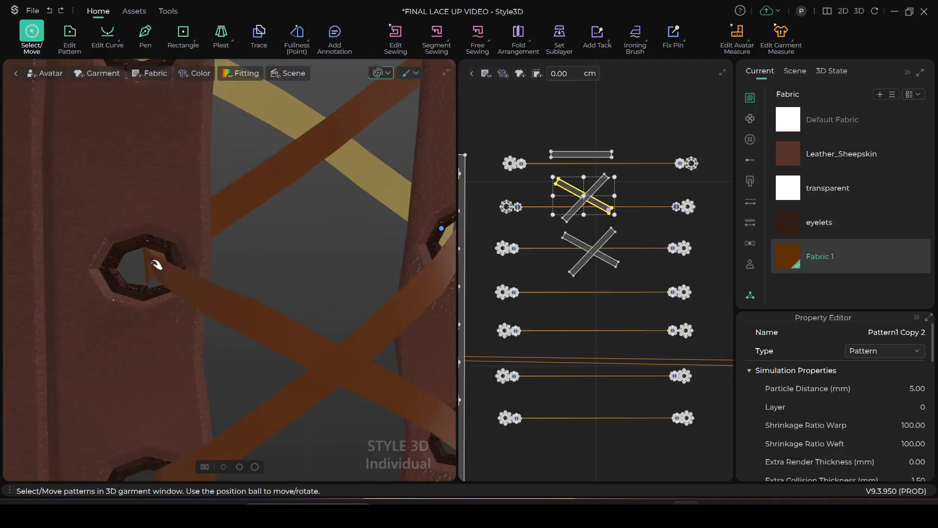
pyautogui.click(147, 272)
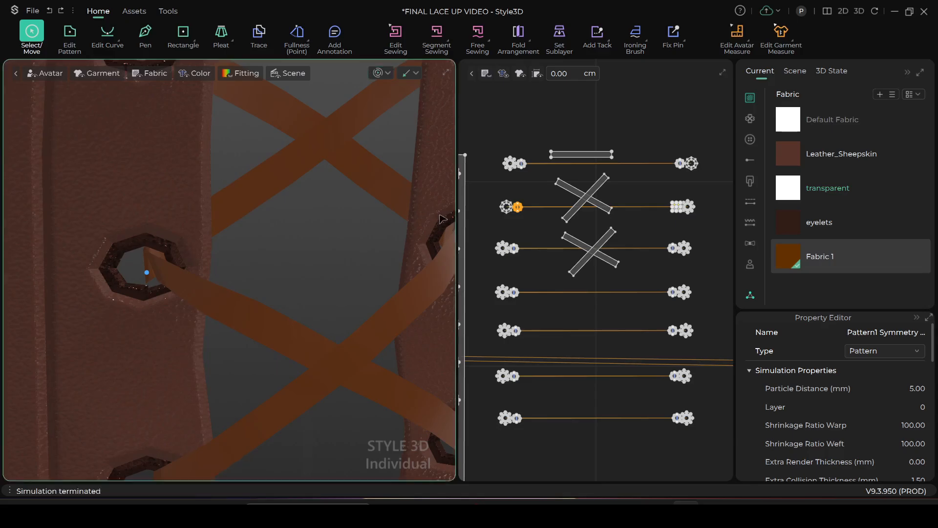
# Locate the second right eyelet's center disc in 2D and move its left internal line inward toward the disc's middle
pyautogui.scroll(3, 530, 227)
pyautogui.scroll(4, 536, 192)
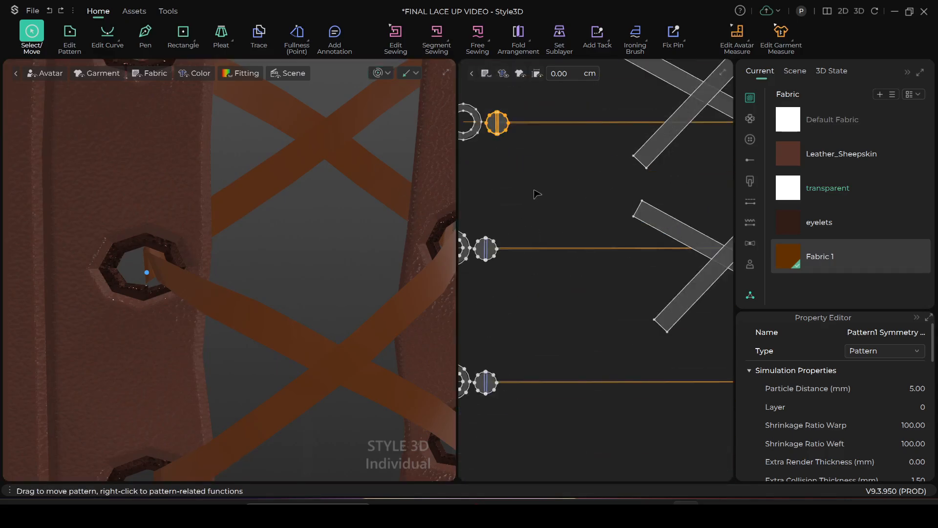
pyautogui.scroll(-3, 538, 303)
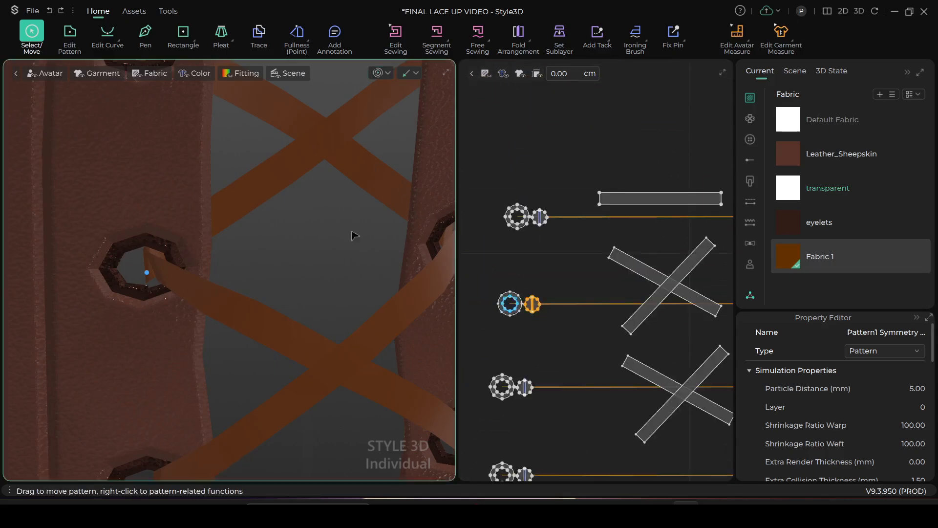
pyautogui.scroll(-1, 353, 235)
pyautogui.scroll(-2, 569, 262)
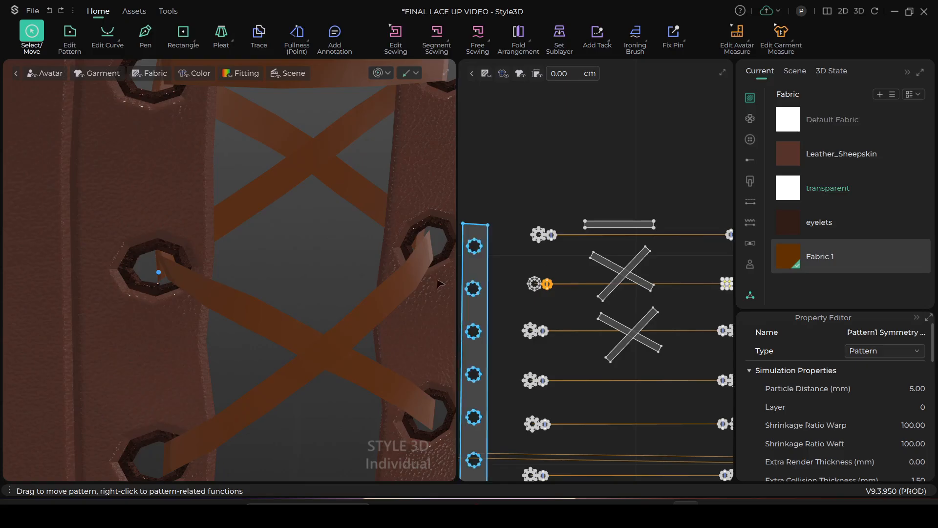
pyautogui.scroll(-1, 419, 273)
pyautogui.scroll(2, 569, 265)
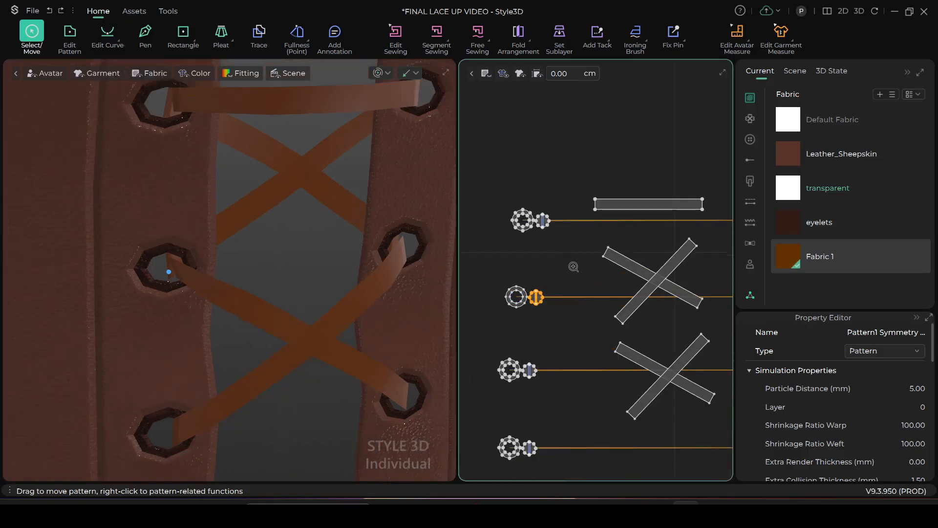
pyautogui.click(434, 256)
pyautogui.scroll(-3, 611, 263)
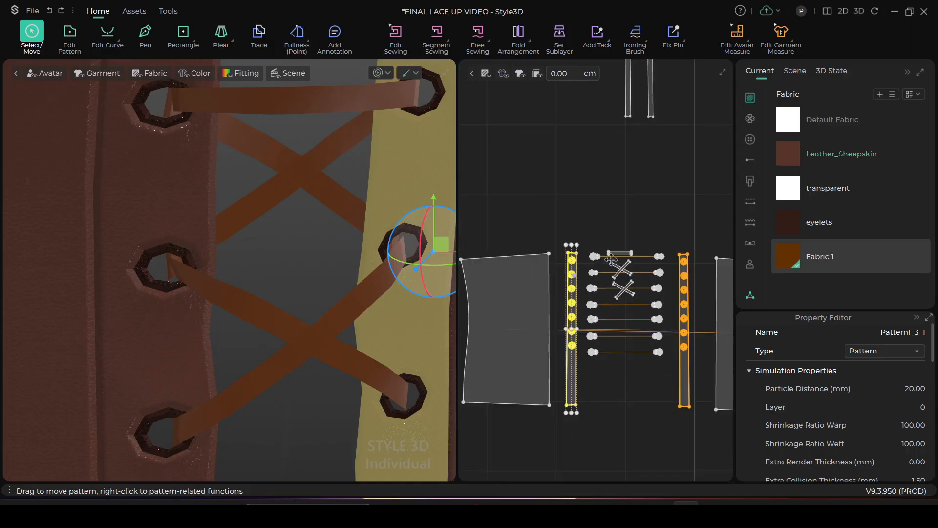
pyautogui.scroll(2, 614, 248)
pyautogui.scroll(3, 590, 311)
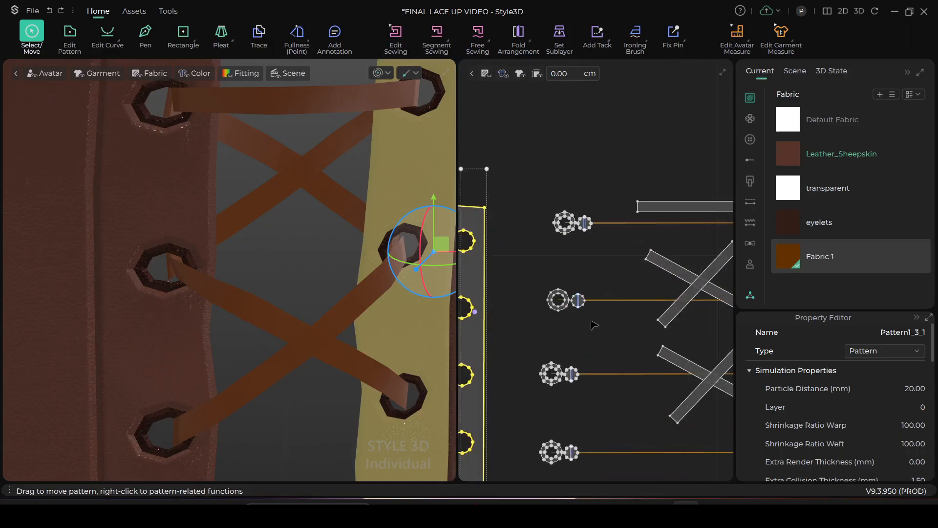
pyautogui.scroll(5, 591, 322)
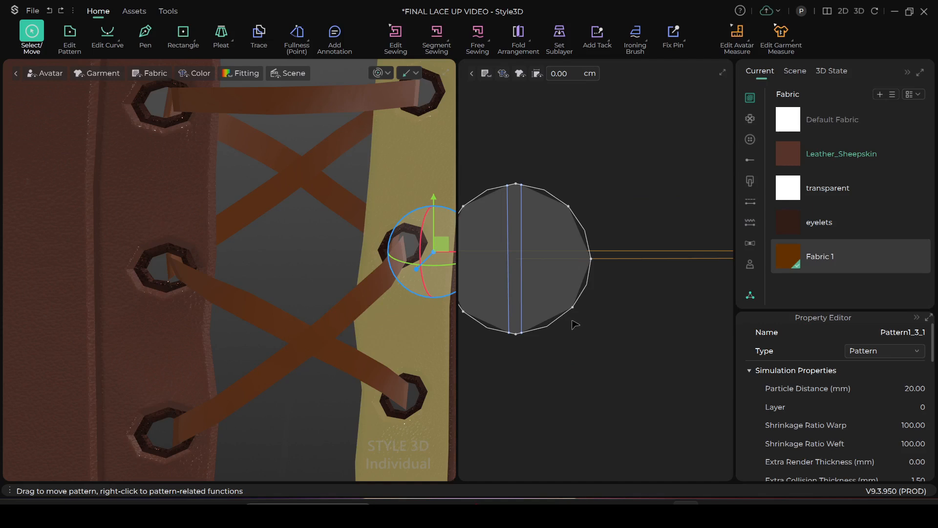
pyautogui.moveTo(575, 325); pyautogui.dragTo(612, 370, button='middle')
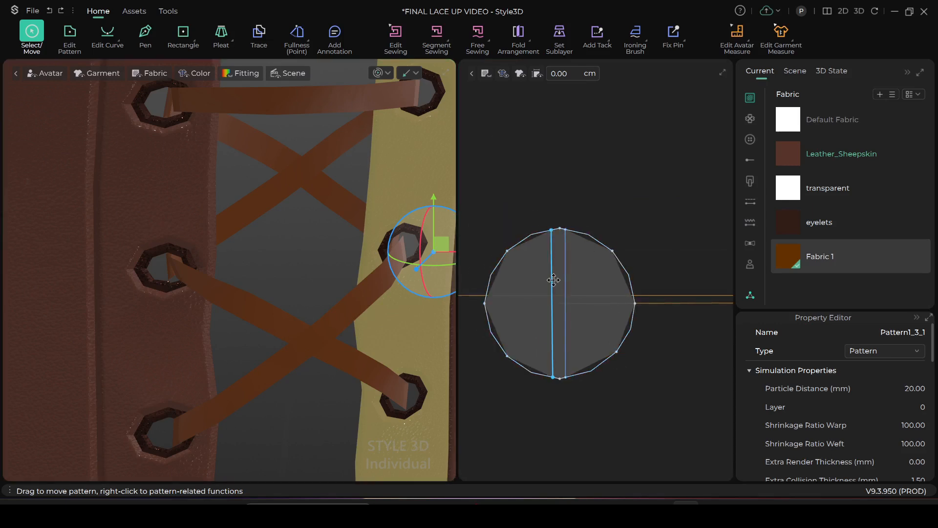
pyautogui.scroll(-2, 568, 283)
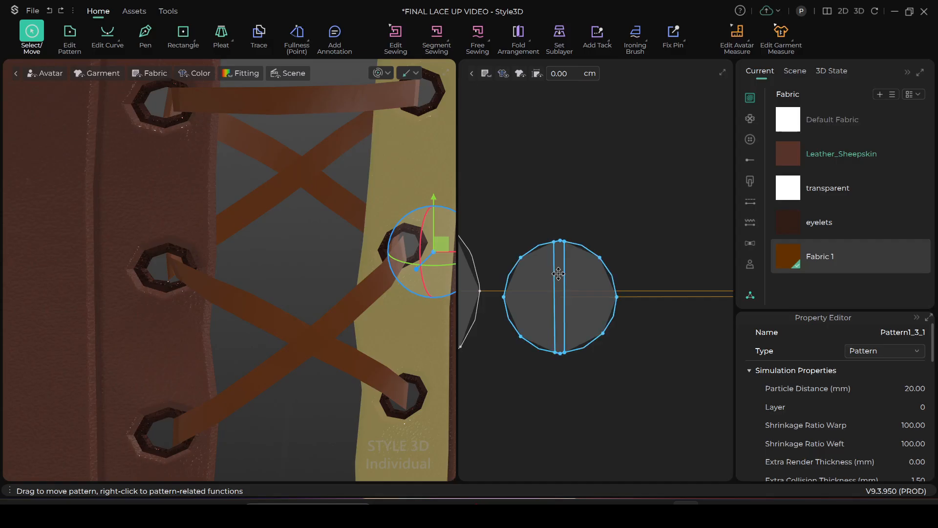
pyautogui.click(70, 33)
pyautogui.scroll(3, 557, 289)
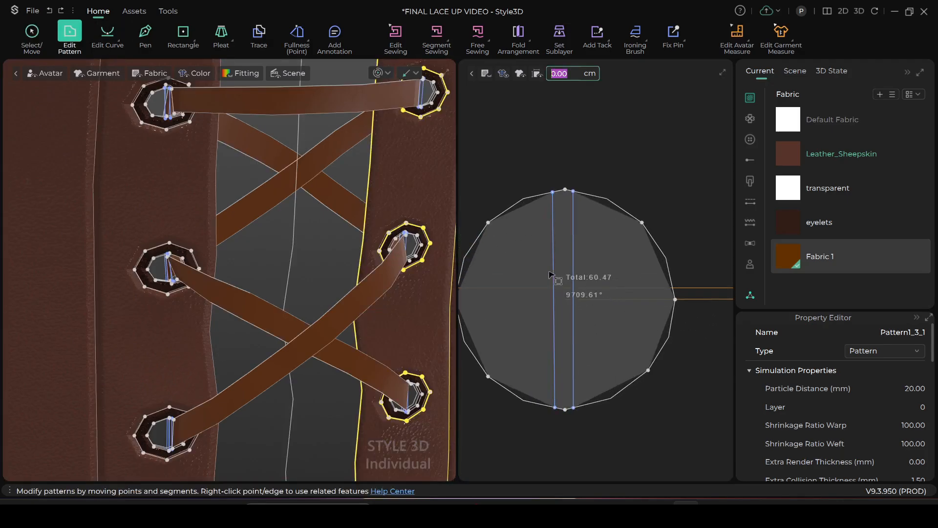
pyautogui.click(555, 275)
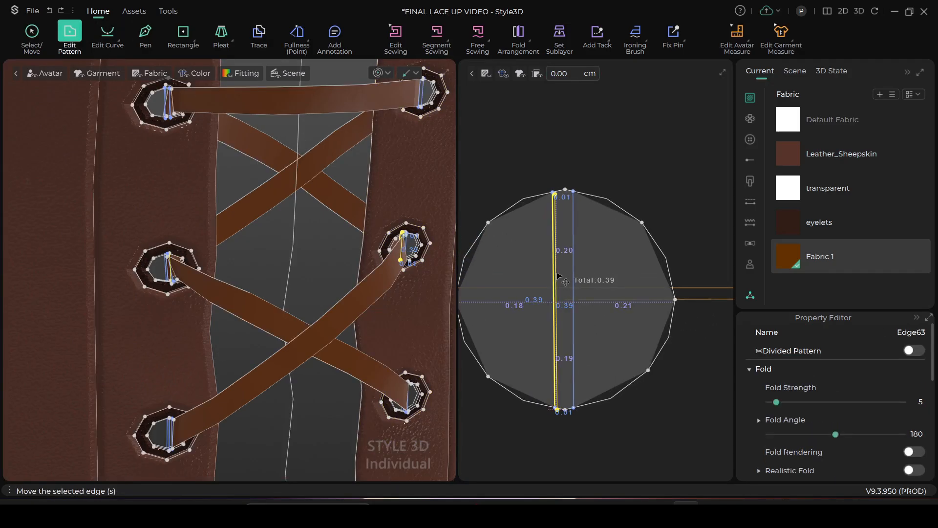
pyautogui.moveTo(559, 277); pyautogui.dragTo(559, 275)
pyautogui.scroll(2, 569, 331)
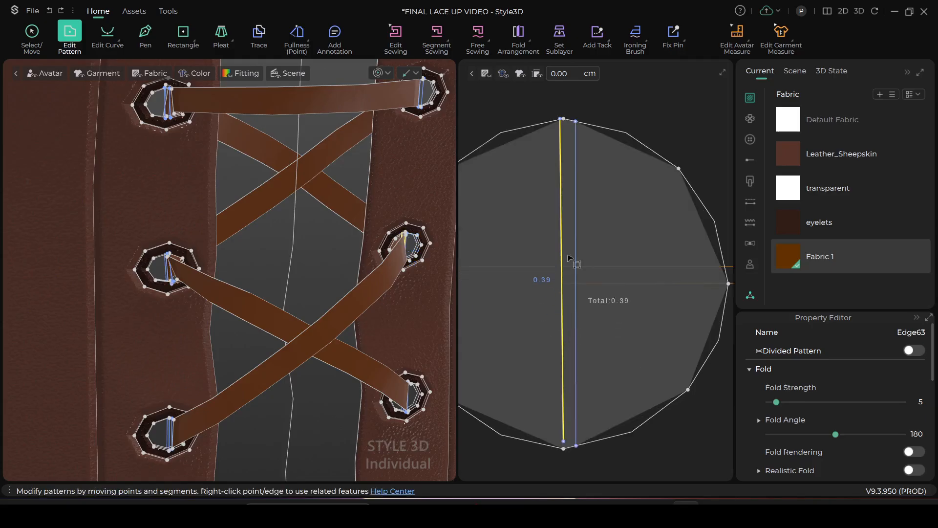
# Move the same disc's other internal line inward, then extend both lines to the outline with added points
pyautogui.click(575, 211)
pyautogui.moveTo(575, 214); pyautogui.dragTo(572, 213)
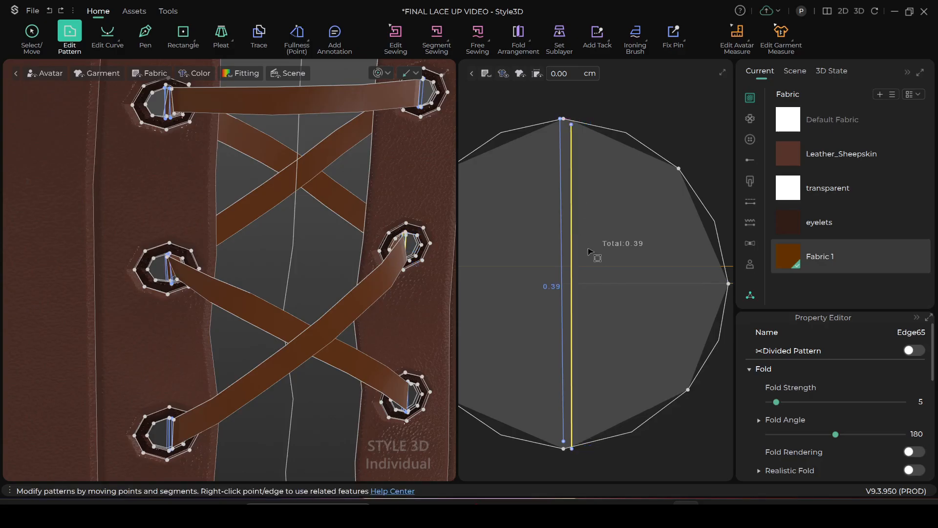
pyautogui.click(562, 264)
pyautogui.rightClick(562, 264)
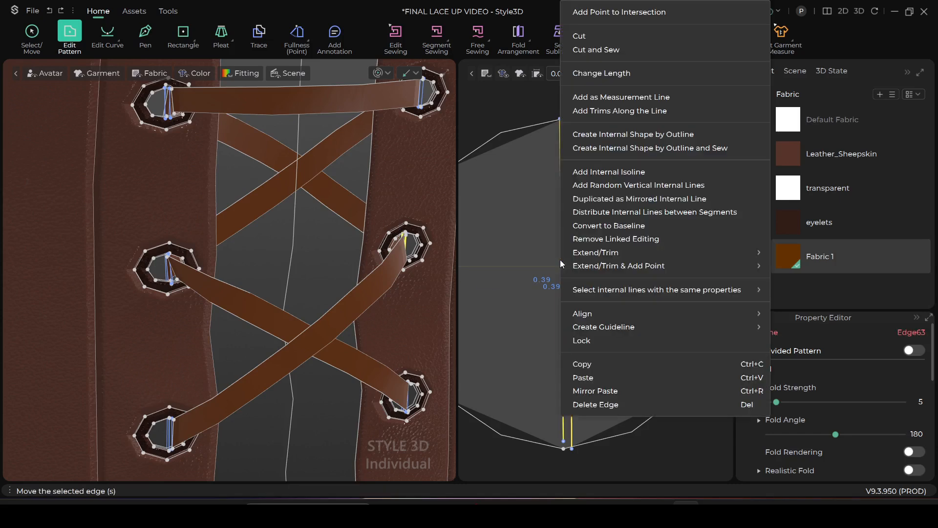
pyautogui.moveTo(655, 264)
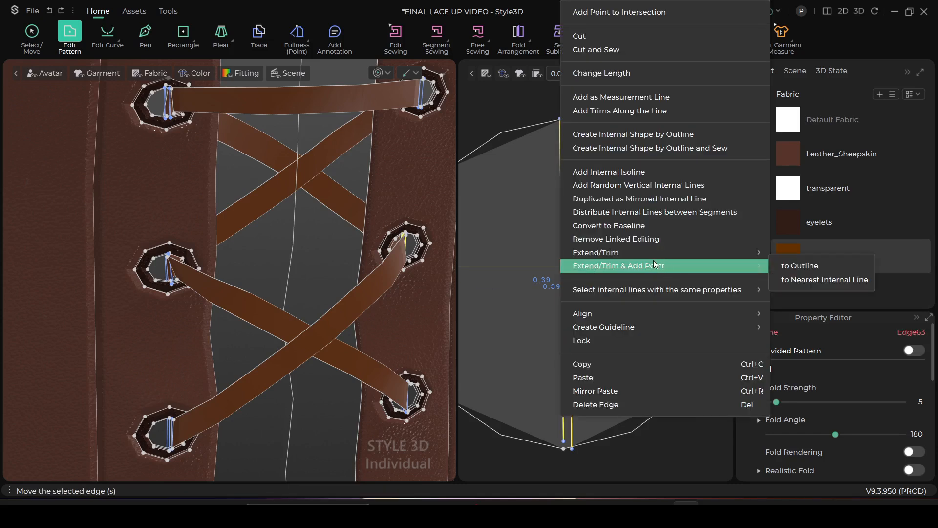
pyautogui.click(792, 266)
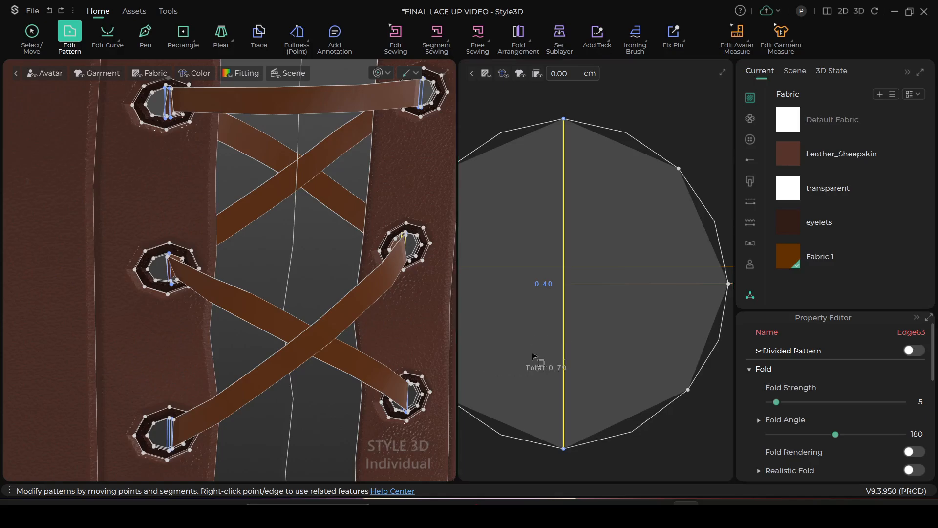
pyautogui.scroll(-2, 540, 346)
pyautogui.scroll(2, 540, 346)
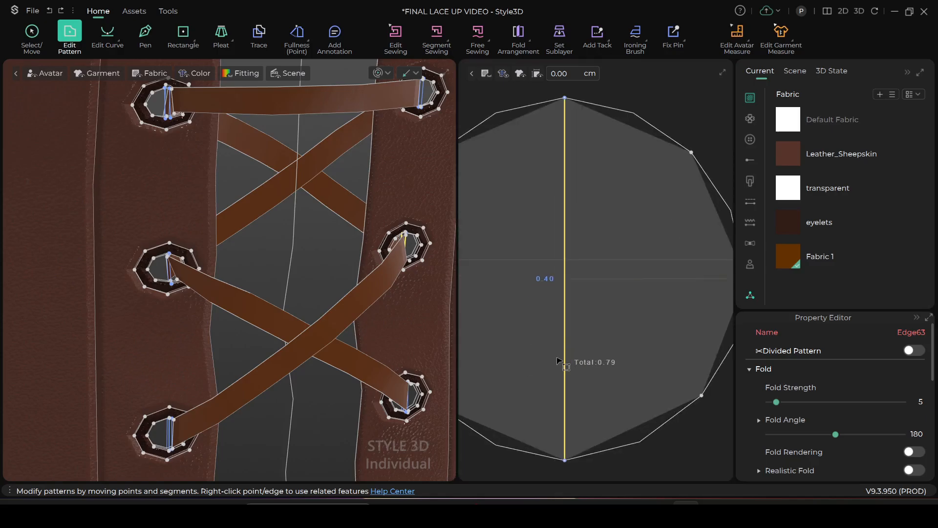
# Offset one internal line of the second right eyelet's center disc slightly from the other and bring its upper end onto the outline
pyautogui.moveTo(559, 349); pyautogui.dragTo(574, 214)
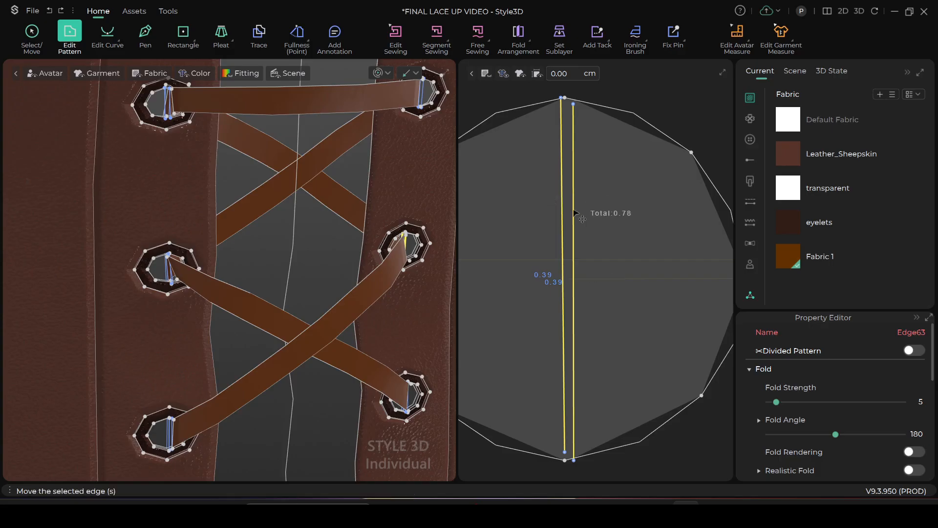
pyautogui.click(661, 82)
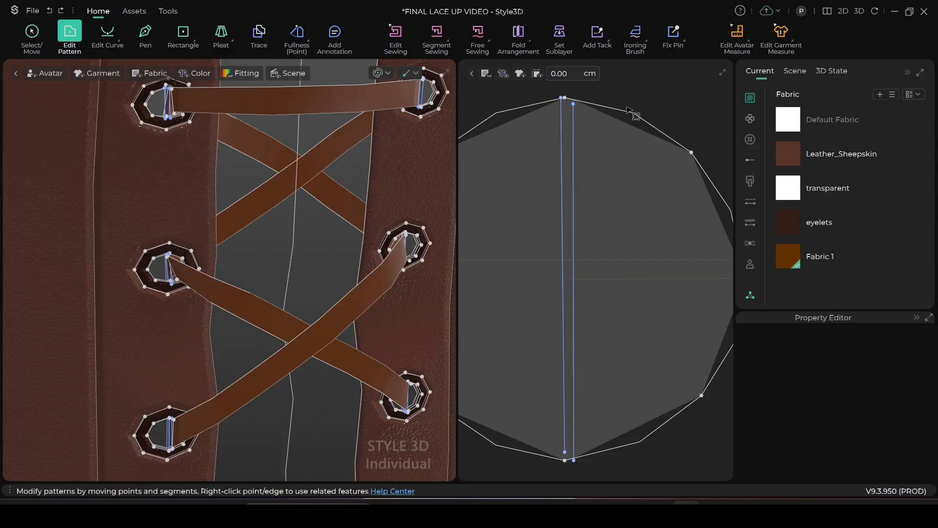
pyautogui.scroll(2, 585, 118)
pyautogui.moveTo(593, 123); pyautogui.dragTo(629, 296, button='middle')
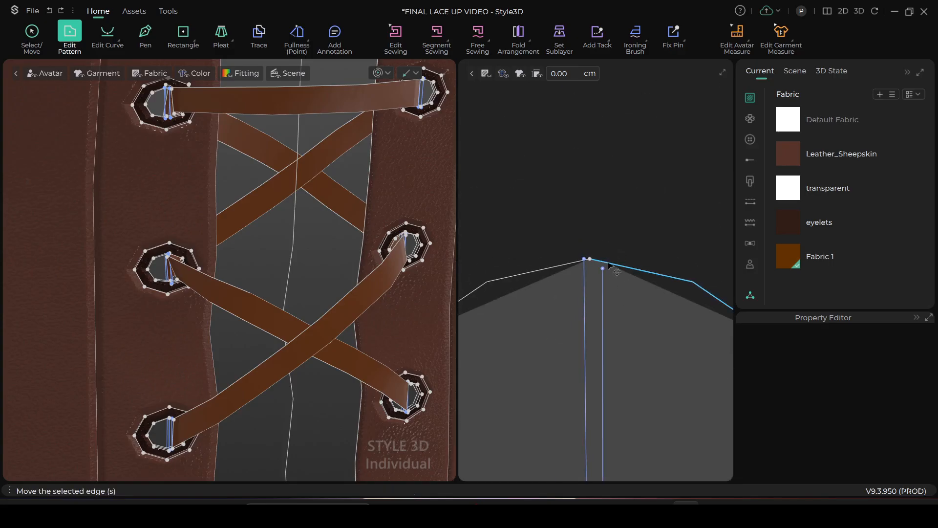
pyautogui.moveTo(604, 269); pyautogui.dragTo(604, 269)
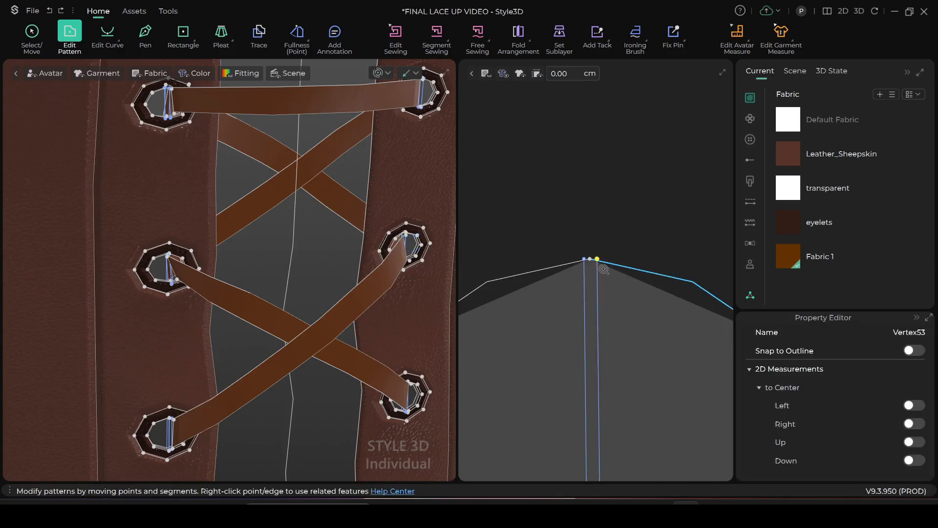
pyautogui.click(614, 213)
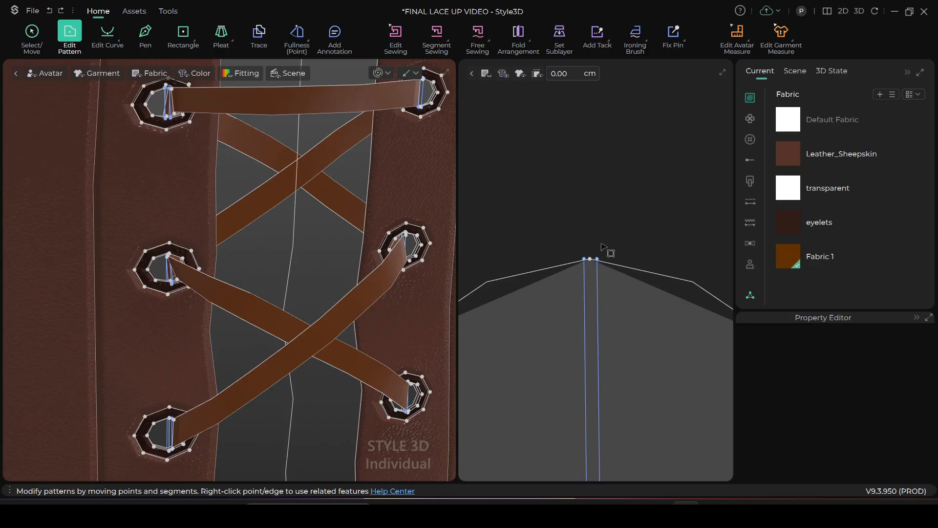
# Move the same internal line's upper endpoint closer to the disc's top center point
pyautogui.press('a')
pyautogui.scroll(3, 623, 235)
pyautogui.scroll(2, 616, 239)
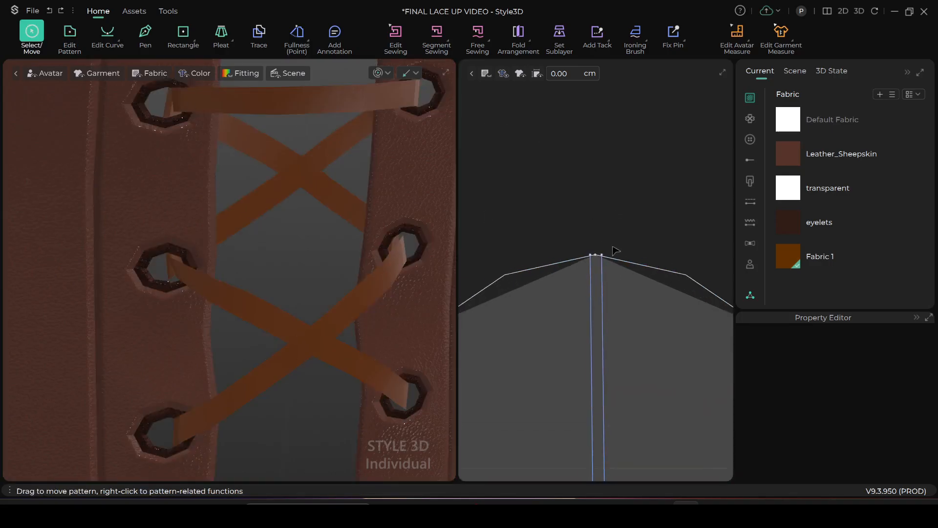
pyautogui.moveTo(612, 230); pyautogui.dragTo(610, 193, button='middle')
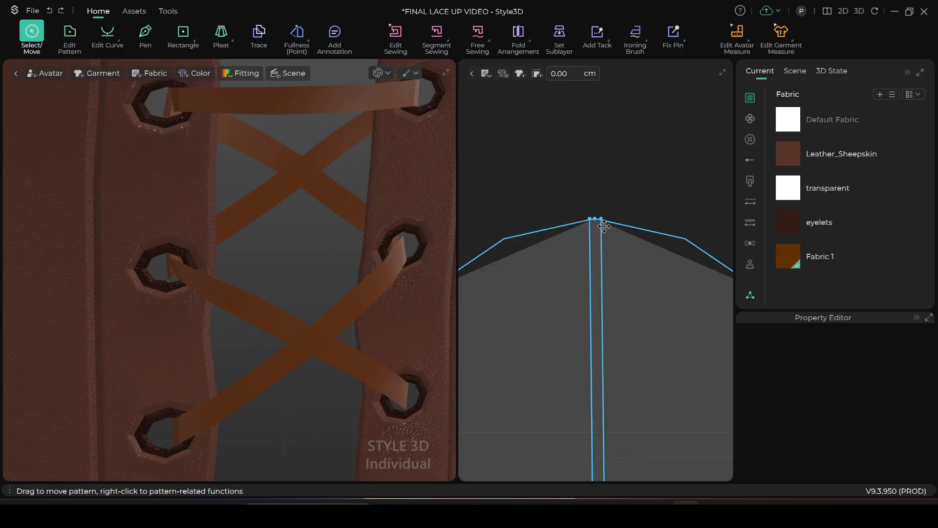
pyautogui.press('z')
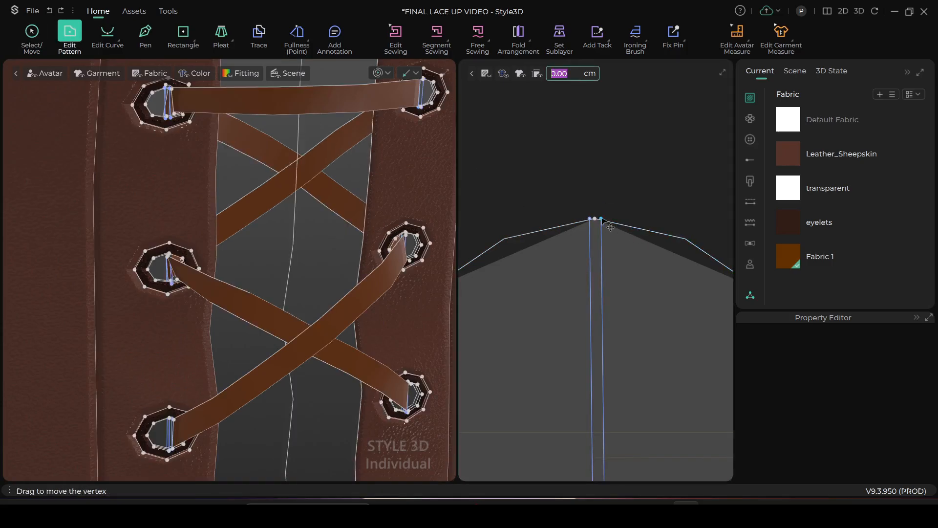
pyautogui.click(601, 219)
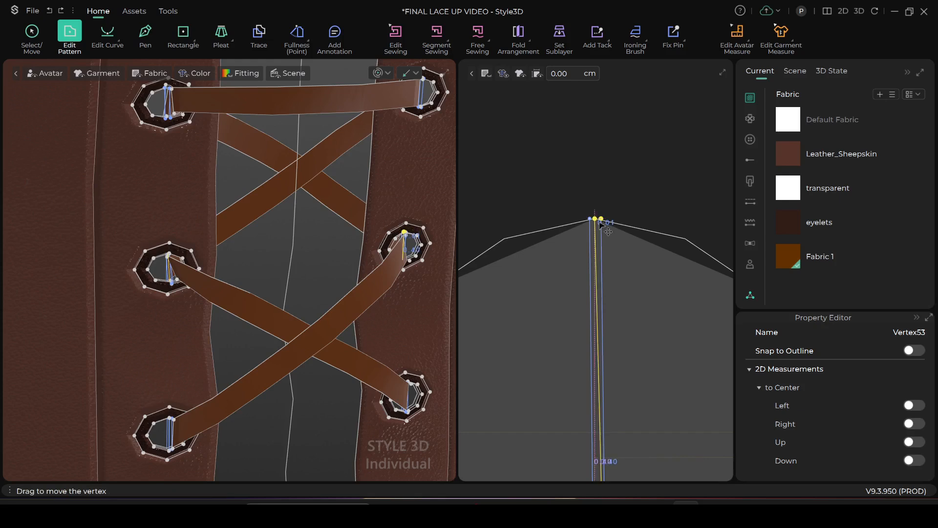
pyautogui.moveTo(600, 222); pyautogui.dragTo(599, 222)
pyautogui.scroll(-5, 622, 310)
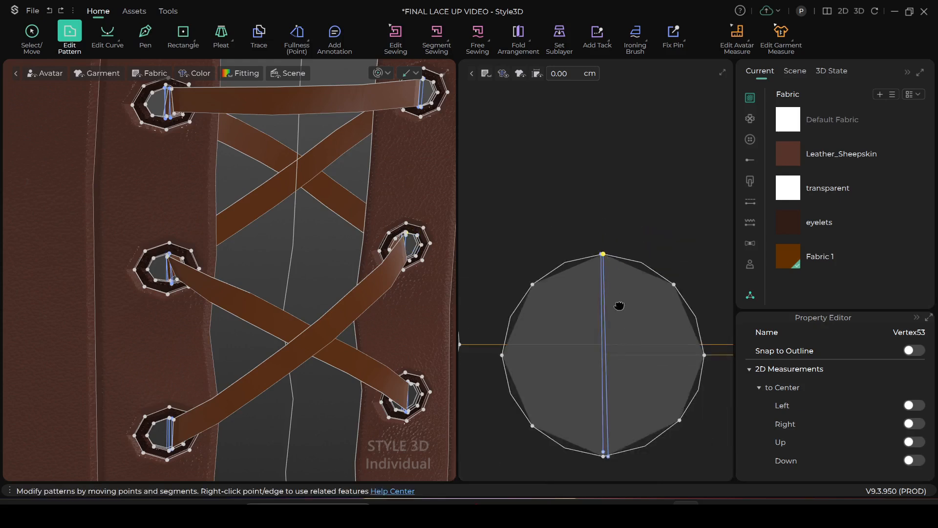
# Move the lower endpoints of both internal lines onto the outline beside the disc's bottom center point
pyautogui.scroll(5, 607, 318)
pyautogui.click(594, 358)
pyautogui.moveTo(594, 356); pyautogui.dragTo(593, 358)
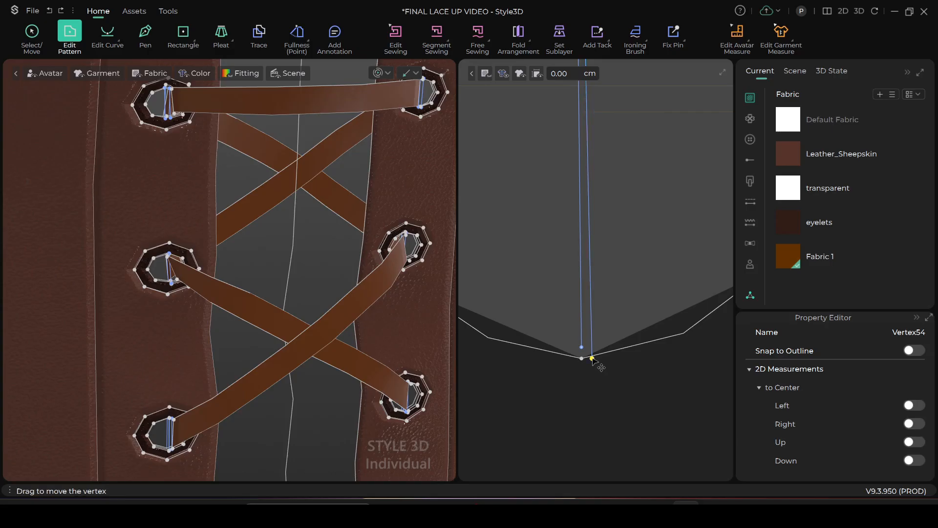
pyautogui.moveTo(581, 347); pyautogui.dragTo(582, 351)
pyautogui.scroll(-2, 594, 348)
pyautogui.scroll(2, 595, 347)
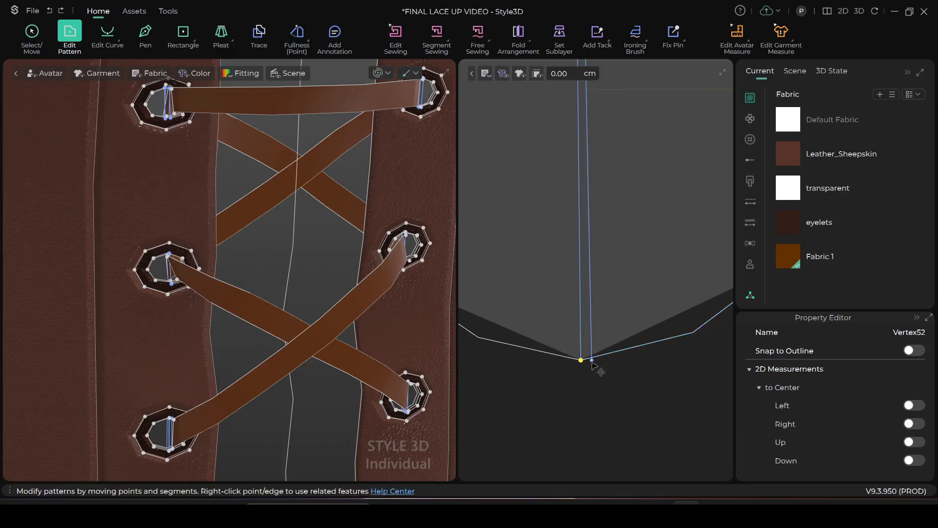
pyautogui.moveTo(592, 361); pyautogui.dragTo(591, 361)
pyautogui.moveTo(592, 353); pyautogui.dragTo(592, 357)
pyautogui.scroll(-5, 606, 362)
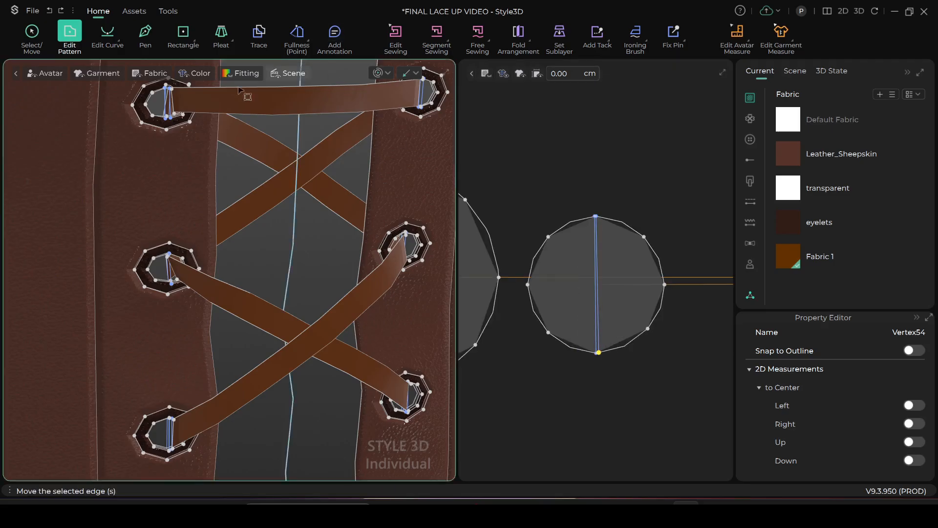
# Simulate the garment and pull the lace end into place at the second left eyelet
pyautogui.click(378, 73)
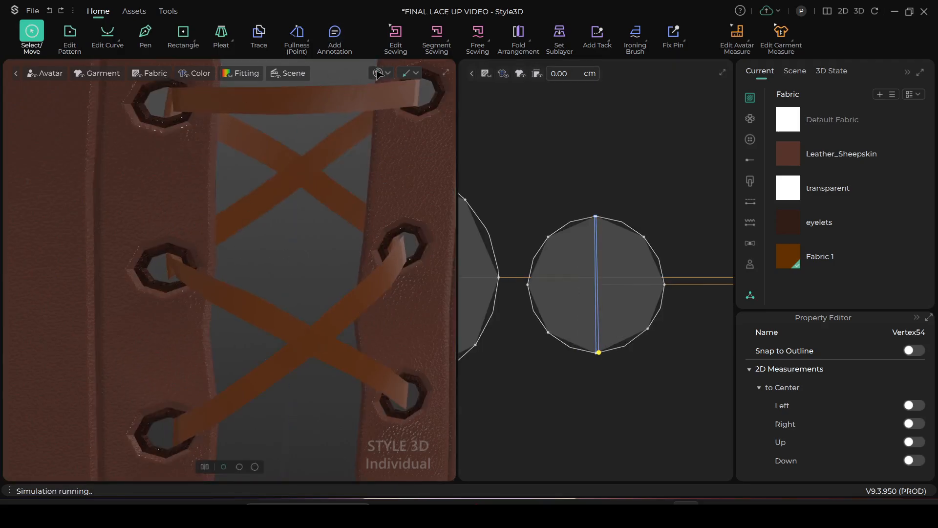
pyautogui.click(183, 264)
pyautogui.moveTo(182, 265); pyautogui.dragTo(176, 272)
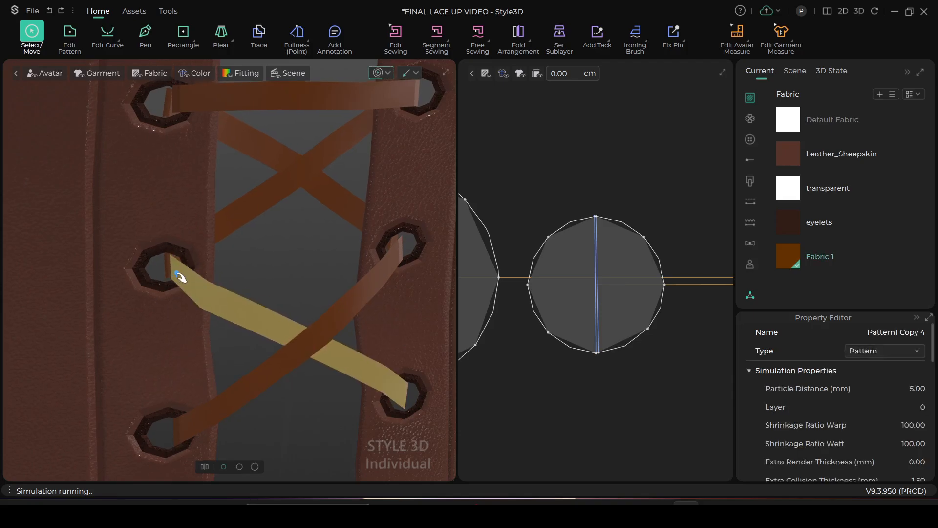
pyautogui.click(228, 260)
pyautogui.scroll(2, 221, 281)
pyautogui.scroll(-1, 287, 278)
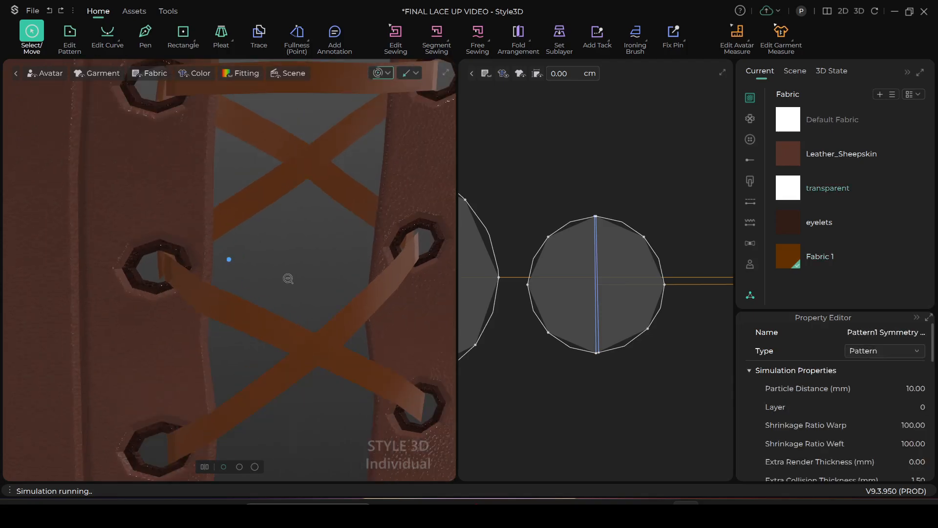
# Adjust the lace end at the second left eyelet from behind, then check the lacing from the front
pyautogui.scroll(-2, 289, 279)
pyautogui.moveTo(223, 308); pyautogui.dragTo(369, 325, button='right')
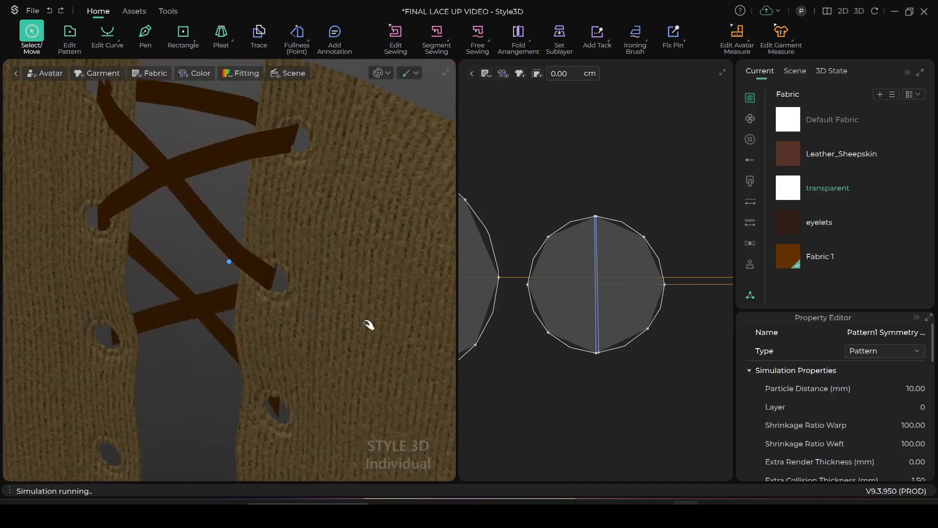
pyautogui.click(262, 272)
pyautogui.moveTo(346, 298); pyautogui.dragTo(218, 298, button='right')
pyautogui.moveTo(275, 313); pyautogui.dragTo(190, 289, button='right')
pyautogui.click(354, 282)
pyautogui.scroll(-5, 353, 281)
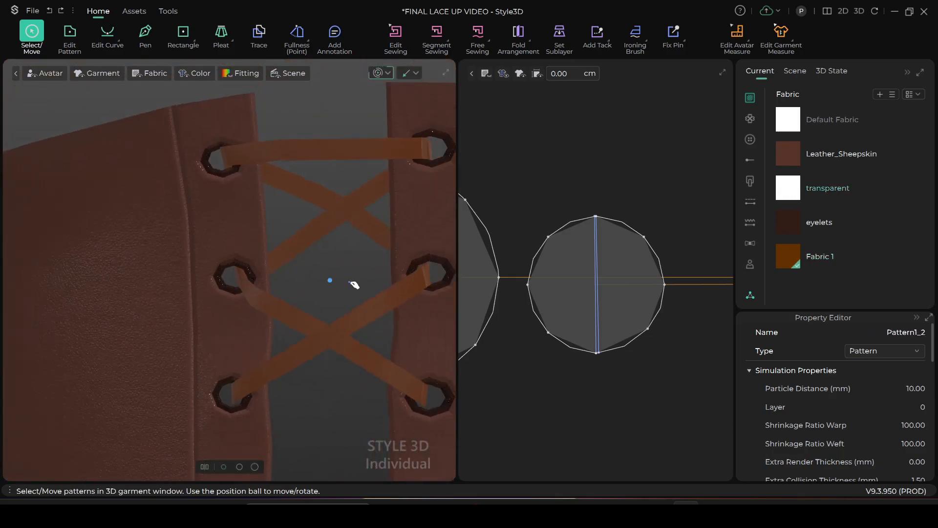
pyautogui.moveTo(343, 277); pyautogui.dragTo(293, 259, button='middle')
pyautogui.scroll(3, 294, 261)
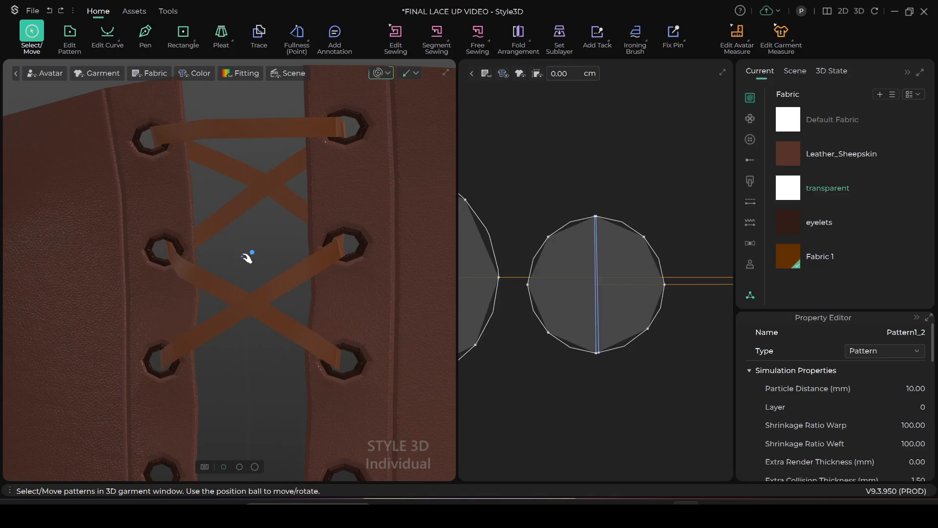
# Adjust the crossing laces at the second left and second right eyelets in the running simulation
pyautogui.click(179, 264)
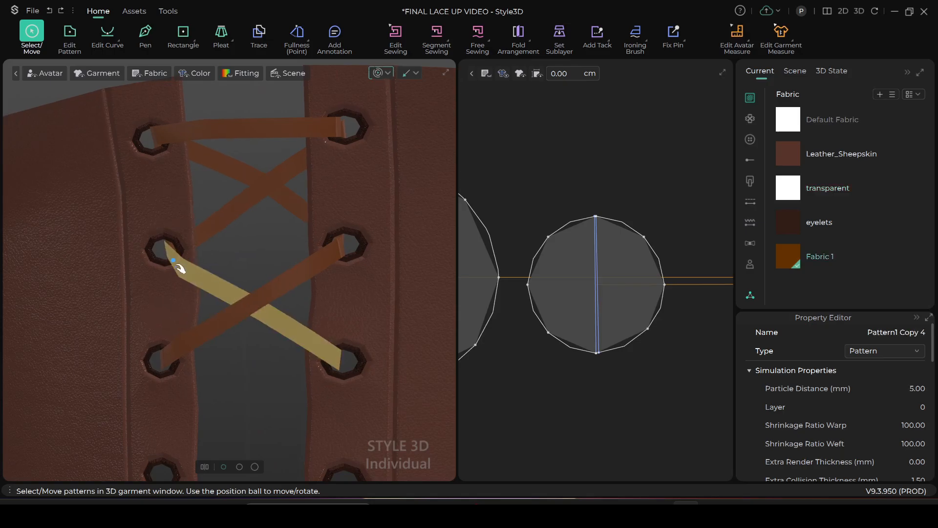
pyautogui.click(337, 255)
pyautogui.scroll(-5, 635, 382)
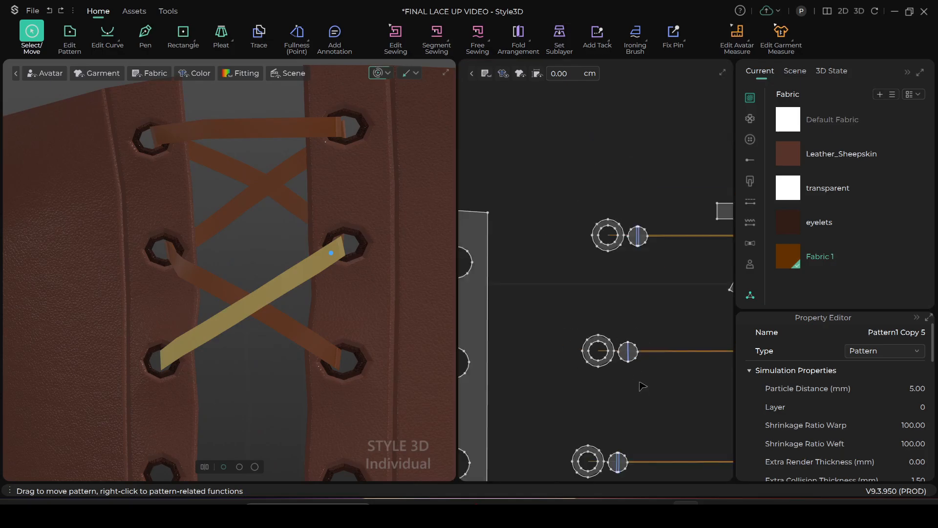
pyautogui.moveTo(642, 388); pyautogui.dragTo(559, 362, button='middle')
pyautogui.scroll(2, 401, 271)
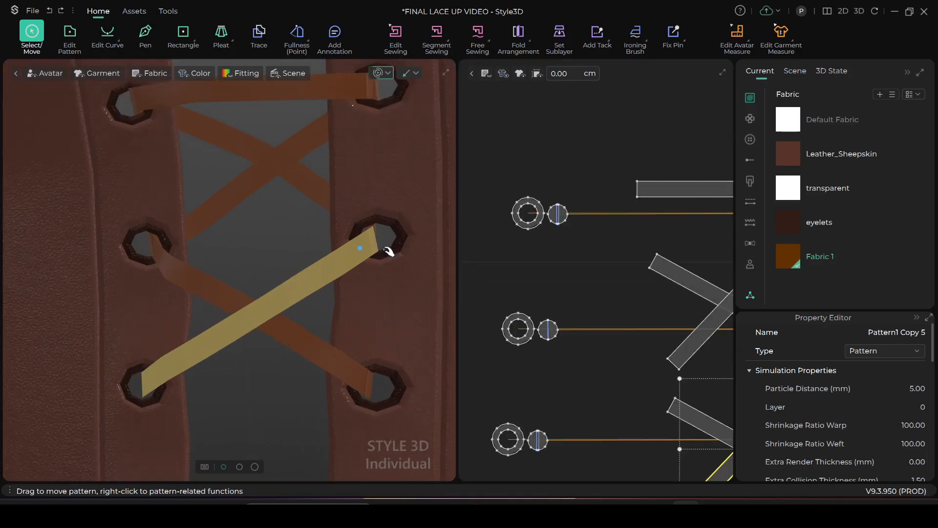
# Locate the lace strip selected at the second right eyelet in the 2D layout and stop the simulation
pyautogui.scroll(-5, 581, 291)
pyautogui.moveTo(595, 298); pyautogui.dragTo(444, 297, button='middle')
pyautogui.scroll(4, 588, 318)
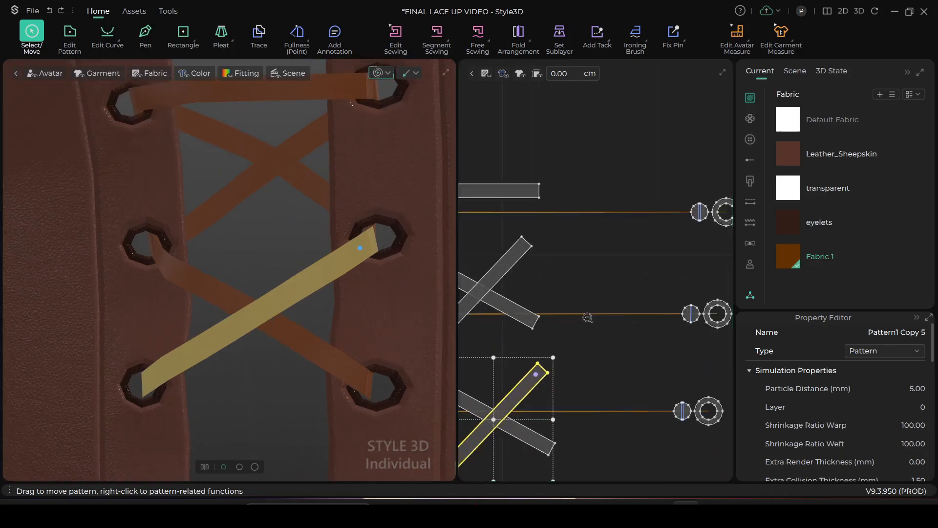
pyautogui.scroll(-3, 587, 317)
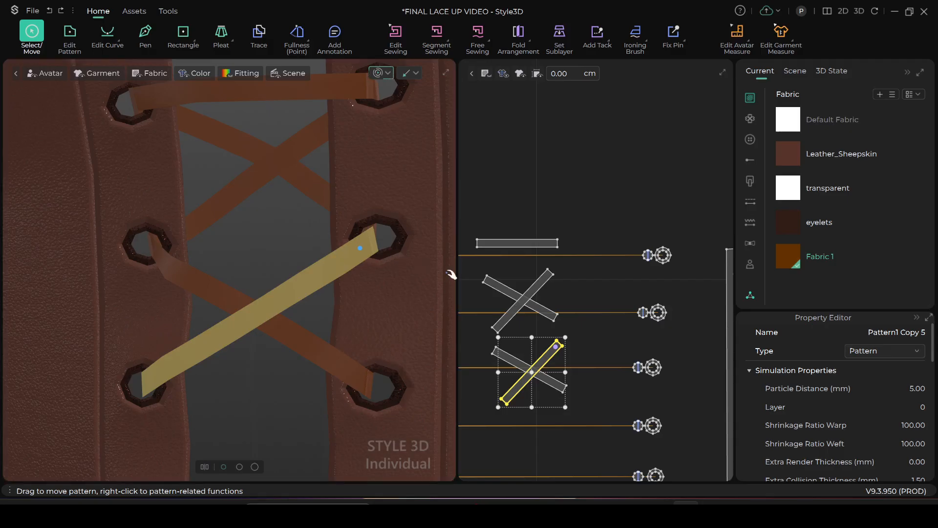
pyautogui.scroll(1, 559, 293)
pyautogui.scroll(1, 590, 277)
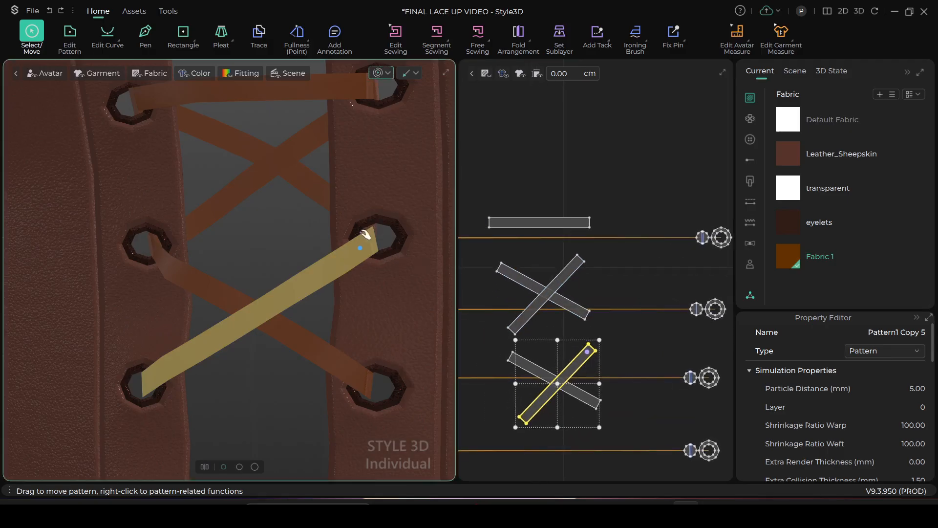
pyautogui.press('z')
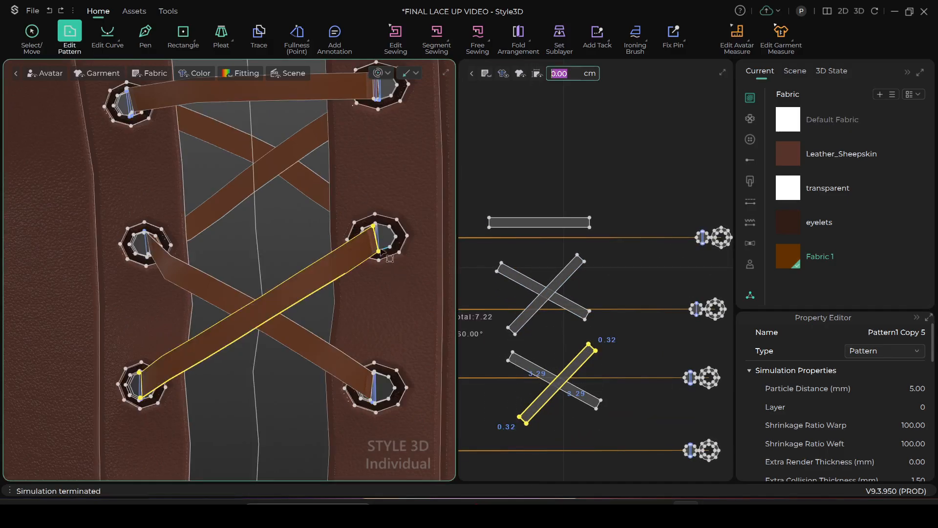
pyautogui.click(31, 33)
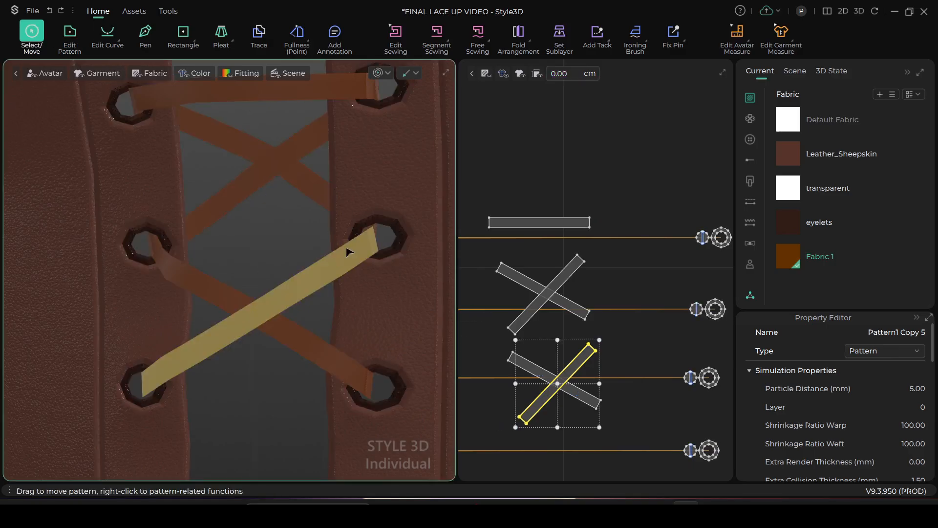
# Compare the eyelet center discs in the 2D layout and locate one whose two internal lines are widely spaced
pyautogui.scroll(-2, 607, 350)
pyautogui.scroll(-3, 607, 350)
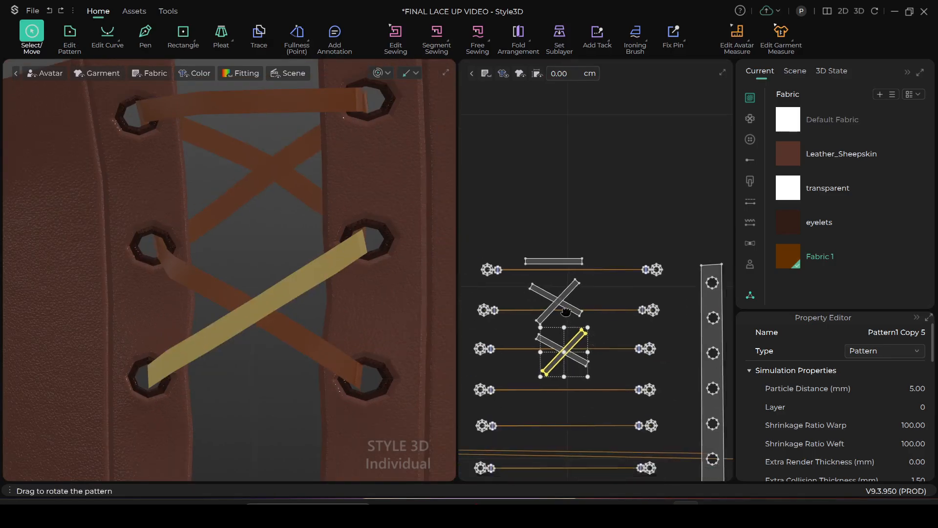
pyautogui.scroll(-1, 383, 197)
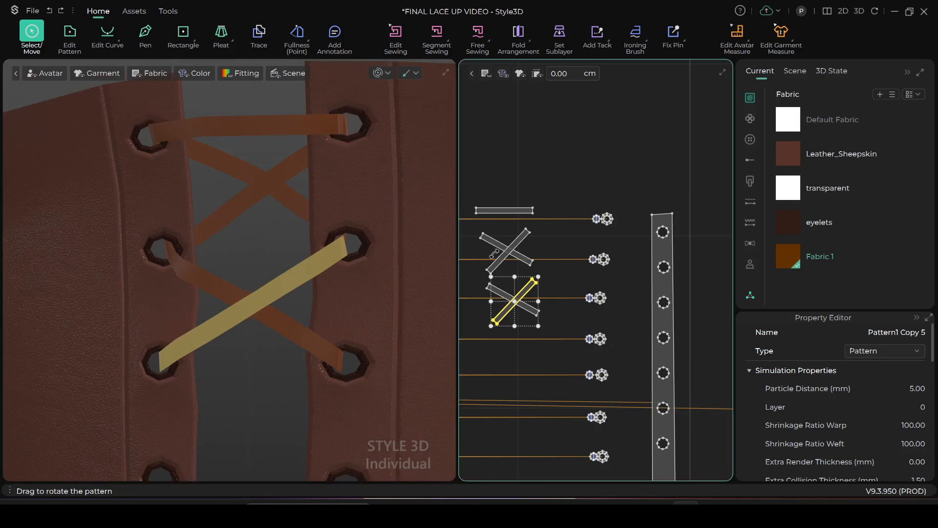
pyautogui.scroll(2, 601, 260)
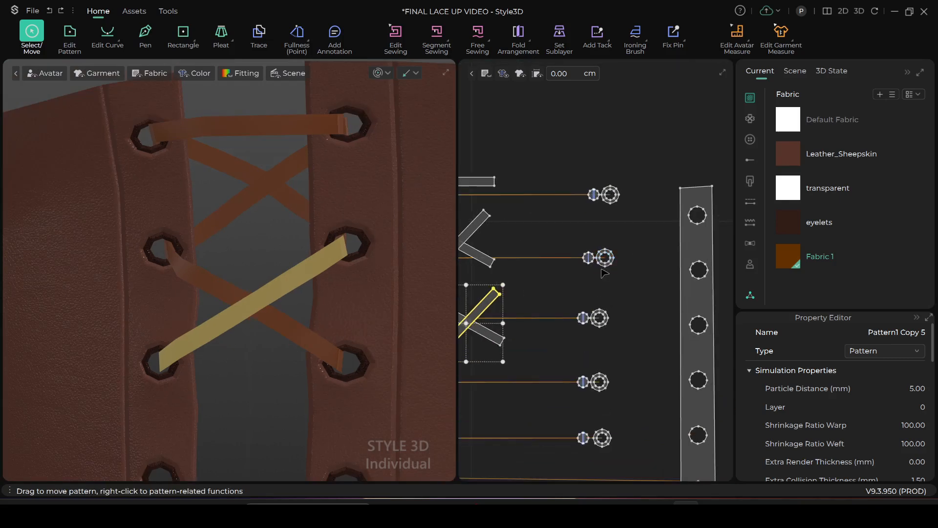
pyautogui.scroll(6, 602, 268)
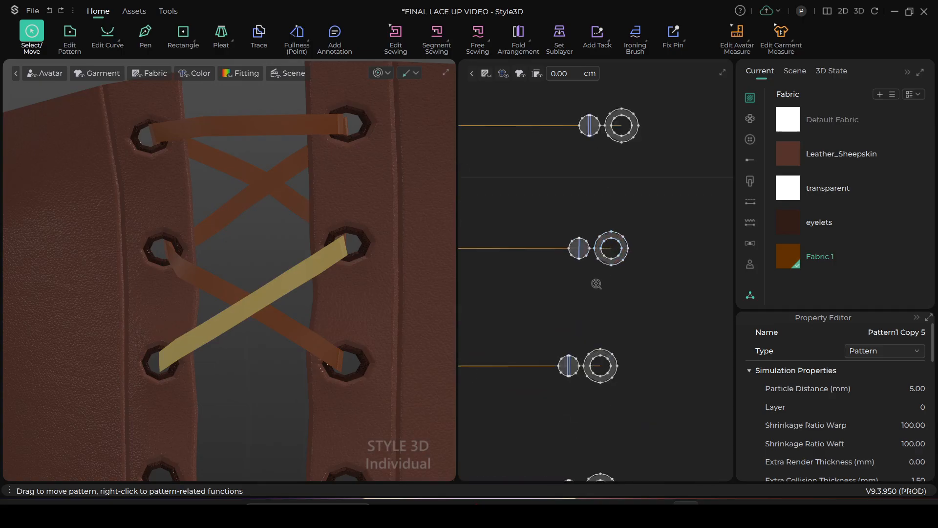
pyautogui.scroll(-3, 571, 263)
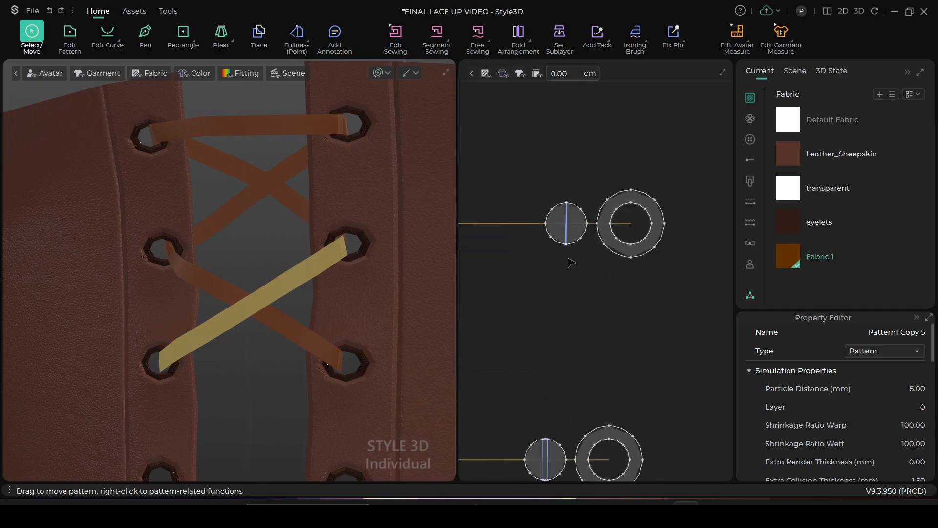
pyautogui.scroll(-4, 572, 262)
pyautogui.click(617, 258)
pyautogui.scroll(2, 618, 265)
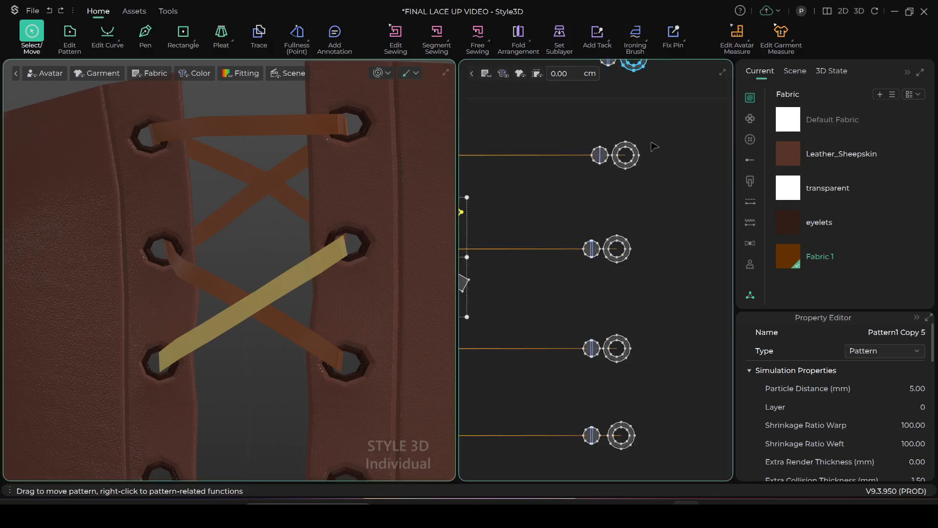
pyautogui.scroll(5, 592, 267)
pyautogui.scroll(8, 589, 208)
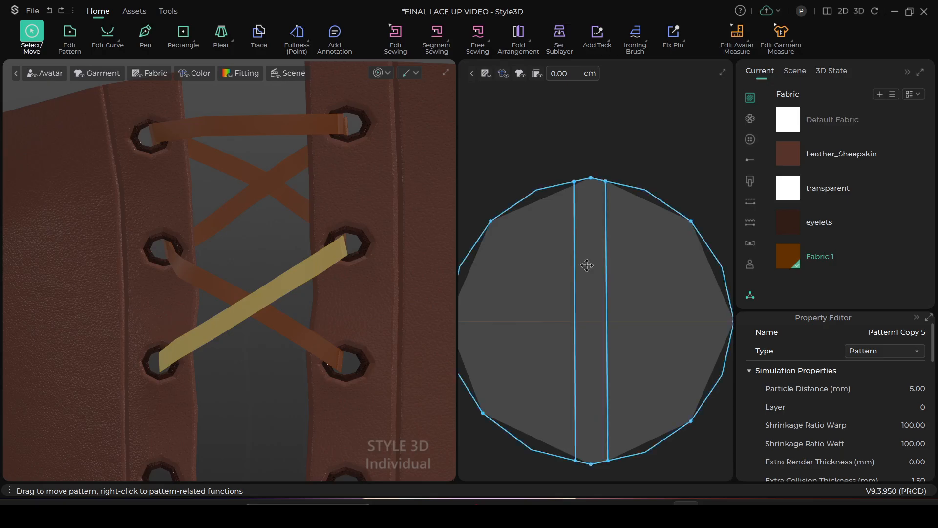
pyautogui.scroll(-1, 607, 284)
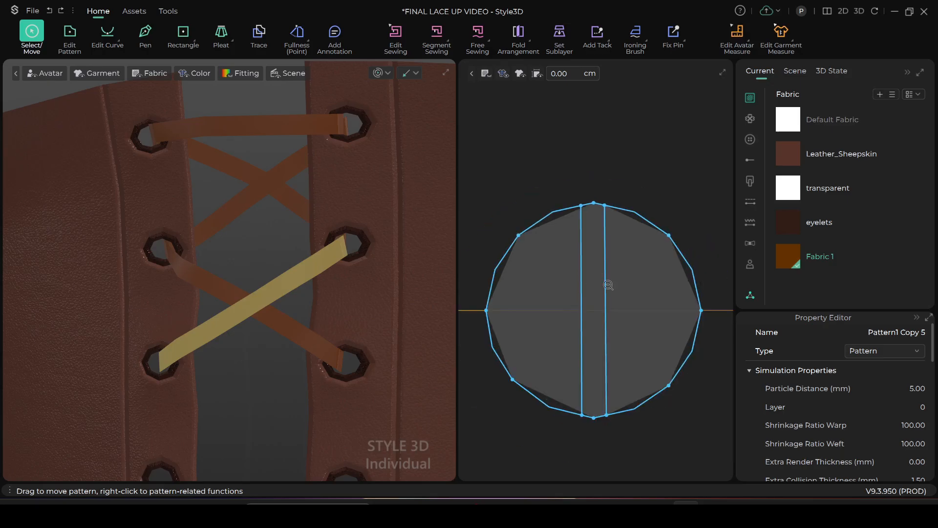
# Move the eyelet disc's first internal line to the disc's vertical center and extend it to the outline with added points
pyautogui.click(68, 34)
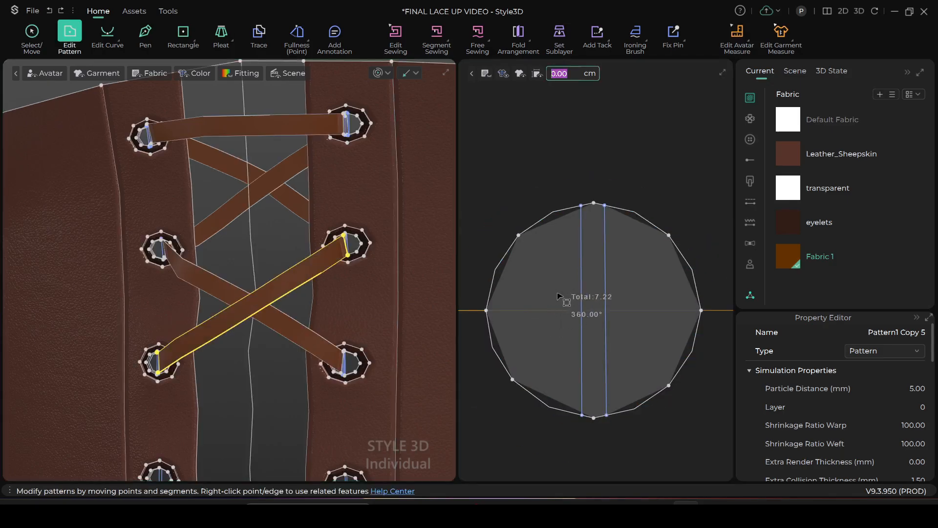
pyautogui.moveTo(583, 309); pyautogui.dragTo(594, 305)
pyautogui.scroll(5, 581, 299)
pyautogui.scroll(-3, 580, 297)
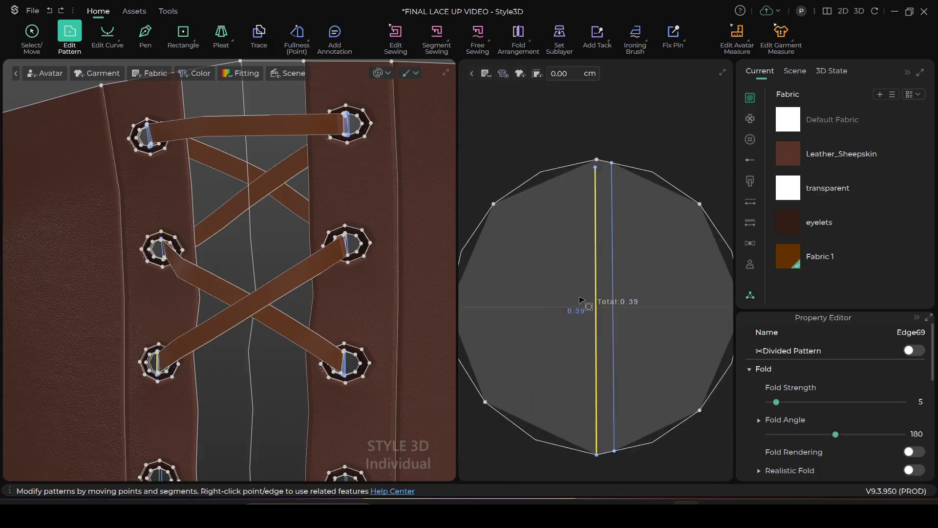
pyautogui.rightClick(595, 275)
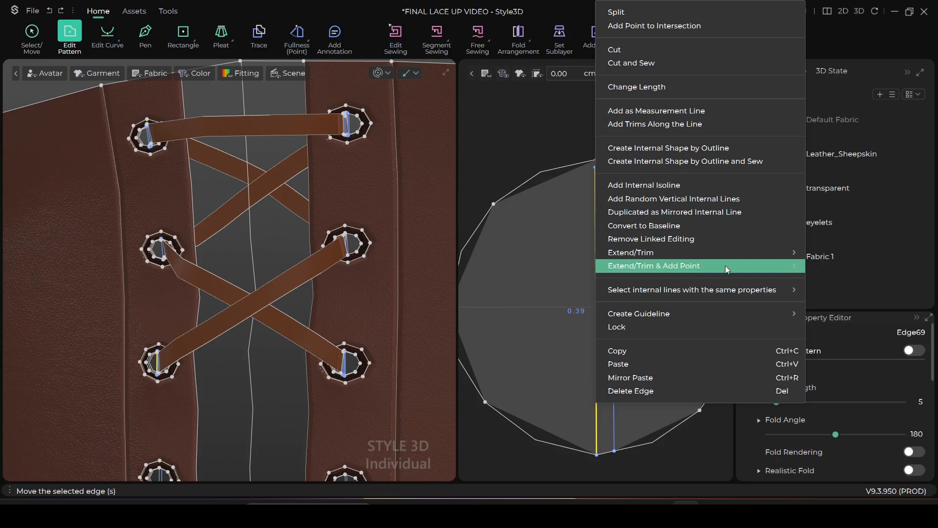
pyautogui.moveTo(726, 269)
pyautogui.click(834, 265)
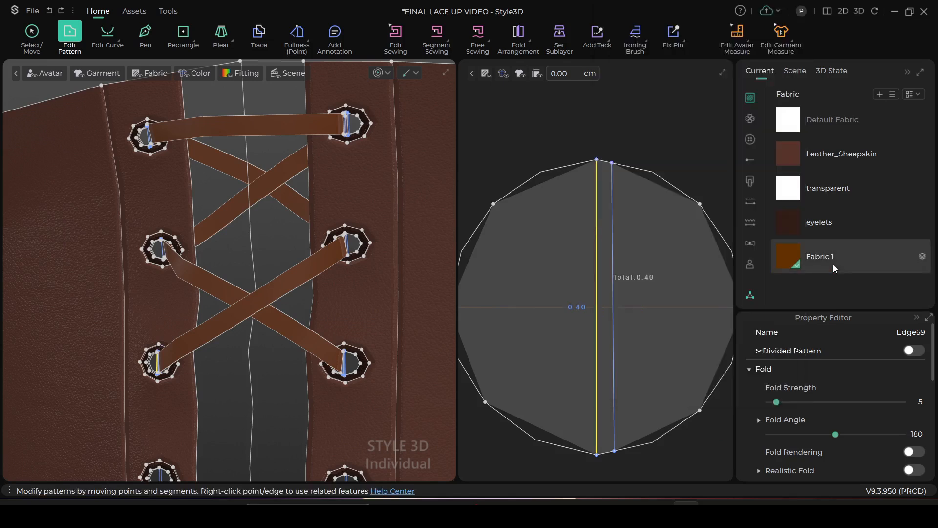
# Move the disc's second internal line close beside the center line and try to extend it to the outline
pyautogui.moveTo(613, 316); pyautogui.dragTo(604, 318)
pyautogui.scroll(3, 606, 303)
pyautogui.moveTo(598, 192); pyautogui.dragTo(605, 354, button='middle')
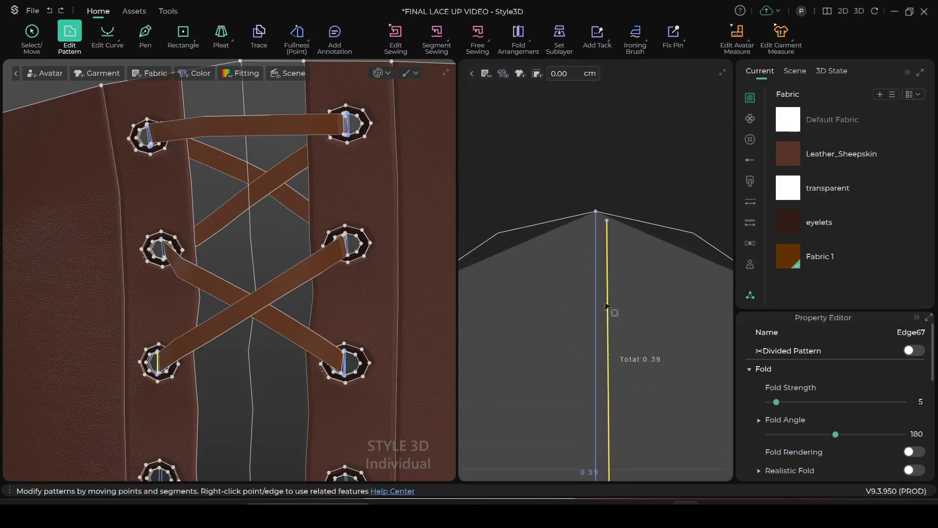
pyautogui.click(608, 222)
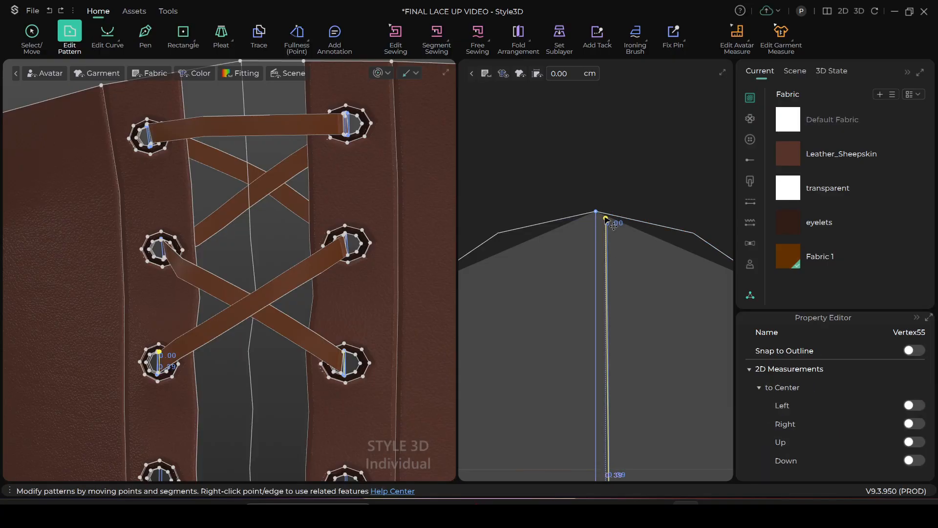
pyautogui.rightClick(606, 291)
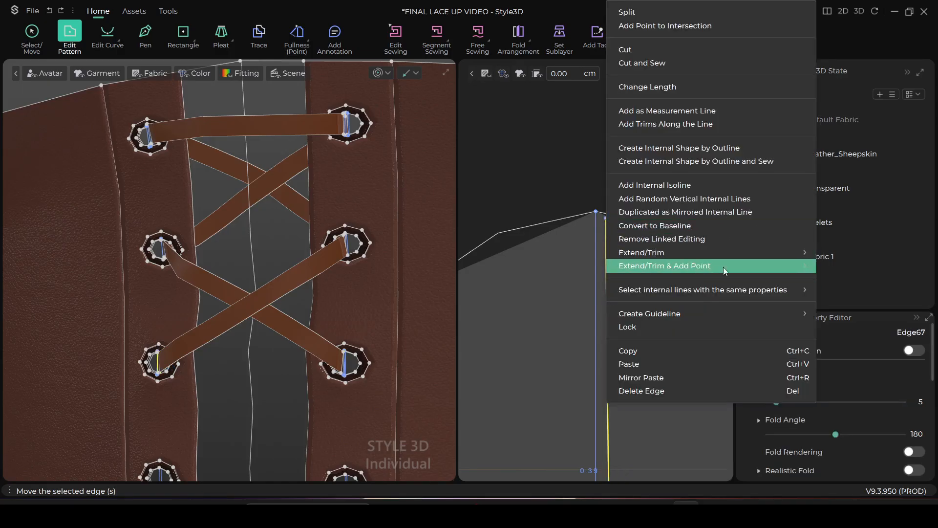
pyautogui.click(829, 263)
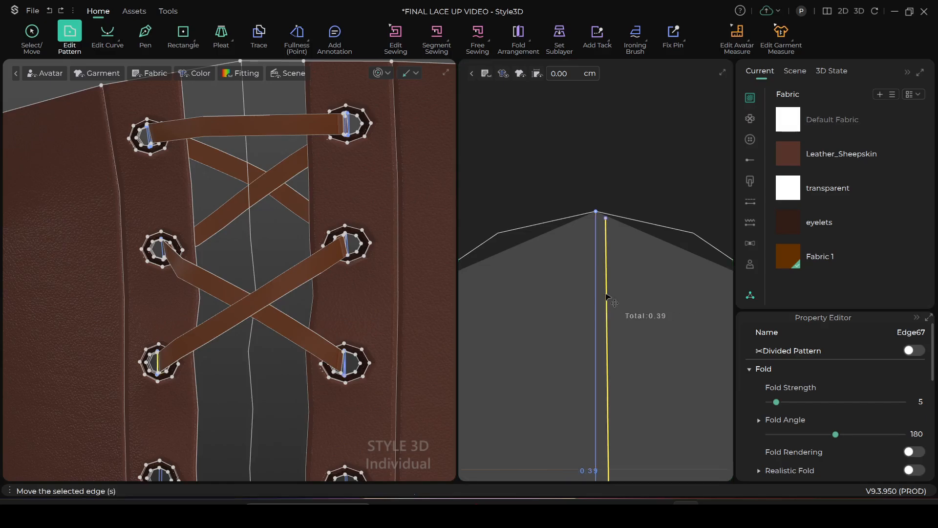
# Move the second internal line's upper endpoint onto the disc outline, right beside the center line's endpoint
pyautogui.scroll(-2, 604, 249)
pyautogui.scroll(2, 604, 250)
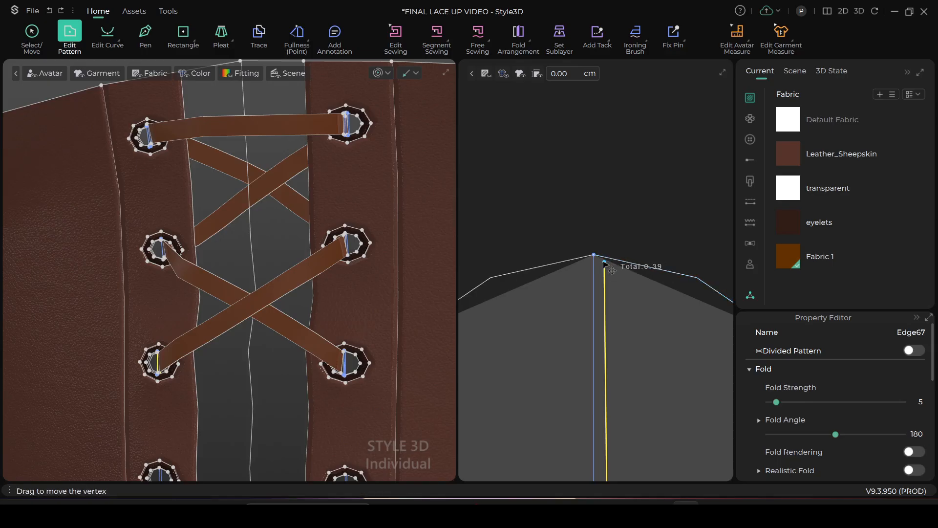
pyautogui.moveTo(602, 262); pyautogui.dragTo(604, 256)
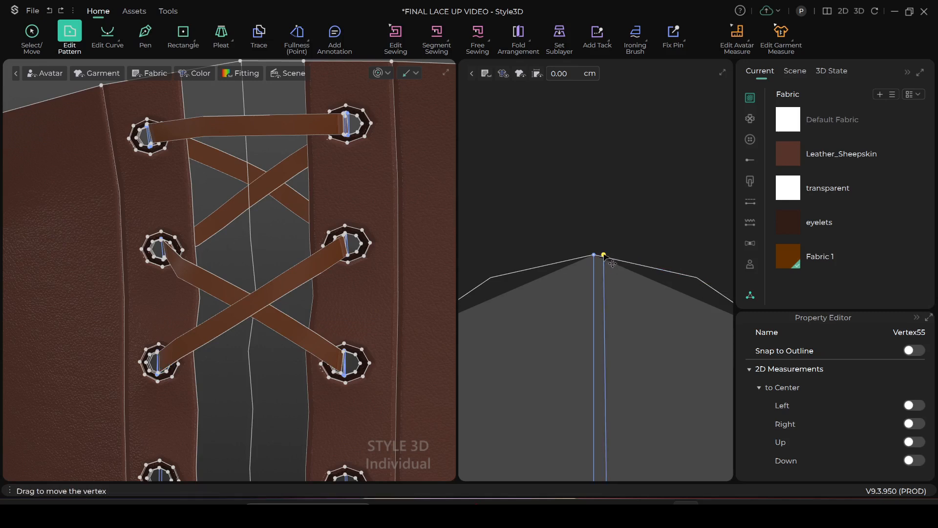
pyautogui.moveTo(605, 258); pyautogui.dragTo(601, 256)
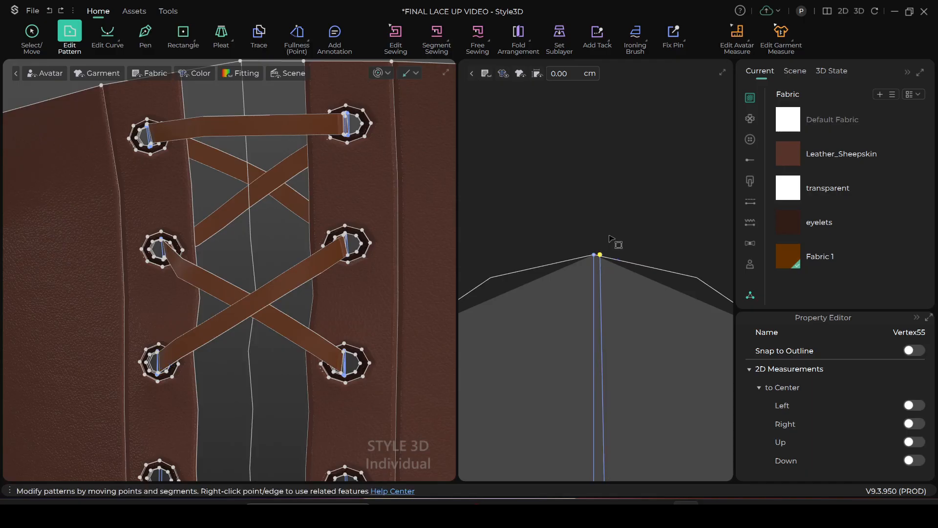
pyautogui.scroll(-5, 617, 321)
pyautogui.moveTo(616, 304); pyautogui.dragTo(591, 144, button='middle')
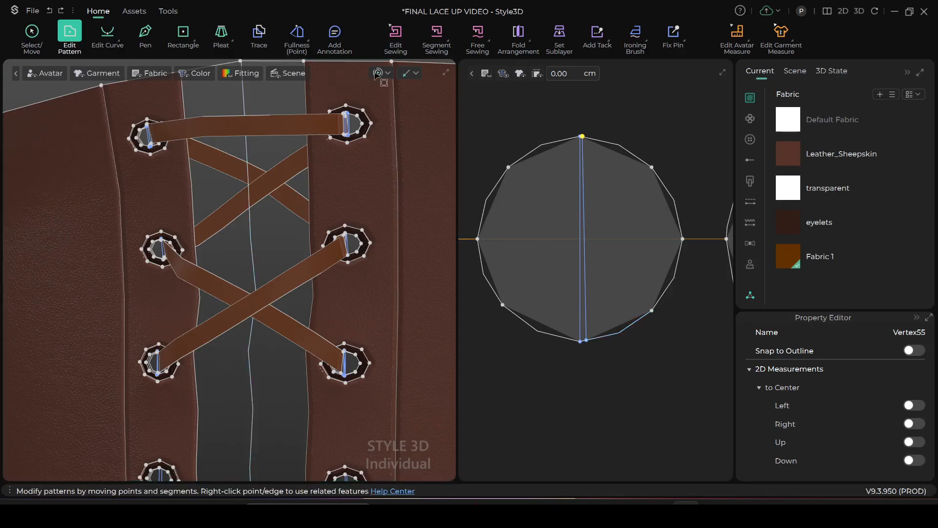
# Run the simulation and pull the lace end at the second right eyelet outward into the eyelet
pyautogui.press('space')
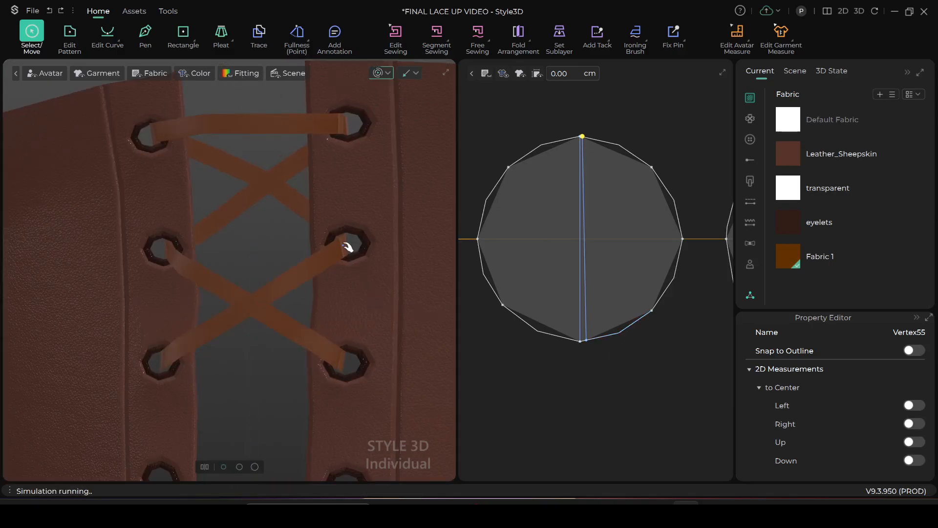
pyautogui.moveTo(343, 245); pyautogui.dragTo(354, 245)
pyautogui.scroll(-2, 342, 281)
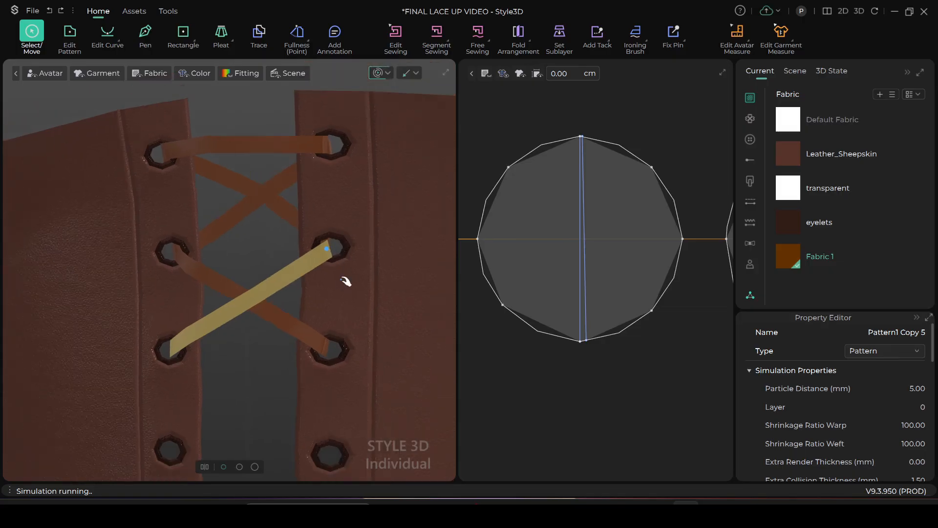
pyautogui.scroll(-1, 345, 281)
pyautogui.scroll(1, 296, 303)
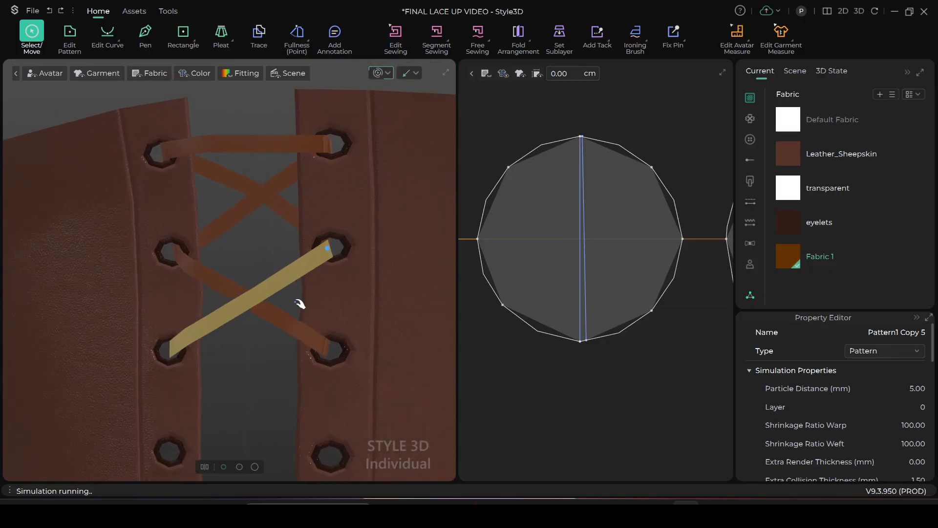
# Nudge the crossing laces near the second left and second right eyelets while the simulation runs
pyautogui.click(186, 263)
pyautogui.scroll(-1, 352, 272)
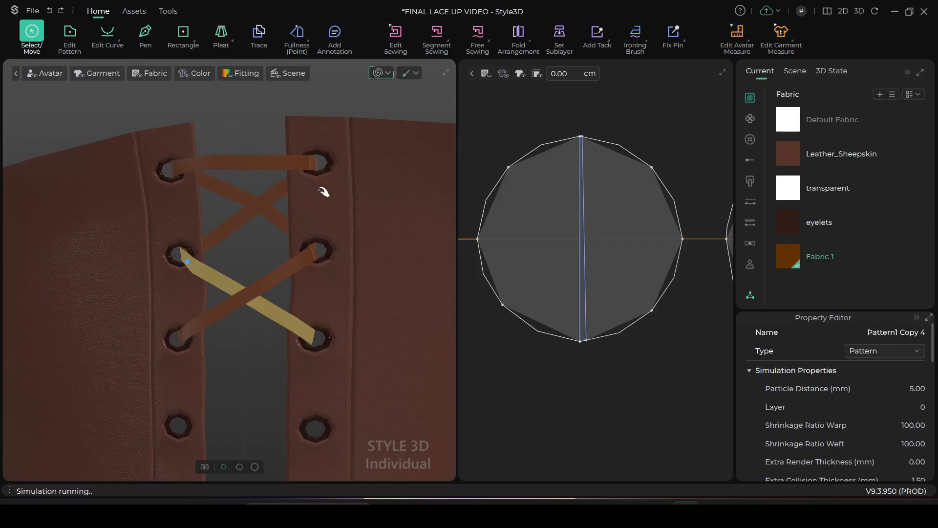
pyautogui.scroll(1, 324, 200)
pyautogui.moveTo(364, 247); pyautogui.dragTo(389, 289, button='right')
pyautogui.scroll(4, 394, 283)
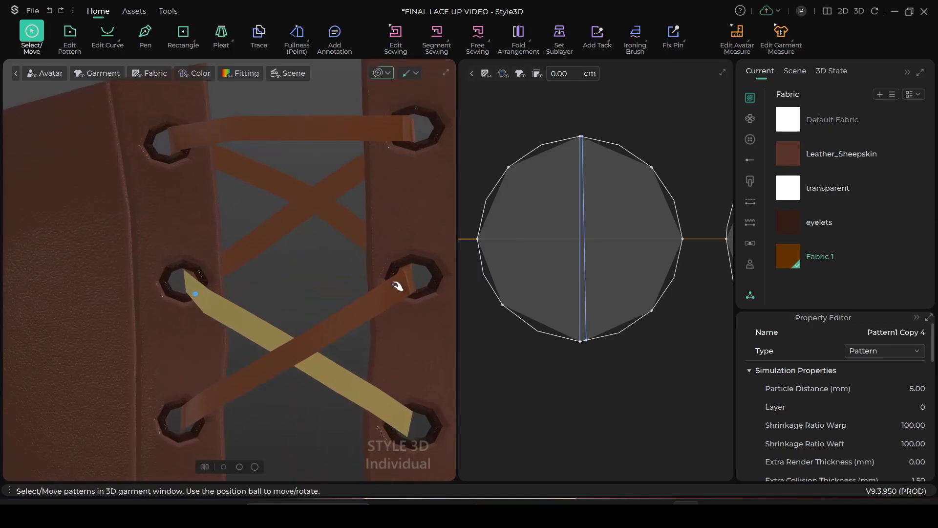
pyautogui.scroll(-2, 328, 303)
pyautogui.click(252, 230)
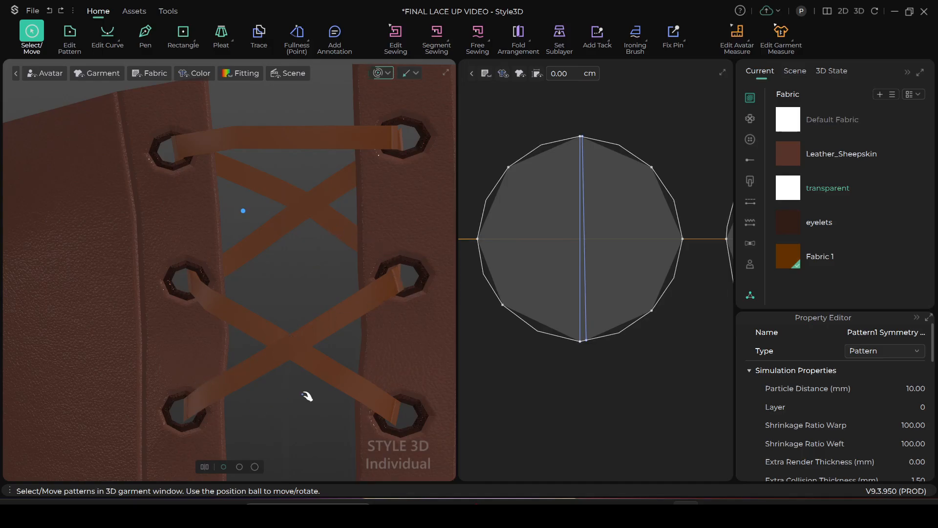
# Stop the simulation and examine the internal line spacing on the right column of eyelet discs in the 2D layout
pyautogui.scroll(-3, 323, 364)
pyautogui.scroll(-4, 569, 360)
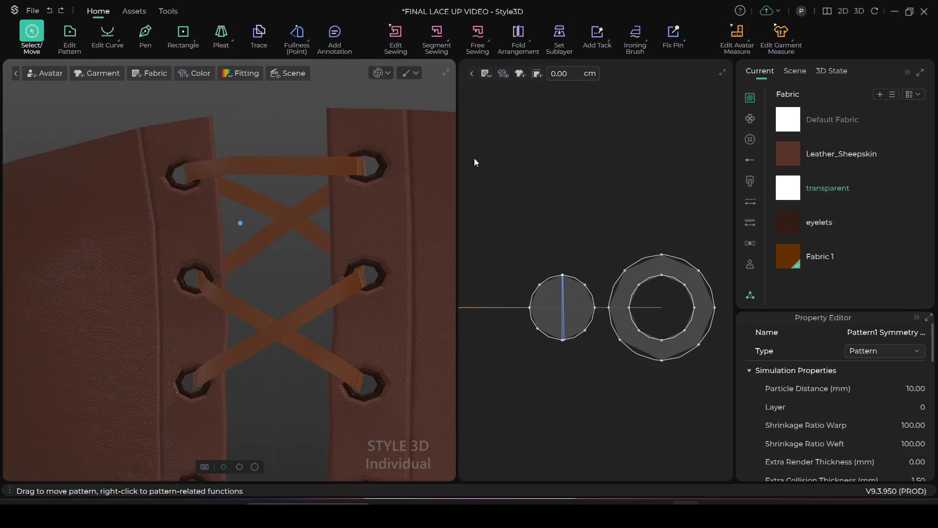
pyautogui.scroll(-3, 580, 389)
pyautogui.press('z')
pyautogui.moveTo(558, 384); pyautogui.dragTo(557, 272, button='middle')
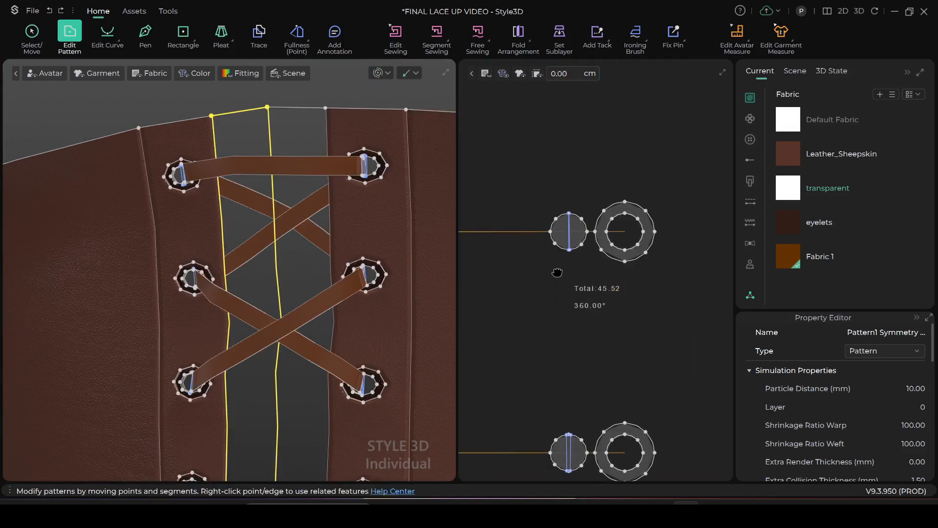
pyautogui.scroll(-3, 557, 272)
pyautogui.scroll(3, 564, 254)
pyautogui.scroll(-3, 562, 255)
pyautogui.scroll(3, 563, 259)
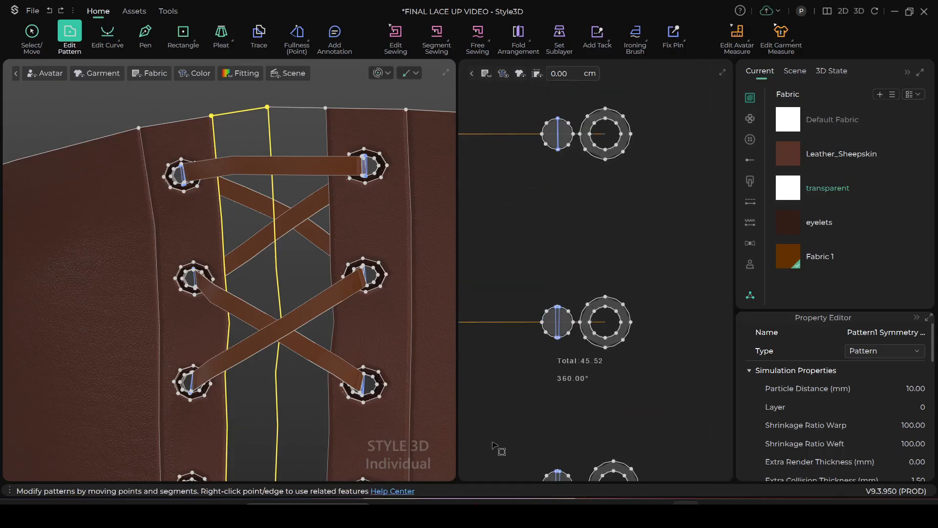
pyautogui.click(29, 33)
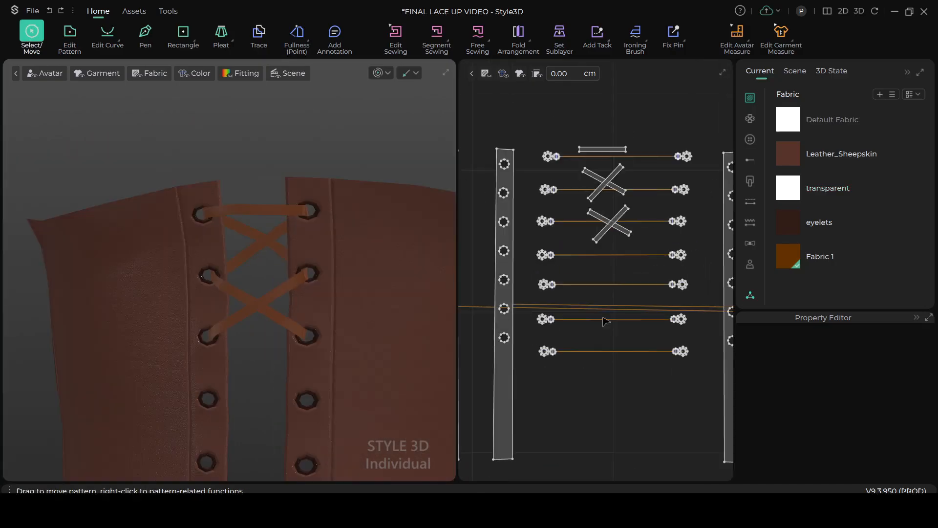
# Examine the internal line spacing on the left column of eyelet discs in the 2D layout
pyautogui.scroll(8, 606, 321)
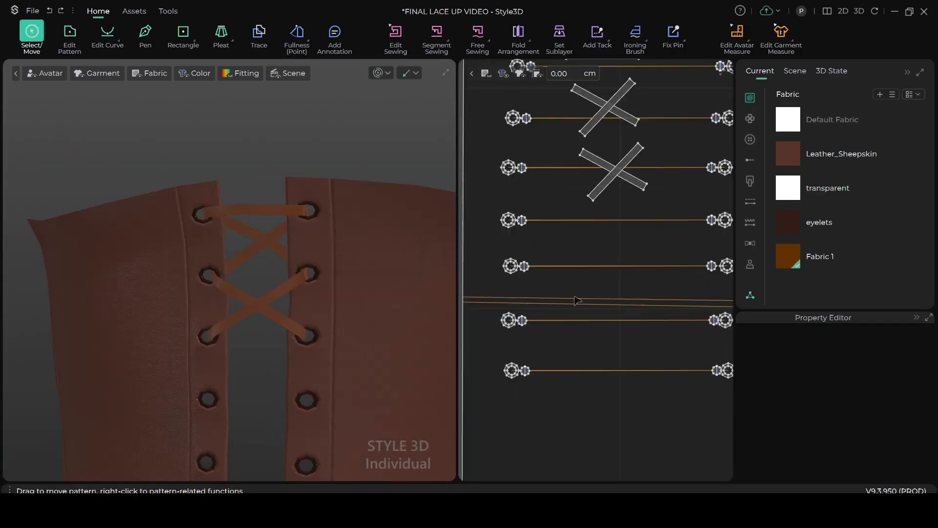
pyautogui.scroll(1, 529, 222)
pyautogui.moveTo(507, 228); pyautogui.dragTo(658, 249, button='middle')
pyautogui.scroll(7, 637, 269)
pyautogui.scroll(2, 567, 299)
pyautogui.moveTo(578, 295); pyautogui.dragTo(681, 292, button='middle')
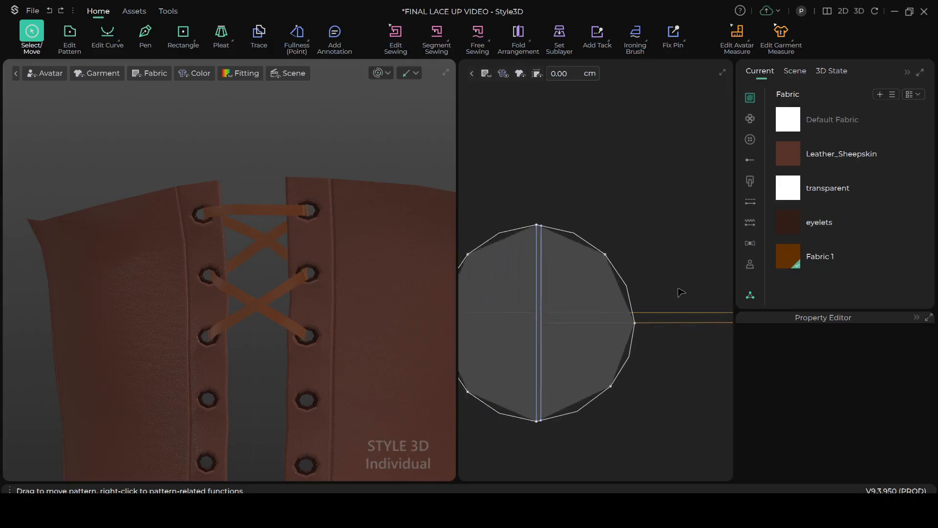
pyautogui.scroll(-2, 585, 326)
pyautogui.scroll(-4, 575, 288)
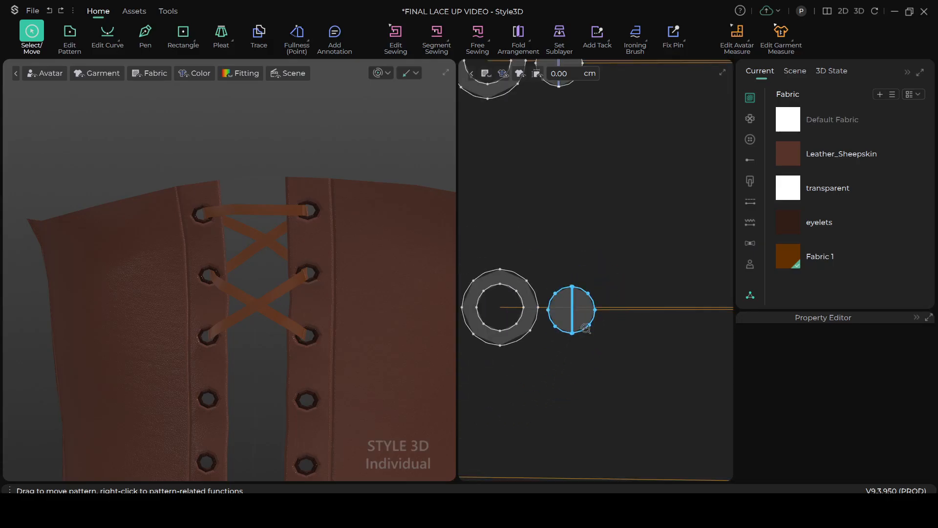
pyautogui.scroll(-2, 576, 306)
pyautogui.scroll(1, 592, 318)
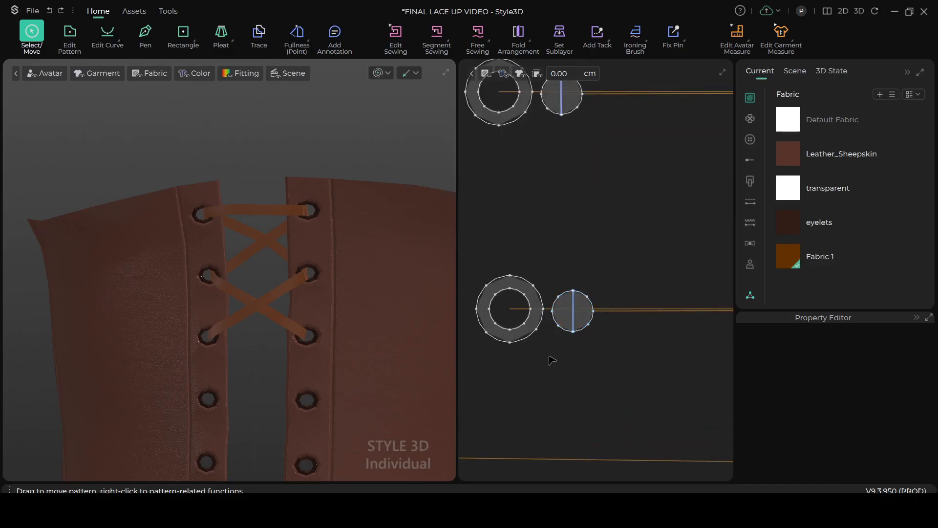
pyautogui.scroll(-5, 552, 361)
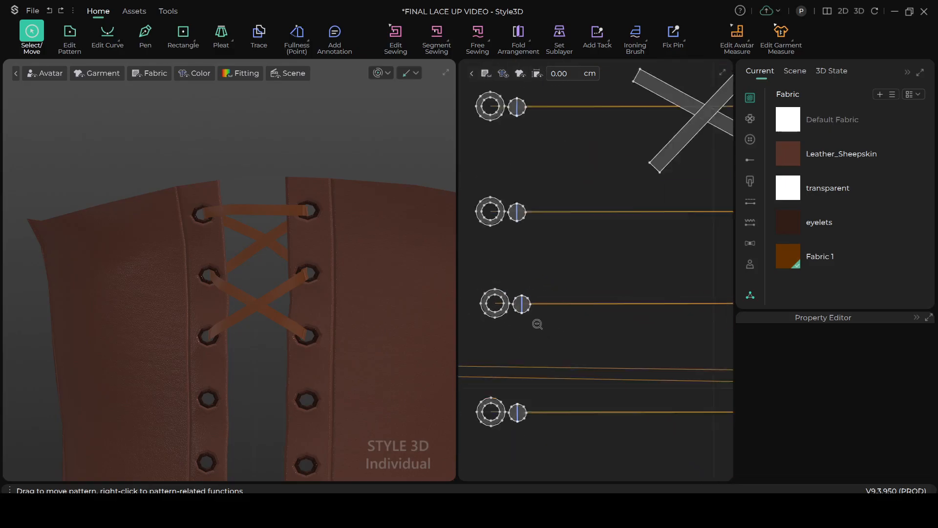
pyautogui.scroll(1, 538, 324)
pyautogui.scroll(2, 537, 338)
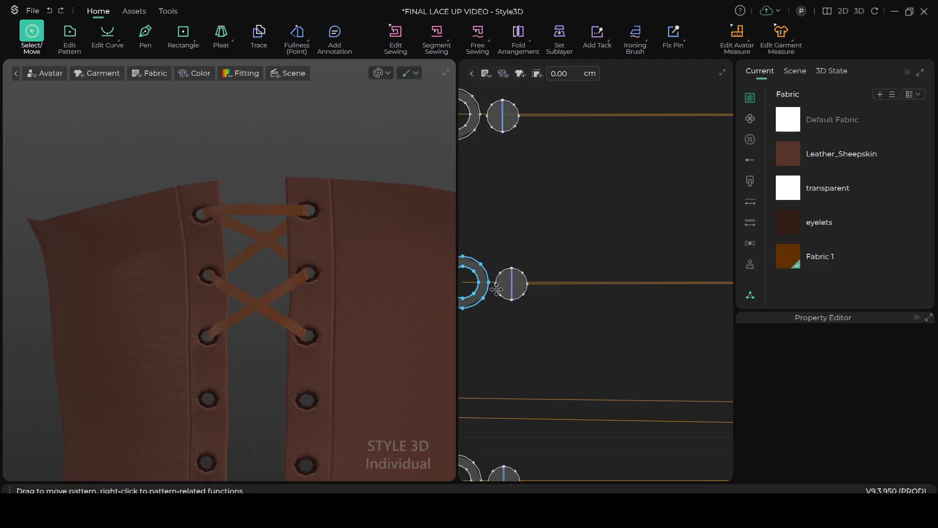
pyautogui.scroll(-2, 591, 317)
pyautogui.scroll(-1, 601, 331)
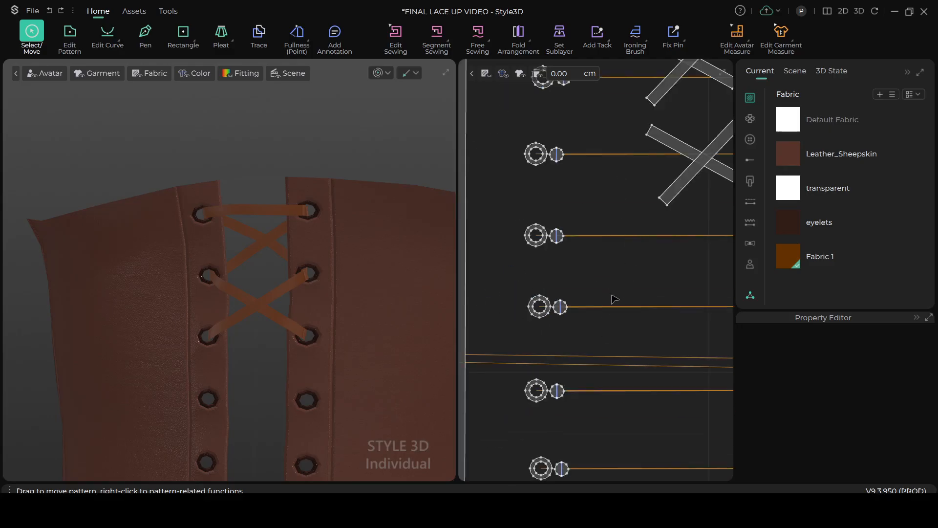
# Duplicate the second pair of crossing lace strips and place the copy directly below it in the 2D layout
pyautogui.scroll(-1, 617, 297)
pyautogui.scroll(-2, 624, 278)
pyautogui.moveTo(639, 290); pyautogui.dragTo(575, 332, button='middle')
pyautogui.scroll(2, 578, 330)
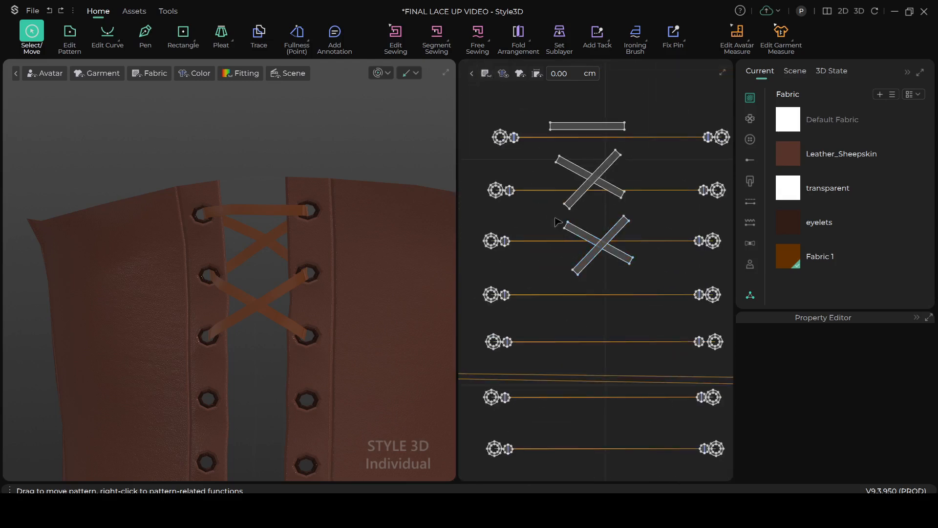
pyautogui.click(592, 237)
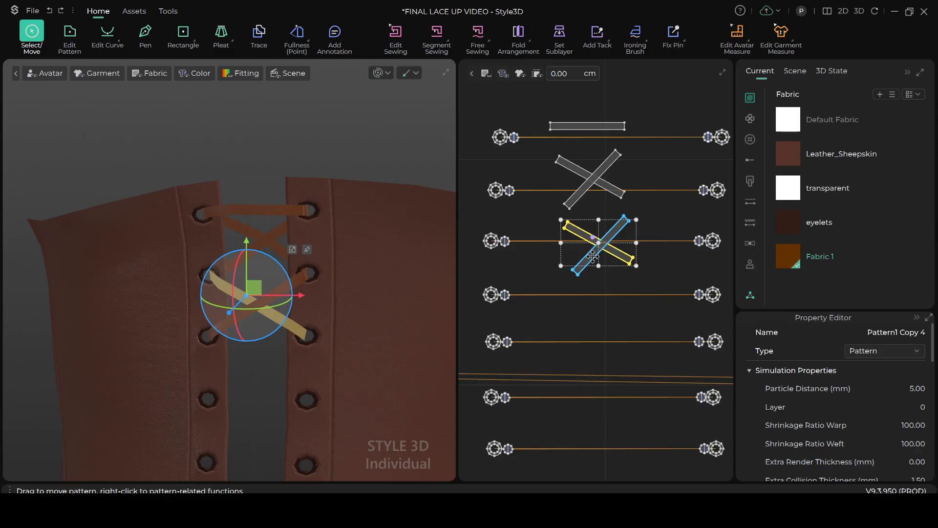
pyautogui.keyDown('shift'); pyautogui.click(593, 256); pyautogui.keyUp('shift')
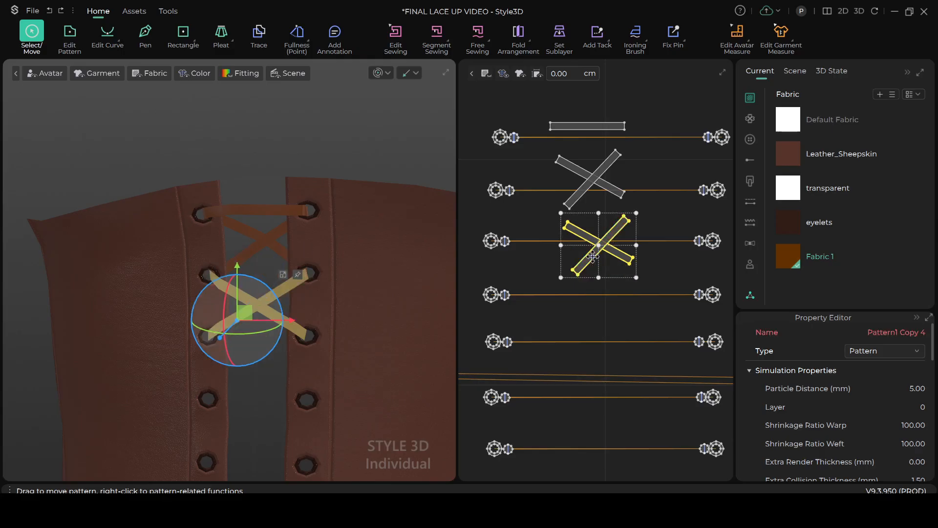
pyautogui.hotkey('ctrl', 'v')
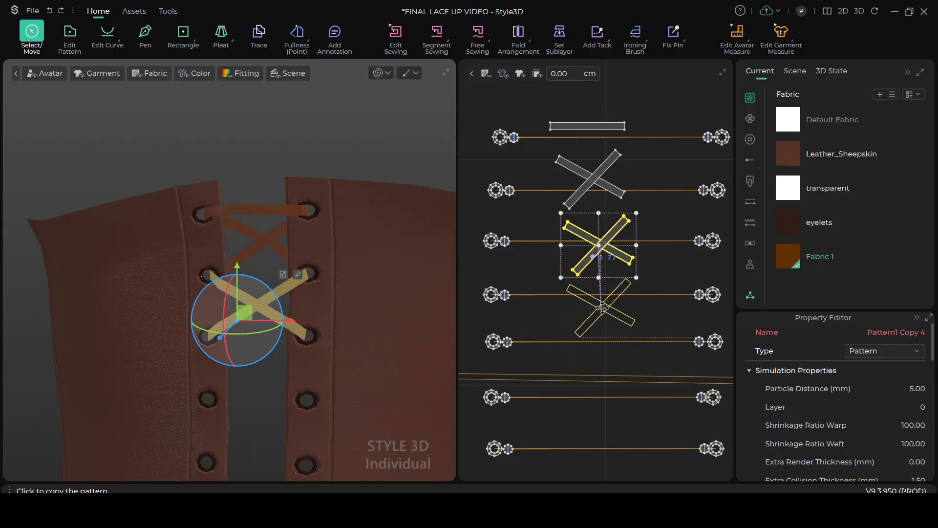
pyautogui.click(603, 307)
# Examine the newest pair of crossing lace strips against the third and fourth eyelet rows from the inside of the corset
pyautogui.scroll(2, 247, 368)
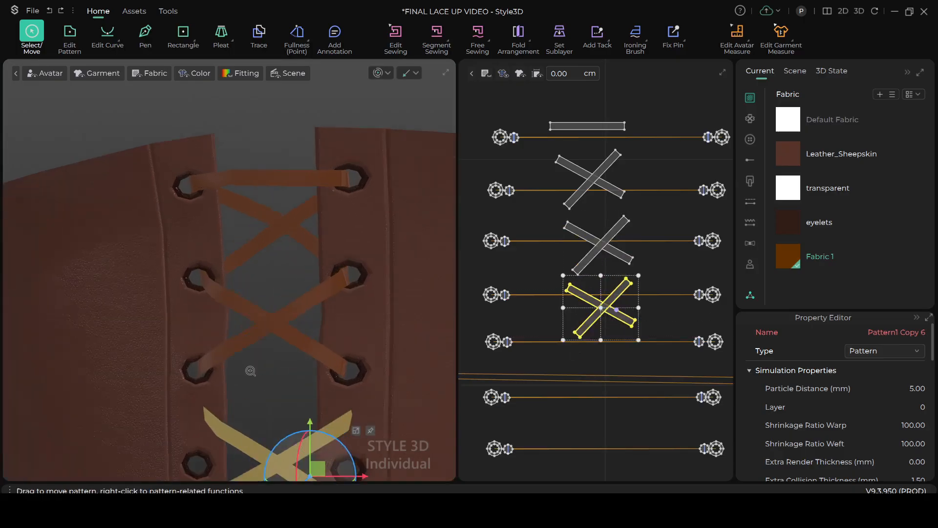
pyautogui.scroll(1, 255, 369)
pyautogui.moveTo(257, 367); pyautogui.dragTo(283, 276, button='middle')
pyautogui.scroll(1, 289, 280)
pyautogui.scroll(-1, 290, 287)
pyautogui.moveTo(344, 361); pyautogui.dragTo(262, 380, button='right')
pyautogui.moveTo(341, 354); pyautogui.dragTo(389, 350)
pyautogui.scroll(-3, 371, 343)
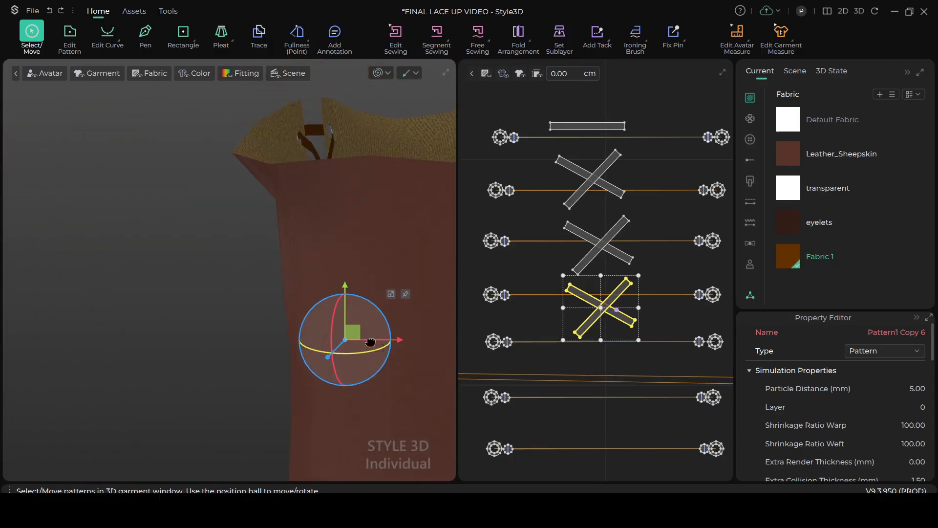
pyautogui.moveTo(370, 342); pyautogui.dragTo(321, 305, button='middle')
pyautogui.moveTo(324, 342); pyautogui.dragTo(257, 350, button='right')
pyautogui.scroll(3, 318, 314)
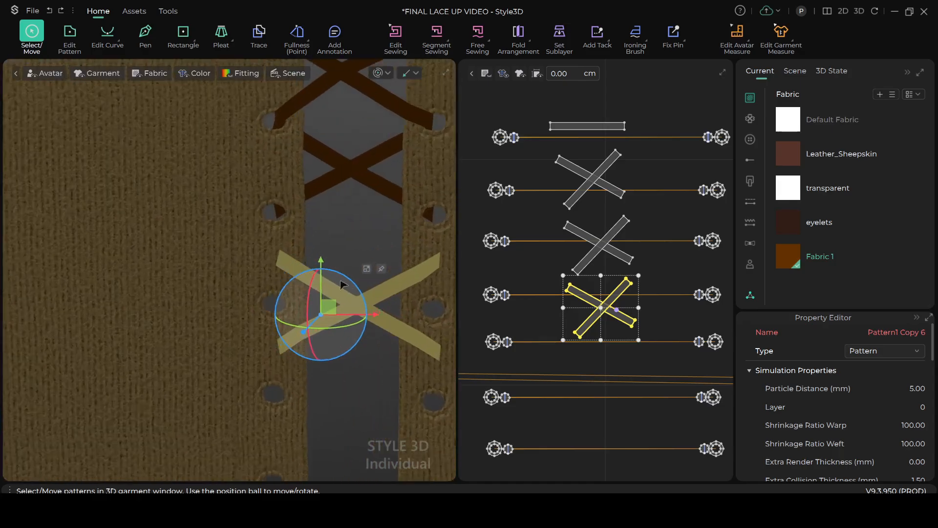
pyautogui.scroll(2, 341, 281)
pyautogui.moveTo(340, 281); pyautogui.dragTo(279, 294, button='middle')
pyautogui.moveTo(282, 329); pyautogui.dragTo(279, 285)
pyautogui.scroll(2, 377, 256)
pyautogui.moveTo(404, 252); pyautogui.dragTo(274, 361, button='middle')
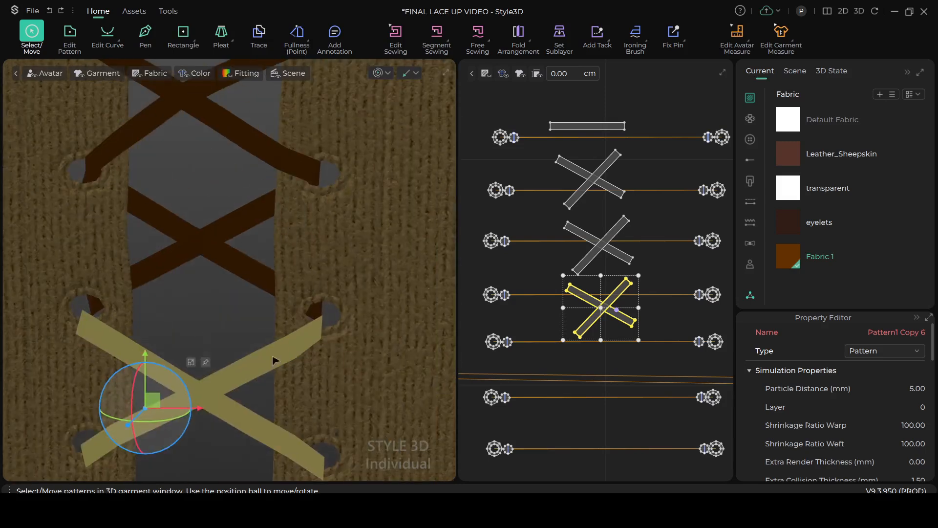
pyautogui.scroll(3, 331, 345)
# Shift the newest pair of crossing lace strips slightly upward in 3D to line up with the third and fourth eyelet rows
pyautogui.press('m')
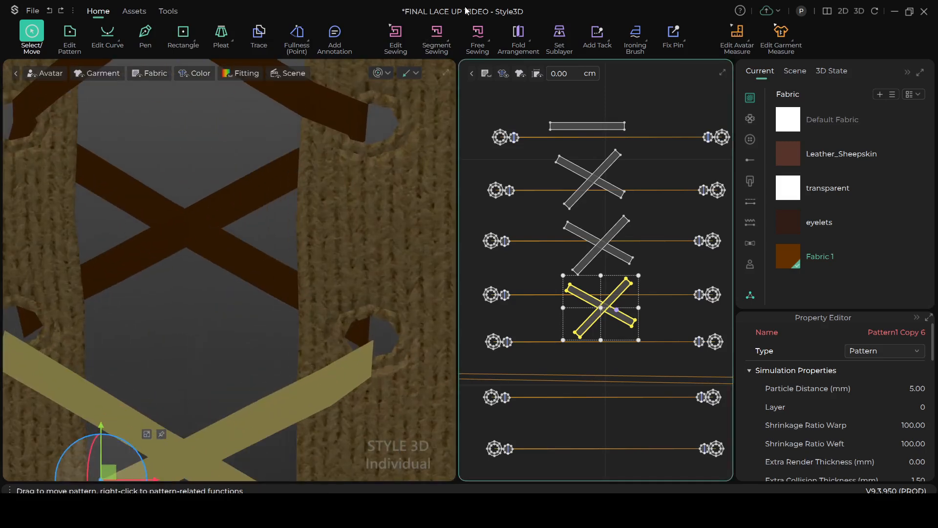
pyautogui.press('n')
pyautogui.scroll(2, 383, 320)
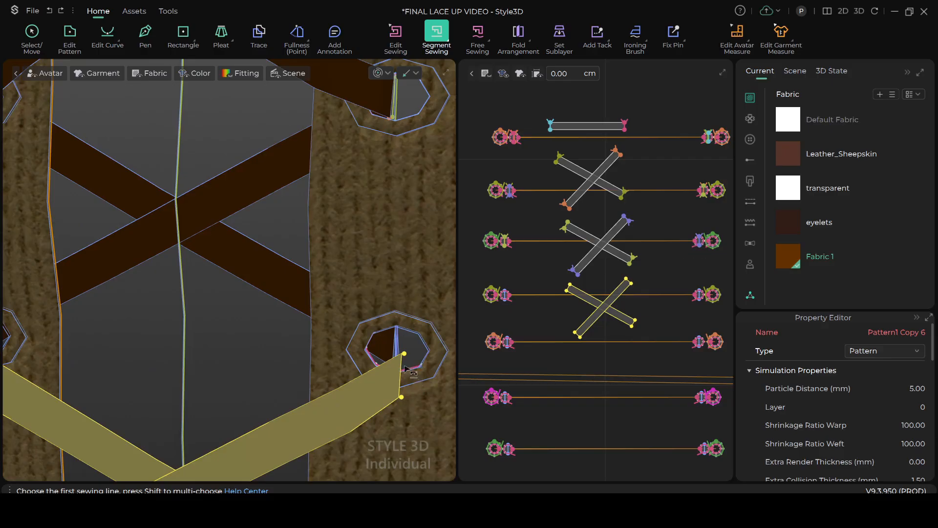
pyautogui.scroll(-4, 413, 376)
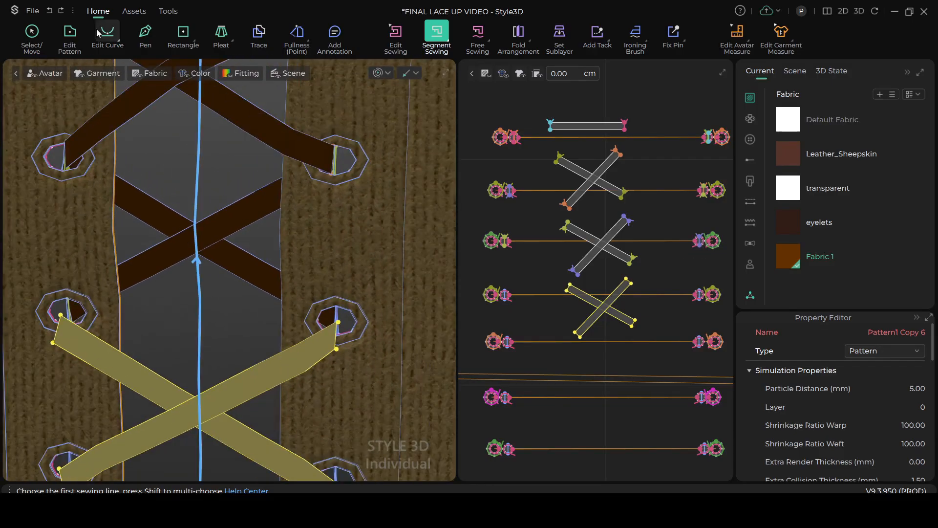
pyautogui.click(32, 32)
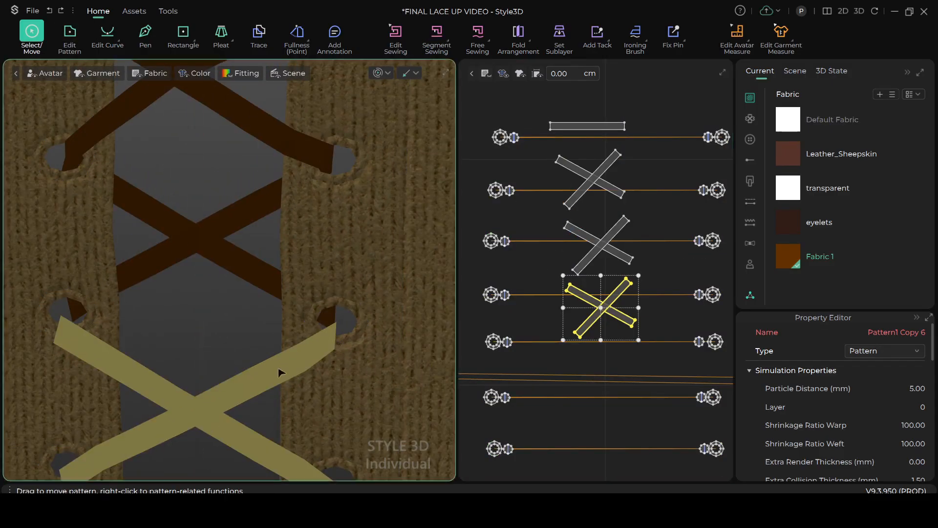
pyautogui.moveTo(209, 399); pyautogui.dragTo(209, 385)
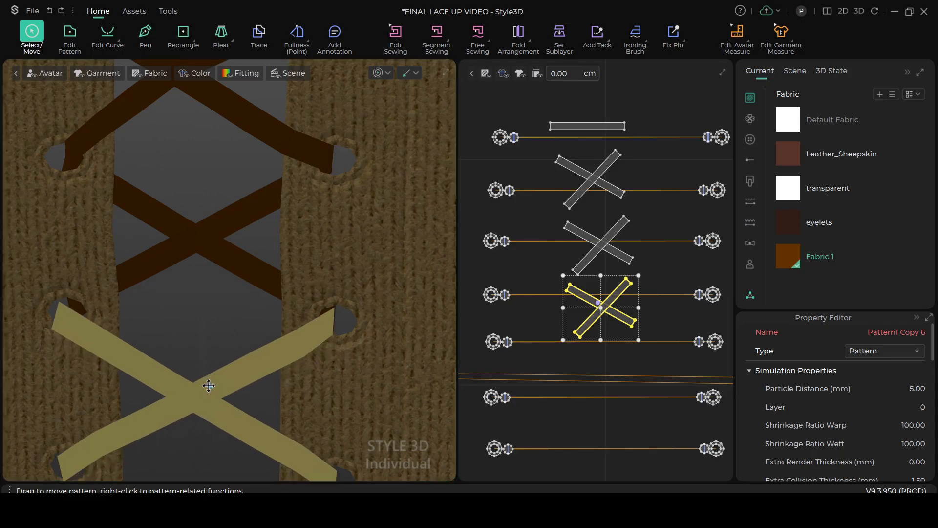
# Segment-sew the third right eyelet's center line to the adjacent upper end of the new crossing lace strip
pyautogui.scroll(4, 335, 374)
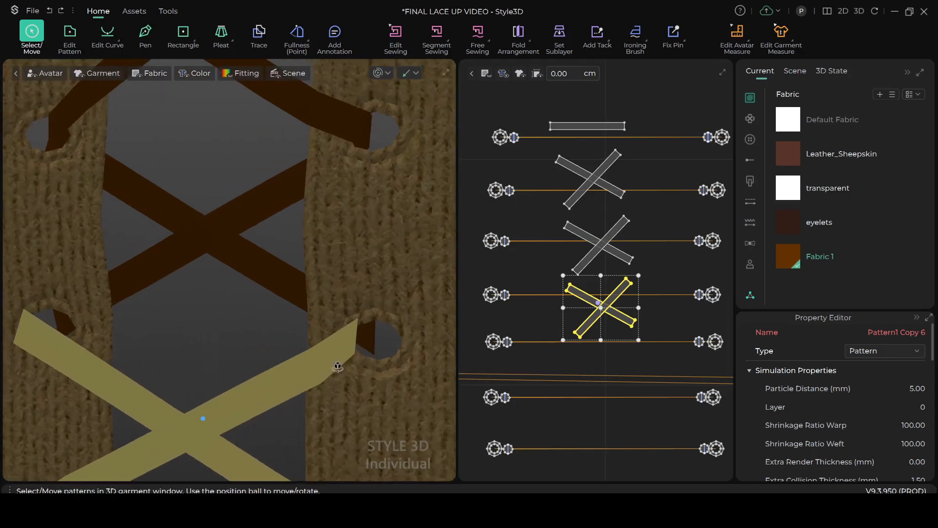
pyautogui.moveTo(386, 349)
pyautogui.mouseDown(button='right')
pyautogui.moveTo(409, 347)
pyautogui.moveTo(397, 340)
pyautogui.mouseUp(button='right')
pyautogui.click(429, 29)
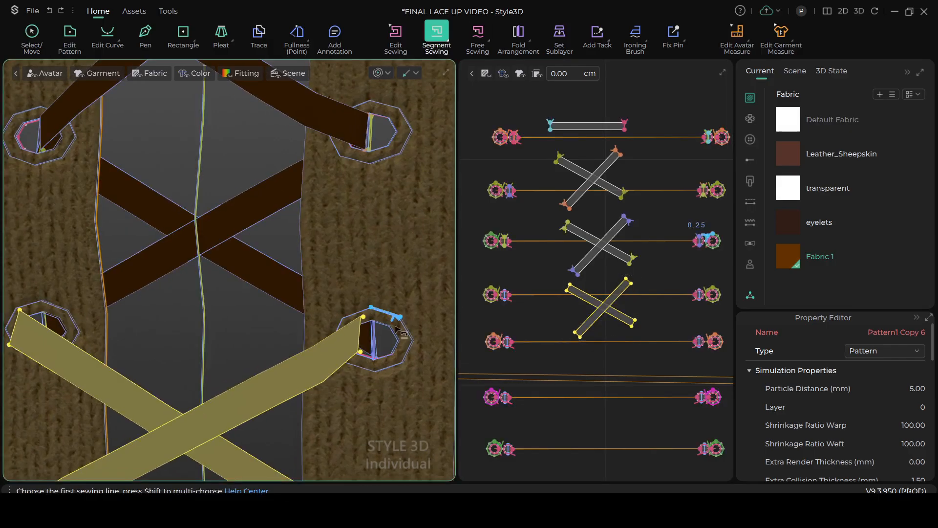
pyautogui.scroll(3, 413, 348)
pyautogui.click(417, 346)
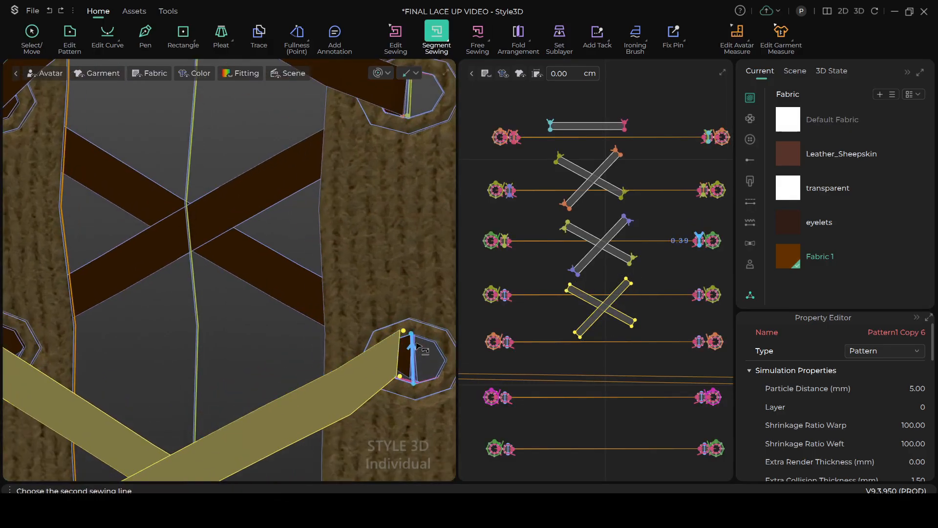
pyautogui.click(398, 347)
# Segment-sew the upper end of the other new lace strip to the third left eyelet's center line
pyautogui.scroll(-1, 381, 349)
pyautogui.moveTo(212, 346); pyautogui.dragTo(315, 357, button='middle')
pyautogui.scroll(-1, 267, 357)
pyautogui.moveTo(253, 337); pyautogui.dragTo(73, 354, button='middle')
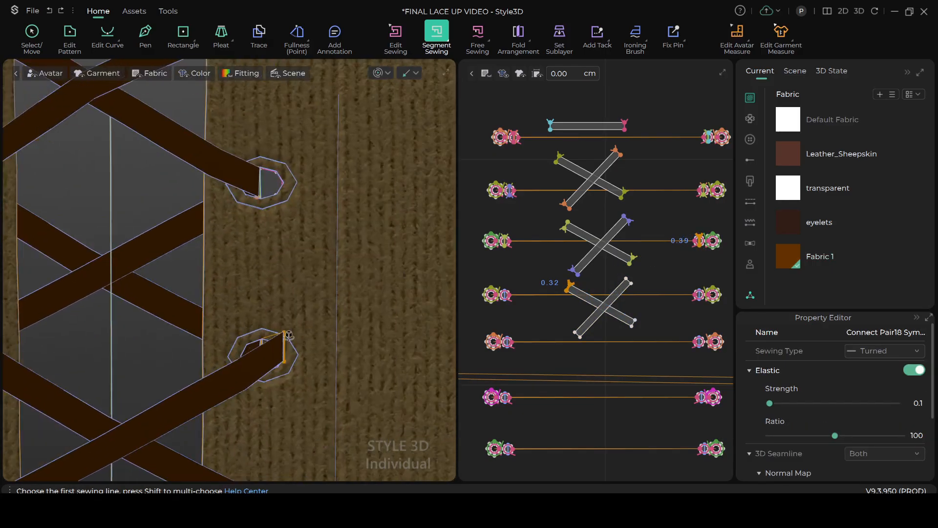
pyautogui.moveTo(234, 282); pyautogui.dragTo(381, 272, button='middle')
pyautogui.scroll(2, 178, 339)
pyautogui.moveTo(116, 316); pyautogui.dragTo(160, 309, button='middle')
pyautogui.scroll(1, 164, 335)
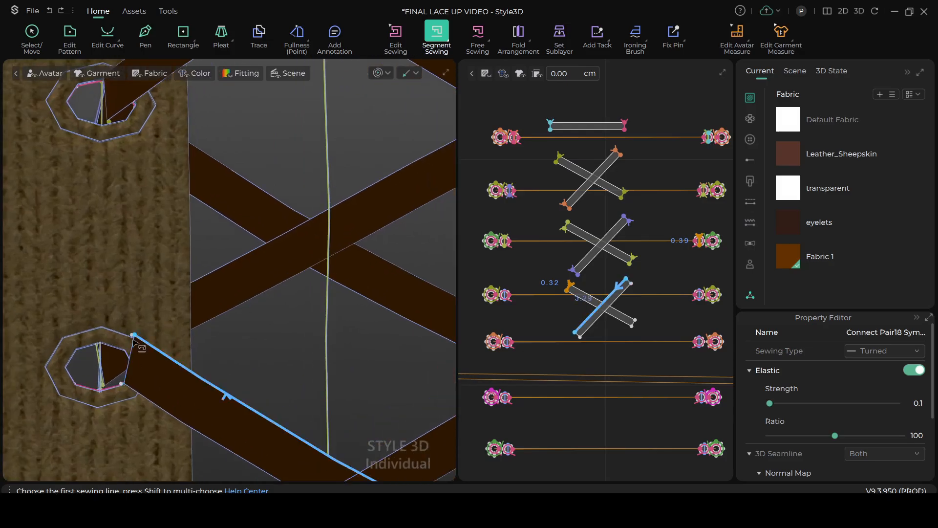
pyautogui.click(131, 344)
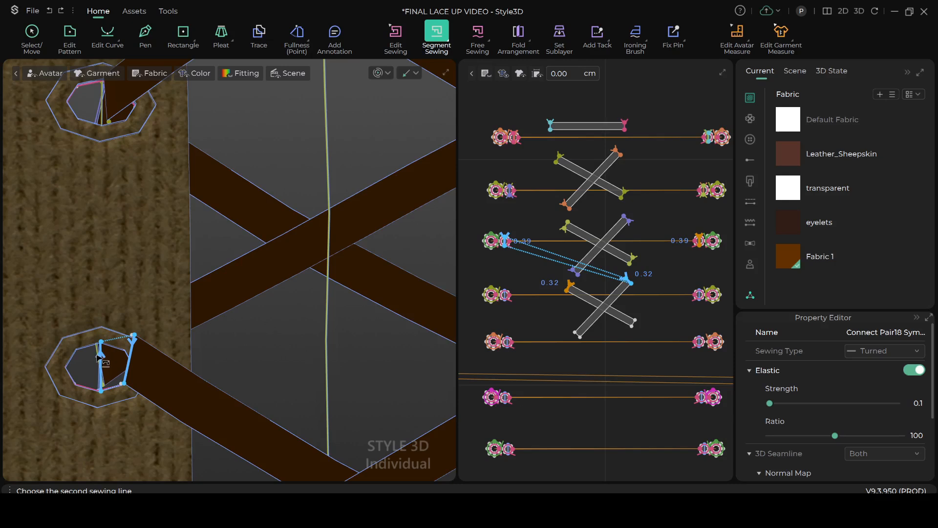
pyautogui.scroll(1, 95, 354)
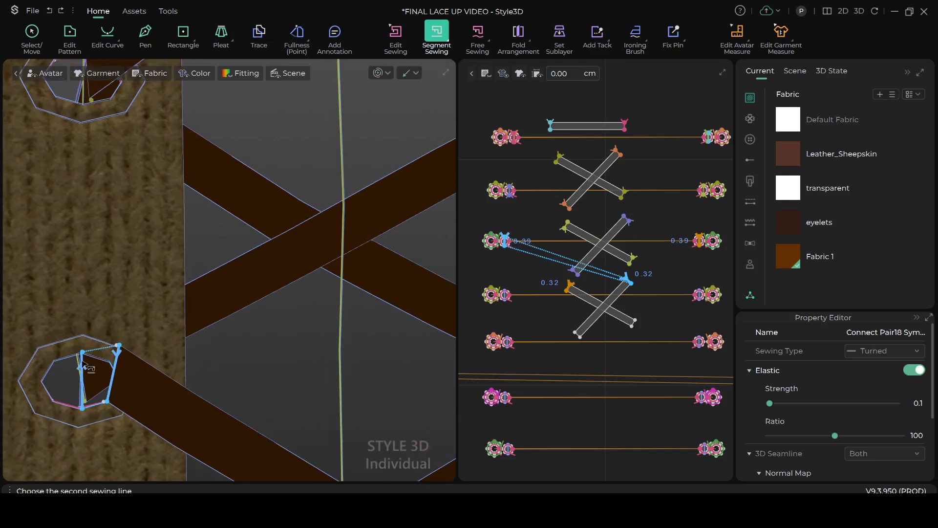
pyautogui.click(82, 367)
# Segment-sew the lower lace end beside the fourth left eyelet to that eyelet's center line
pyautogui.scroll(-4, 204, 331)
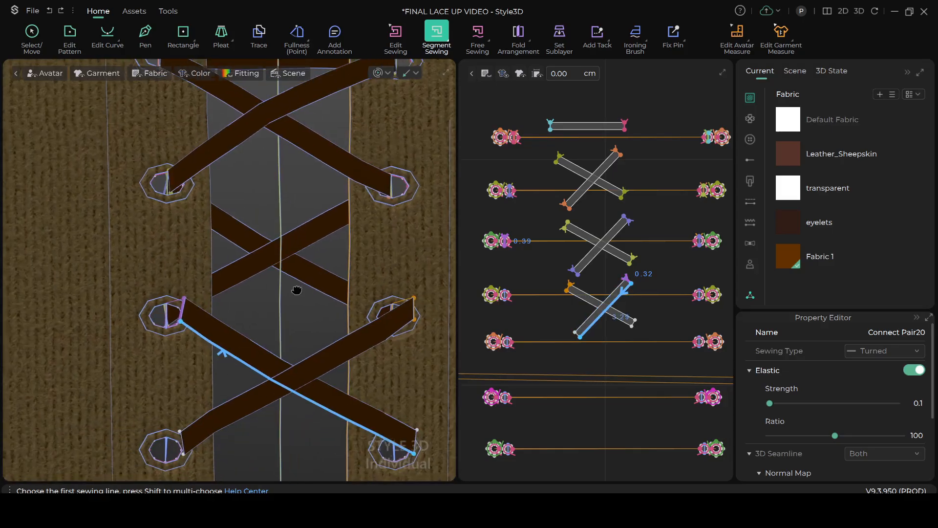
pyautogui.moveTo(297, 290); pyautogui.dragTo(387, 191, button='middle')
pyautogui.scroll(2, 270, 394)
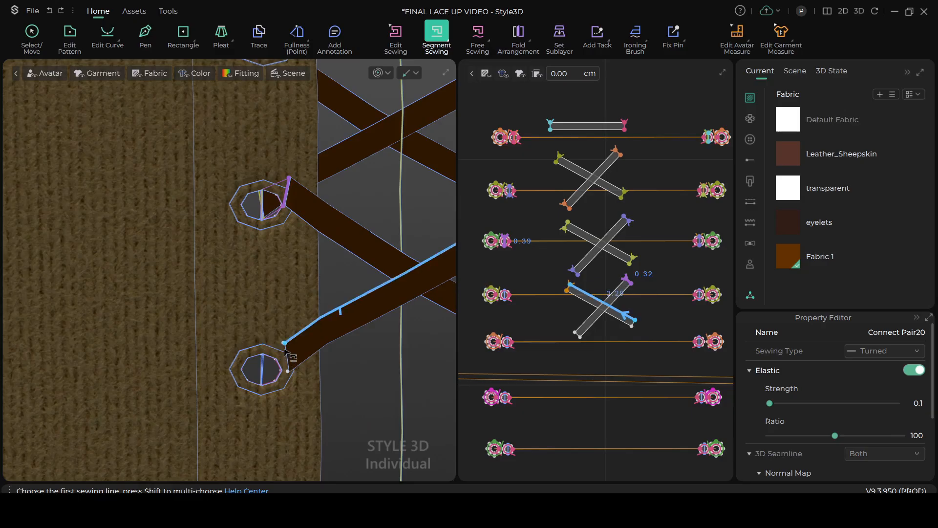
pyautogui.scroll(1, 286, 356)
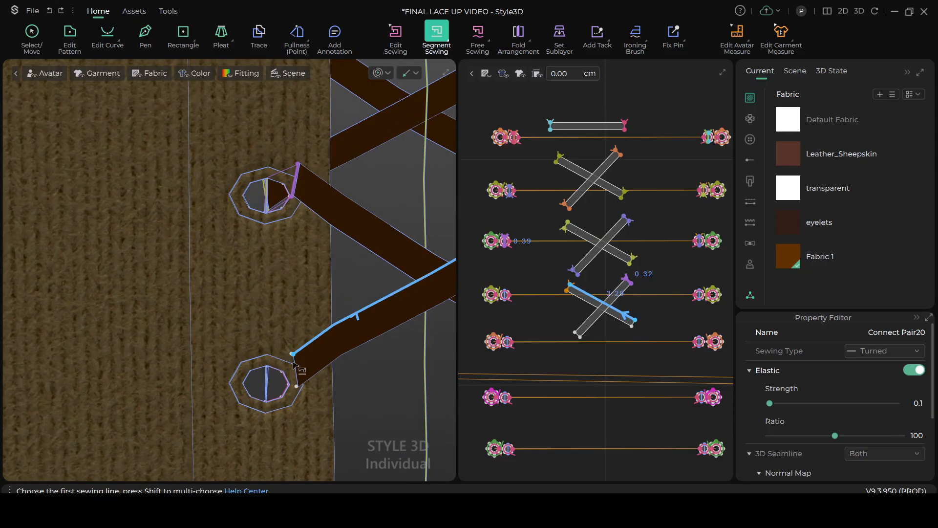
pyautogui.scroll(2, 299, 370)
pyautogui.moveTo(308, 324); pyautogui.dragTo(339, 242, button='middle')
pyautogui.click(344, 306)
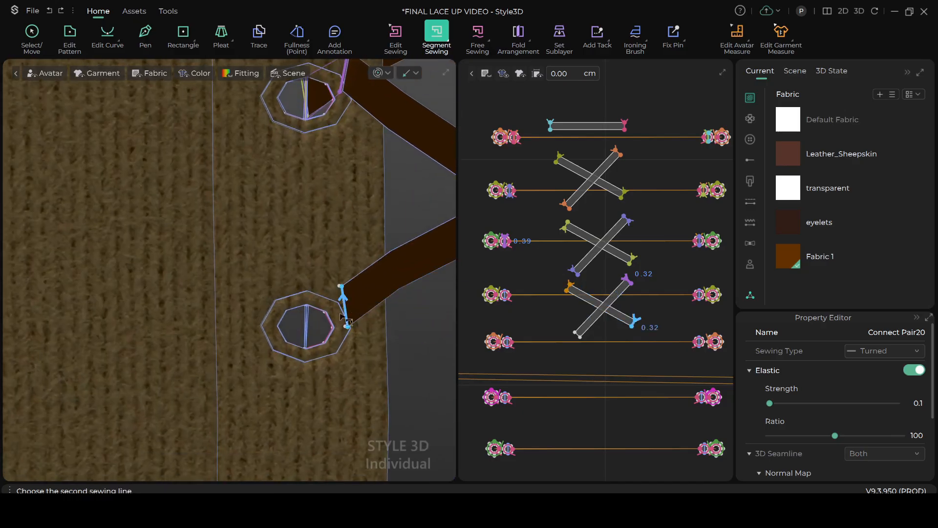
pyautogui.click(313, 320)
# Try to segment-sew the fourth right eyelet's center line to the lower end of the remaining lace strip
pyautogui.scroll(-3, 308, 326)
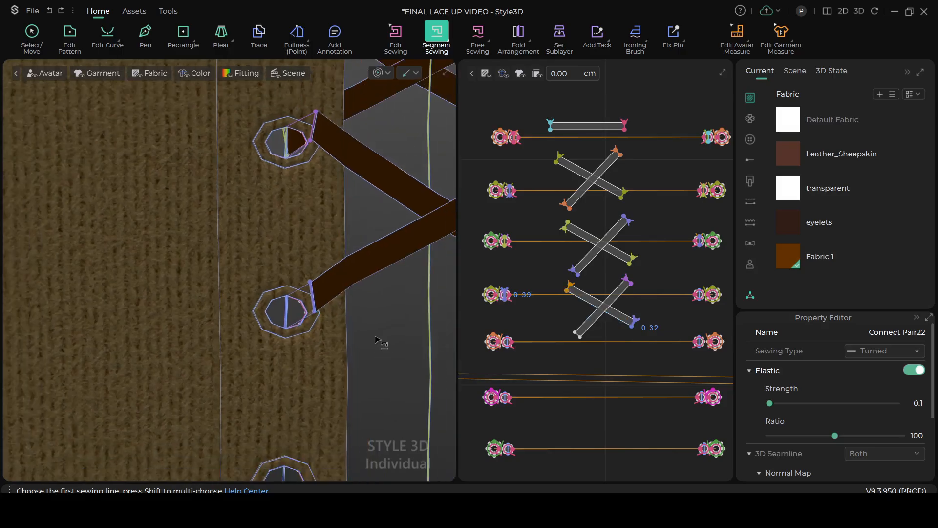
pyautogui.moveTo(383, 342); pyautogui.dragTo(249, 324, button='middle')
pyautogui.scroll(-2, 255, 324)
pyautogui.scroll(-2, 332, 345)
pyautogui.scroll(2, 342, 344)
pyautogui.scroll(-1, 370, 335)
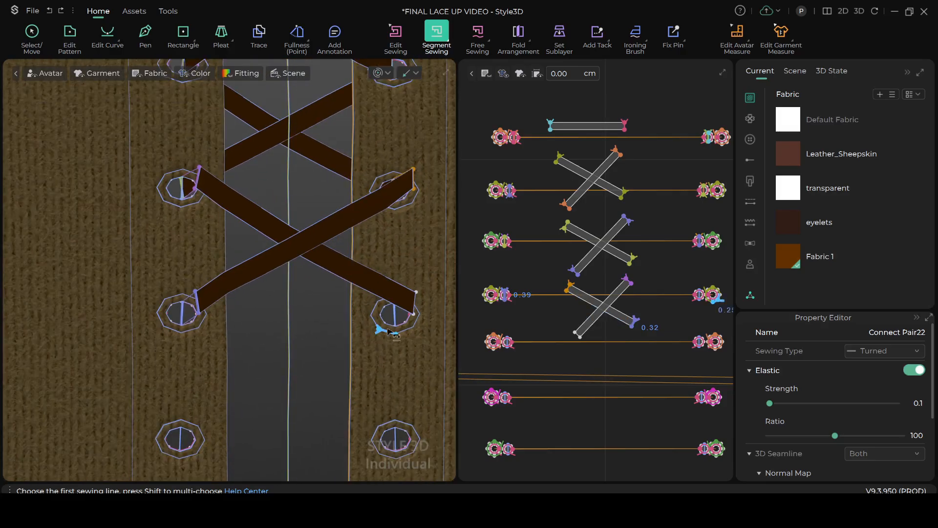
pyautogui.scroll(1, 394, 333)
pyautogui.moveTo(398, 322); pyautogui.dragTo(310, 323, button='middle')
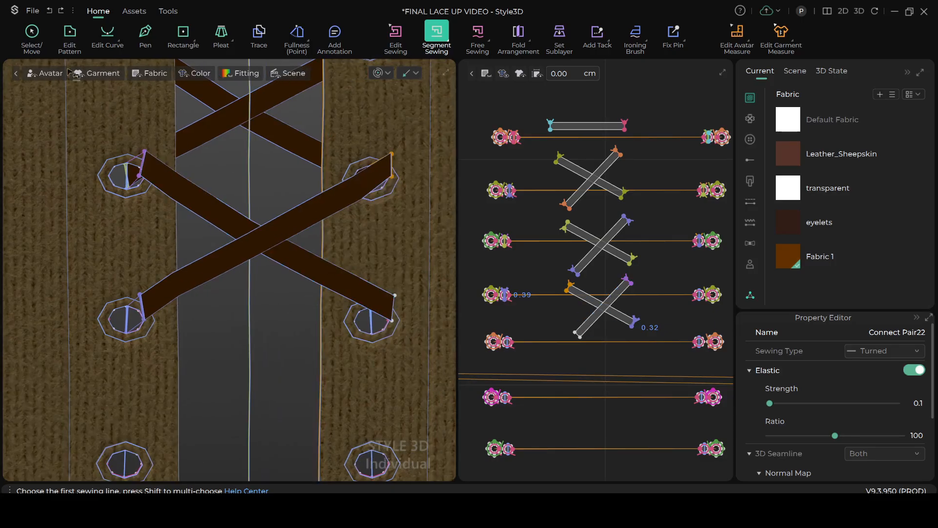
pyautogui.press('q')
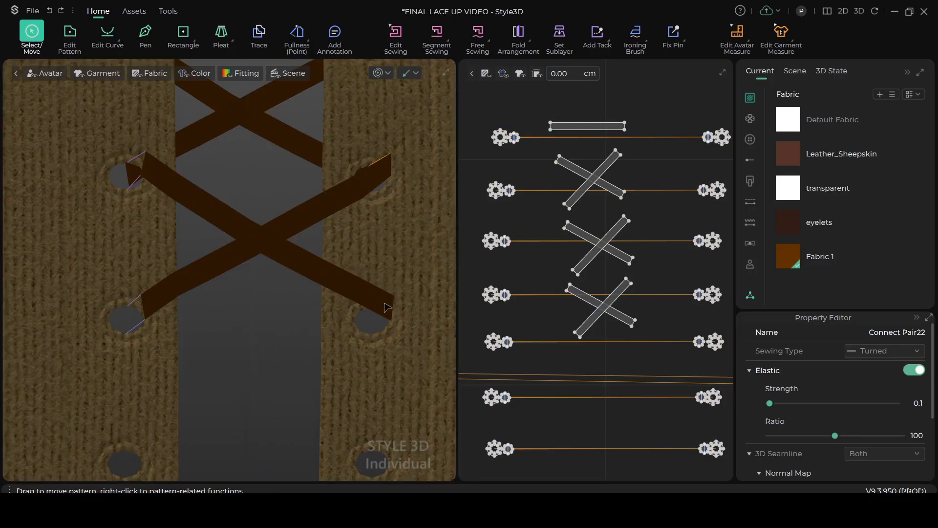
pyautogui.click(357, 307)
pyautogui.click(437, 34)
pyautogui.scroll(1, 406, 328)
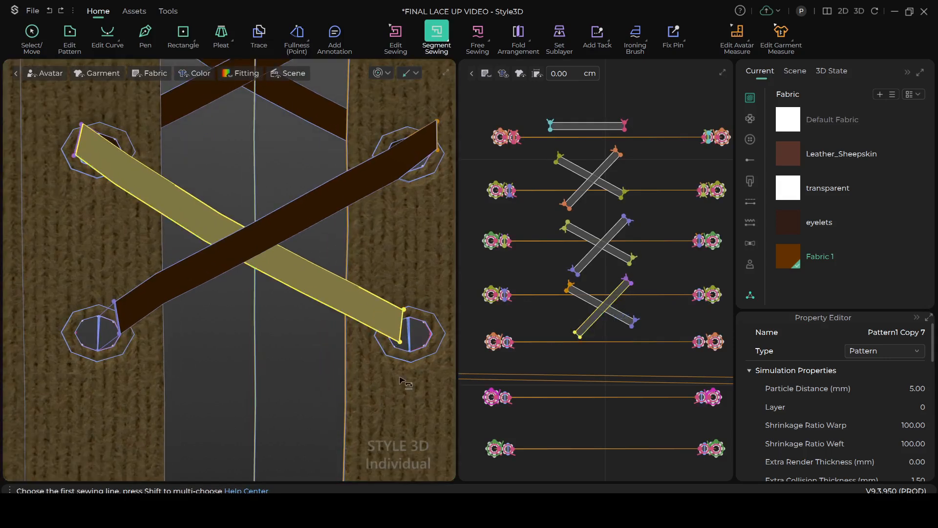
pyautogui.scroll(1, 342, 318)
pyautogui.moveTo(335, 315); pyautogui.dragTo(332, 331, button='right')
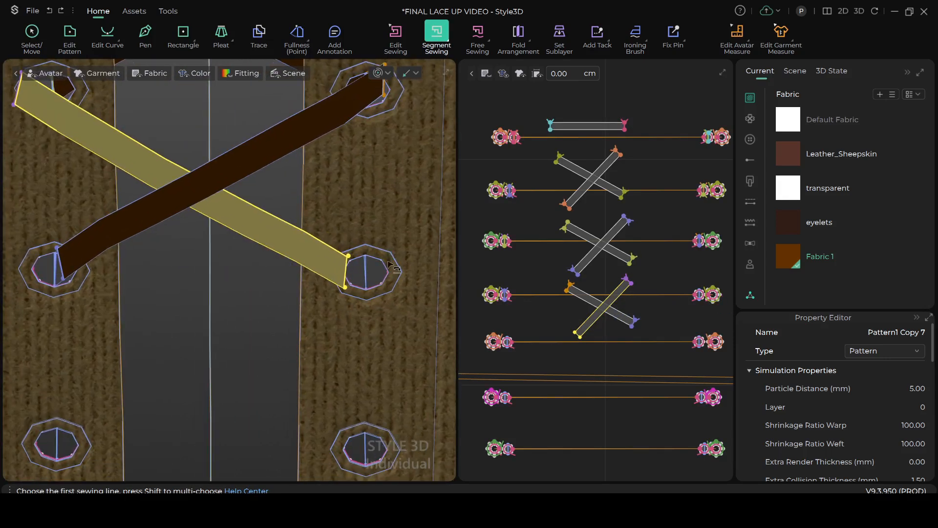
pyautogui.click(365, 269)
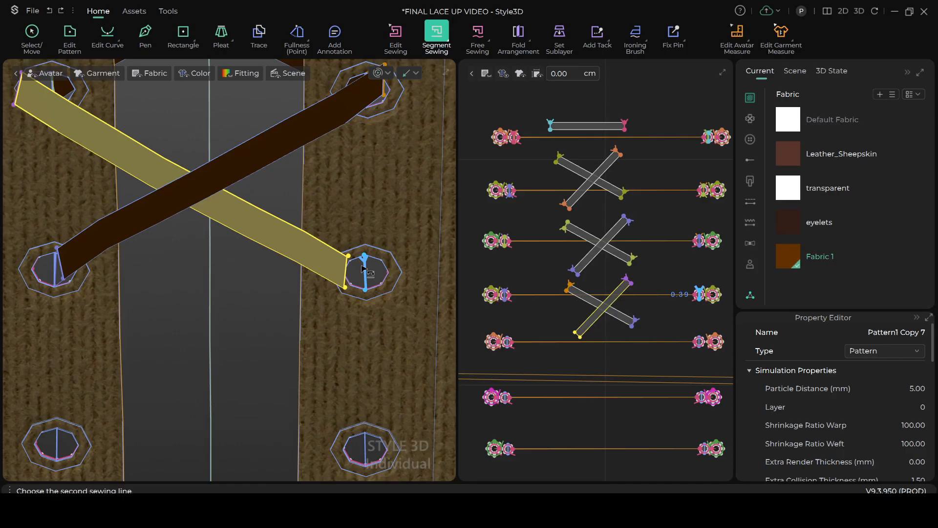
pyautogui.click(349, 265)
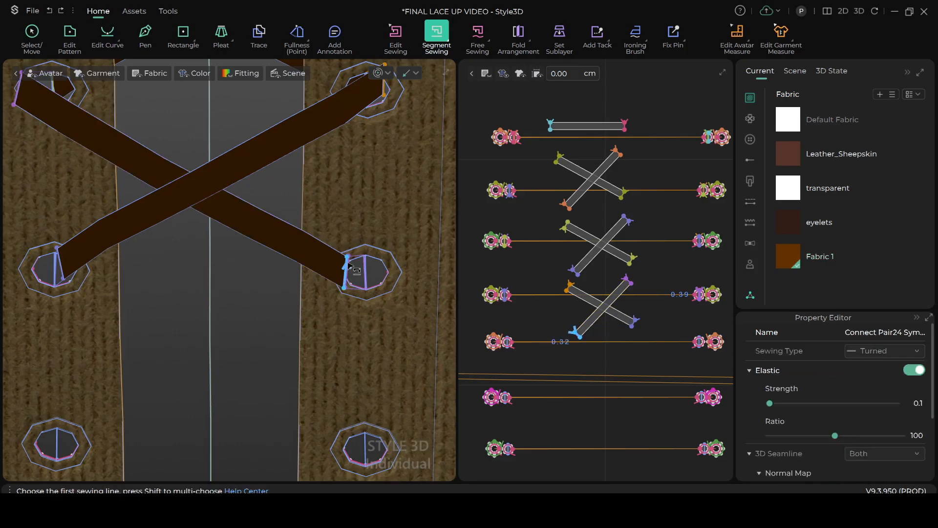
# Undo the fourth right eyelet seam and try sewing it again with the lace end's direction reversed
pyautogui.click(348, 267)
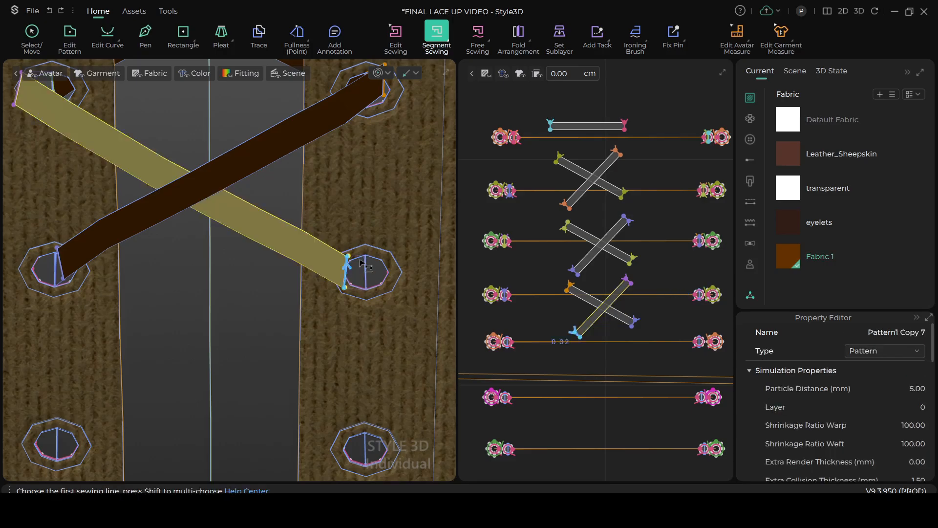
pyautogui.click(365, 268)
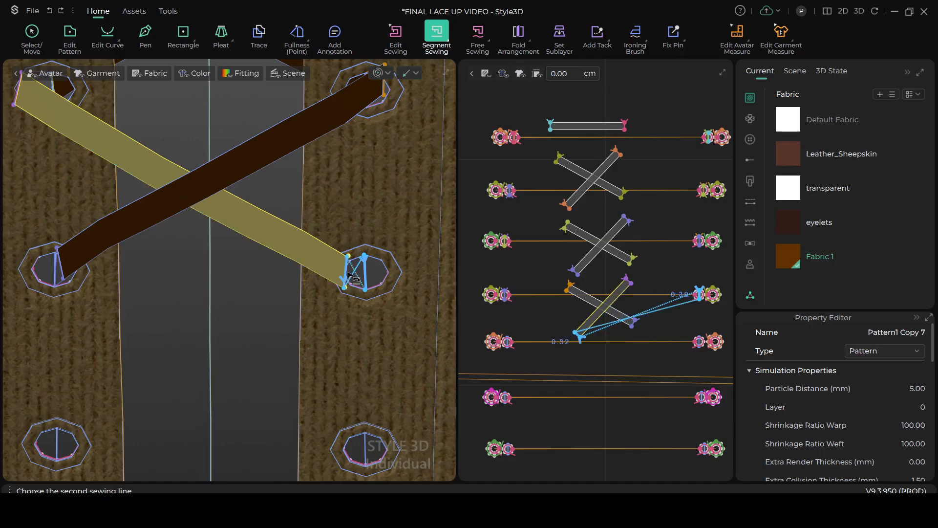
pyautogui.click(350, 270)
pyautogui.scroll(3, 361, 281)
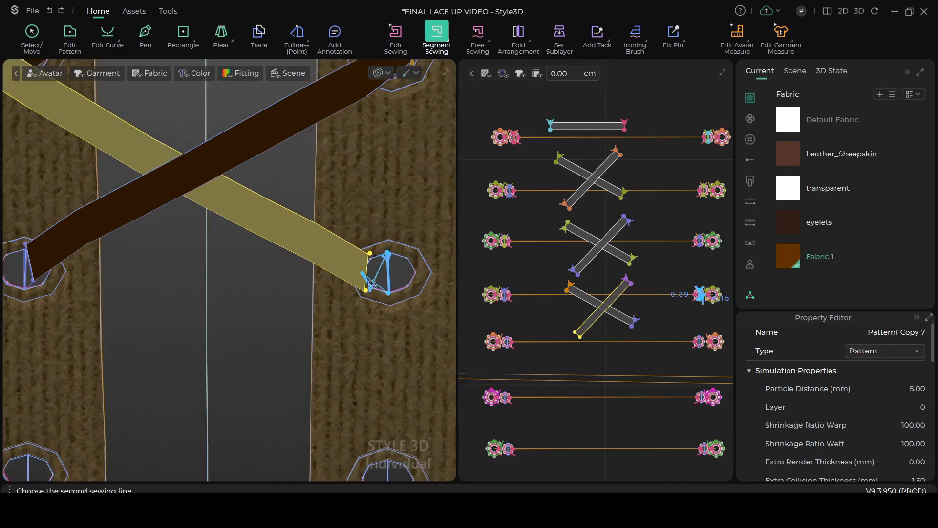
pyautogui.scroll(2, 386, 301)
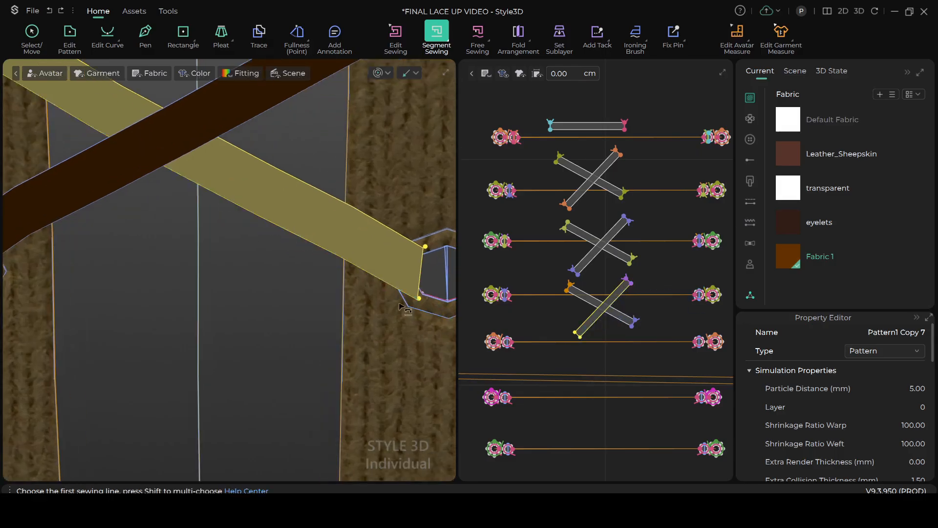
# Segment-sew the fourth right eyelet's center line to the strip's lower end in opposite directions, making the sewing lines cross
pyautogui.moveTo(417, 302); pyautogui.dragTo(310, 367, button='middle')
pyautogui.scroll(1, 321, 354)
pyautogui.click(363, 324)
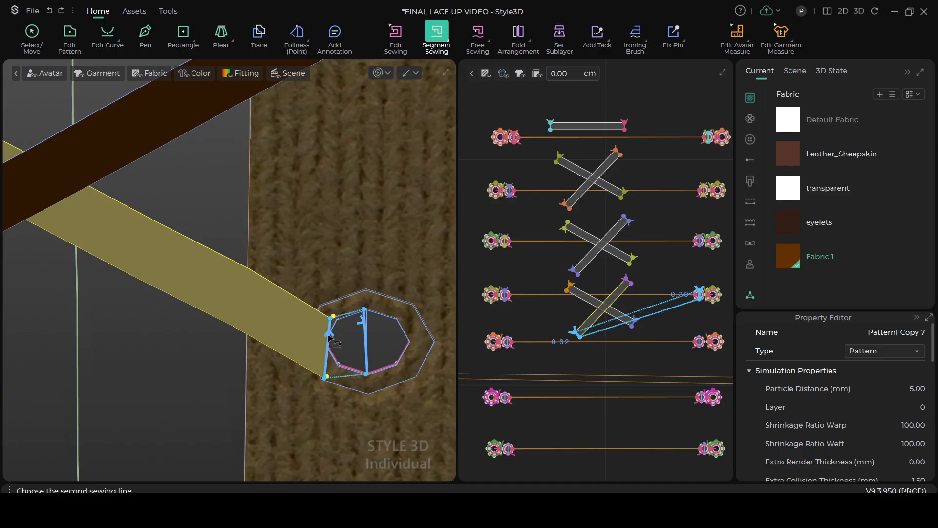
pyautogui.click(328, 367)
pyautogui.scroll(-5, 315, 346)
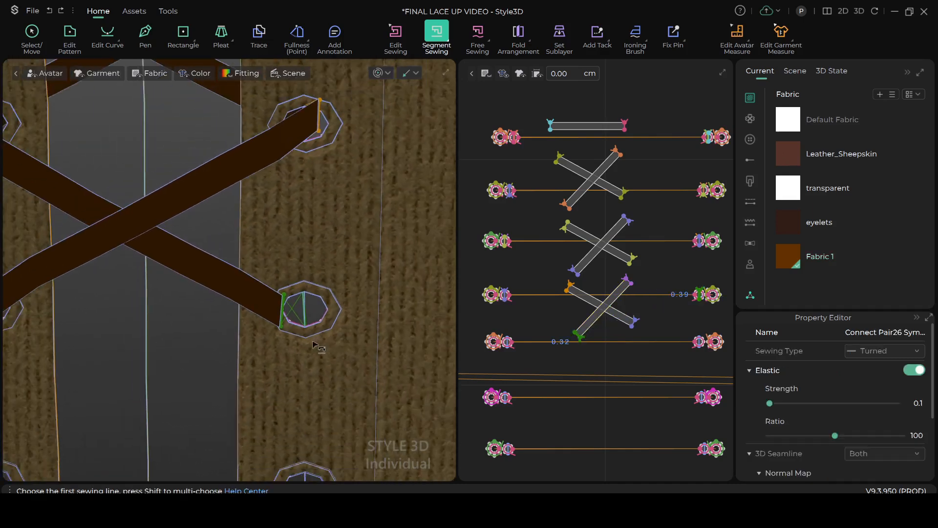
pyautogui.scroll(-3, 313, 343)
pyautogui.moveTo(342, 322); pyautogui.dragTo(416, 355, button='middle')
pyautogui.scroll(-2, 379, 325)
pyautogui.scroll(-2, 295, 281)
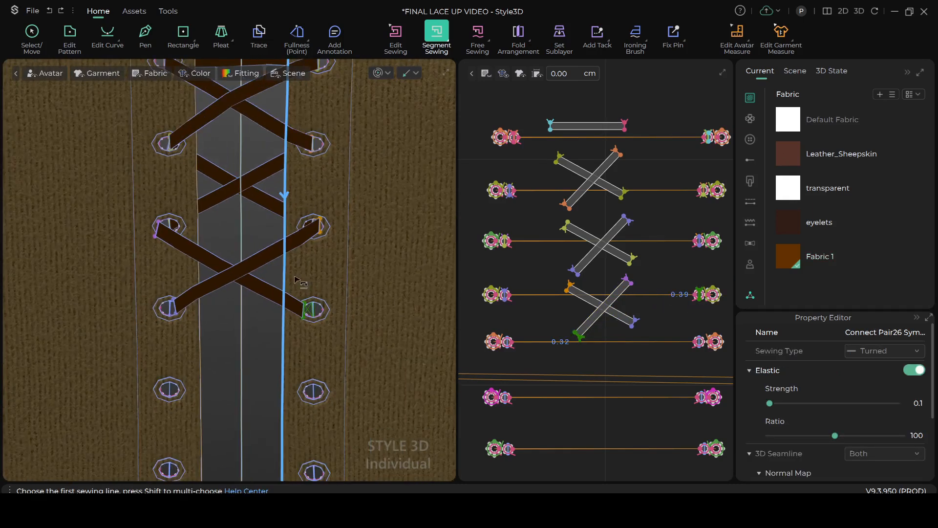
# Simulate the garment to test the crossed seam at the fourth right eyelet, and select the twisted lace strip
pyautogui.press('q')
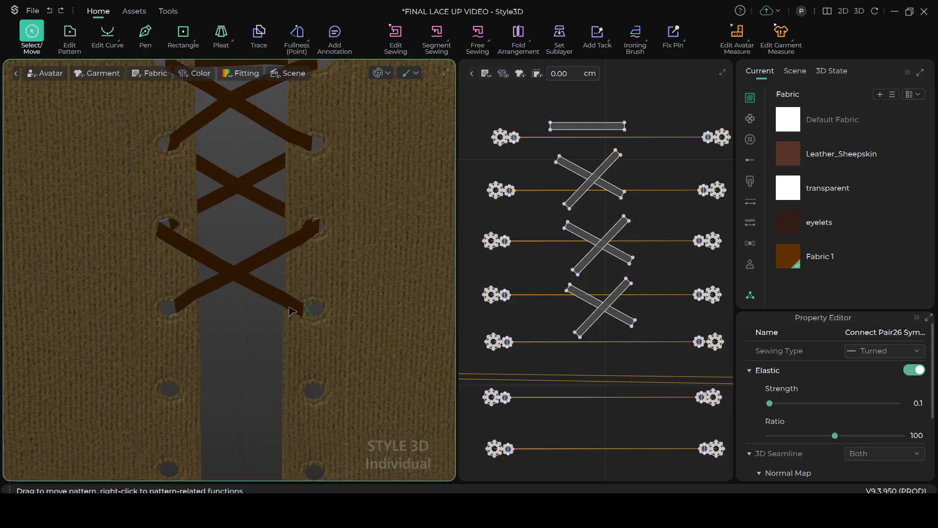
pyautogui.scroll(-2, 293, 312)
pyautogui.scroll(3, 294, 298)
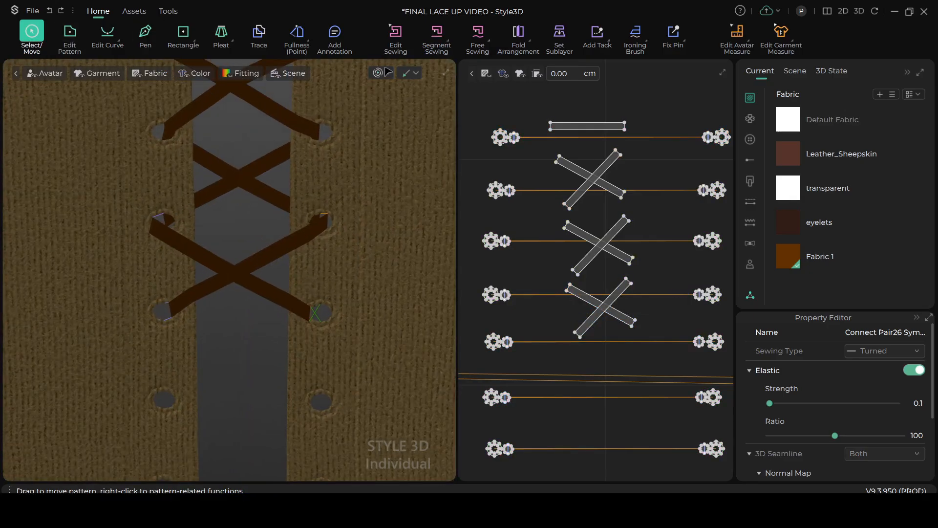
pyautogui.press('space')
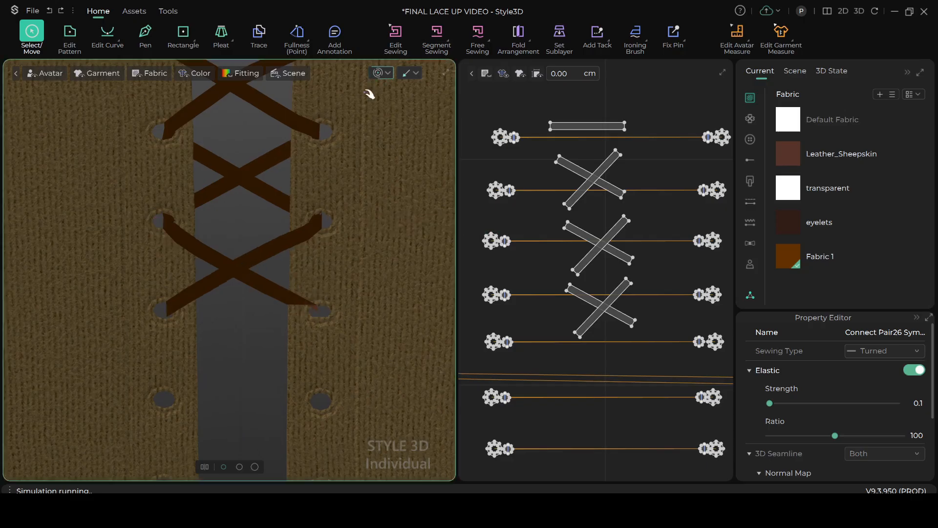
pyautogui.press('space')
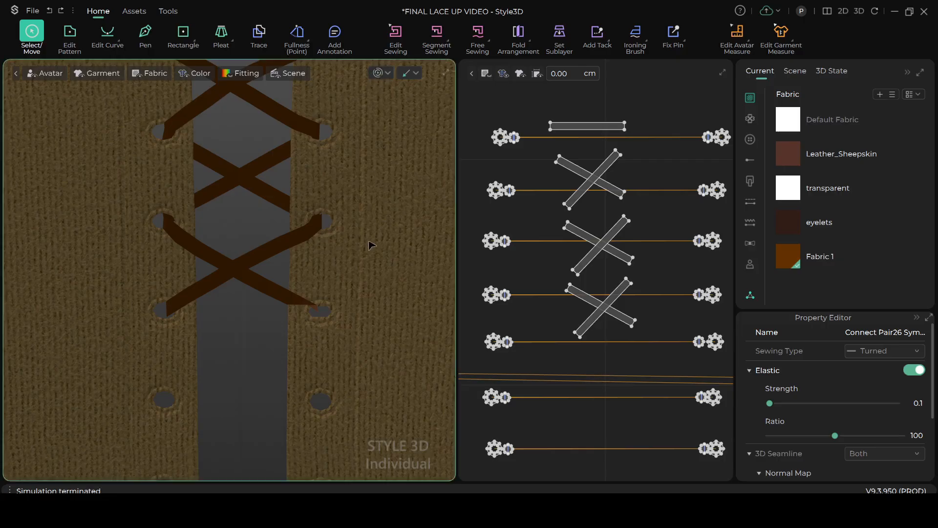
pyautogui.scroll(2, 326, 313)
pyautogui.click(314, 309)
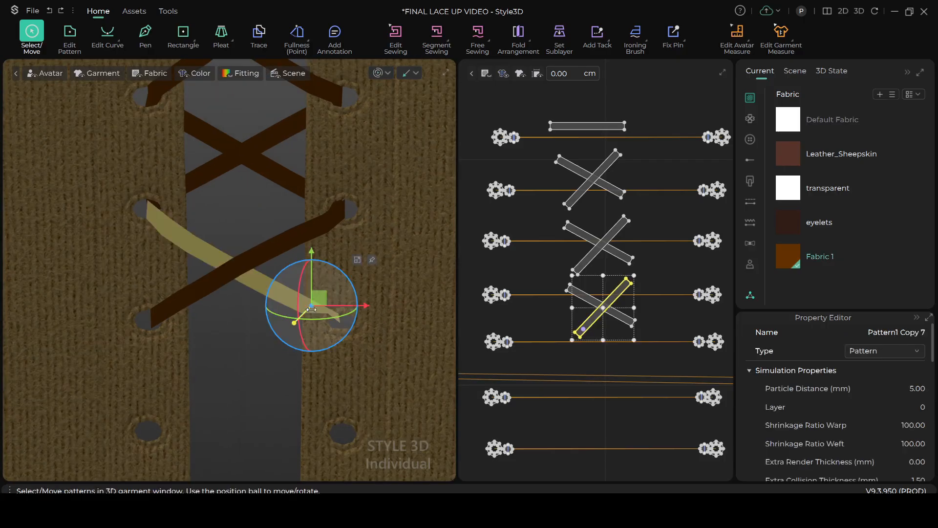
# Undo the simulation and the crossed seam at the fourth right eyelet, and clear the selection
pyautogui.hotkey('ctrl', 'z')
pyautogui.hotkey('ctrl', 'z')
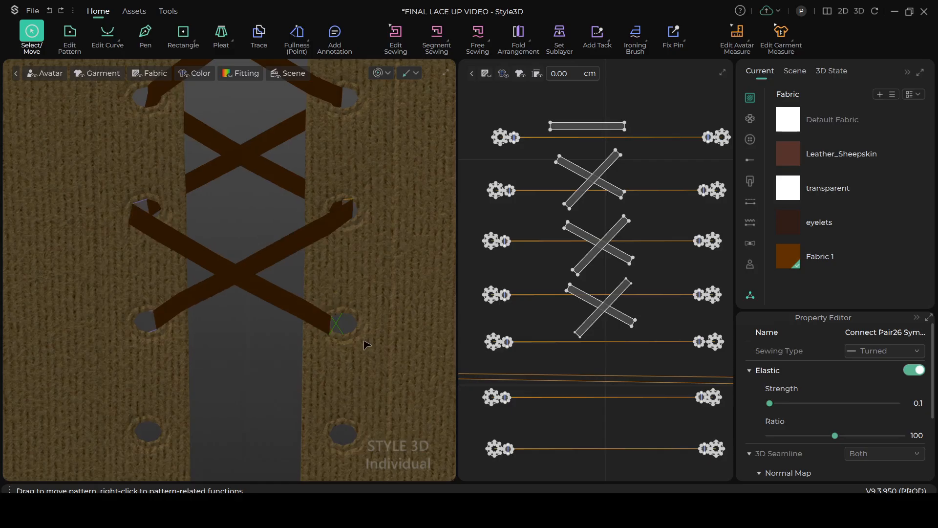
pyautogui.hotkey('ctrl', 'z')
pyautogui.scroll(4, 365, 321)
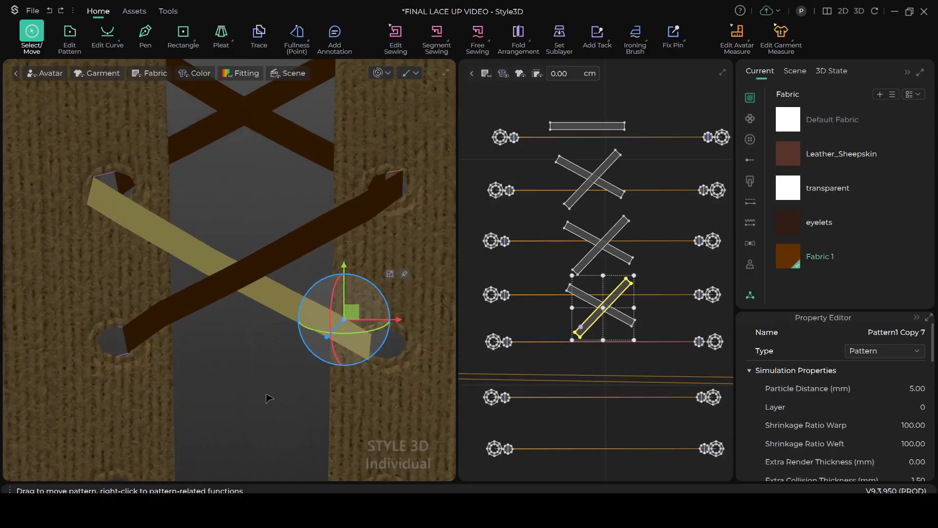
pyautogui.click(269, 398)
# Segment-sew the fourth right eyelet's center line to the lace strip's lower end in matching directions, keeping the sewing lines uncrossed
pyautogui.scroll(3, 353, 379)
pyautogui.moveTo(339, 334); pyautogui.dragTo(273, 259, button='middle')
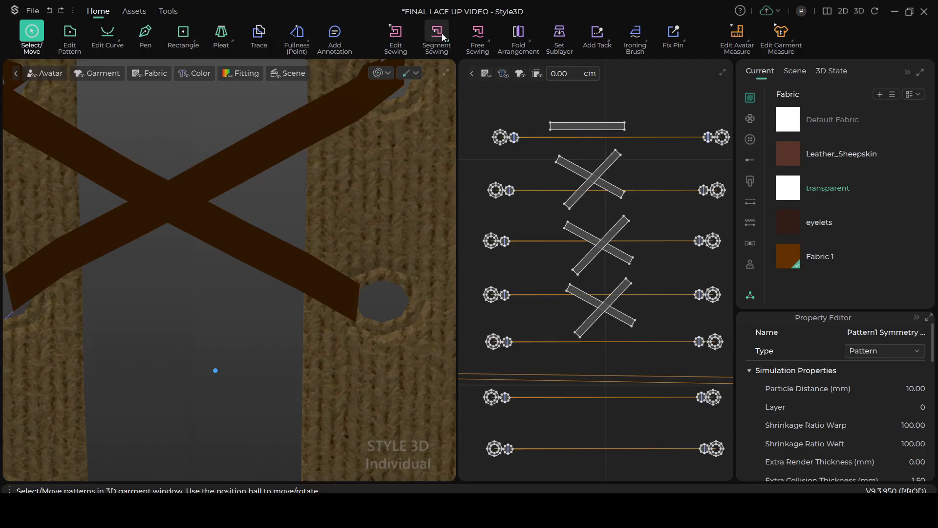
pyautogui.click(441, 35)
pyautogui.scroll(4, 388, 317)
pyautogui.moveTo(398, 321); pyautogui.dragTo(313, 308, button='middle')
pyautogui.click(325, 298)
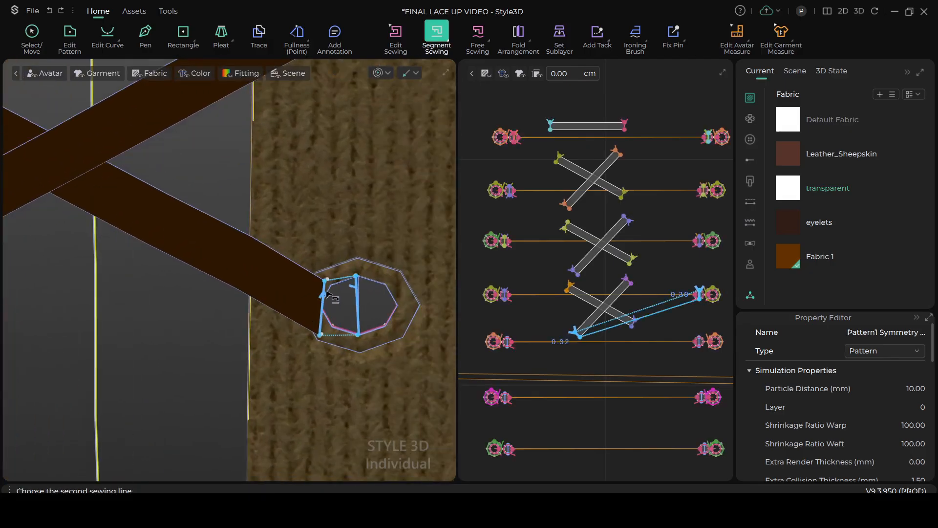
pyautogui.click(327, 293)
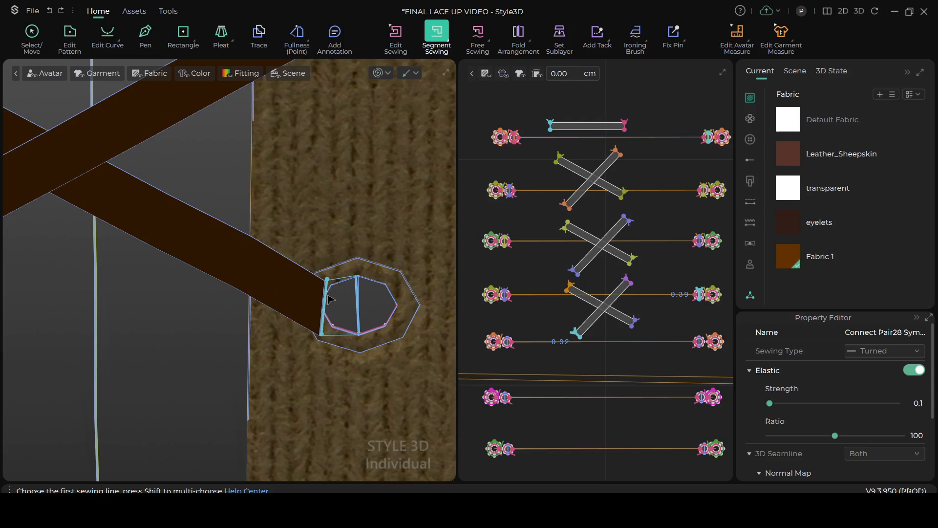
# Simulate the garment so the sewn lace strips settle into the third and fourth eyelet rows, and return to Select/Move
pyautogui.press('space')
pyautogui.scroll(-3, 329, 313)
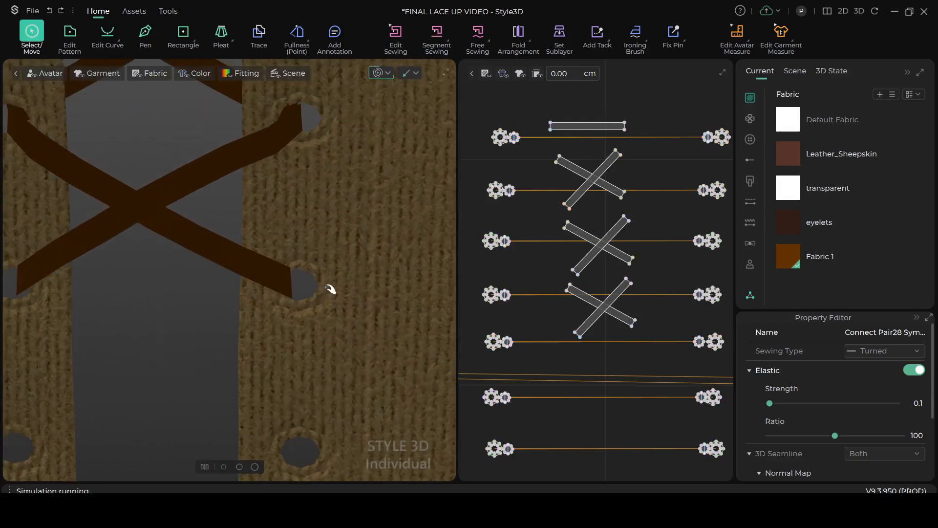
pyautogui.scroll(-5, 330, 289)
pyautogui.moveTo(362, 315); pyautogui.dragTo(303, 307, button='right')
pyautogui.press('space')
pyautogui.scroll(-3, 242, 282)
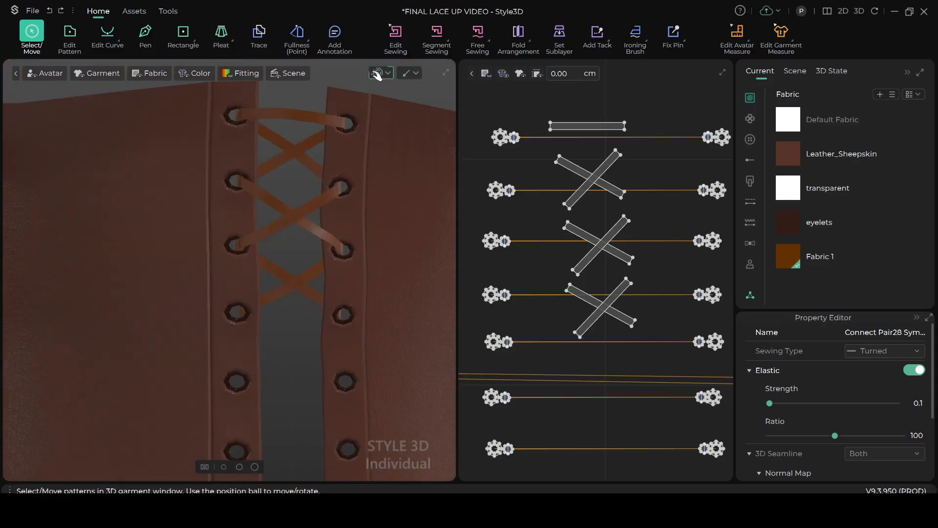
pyautogui.press('n')
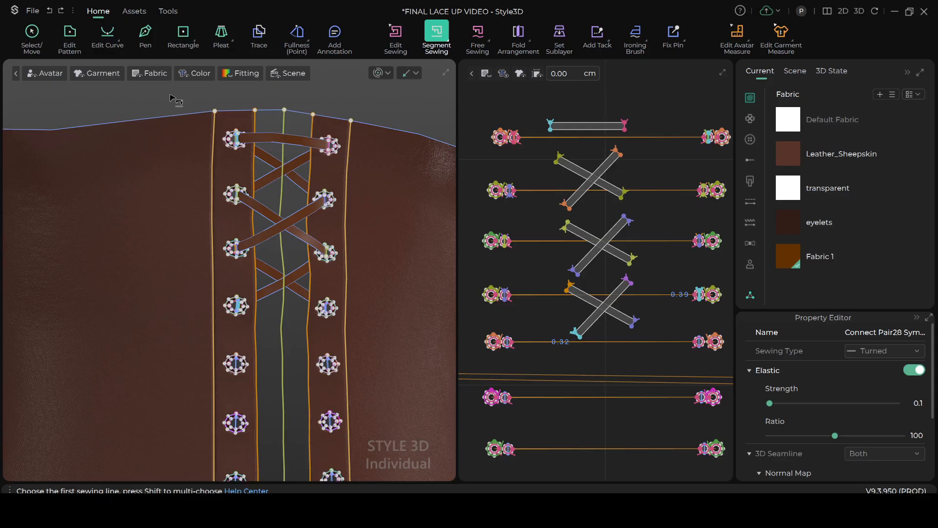
pyautogui.click(32, 34)
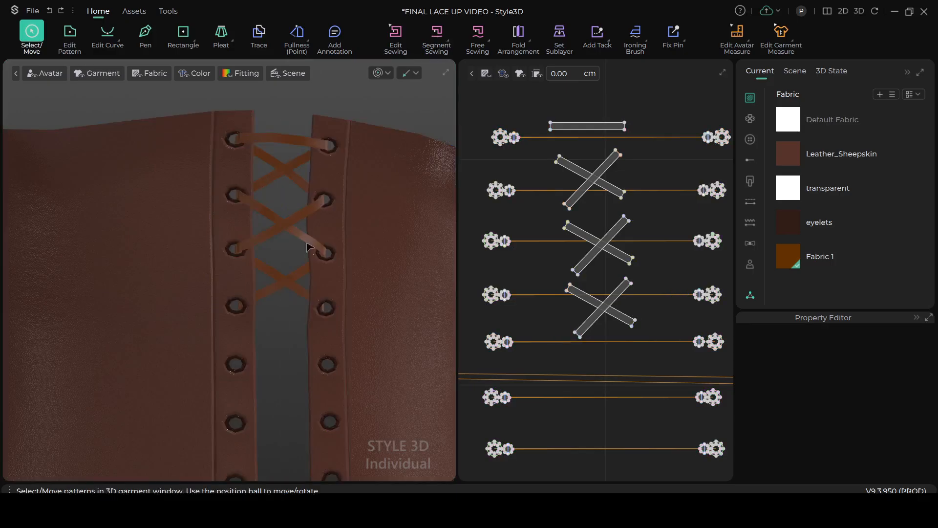
# Examine how the crisscrossed laces sit in the eyelets along the corset's center front
pyautogui.scroll(5, 312, 249)
pyautogui.scroll(2, 303, 282)
pyautogui.moveTo(294, 329); pyautogui.dragTo(305, 271, button='right')
pyautogui.scroll(-2, 303, 264)
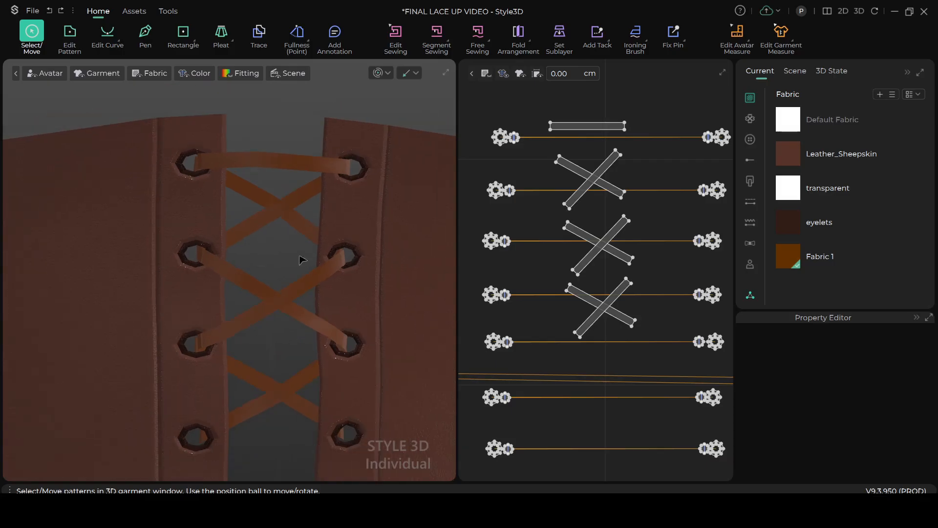
pyautogui.scroll(-2, 311, 194)
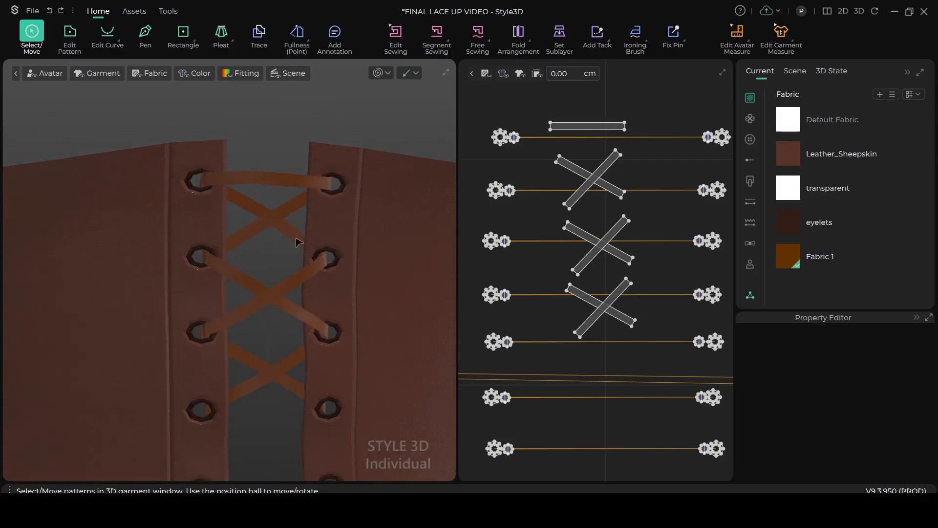
pyautogui.scroll(2, 262, 218)
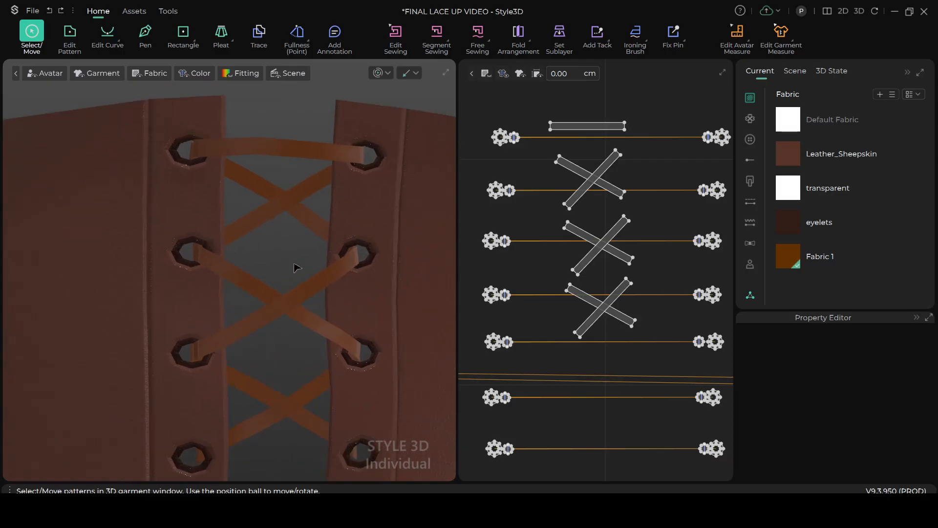
pyautogui.scroll(-2, 312, 275)
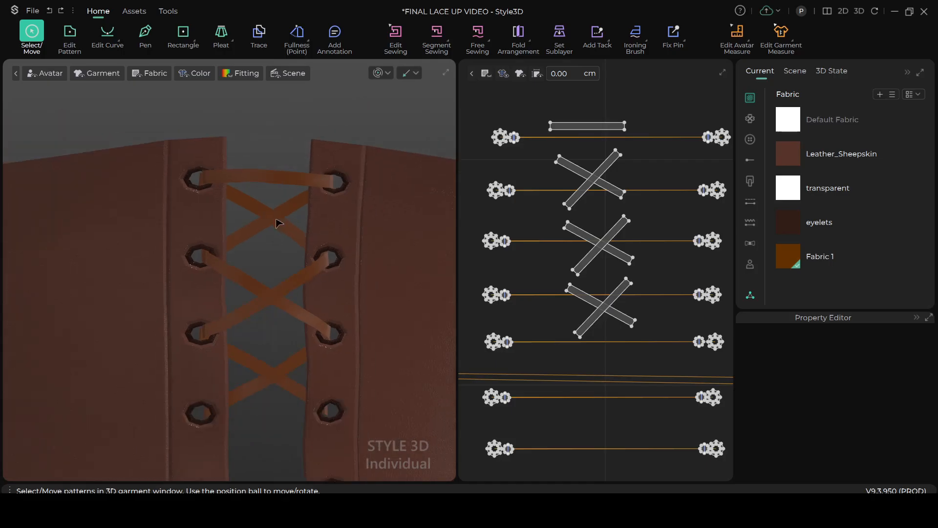
pyautogui.scroll(-2, 261, 221)
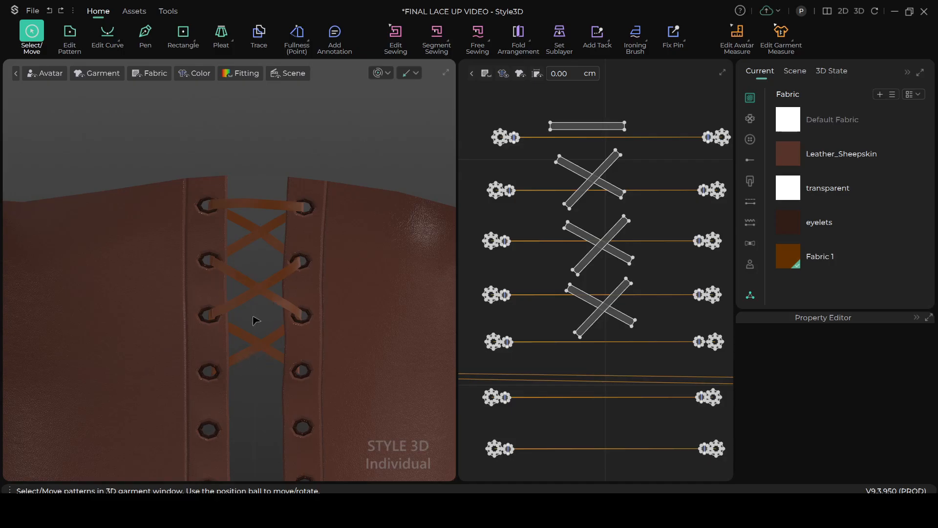
pyautogui.scroll(-1, 264, 303)
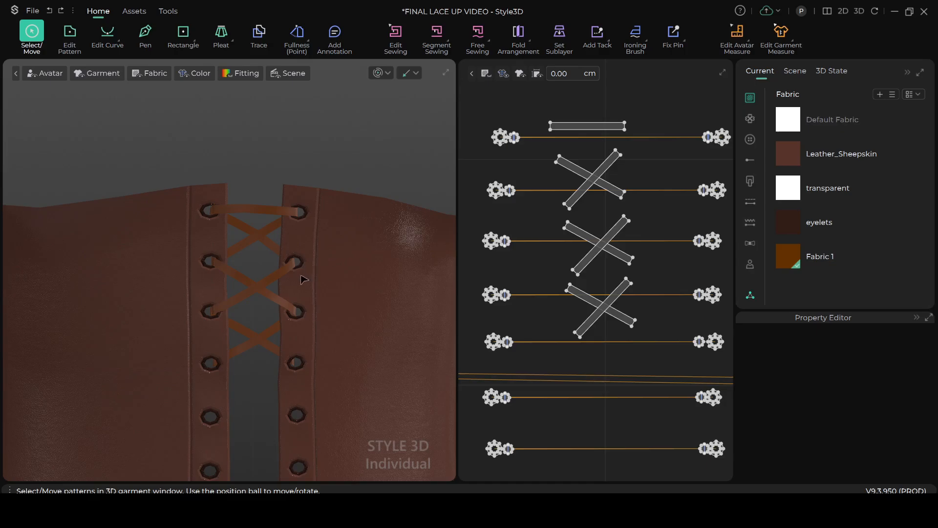
pyautogui.scroll(5, 305, 281)
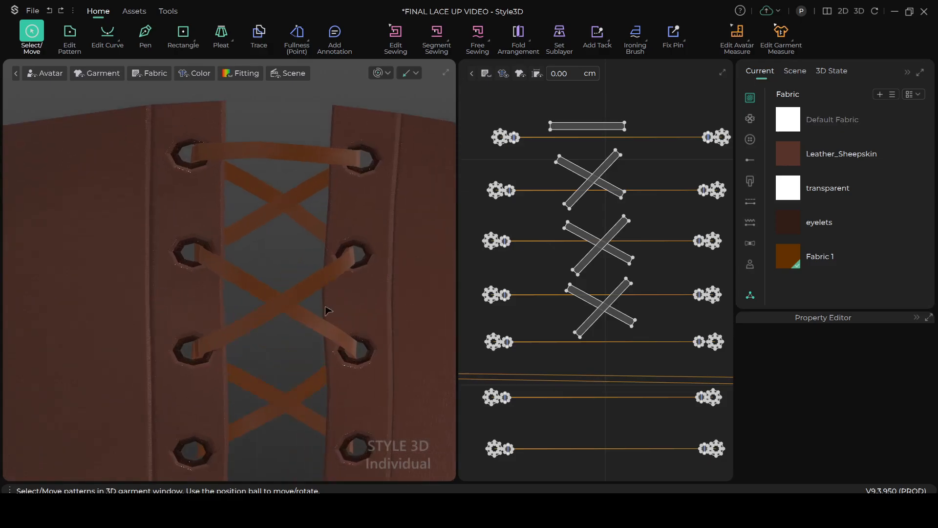
pyautogui.scroll(-2, 327, 310)
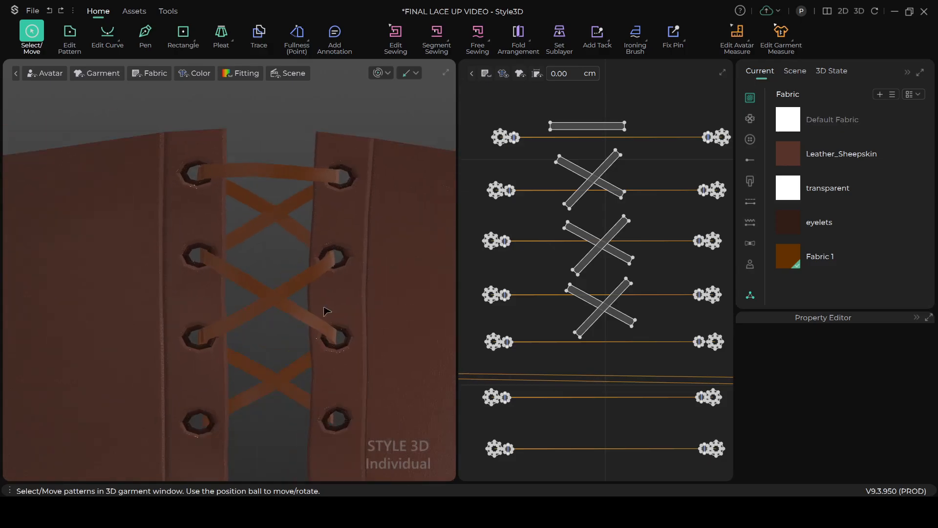
# Check the layer property of the downward-sloping strip in the lowest lace pair, deselect it, and inspect the unlaced lower eyelets
pyautogui.click(568, 286)
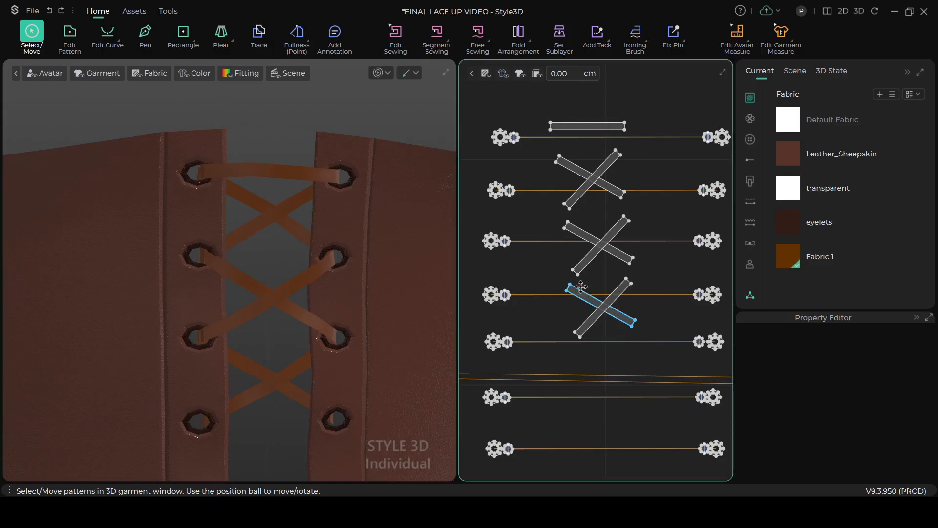
pyautogui.click(571, 291)
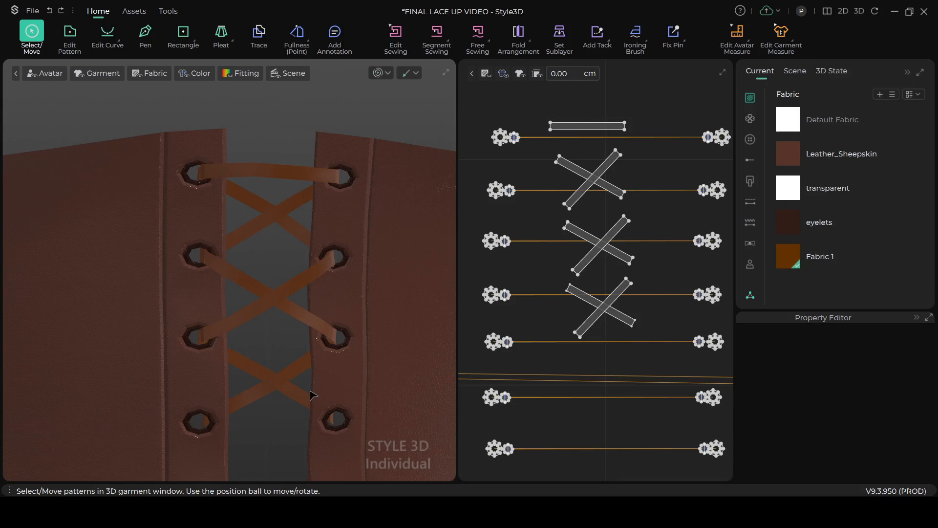
pyautogui.click(589, 300)
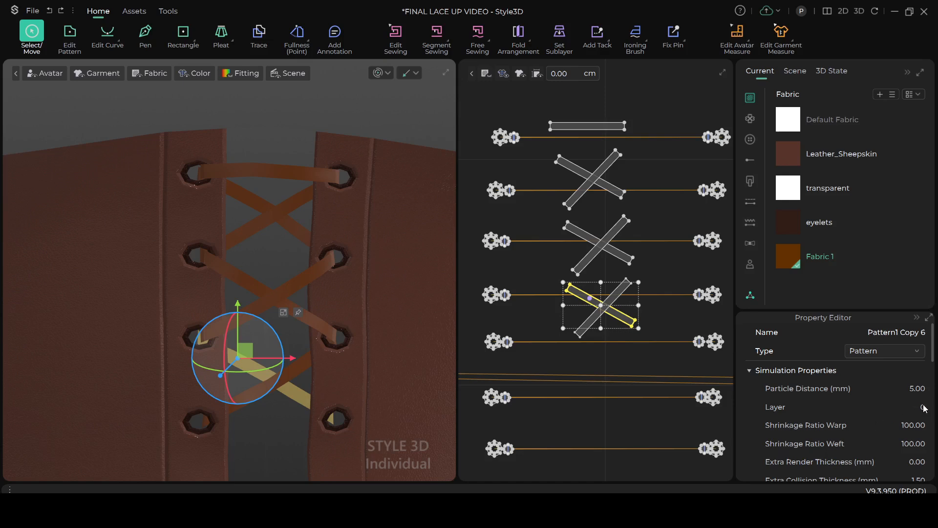
pyautogui.scroll(5, 303, 314)
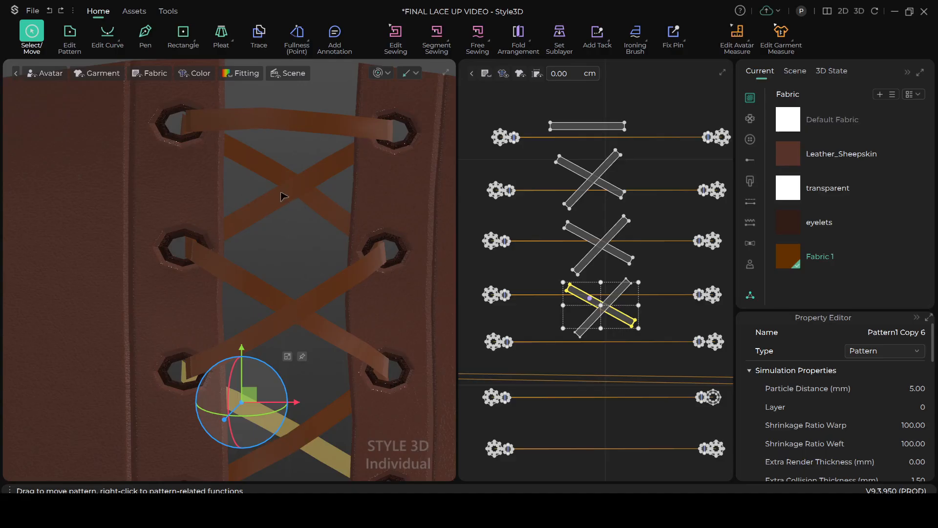
pyautogui.scroll(-4, 285, 244)
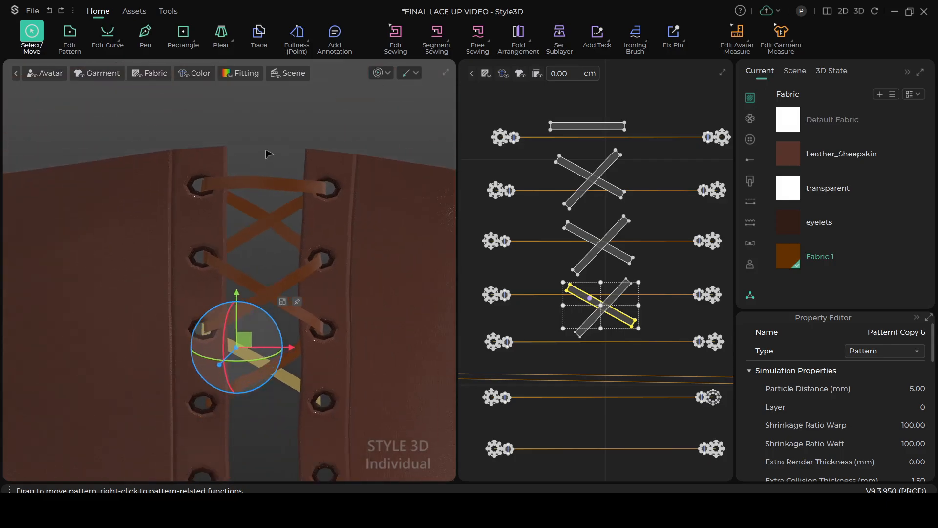
pyautogui.click(270, 127)
pyautogui.scroll(-5, 277, 319)
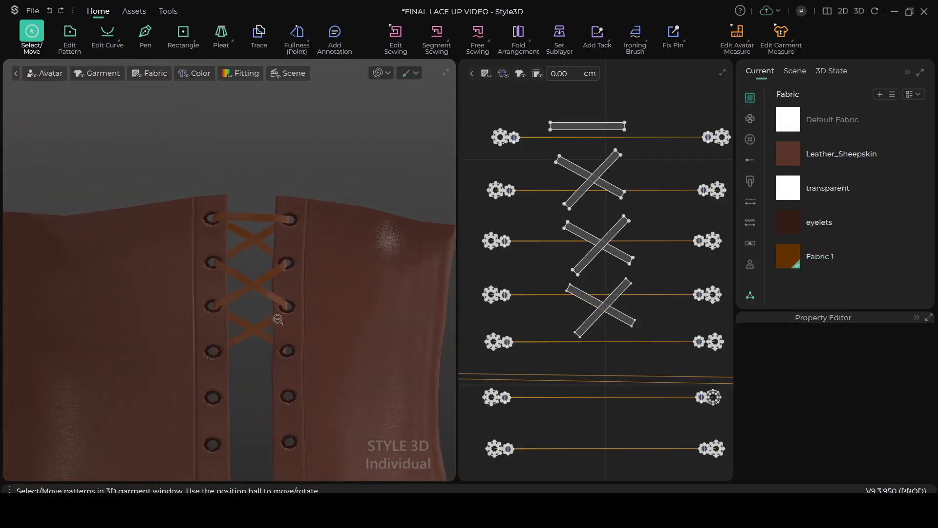
pyautogui.scroll(3, 283, 320)
pyautogui.moveTo(289, 318); pyautogui.dragTo(290, 275, button='middle')
pyautogui.scroll(1, 292, 267)
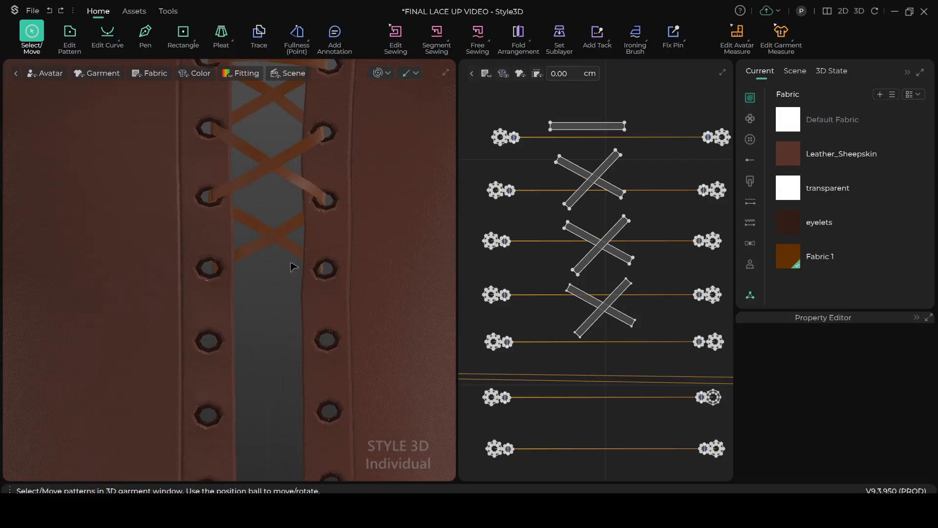
pyautogui.scroll(-3, 297, 271)
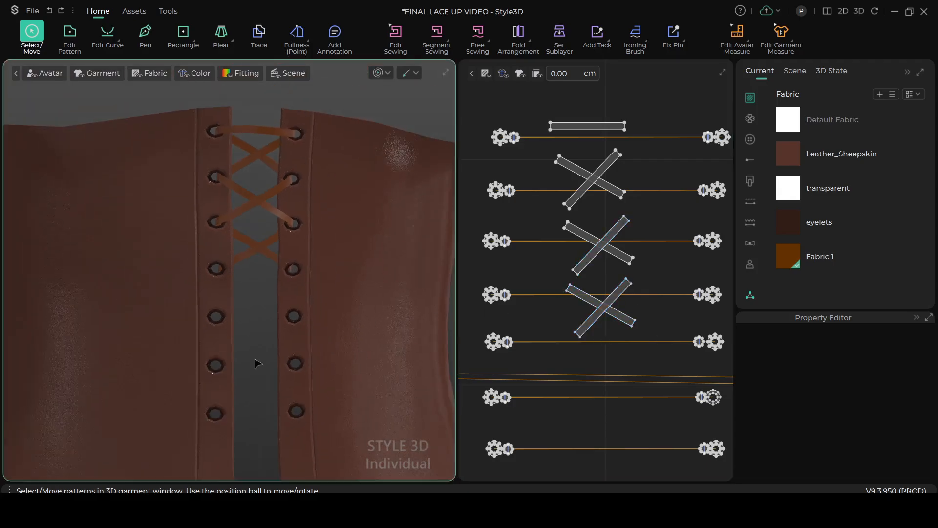
# Select both crossed strips of the lowest lace pair together and paste a copy of them directly below in the 2D pattern layout
pyautogui.scroll(3, 532, 297)
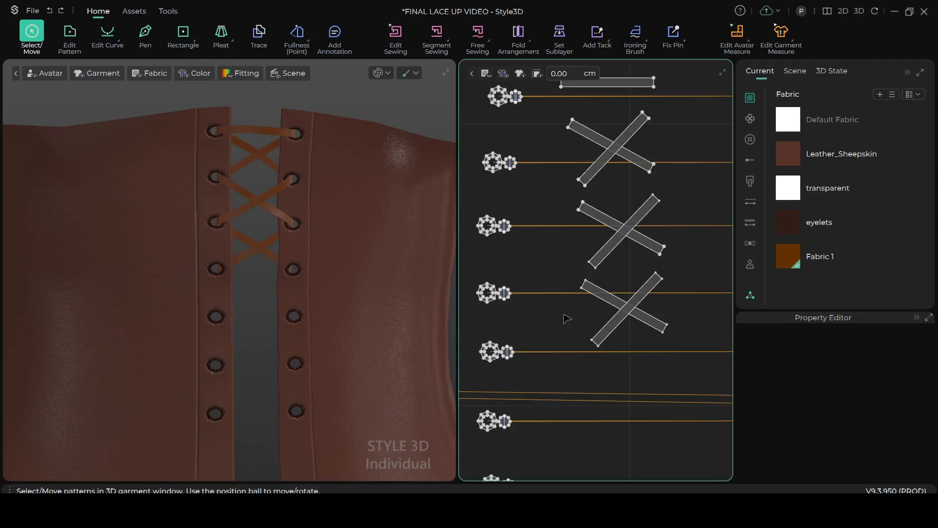
pyautogui.scroll(-4, 567, 318)
pyautogui.moveTo(573, 285); pyautogui.dragTo(652, 339)
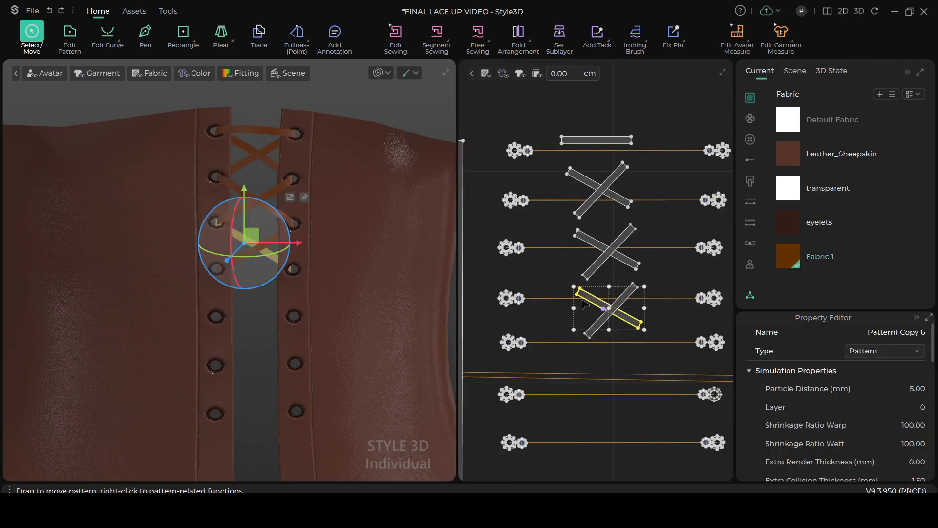
pyautogui.scroll(5, 566, 293)
pyautogui.click(514, 284)
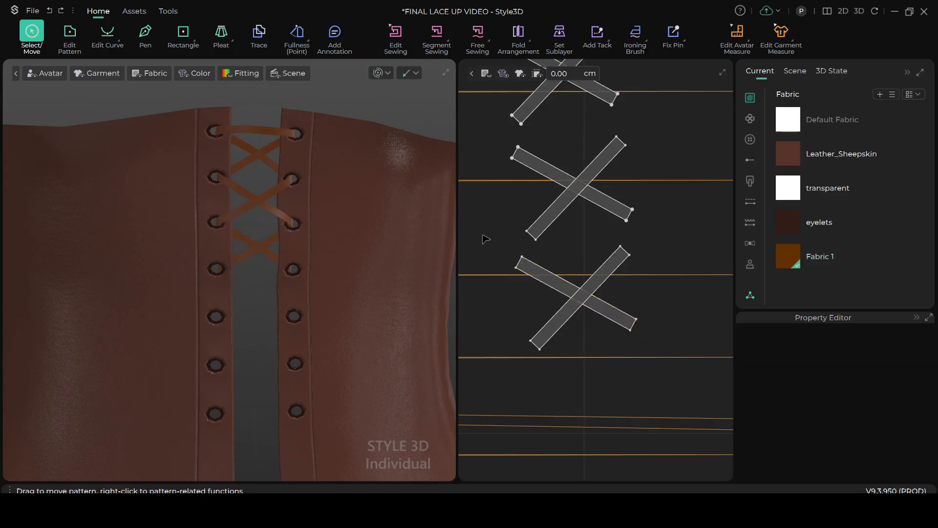
pyautogui.click(563, 320)
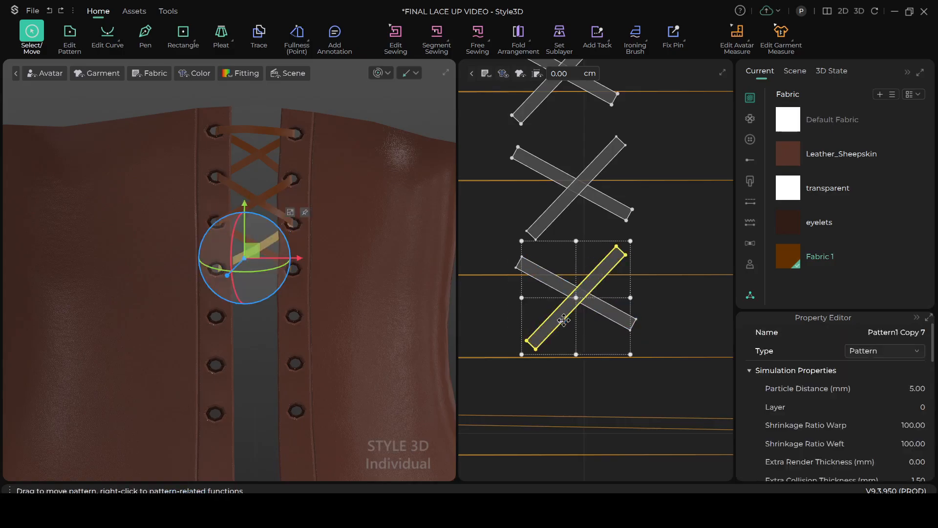
pyautogui.click(558, 283)
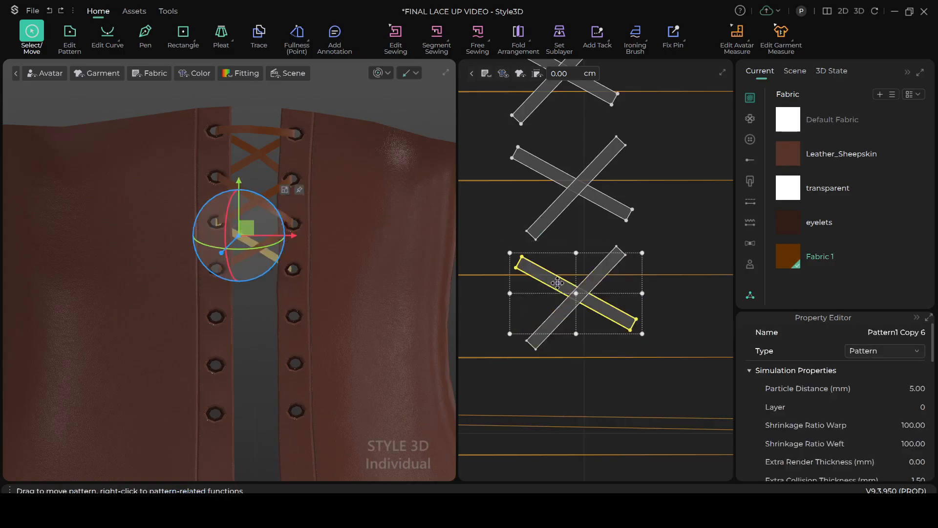
pyautogui.keyDown('shift'); pyautogui.click(561, 310); pyautogui.keyUp('shift')
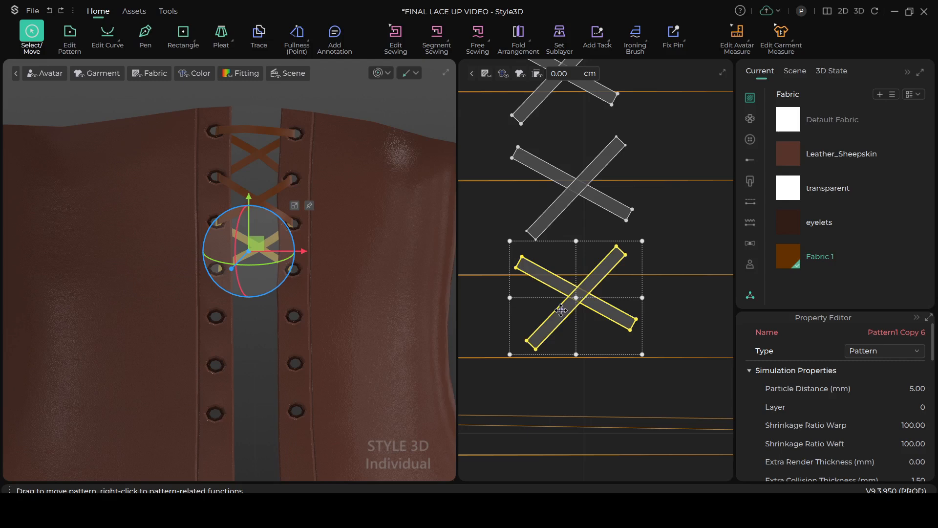
pyautogui.hotkey('ctrl', 'c')
pyautogui.hotkey('ctrl', 'v')
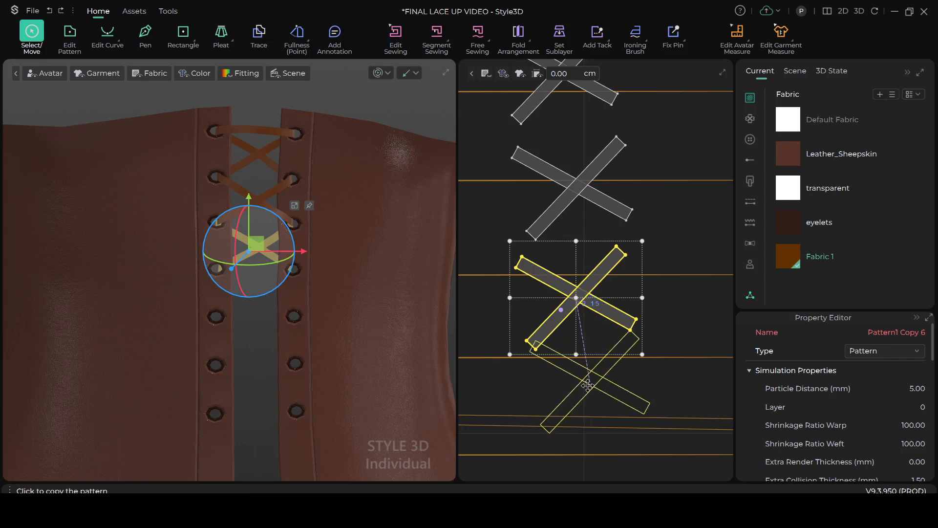
pyautogui.click(587, 385)
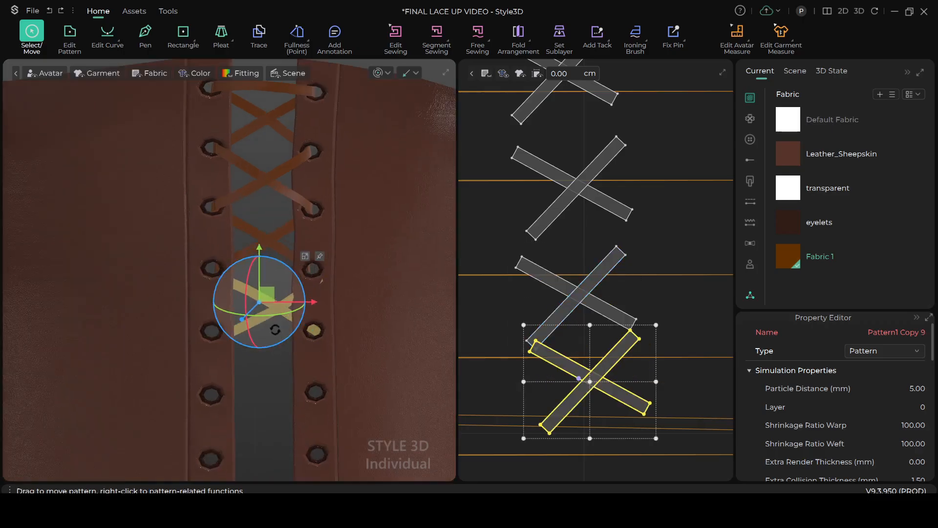
# Position the copied lace pair in 3D in front of the center opening, spanning the fourth and fifth eyelet rows
pyautogui.moveTo(277, 336); pyautogui.dragTo(169, 369, button='right')
pyautogui.moveTo(229, 363); pyautogui.dragTo(193, 362, button='right')
pyautogui.moveTo(263, 292); pyautogui.dragTo(212, 300)
pyautogui.moveTo(245, 342); pyautogui.dragTo(374, 325, button='right')
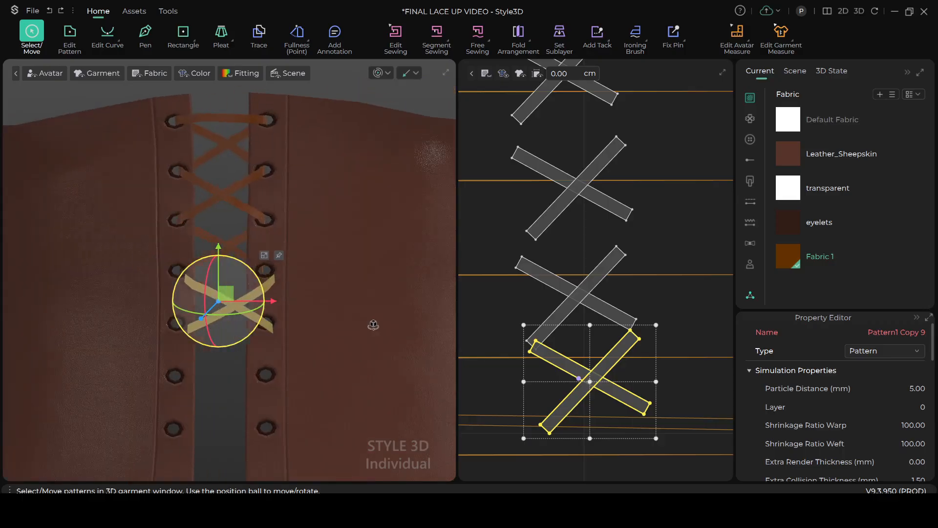
pyautogui.scroll(8, 269, 259)
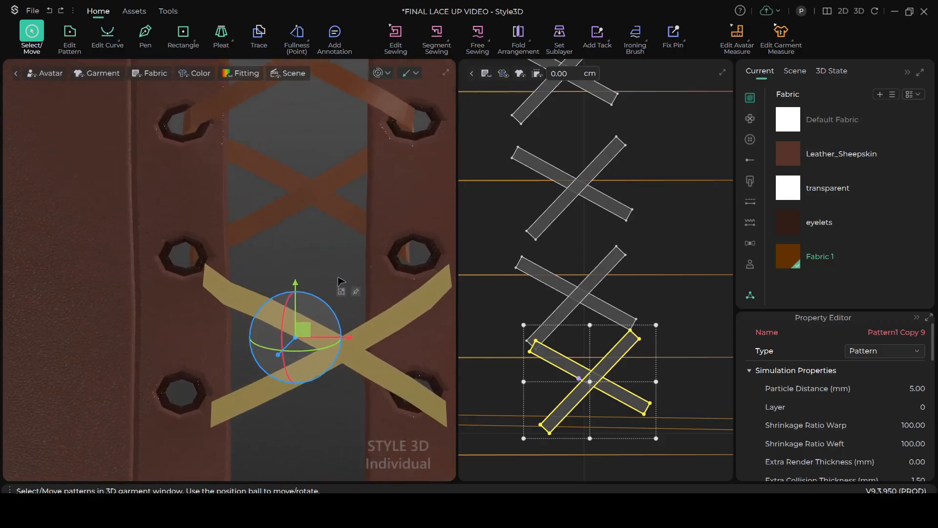
pyautogui.moveTo(314, 339); pyautogui.dragTo(289, 325)
# Segment-sew the fourth left eyelet's center line to the upper end of the new downward-sloping lace strip in matching directions
pyautogui.click(437, 33)
pyautogui.scroll(3, 195, 272)
pyautogui.scroll(-2, 195, 272)
pyautogui.moveTo(190, 316); pyautogui.dragTo(222, 334, button='right')
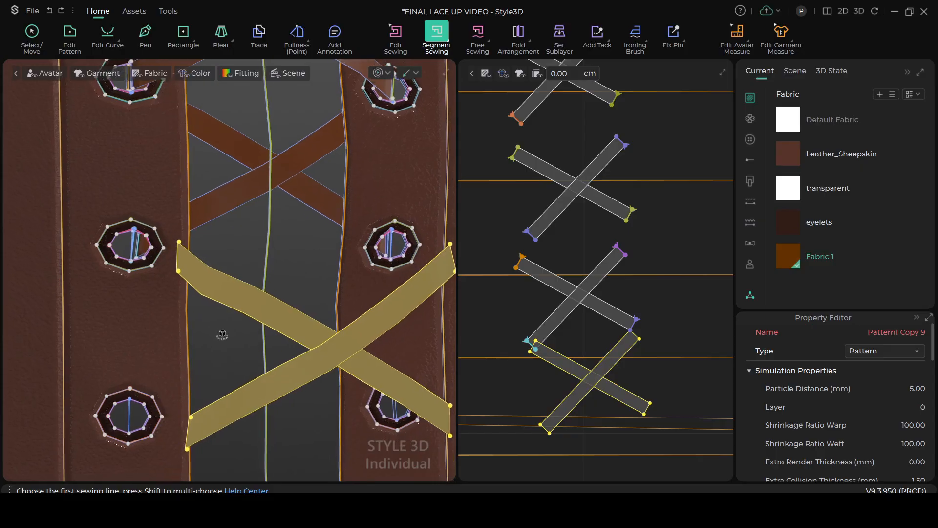
pyautogui.click(131, 243)
pyautogui.click(176, 255)
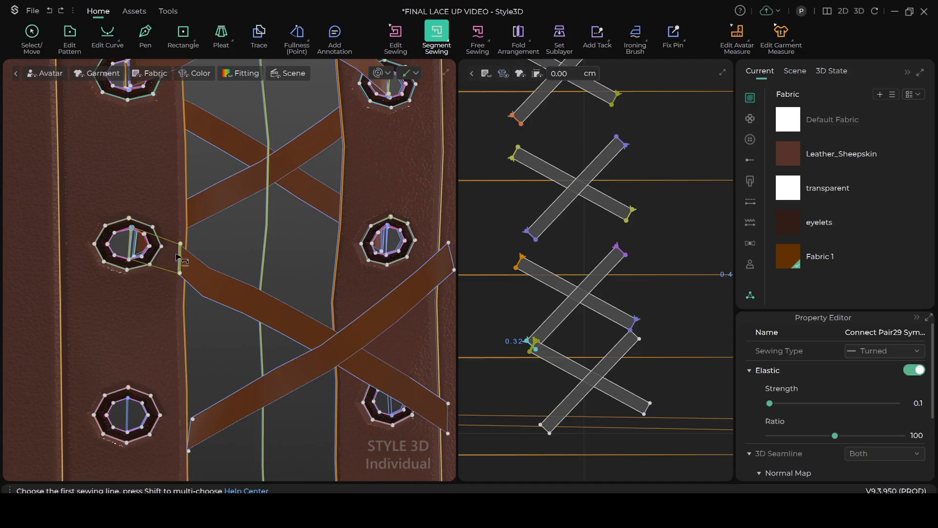
# Segment-sew the fourth right eyelet's center line to the upper end of the new upward-sloping lace strip, keeping the sewing lines uncrossed
pyautogui.scroll(-4, 187, 269)
pyautogui.scroll(-1, 224, 313)
pyautogui.moveTo(248, 330); pyautogui.dragTo(178, 332, button='right')
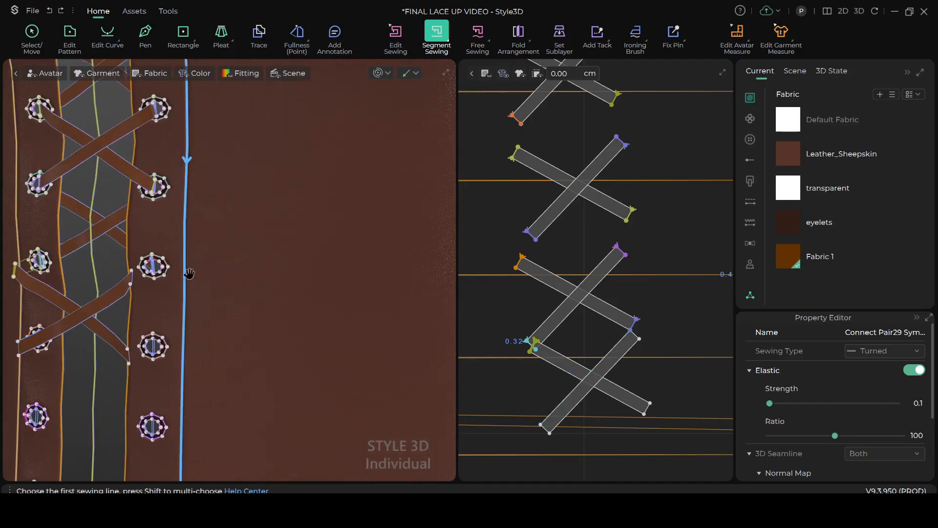
pyautogui.moveTo(184, 268); pyautogui.dragTo(287, 291, button='middle')
pyautogui.scroll(8, 290, 312)
pyautogui.scroll(3, 290, 312)
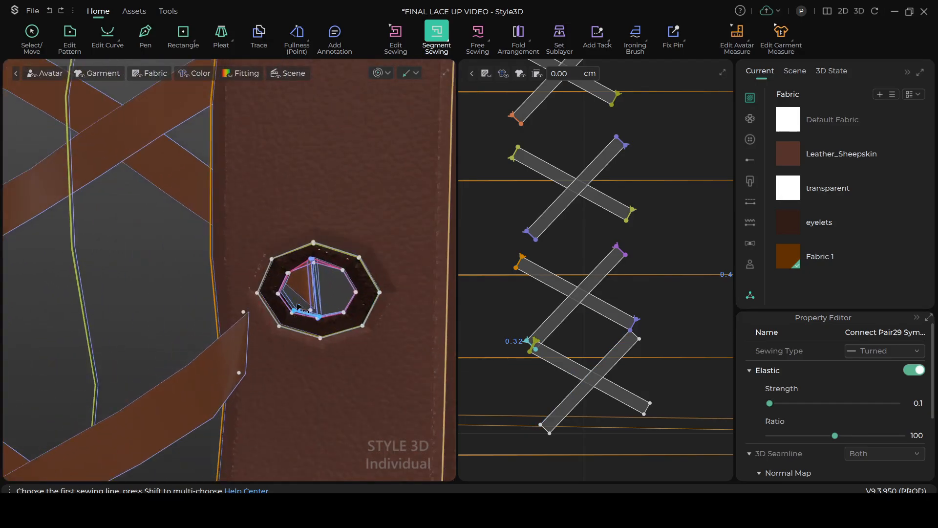
pyautogui.click(322, 276)
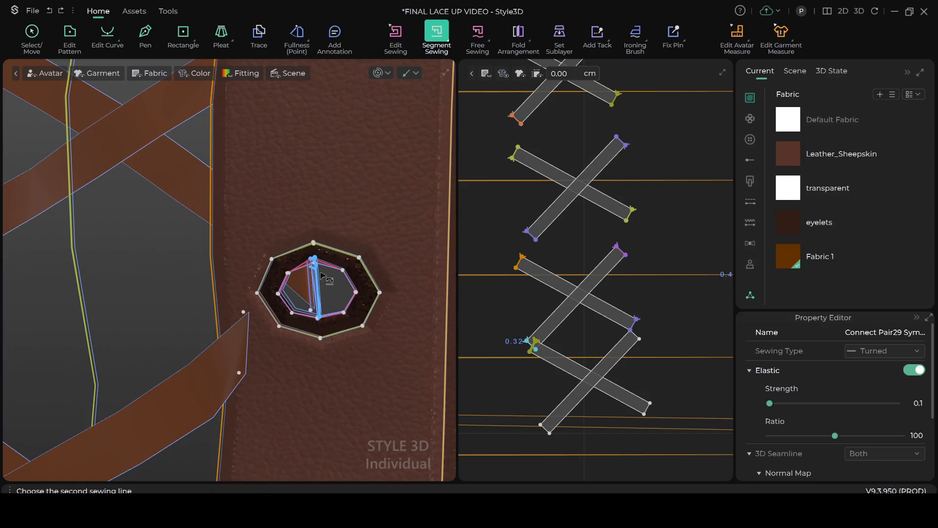
pyautogui.click(251, 326)
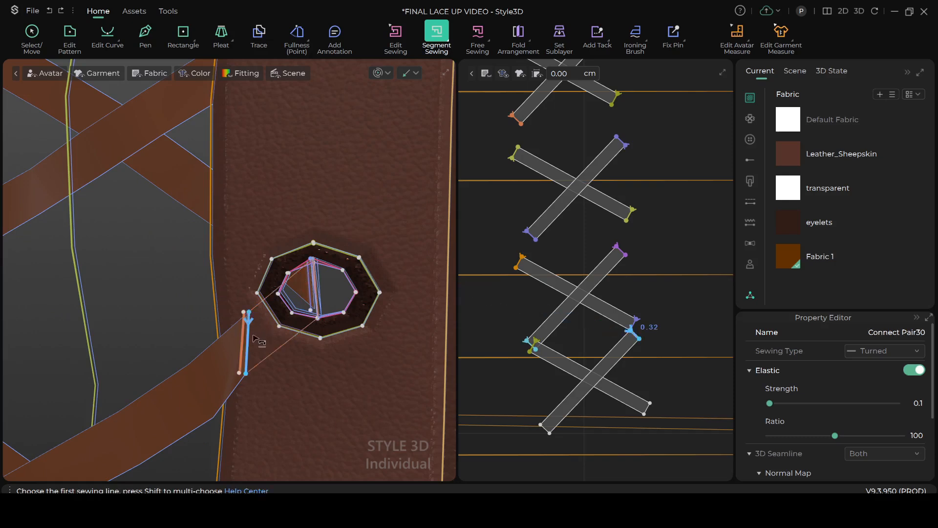
pyautogui.scroll(-6, 249, 386)
pyautogui.scroll(3, 267, 279)
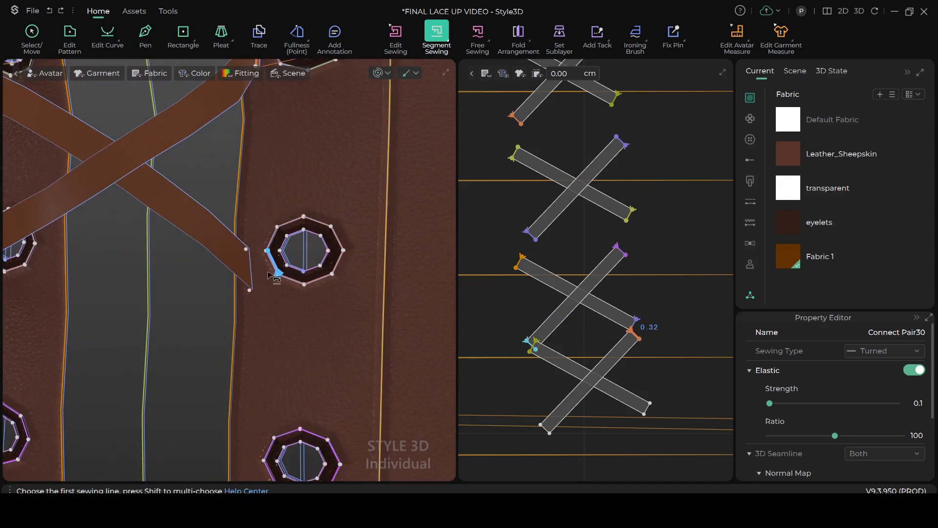
pyautogui.click(308, 242)
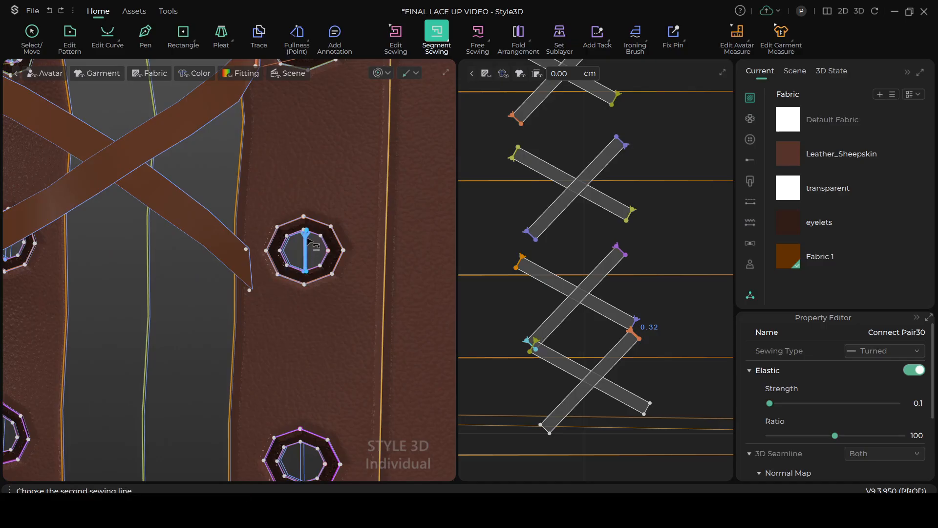
pyautogui.click(252, 264)
pyautogui.scroll(-5, 249, 276)
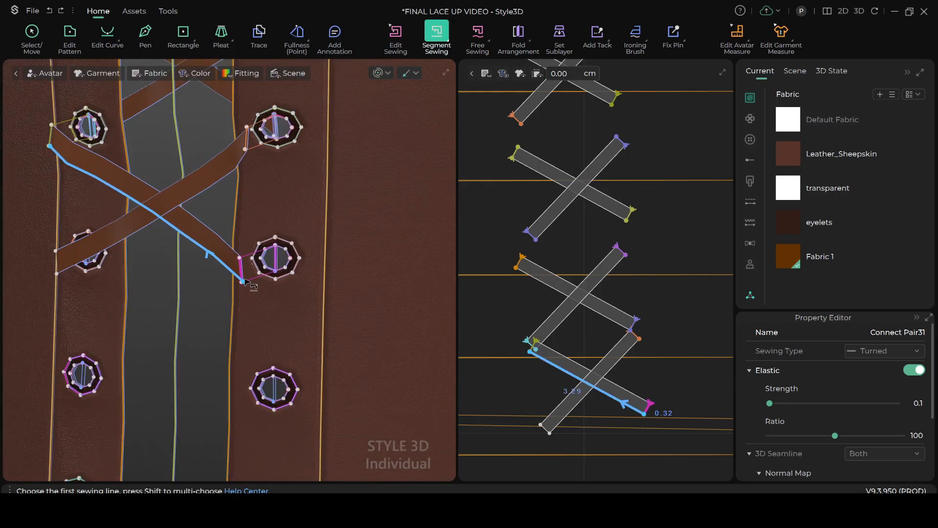
pyautogui.hotkey('ctrl', 'z')
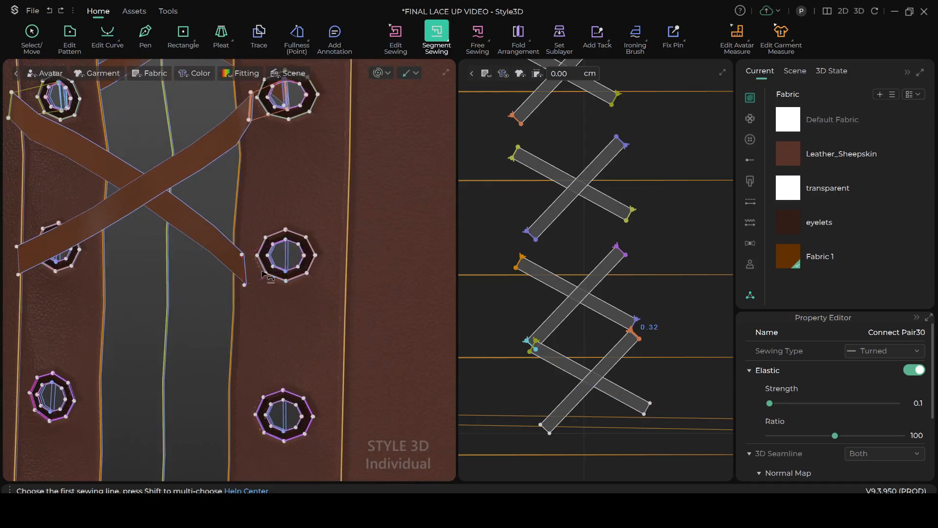
# Segment-sew the fifth right eyelet's center line to the lower end of the downward-sloping lace strip in matching directions
pyautogui.scroll(1, 281, 250)
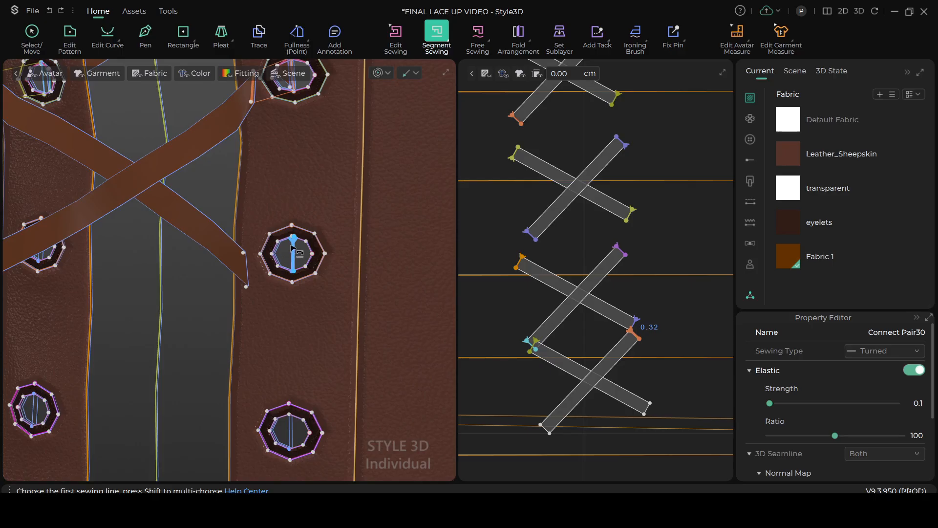
pyautogui.scroll(1, 293, 244)
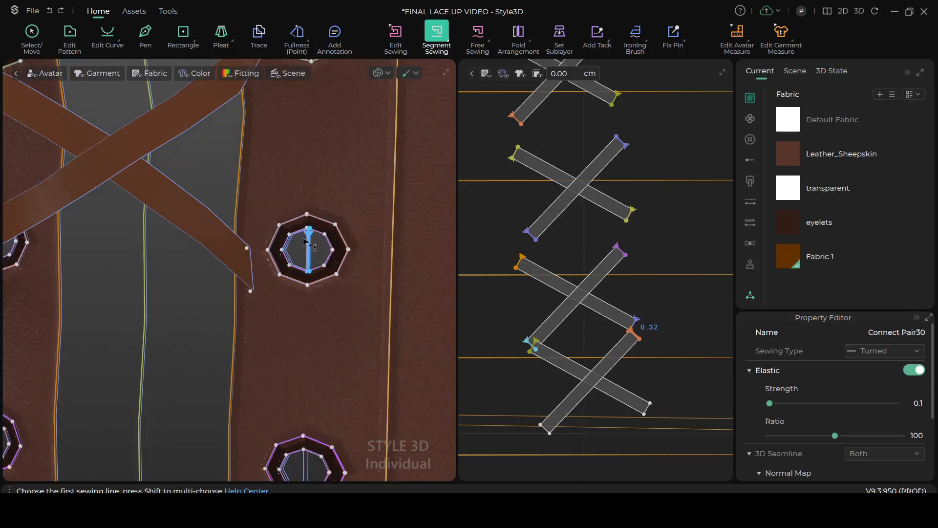
pyautogui.scroll(-3, 308, 241)
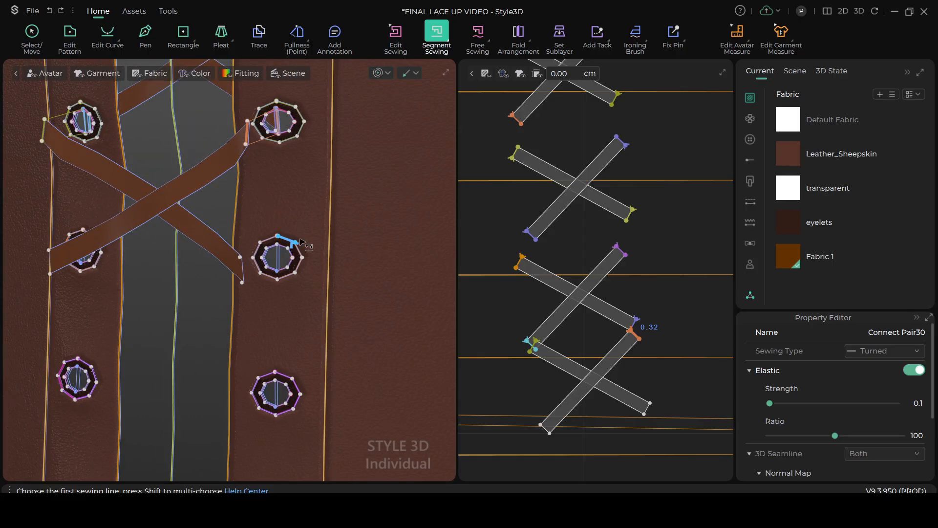
pyautogui.scroll(2, 296, 247)
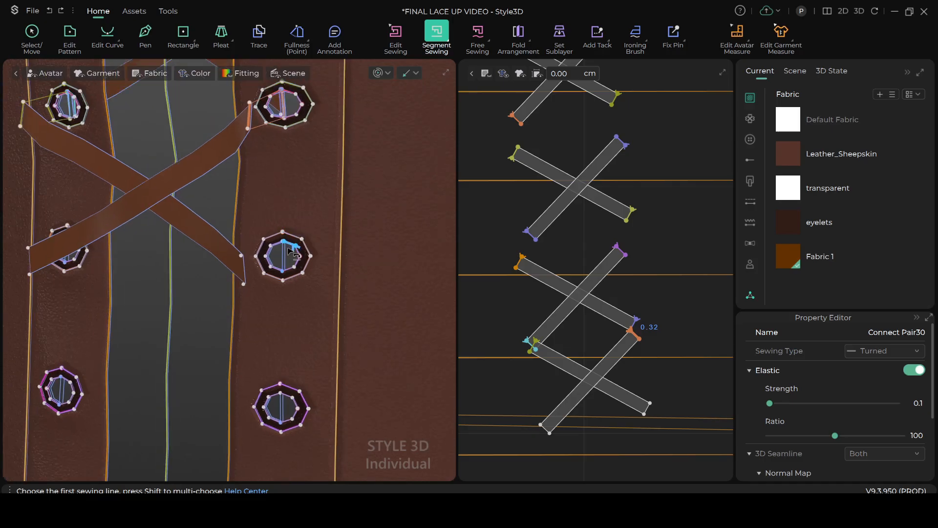
pyautogui.click(288, 252)
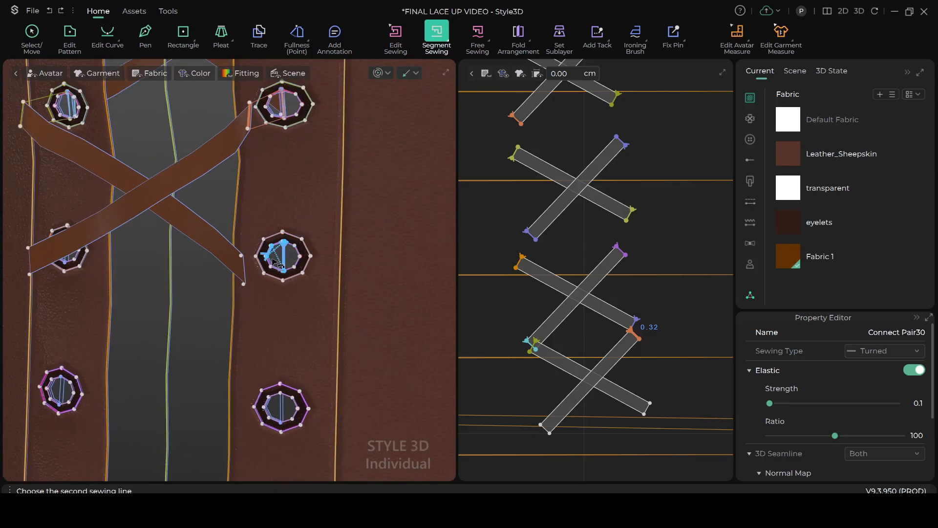
pyautogui.click(246, 272)
pyautogui.scroll(-1, 196, 298)
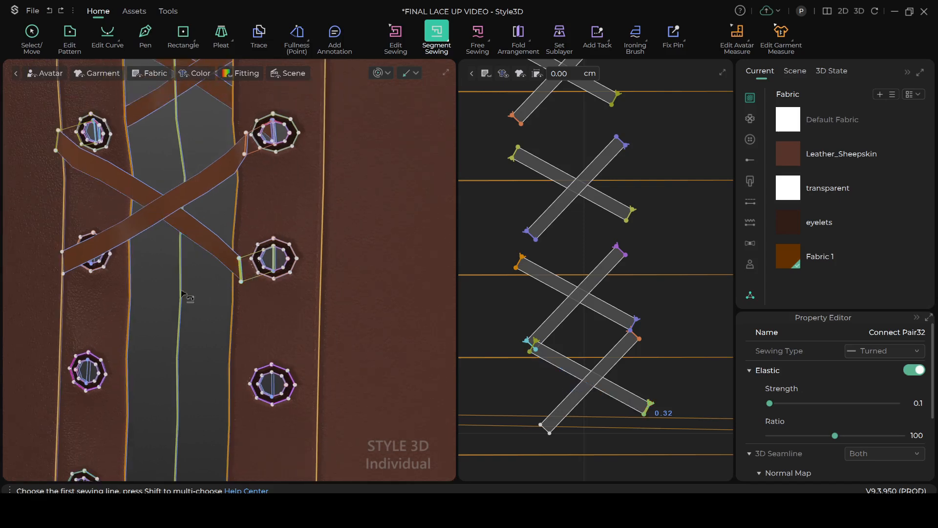
# Segment-sew the fifth left eyelet's center line to the lower end of the upward-sloping lace strip, keeping the sewing lines uncrossed
pyautogui.scroll(3, 255, 297)
pyautogui.scroll(2, 255, 293)
pyautogui.scroll(-1, 257, 279)
pyautogui.moveTo(245, 268); pyautogui.dragTo(288, 288, button='right')
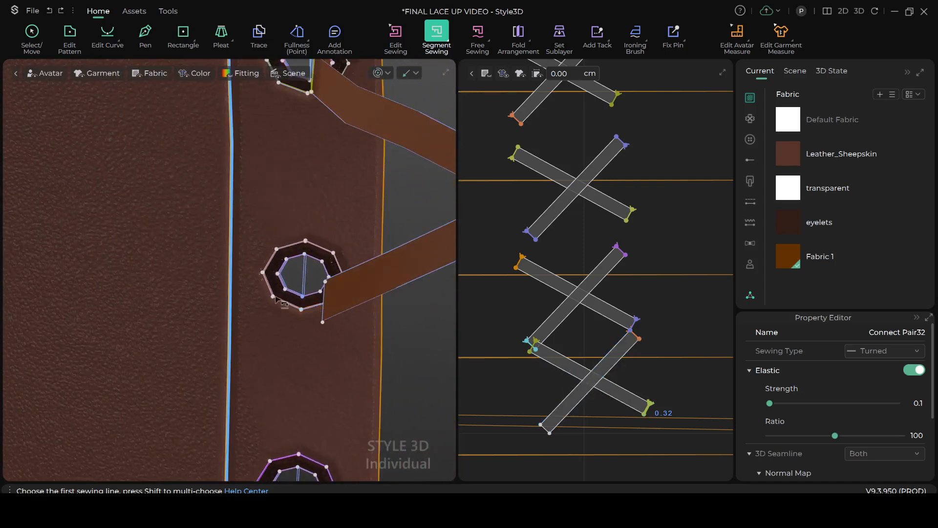
pyautogui.click(304, 264)
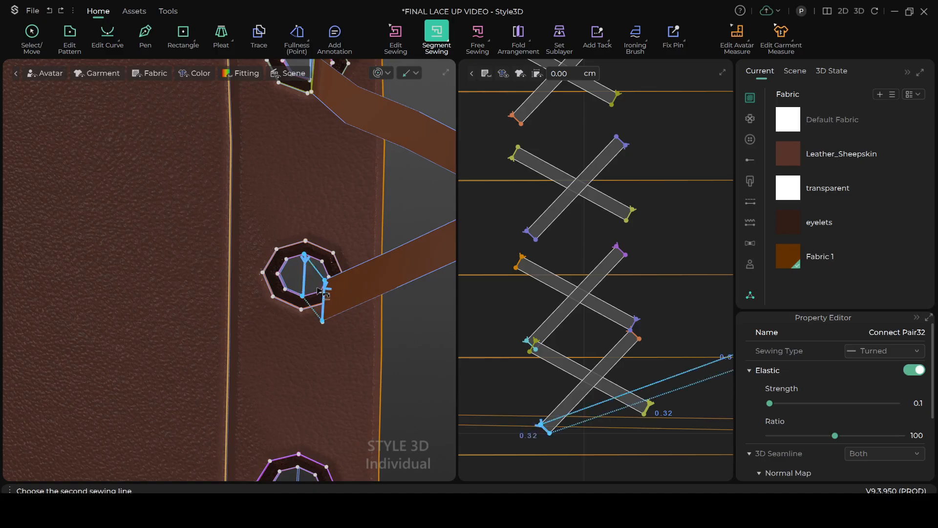
pyautogui.click(322, 292)
pyautogui.scroll(-5, 325, 303)
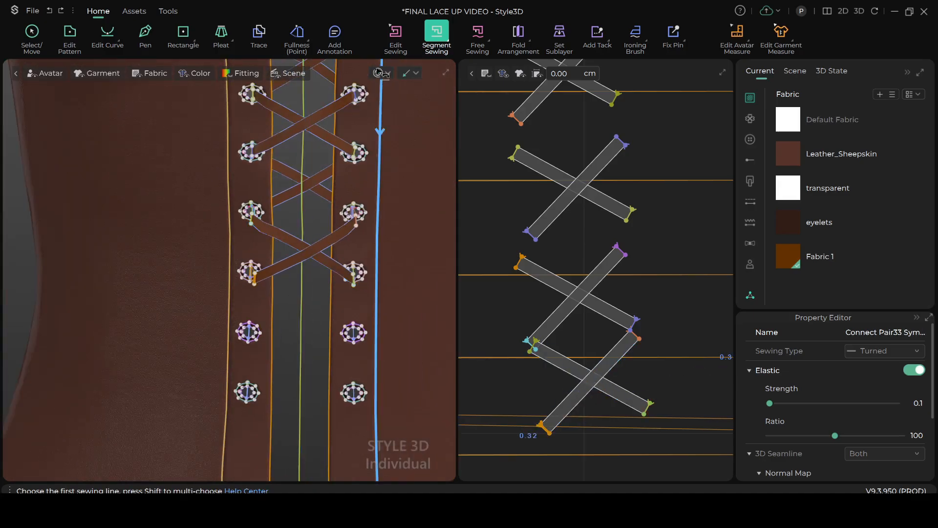
# Simulate the garment to settle the new lace pair into the fourth and fifth eyelet rows, and inspect the lacing in Select/Move mode
pyautogui.press('space')
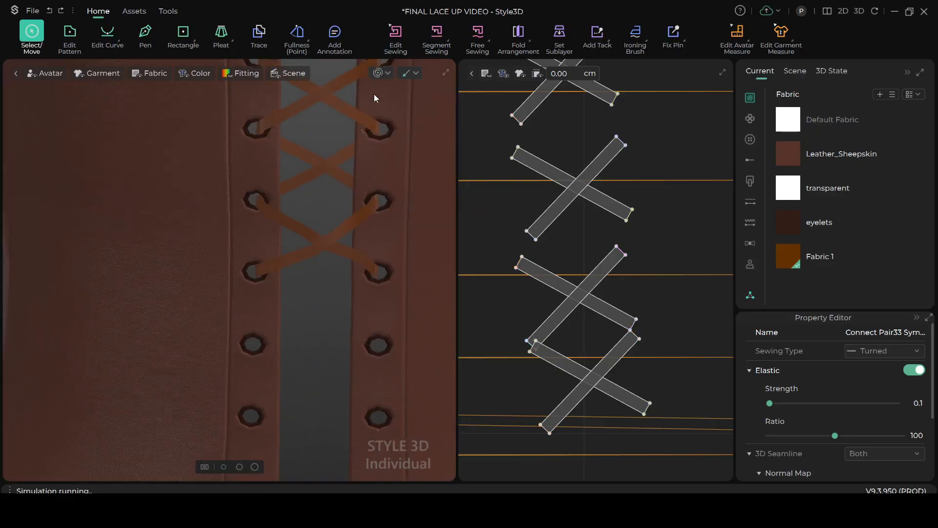
pyautogui.press('space')
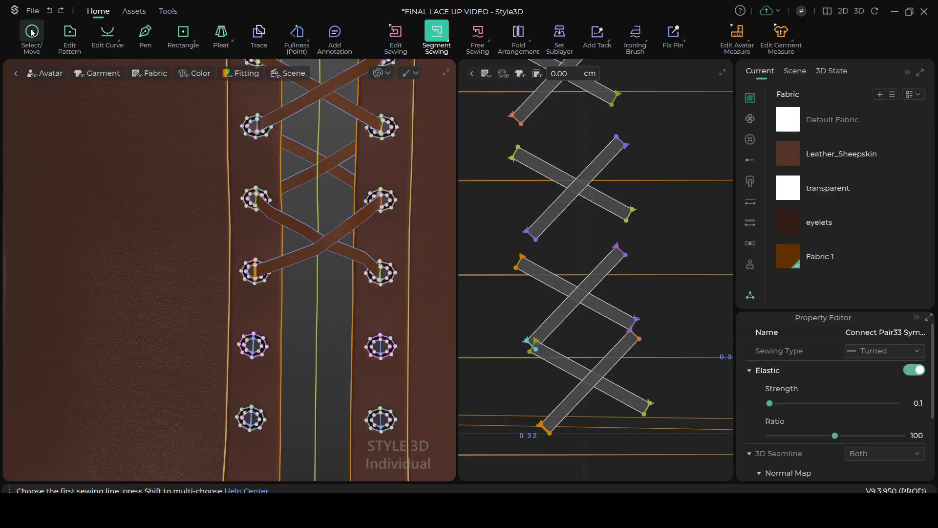
pyautogui.click(31, 33)
pyautogui.scroll(-5, 303, 264)
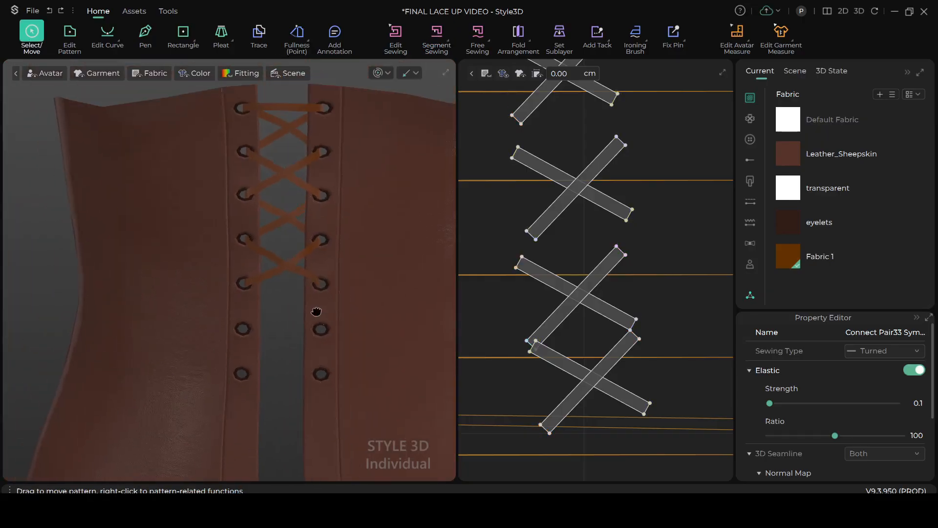
pyautogui.moveTo(325, 278); pyautogui.dragTo(317, 311, button='middle')
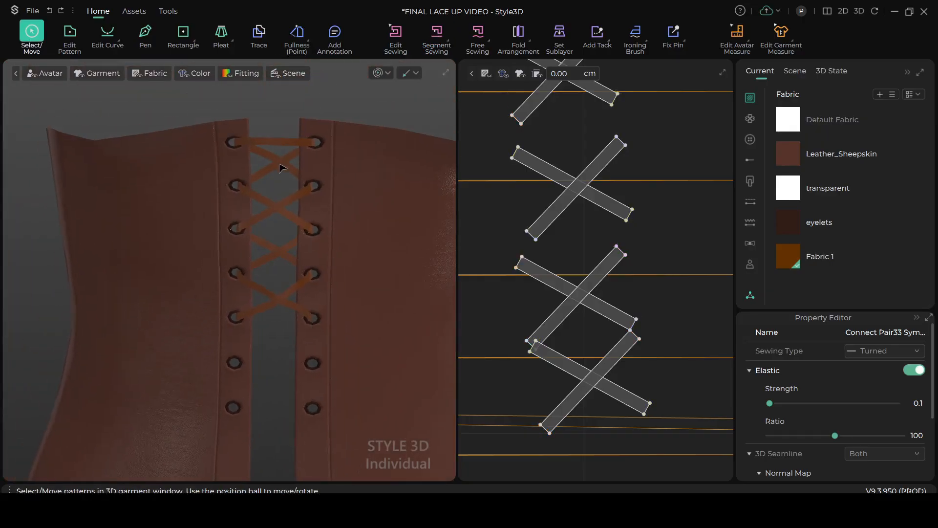
pyautogui.scroll(6, 284, 209)
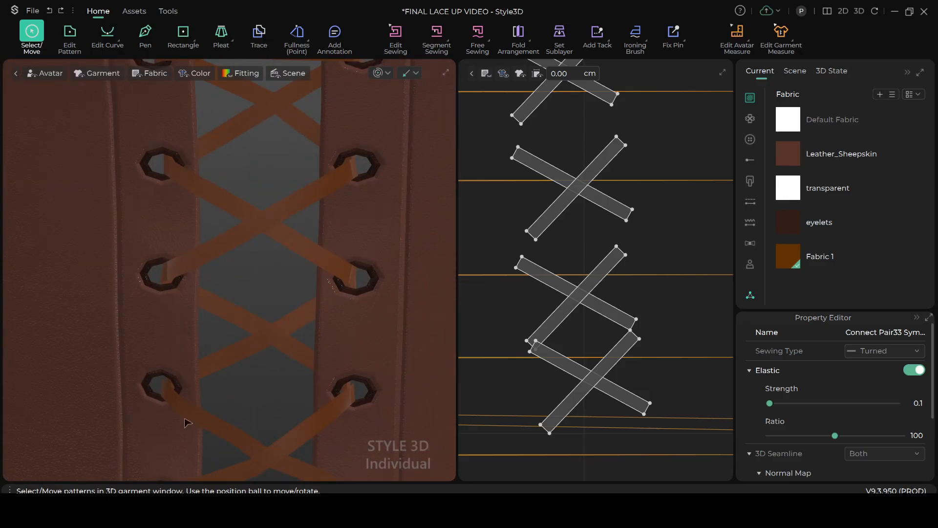
pyautogui.scroll(-3, 215, 400)
pyautogui.scroll(-5, 254, 342)
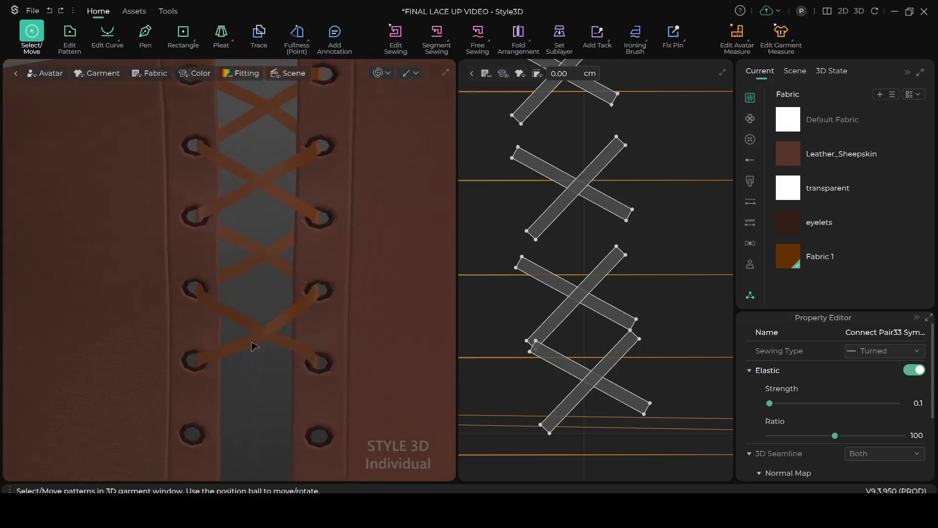
# Copy the horizontal lace strip above the crossed pairs and paste the duplicate below the lowest crossed pair in the 2D pattern layout
pyautogui.moveTo(239, 350); pyautogui.dragTo(245, 343, button='right')
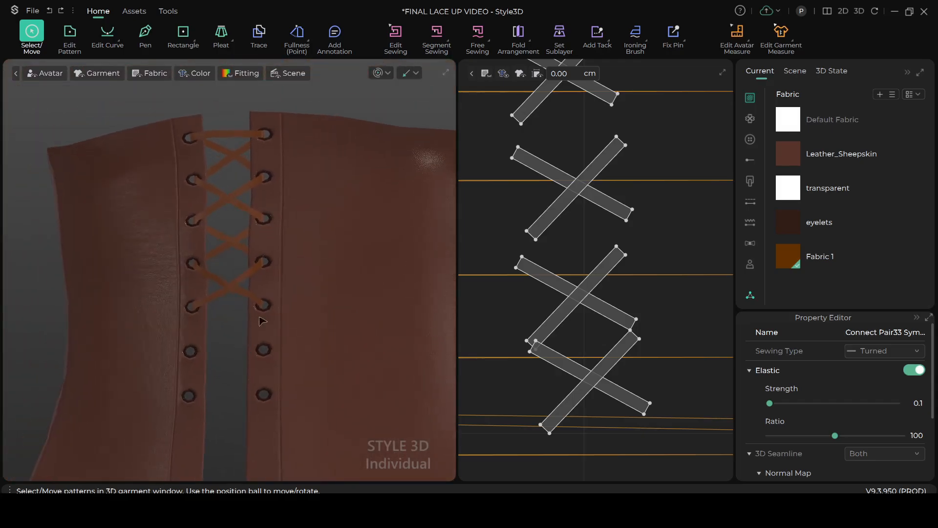
pyautogui.scroll(1, 281, 268)
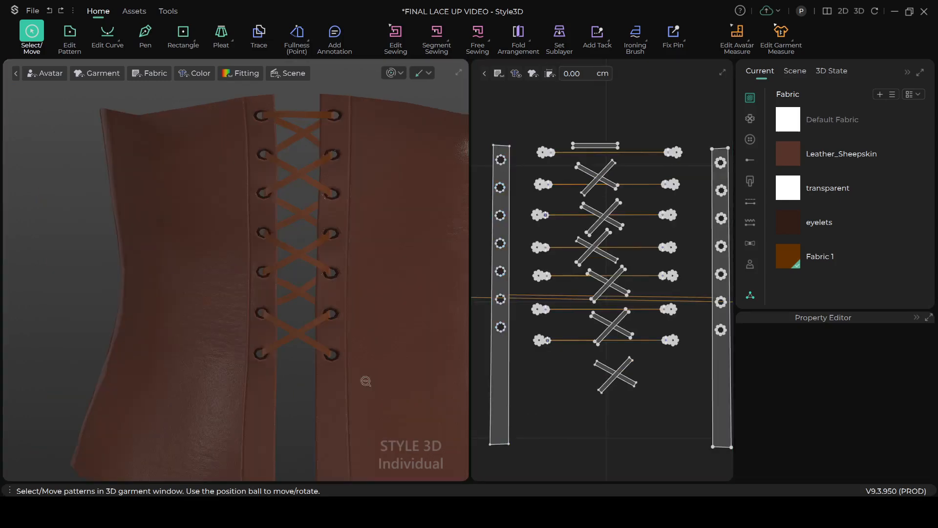
pyautogui.scroll(3, 365, 378)
pyautogui.scroll(-1, 357, 342)
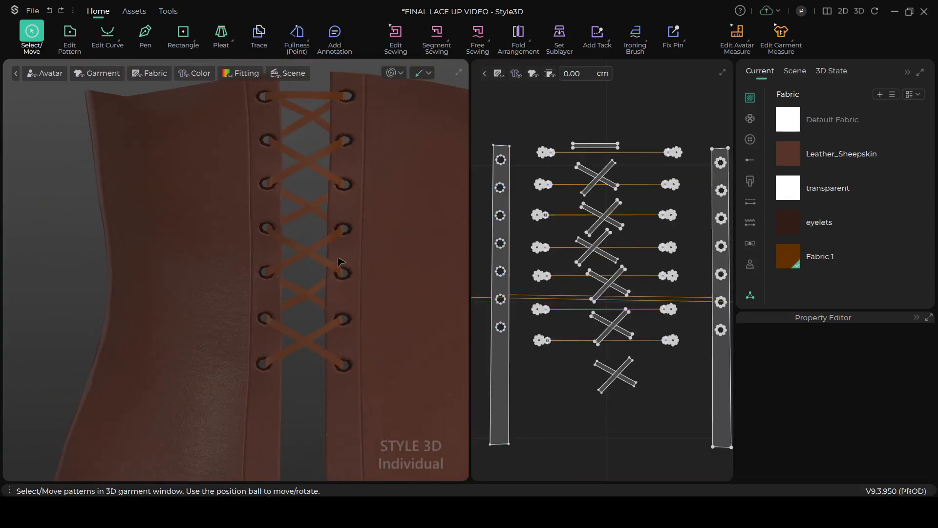
pyautogui.scroll(-1, 344, 260)
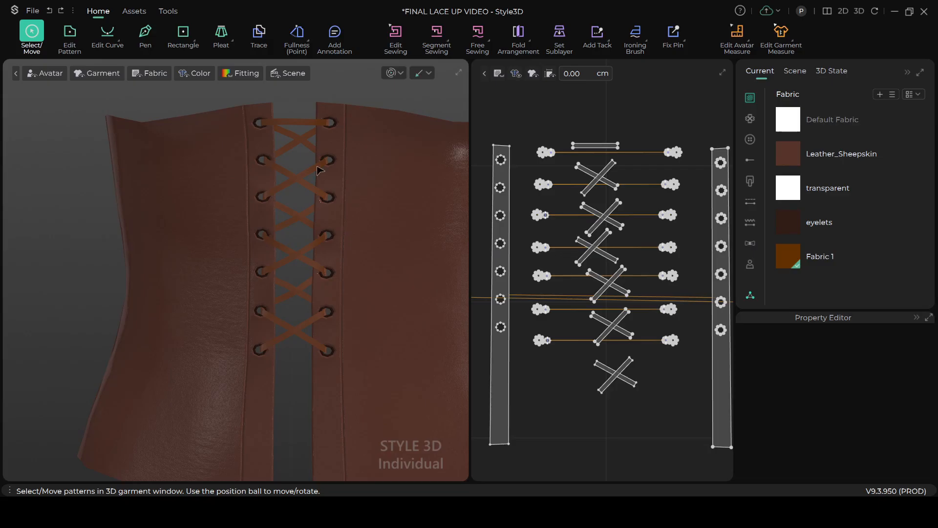
pyautogui.scroll(1, 319, 277)
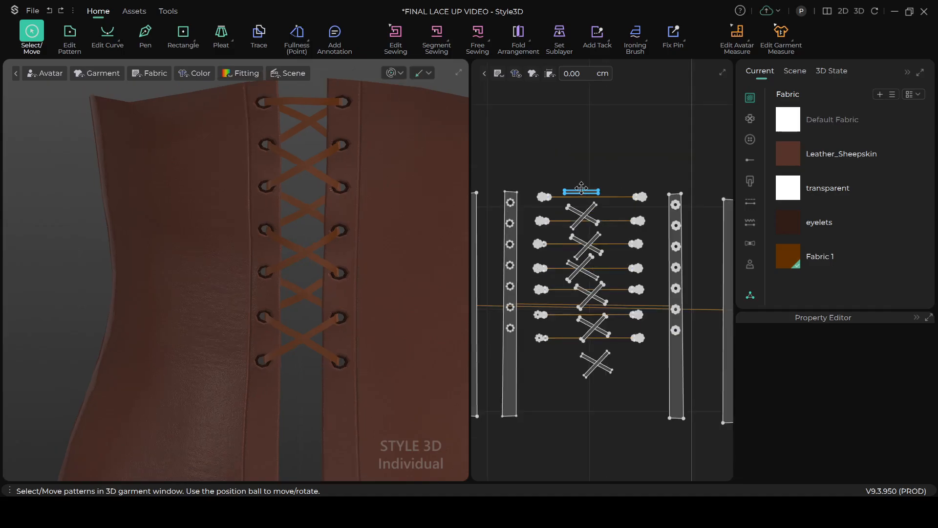
pyautogui.click(581, 190)
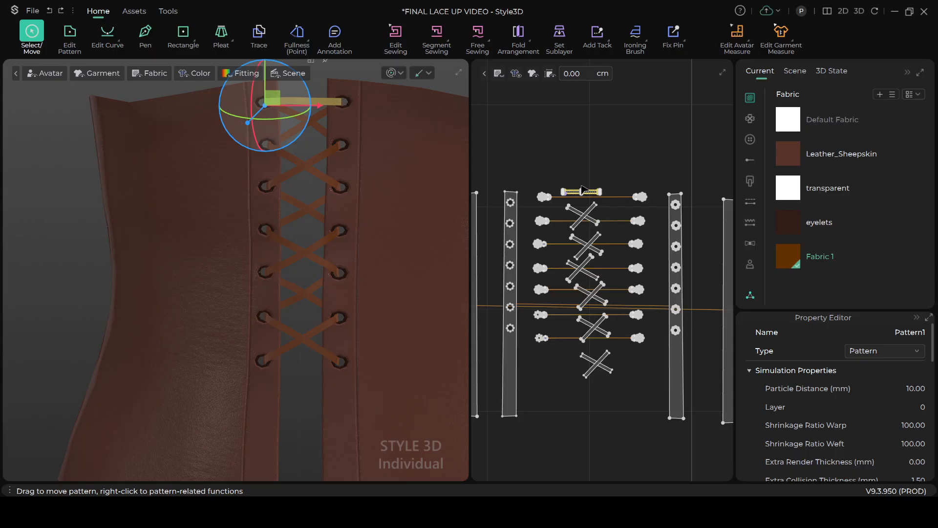
pyautogui.hotkey('ctrl', 'c')
pyautogui.hotkey('ctrl', 'v')
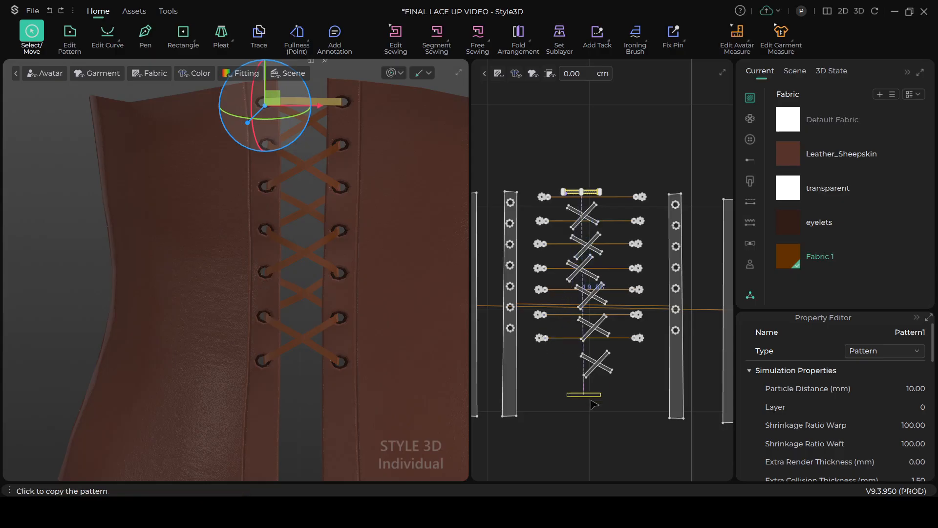
pyautogui.click(596, 402)
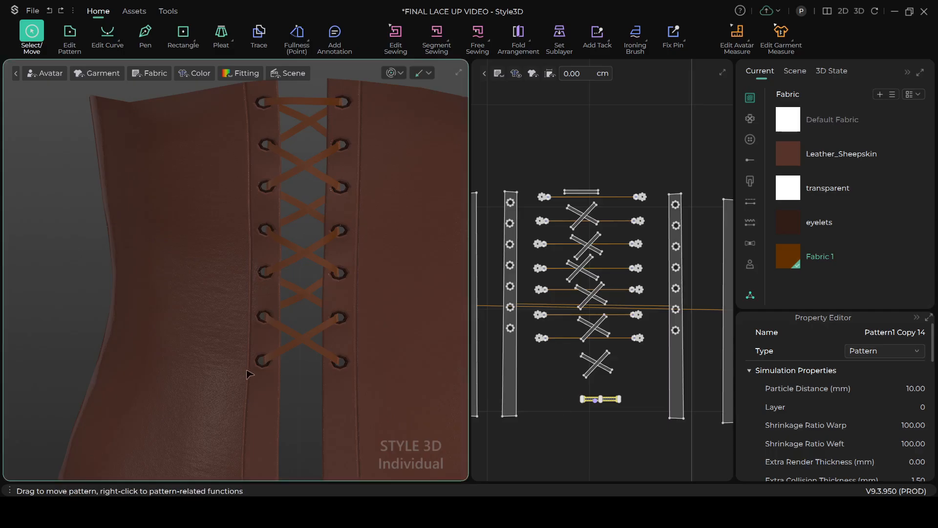
# Place the copied strip in 3D across the center front opening at the height of the lowest eyelet row
pyautogui.scroll(-5, 283, 344)
pyautogui.moveTo(294, 426); pyautogui.dragTo(271, 308)
pyautogui.scroll(3, 288, 125)
pyautogui.click(81, 142)
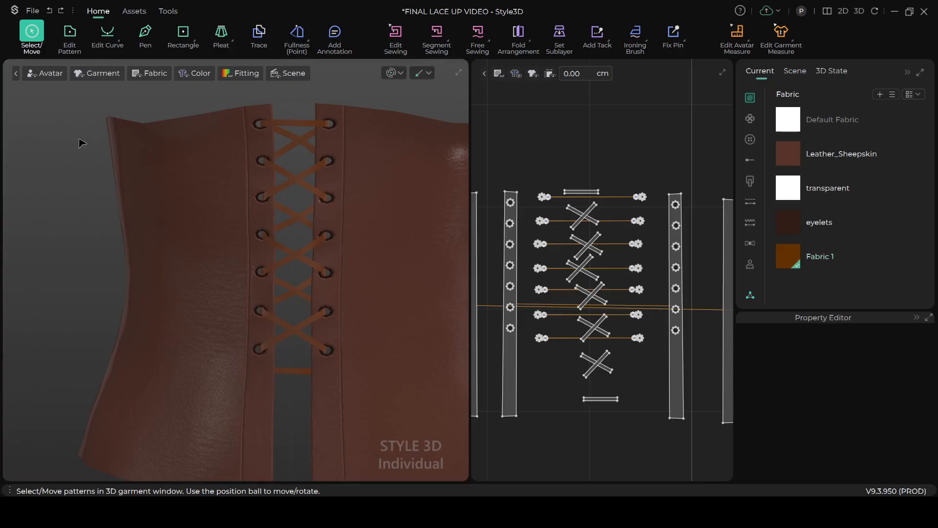
pyautogui.scroll(1, 236, 398)
pyautogui.click(311, 386)
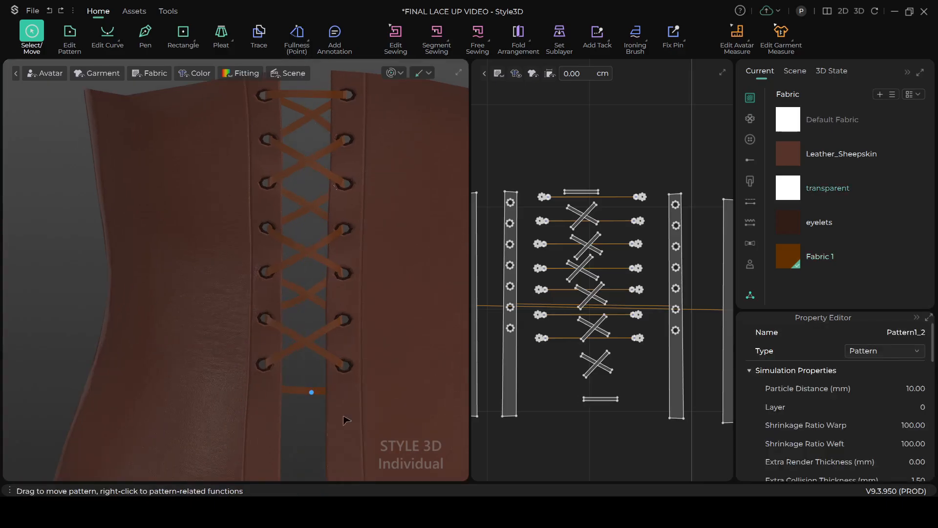
pyautogui.click(581, 399)
pyautogui.moveTo(283, 377); pyautogui.dragTo(284, 354)
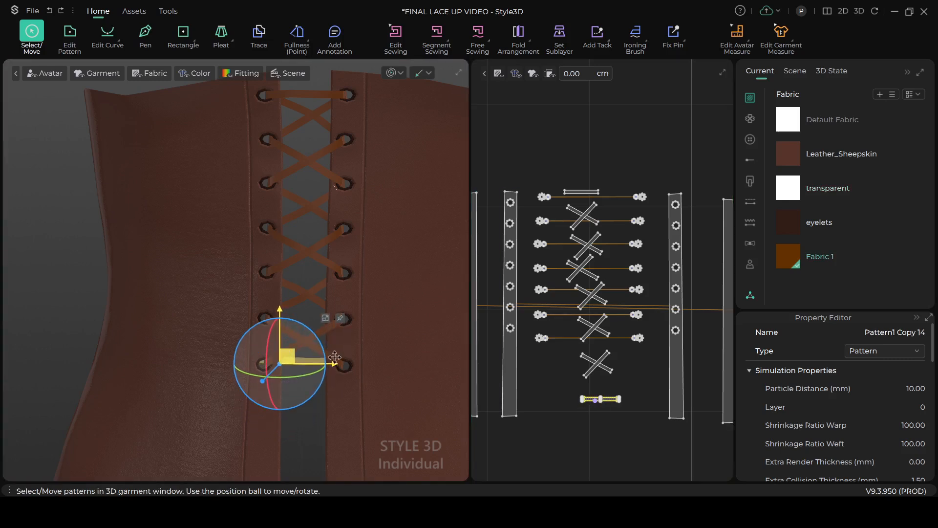
# From inside the corset, segment-sew the lowest left eyelet's center line to the nearer short end of the horizontal strip
pyautogui.scroll(-3, 375, 365)
pyautogui.moveTo(385, 368); pyautogui.dragTo(195, 377, button='right')
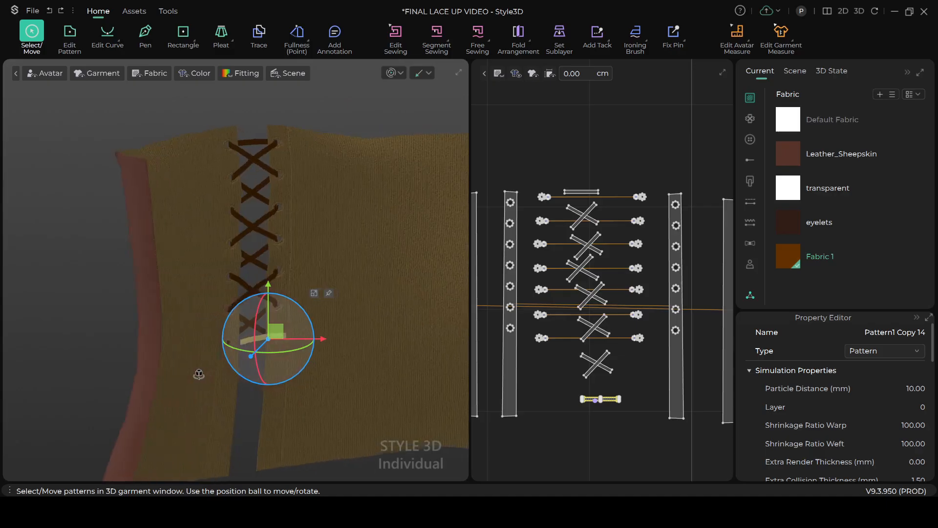
pyautogui.scroll(4, 273, 367)
pyautogui.scroll(1, 299, 240)
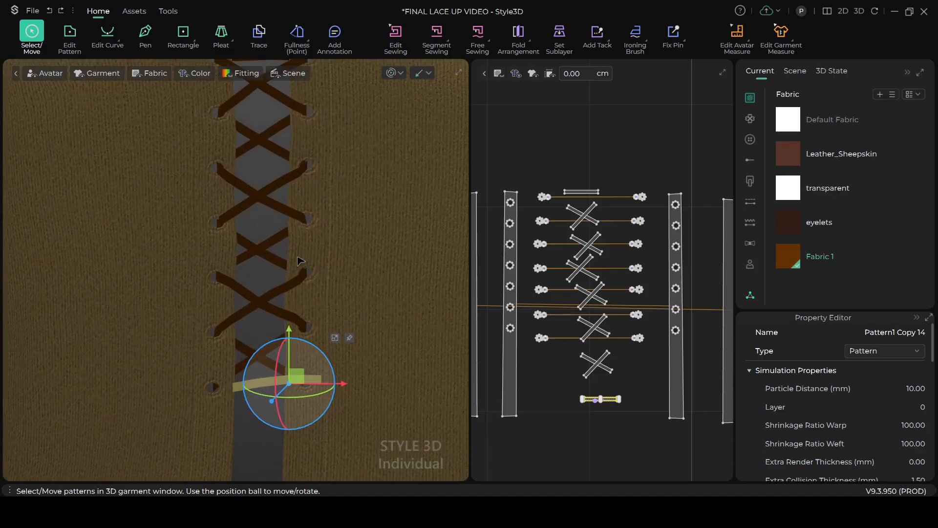
pyautogui.moveTo(303, 275); pyautogui.dragTo(322, 236, button='middle')
pyautogui.scroll(1, 272, 228)
pyautogui.scroll(4, 273, 229)
pyautogui.moveTo(270, 277); pyautogui.dragTo(253, 194, button='middle')
pyautogui.click(543, 133)
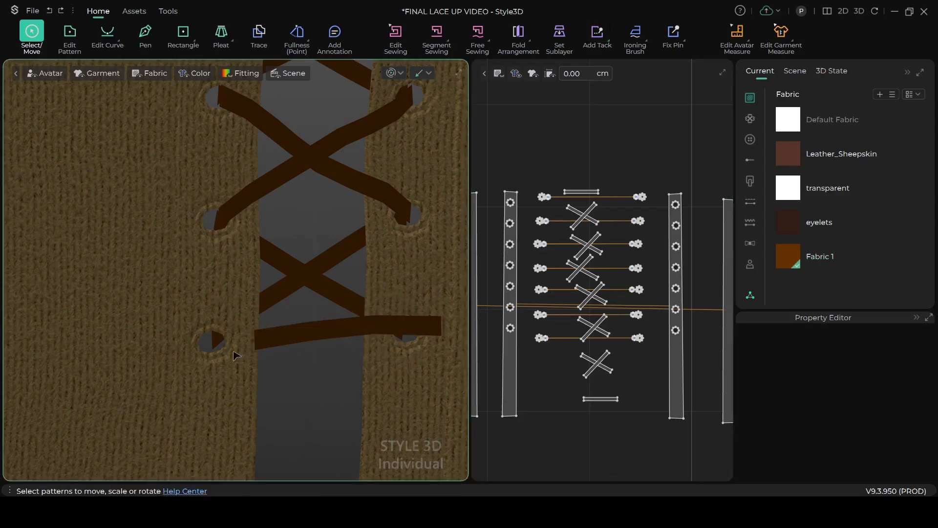
pyautogui.click(436, 35)
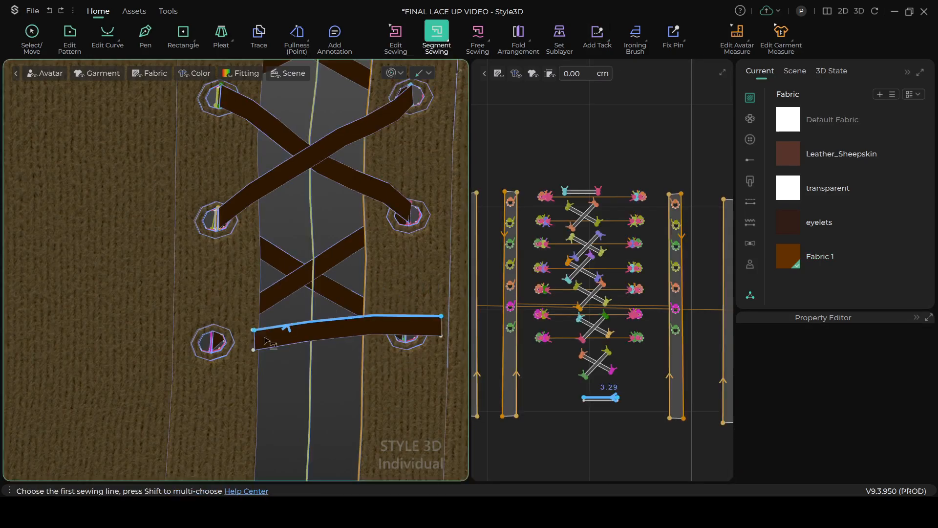
pyautogui.click(242, 341)
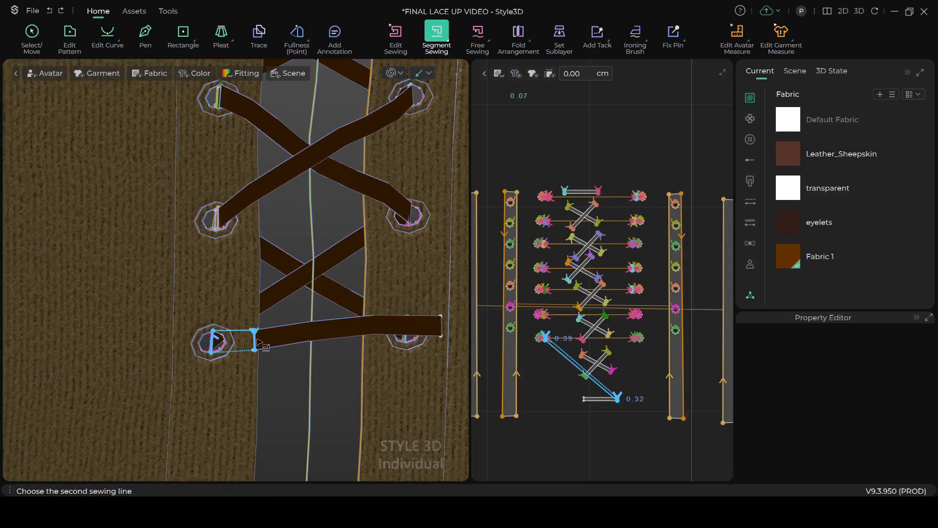
pyautogui.click(255, 340)
# Shift the horizontal strip sideways in 3D so its unsewn end lies just inside the opposite lowest eyelet
pyautogui.moveTo(369, 365); pyautogui.dragTo(379, 363, button='right')
pyautogui.moveTo(364, 371); pyautogui.dragTo(257, 357, button='middle')
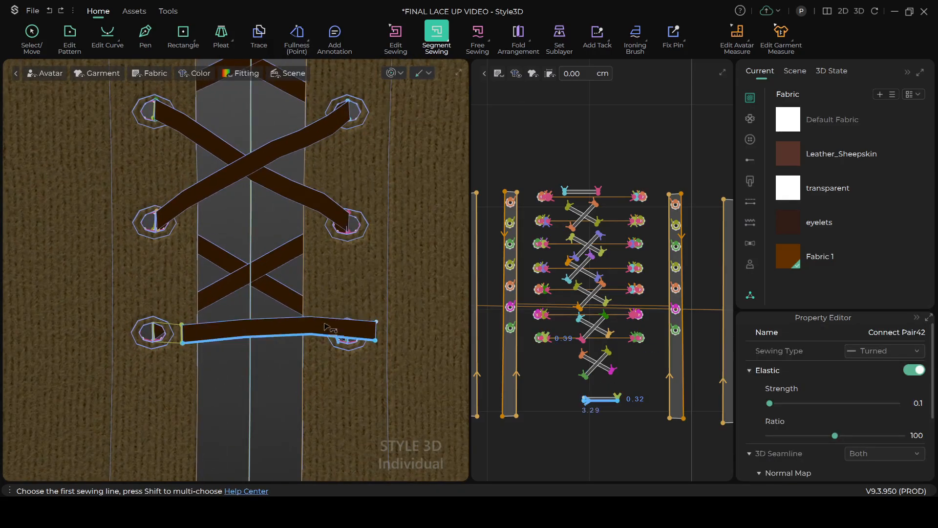
pyautogui.click(32, 36)
pyautogui.moveTo(353, 327); pyautogui.dragTo(310, 330)
# Segment-sew the opposite lowest eyelet's center line to the remaining short end of the horizontal strip, keeping the sewing lines uncrossed
pyautogui.click(436, 32)
pyautogui.scroll(3, 337, 394)
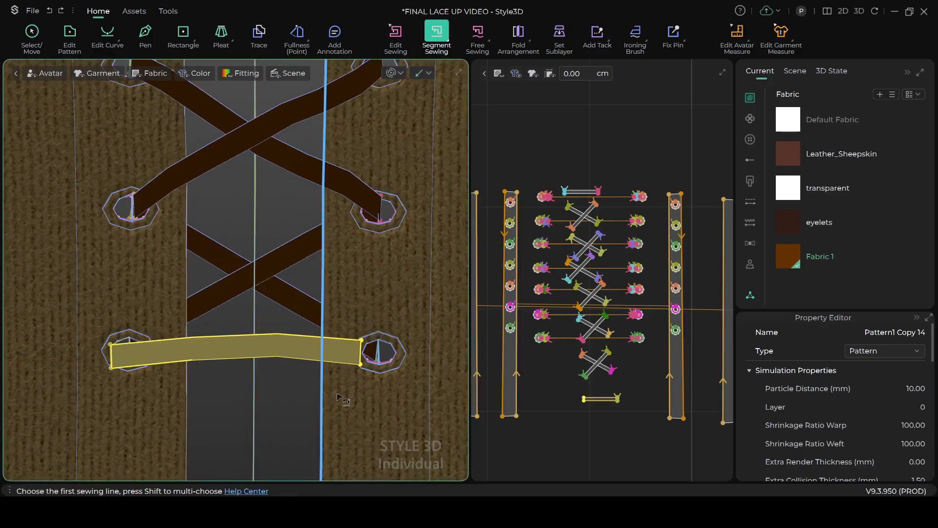
pyautogui.click(379, 349)
pyautogui.click(369, 354)
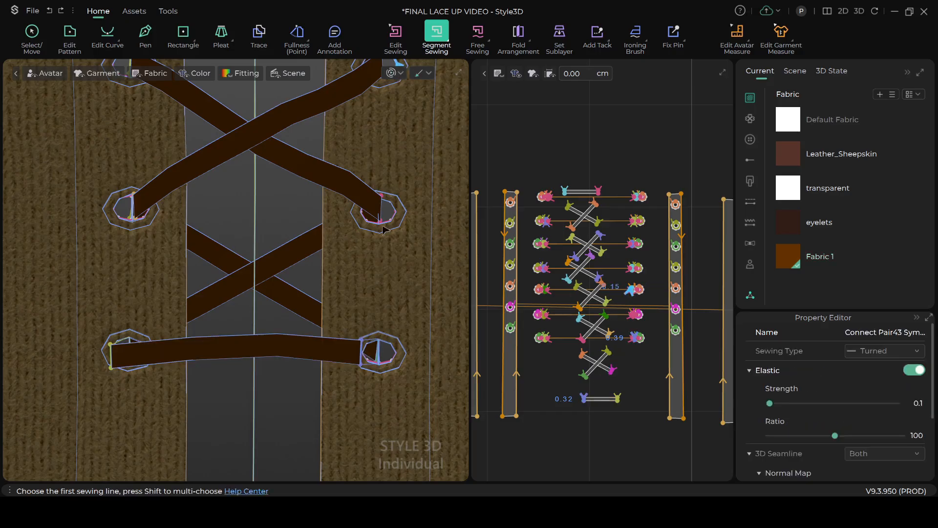
# Simulate the garment to settle the horizontal strip into the lowest eyelet row, and check the lacing from the front
pyautogui.press('space')
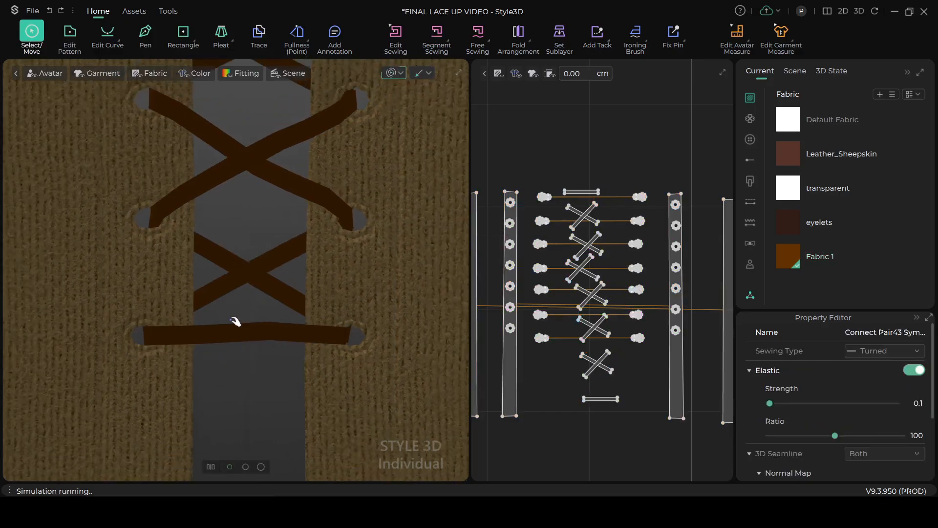
pyautogui.scroll(-2, 232, 318)
pyautogui.moveTo(155, 314); pyautogui.dragTo(274, 298, button='right')
pyautogui.click(395, 73)
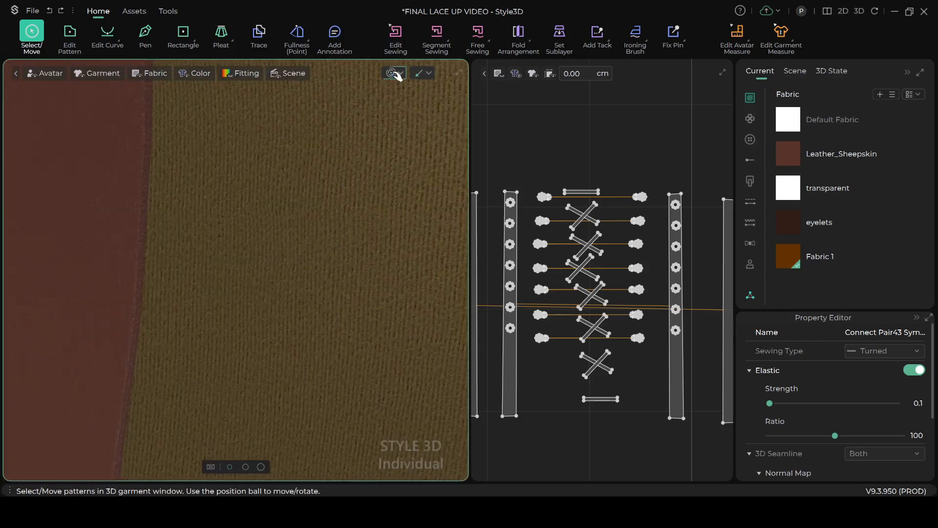
pyautogui.press('space')
pyautogui.moveTo(306, 259); pyautogui.dragTo(434, 279, button='right')
pyautogui.scroll(2, 310, 294)
pyautogui.moveTo(296, 342); pyautogui.dragTo(279, 356, button='right')
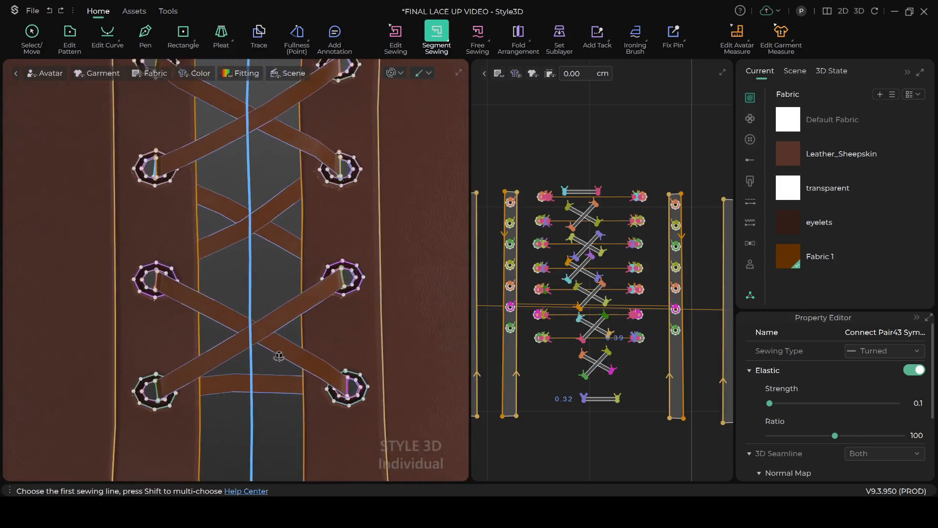
pyautogui.scroll(-2, 279, 355)
pyautogui.moveTo(299, 310); pyautogui.dragTo(326, 268, button='right')
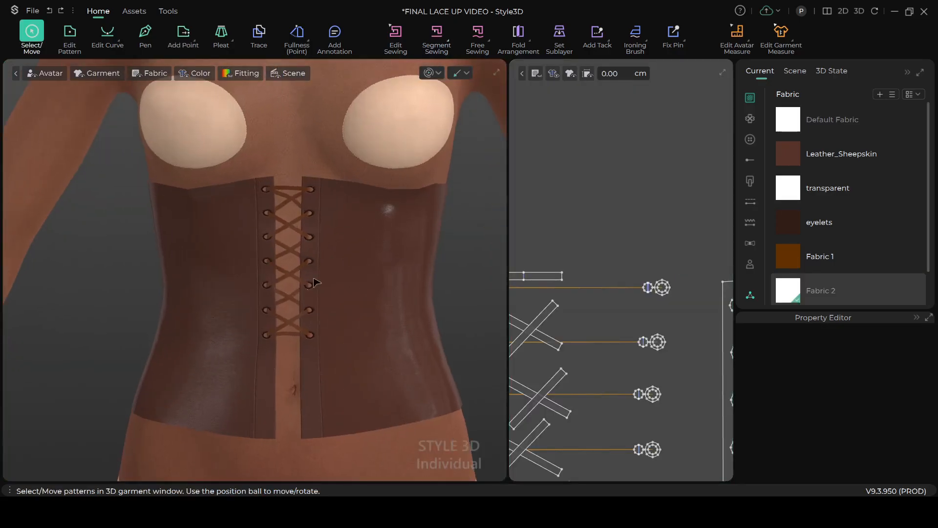
# Examine the finished corset on the avatar from the front, checking the eyelets, the crossed laces and the overall fit
pyautogui.scroll(5, 315, 283)
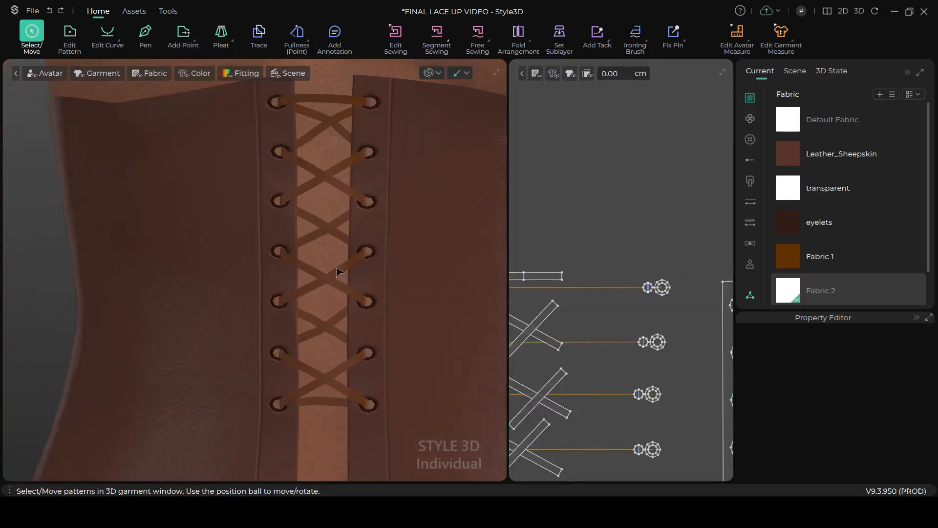
pyautogui.scroll(-4, 391, 288)
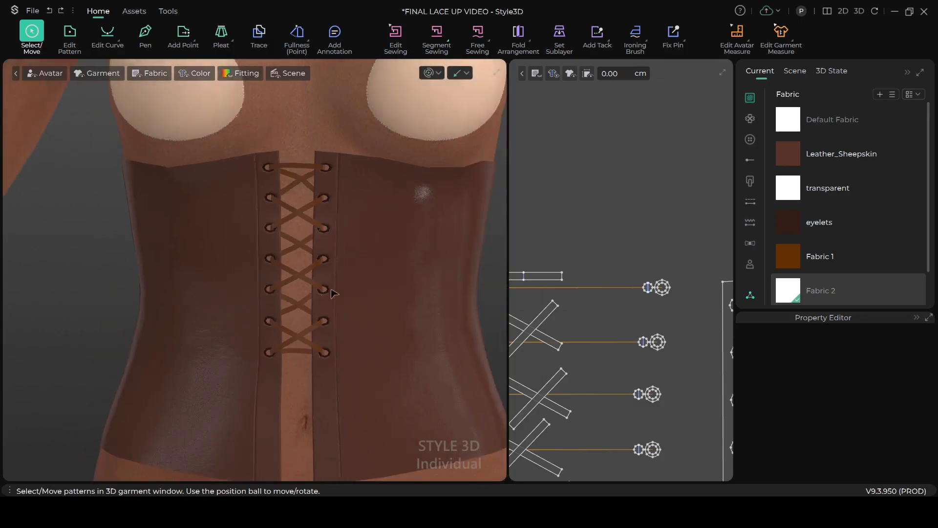
pyautogui.scroll(-2, 333, 293)
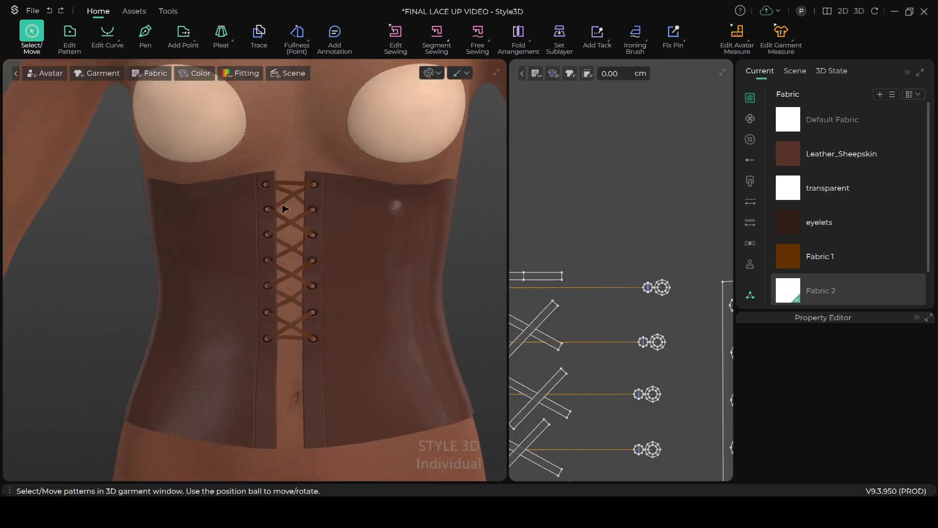
pyautogui.scroll(1, 283, 303)
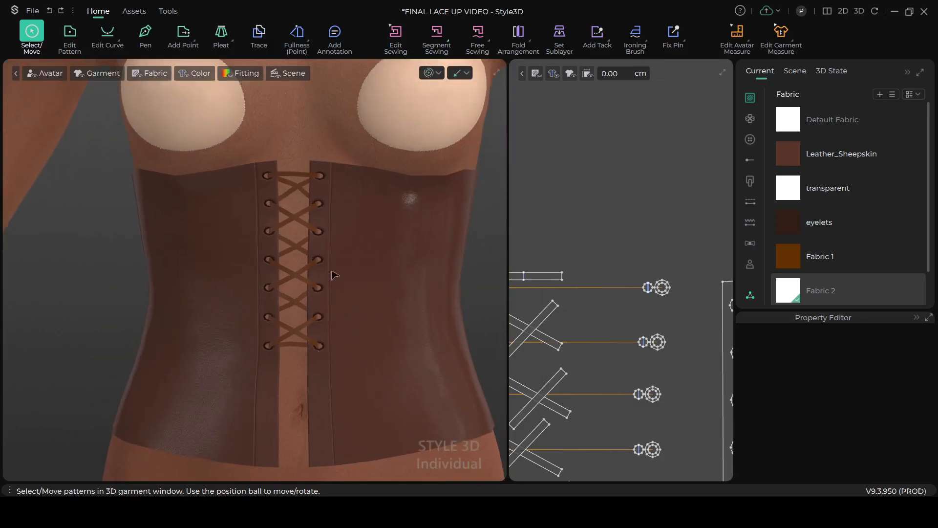
pyautogui.scroll(2, 342, 252)
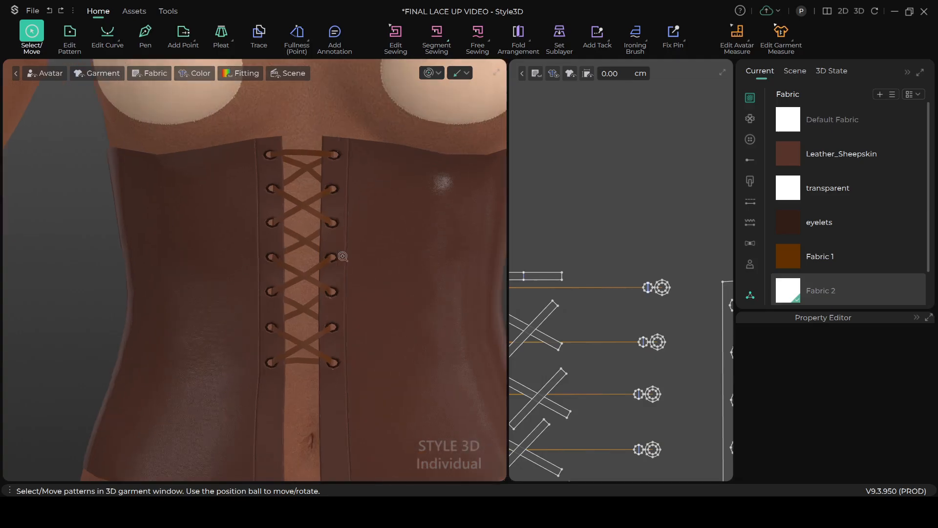
pyautogui.scroll(1, 344, 239)
pyautogui.scroll(2, 381, 276)
pyautogui.scroll(-2, 384, 276)
pyautogui.scroll(-2, 364, 262)
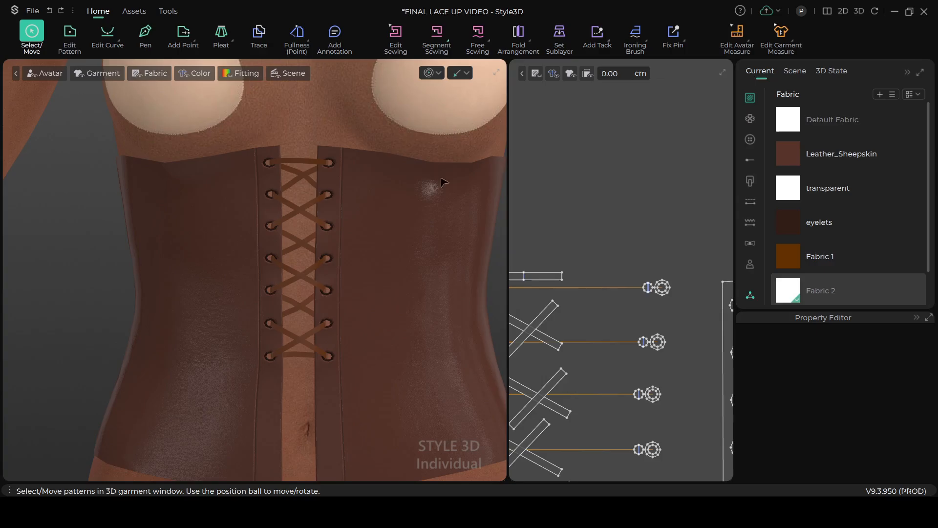
pyautogui.scroll(-2, 391, 410)
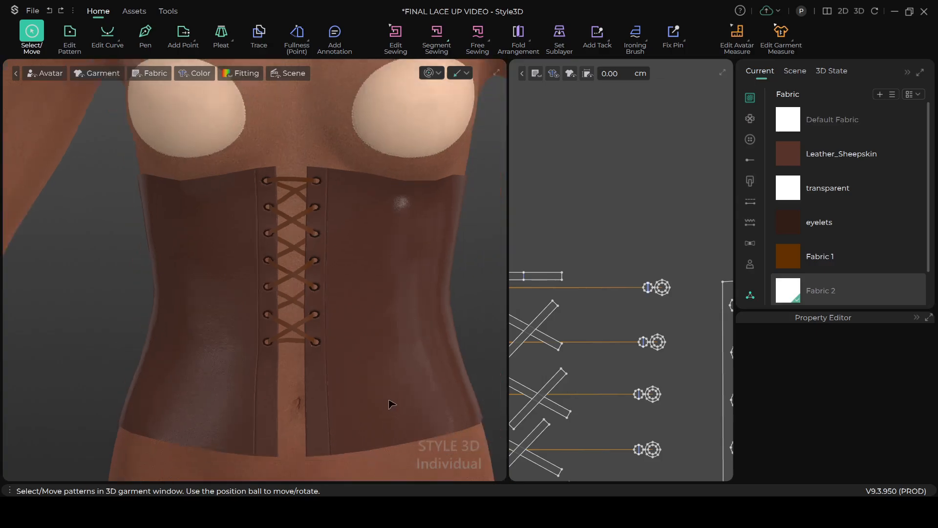
pyautogui.scroll(-3, 425, 359)
pyautogui.moveTo(426, 350); pyautogui.dragTo(340, 297, button='right')
pyautogui.scroll(2, 341, 297)
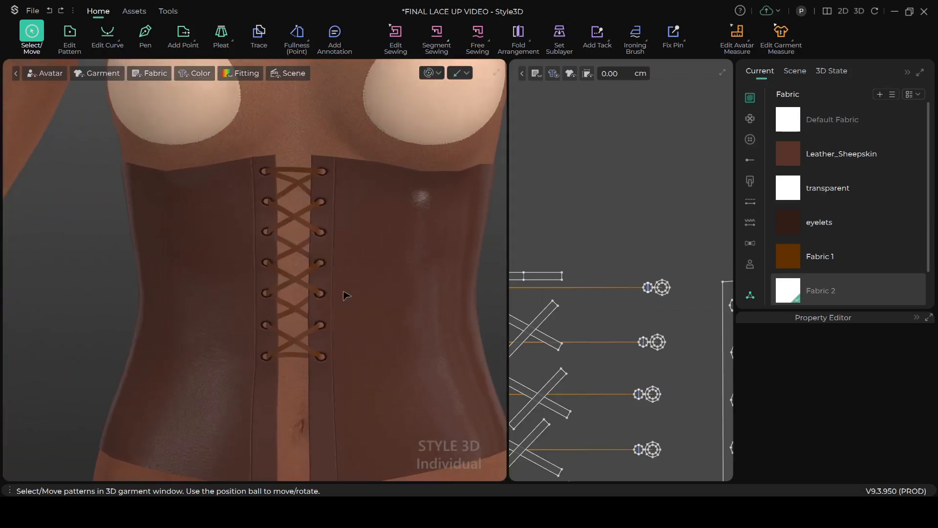
pyautogui.scroll(1, 347, 293)
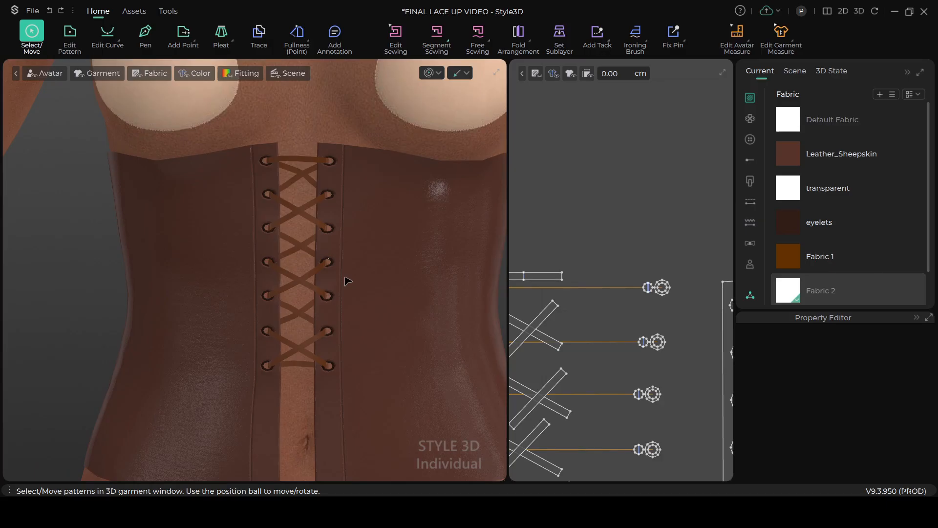
pyautogui.scroll(-1, 368, 327)
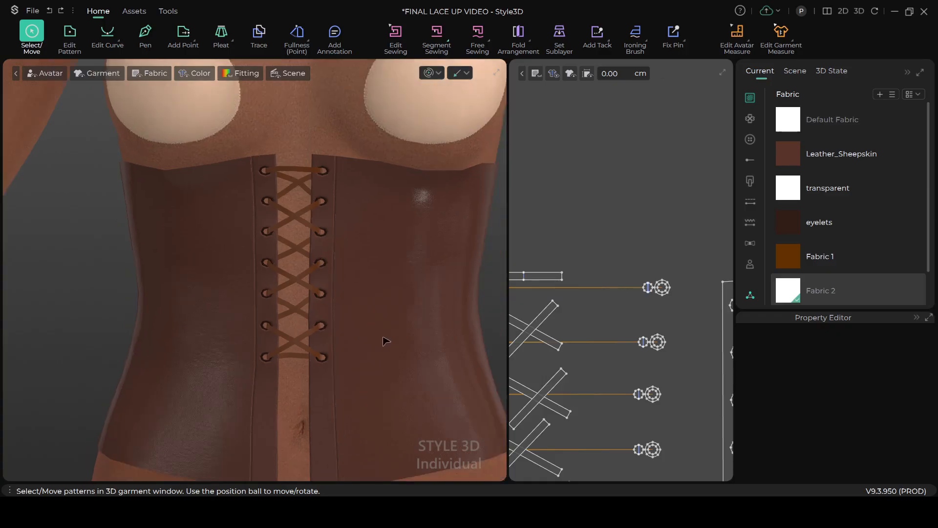
pyautogui.scroll(-3, 403, 345)
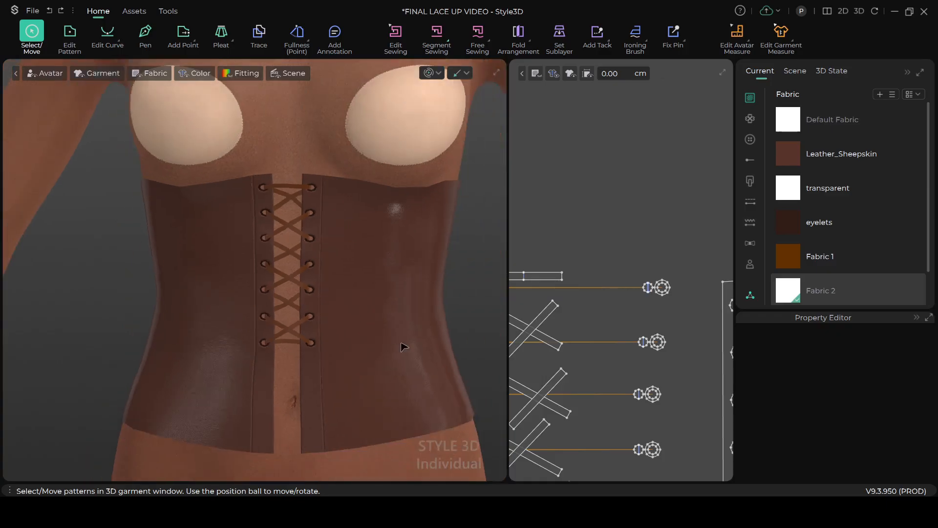